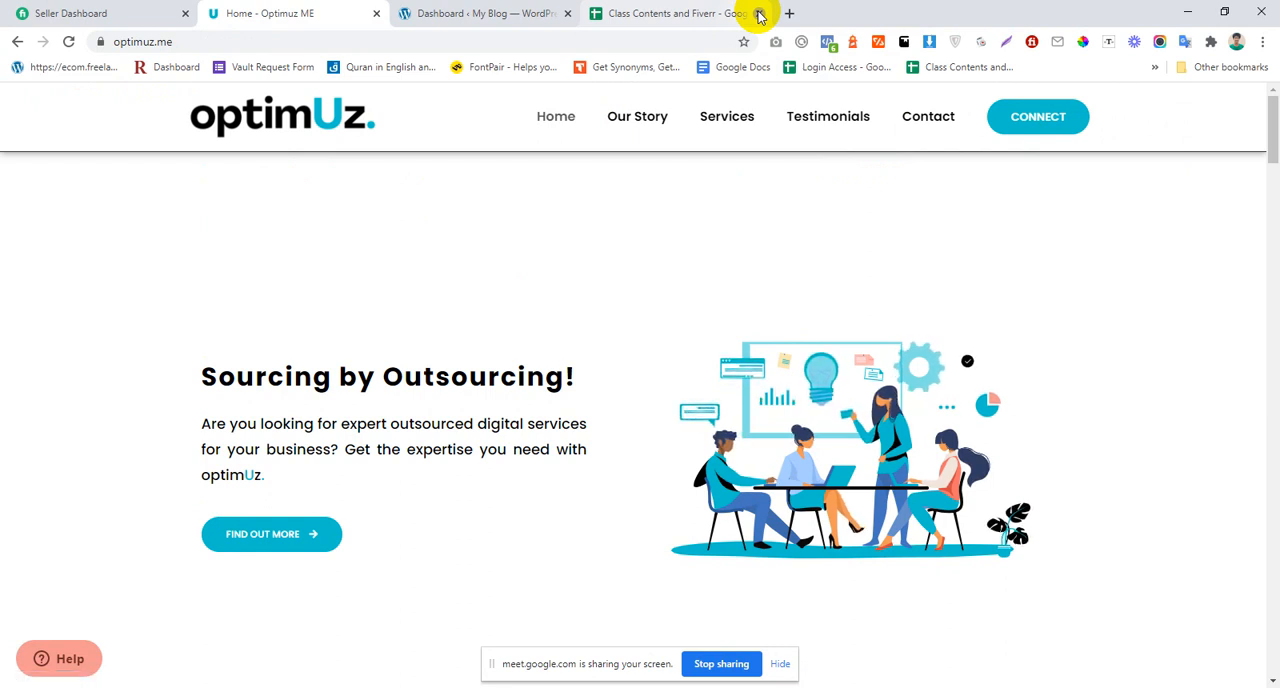
Step: Close the Class Contents and Fiverr spreadsheet and examine the optimUz home page's sections from the hero area down to the testimonials
click(690, 14)
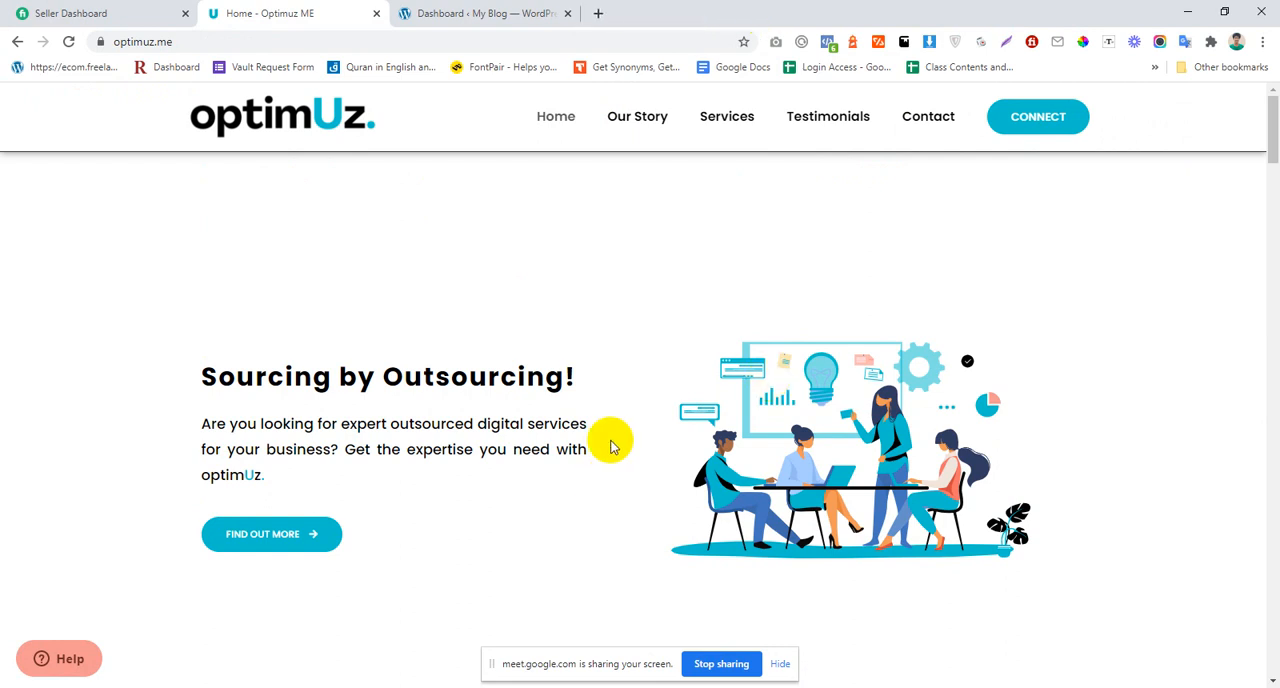
scroll(622, 430, down, 6)
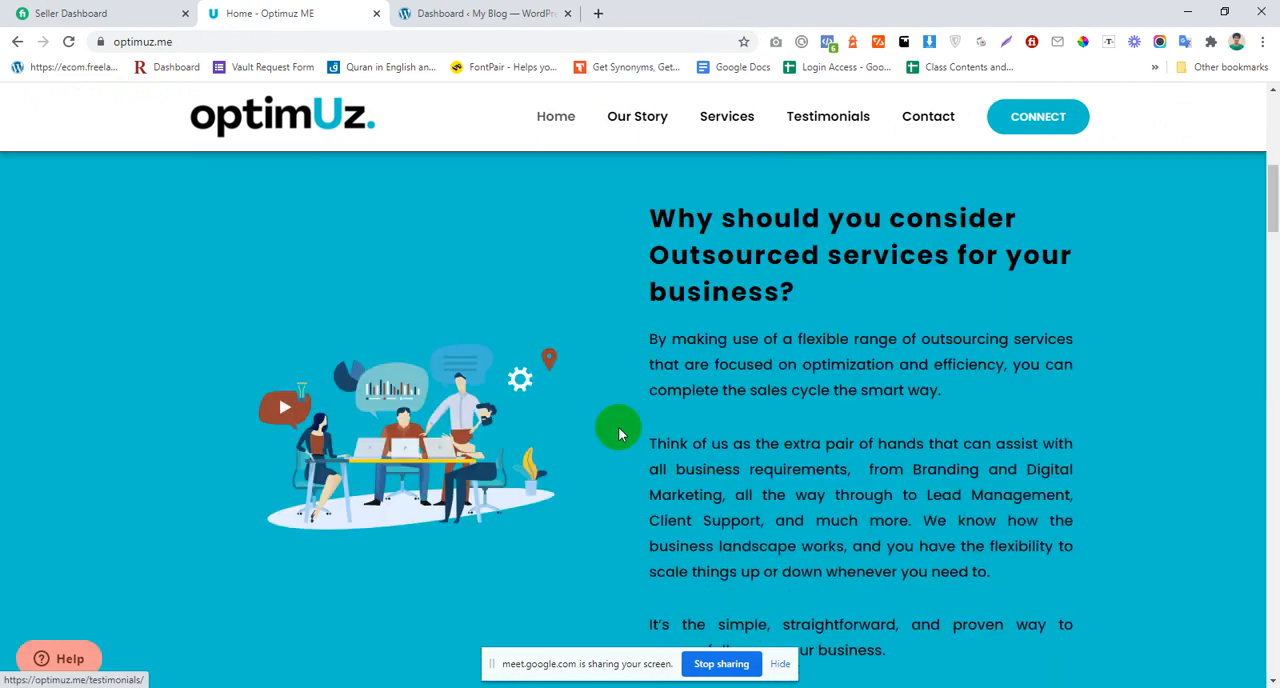
scroll(612, 421, down, 5)
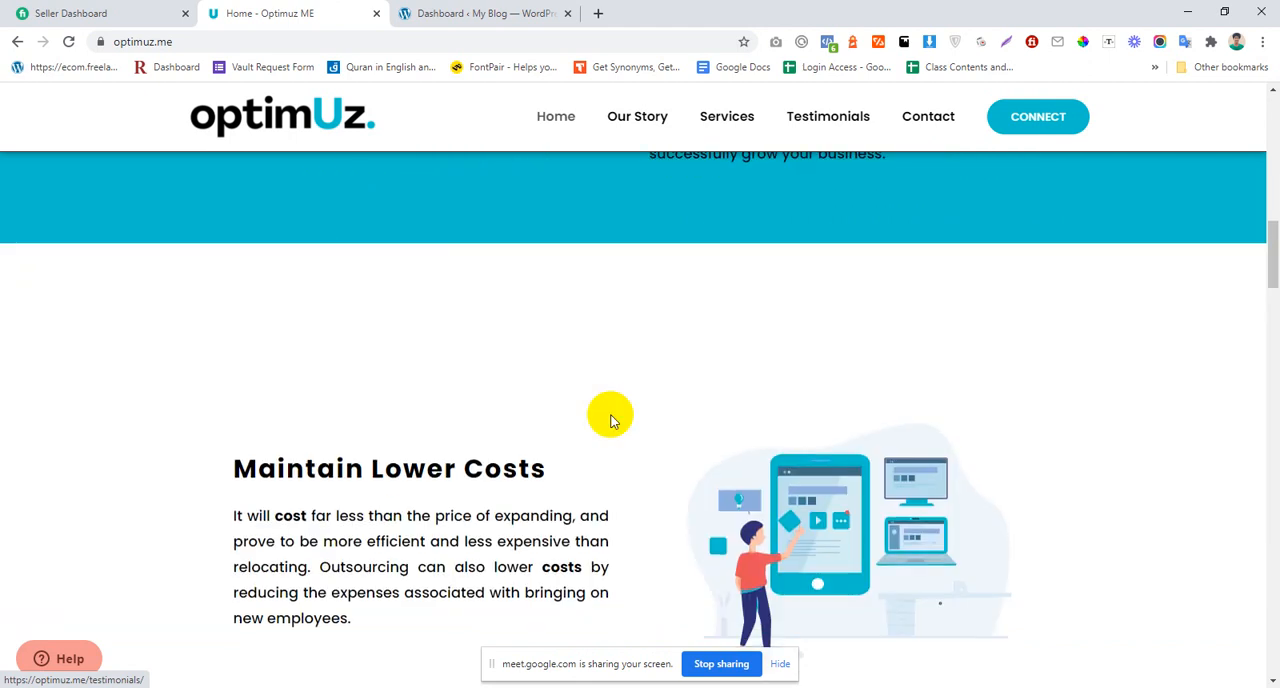
scroll(482, 382, down, 3)
scroll(483, 380, up, 13)
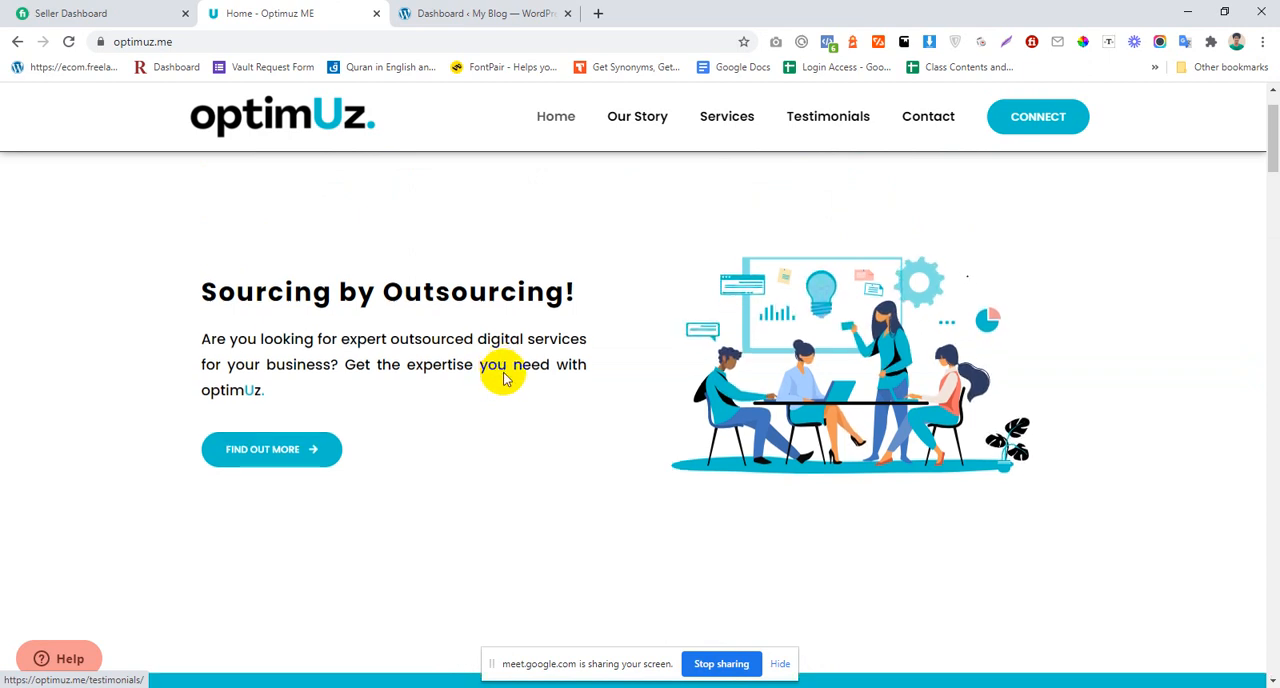
scroll(503, 373, down, 3)
scroll(503, 374, up, 3)
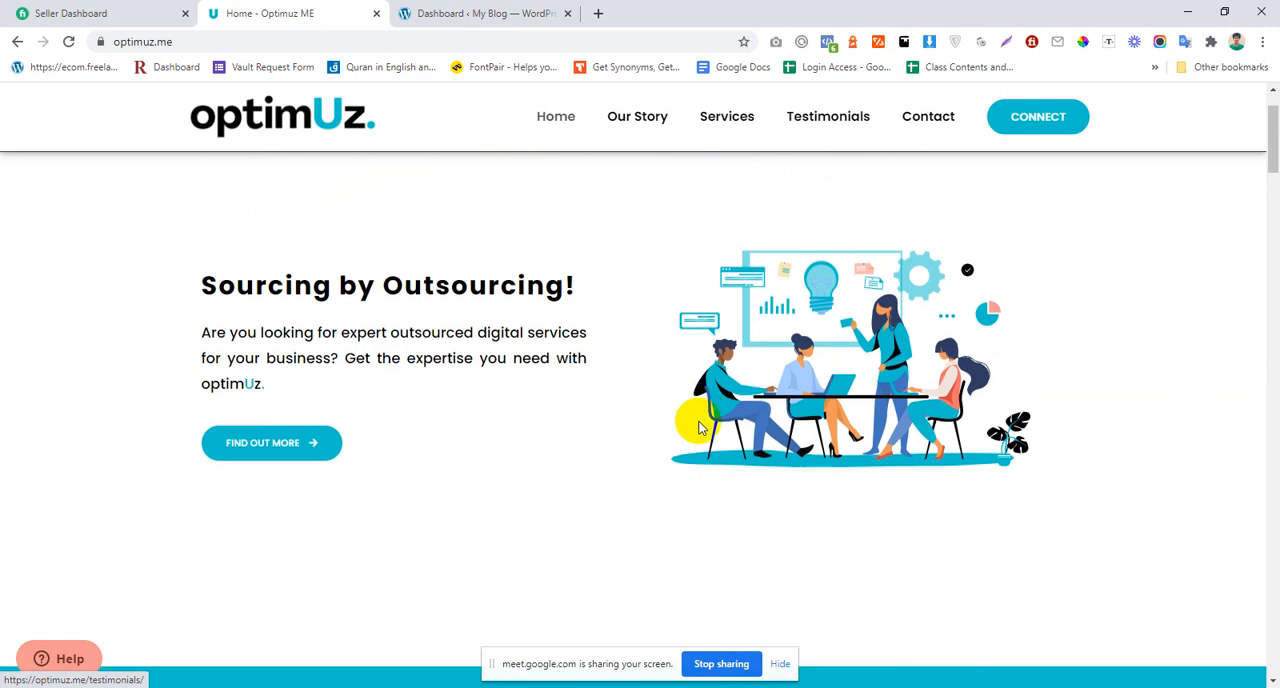
scroll(694, 415, down, 3)
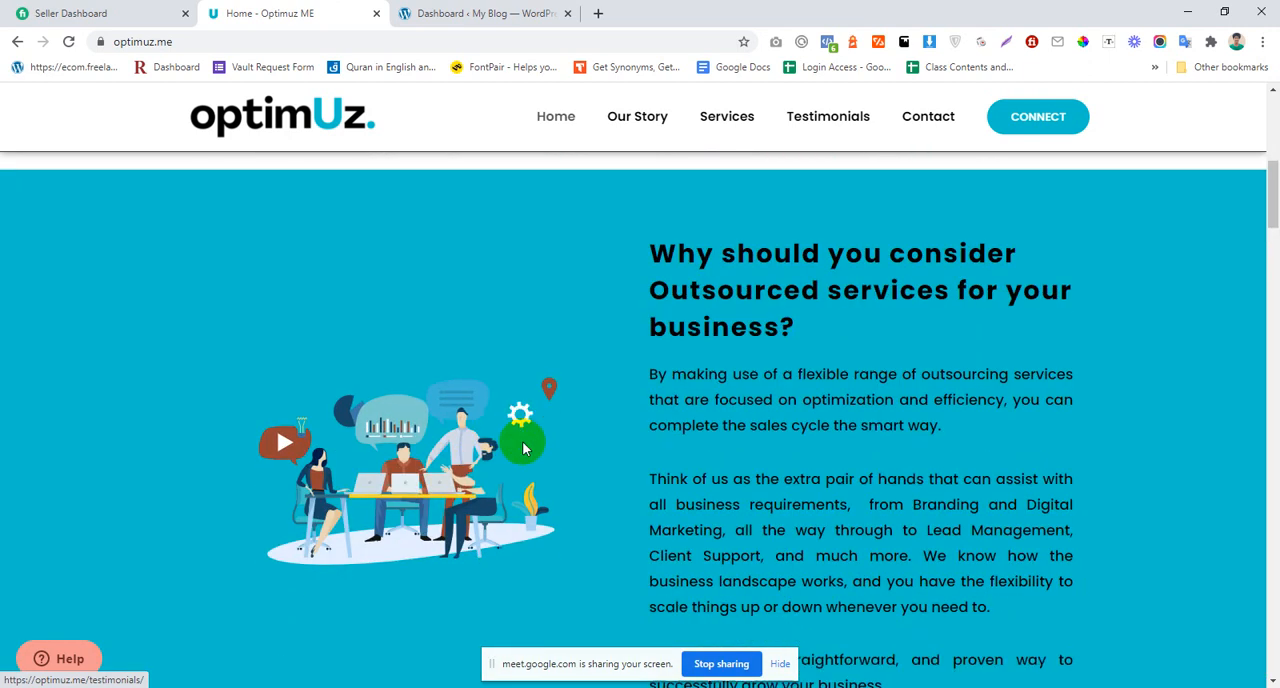
scroll(471, 328, down, 3)
scroll(608, 323, up, 1)
scroll(548, 362, down, 6)
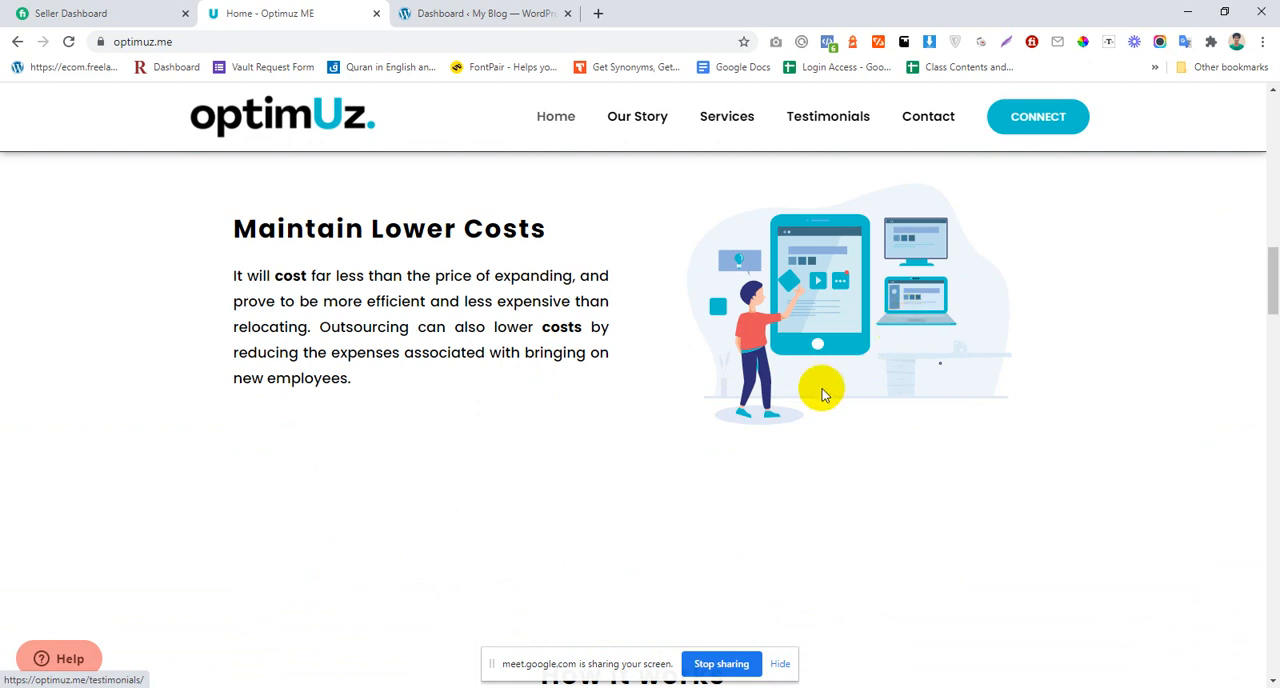
scroll(815, 395, down, 5)
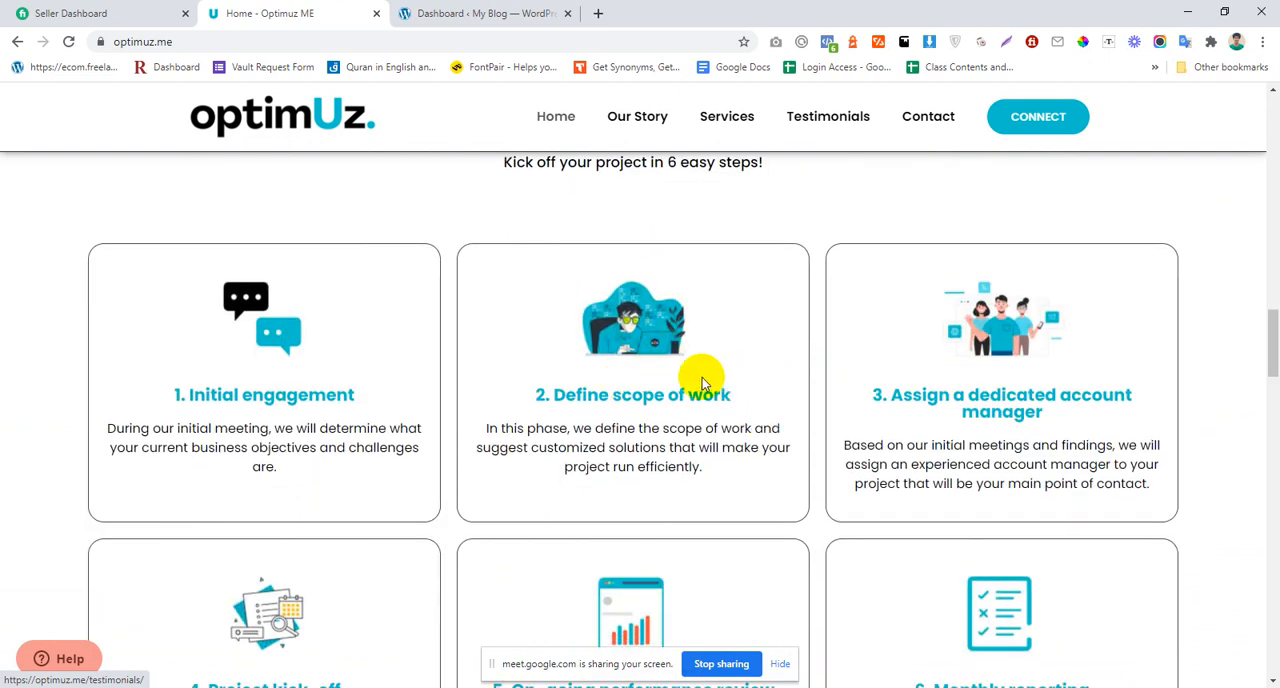
scroll(666, 390, down, 3)
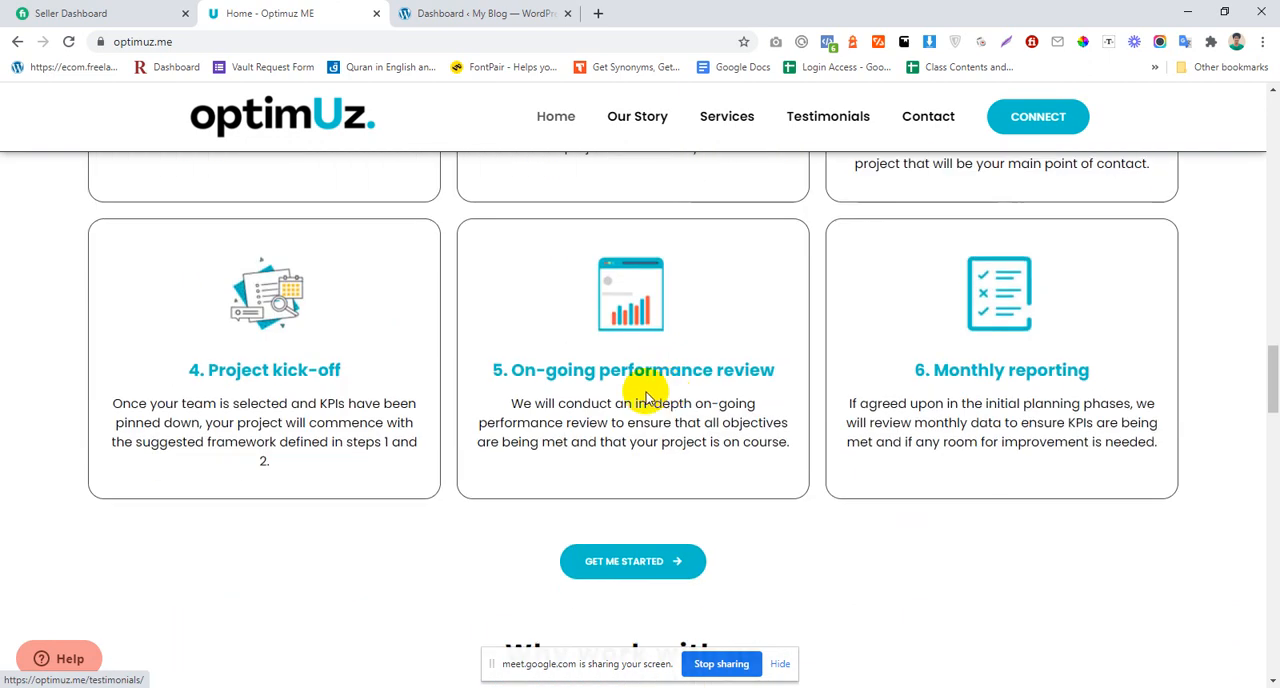
scroll(590, 336, down, 5)
scroll(551, 358, up, 4)
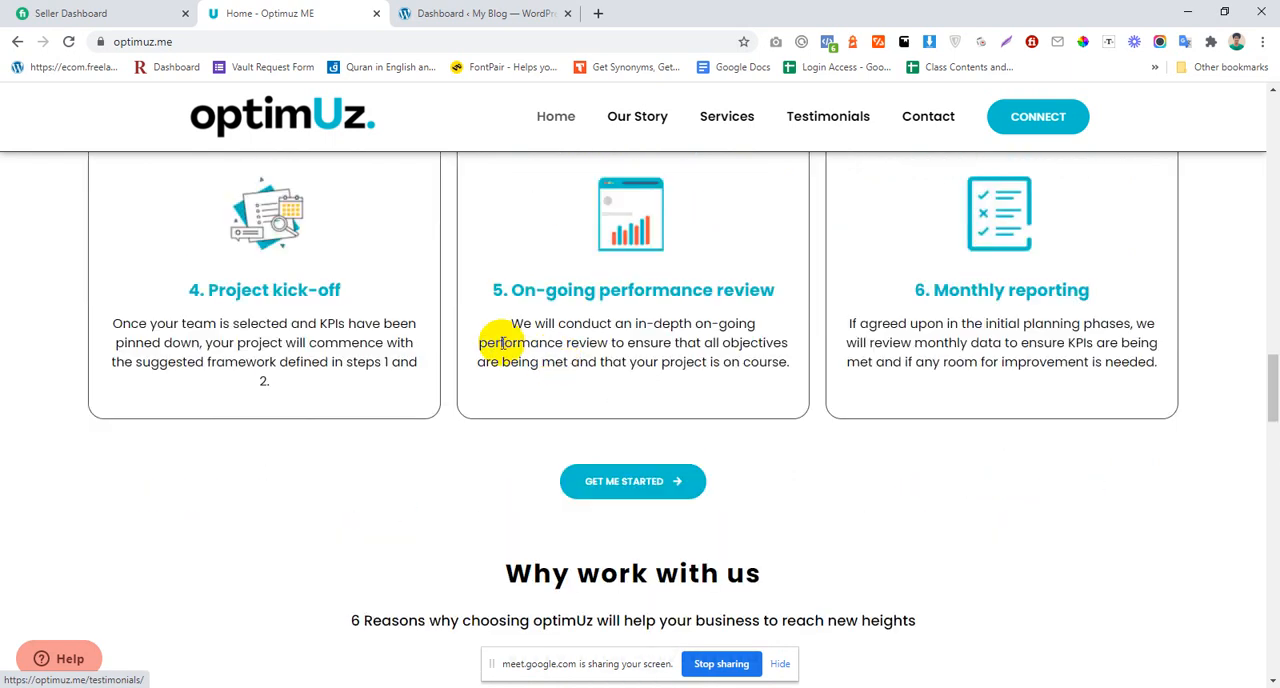
scroll(506, 343, up, 2)
scroll(505, 340, down, 4)
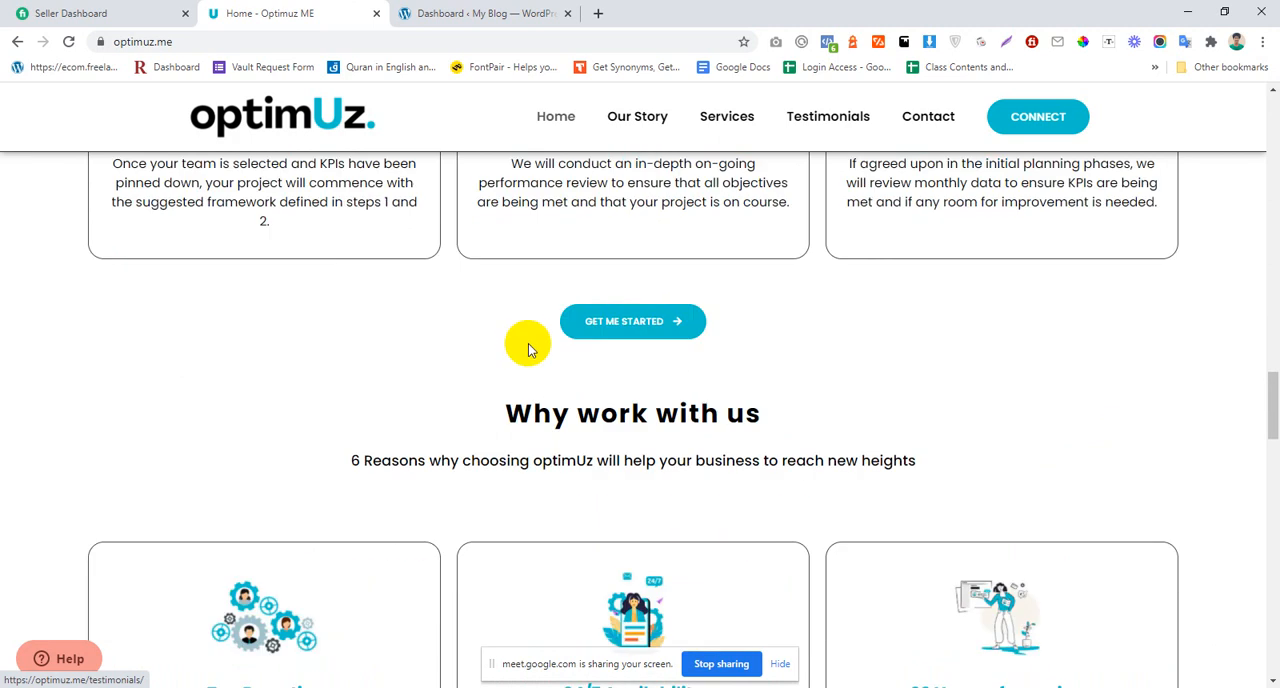
scroll(500, 375, down, 4)
scroll(563, 427, down, 2)
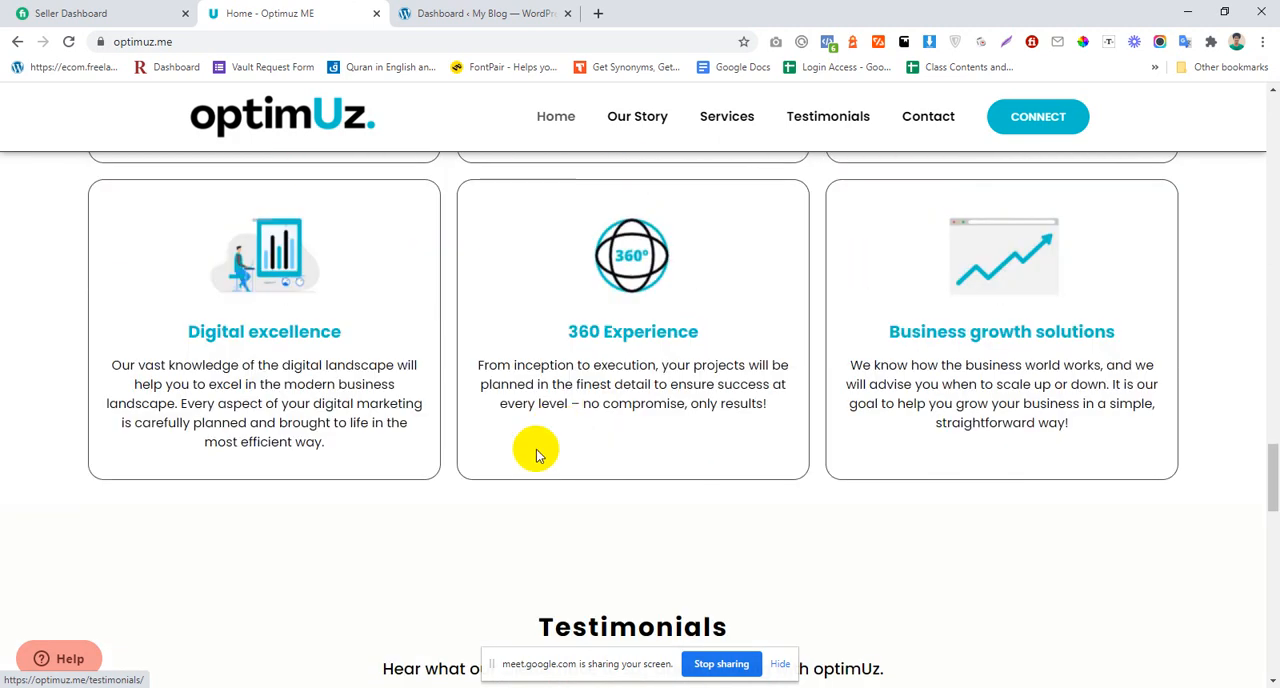
Step: Return to the beginning of the optimUz home page and examine the hero section's heading, text and illustration
scroll(536, 450, up, 20)
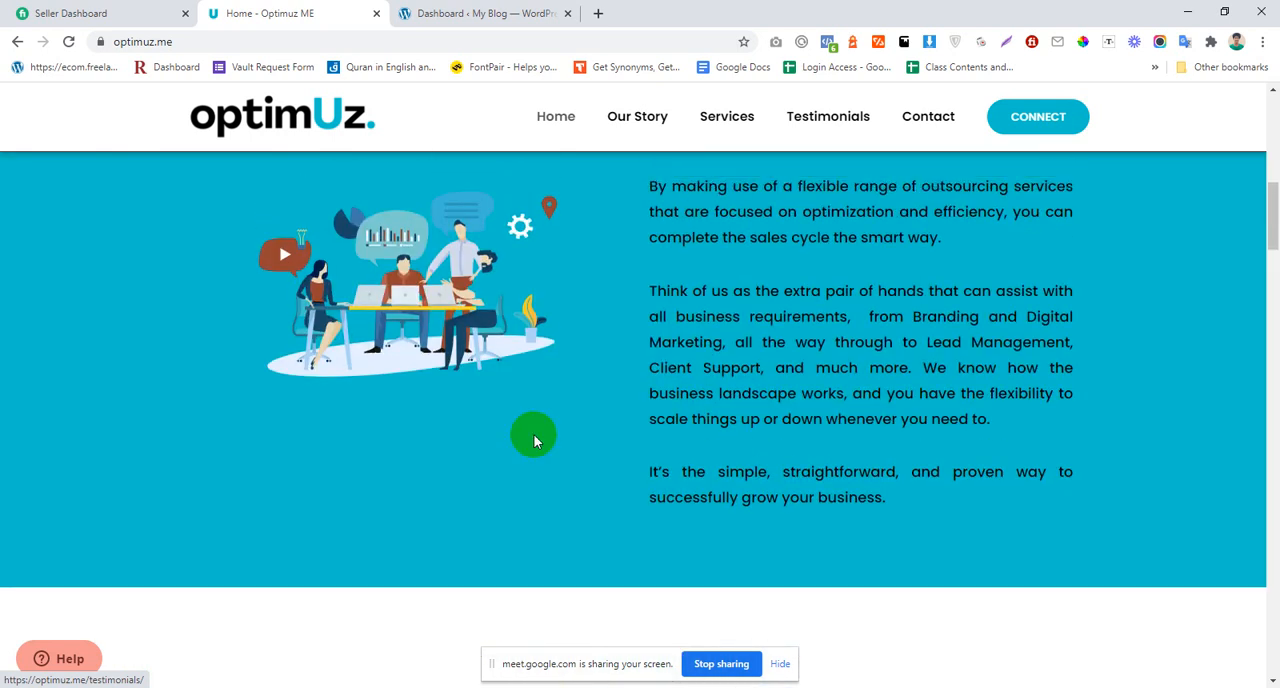
scroll(534, 435, up, 5)
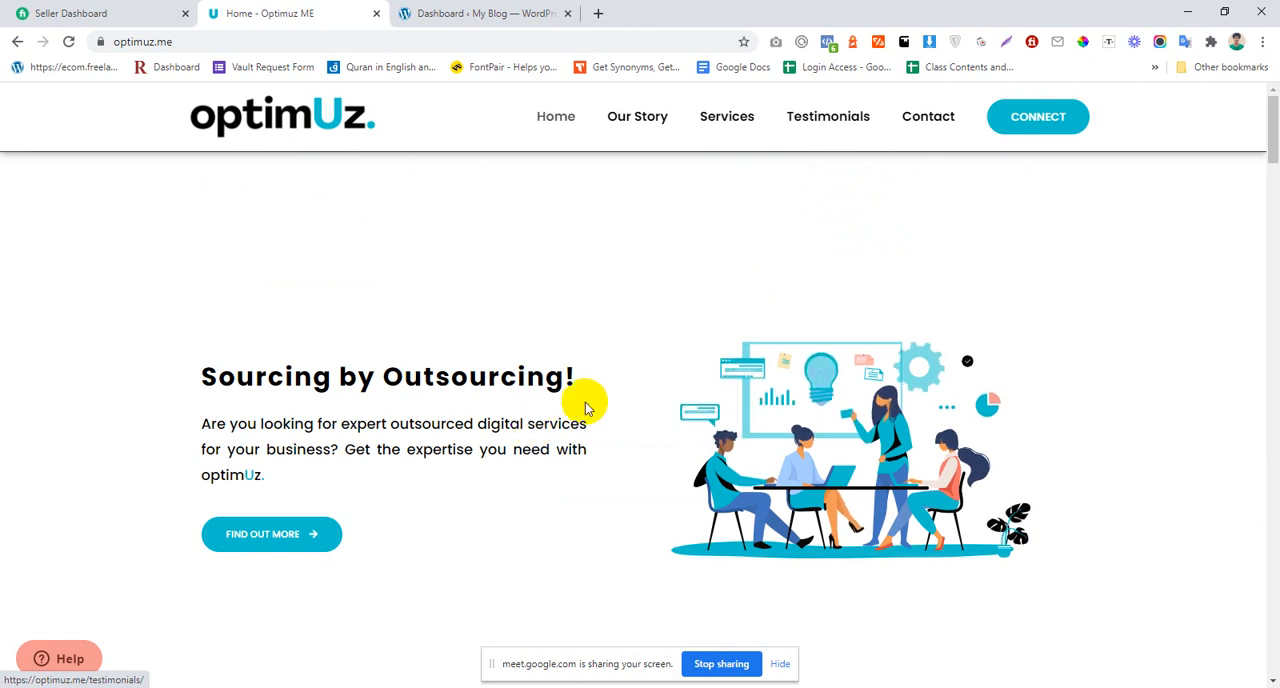
scroll(862, 403, down, 2)
scroll(1029, 209, up, 2)
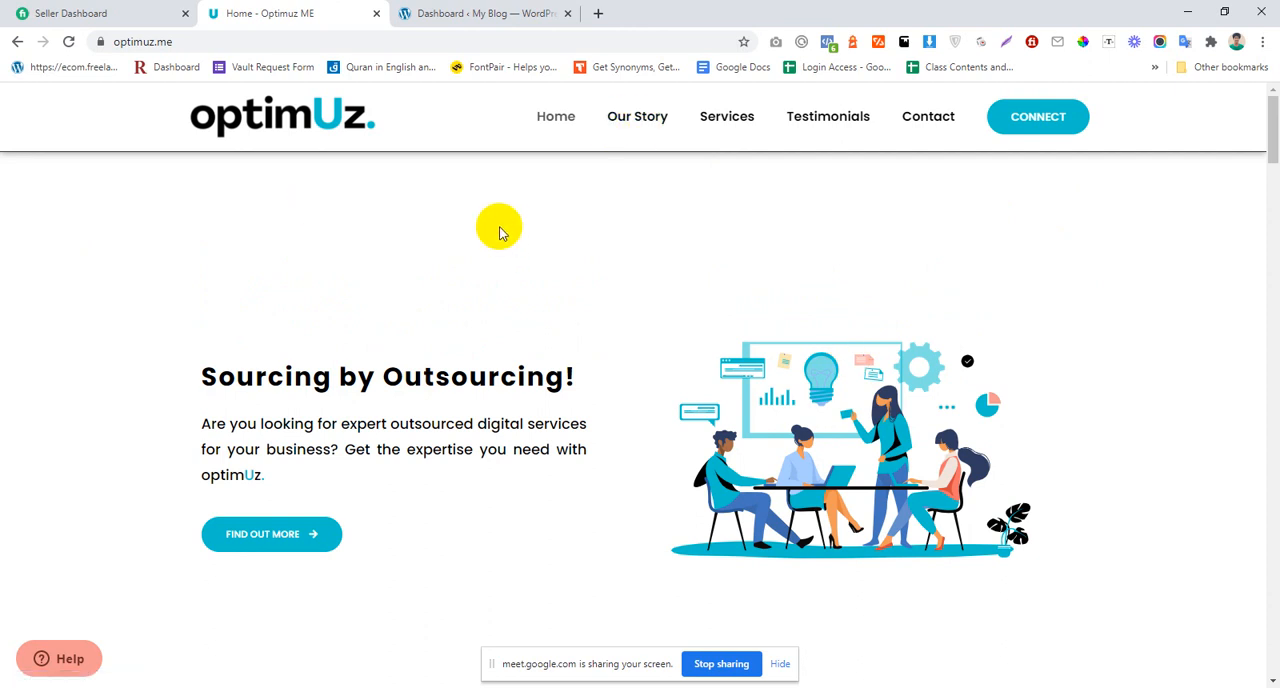
scroll(500, 229, down, 3)
scroll(835, 290, up, 2)
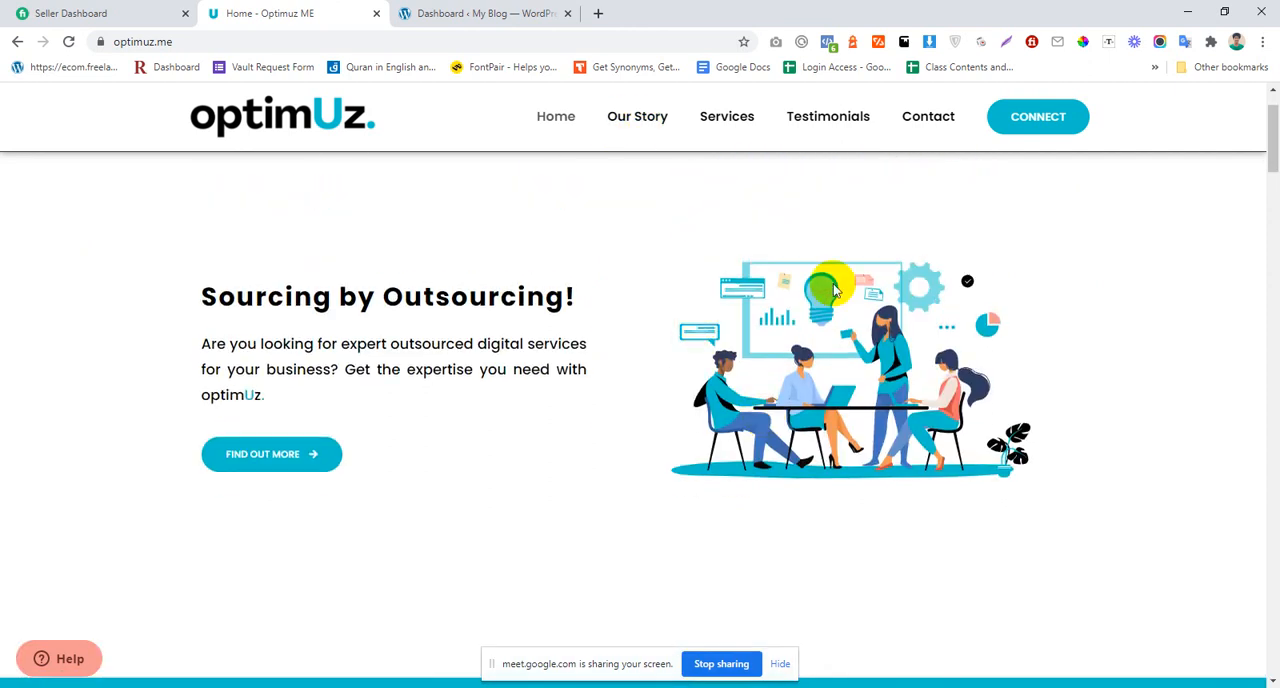
right_click(853, 333)
click(675, 320)
scroll(652, 304, down, 3)
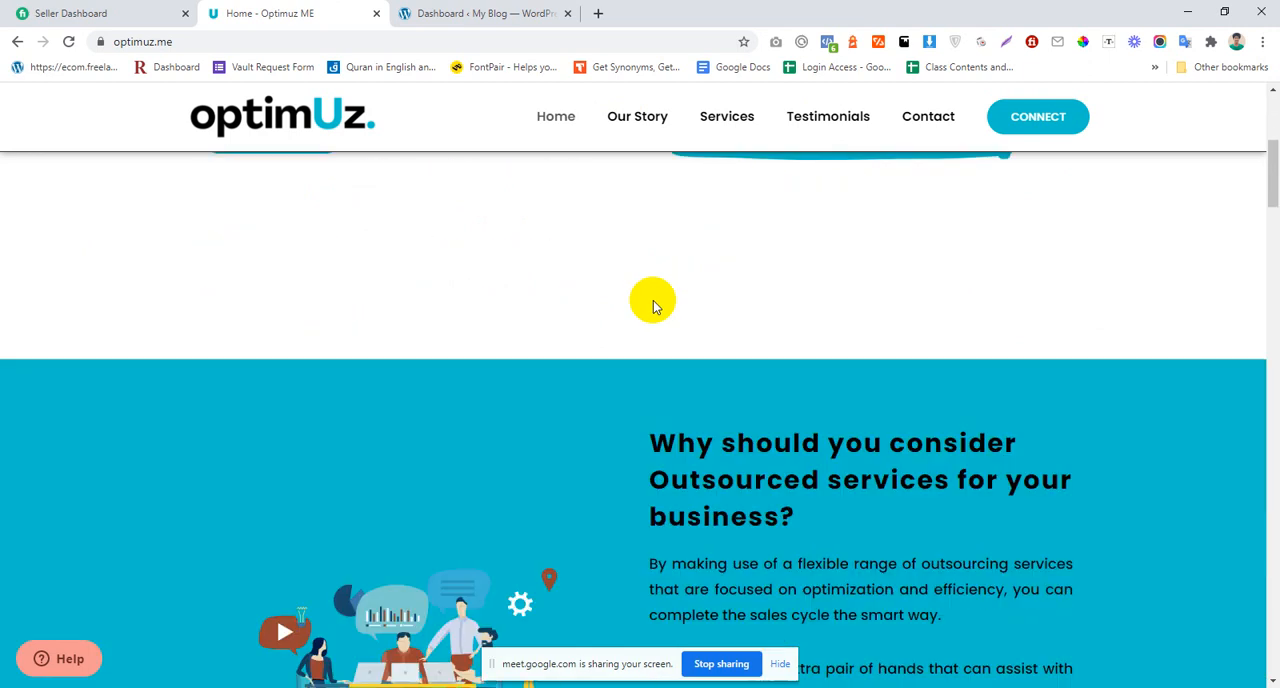
scroll(652, 304, up, 4)
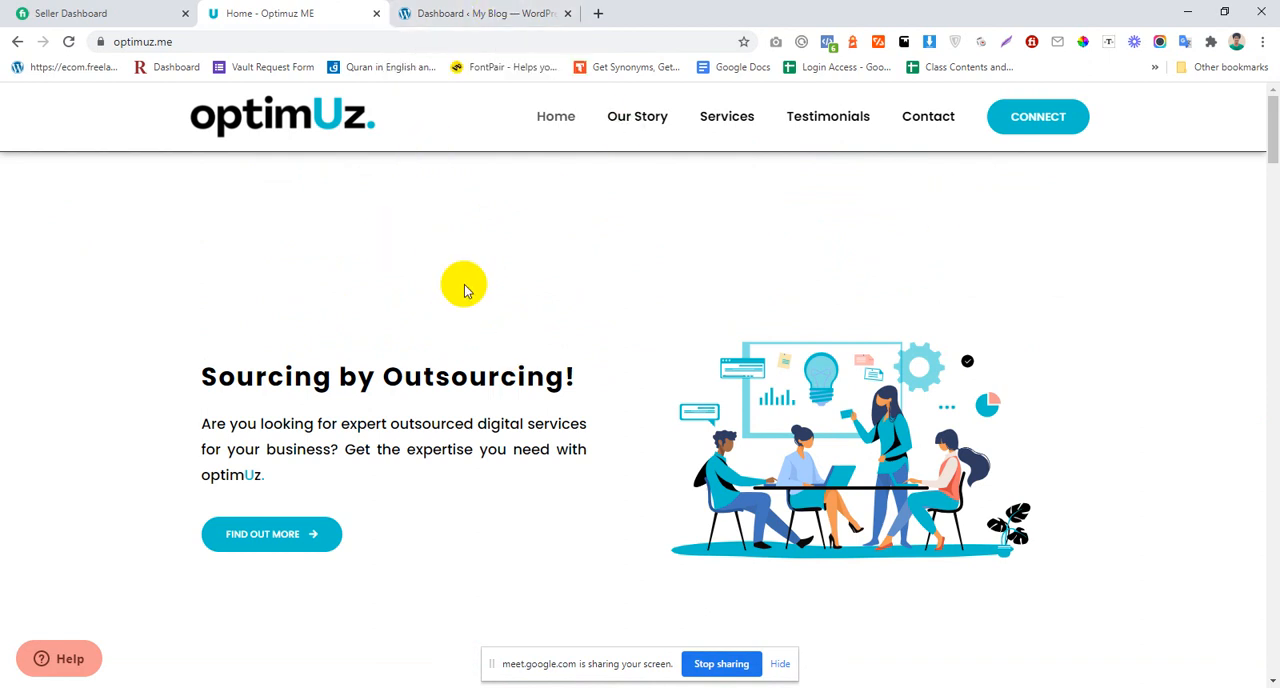
scroll(463, 280, down, 3)
scroll(463, 280, up, 3)
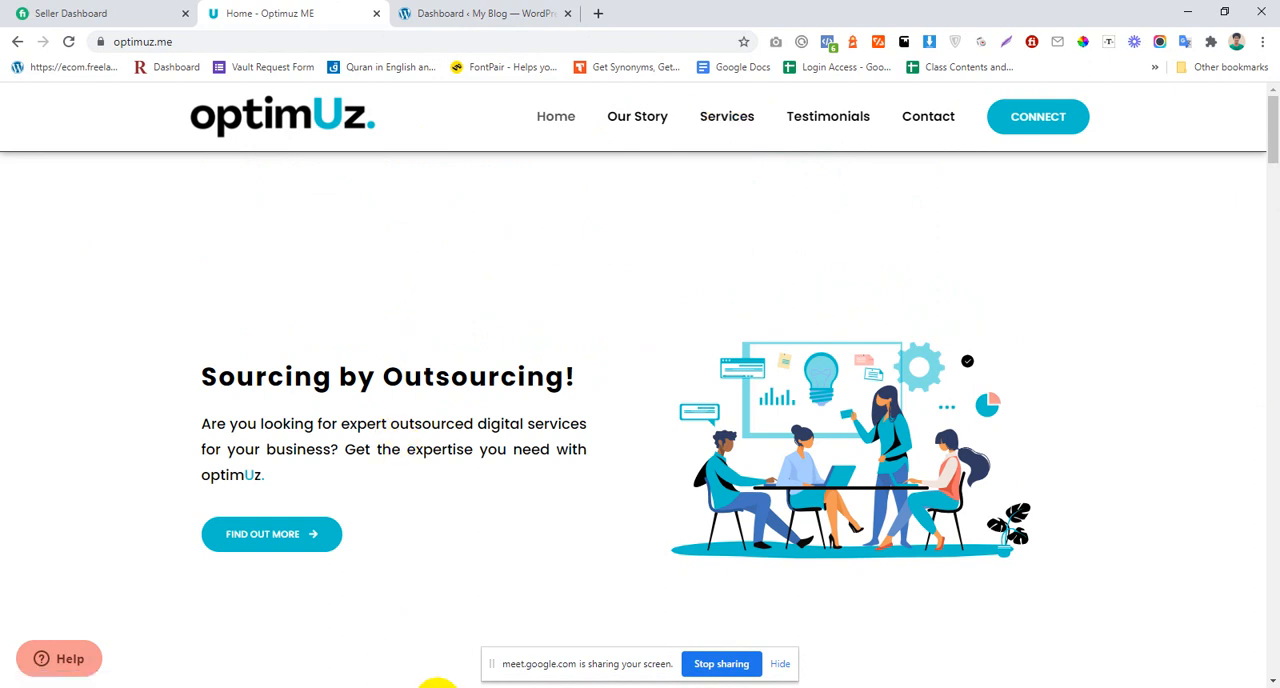
Step: Switch to the Google Meet call, admit the waiting participant, and return to the optimUz home page
click(438, 687)
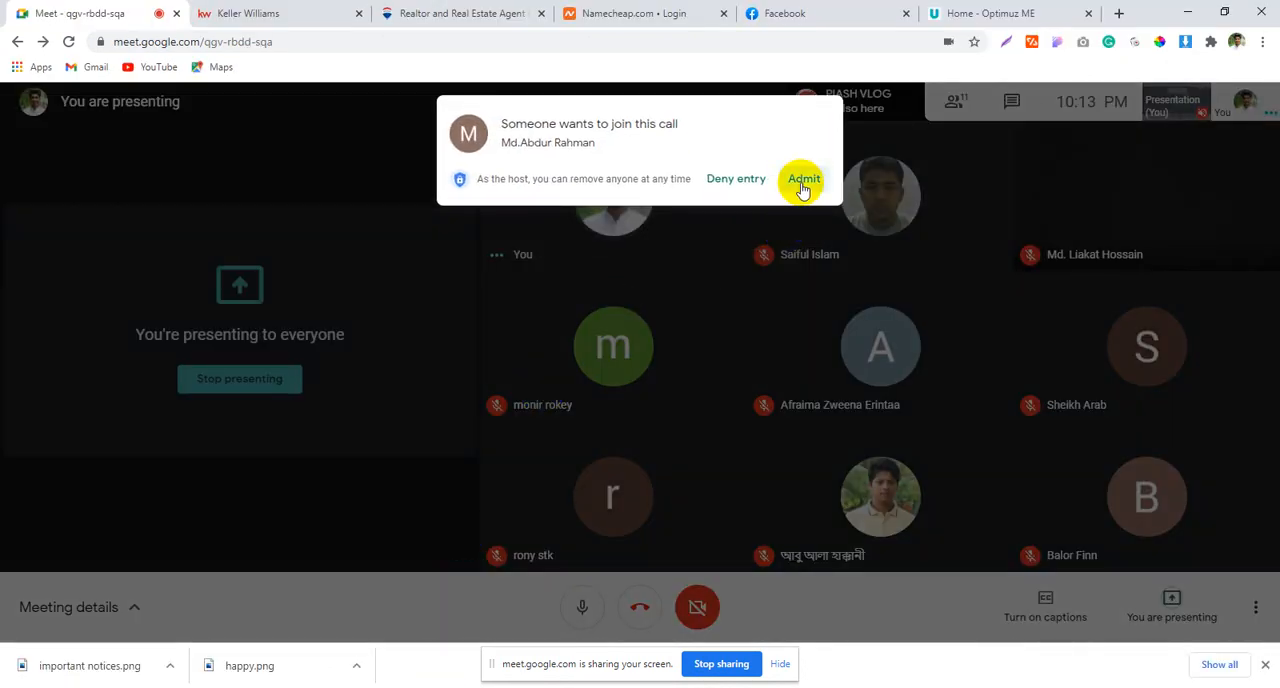
click(803, 180)
mouse_move(412, 687)
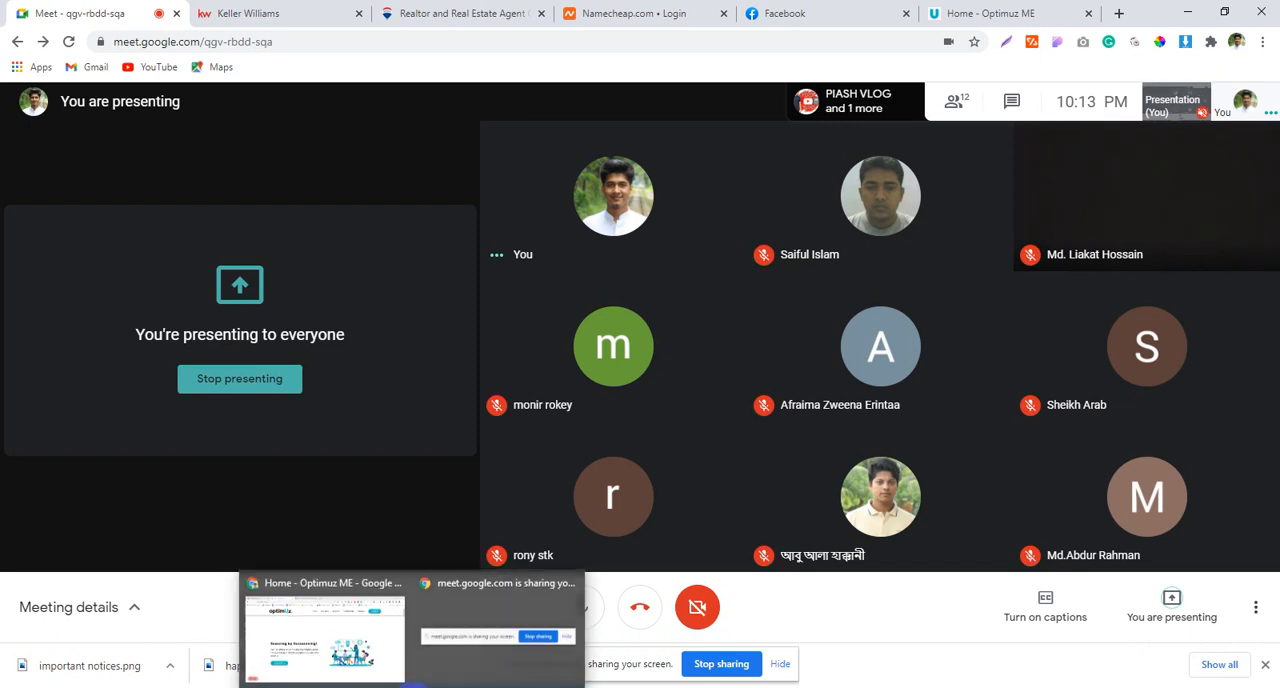
click(371, 662)
Step: Examine the hero section together with the section on why to consider outsourced services
scroll(626, 299, down, 9)
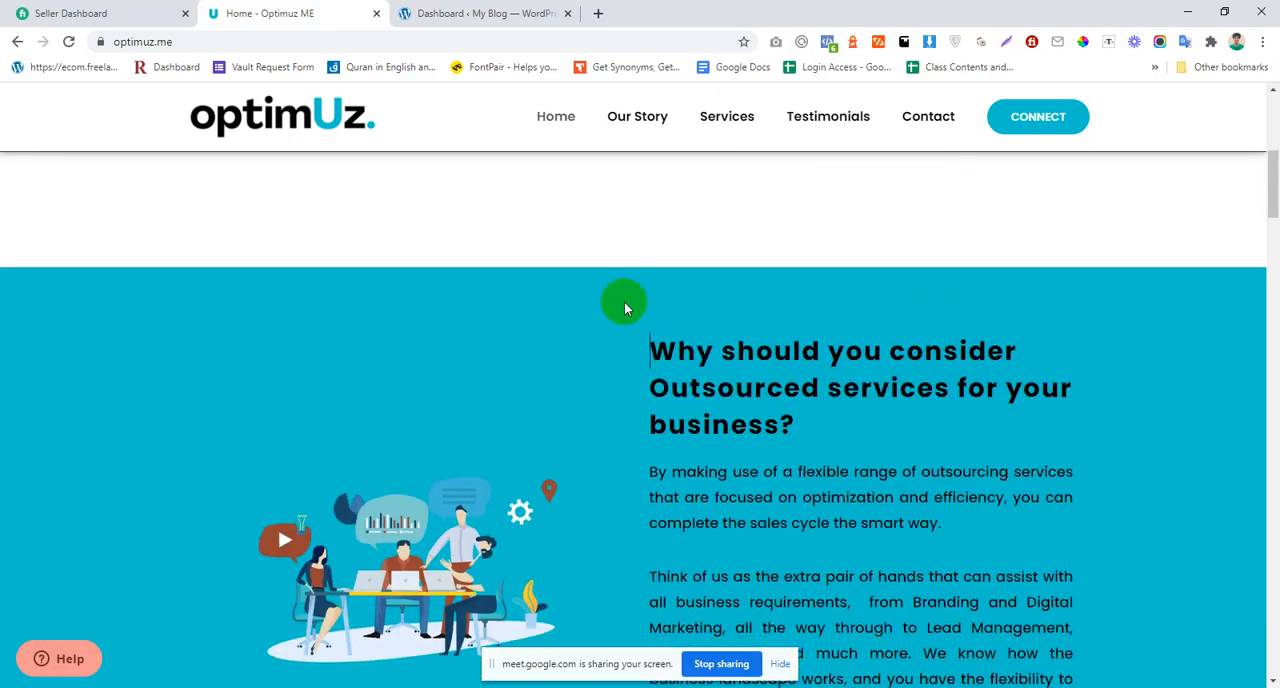
scroll(630, 330, up, 3)
scroll(636, 371, up, 1)
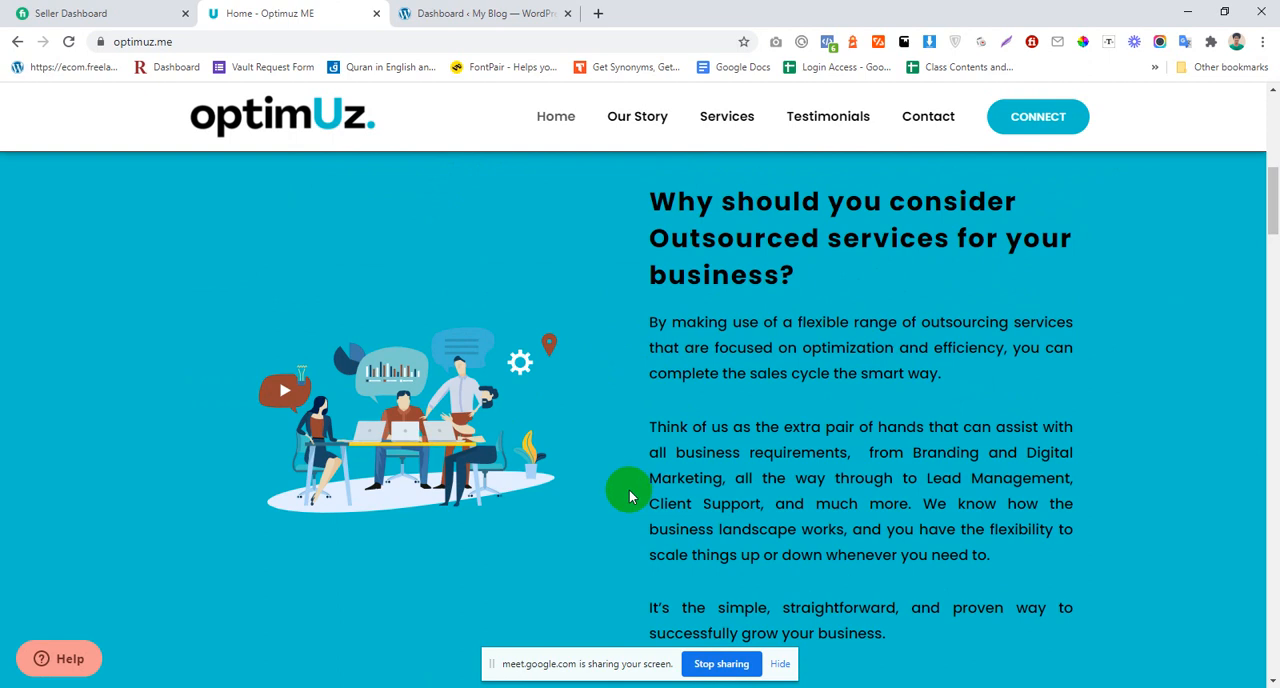
scroll(629, 495, down, 3)
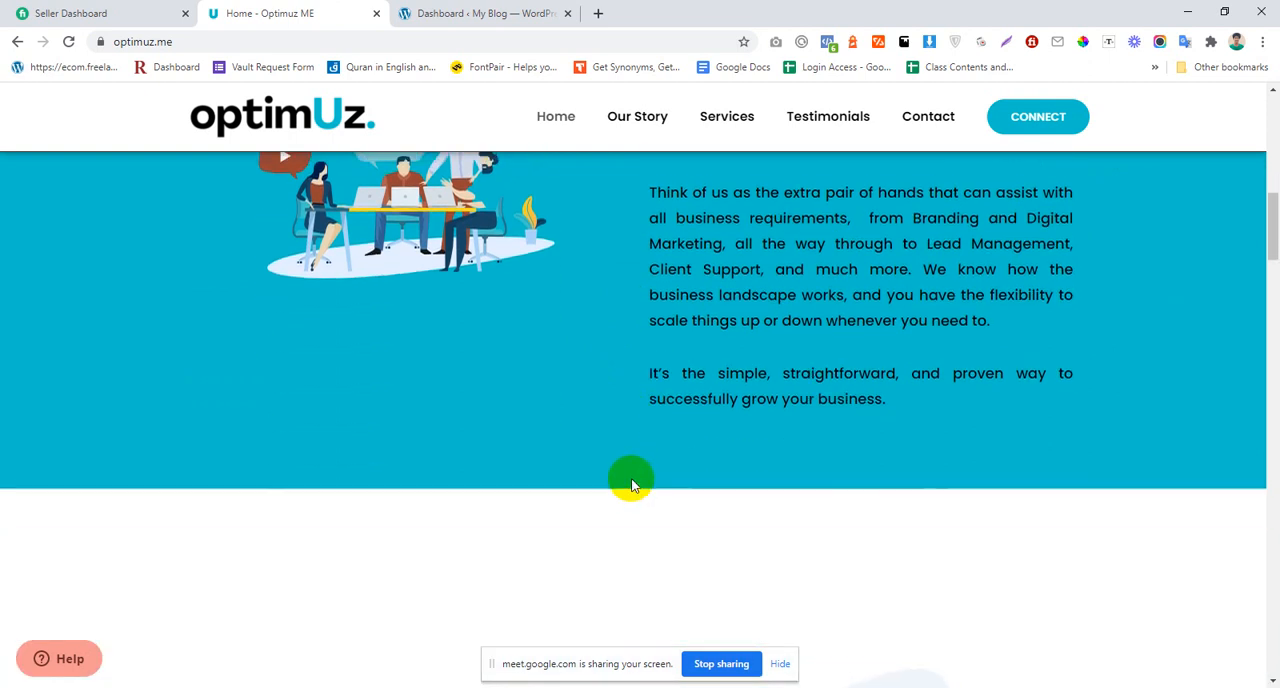
scroll(632, 480, up, 8)
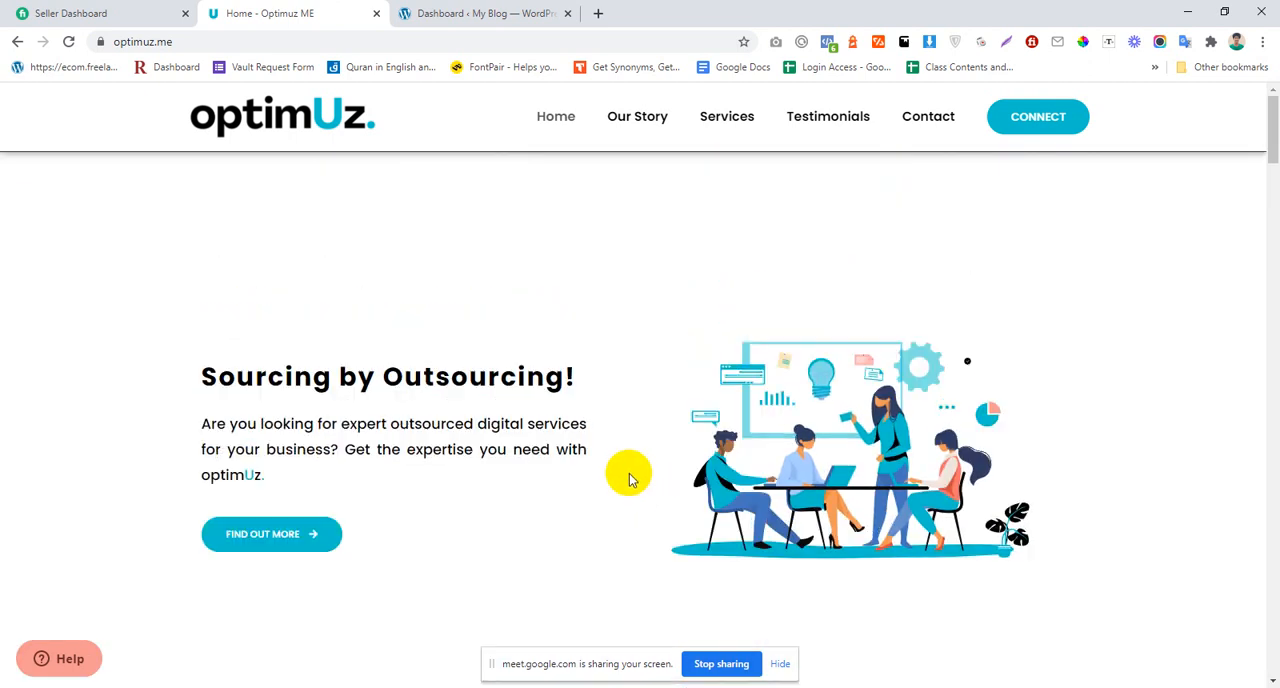
scroll(629, 479, down, 3)
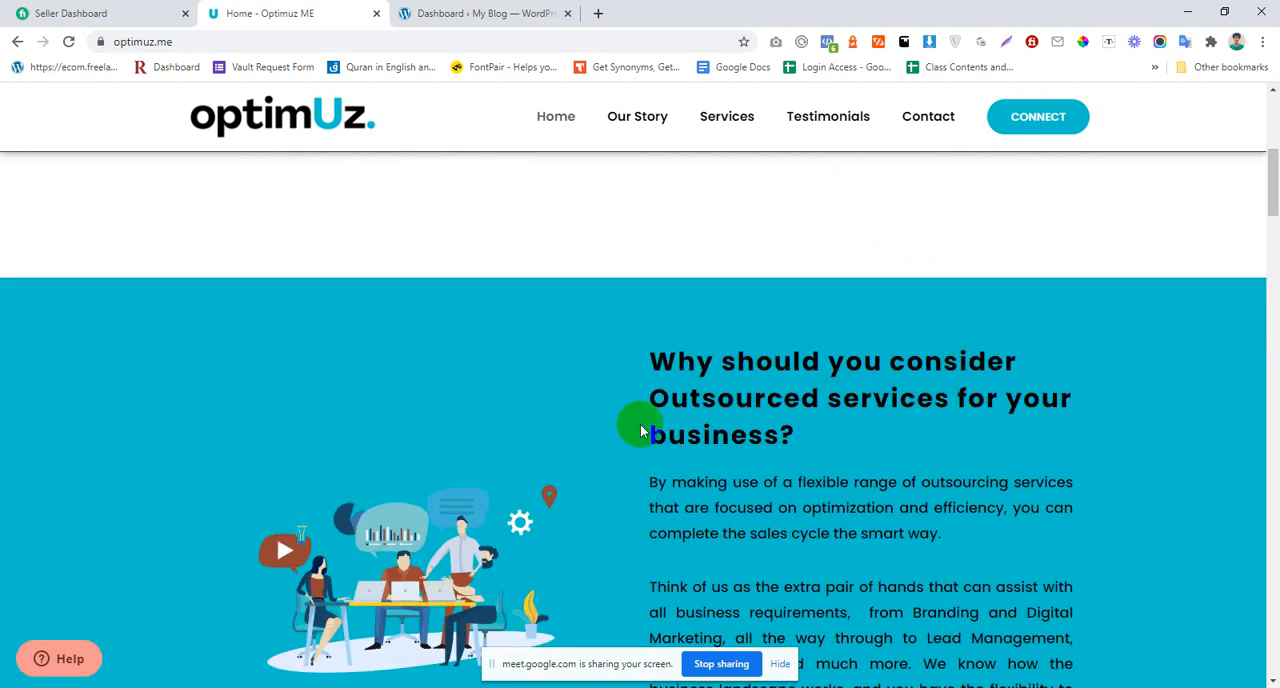
scroll(641, 430, up, 3)
scroll(624, 403, up, 1)
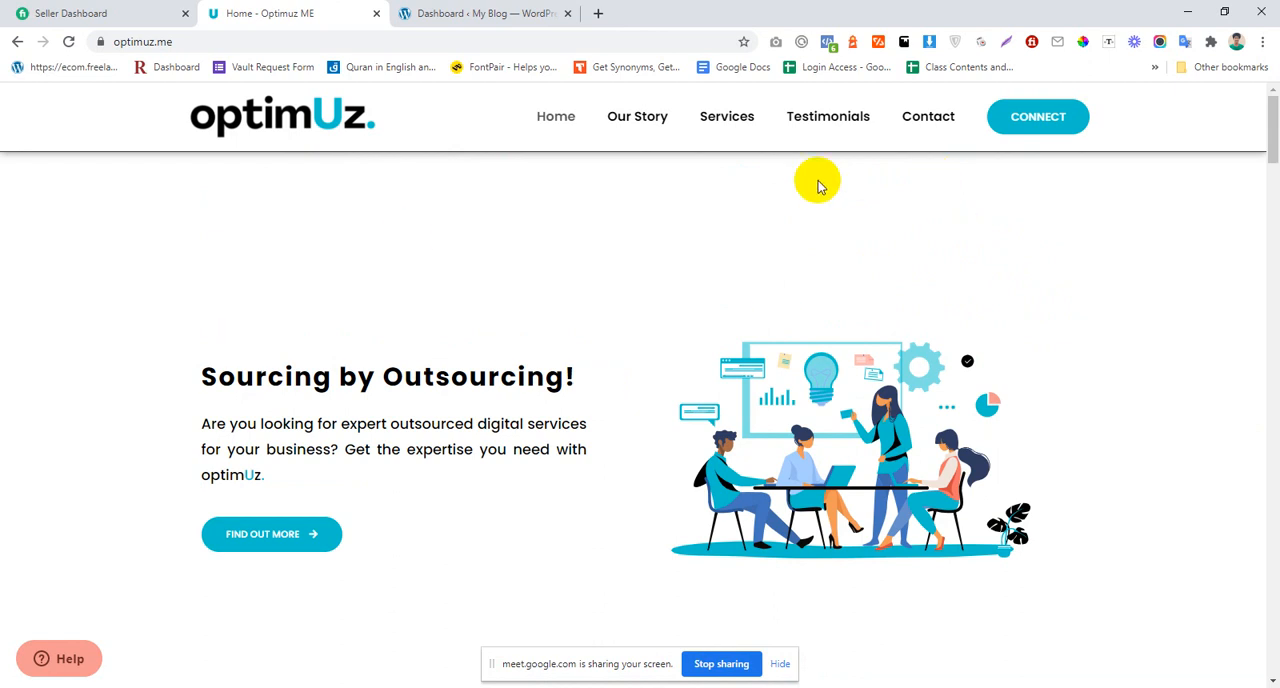
Step: Review the home page layout through How it works, Why work with us, Testimonials and the closing call-to-action sections
scroll(714, 183, down, 5)
scroll(434, 251, up, 5)
scroll(420, 315, down, 2)
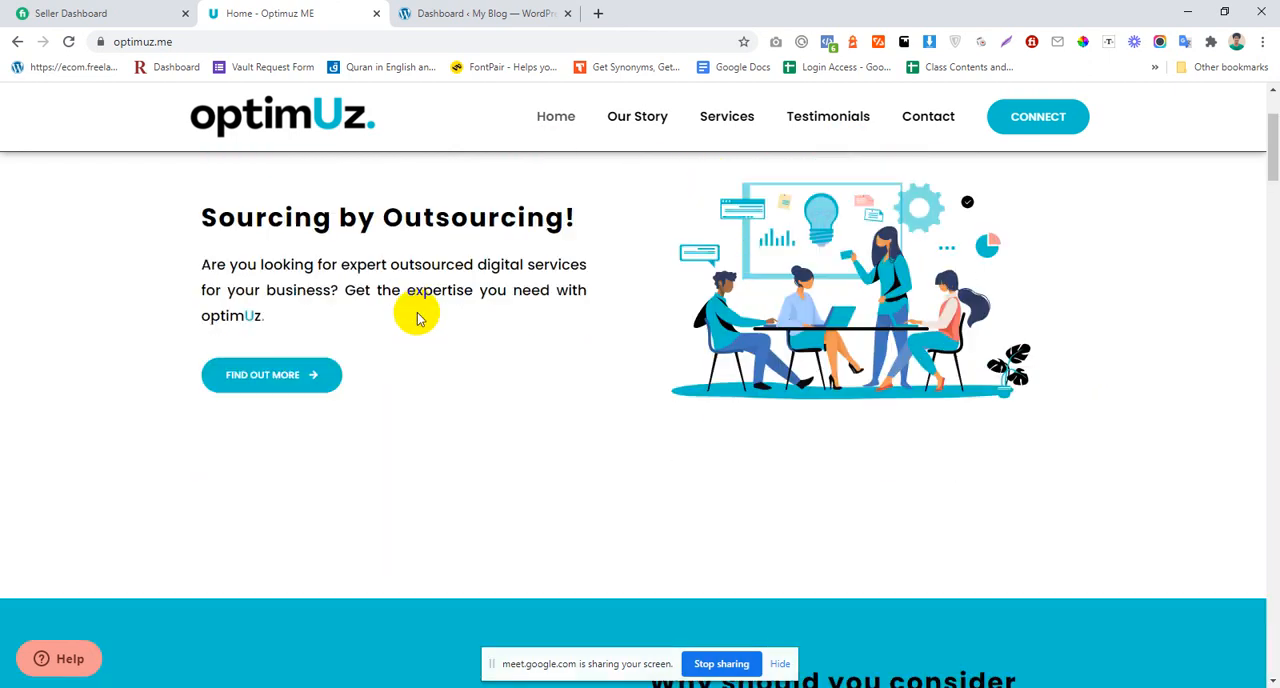
scroll(415, 300, up, 1)
scroll(420, 320, down, 12)
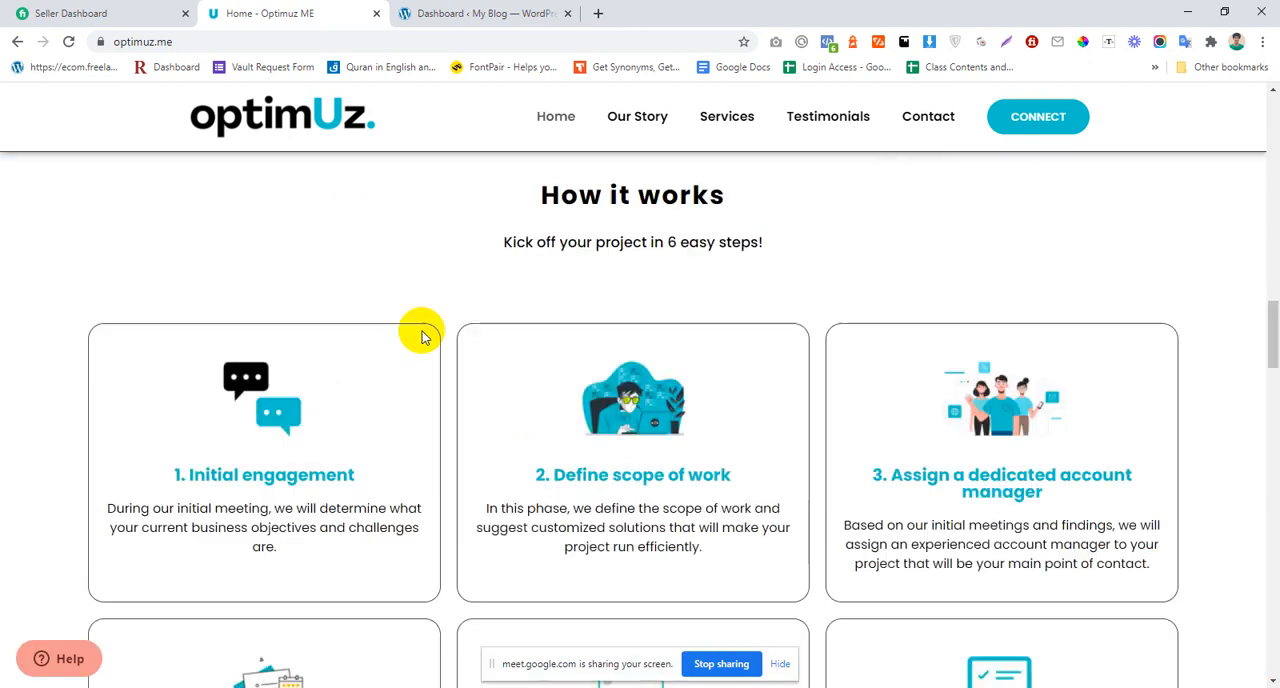
scroll(430, 320, up, 6)
scroll(604, 367, down, 3)
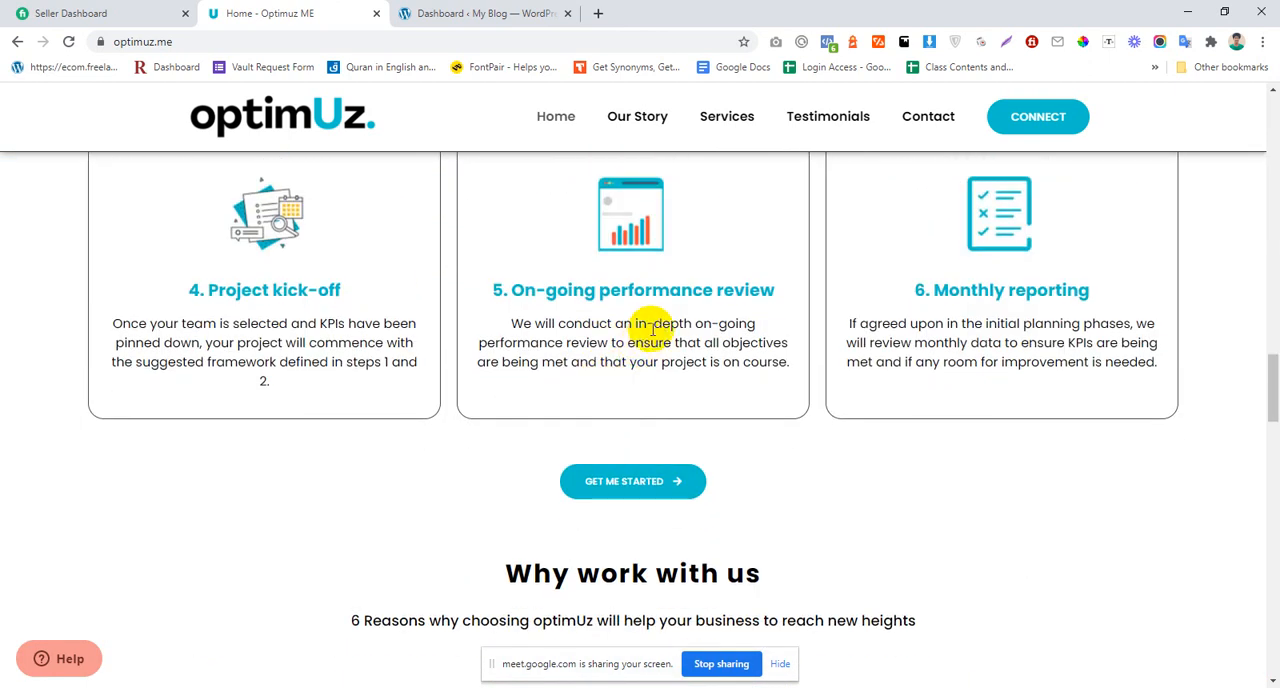
scroll(523, 350, down, 5)
scroll(560, 371, down, 5)
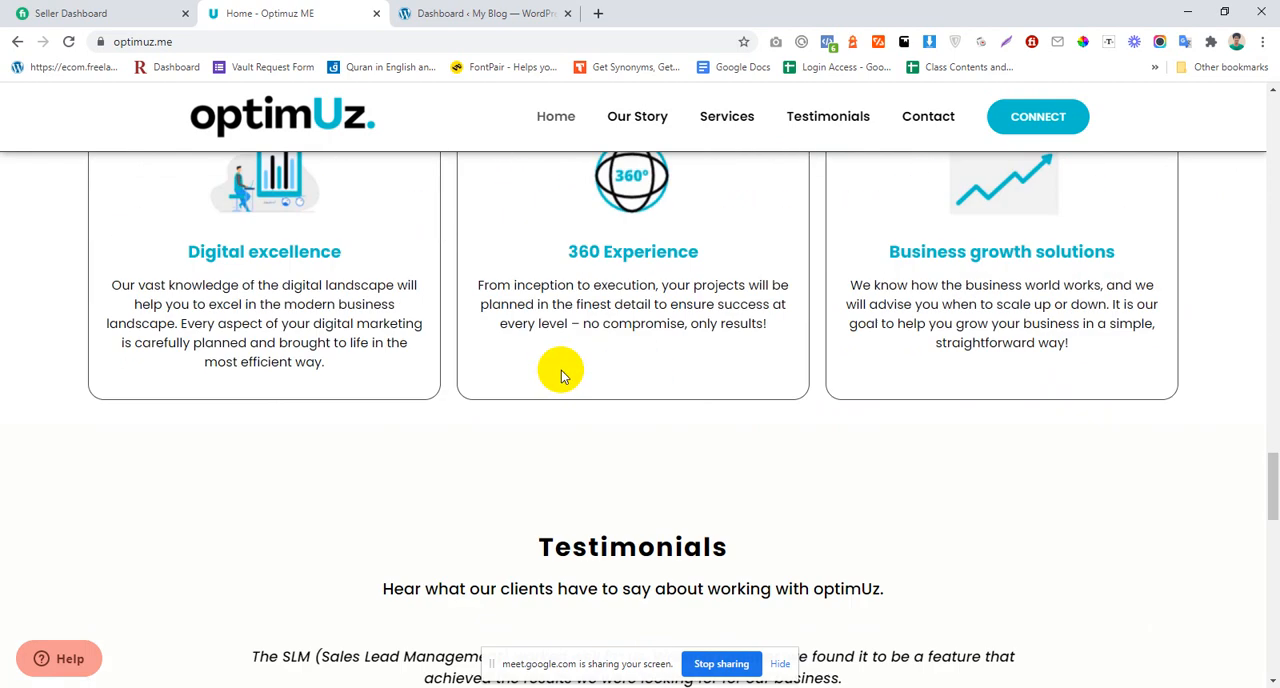
scroll(565, 372, down, 7)
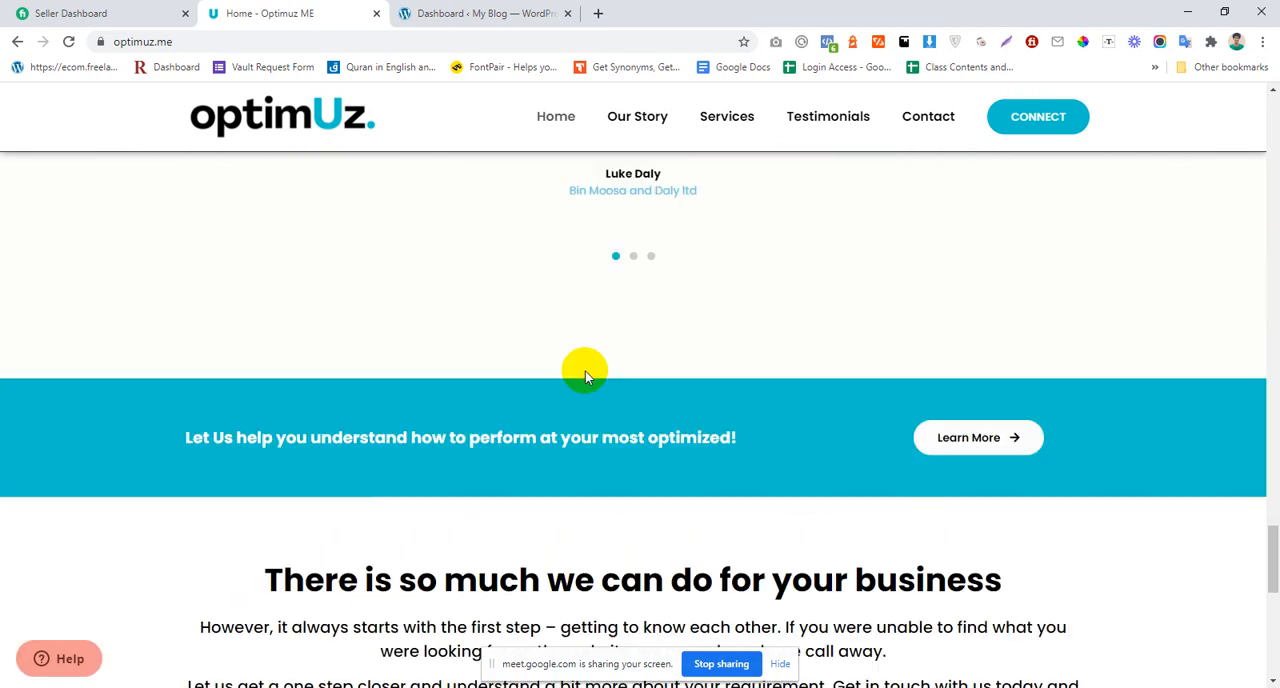
scroll(560, 373, up, 10)
scroll(526, 355, up, 10)
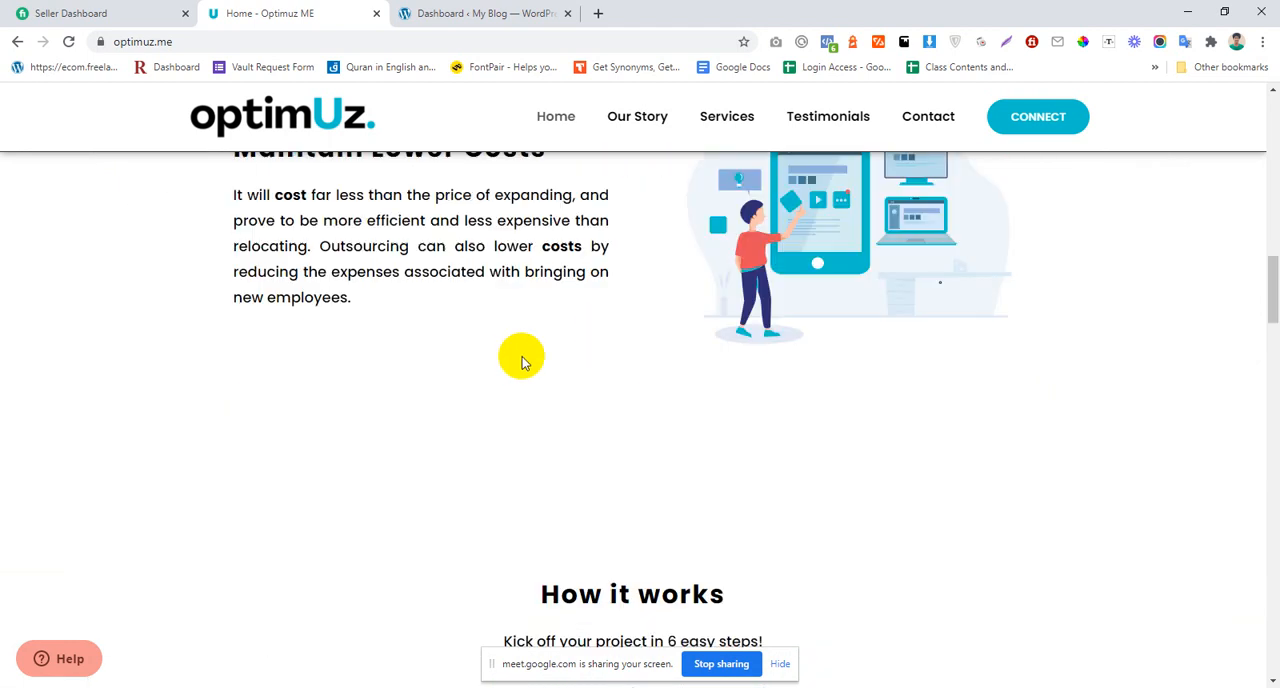
scroll(529, 355, up, 3)
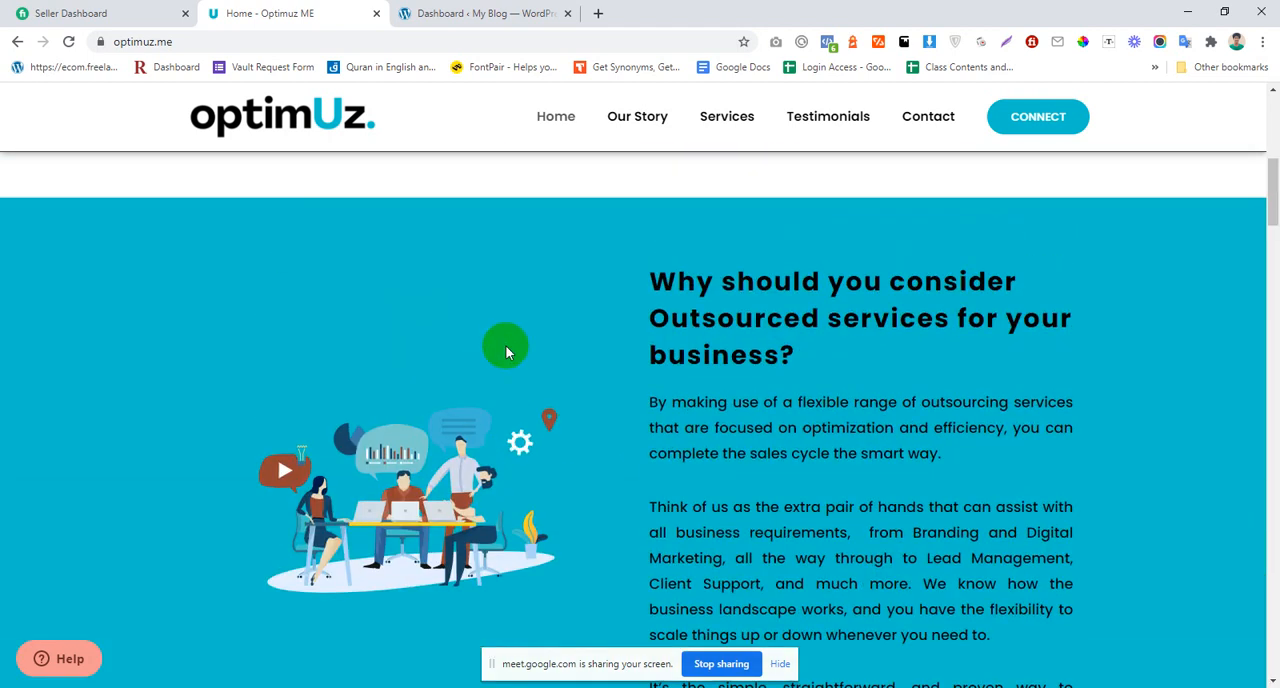
Step: Switch to the WordPress admin dashboard of the My Blog site
click(481, 12)
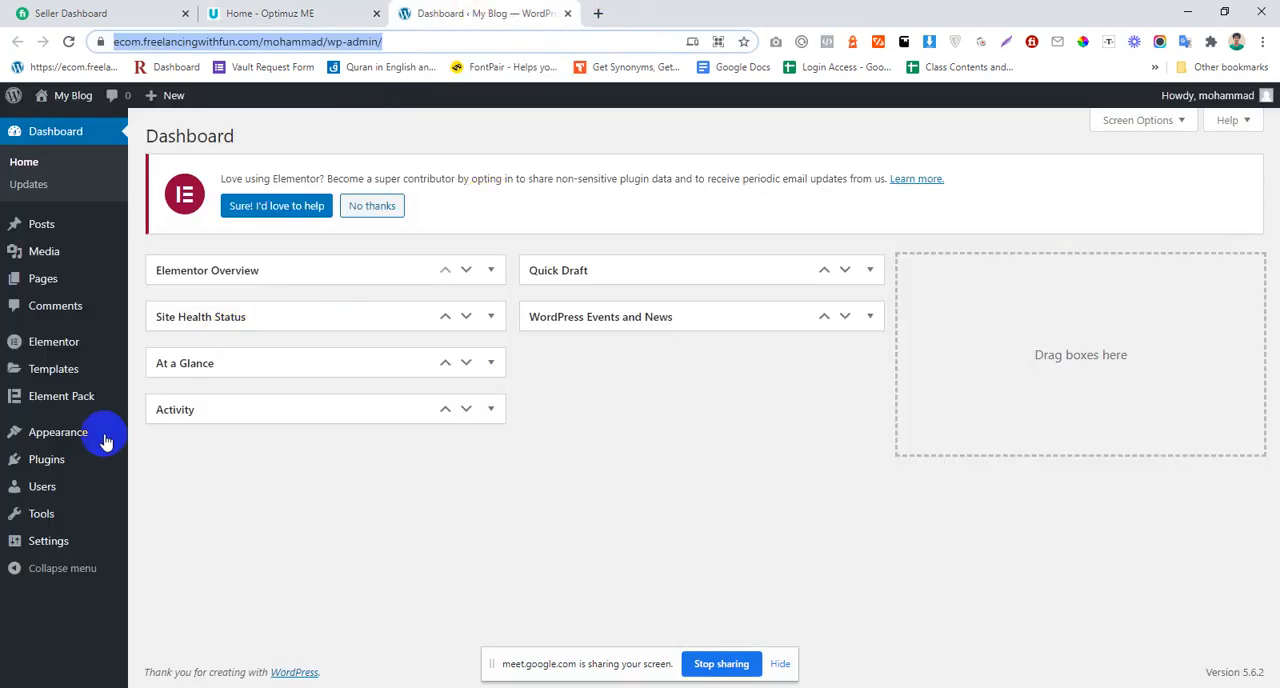
Step: Create a new page in a separate tab and title it optimuz, taking the name from the reference site's address
mouse_move(97, 300)
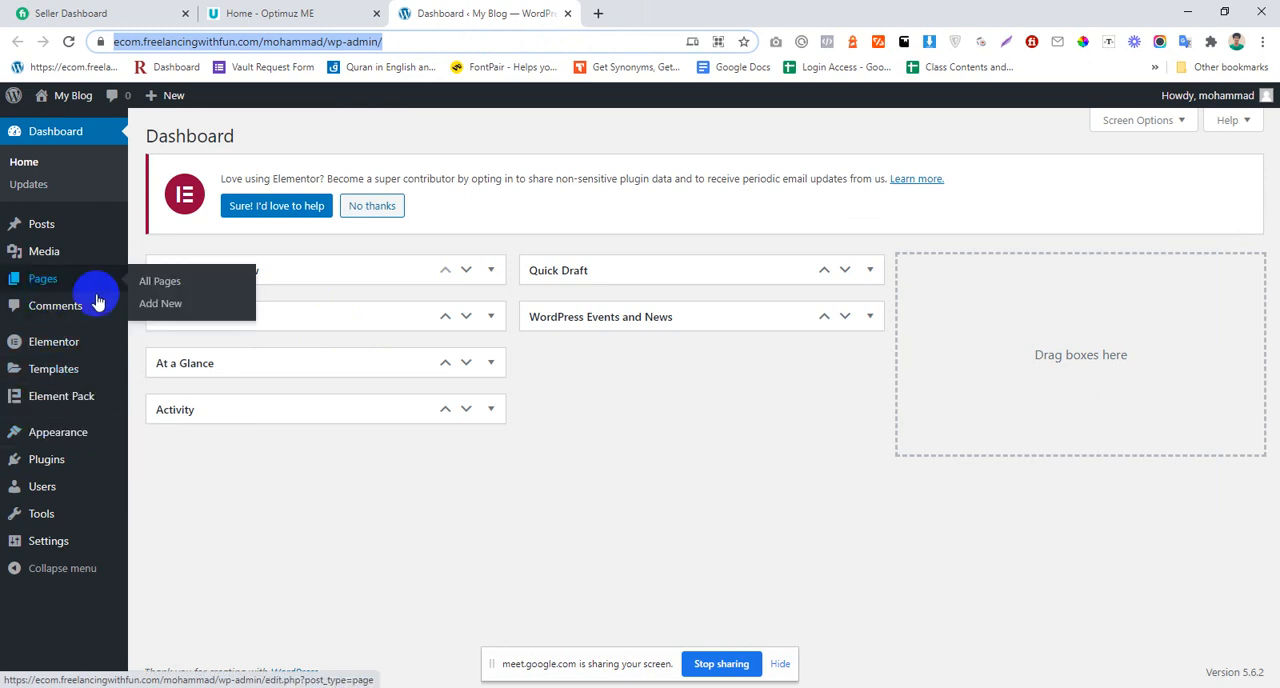
right_click(195, 308)
click(240, 322)
click(242, 10)
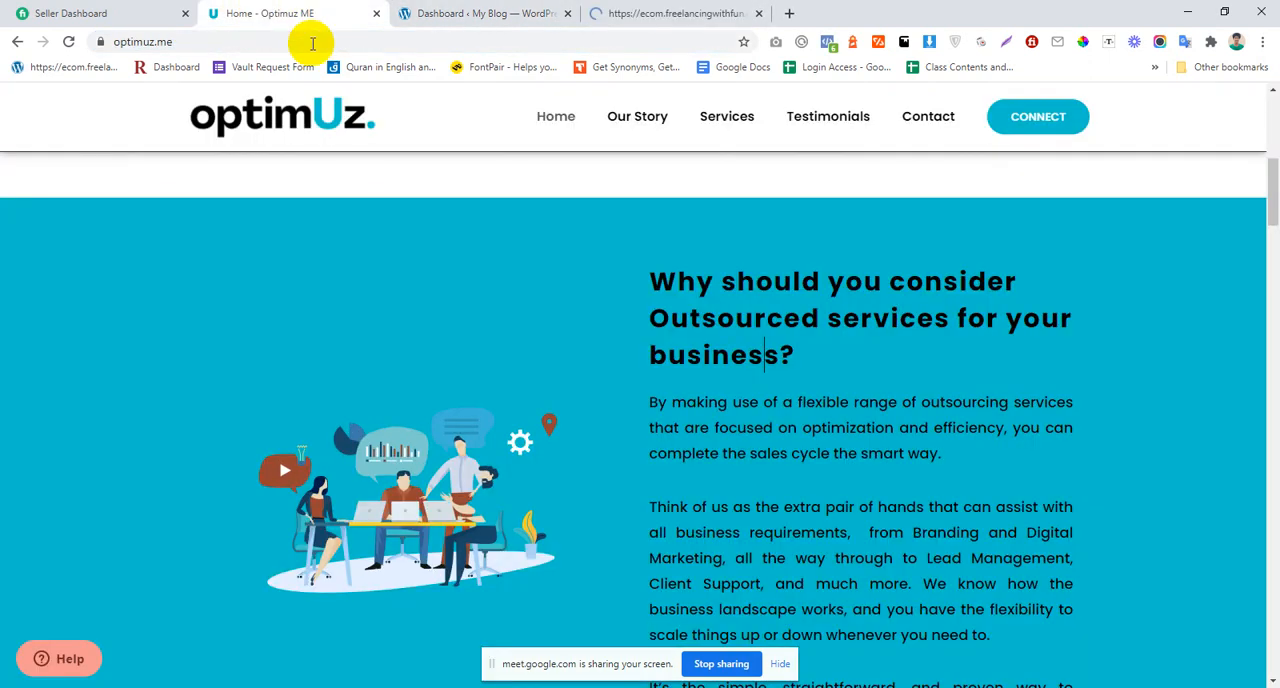
click(207, 41)
click(205, 42)
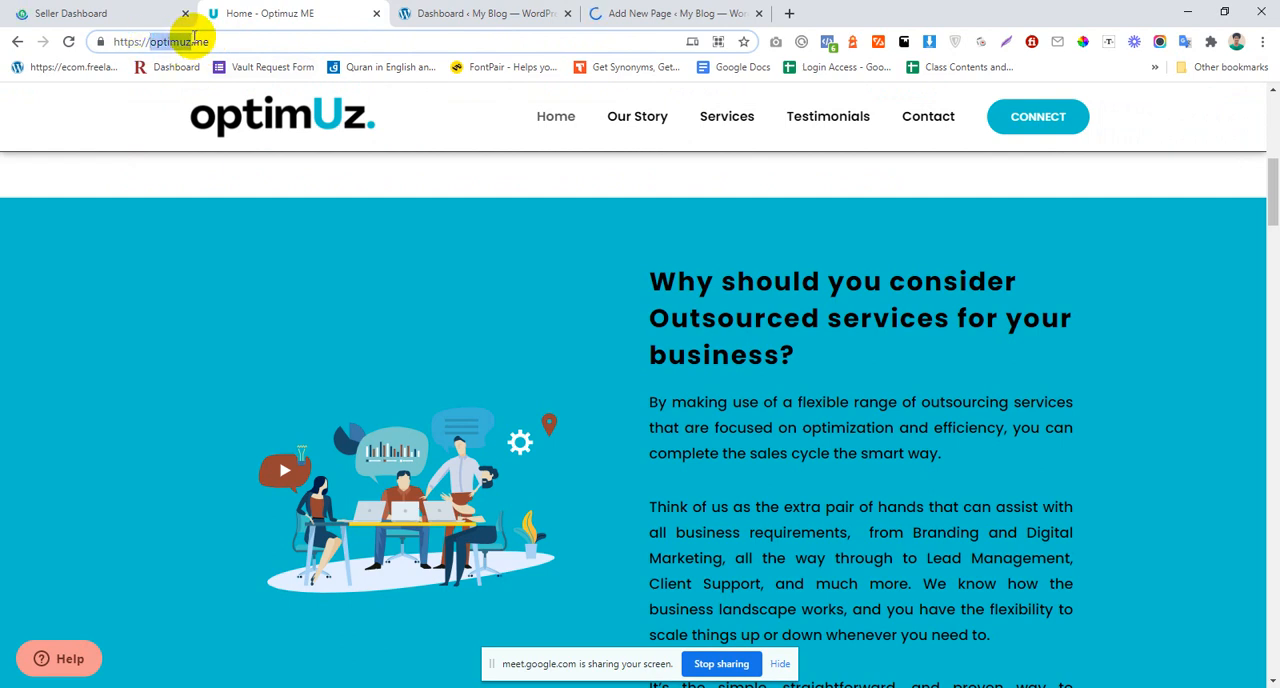
click(675, 10)
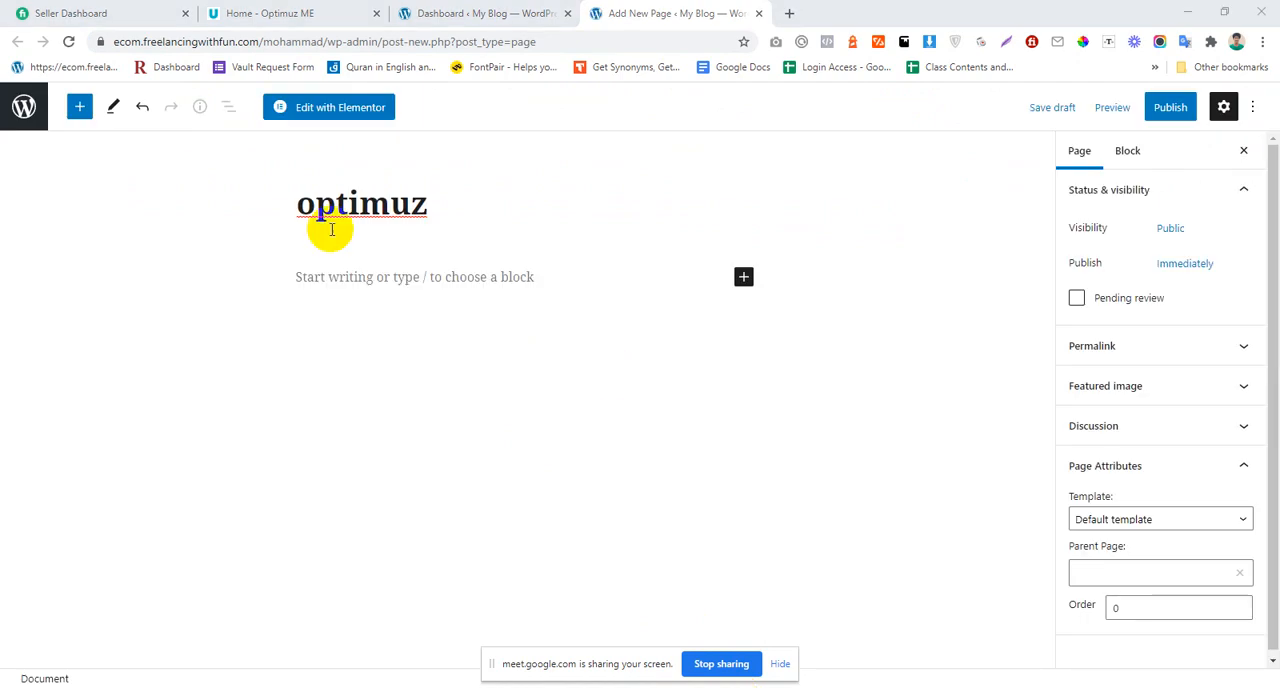
Step: Publish the page with the Elementor Canvas template and open it for editing with Elementor
click(1137, 533)
click(1137, 551)
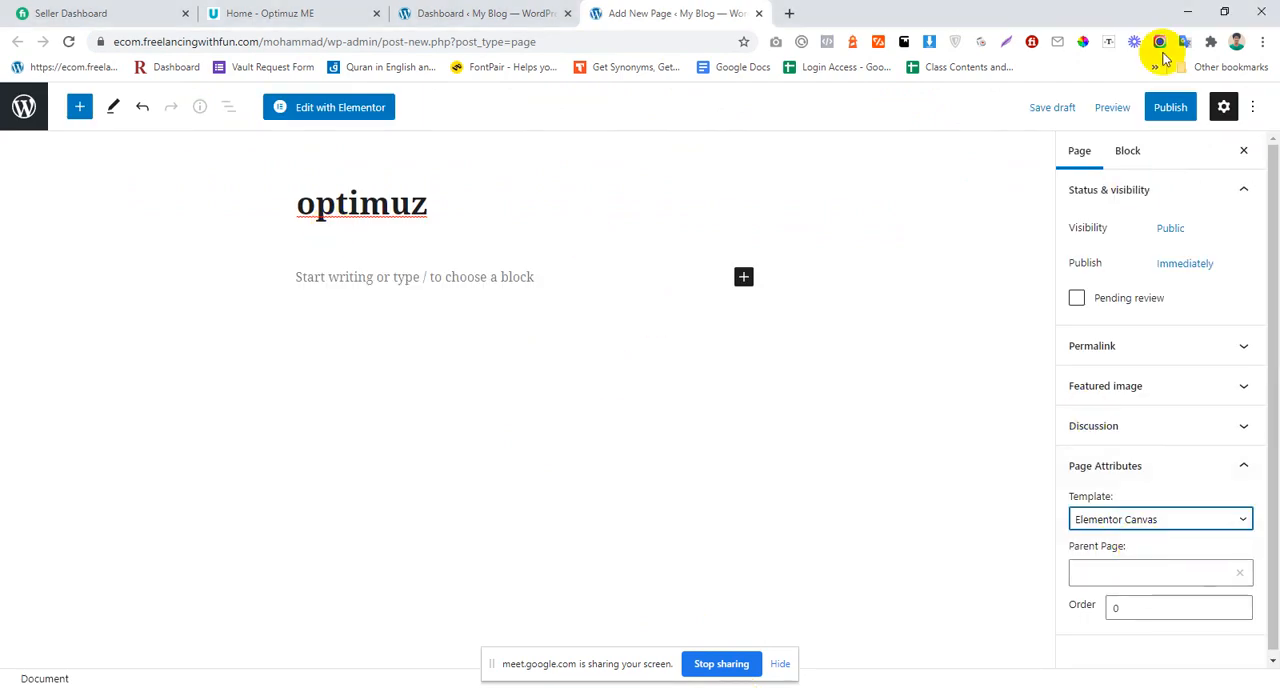
click(1168, 110)
click(1167, 114)
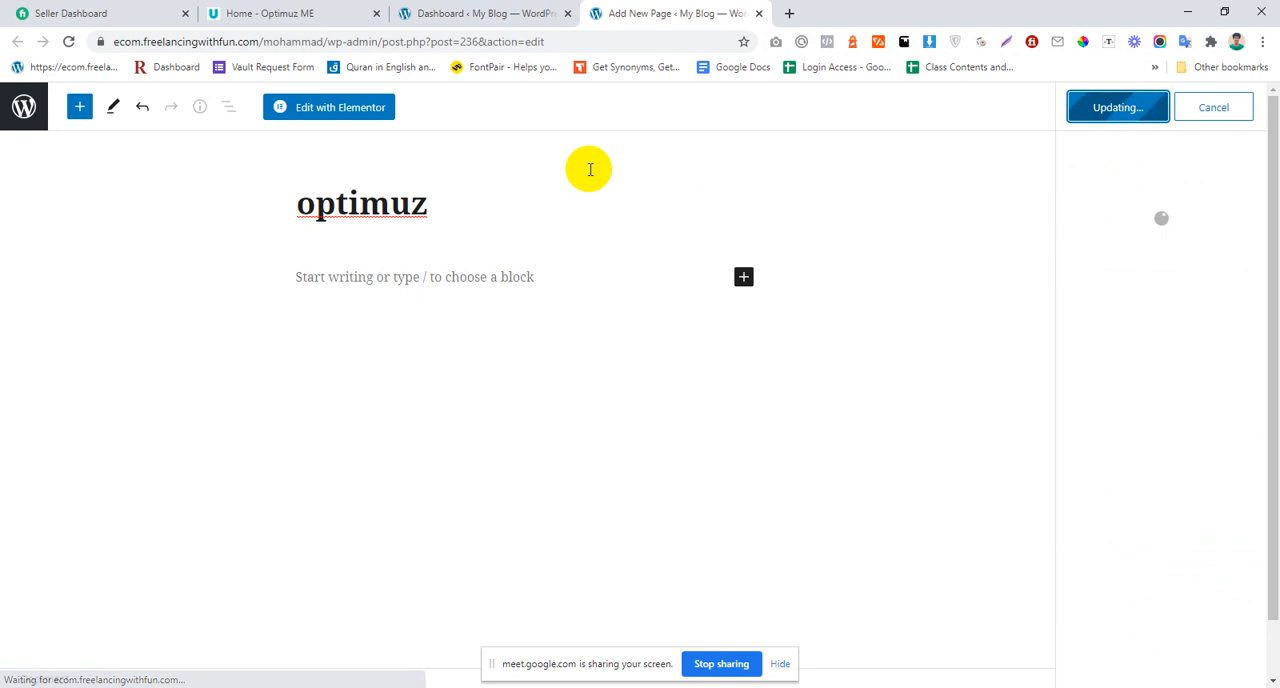
click(326, 112)
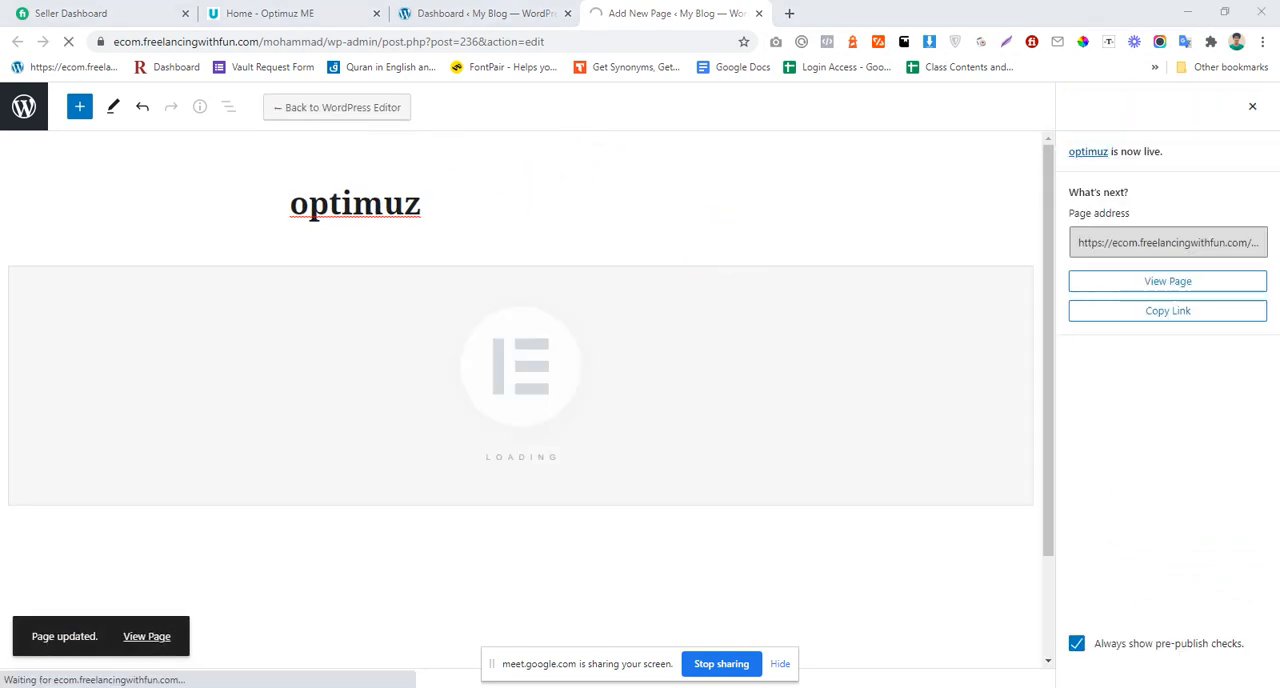
Step: Switch to the Google Meet call, admit the waiting participant, and return to the Elementor page
click(531, 594)
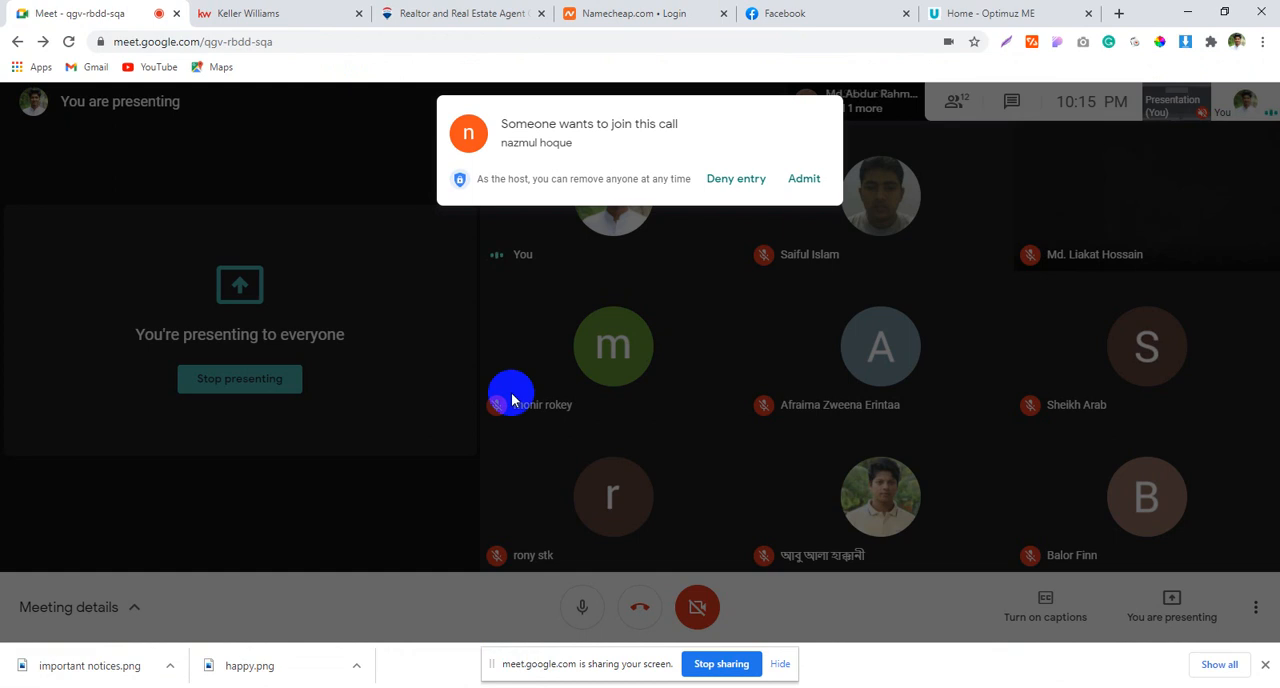
click(823, 179)
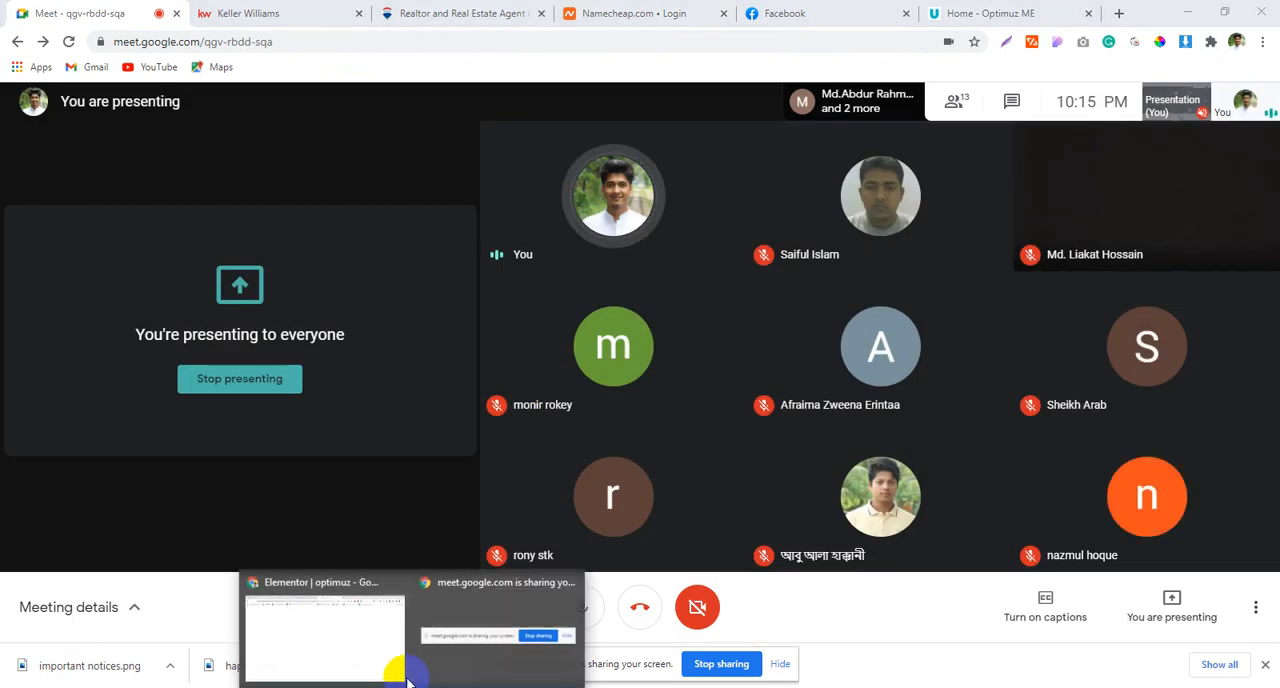
click(362, 648)
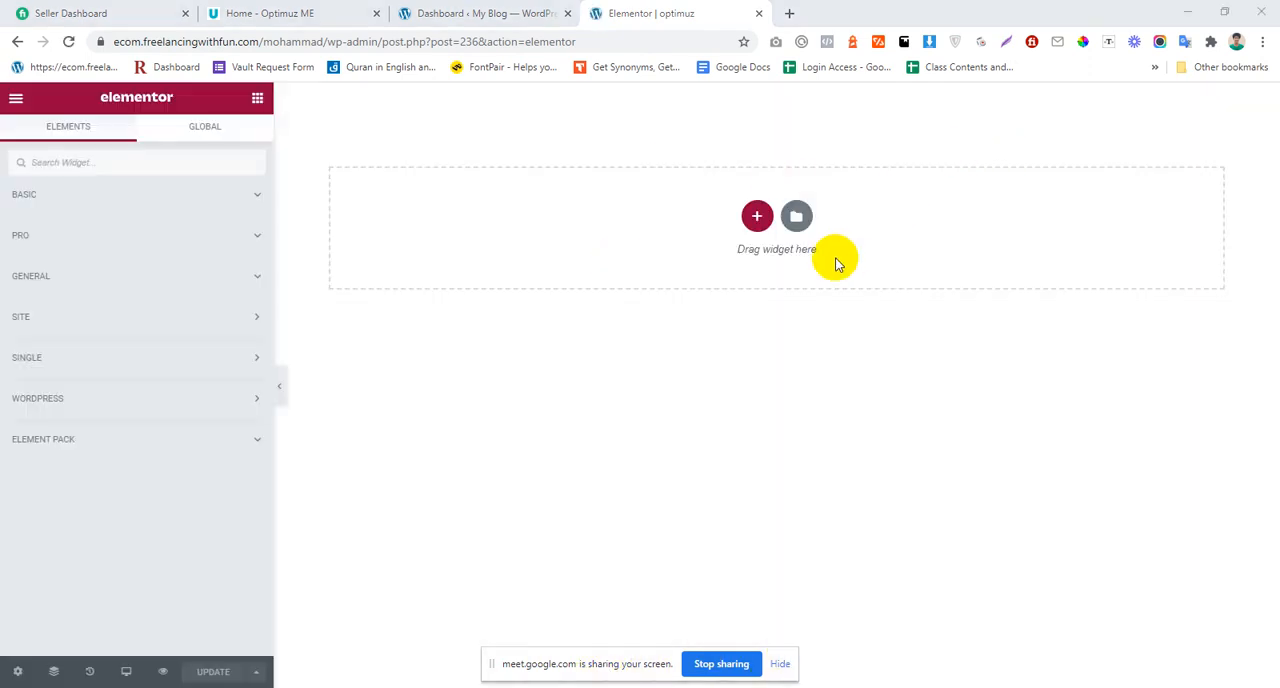
Step: Save the optimUz header logo from the reference home page to the desktop and place its icon in a free spot
click(340, 12)
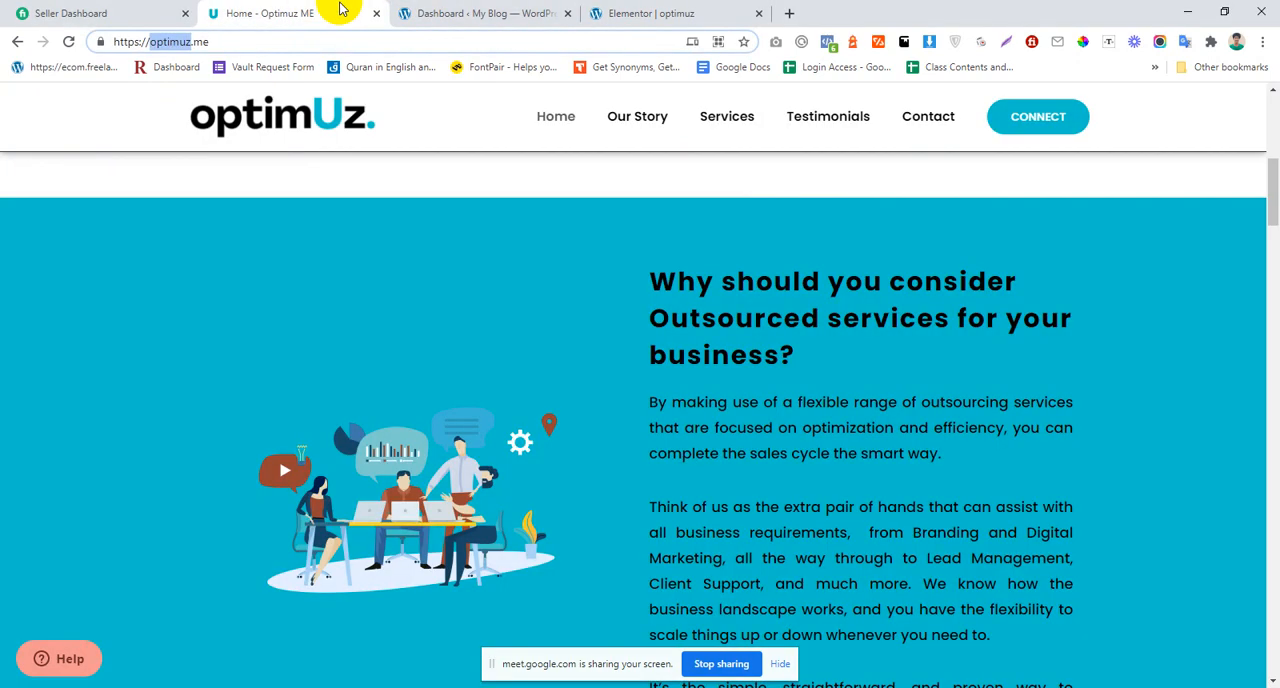
scroll(318, 254, up, 4)
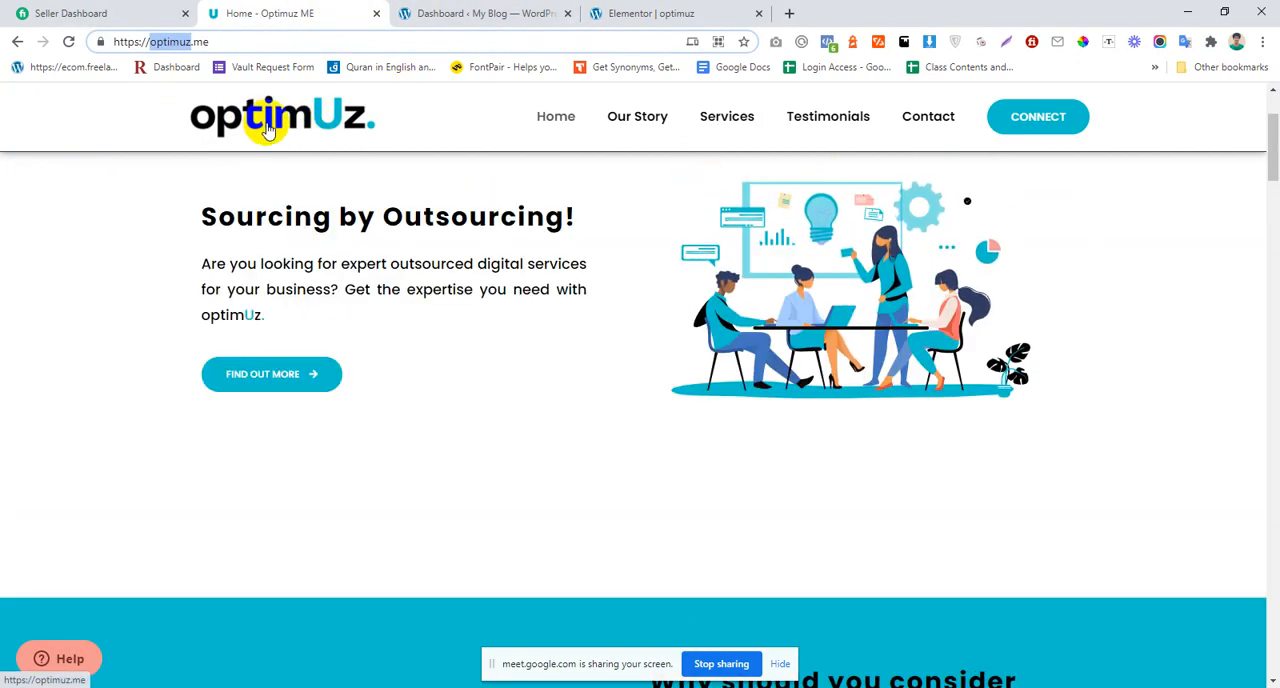
right_click(262, 121)
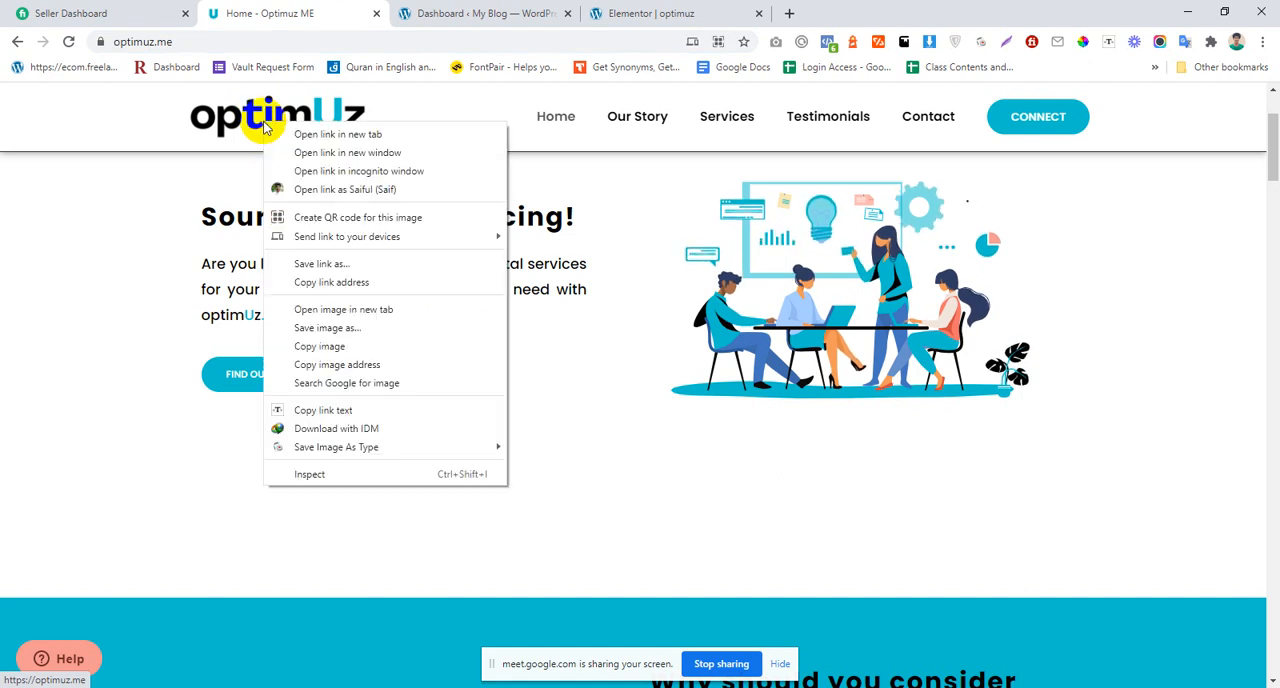
click(32, 229)
drag(271, 101, 440, 184)
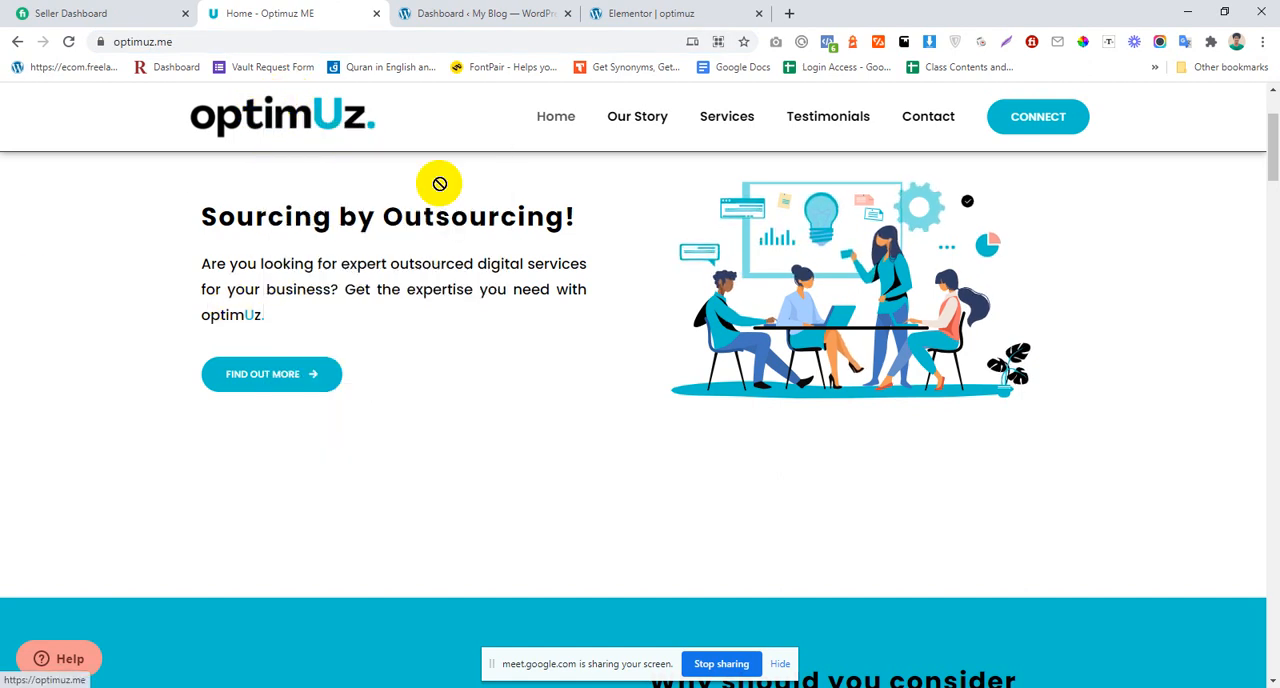
drag(1278, 686, 809, 85)
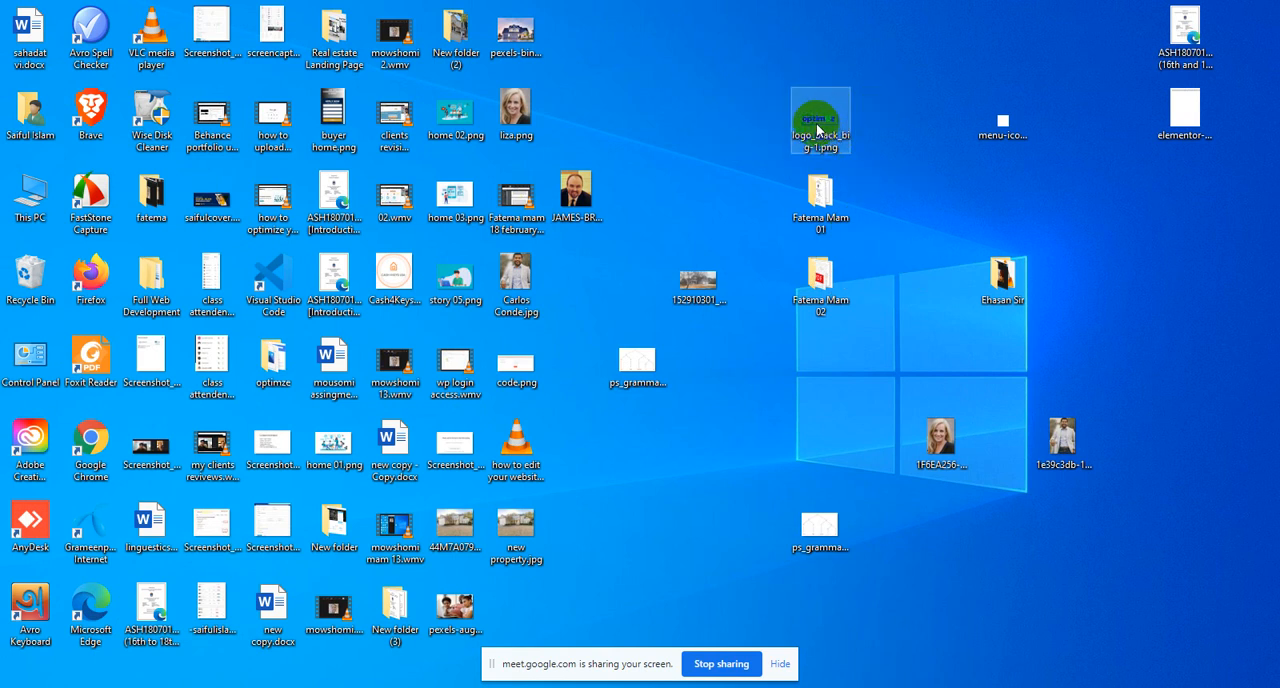
drag(816, 128, 632, 118)
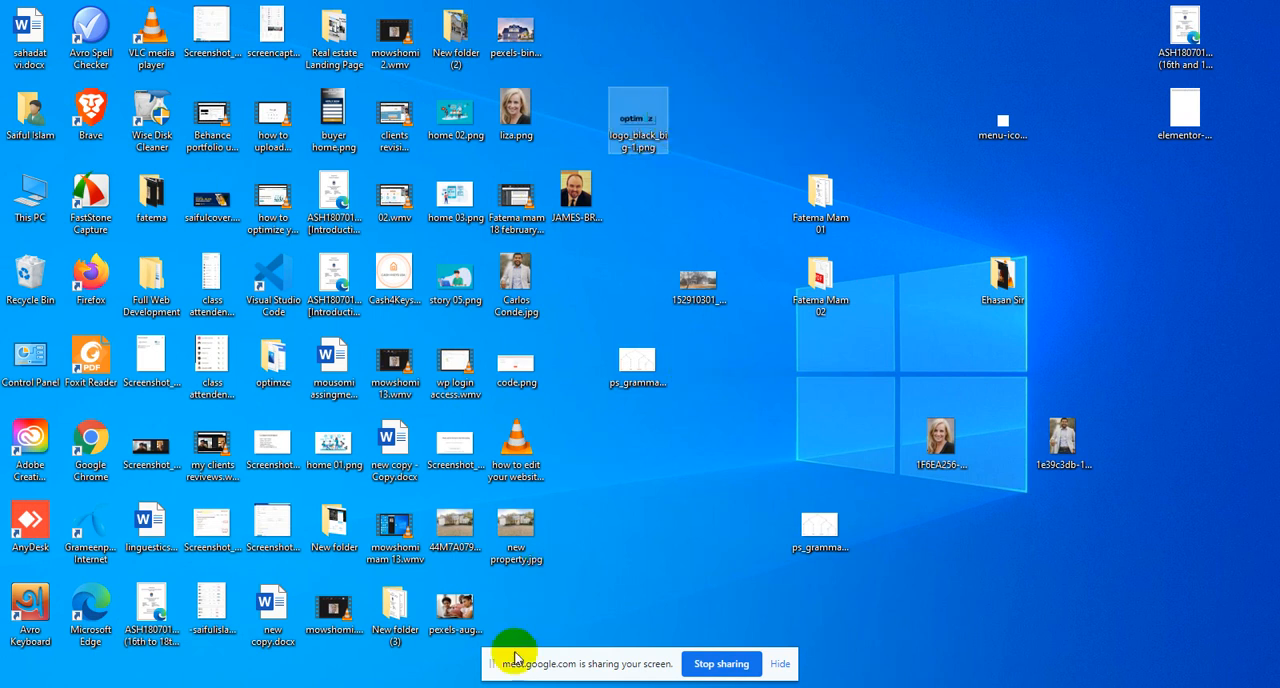
Step: Switch from the desktop back to the browser window with the optimuz page open in Elementor
click(500, 687)
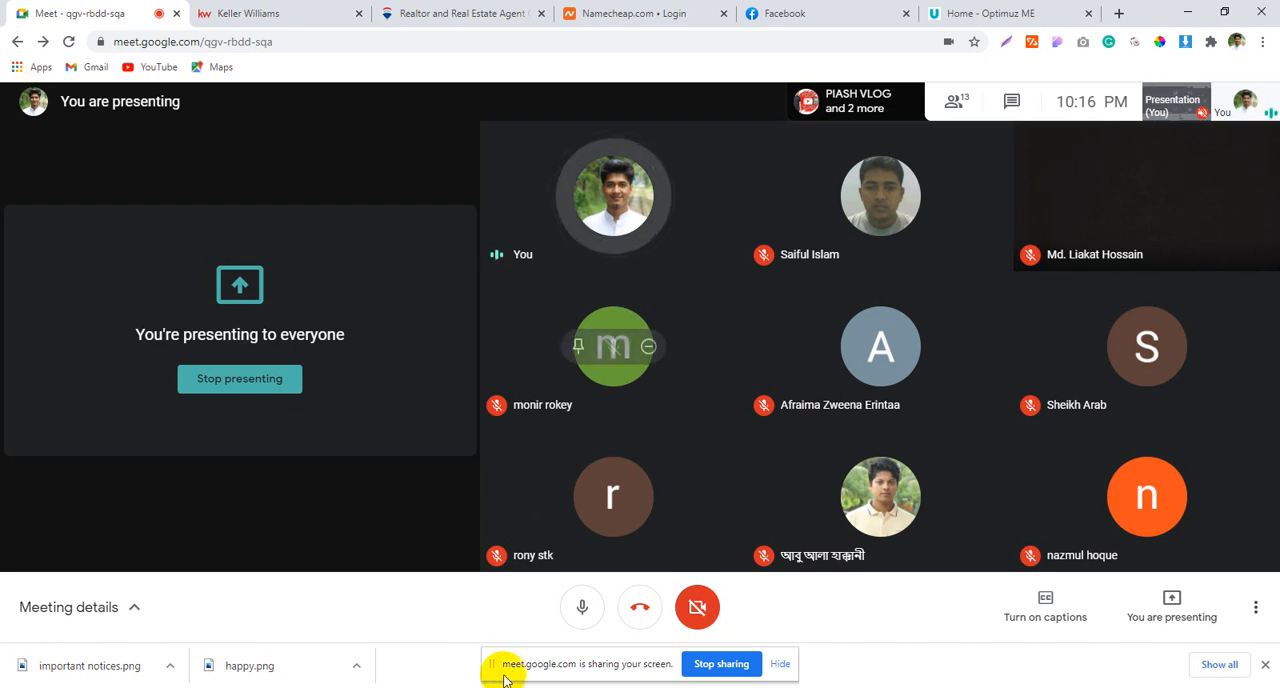
click(413, 687)
click(481, 643)
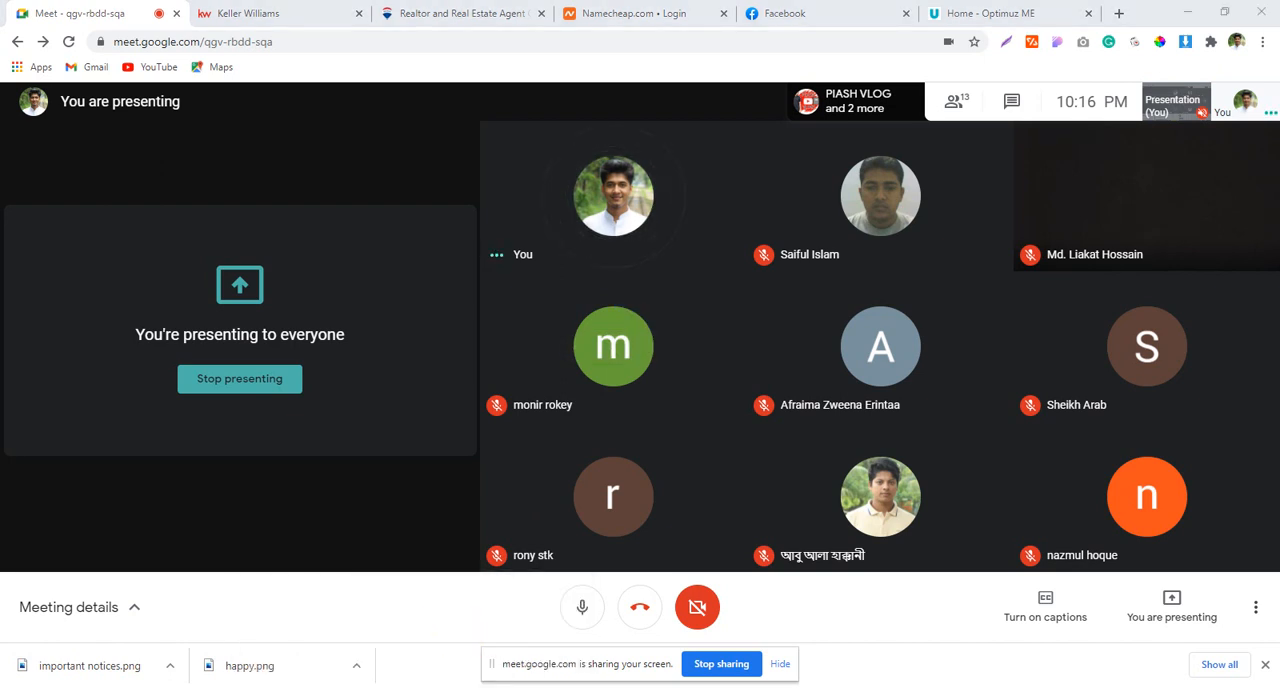
click(340, 635)
click(740, 12)
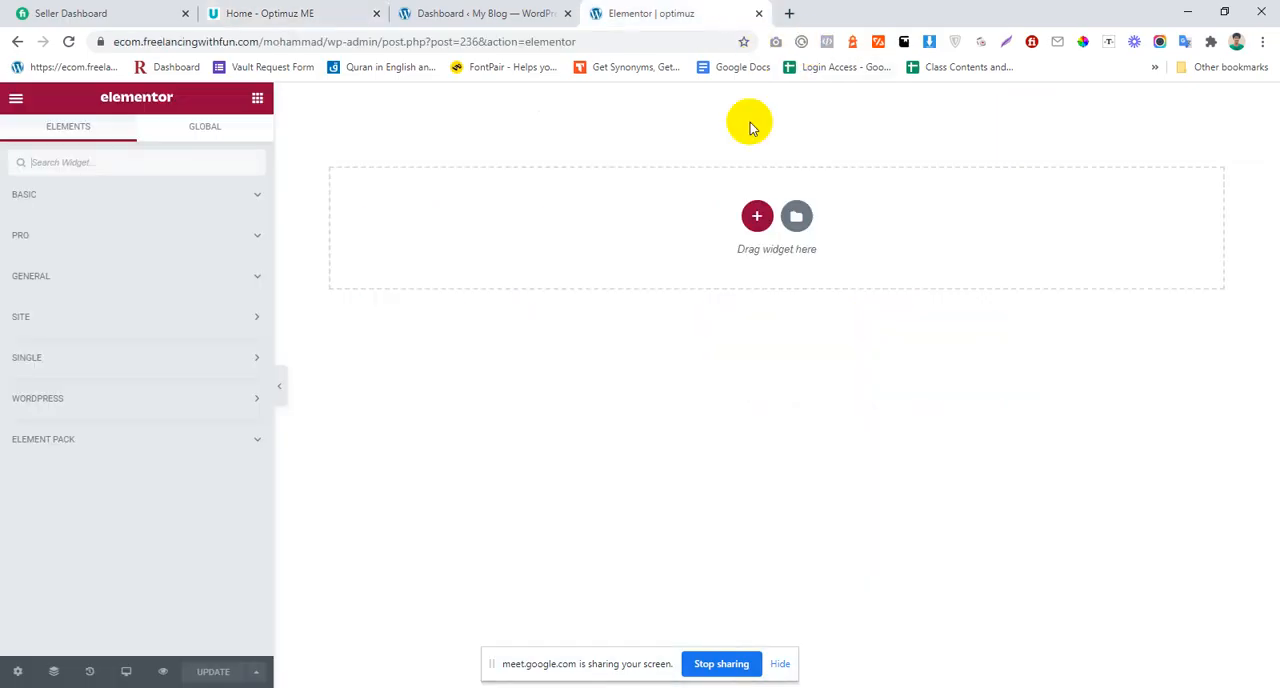
Step: Check the header layout on the reference home page and add a three-column section to the Elementor page
click(329, 13)
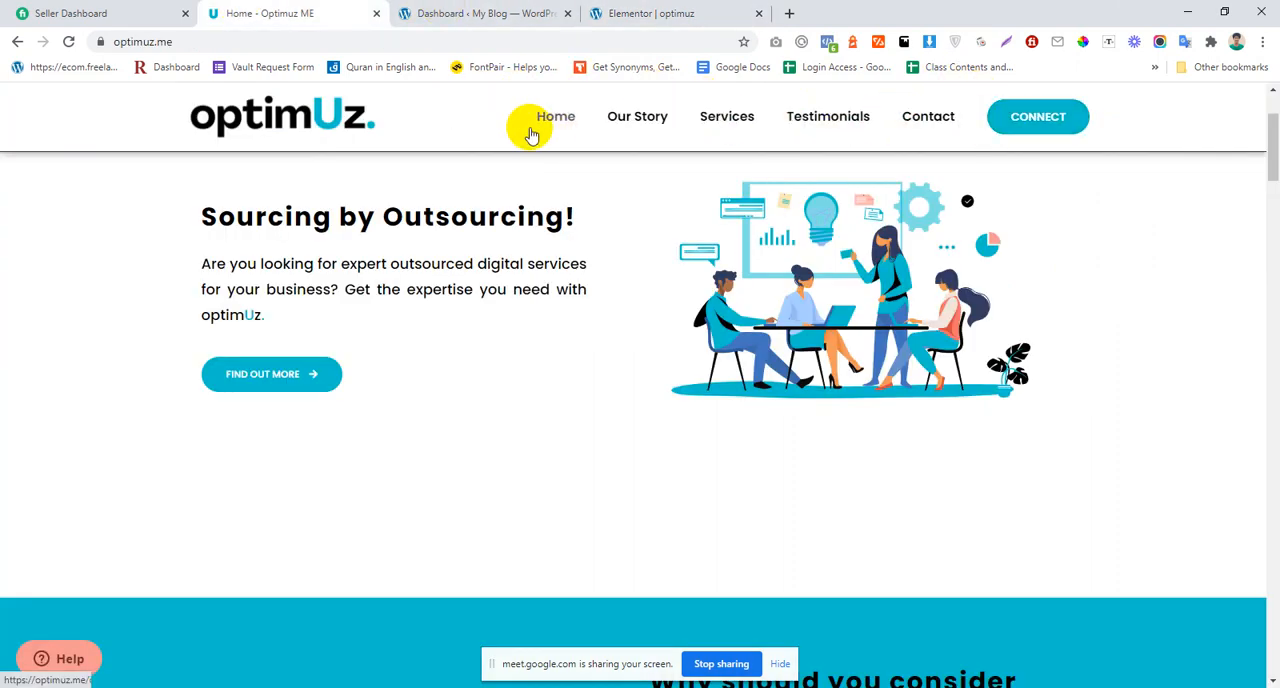
click(705, 13)
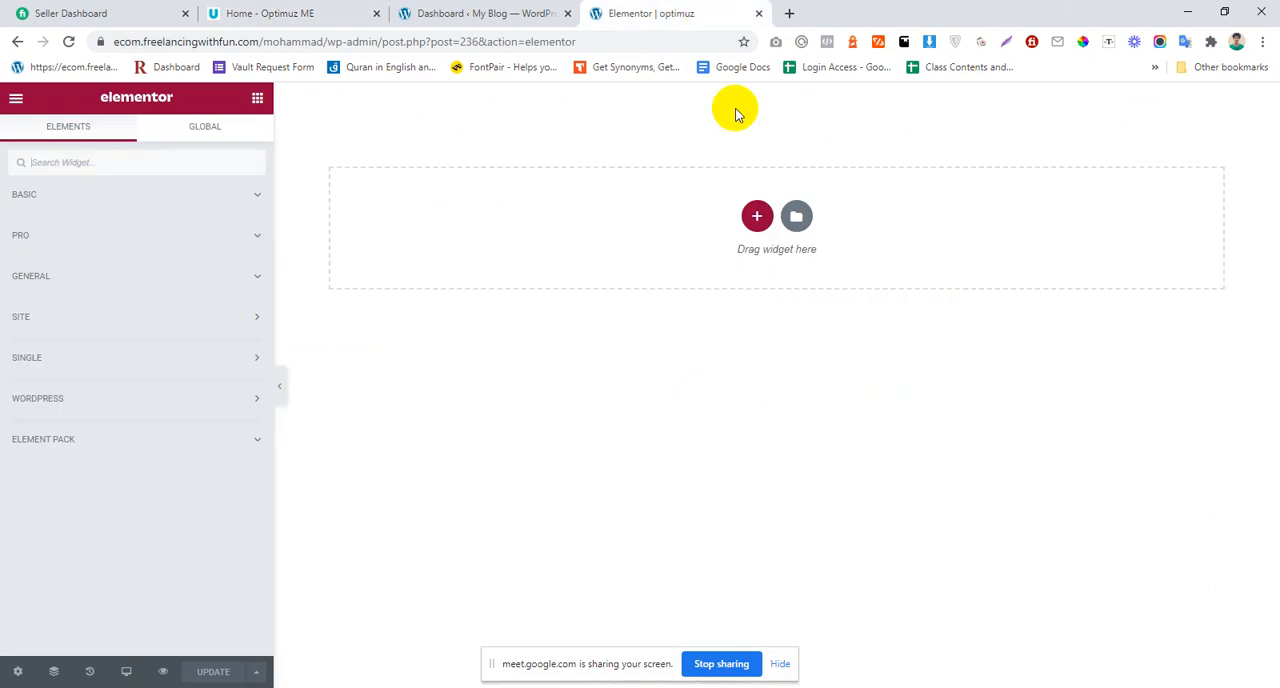
click(755, 217)
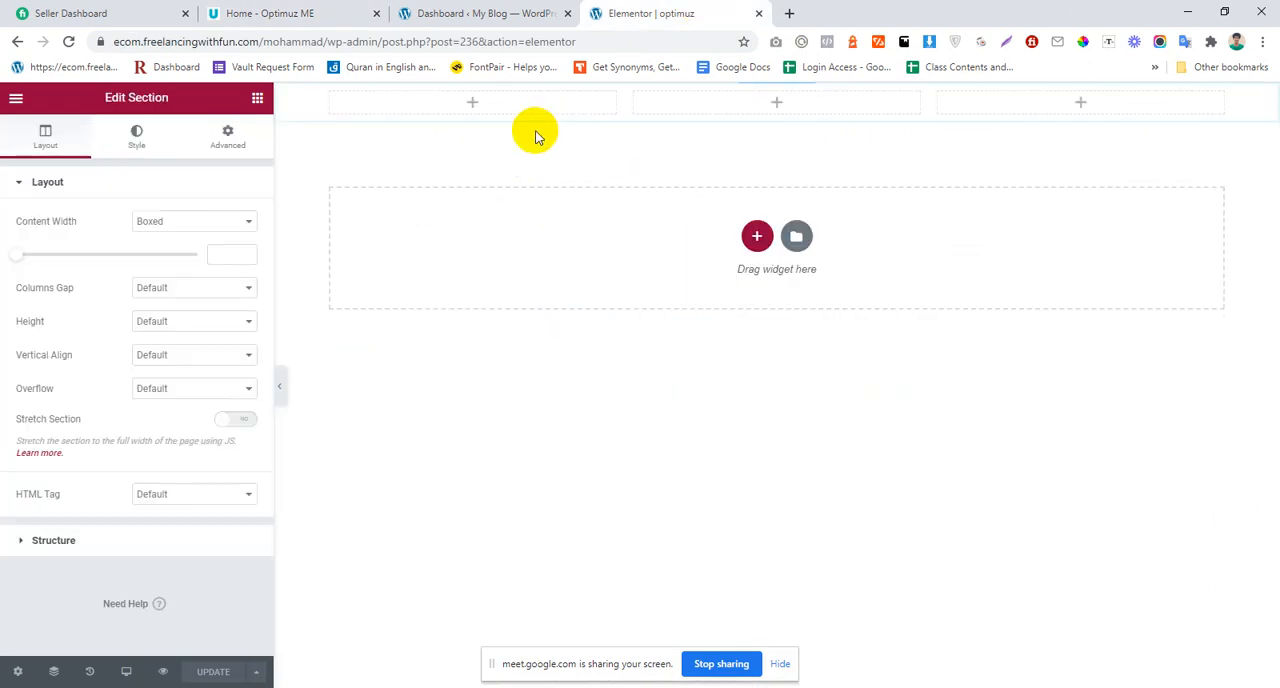
Step: Add an Image widget to the first column of the header section
click(501, 107)
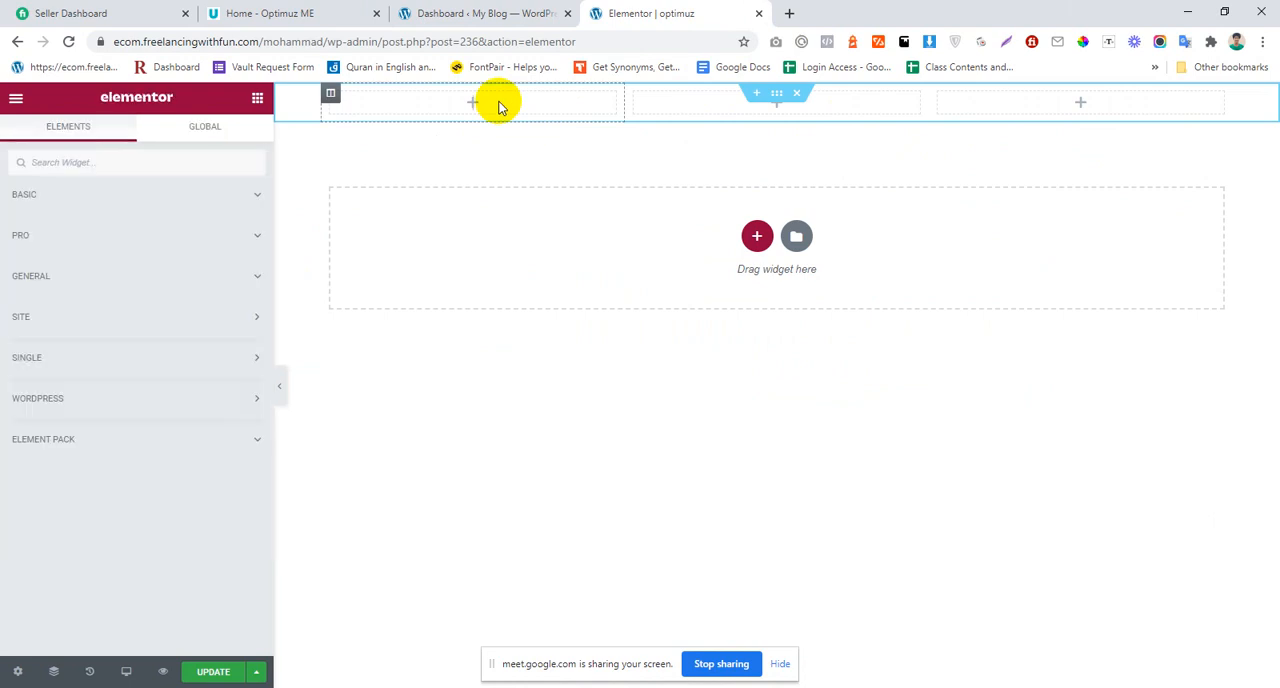
click(35, 195)
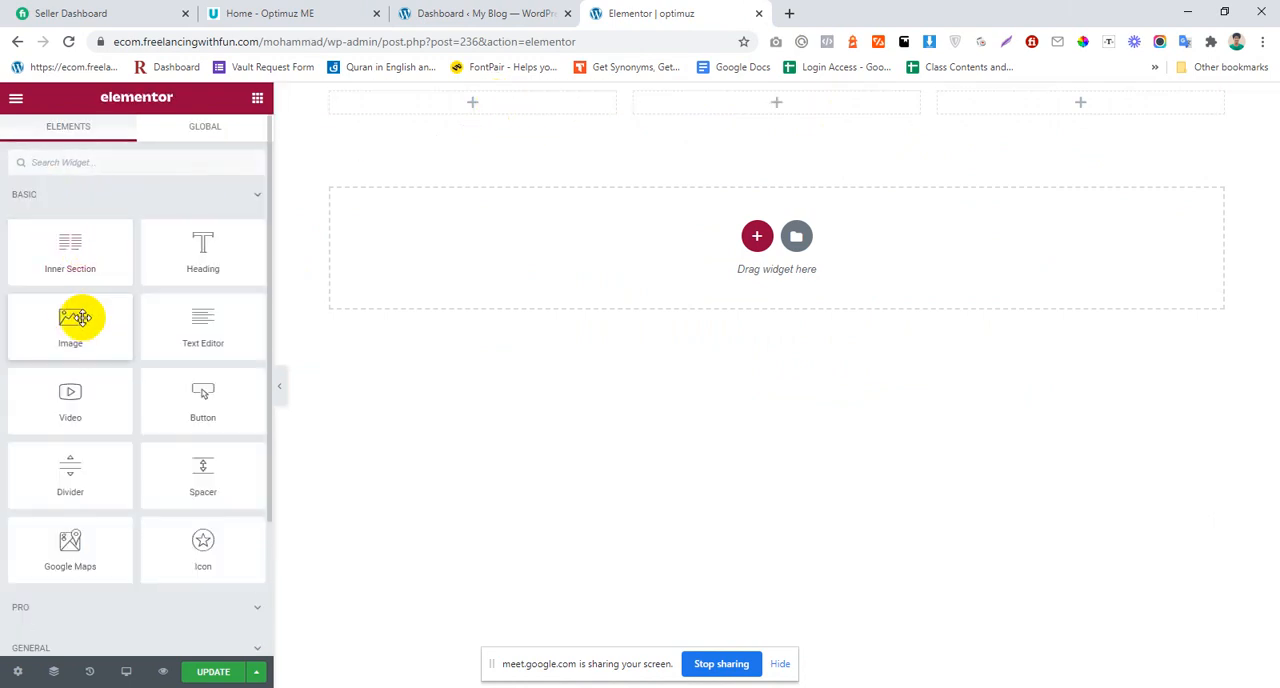
drag(80, 314, 440, 106)
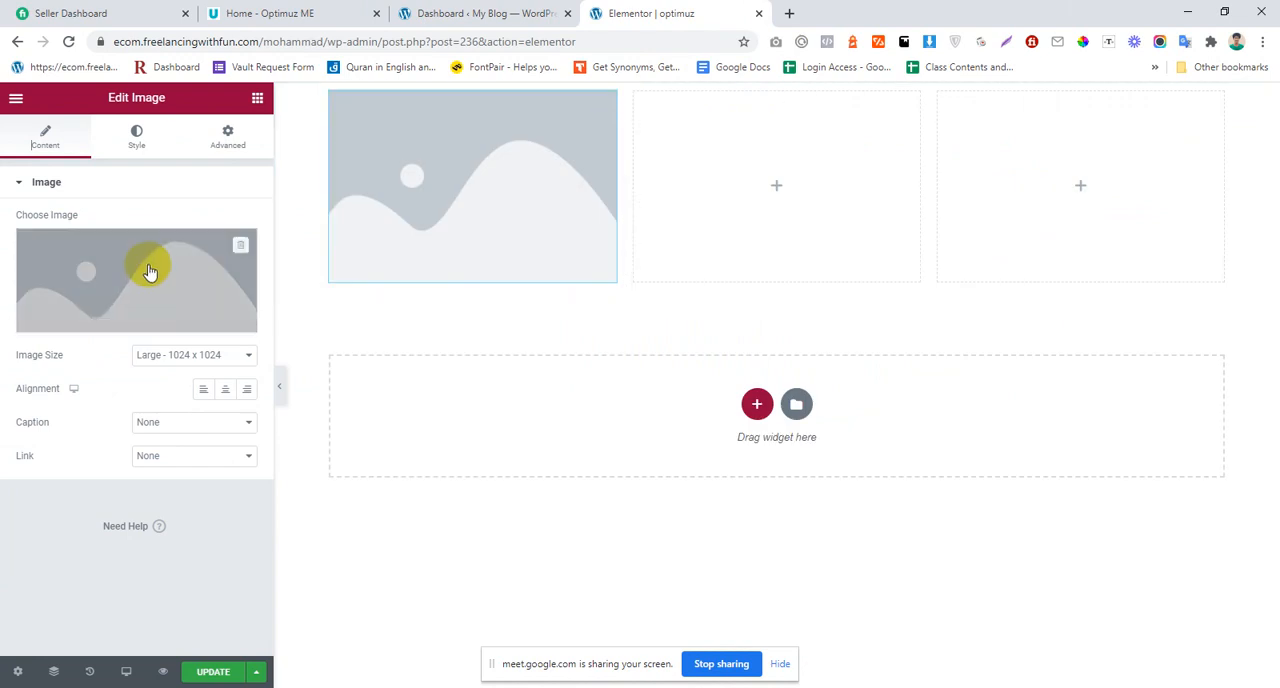
Step: Upload logo_black_big-1.png from the desktop to the media library and insert it in the Image widget
click(150, 264)
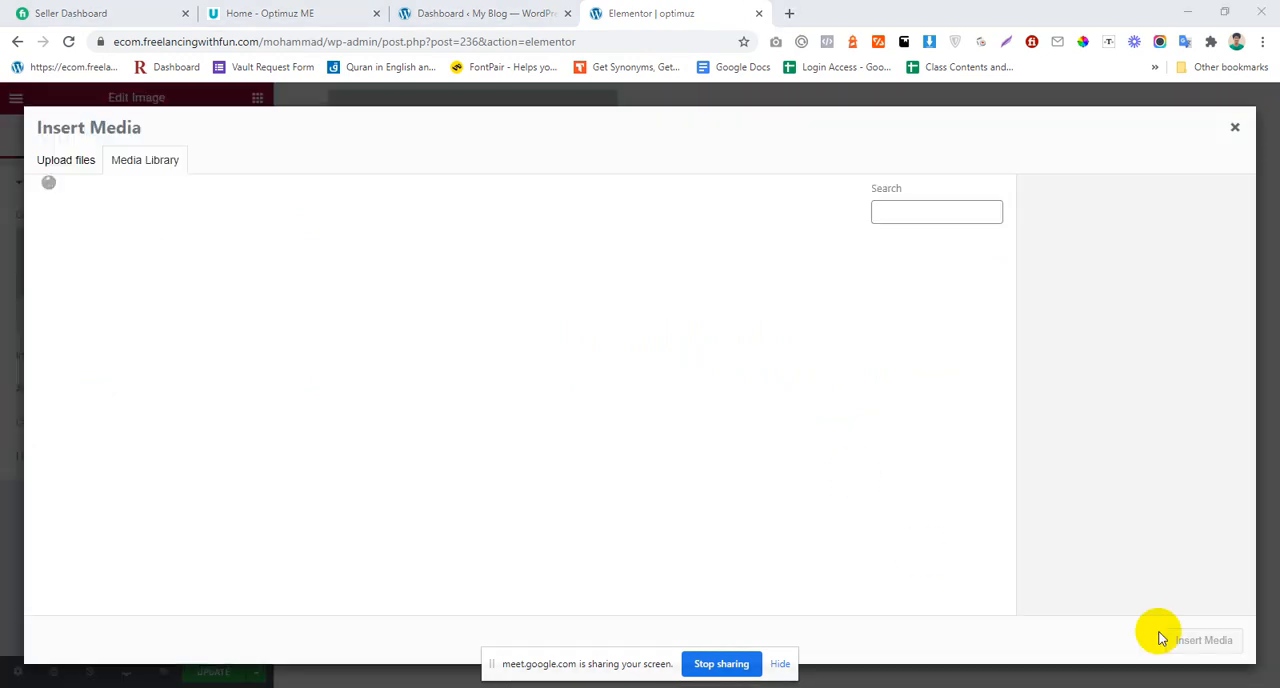
click(1278, 686)
drag(636, 118, 160, 272)
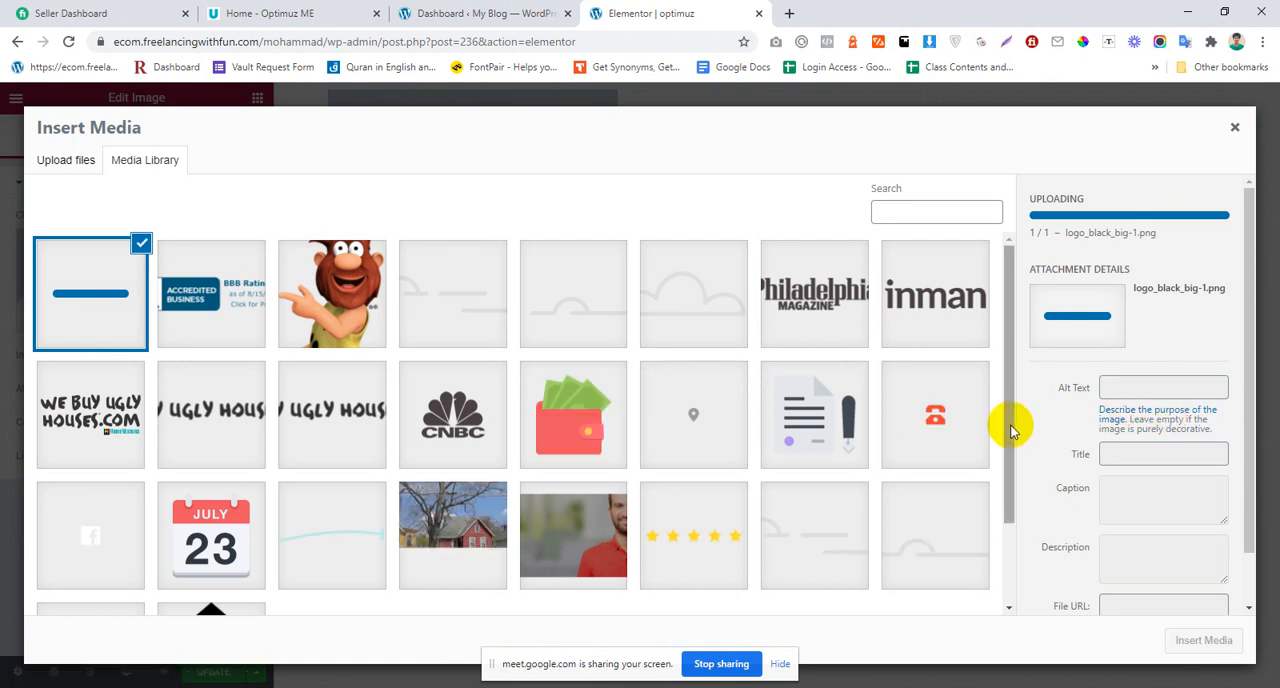
click(1200, 642)
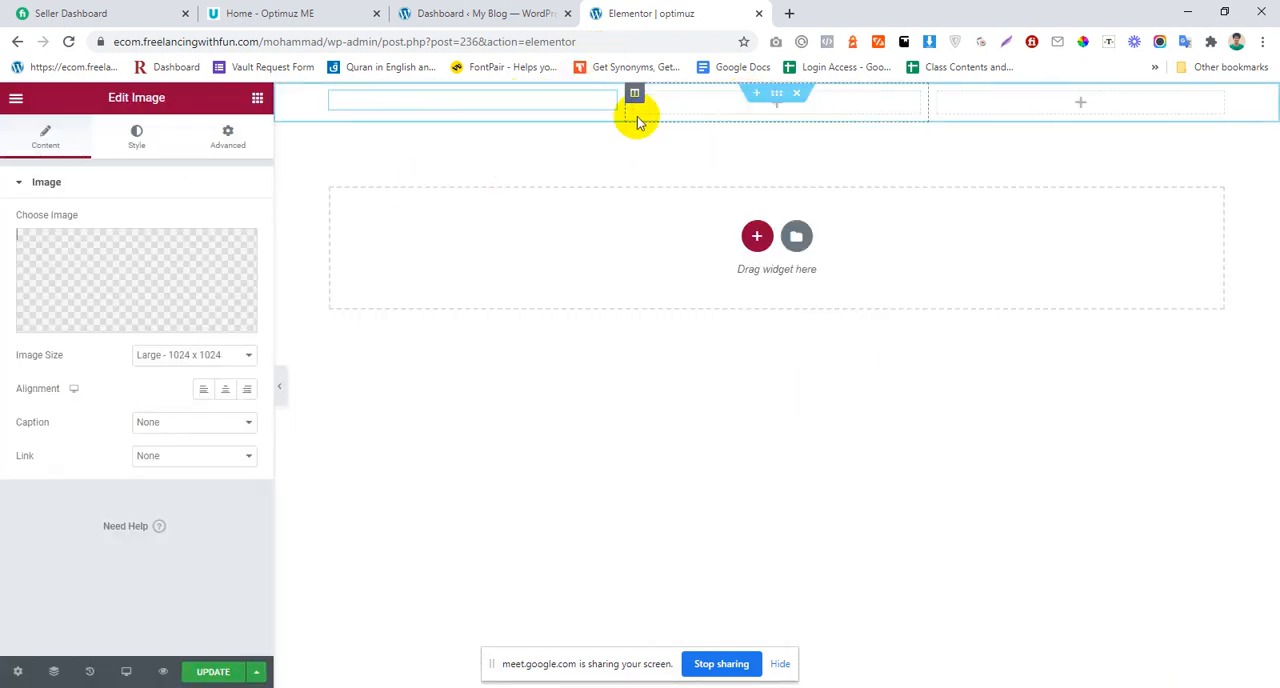
Step: Narrow the logo column and the third column so that the middle column takes up most of the header's width
drag(623, 111, 548, 115)
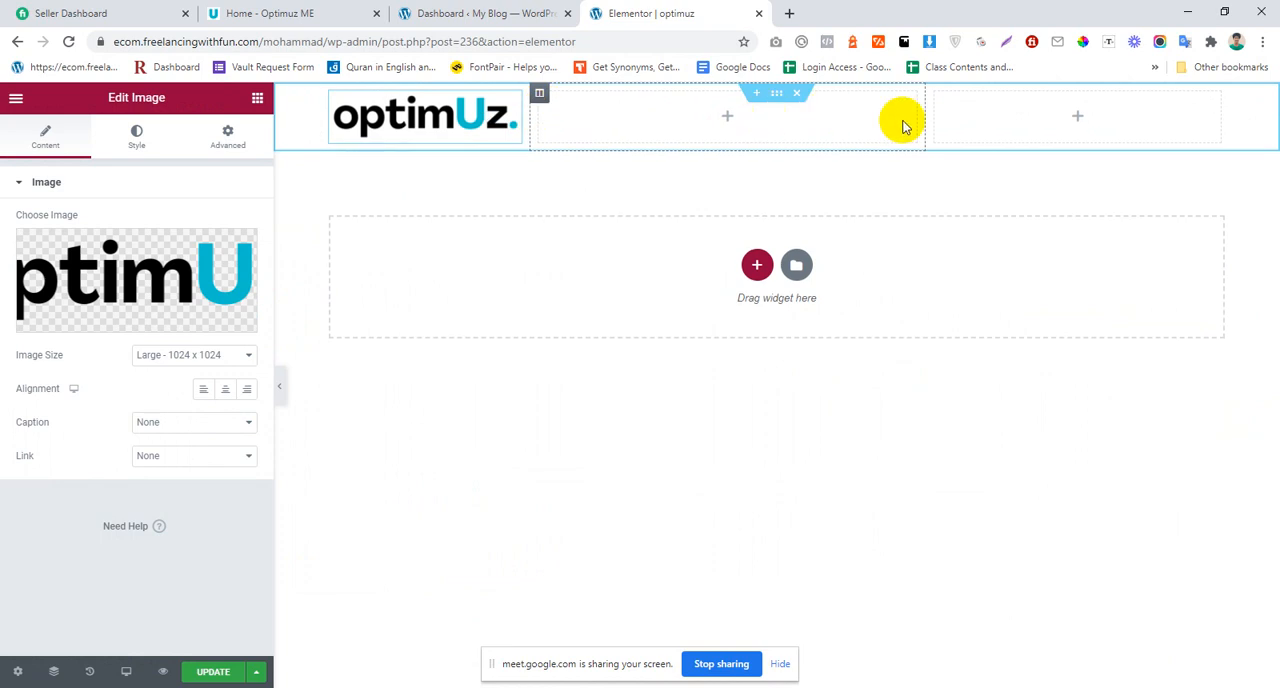
drag(928, 123, 1009, 135)
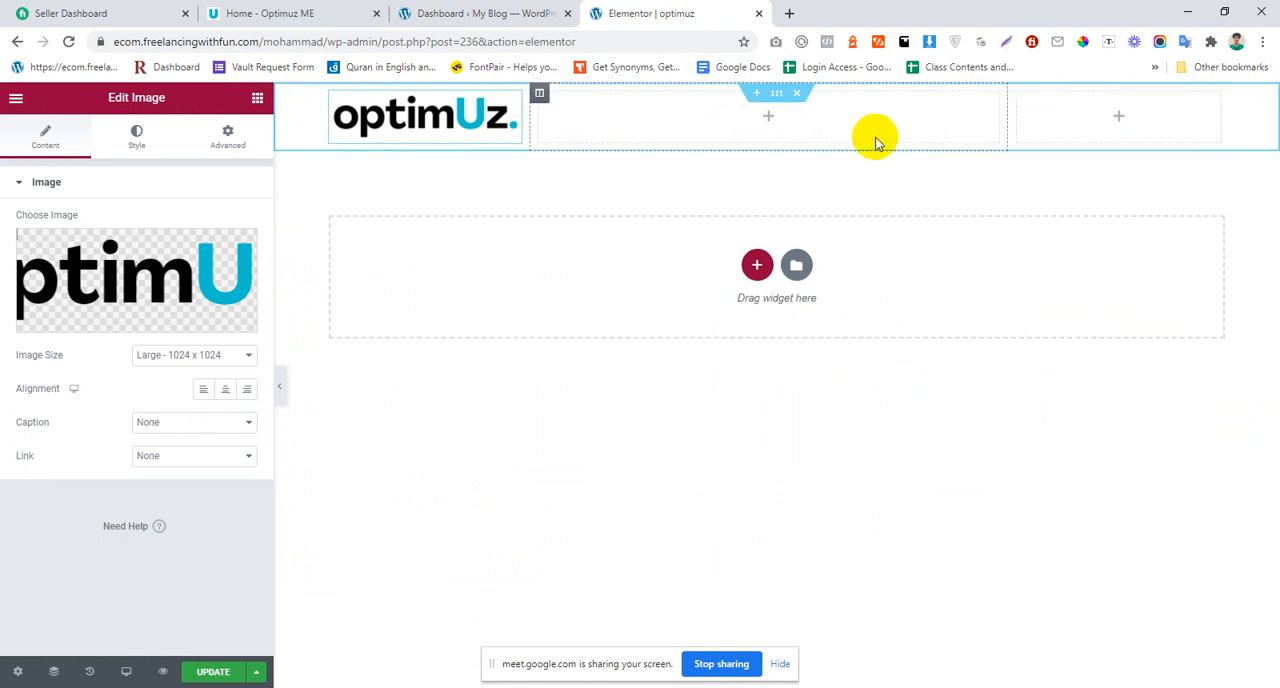
Step: Add a Nav Menu widget to the header's middle column and check which menus it offers
click(976, 116)
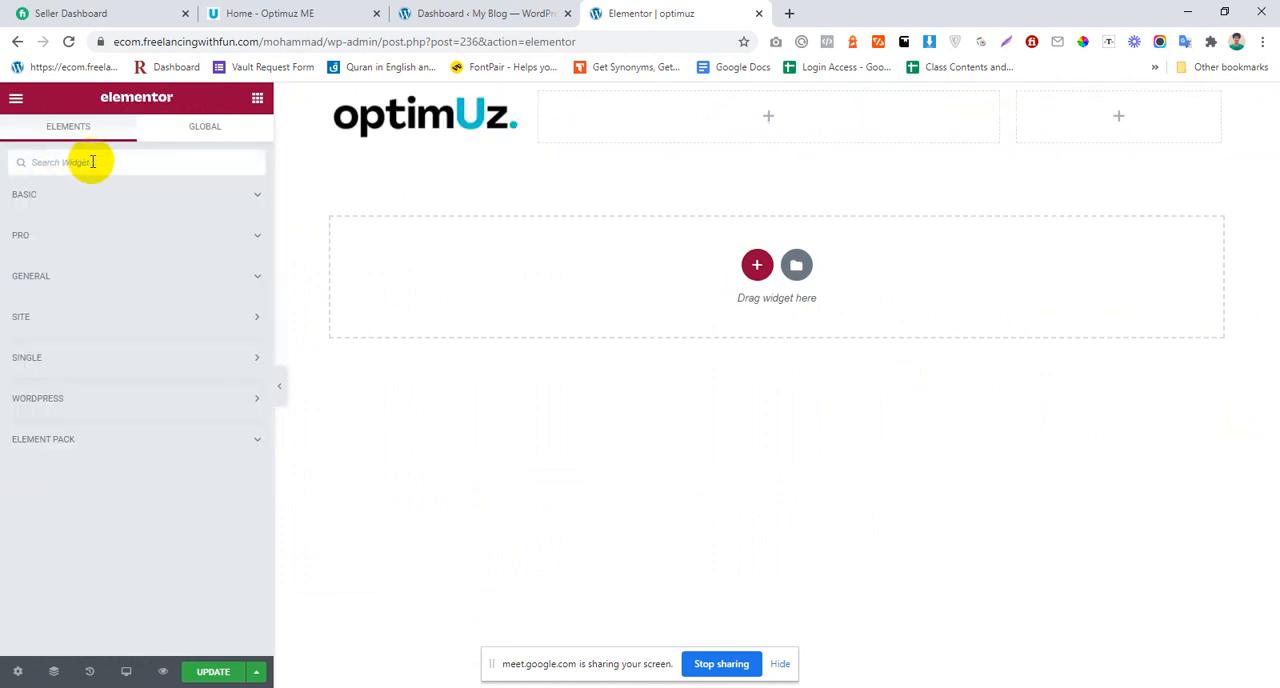
click(92, 162)
text(nav)
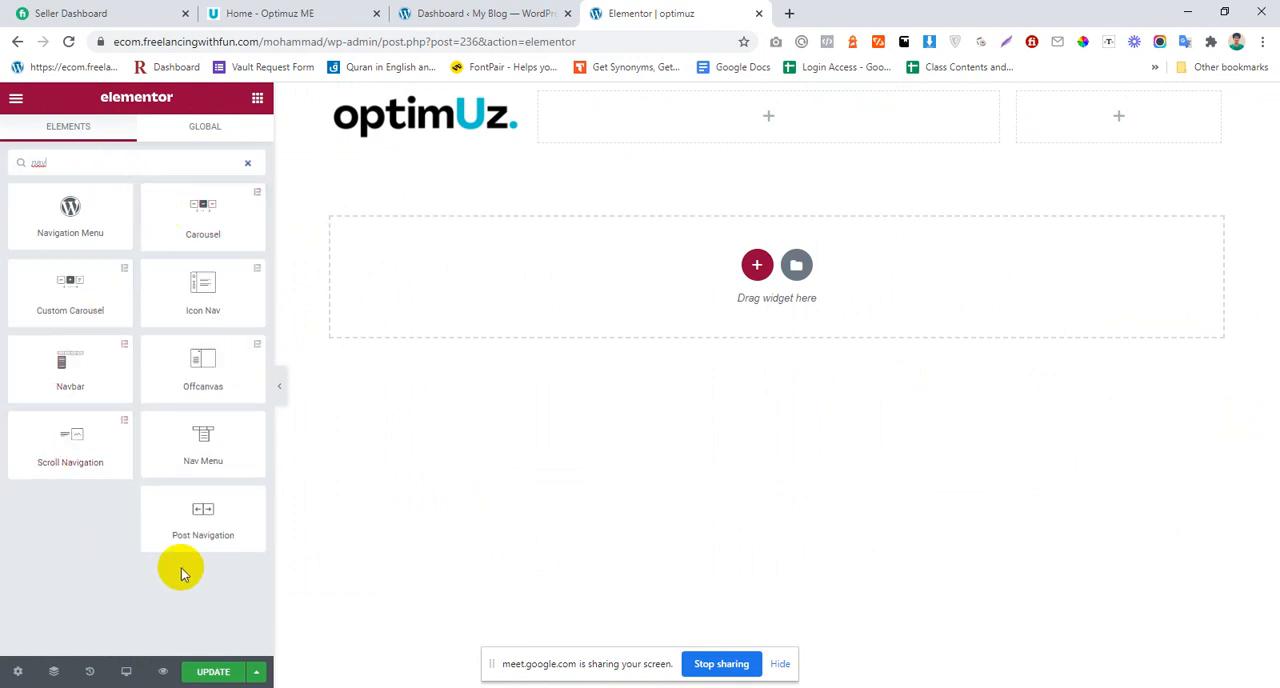
drag(198, 443, 834, 116)
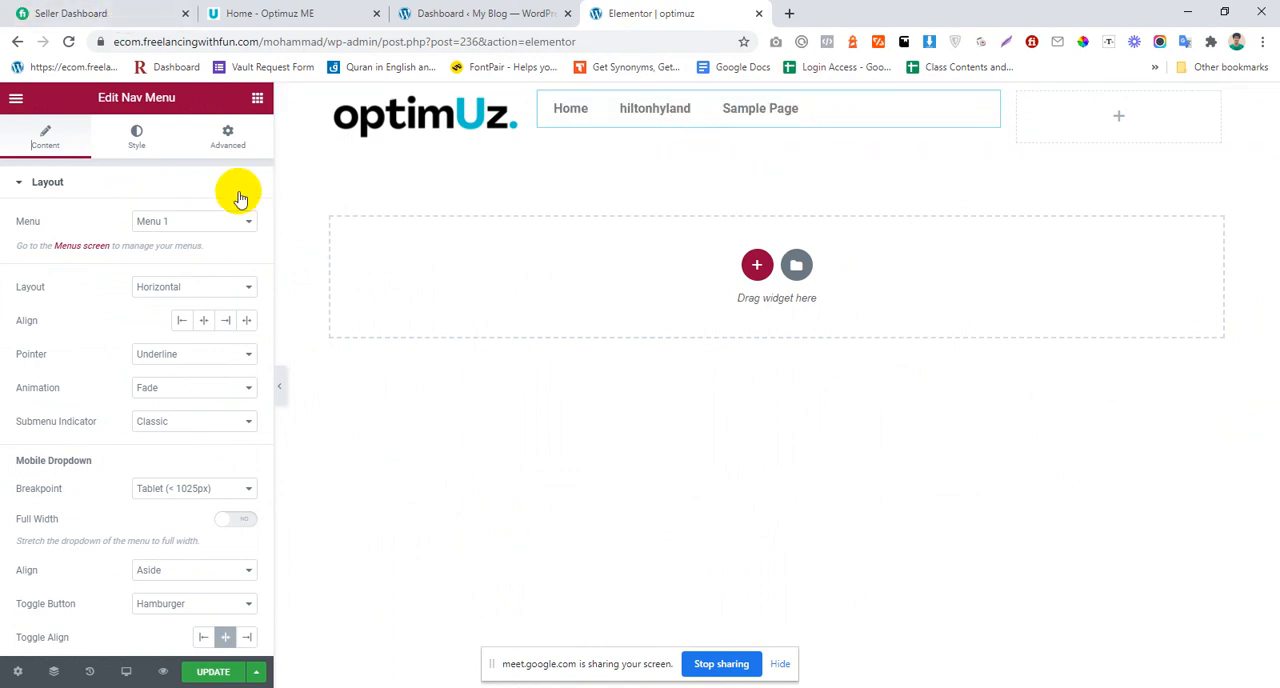
click(166, 222)
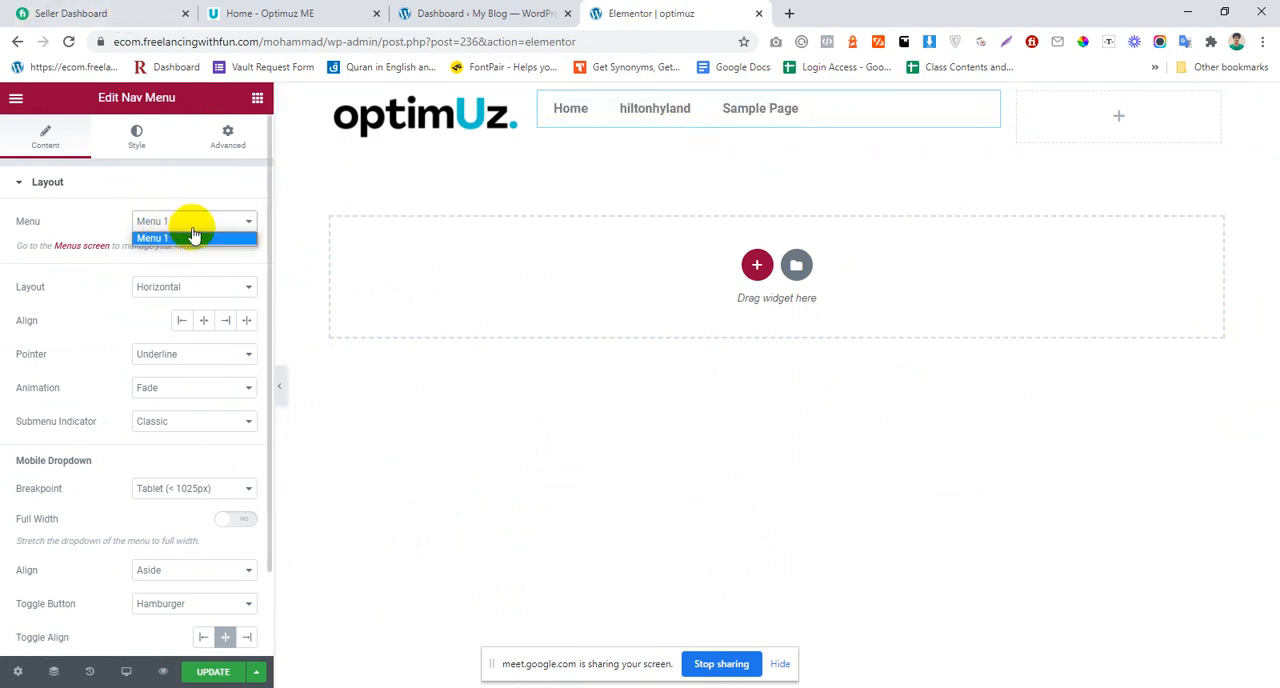
click(834, 114)
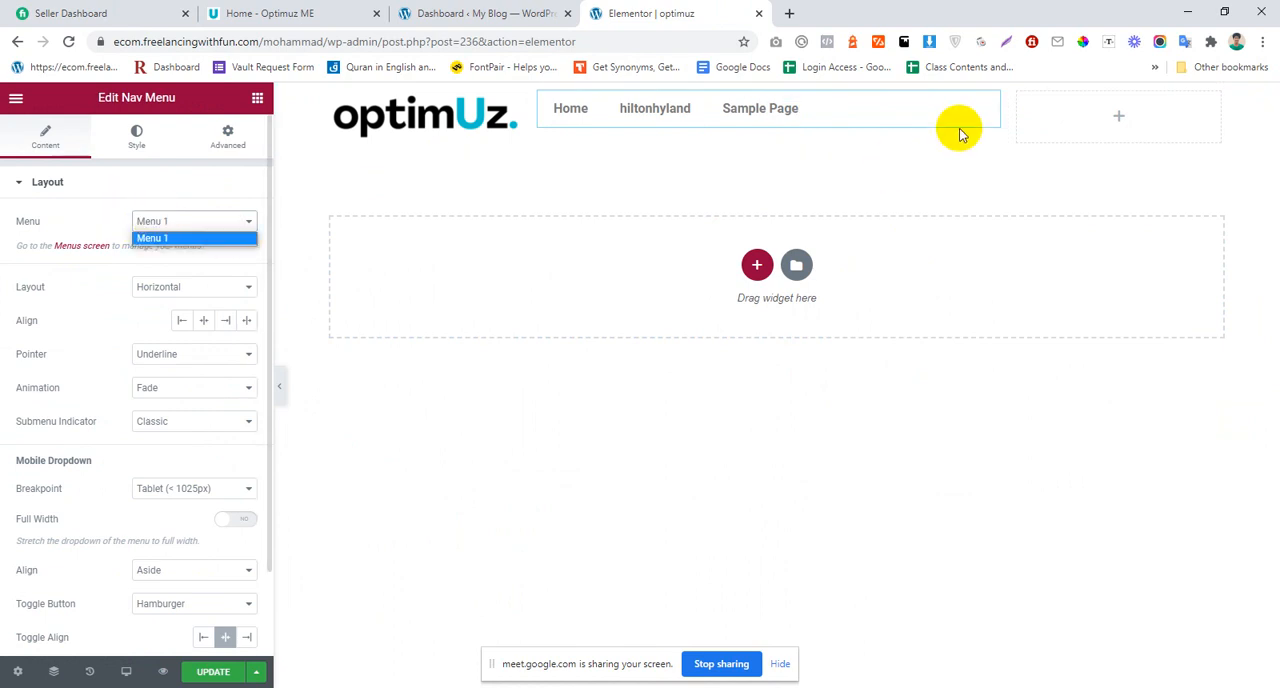
Step: Centre-align the items of the Nav Menu widget and compare with the header of the optimUz reference site
click(908, 114)
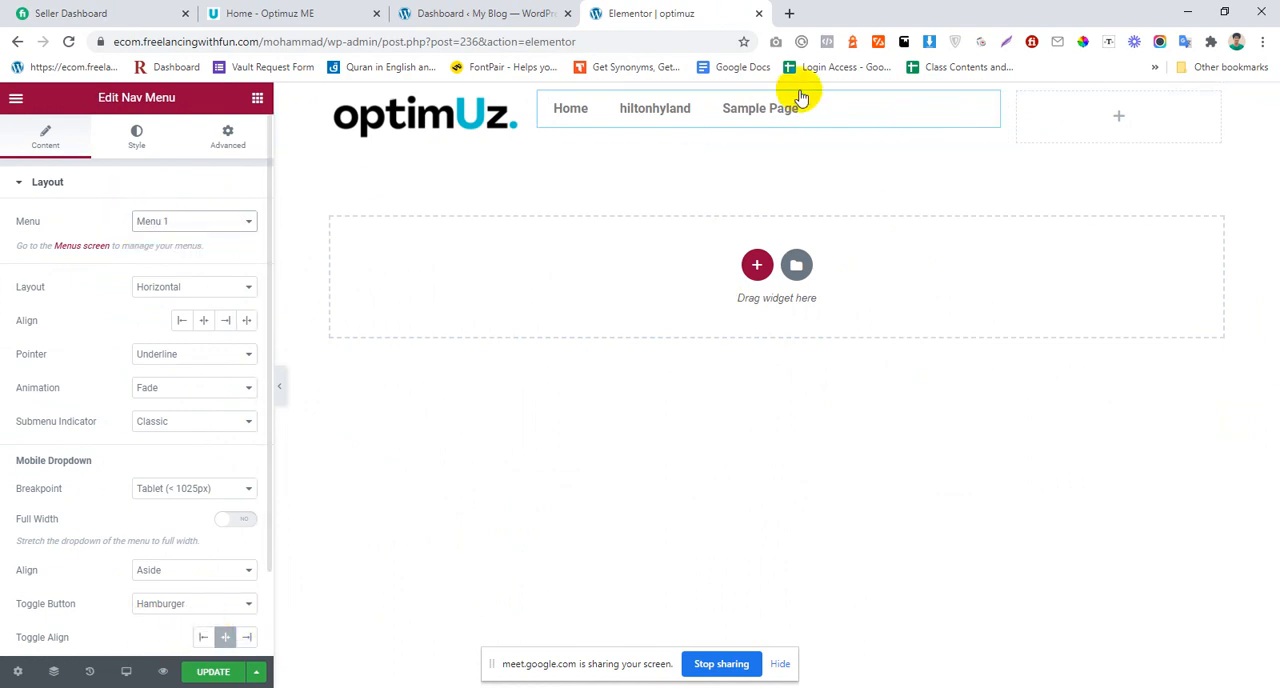
click(203, 320)
click(489, 13)
click(277, 9)
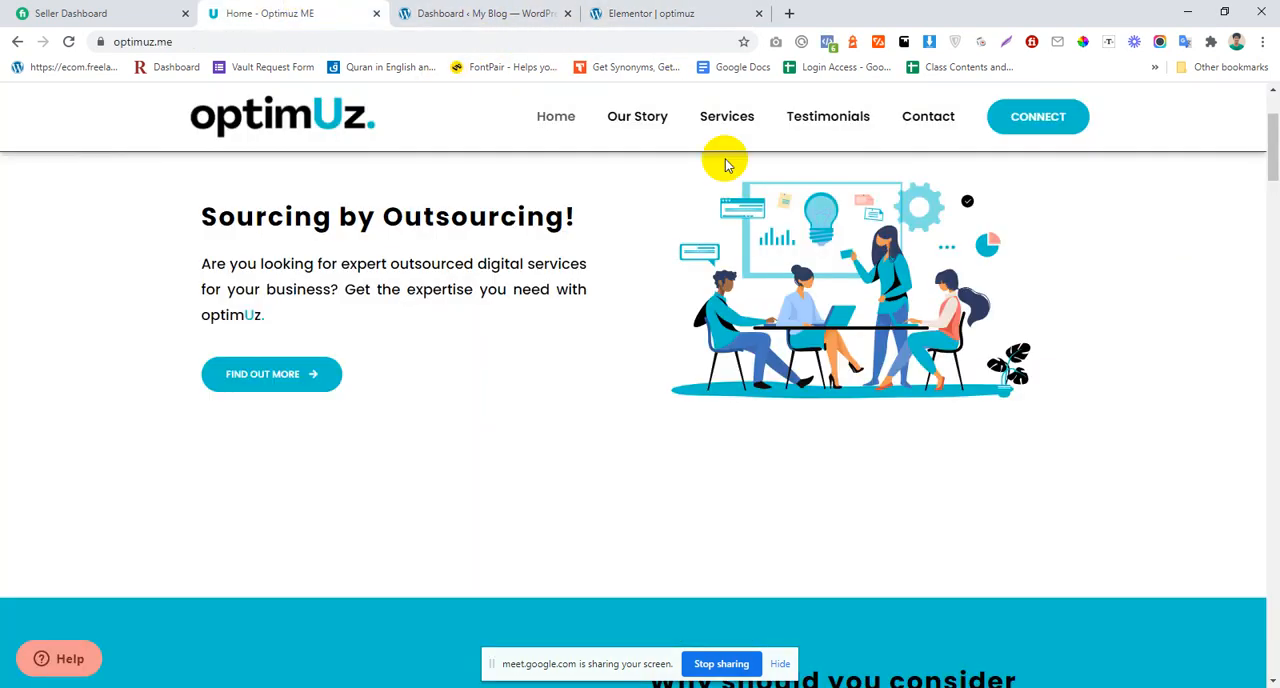
scroll(632, 432, up, 2)
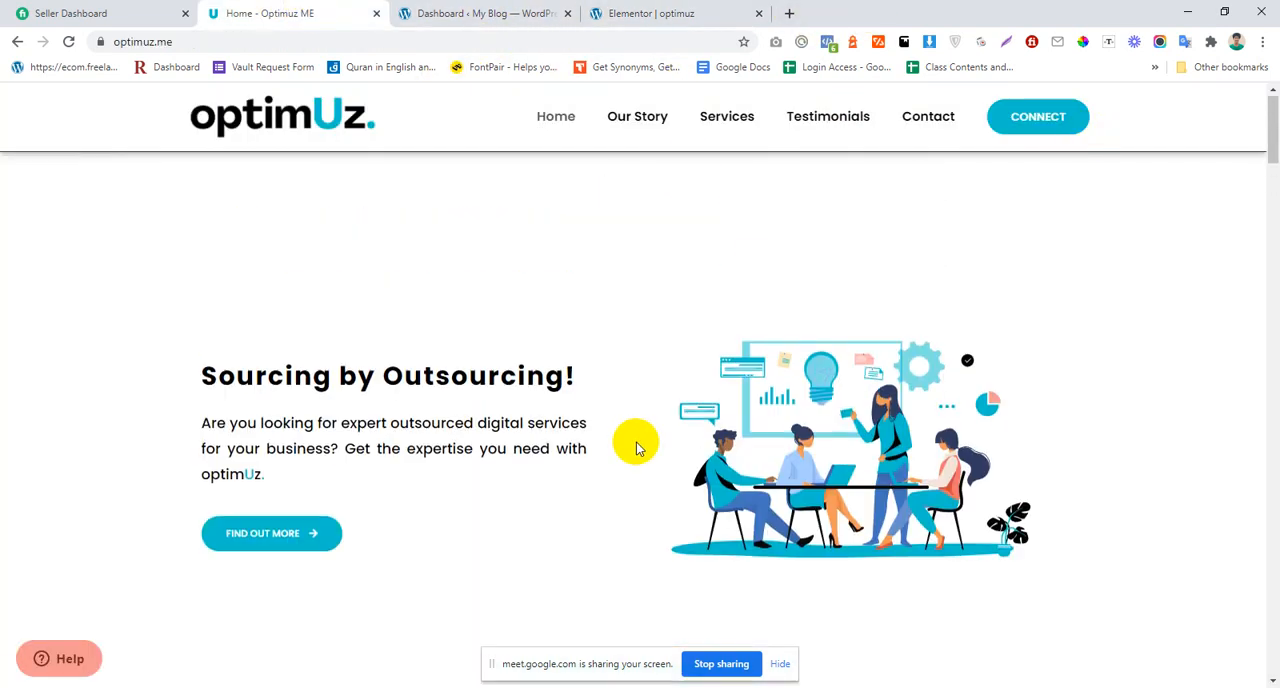
scroll(639, 437, down, 5)
scroll(639, 437, up, 5)
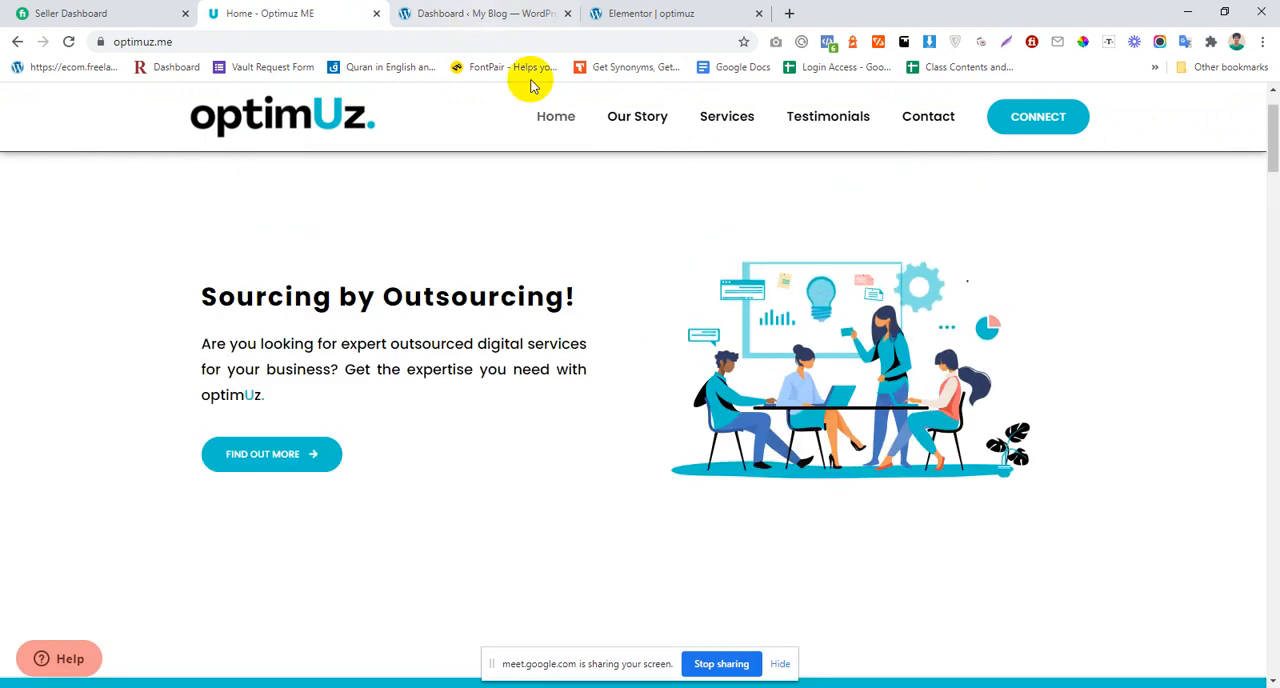
click(486, 13)
click(725, 12)
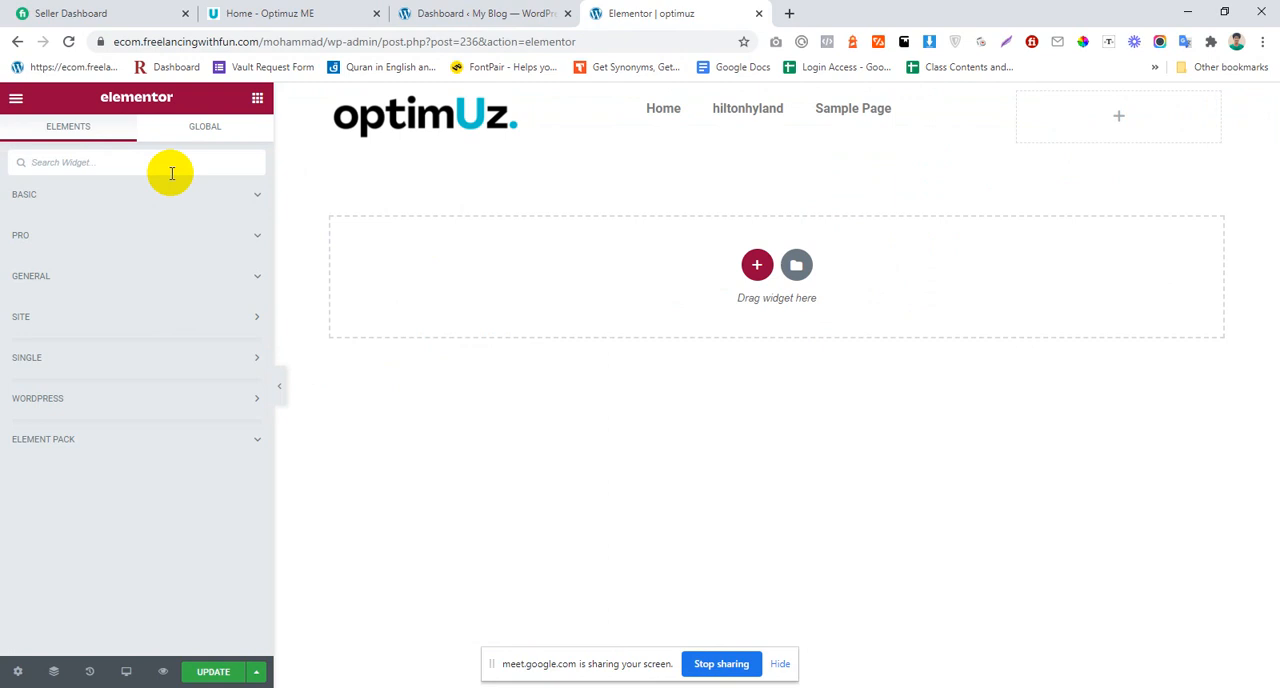
Step: Add a Button widget to the header's third column and check the matching button on the reference site
click(171, 165)
text(but)
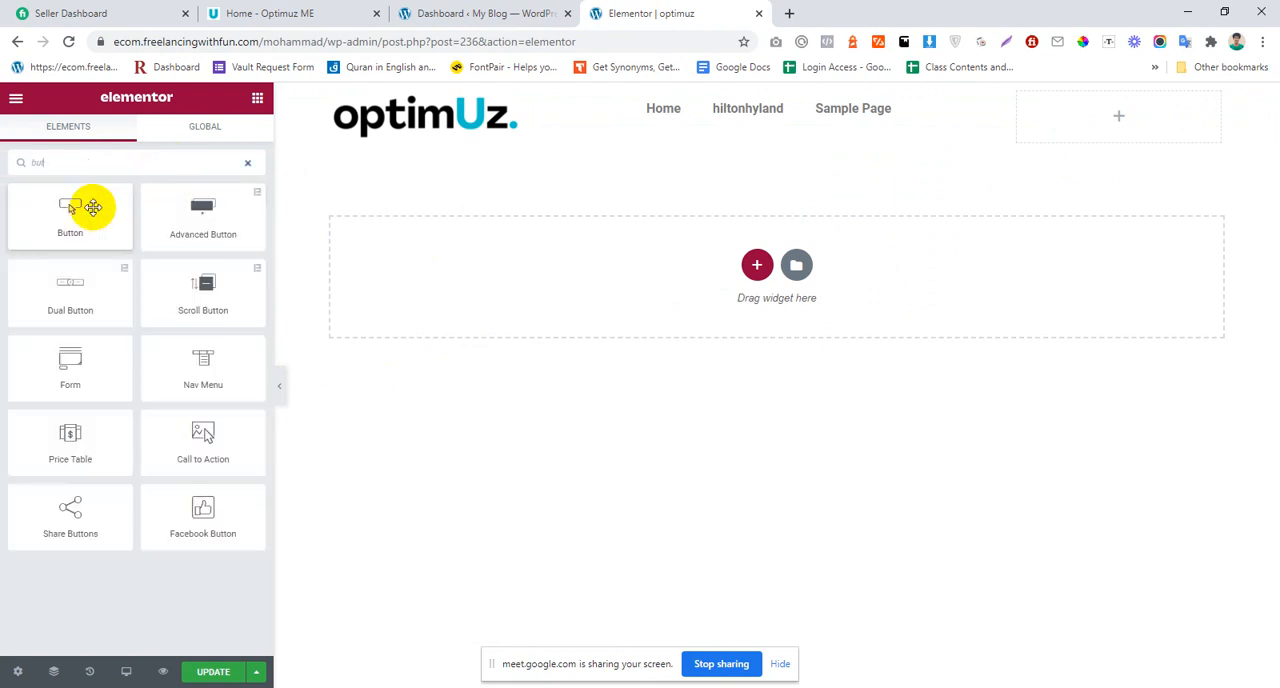
drag(93, 207, 1180, 108)
click(256, 8)
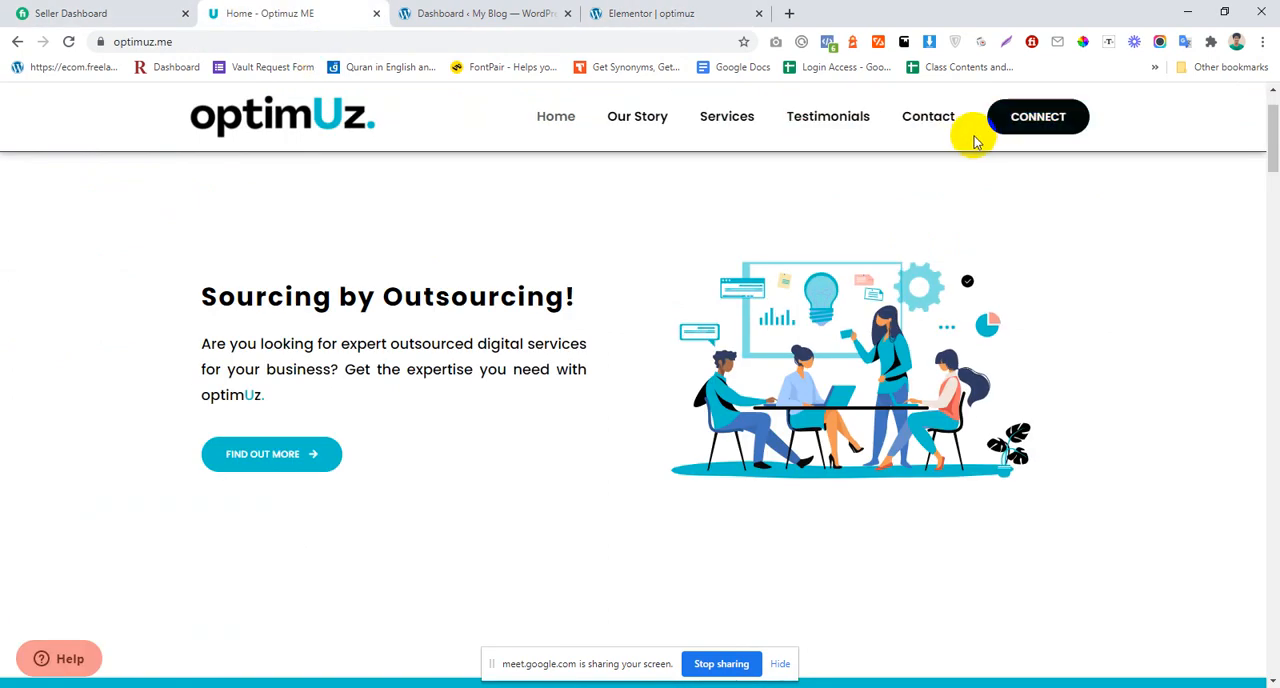
click(555, 12)
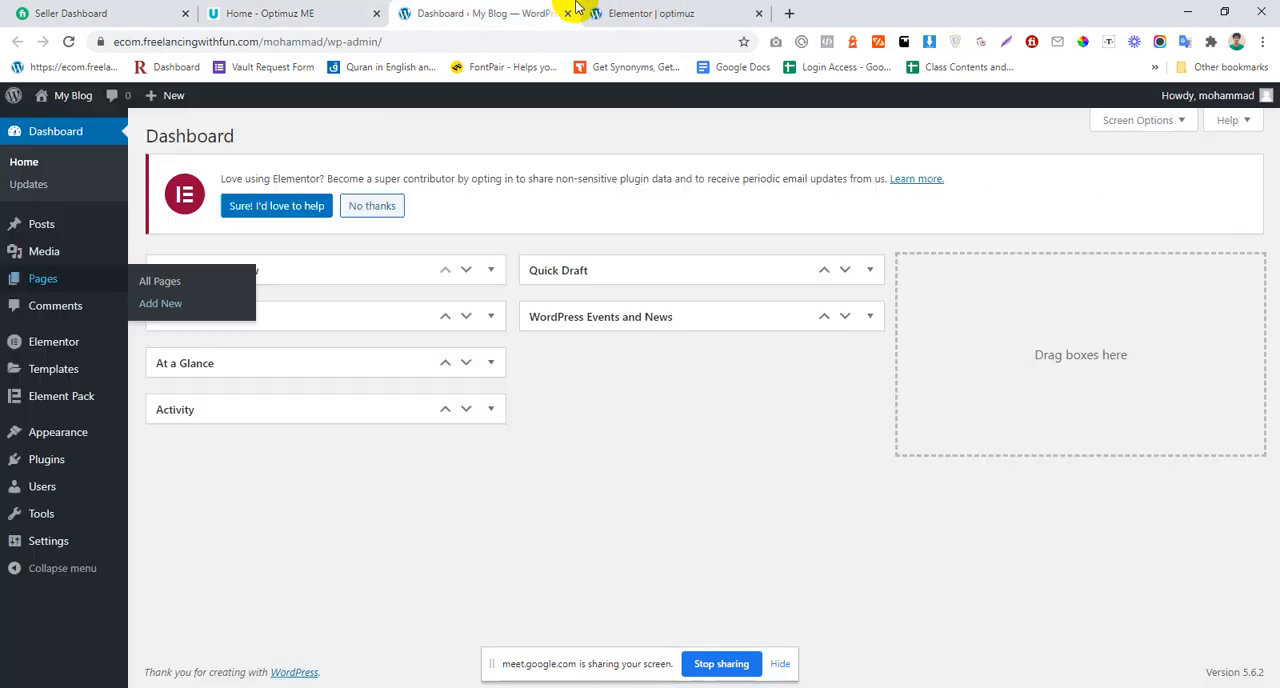
click(725, 12)
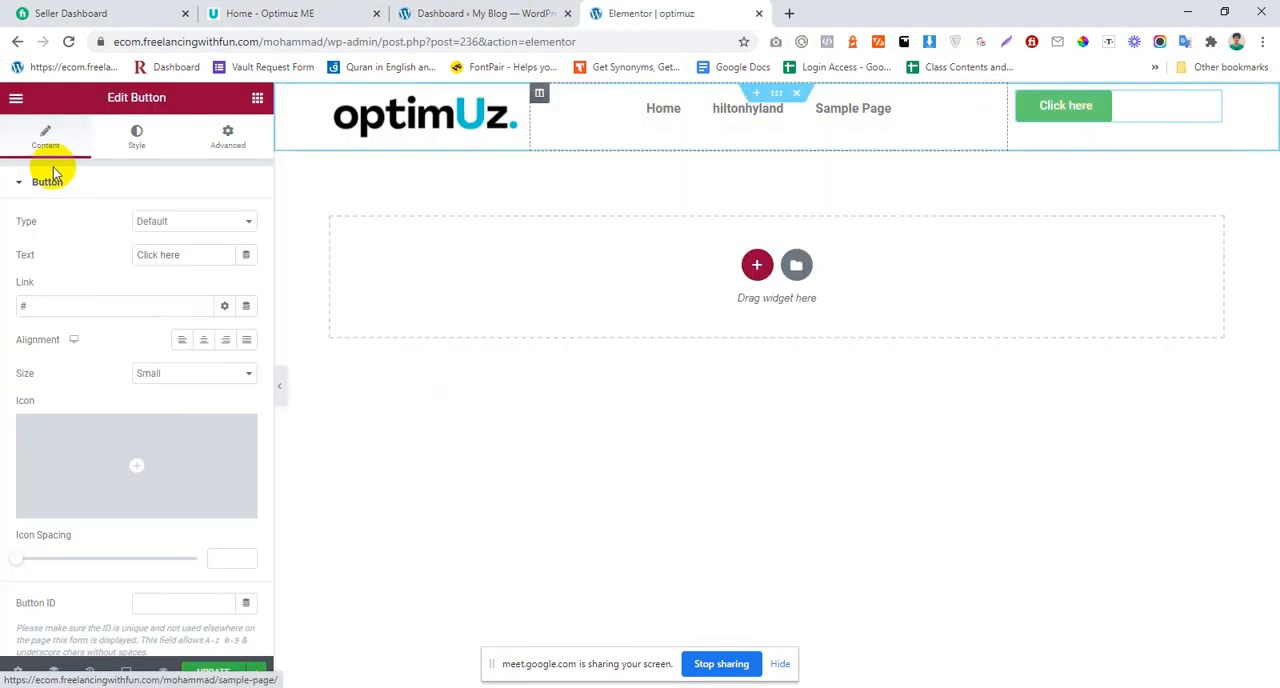
Step: Set the header button's text to CONNECT, as on the reference site, and centre it in its column
drag(180, 255, 27, 258)
text(CONNECT)
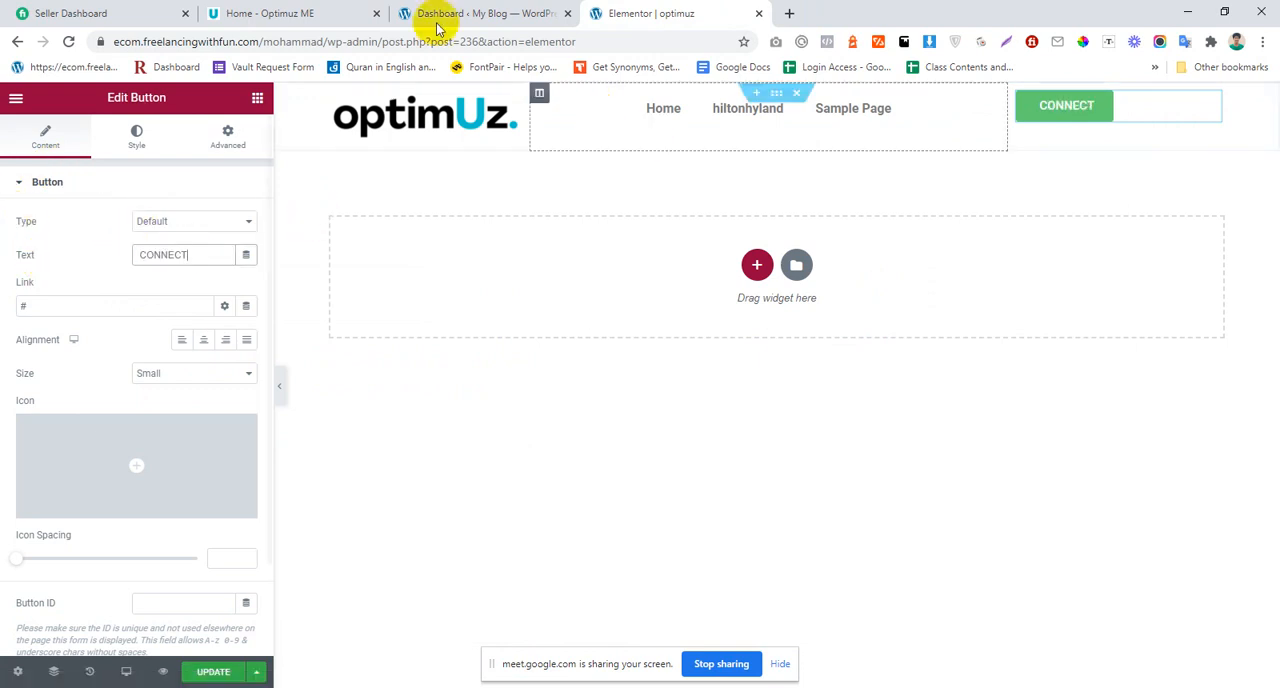
click(437, 14)
click(363, 12)
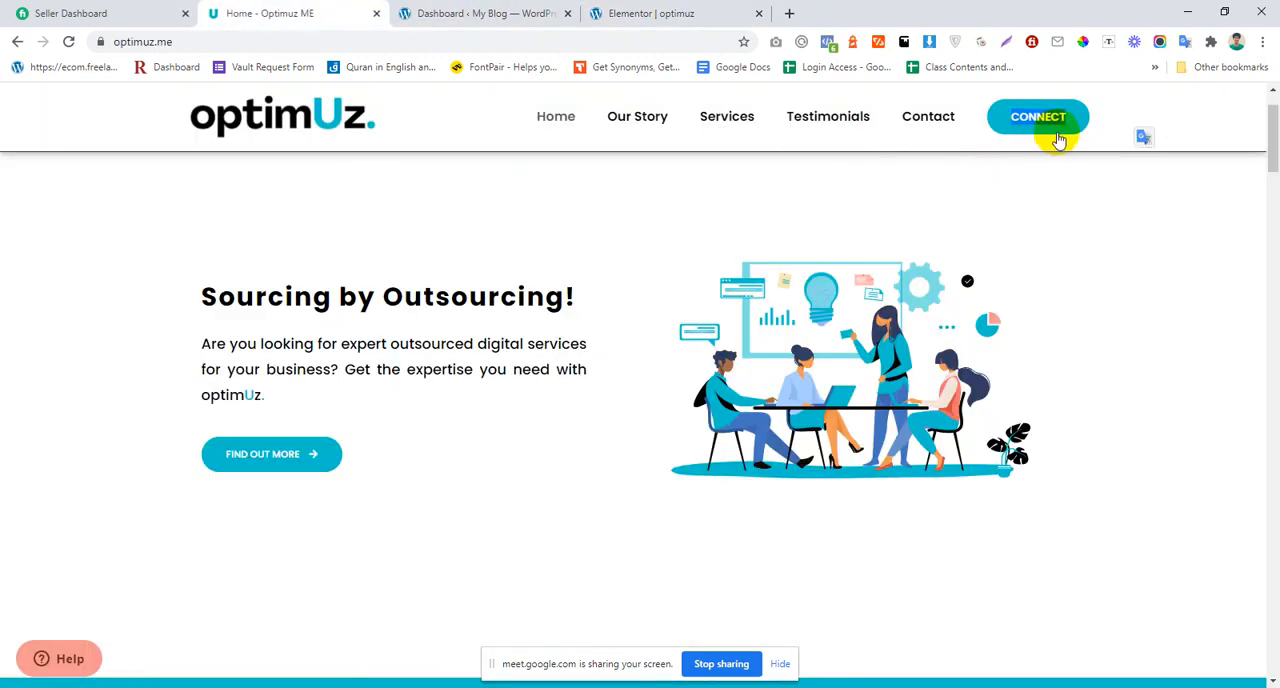
click(640, 10)
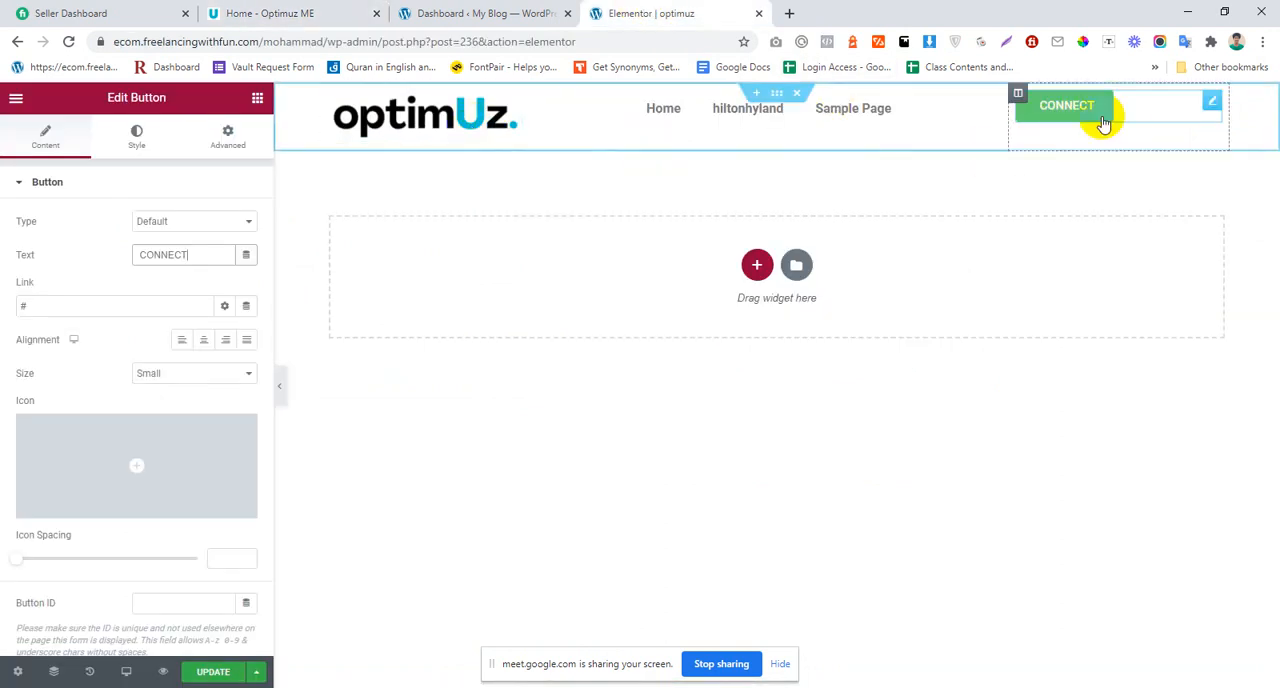
click(203, 339)
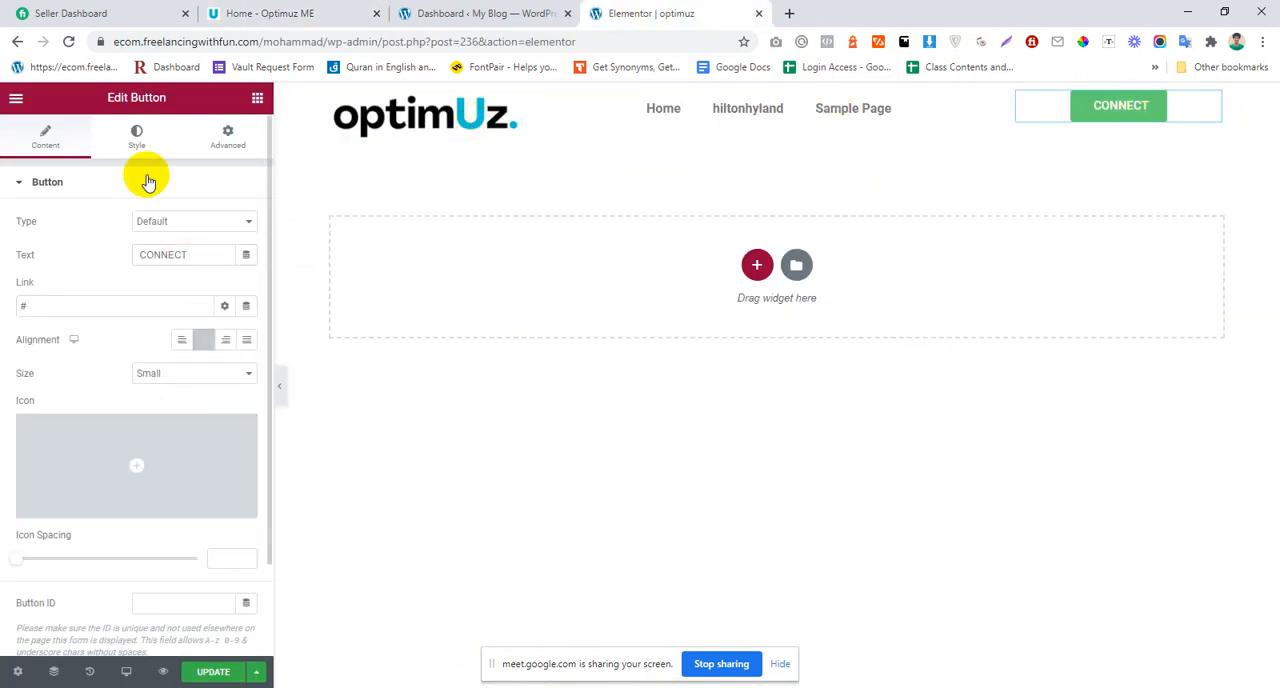
Step: Give the CONNECT button a 50 px border radius and the logo's blue, sampled with the ColorPick Eyedropper, as background color
click(137, 138)
scroll(148, 462, down, 3)
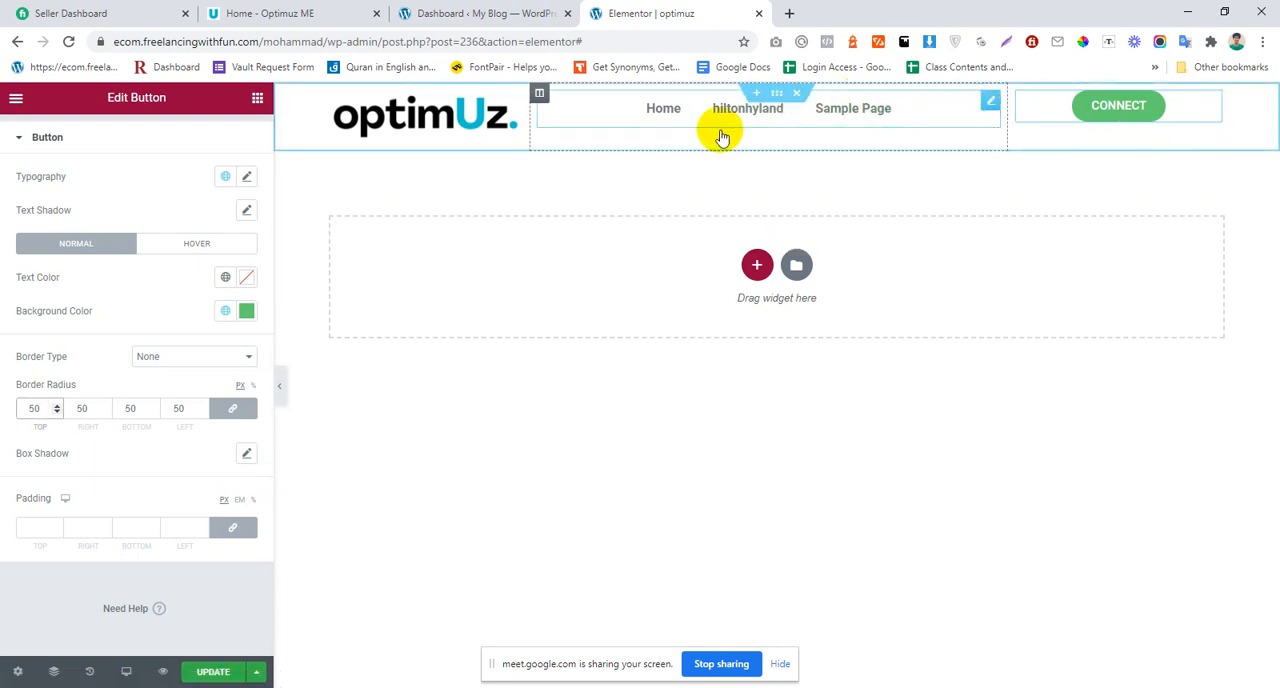
click(1082, 42)
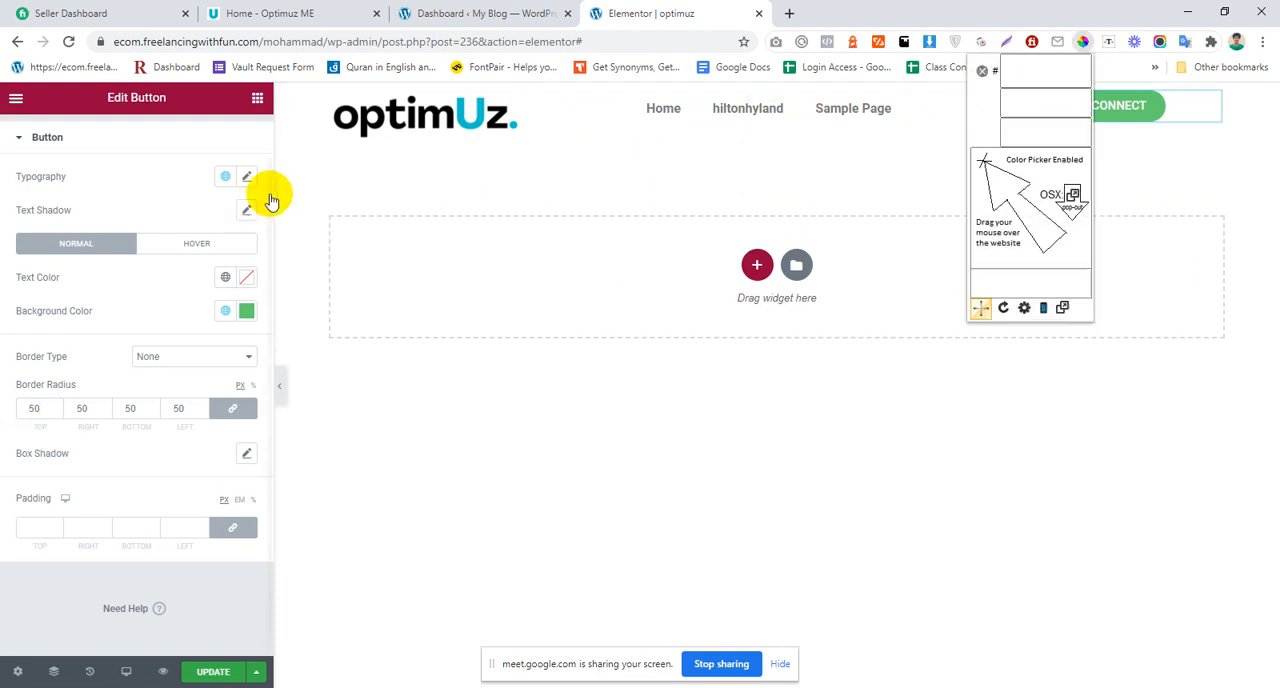
click(462, 114)
key(ctrl+c)
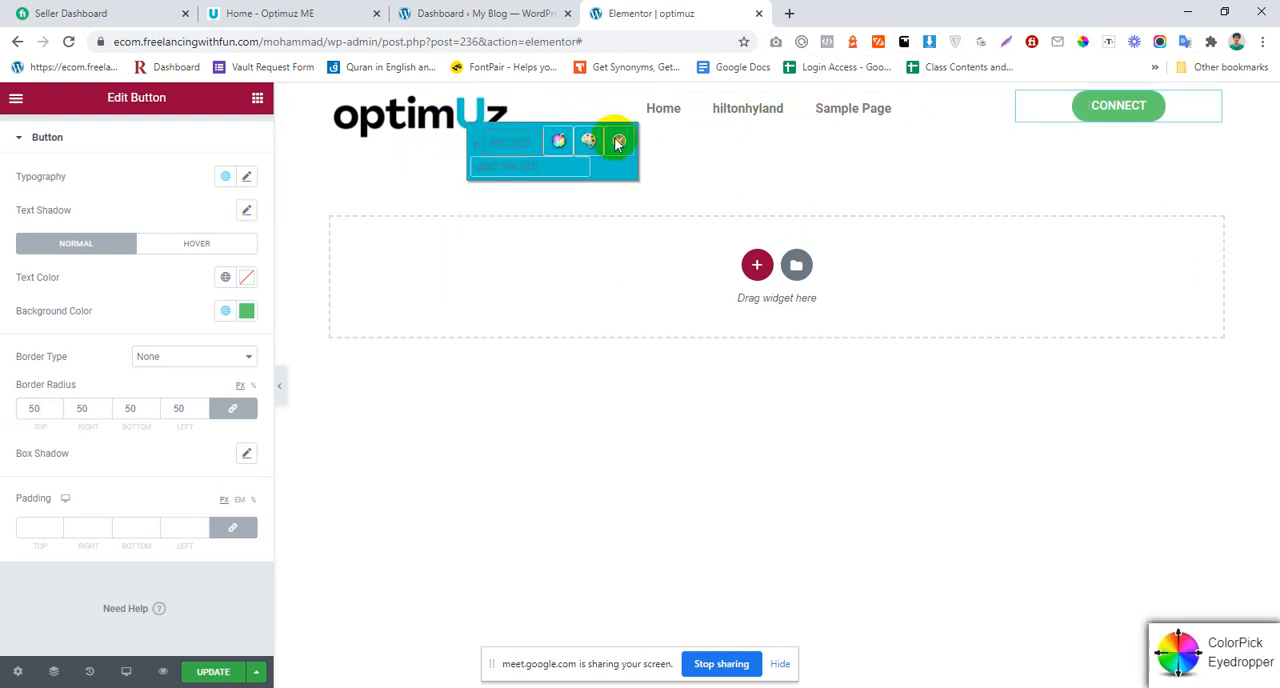
click(618, 142)
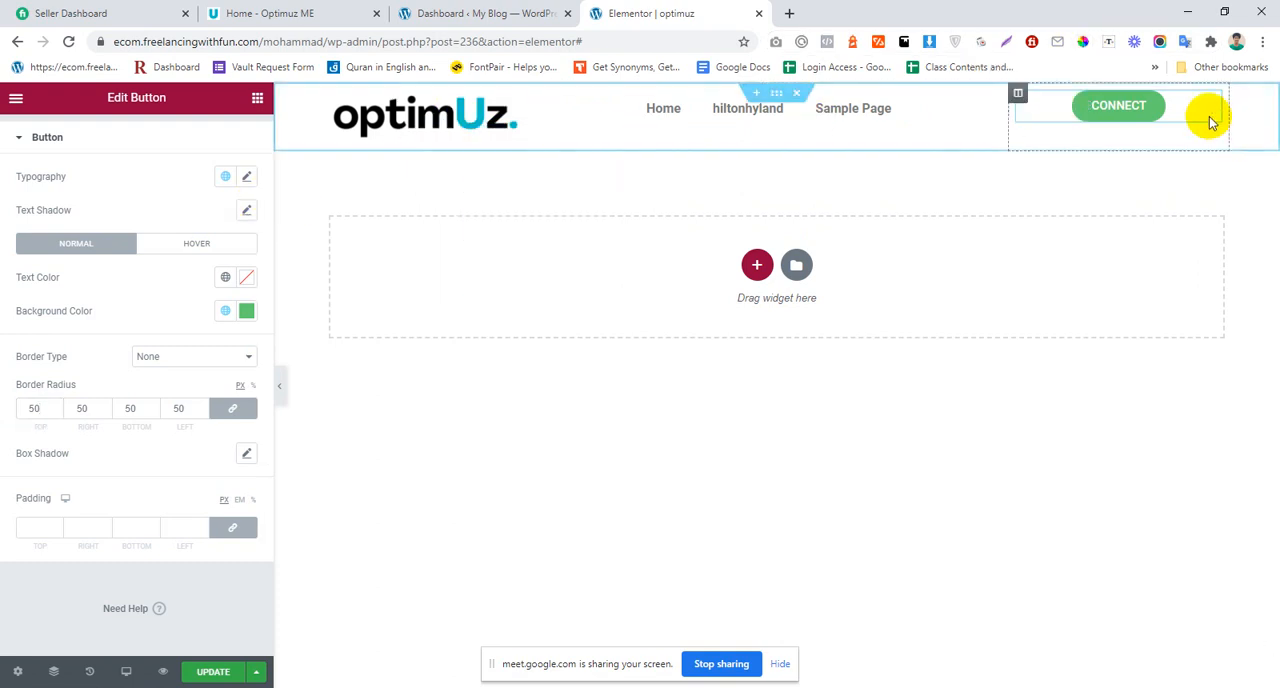
click(249, 312)
key(ctrl+v)
click(72, 302)
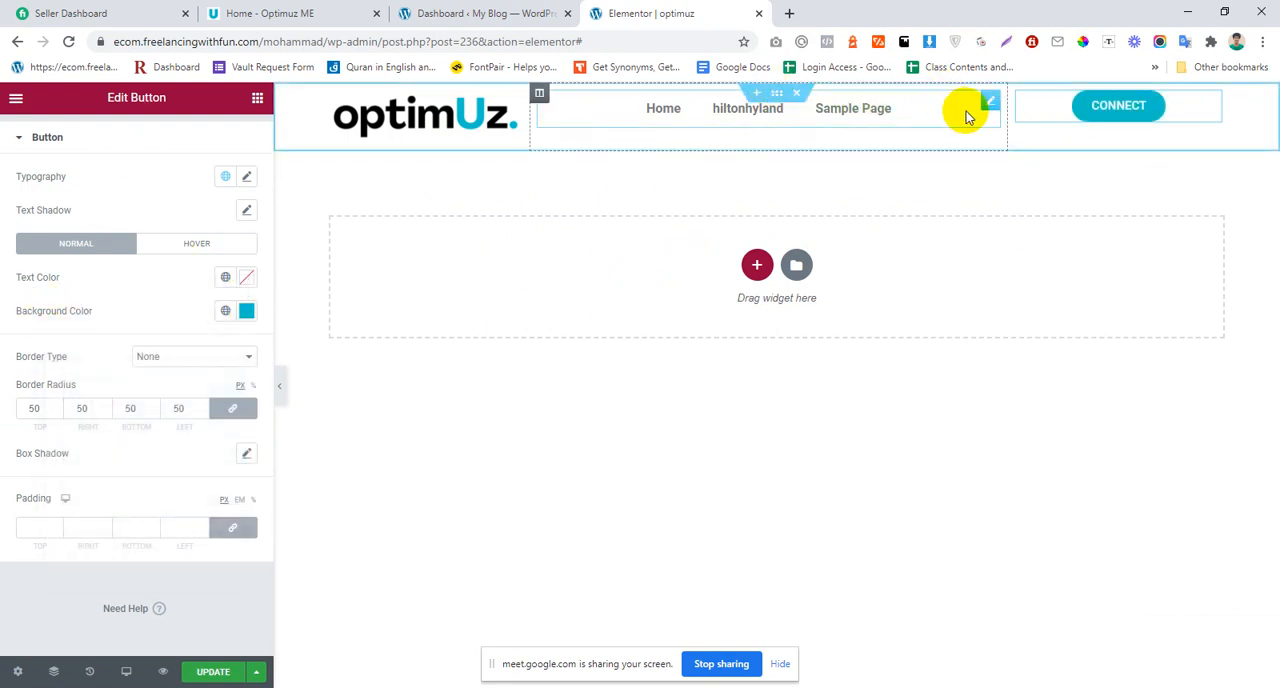
Step: Set the Nav Menu's hover text color and pointer color to the copied logo blue
click(966, 117)
click(140, 138)
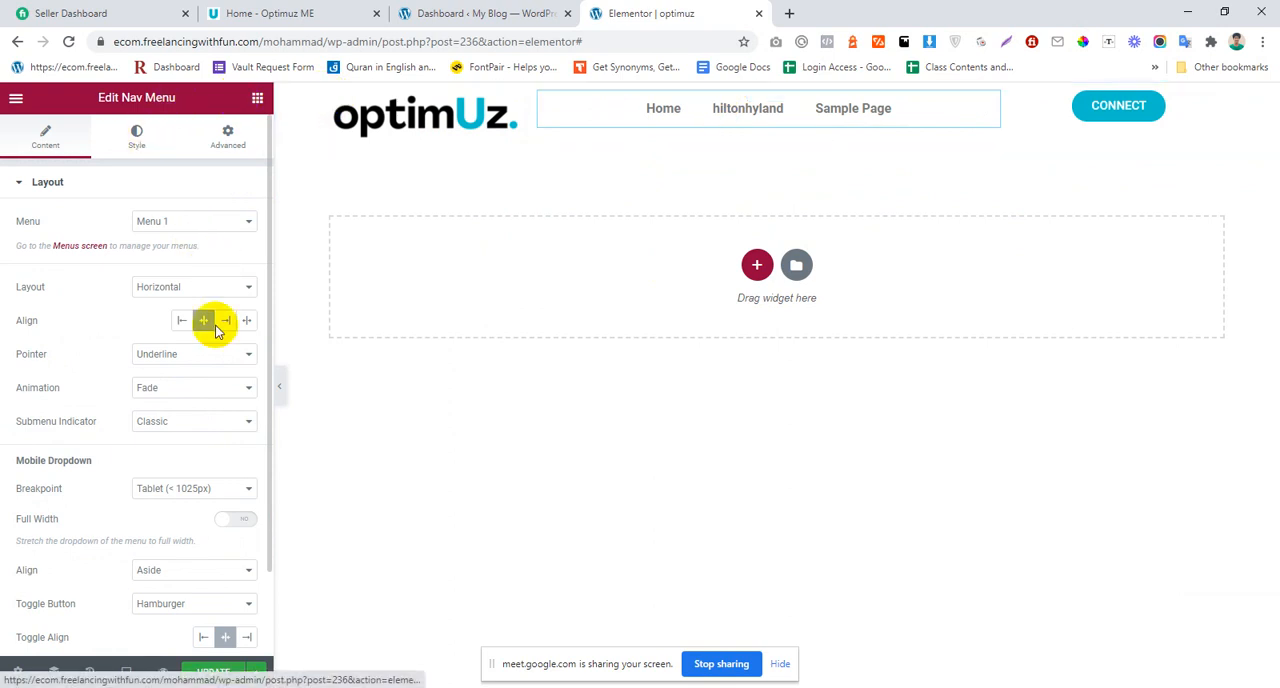
click(132, 262)
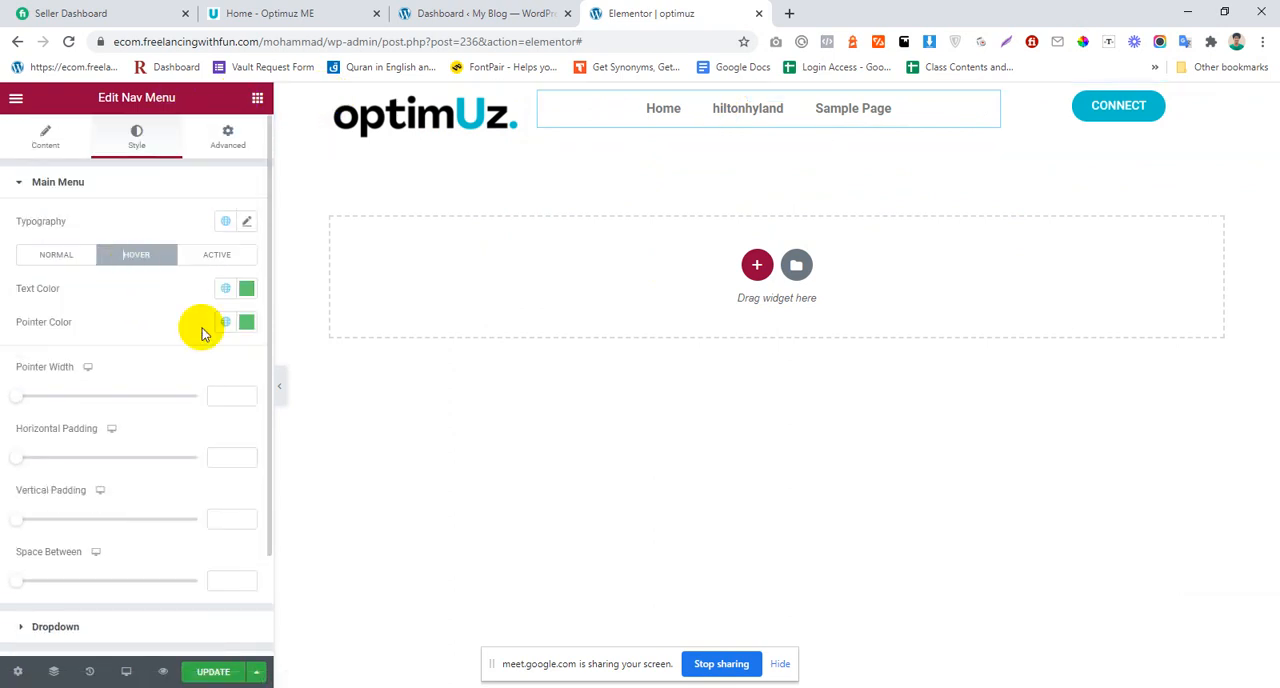
click(252, 296)
key(ctrl+v)
click(87, 300)
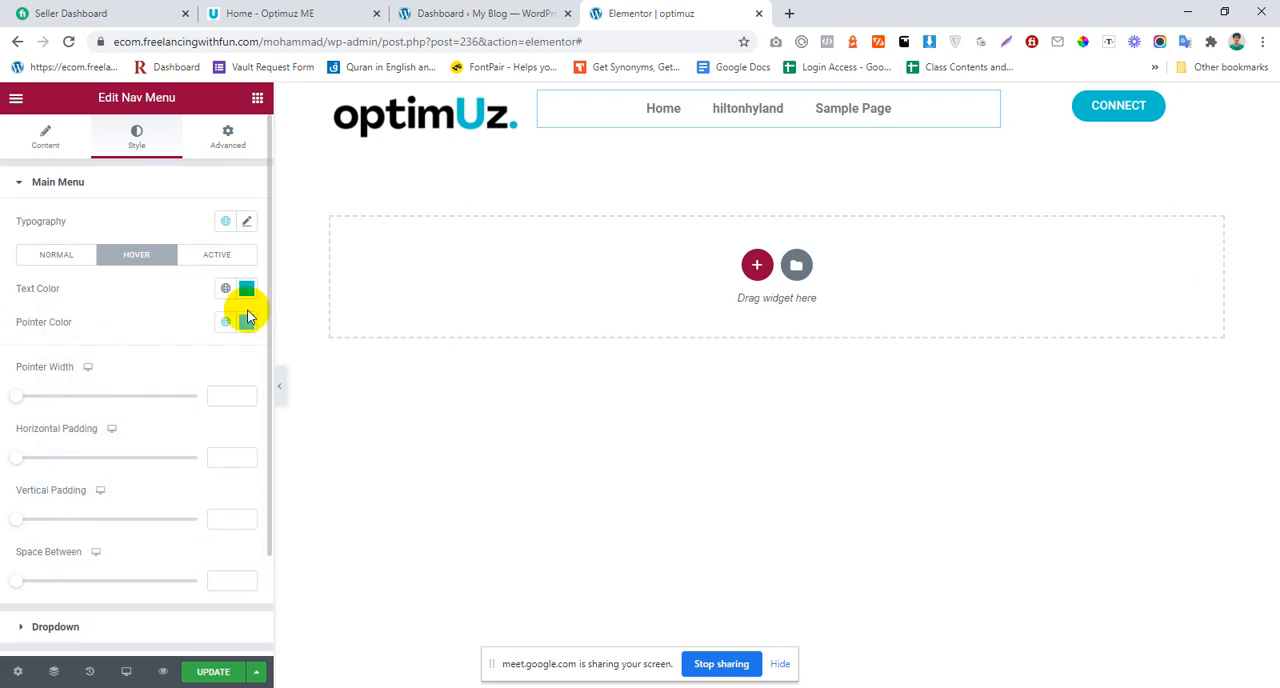
click(247, 325)
key(ctrl+v)
click(212, 272)
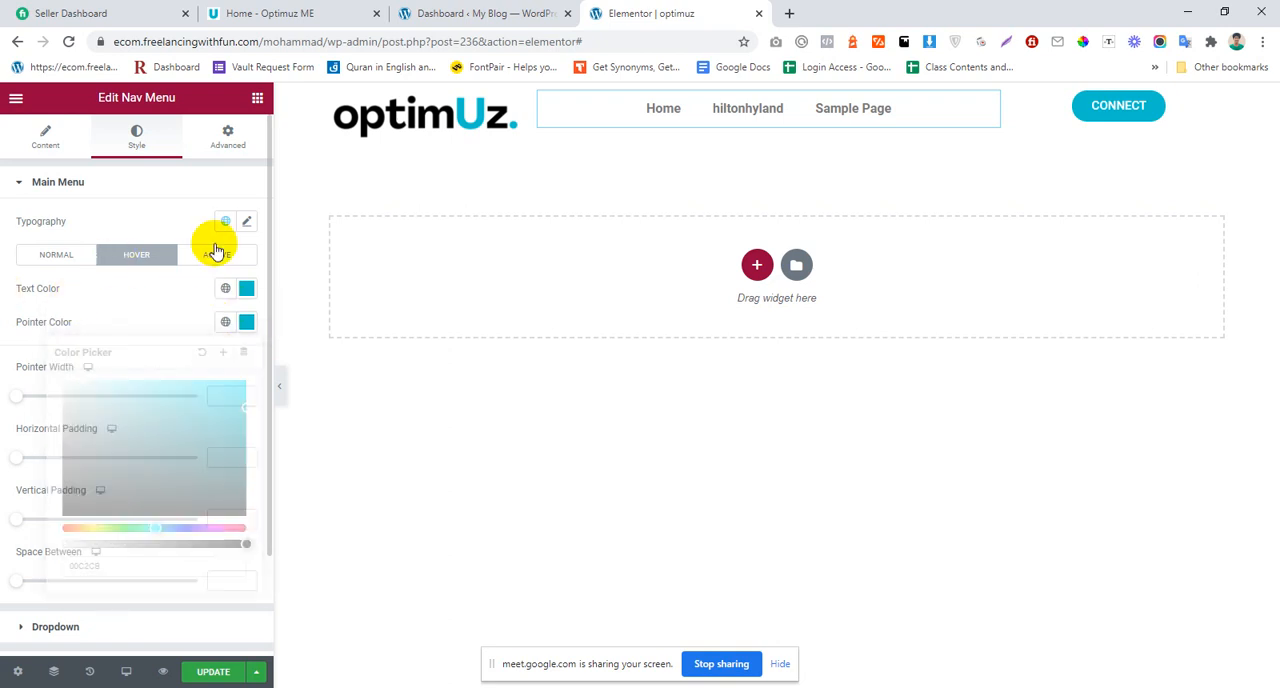
click(226, 259)
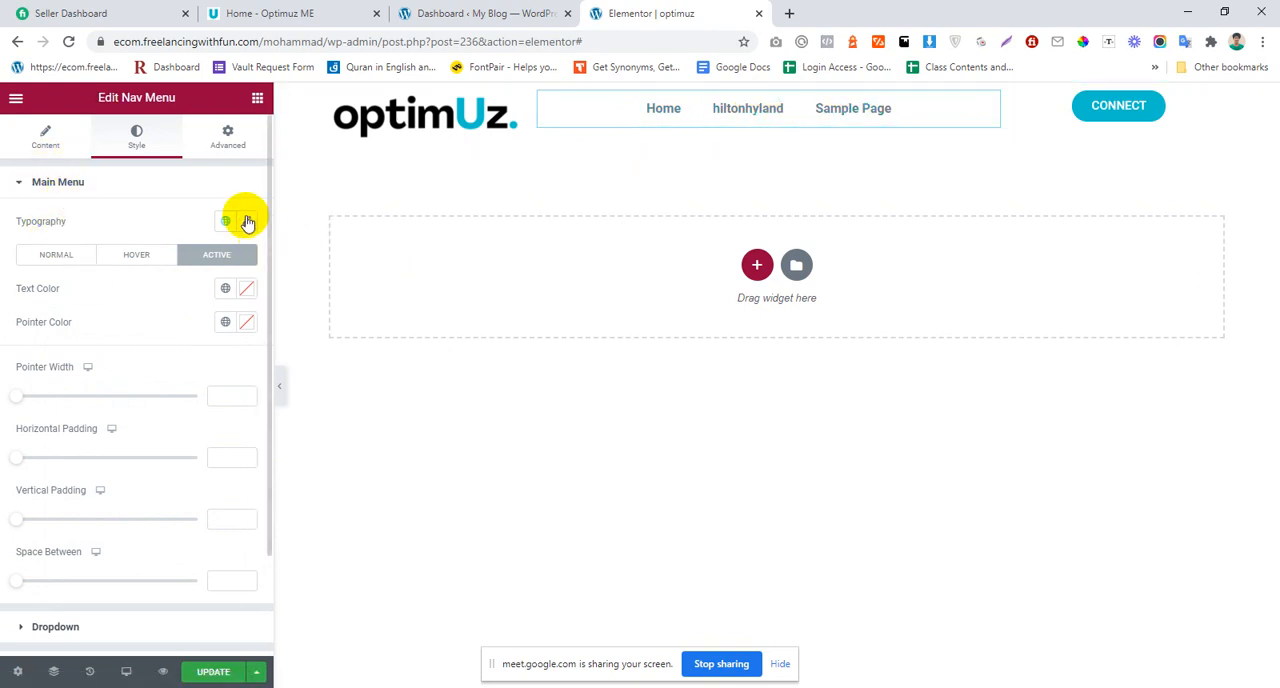
Step: Set the Nav Menu typography to uppercase at 14 px and reduce its line height to the minimum
click(247, 221)
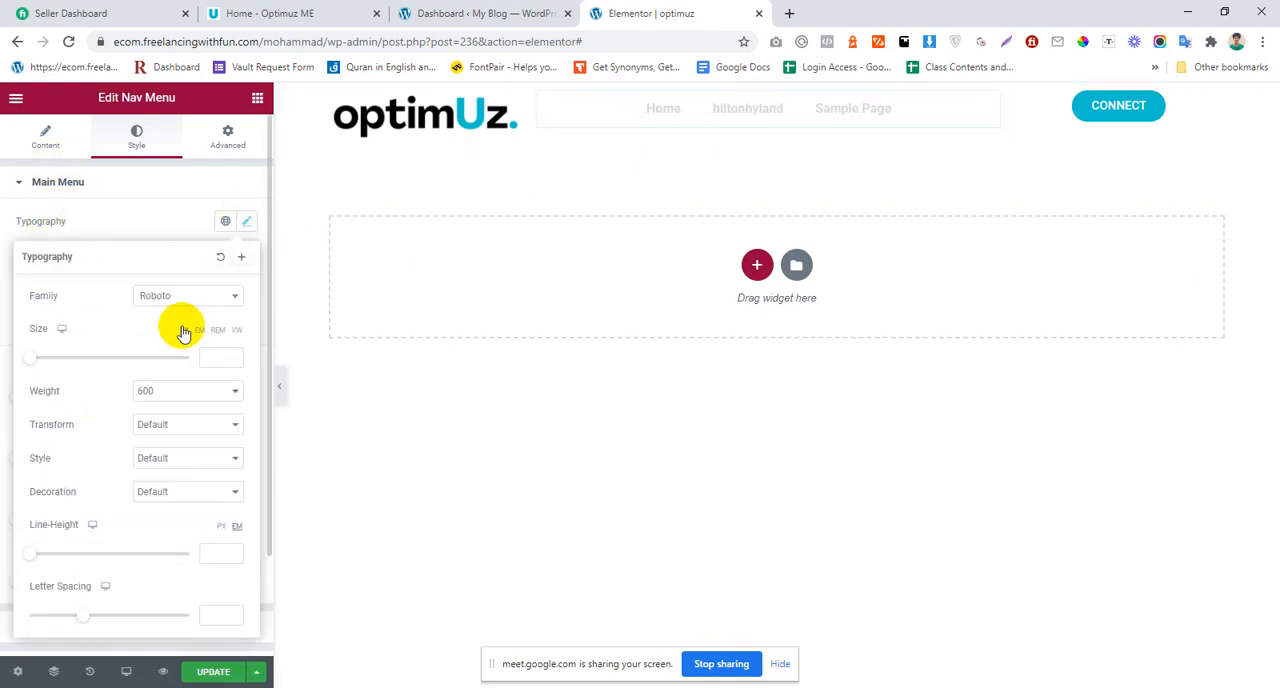
click(157, 427)
click(162, 453)
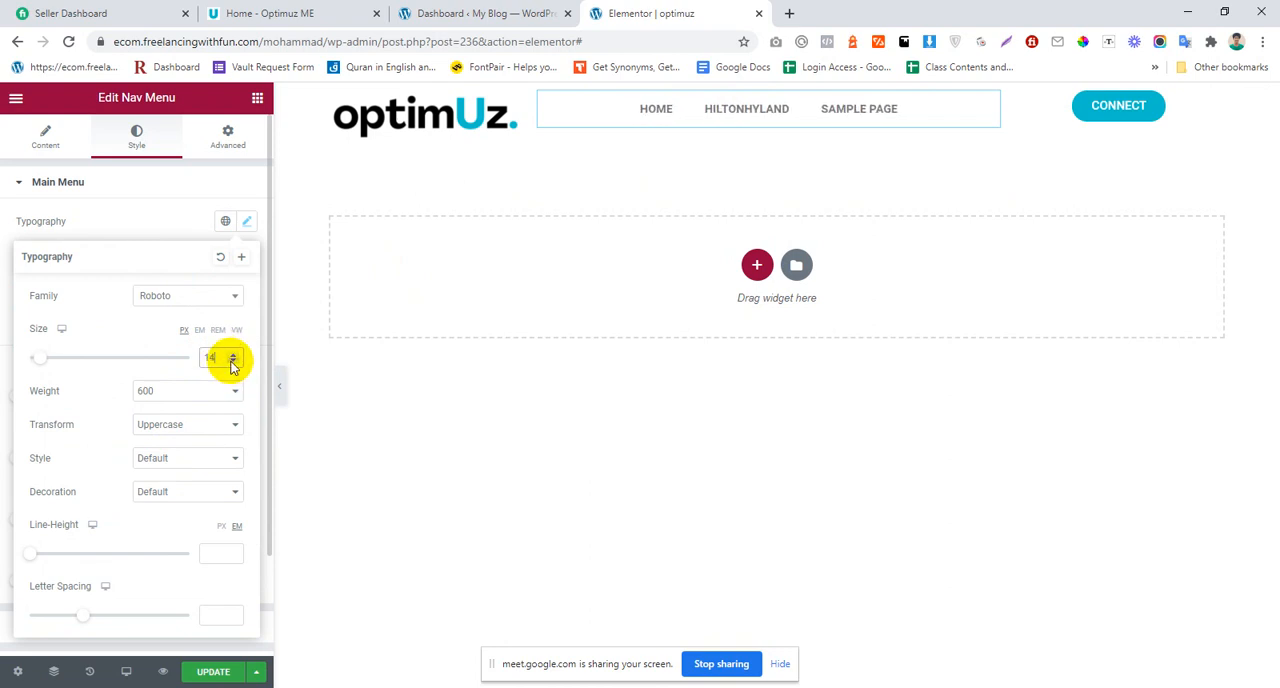
click(244, 358)
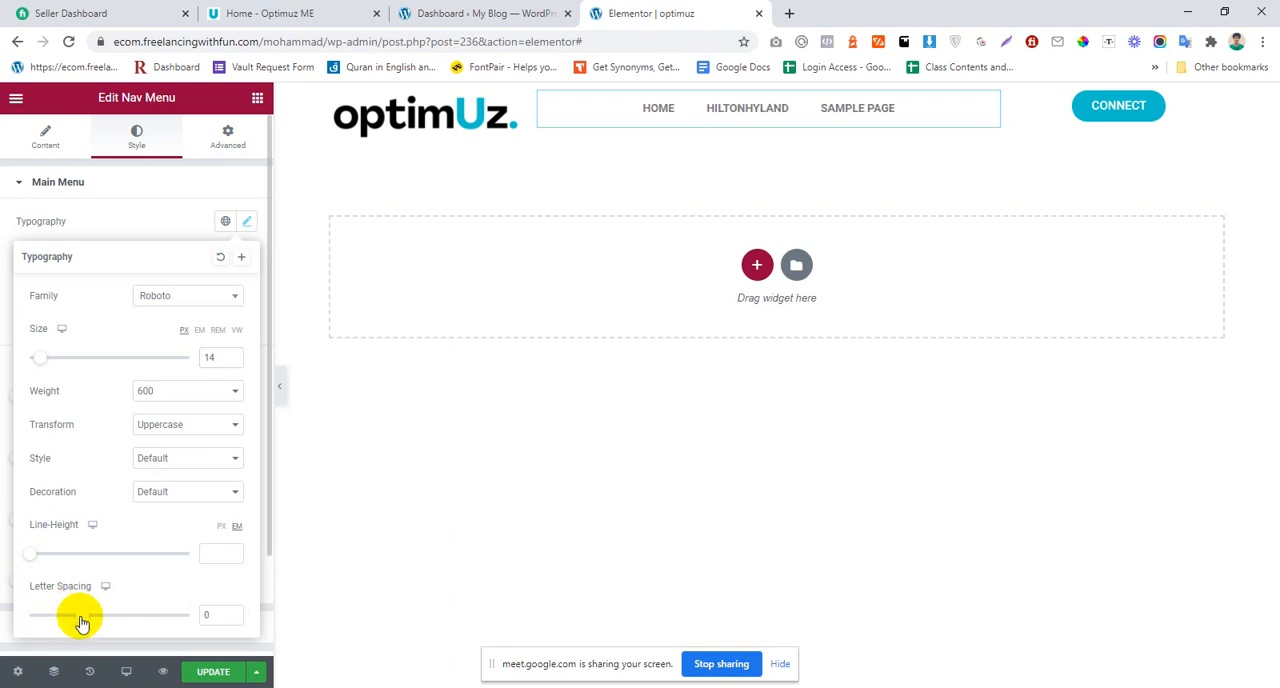
mouse_move(33, 559)
mouse_down()
mouse_move(57, 560)
mouse_move(10, 555)
mouse_up()
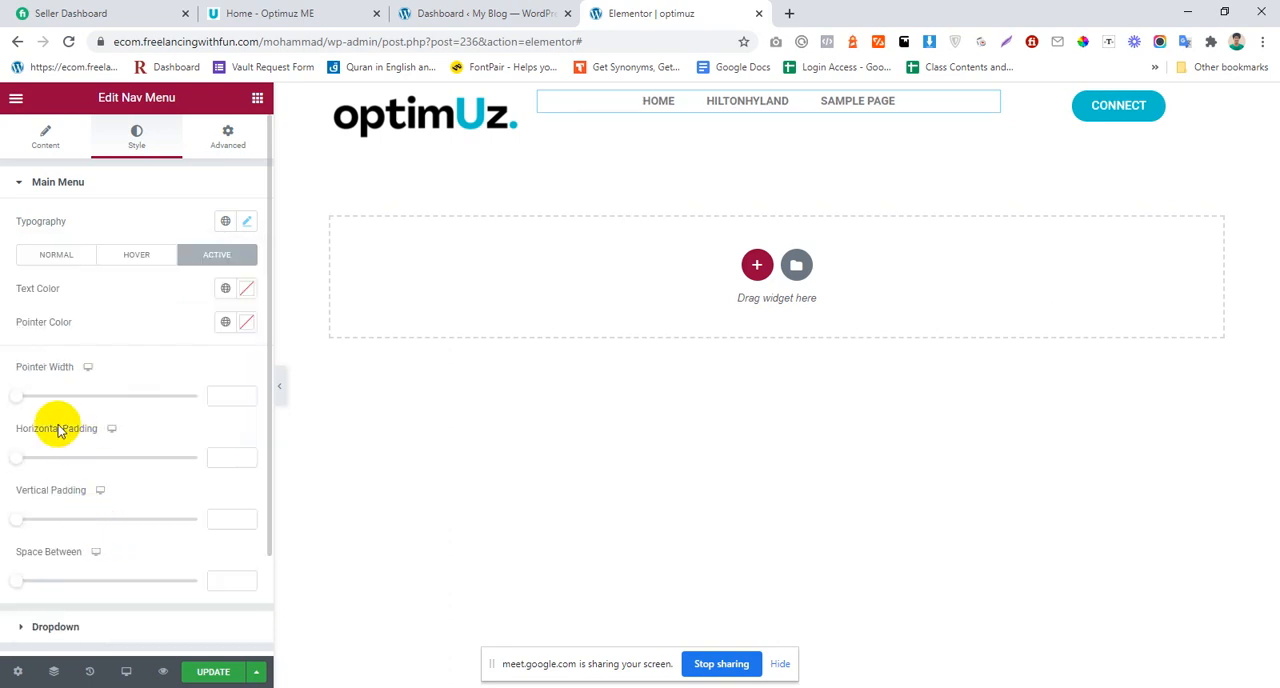
Step: Set the Nav Menu's horizontal padding to 0, vertical padding to 11 and space between items to 48
mouse_move(36, 459)
mouse_down()
mouse_move(63, 457)
mouse_move(30, 463)
mouse_up()
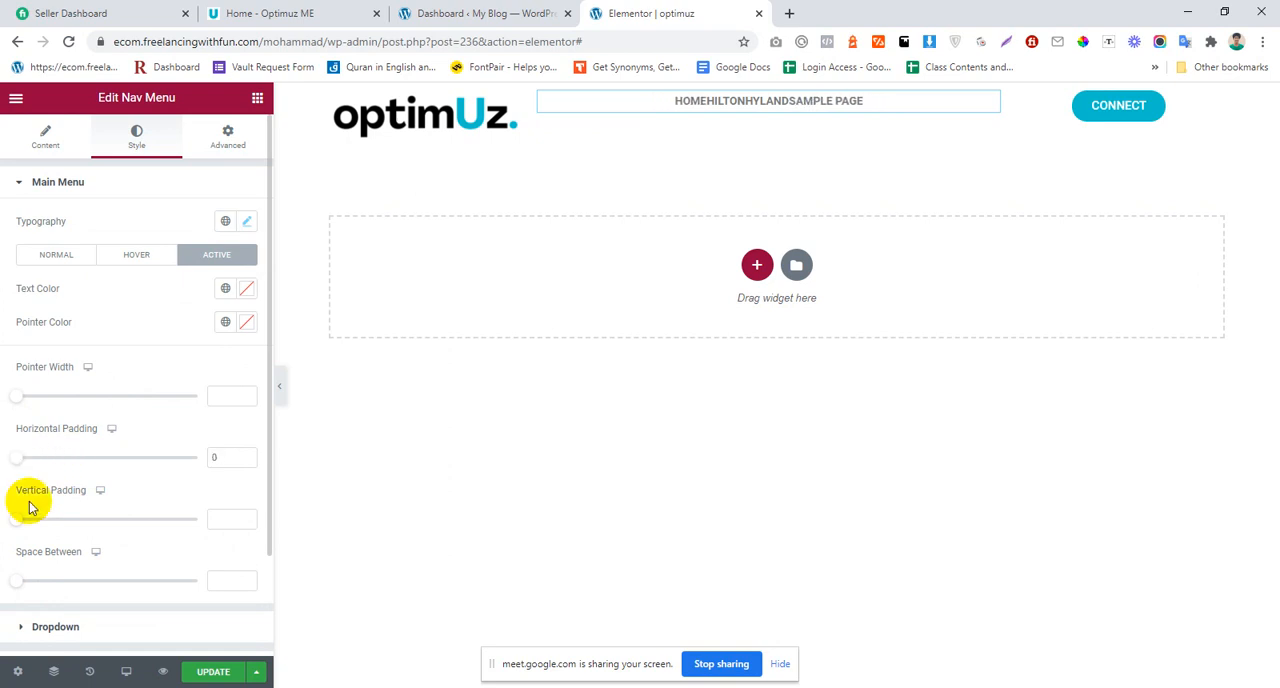
mouse_move(15, 525)
mouse_down()
mouse_move(80, 522)
mouse_move(6, 520)
mouse_up()
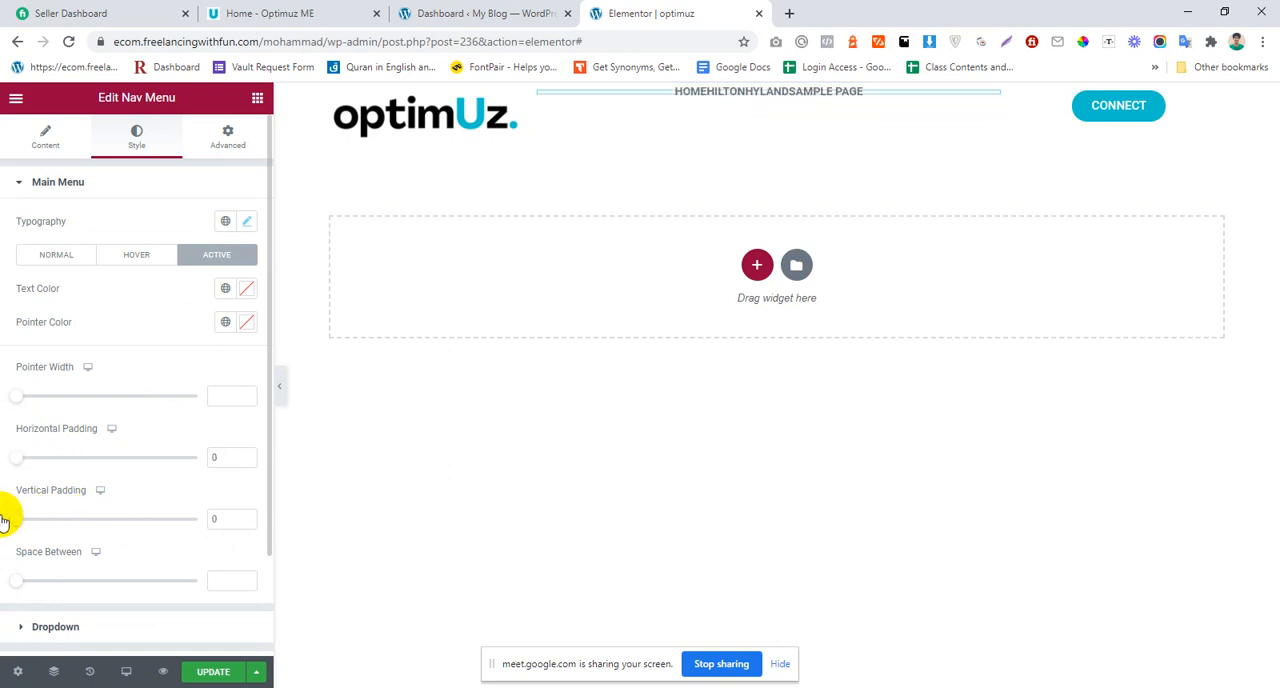
drag(24, 584, 103, 581)
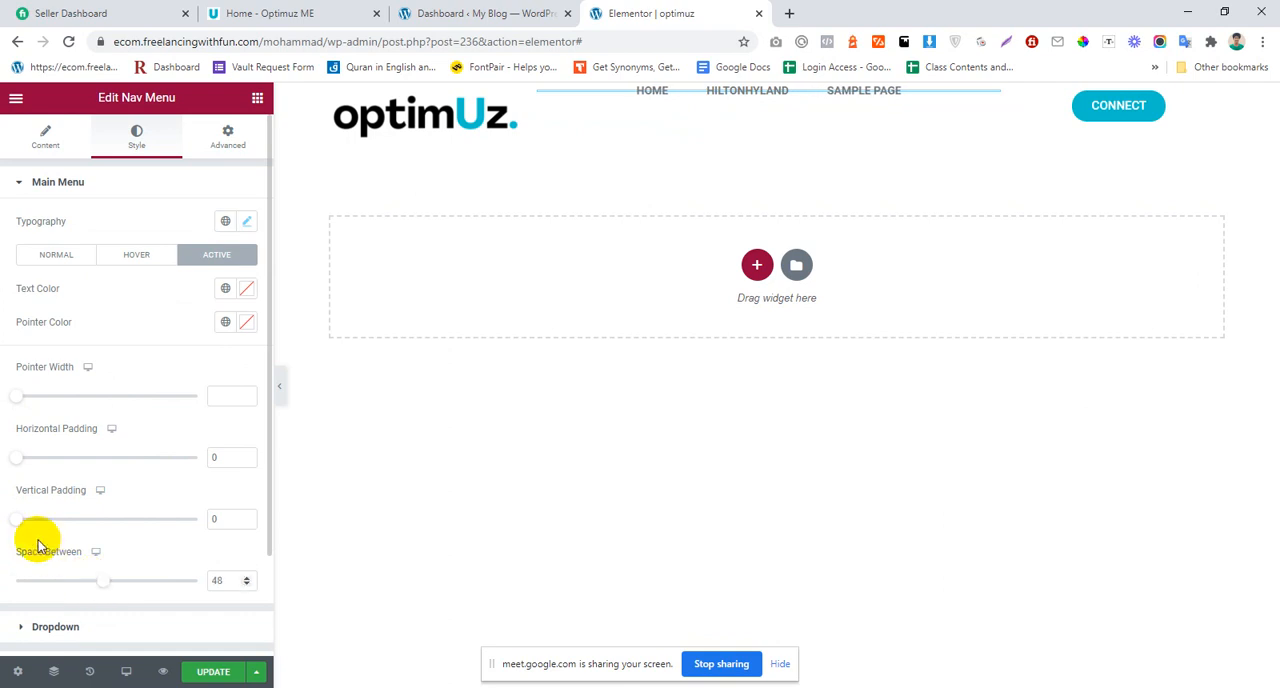
drag(17, 528, 55, 522)
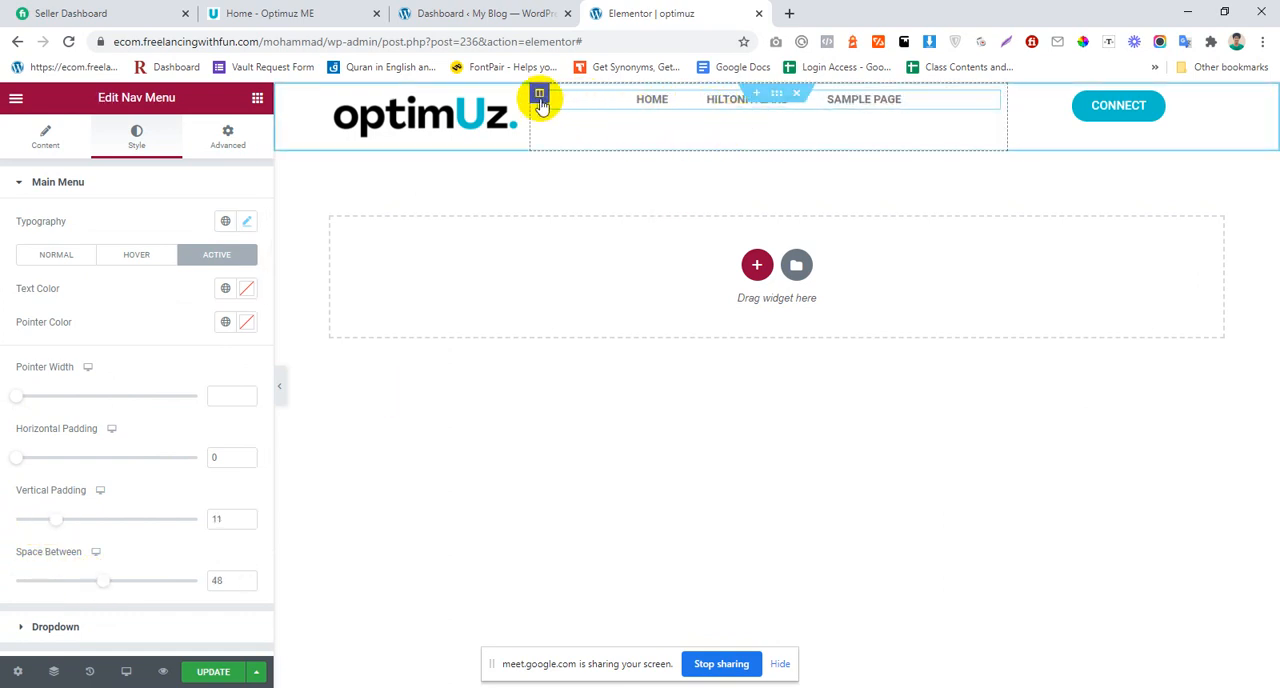
Step: Set the vertical alignment of the header's menu column and button column to Middle
click(539, 96)
click(200, 256)
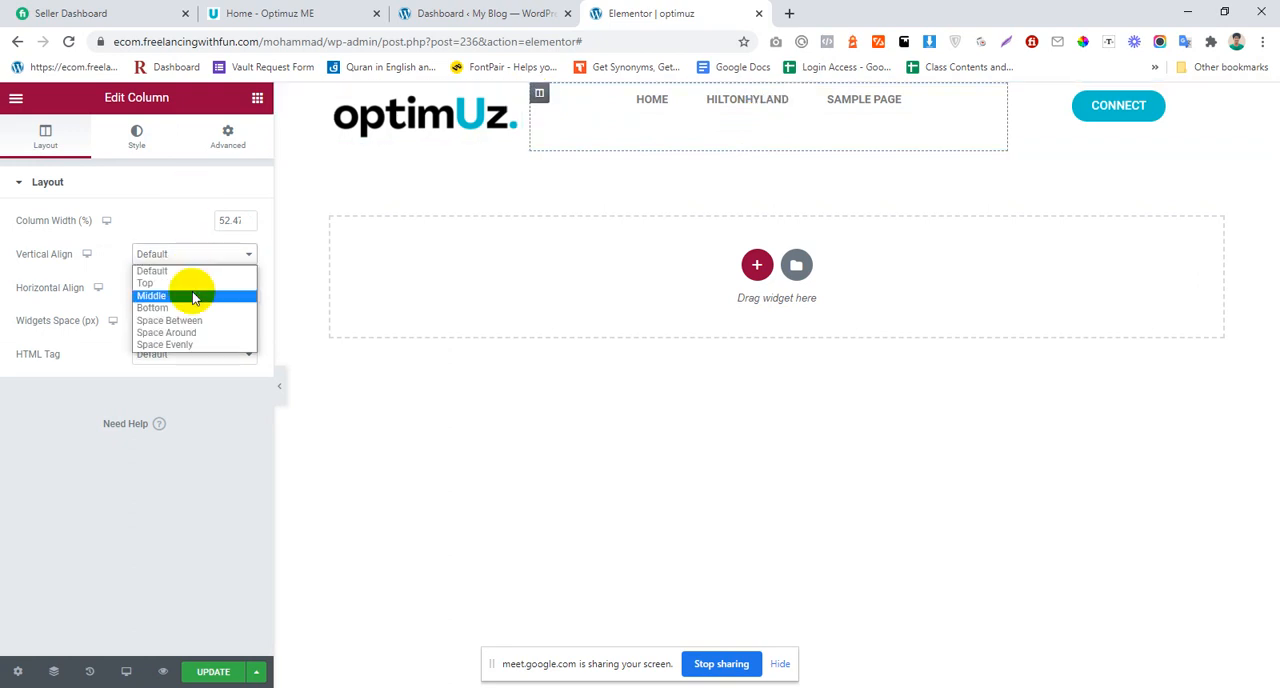
click(195, 297)
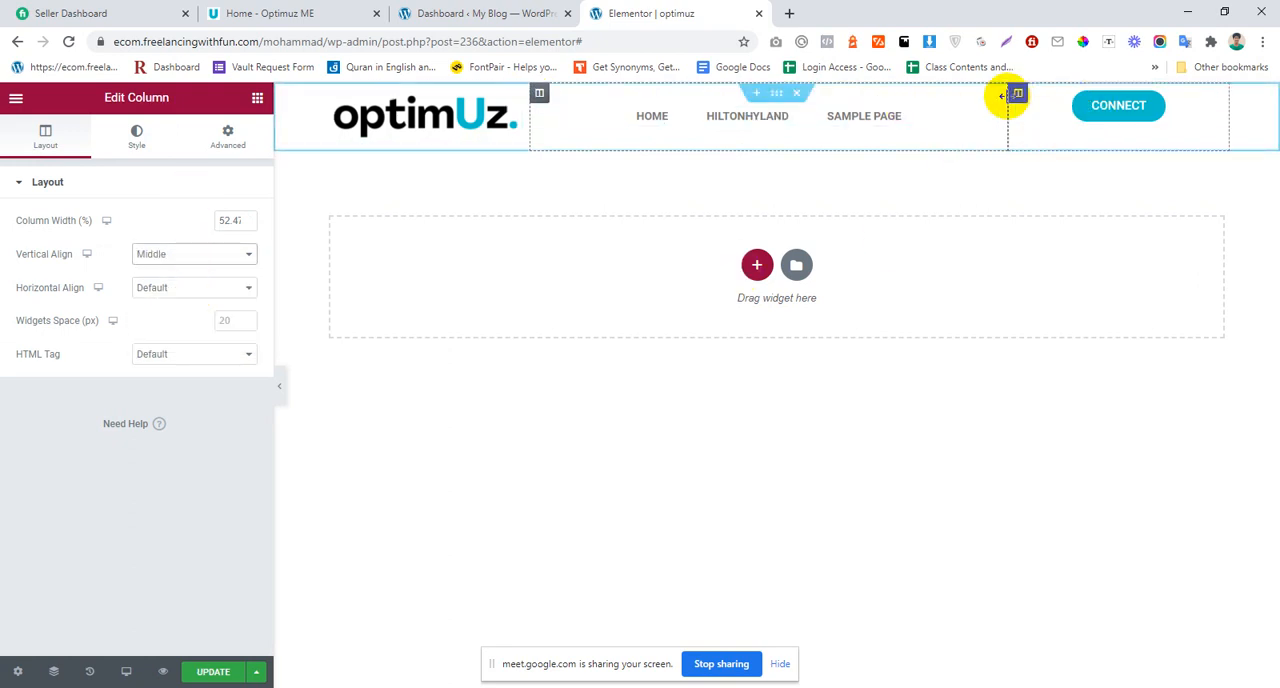
click(1022, 96)
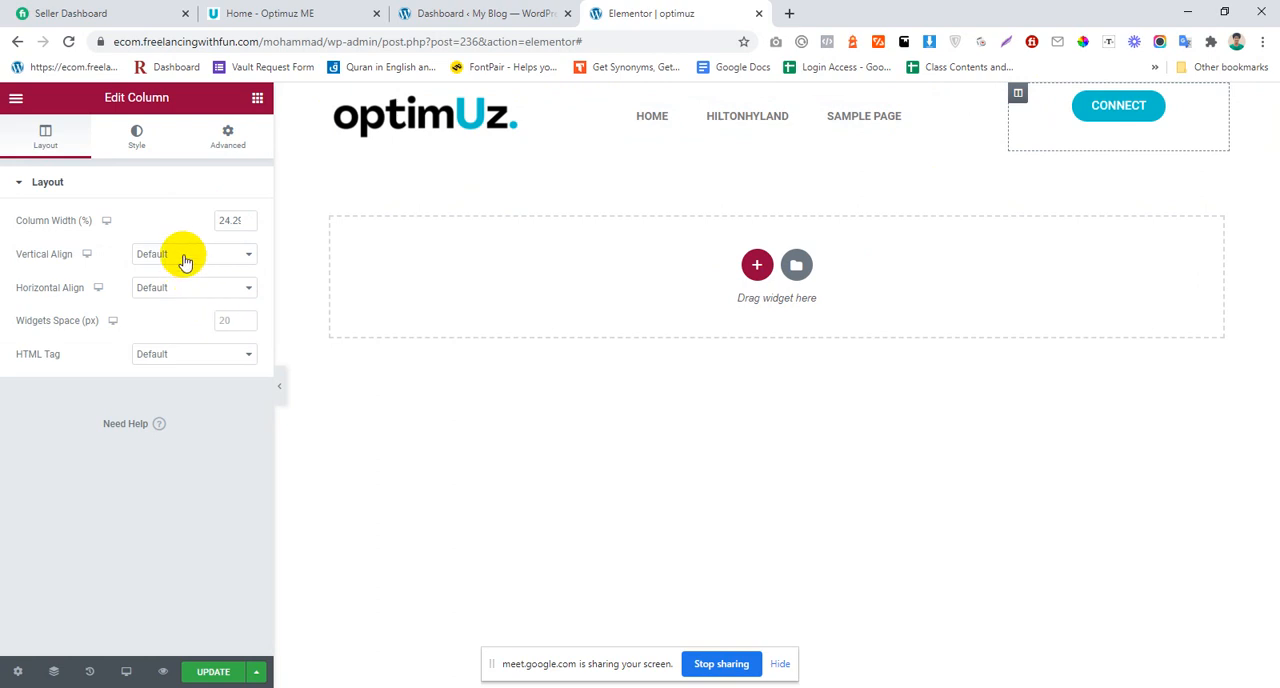
click(185, 256)
click(180, 296)
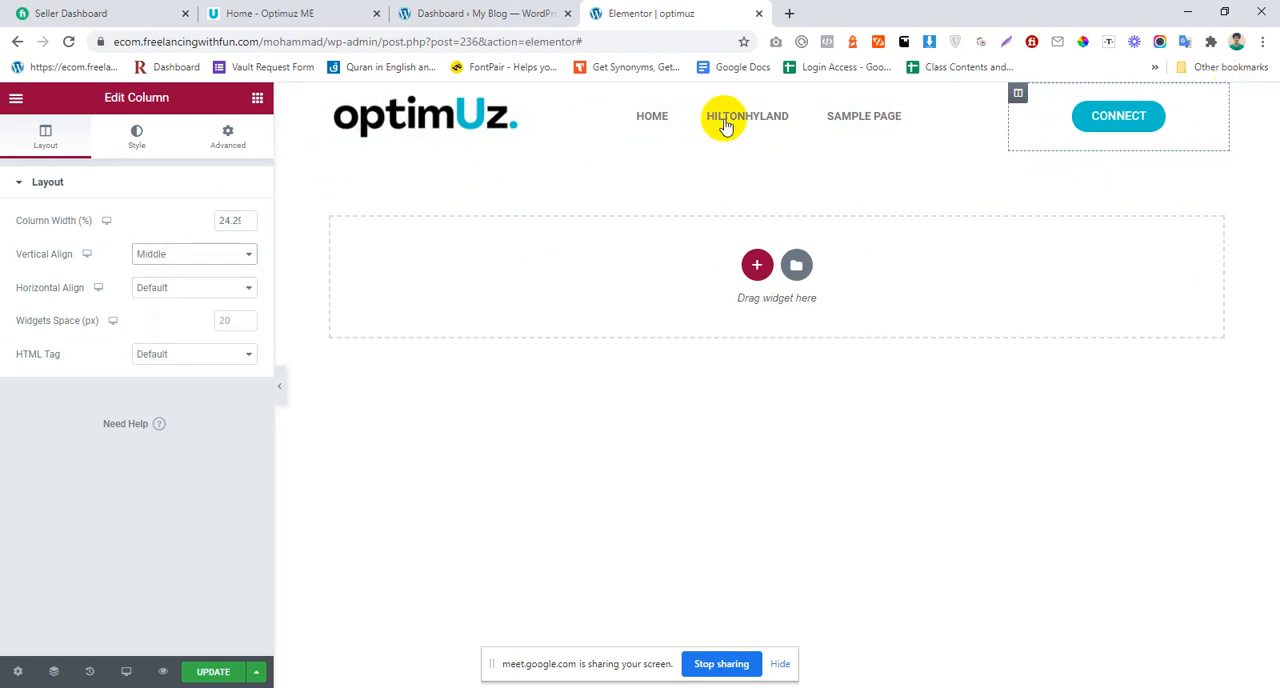
Step: Review the hero section and the outsourcing section below it on the reference optimUz home page
click(505, 13)
drag(365, 8, 466, 63)
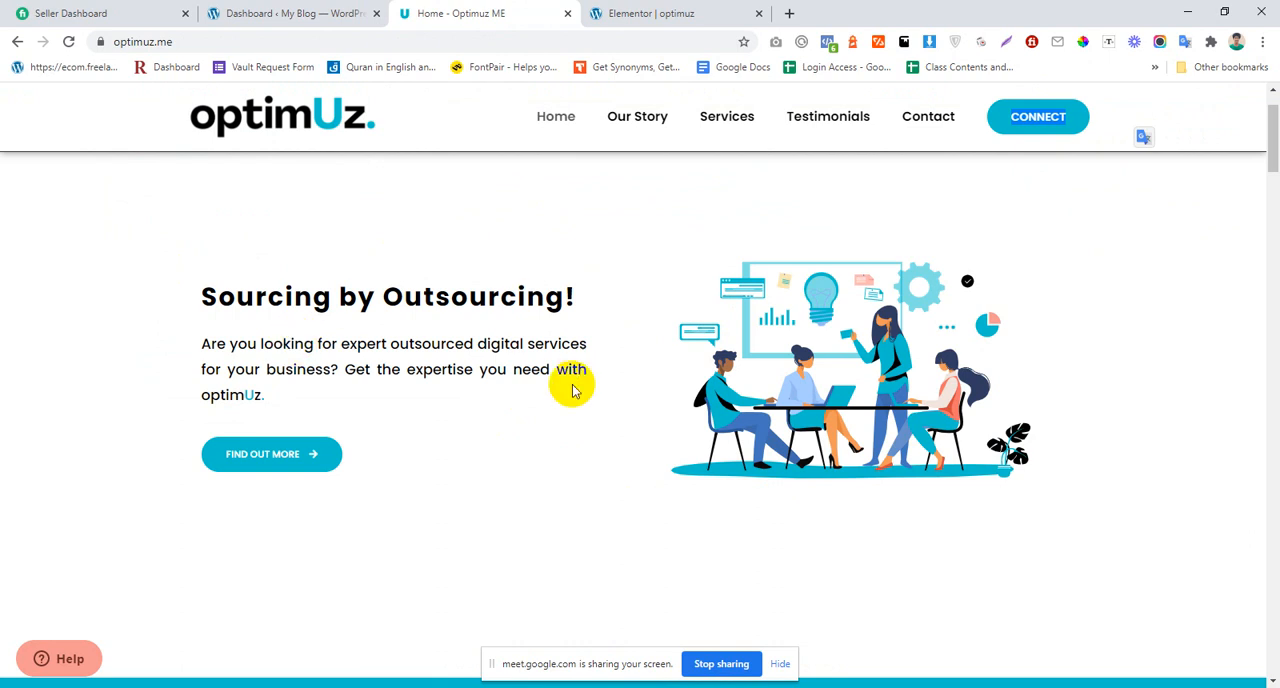
scroll(880, 305, down, 5)
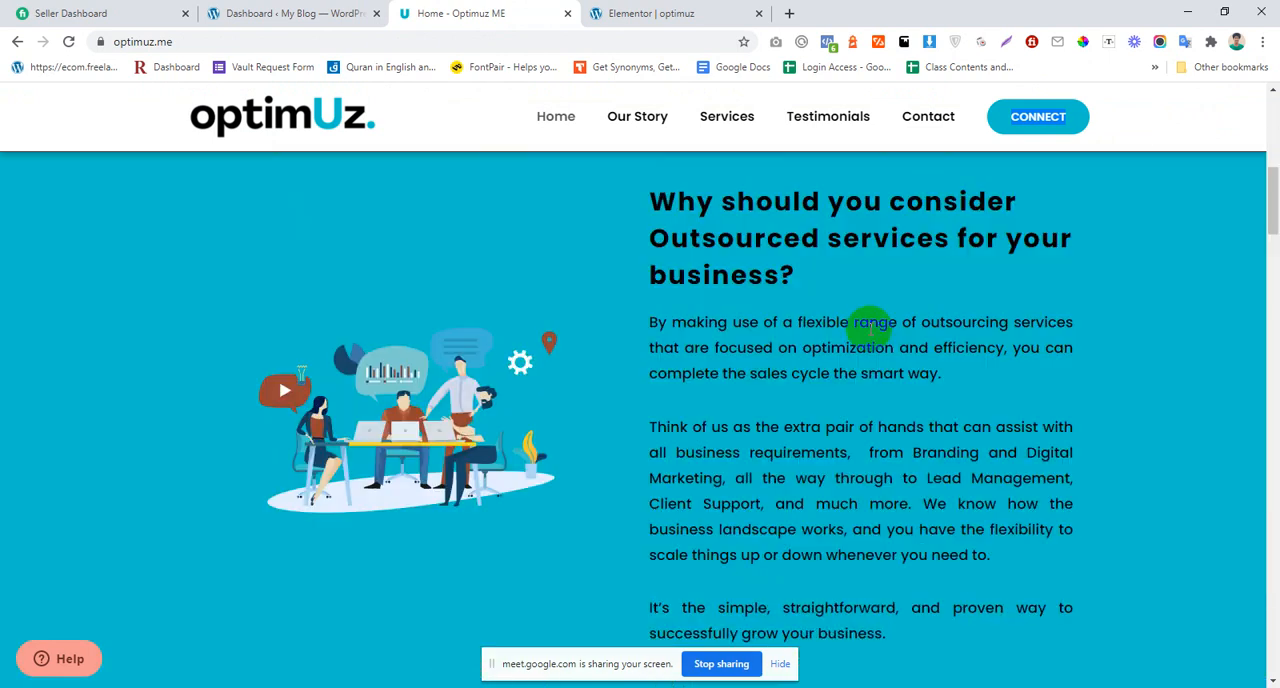
scroll(872, 320, up, 4)
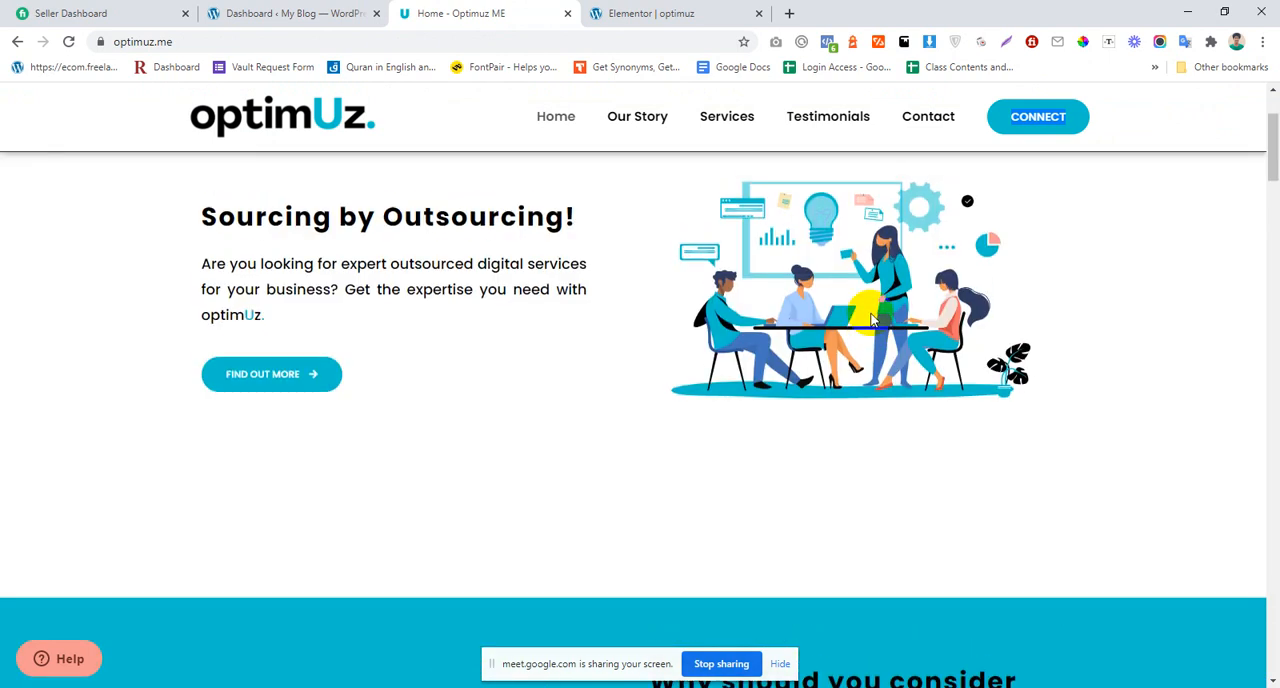
Step: Search Google for "lottie animation" in a new browser tab
click(787, 22)
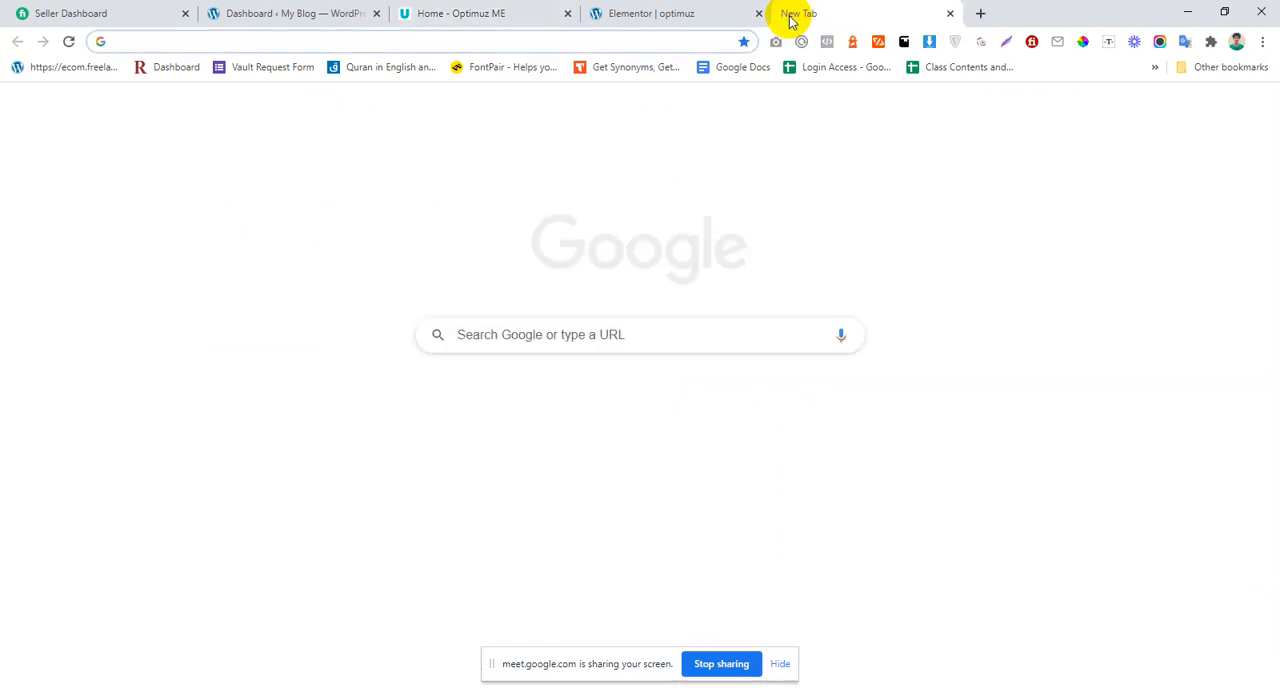
text(lot)
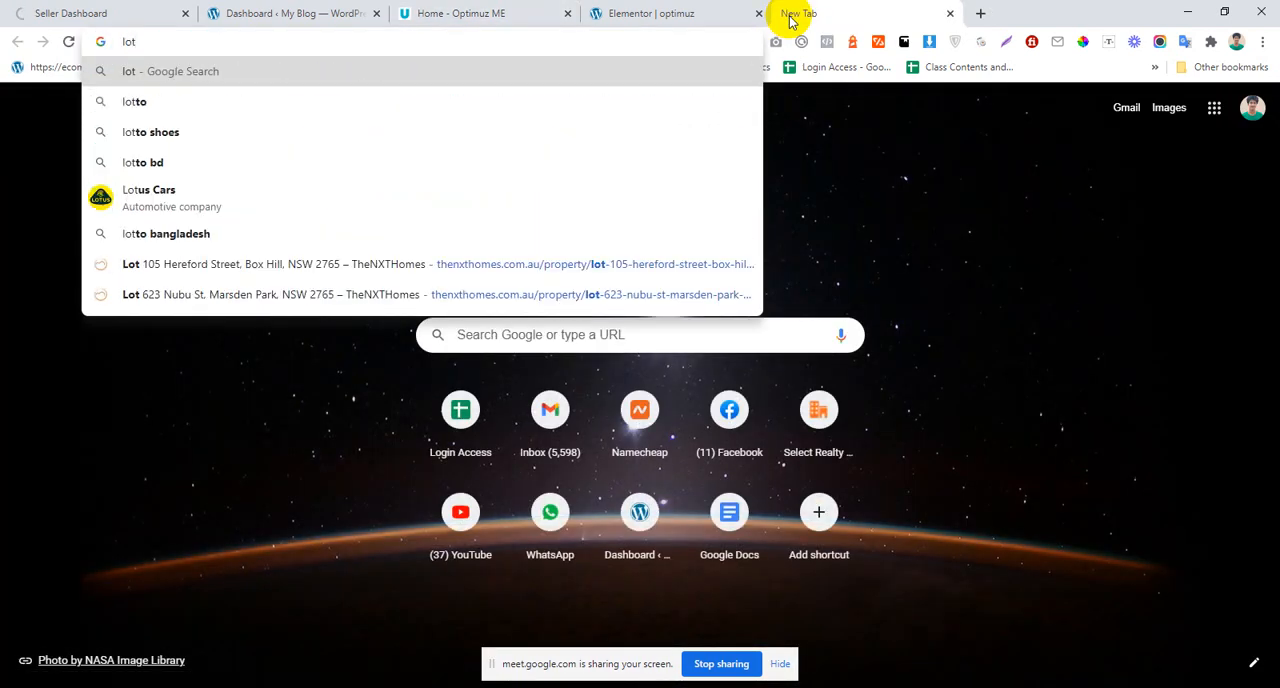
text(tle)
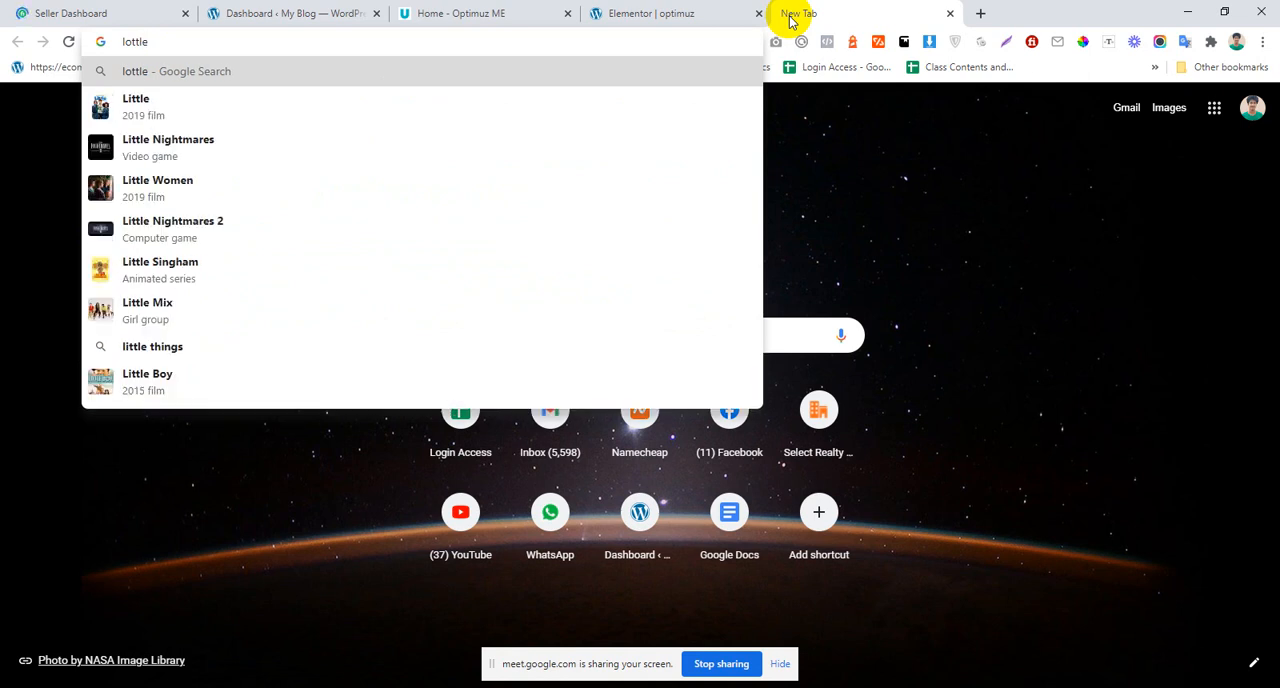
key(Return)
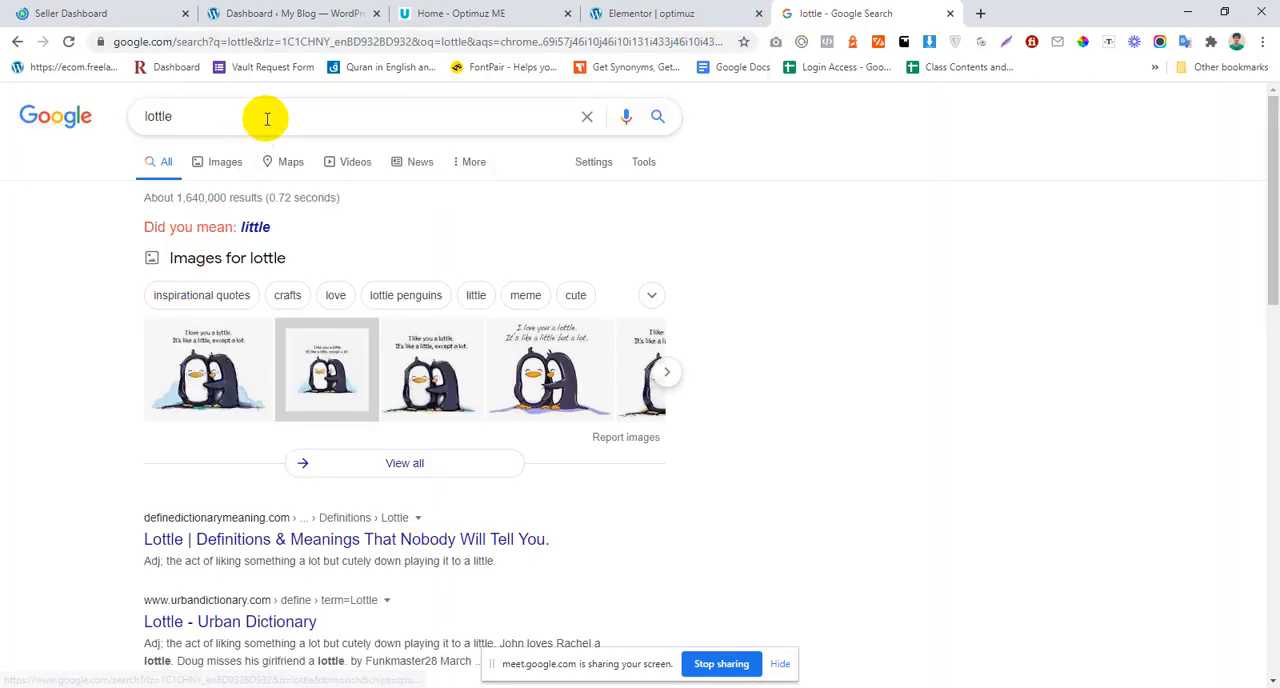
drag(263, 117, 6, 114)
text(lottel)
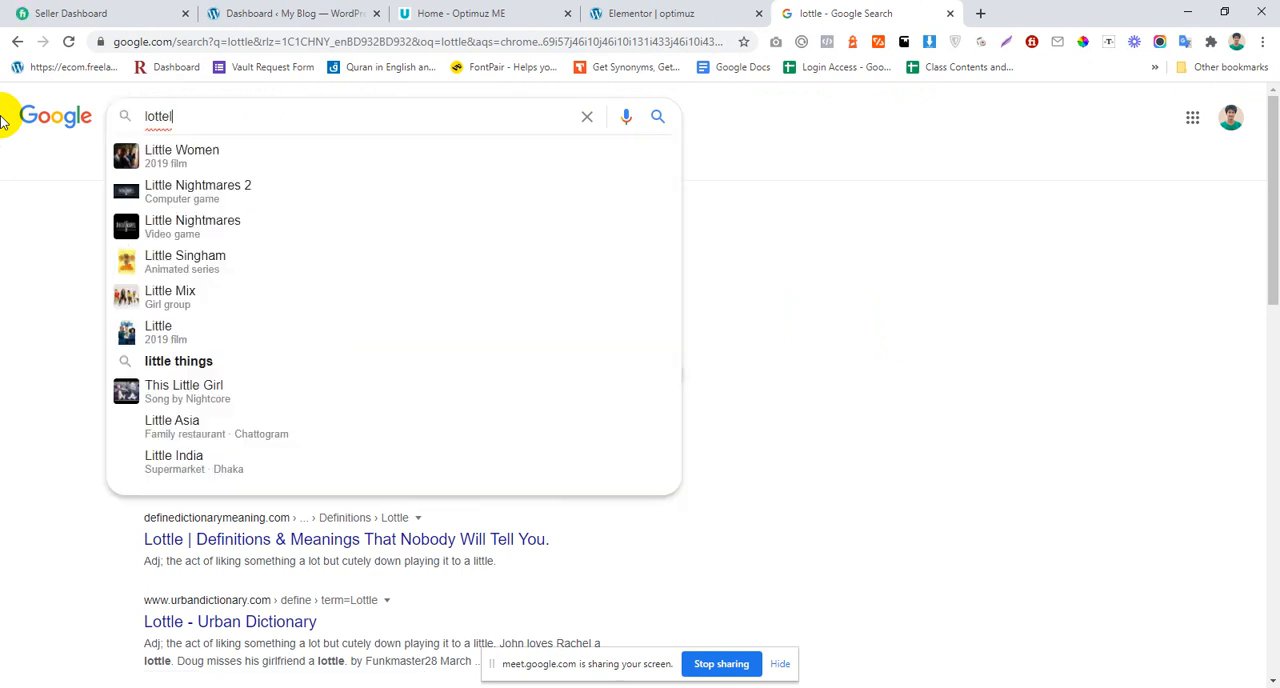
key(BackSpace)
text(animat)
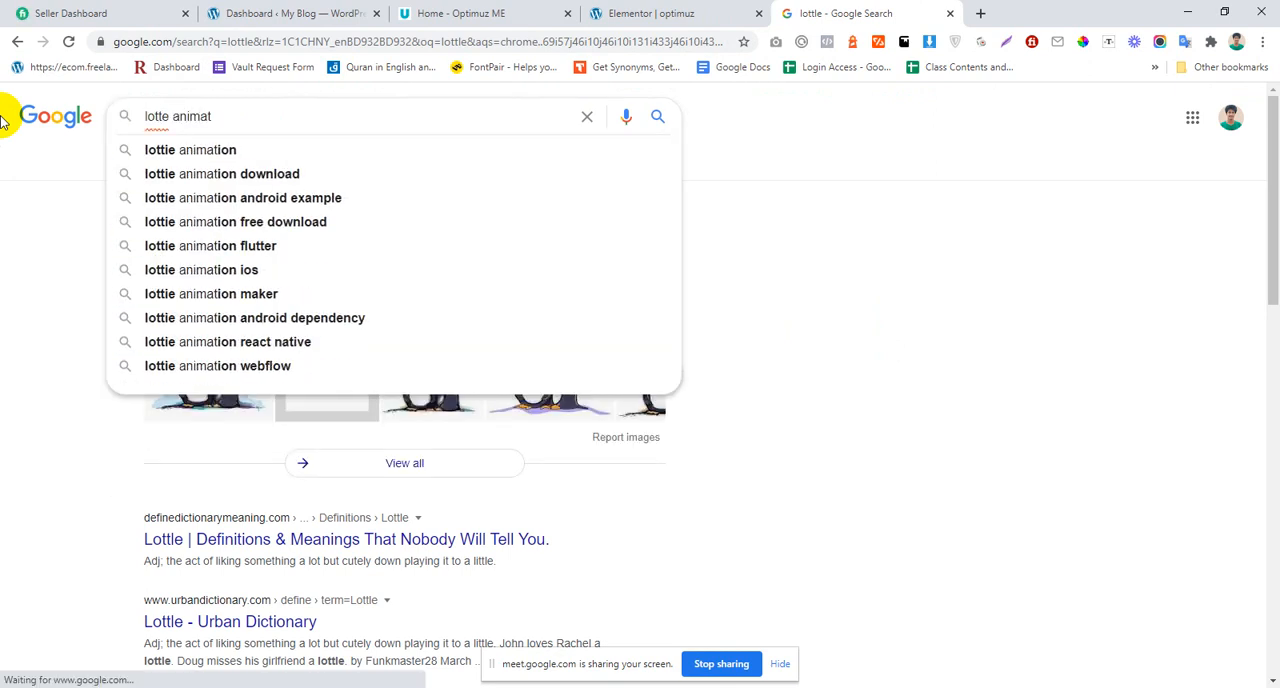
key(Down)
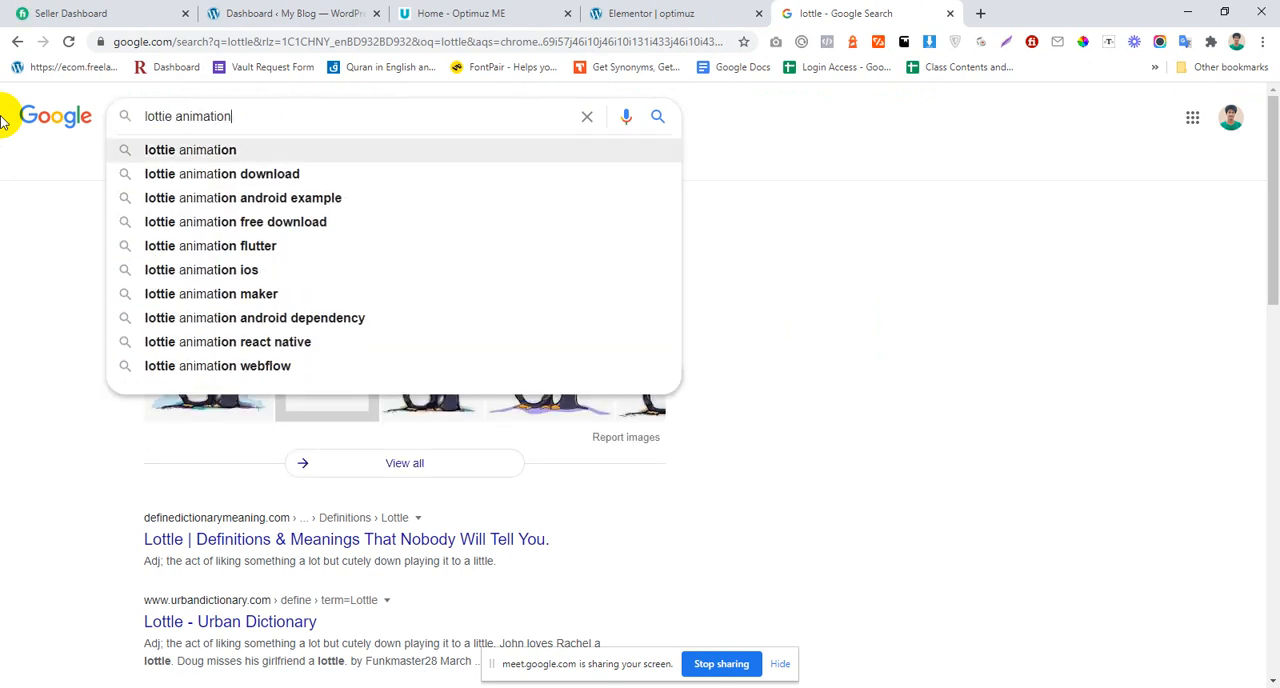
key(Return)
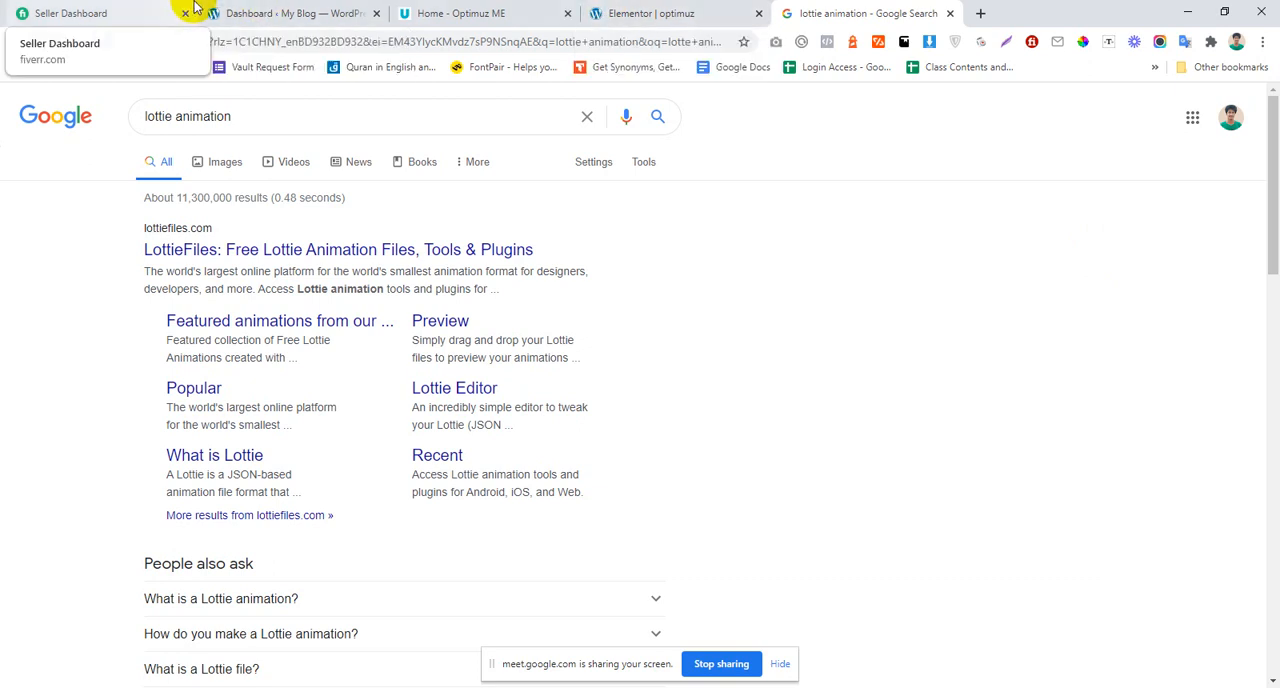
Step: Admit the waiting participant to the Google Meet call and return to the search results window
click(447, 687)
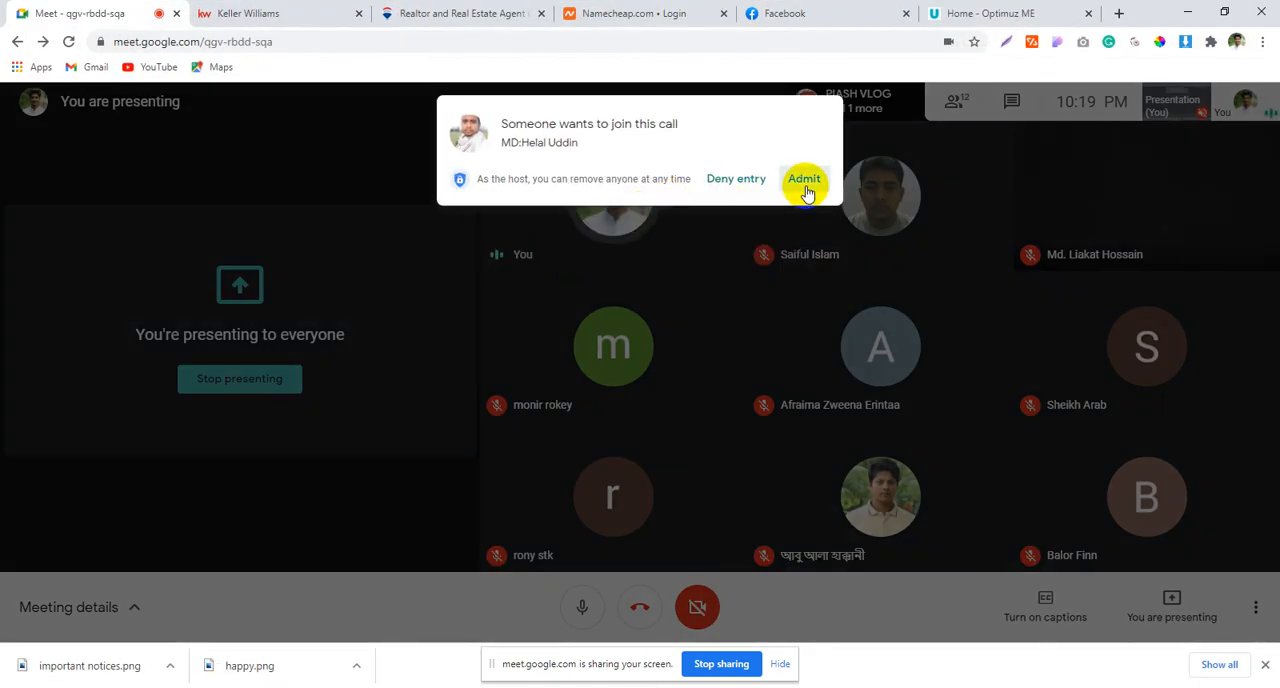
click(804, 182)
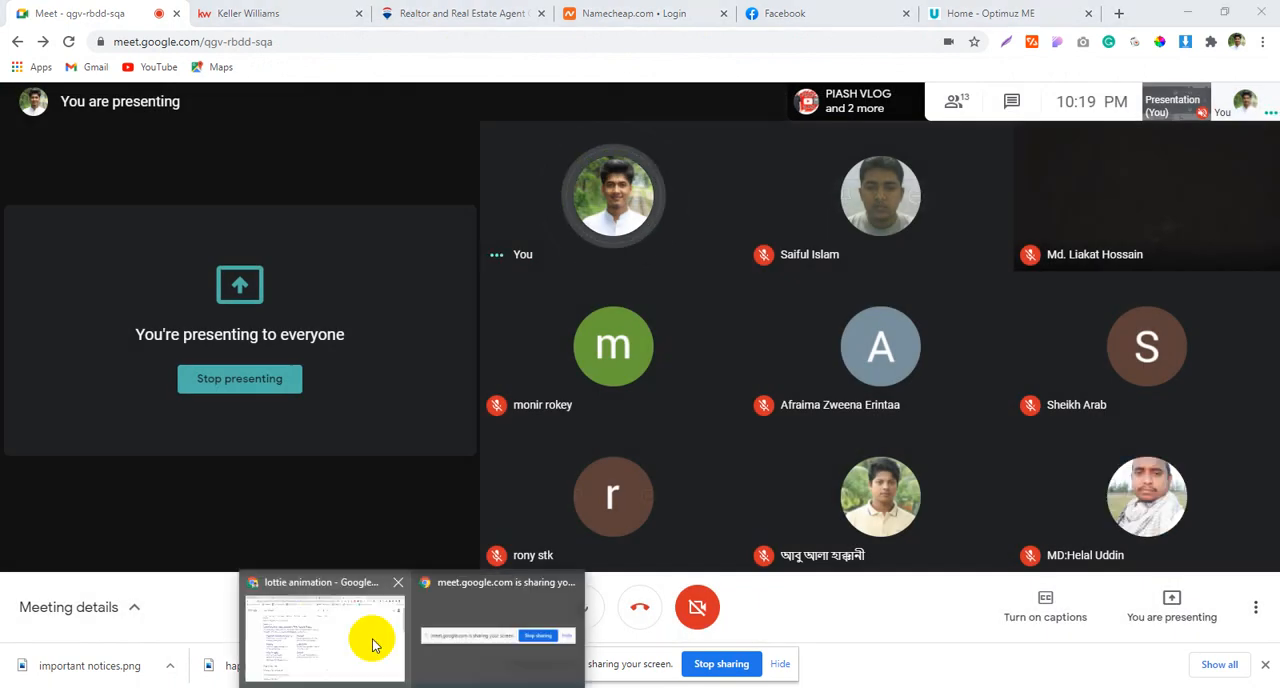
click(371, 642)
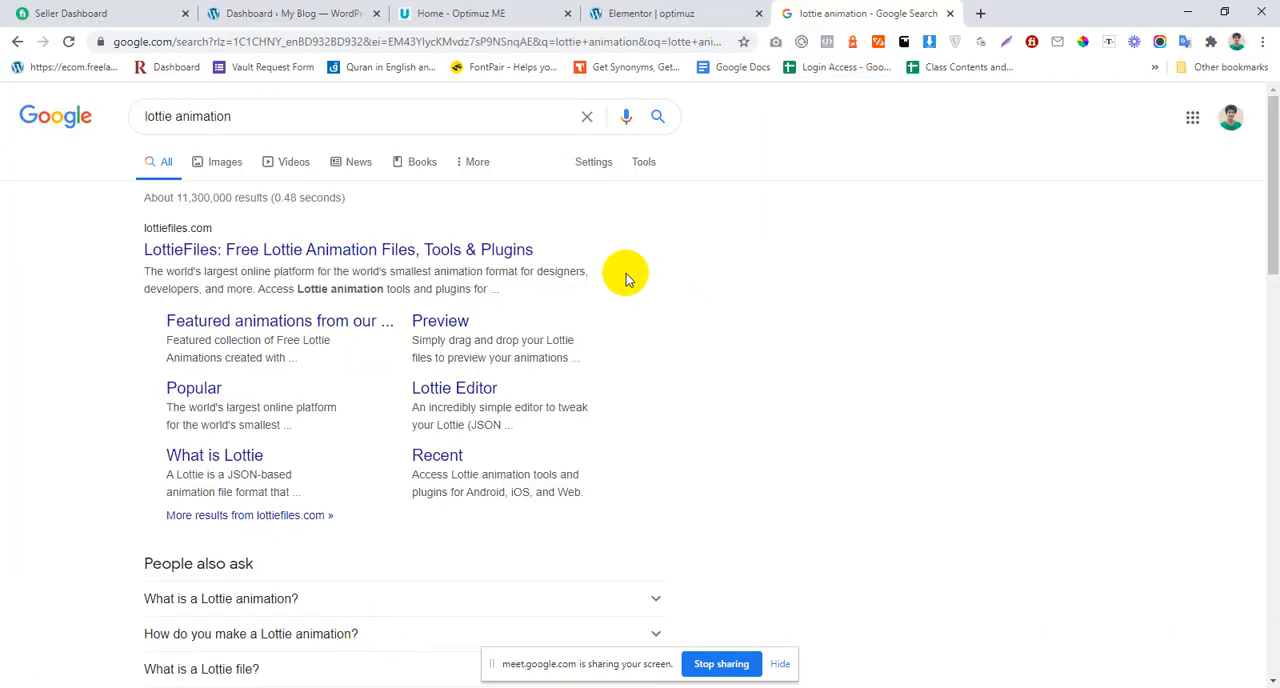
Step: Open lottiefiles.com in a new tab of the browser window that holds the Google Meet call
click(462, 687)
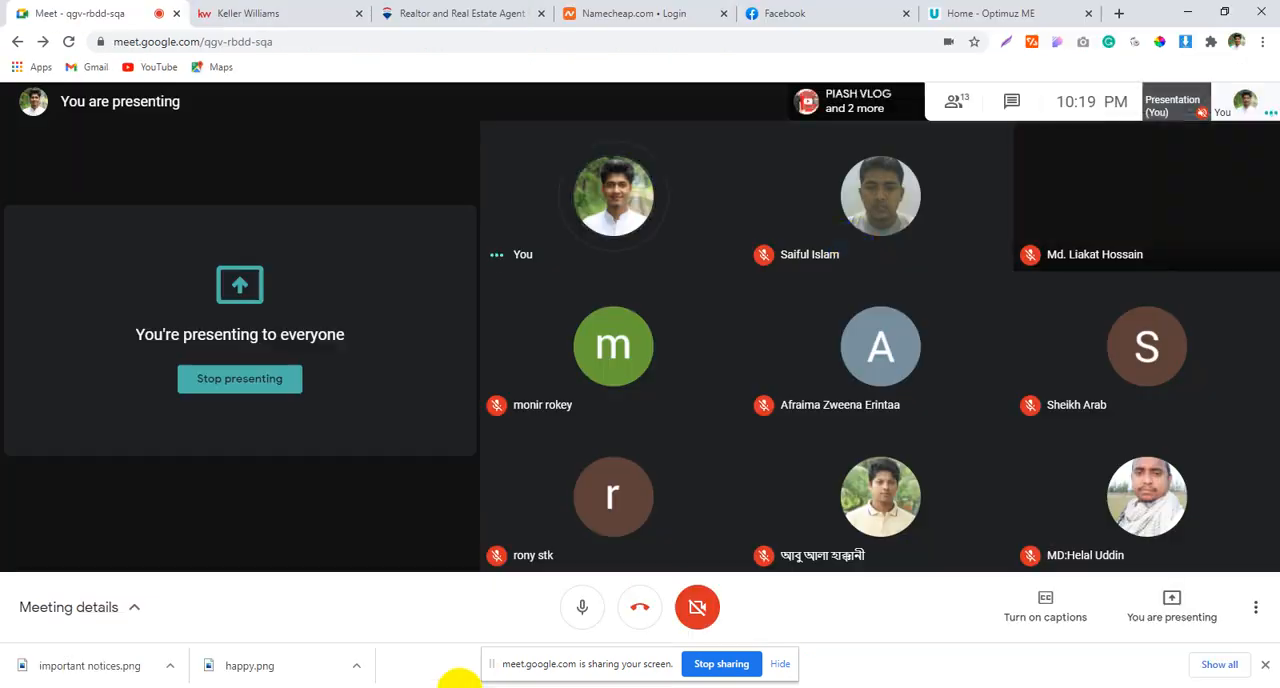
click(1119, 13)
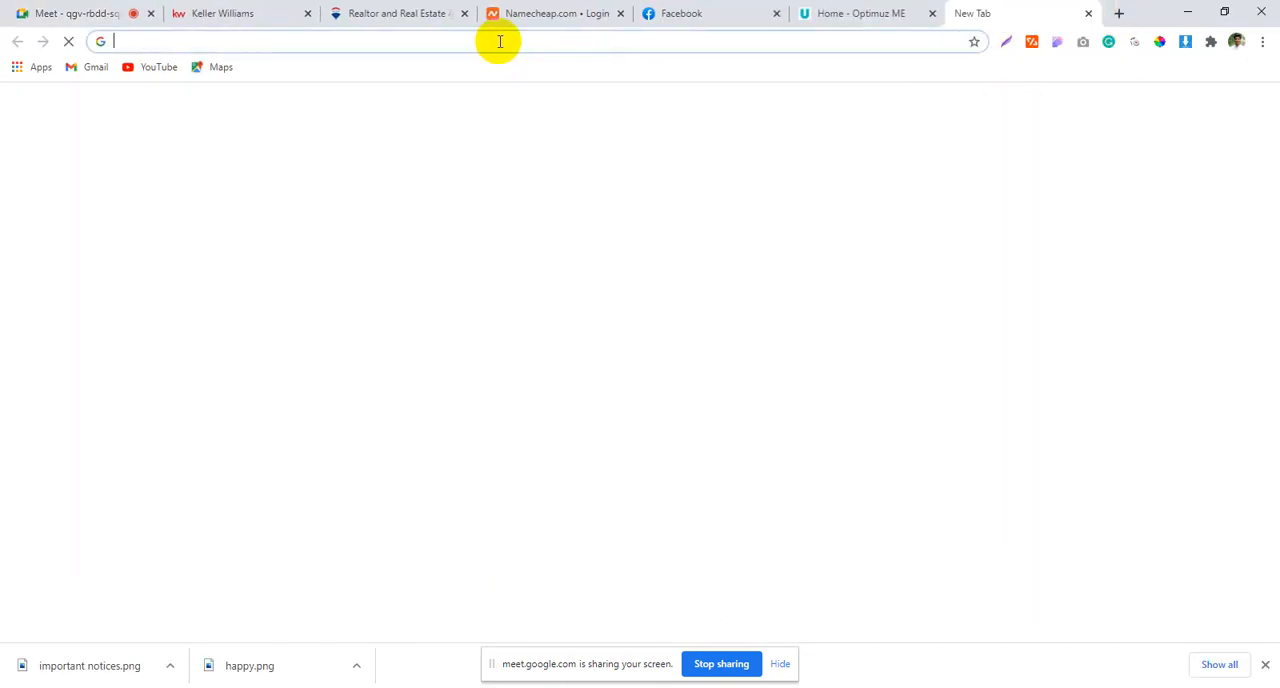
text(lo)
key(Return)
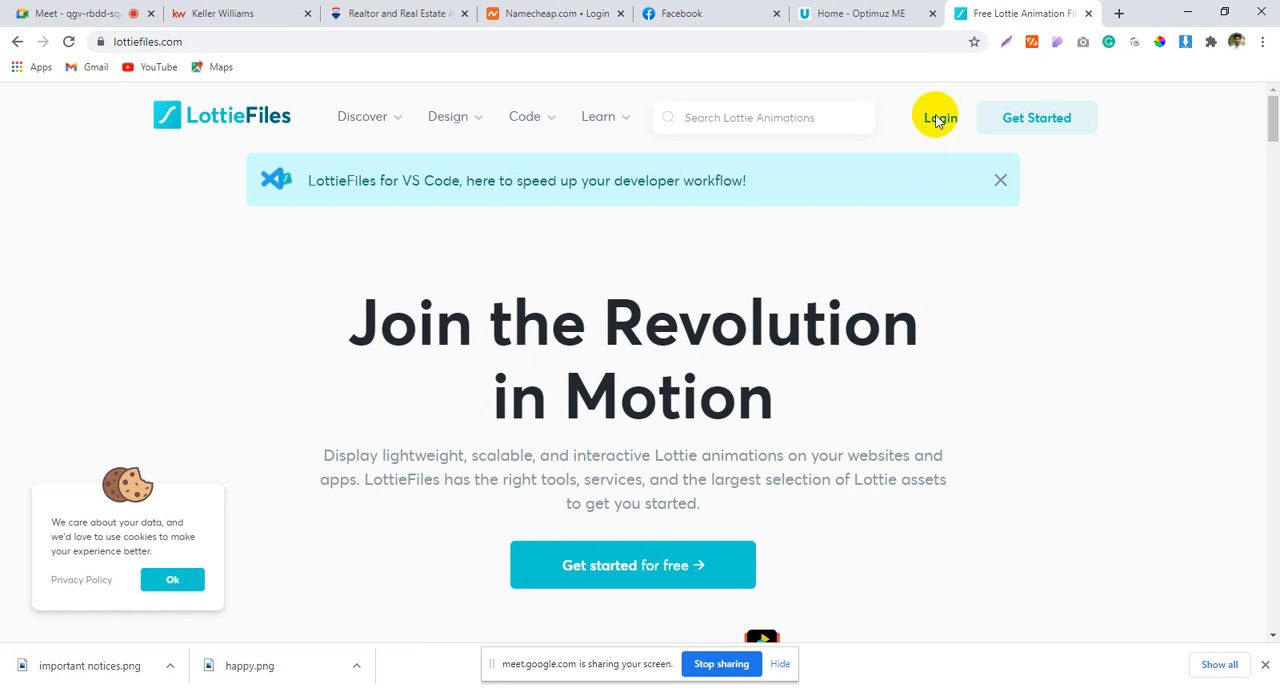
Step: Log in to LottieFiles with an existing Google account
click(938, 120)
click(757, 384)
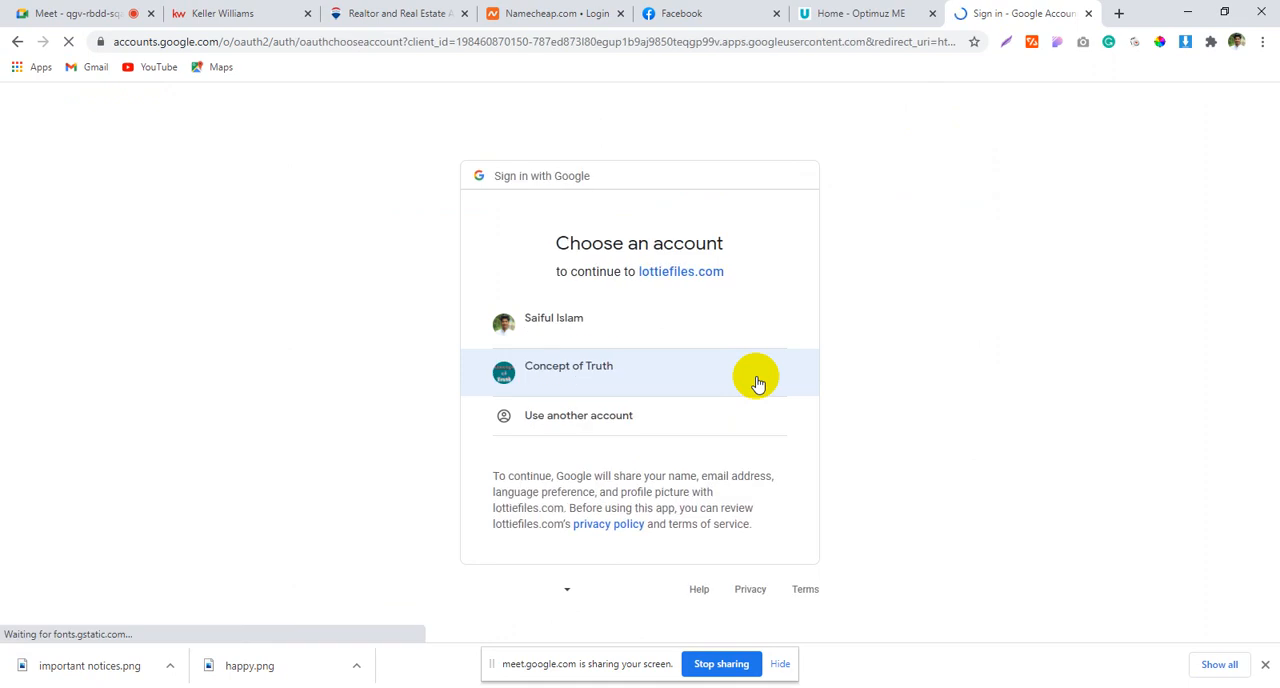
click(658, 382)
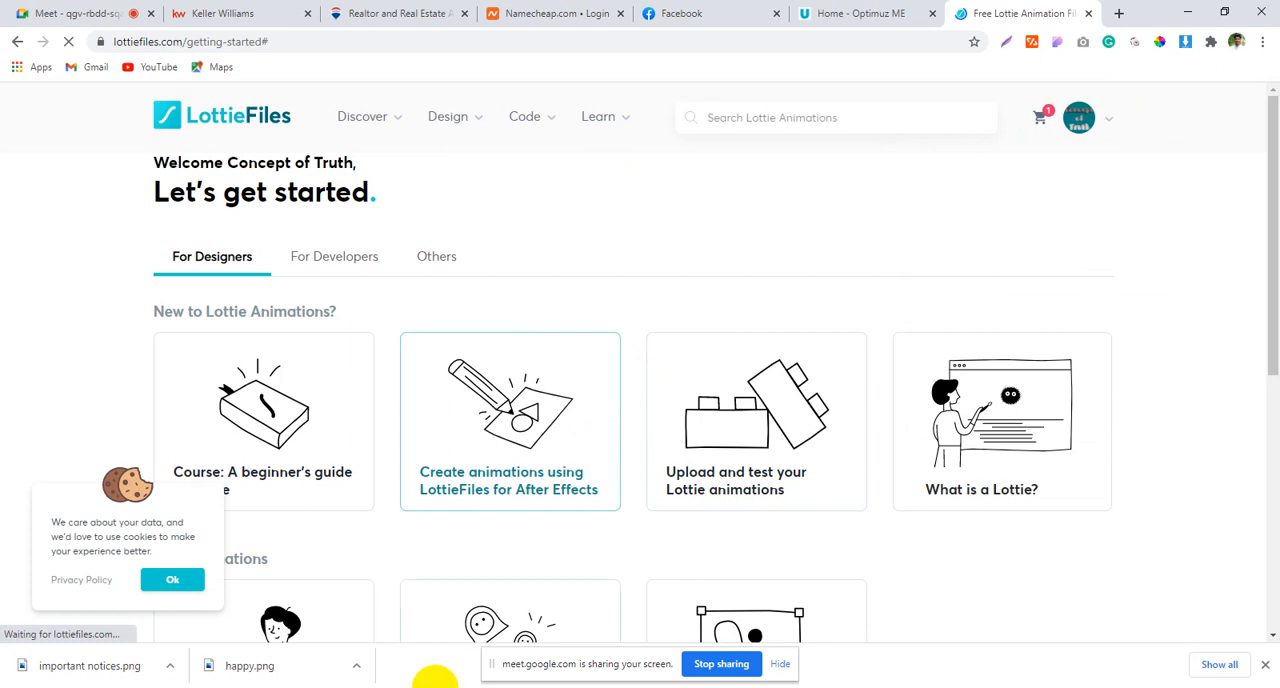
mouse_move(422, 685)
click(320, 610)
key(ctrl+a)
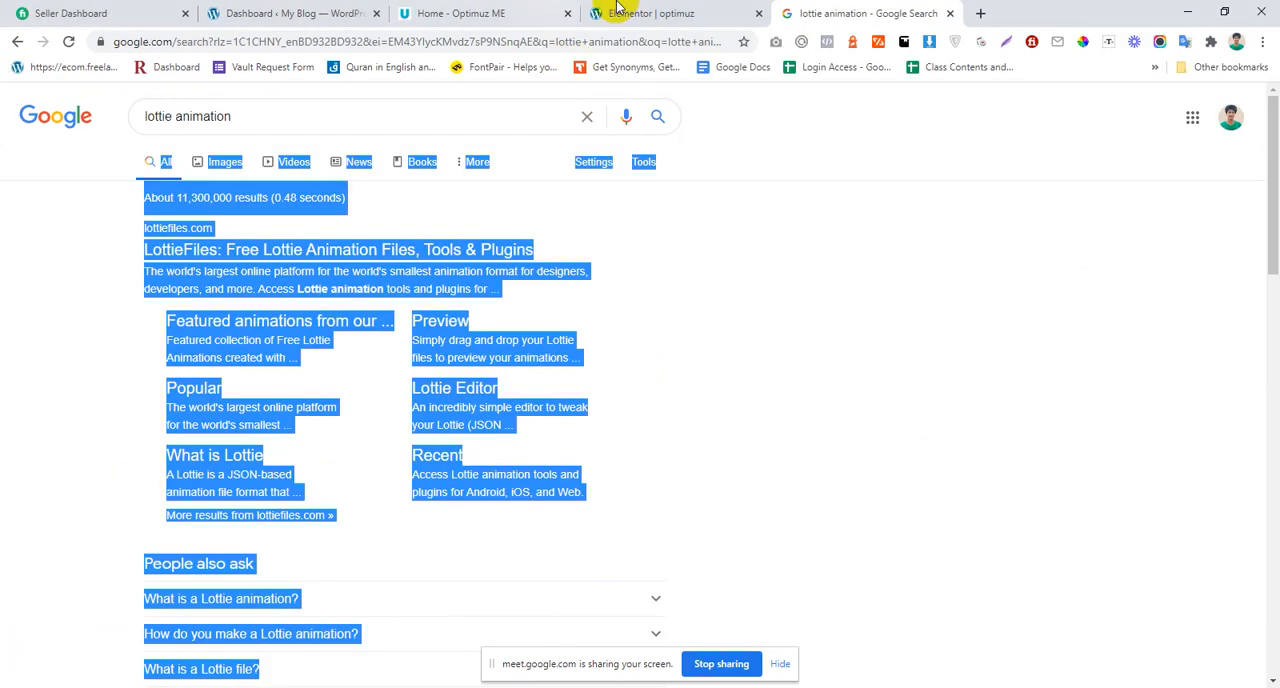
click(644, 506)
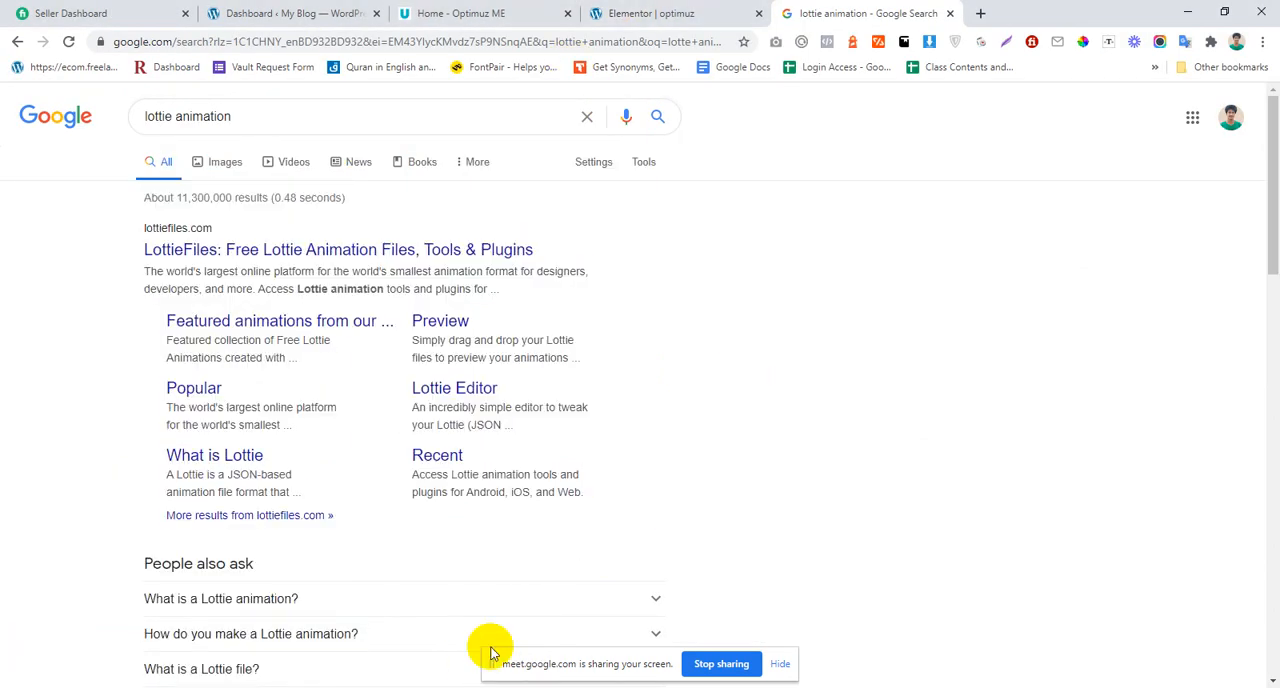
click(460, 687)
click(505, 612)
Step: Check the hero illustration on the optimUz home page and search LottieFiles for "meeting" animations
click(818, 11)
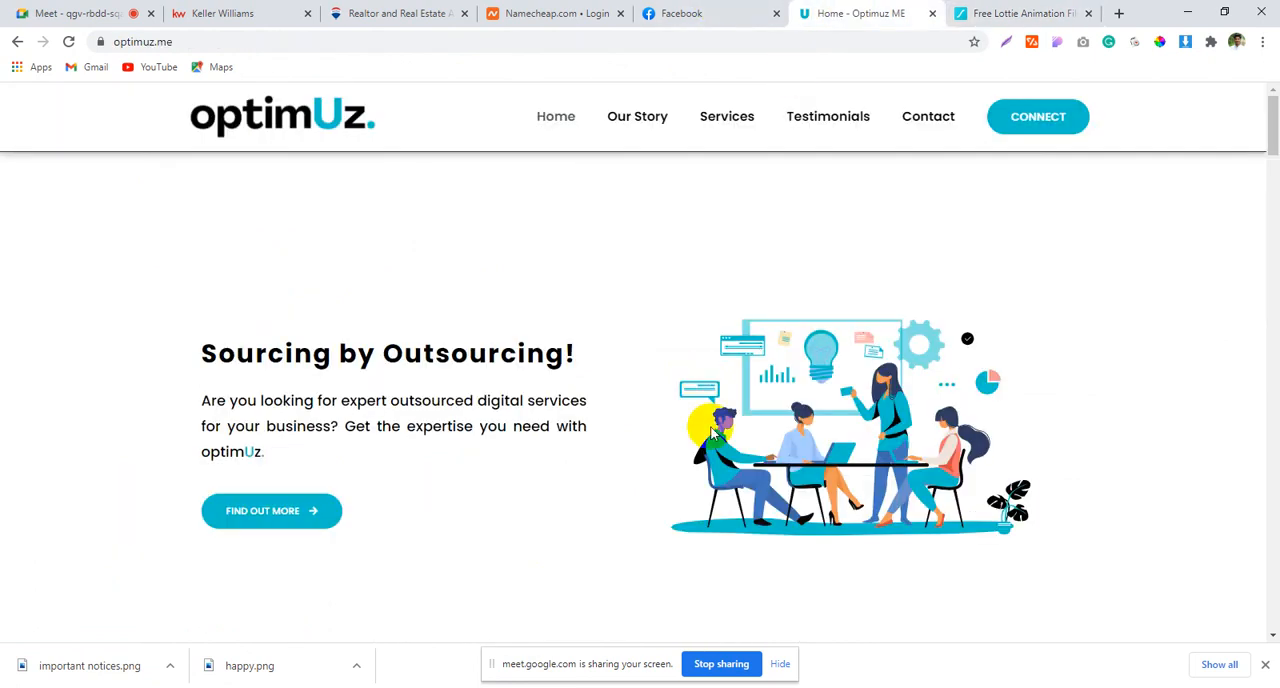
scroll(868, 381, down, 1)
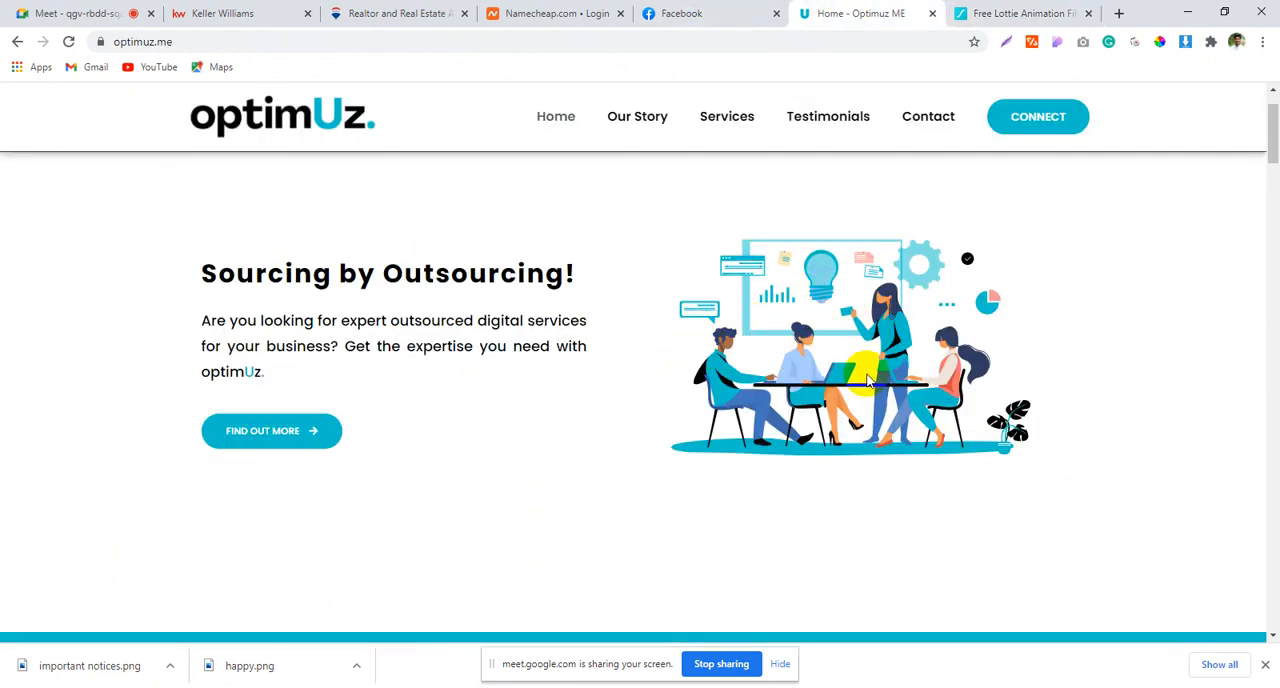
click(1025, 13)
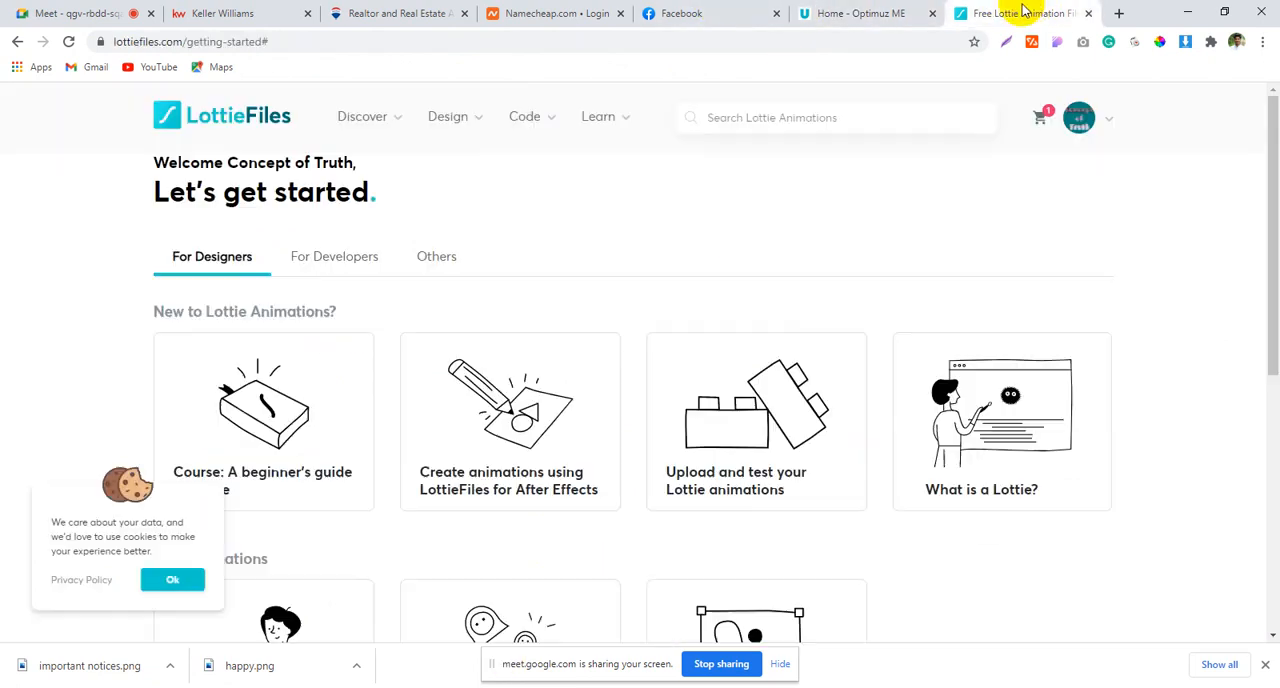
click(797, 114)
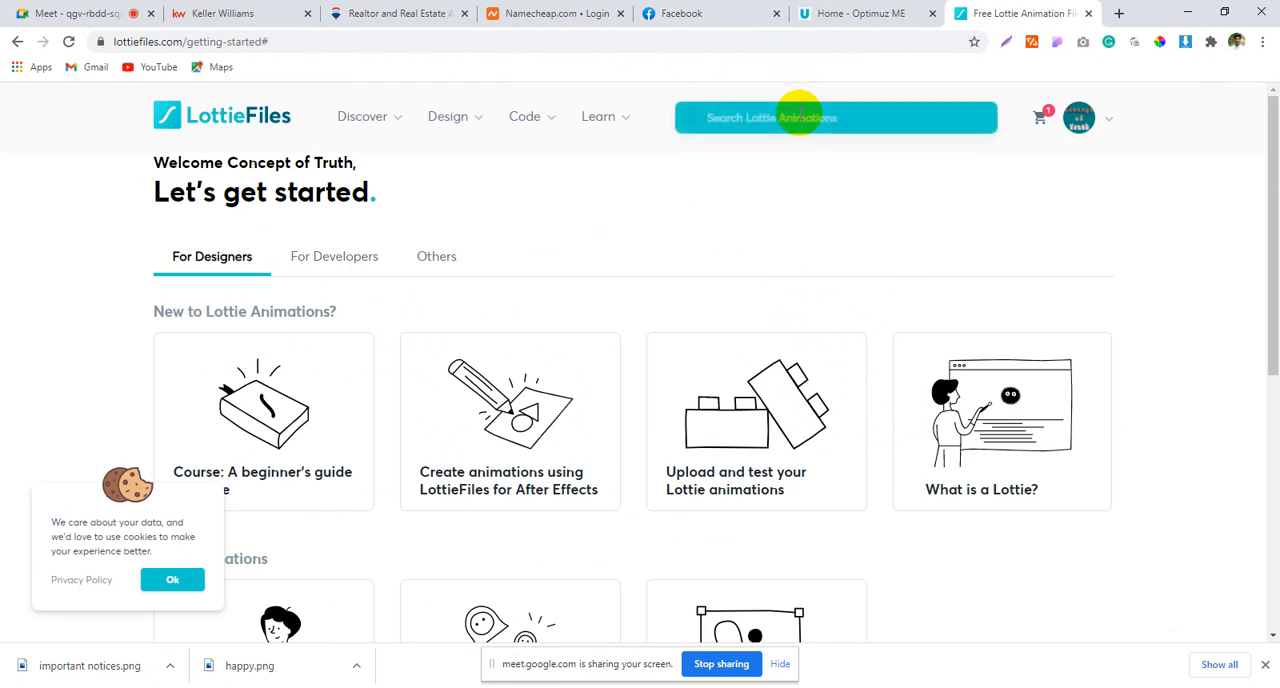
text(meeting)
key(Return)
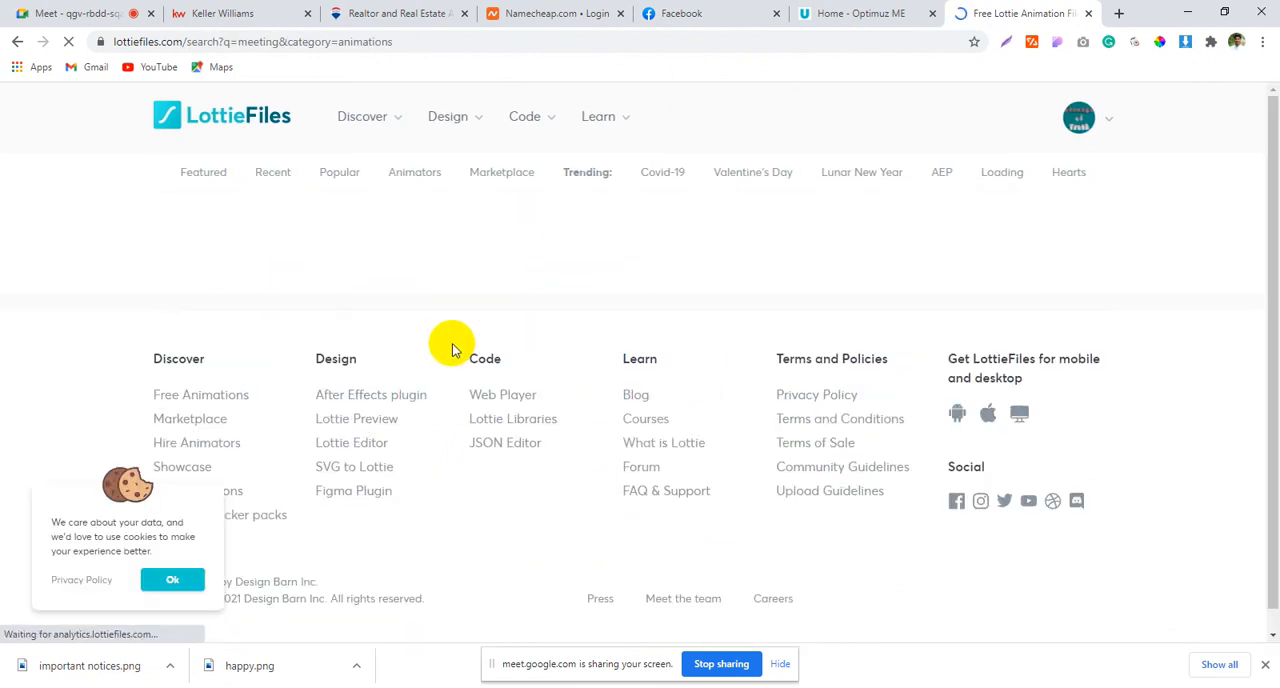
Step: Examine the first page of LottieFiles "meeting" results and the sorting options for an animation suited to the hero section
scroll(475, 328, down, 1)
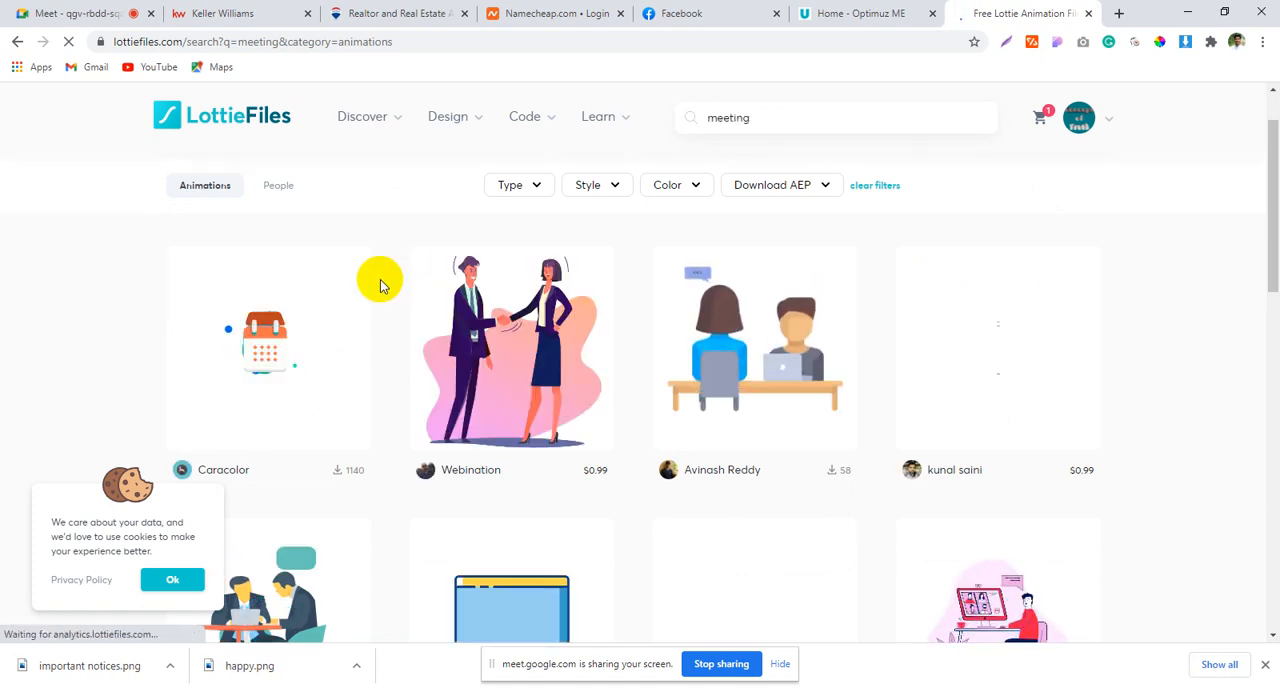
scroll(399, 302, down, 1)
scroll(401, 302, down, 2)
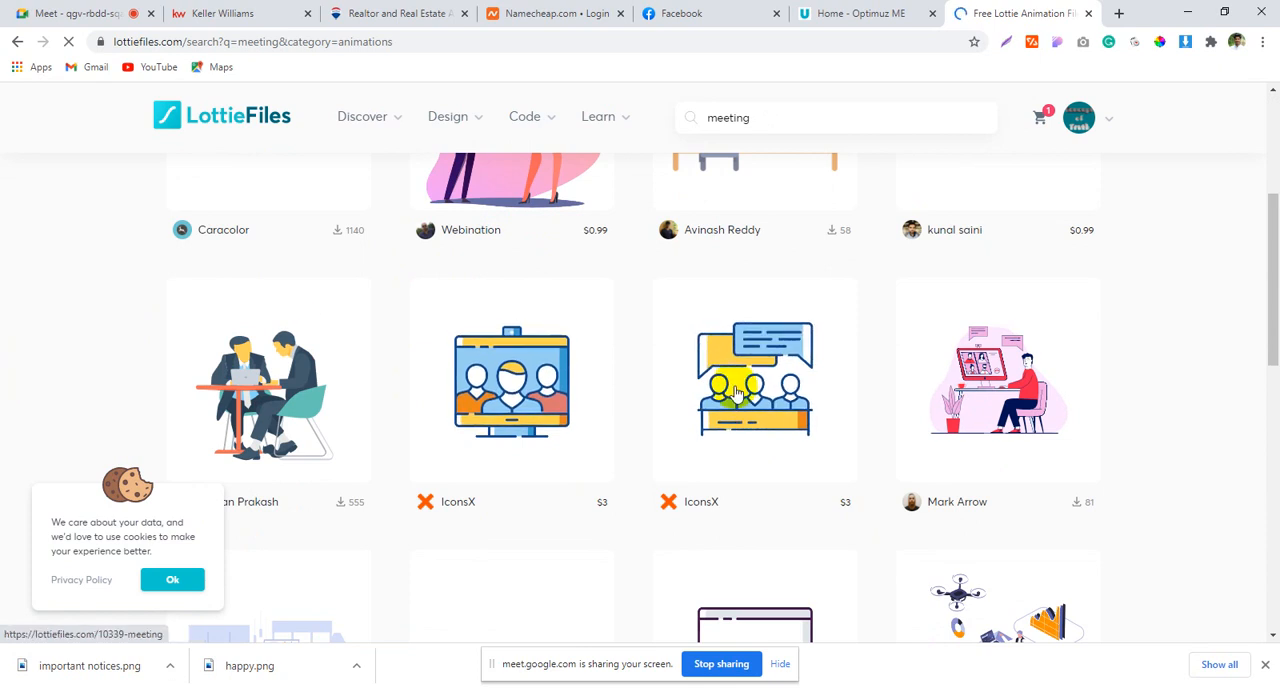
scroll(735, 392, down, 2)
scroll(386, 490, down, 2)
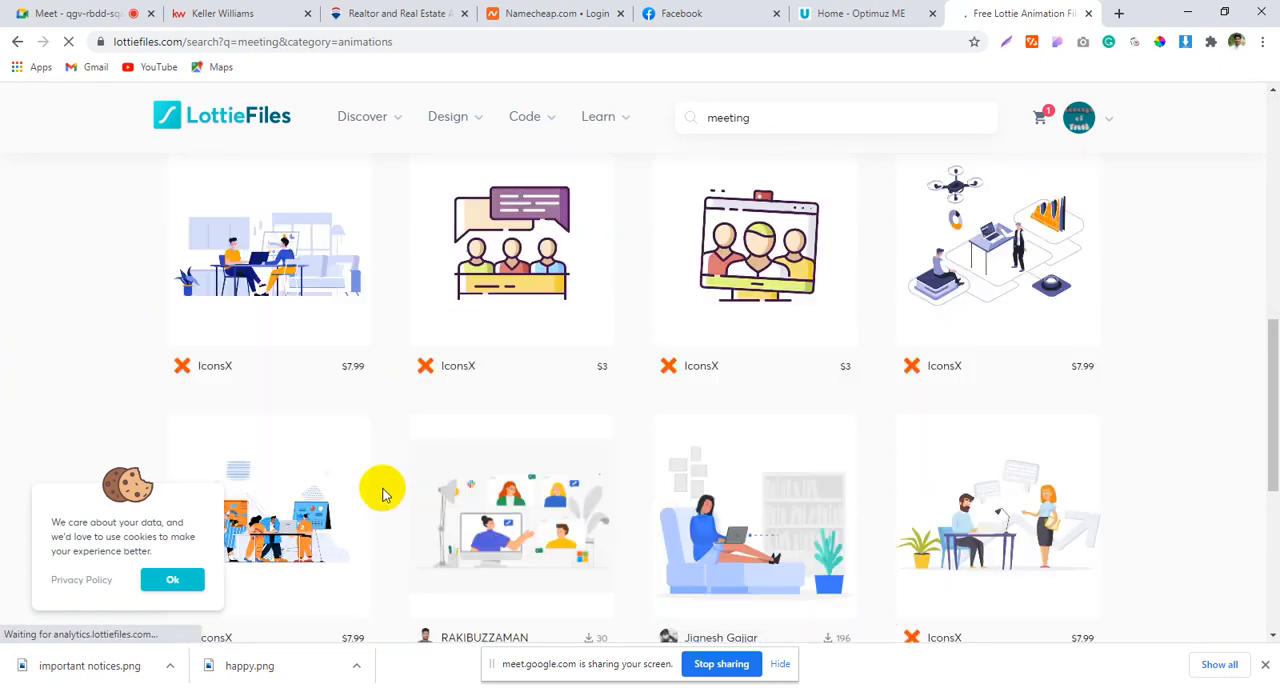
scroll(381, 482, down, 1)
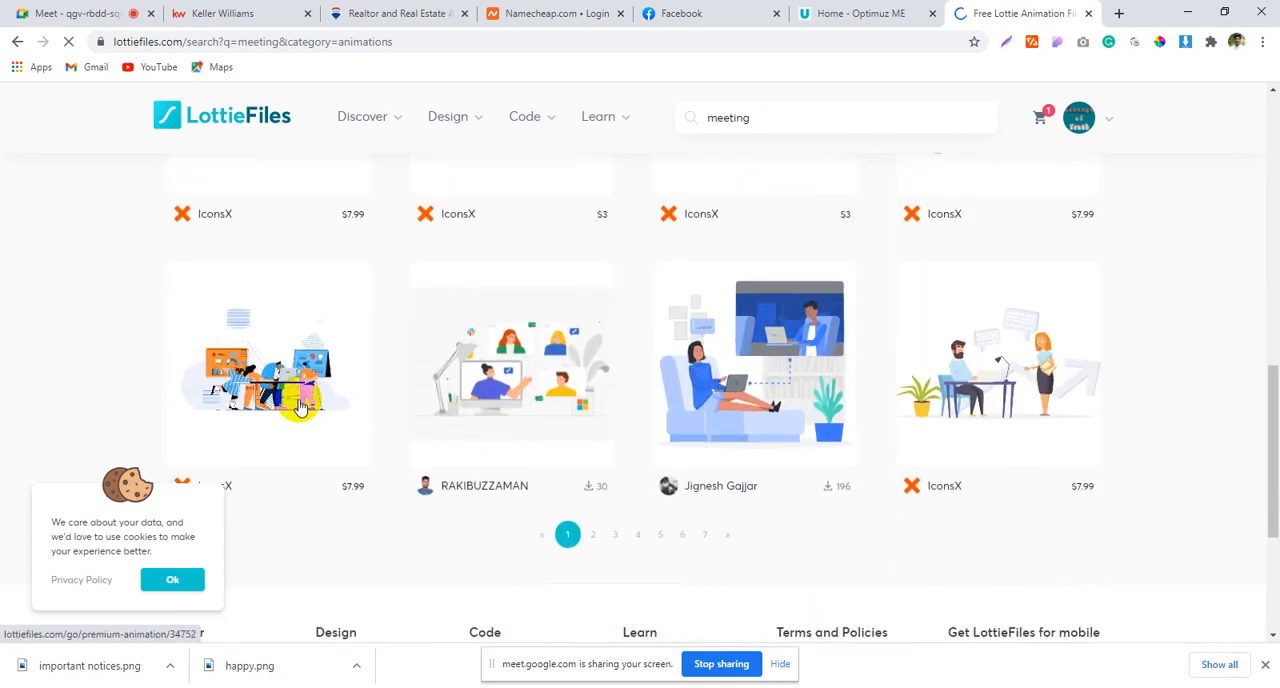
scroll(300, 425, down, 1)
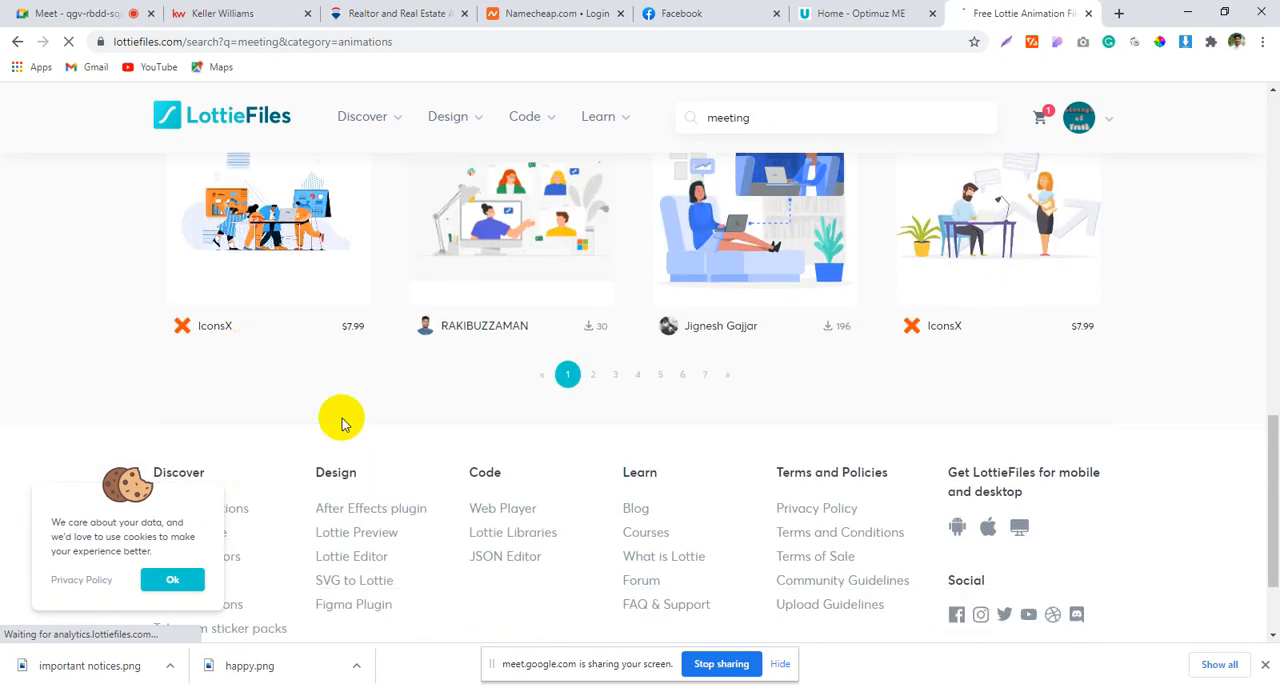
scroll(377, 443, up, 1)
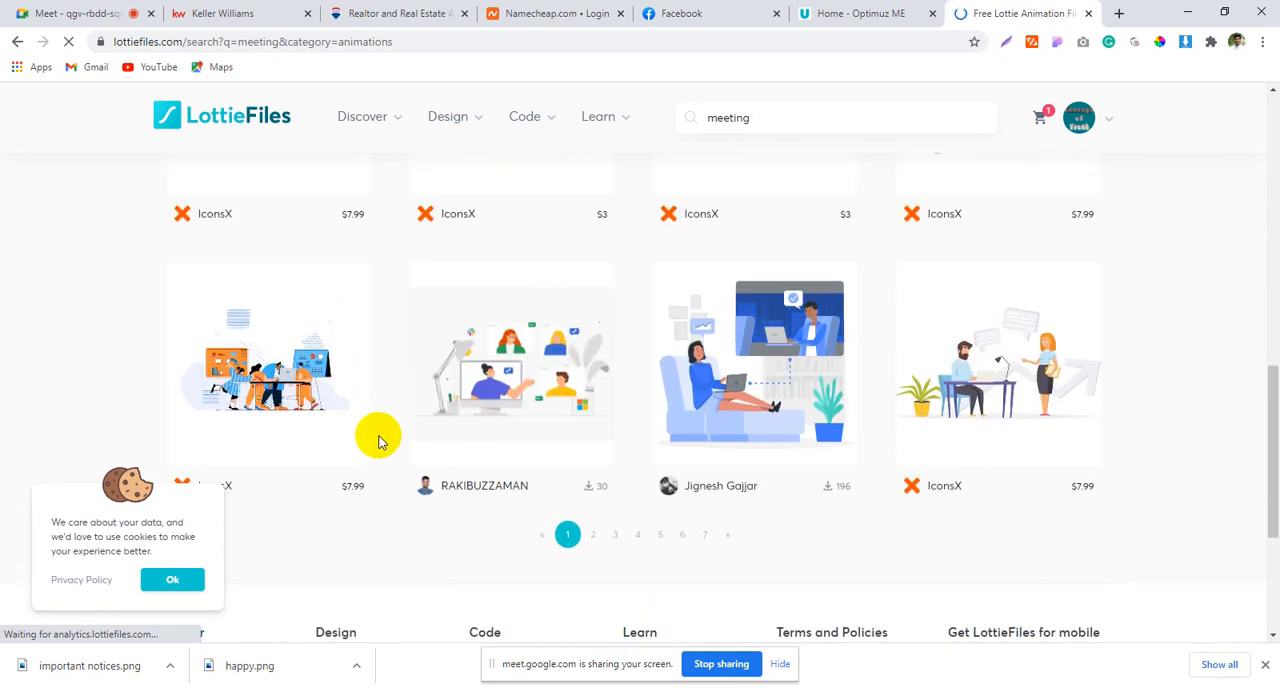
scroll(378, 440, up, 10)
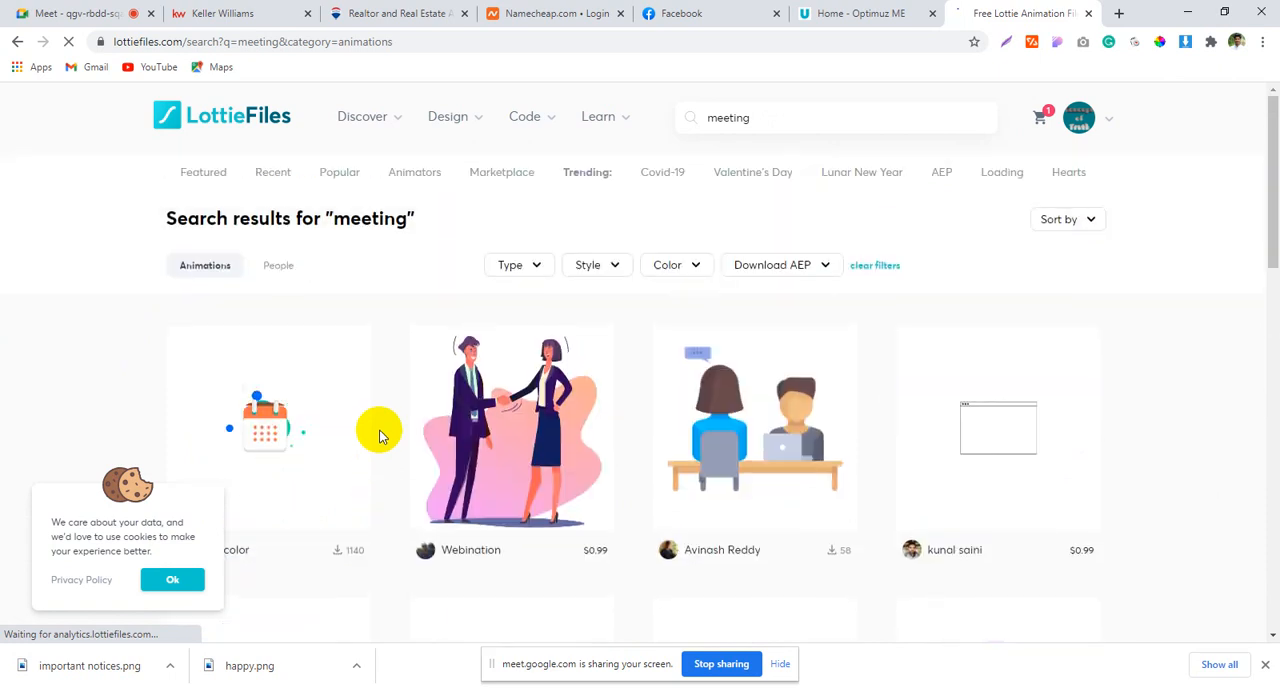
click(1085, 220)
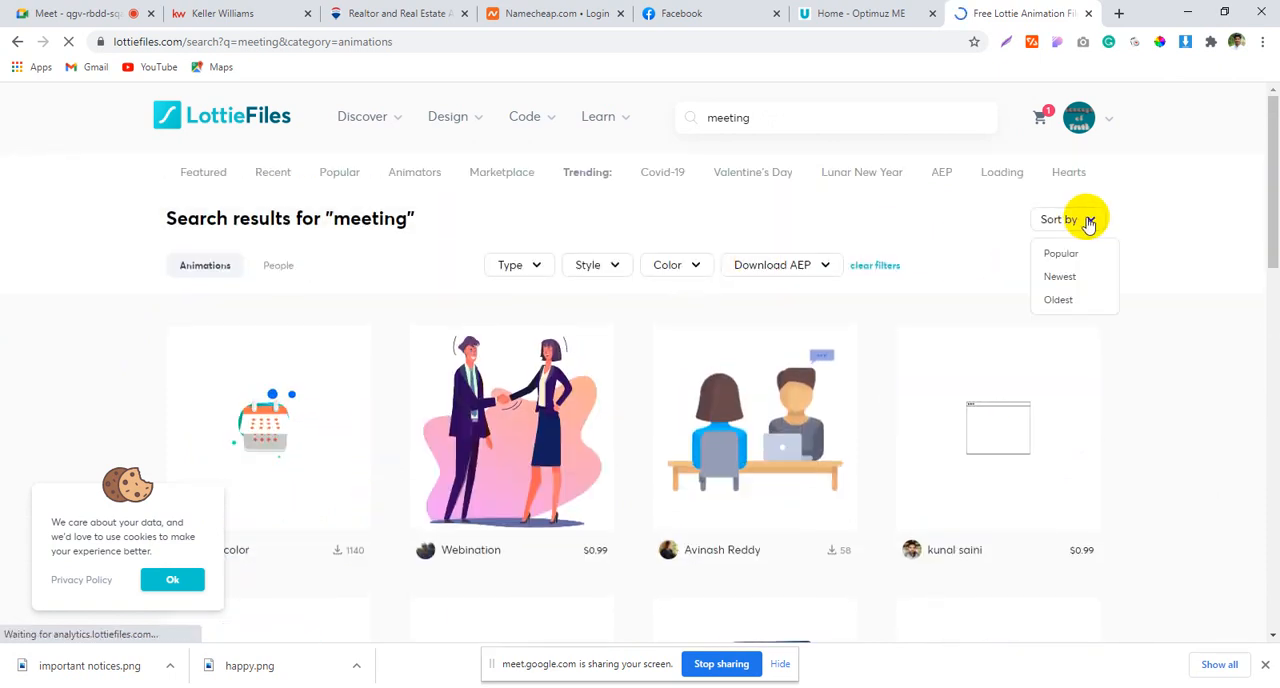
scroll(943, 237, down, 4)
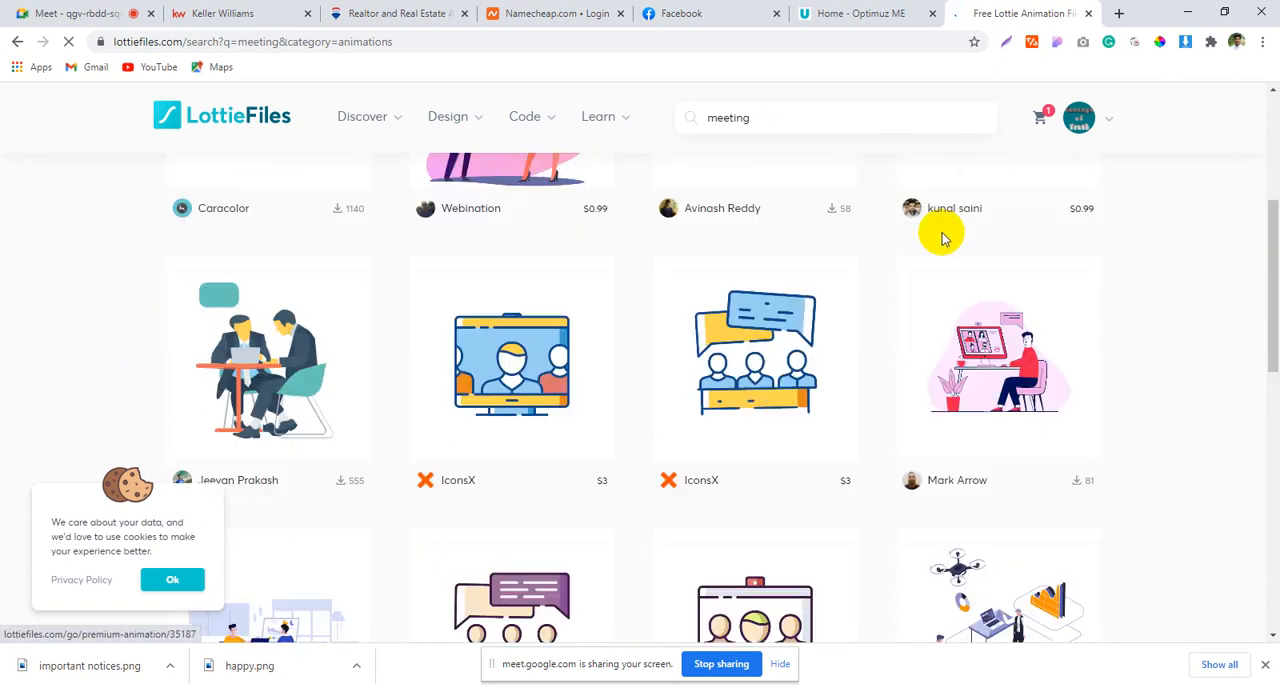
scroll(938, 245, down, 3)
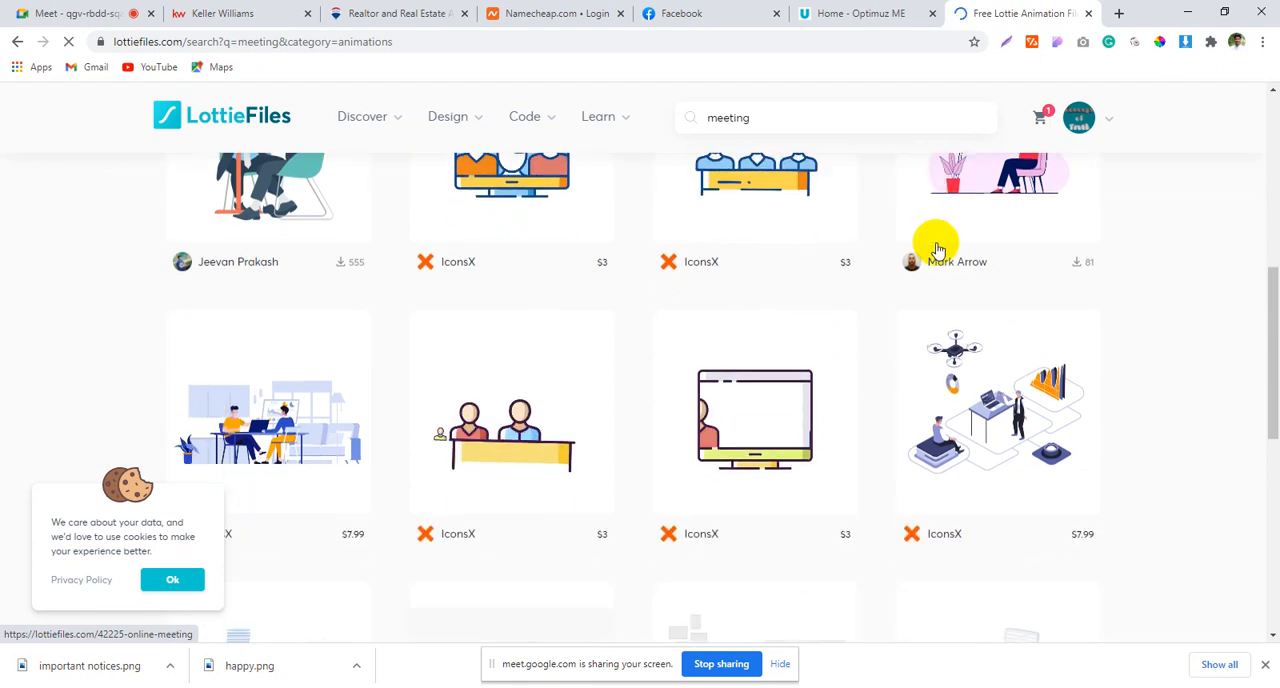
scroll(798, 480, down, 2)
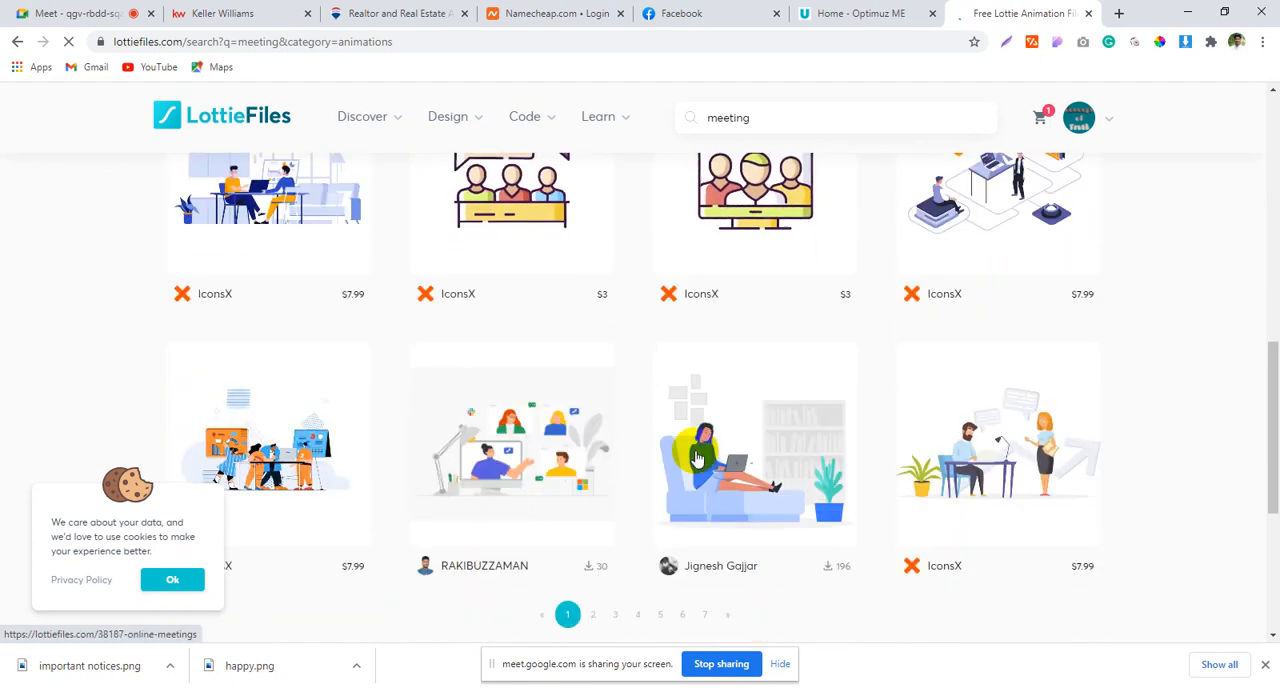
scroll(624, 470, down, 1)
scroll(850, 404, down, 1)
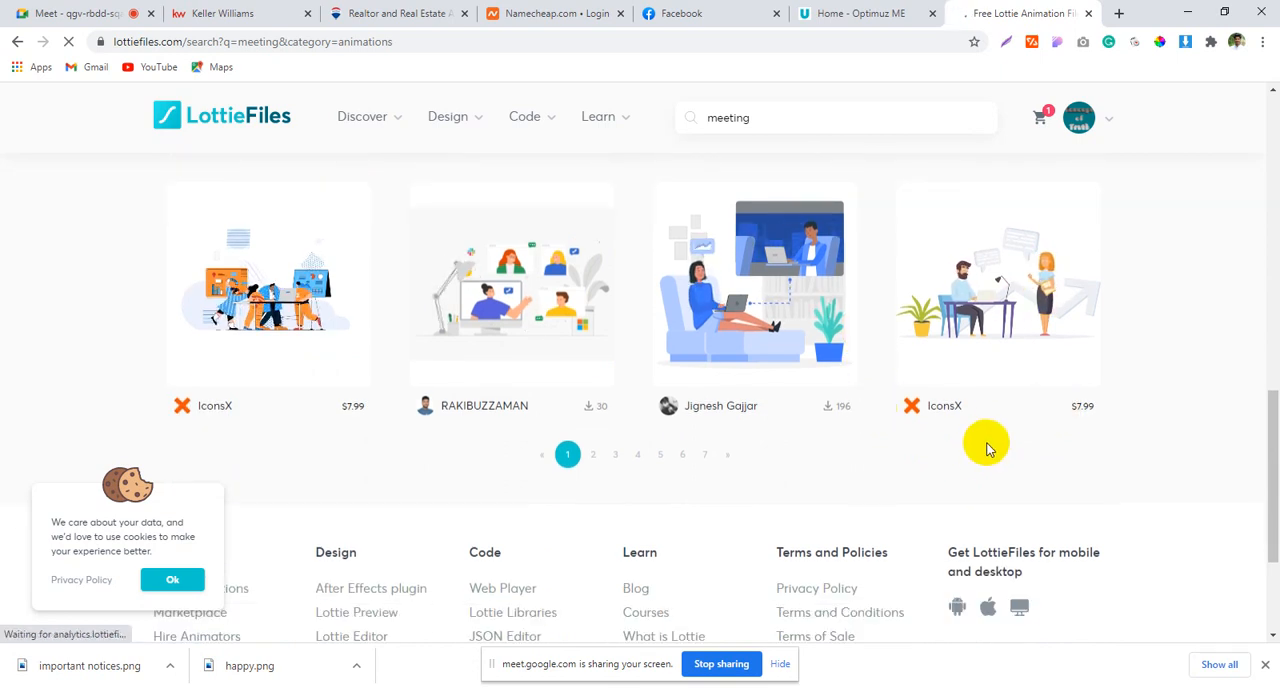
Step: Open page 2 of the "meeting" results and examine its animations
click(593, 455)
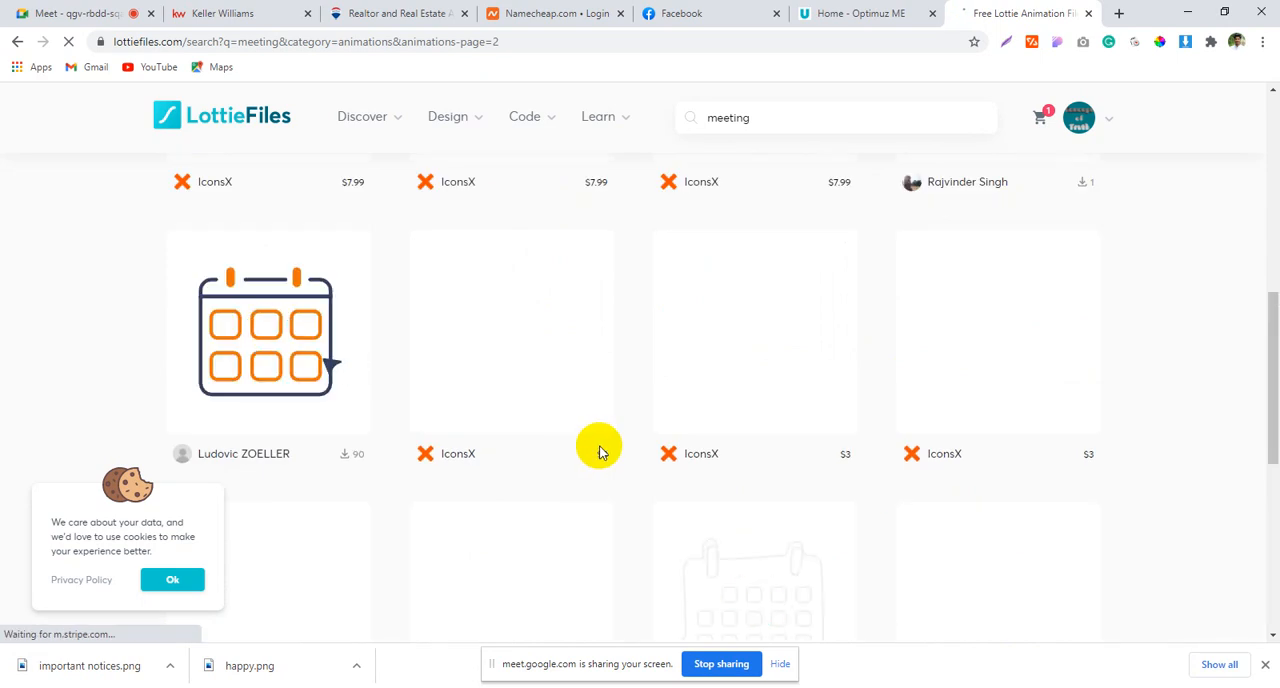
scroll(599, 452, down, 1)
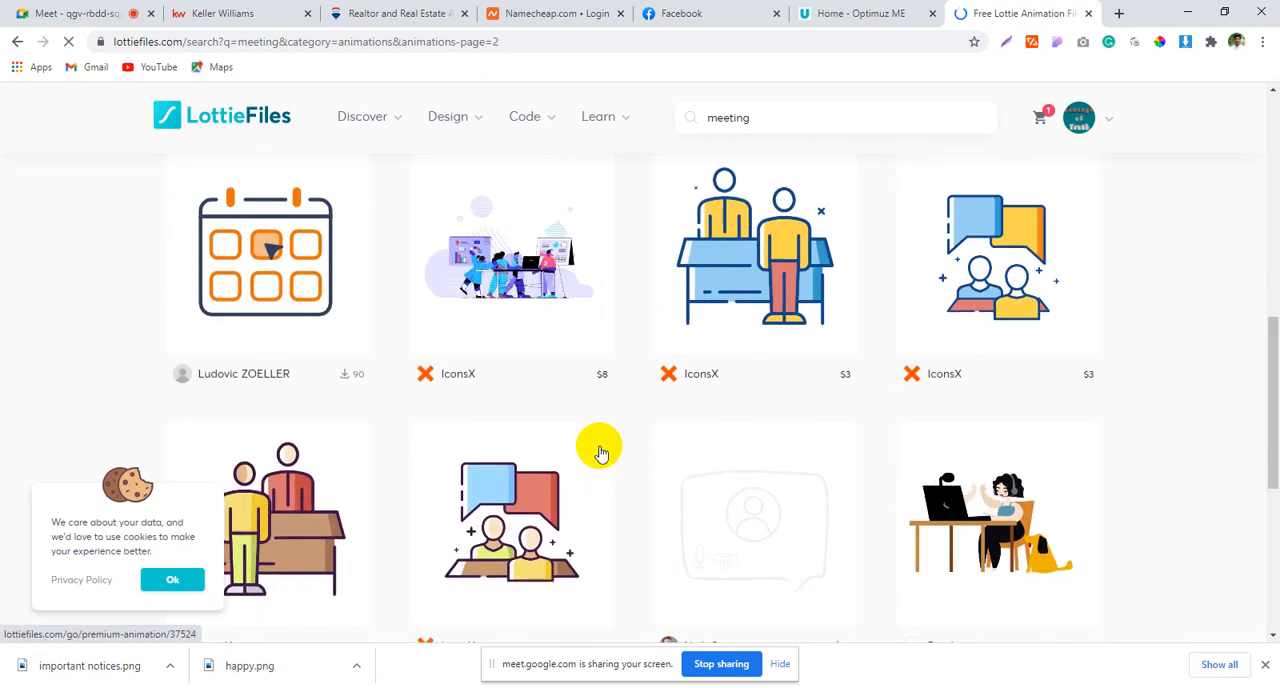
scroll(599, 452, down, 4)
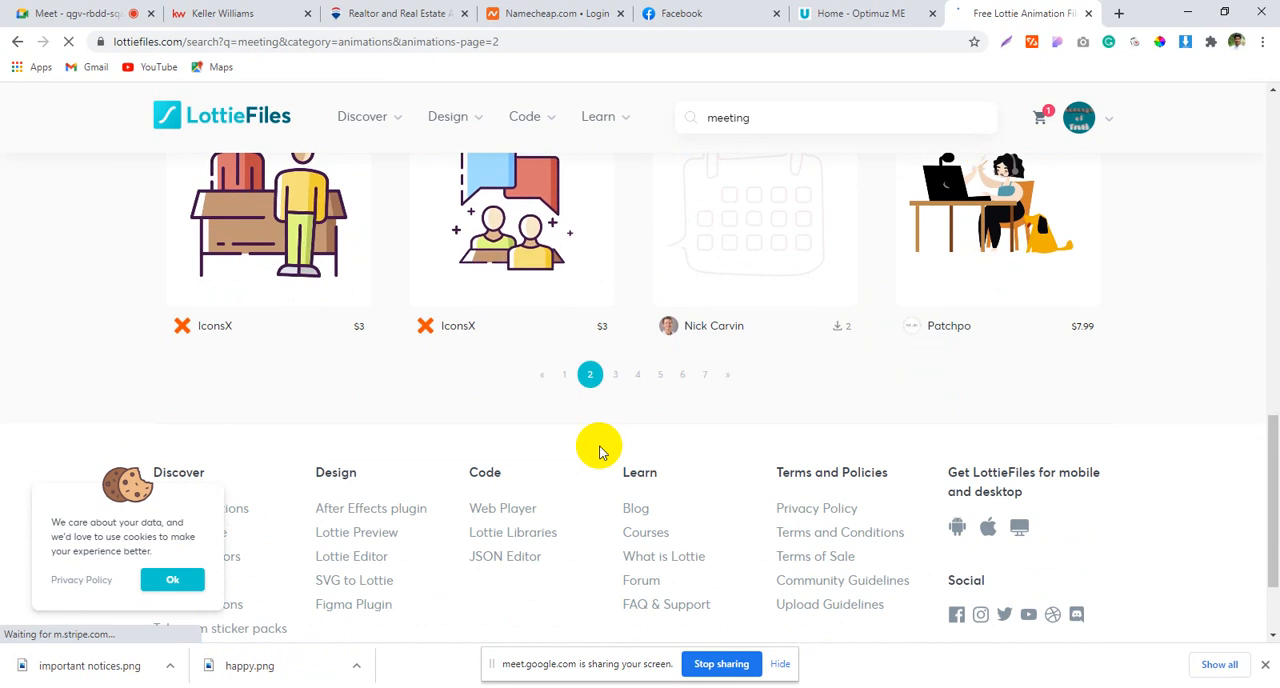
scroll(600, 448, up, 2)
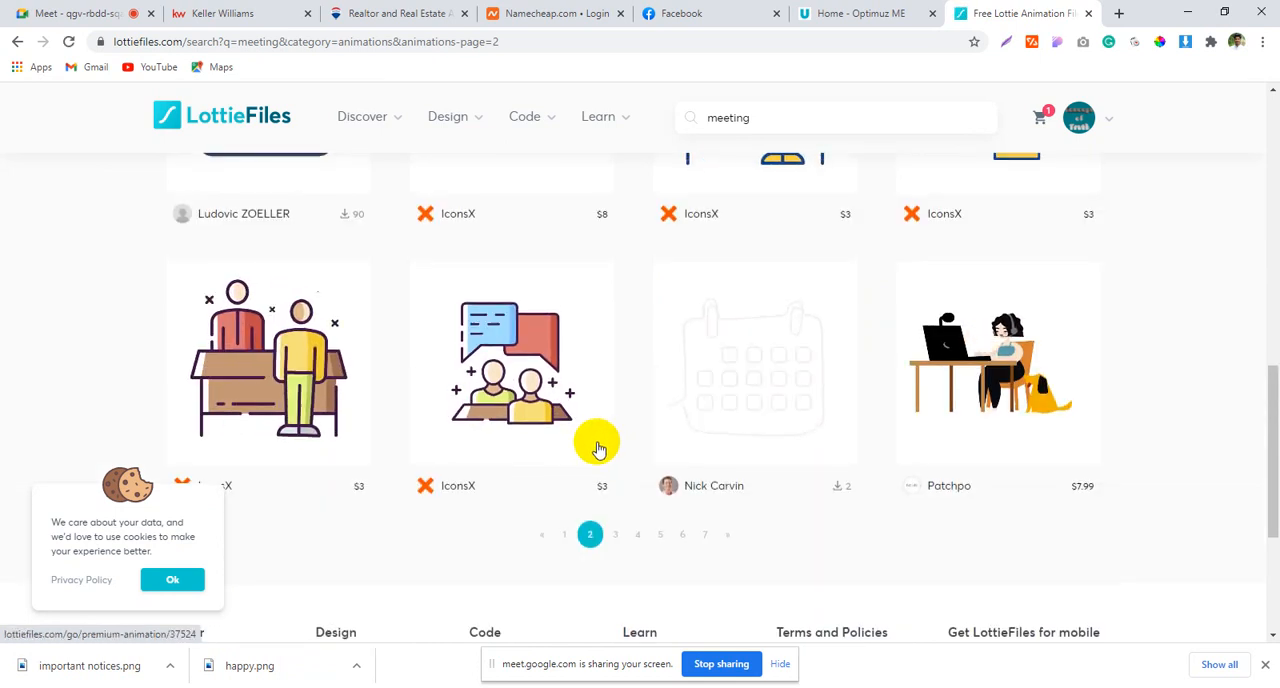
scroll(597, 452, down, 4)
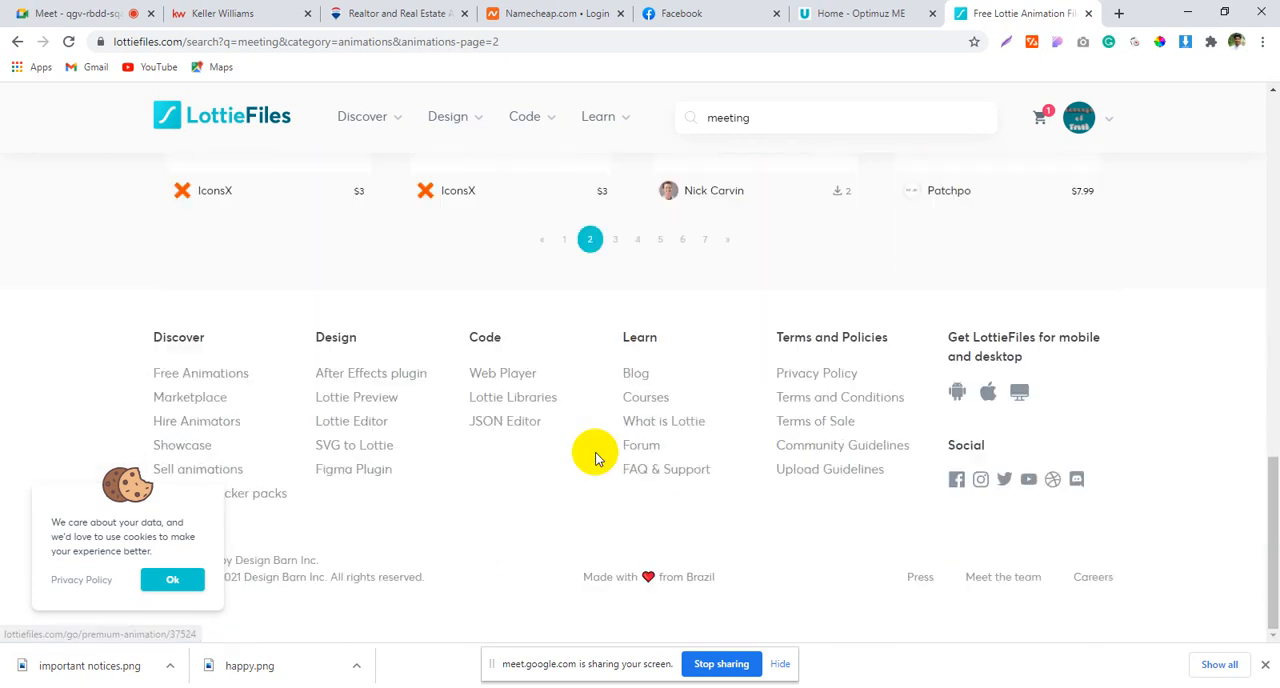
scroll(649, 477, up, 3)
Step: Open page 3 of the "meeting" results and compare its animations for the hero section
click(614, 479)
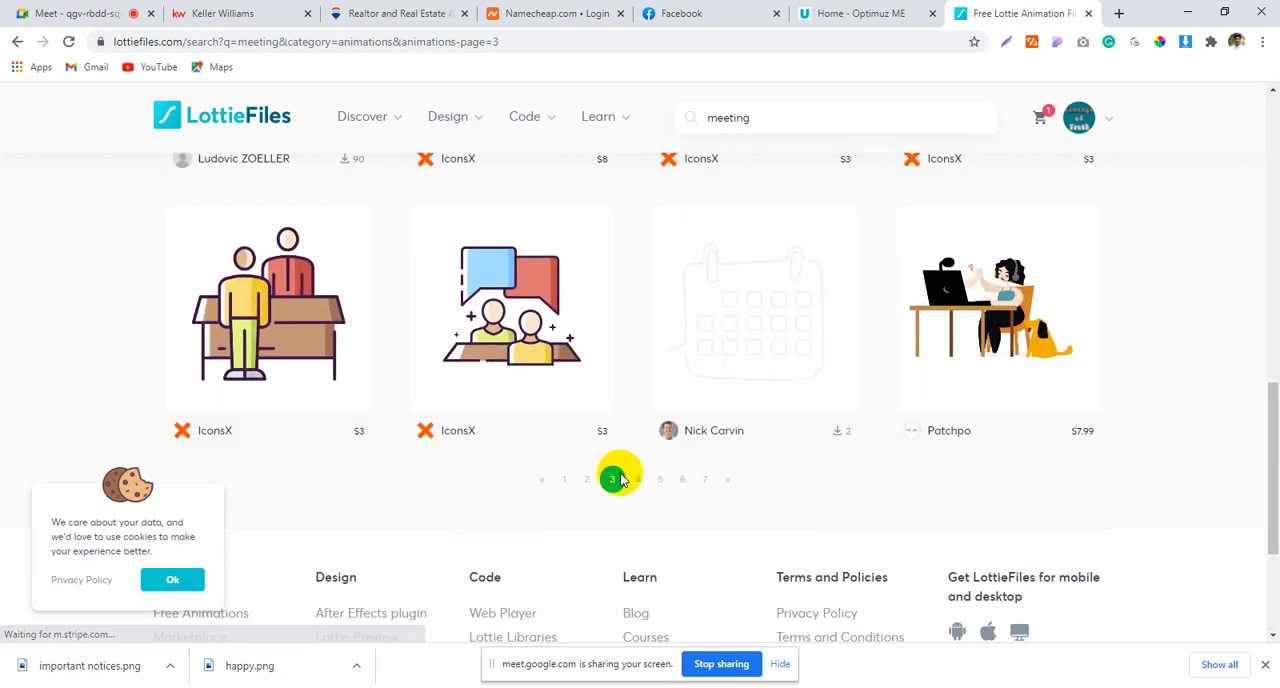
scroll(920, 346, up, 3)
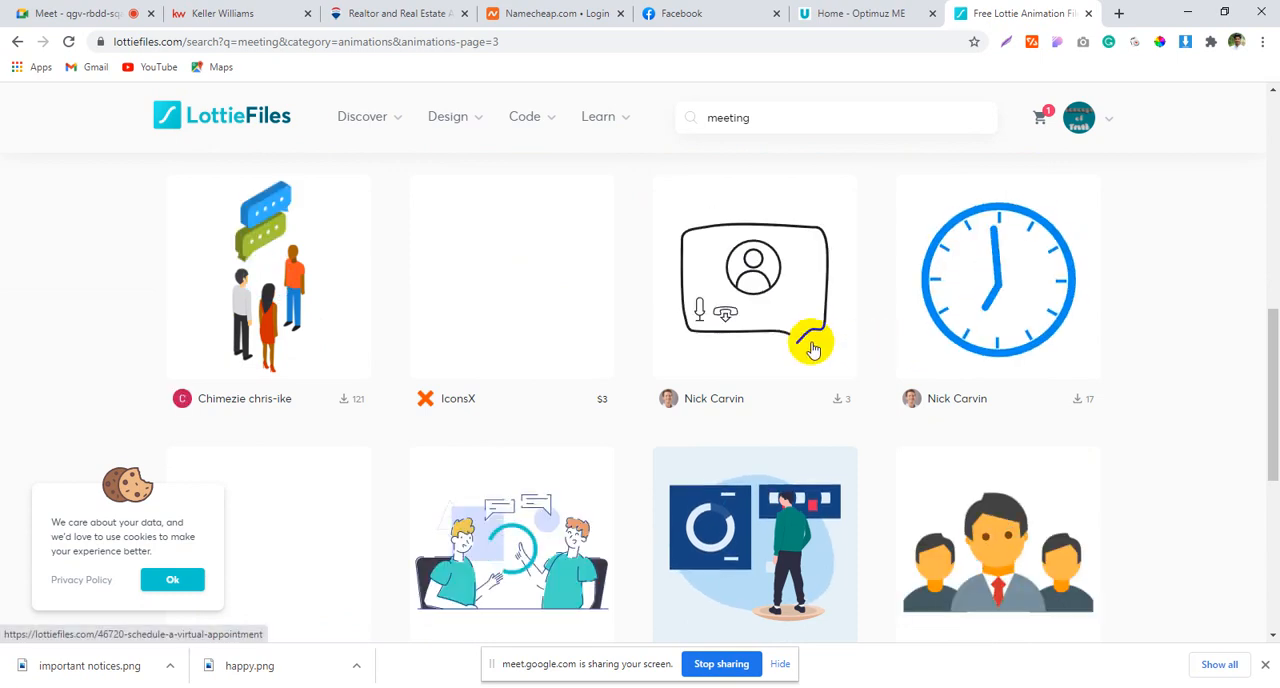
scroll(828, 331, down, 3)
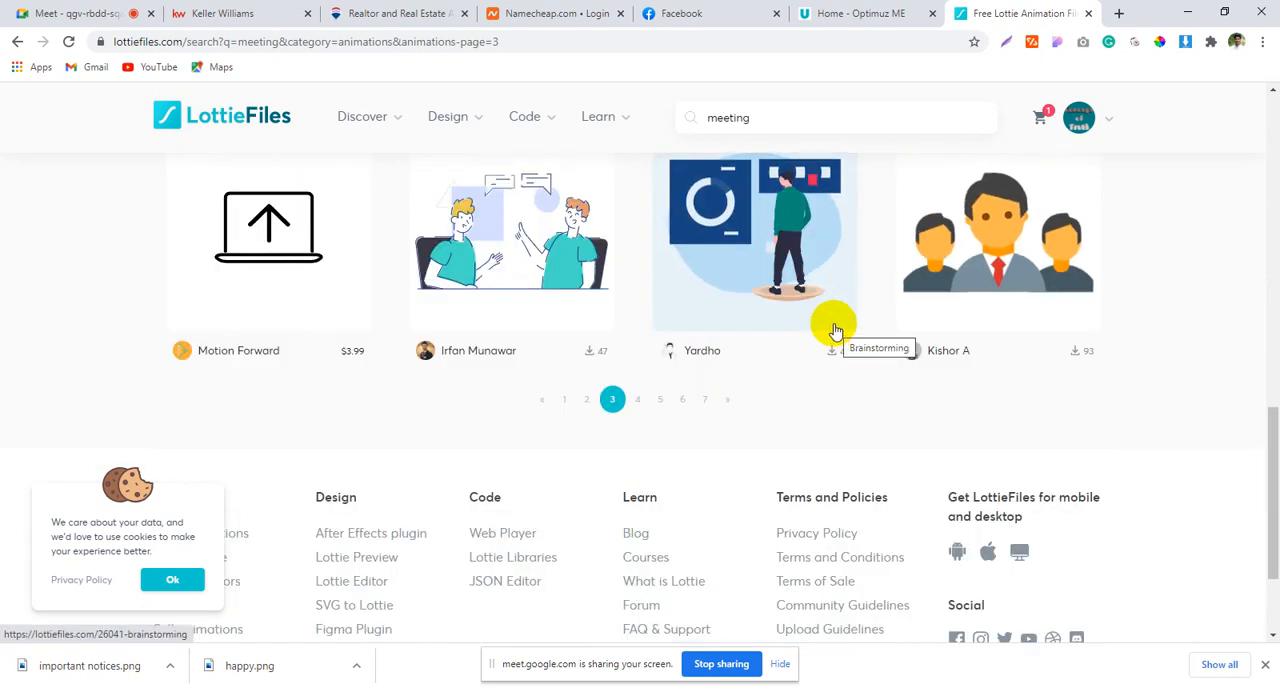
scroll(831, 325, up, 5)
scroll(834, 323, down, 3)
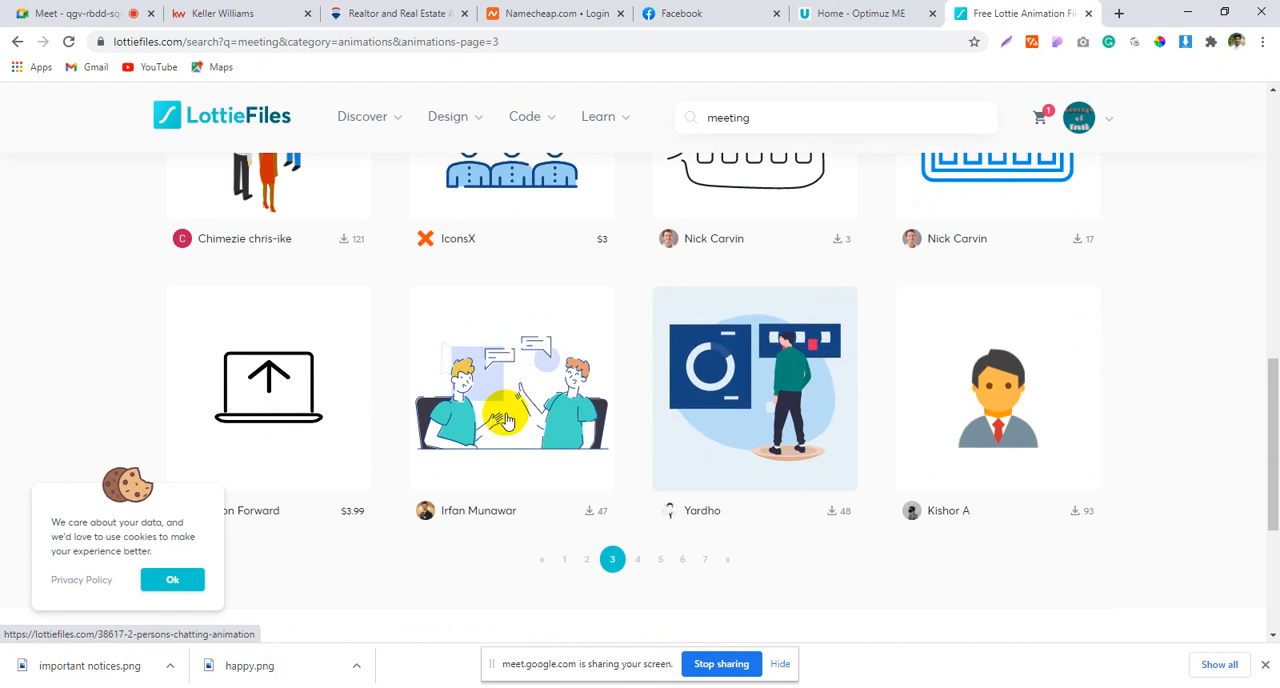
scroll(1266, 394, up, 3)
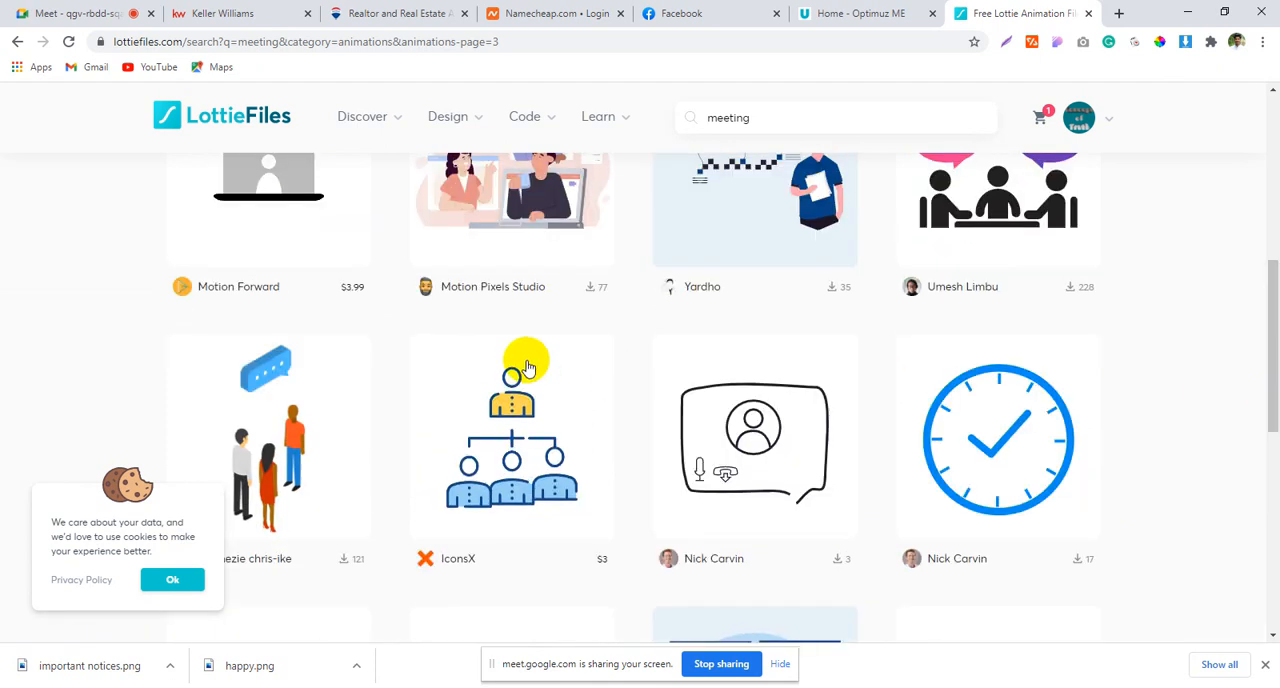
scroll(529, 360, up, 5)
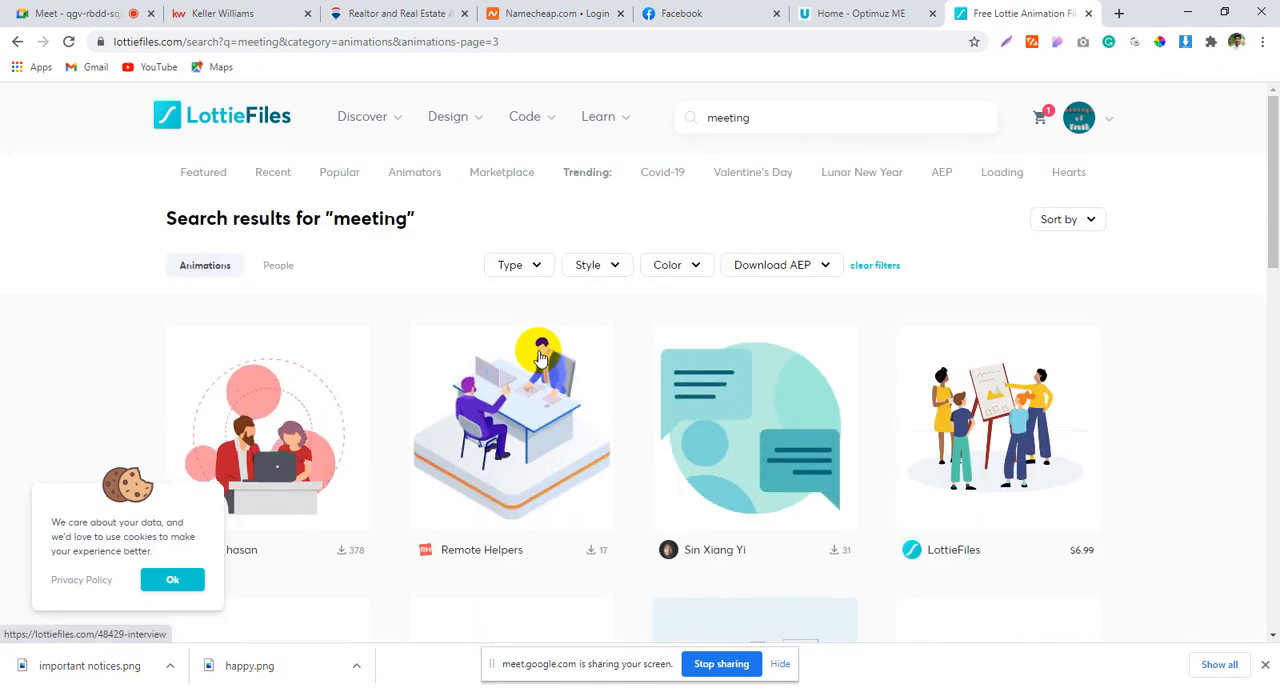
scroll(540, 357, down, 10)
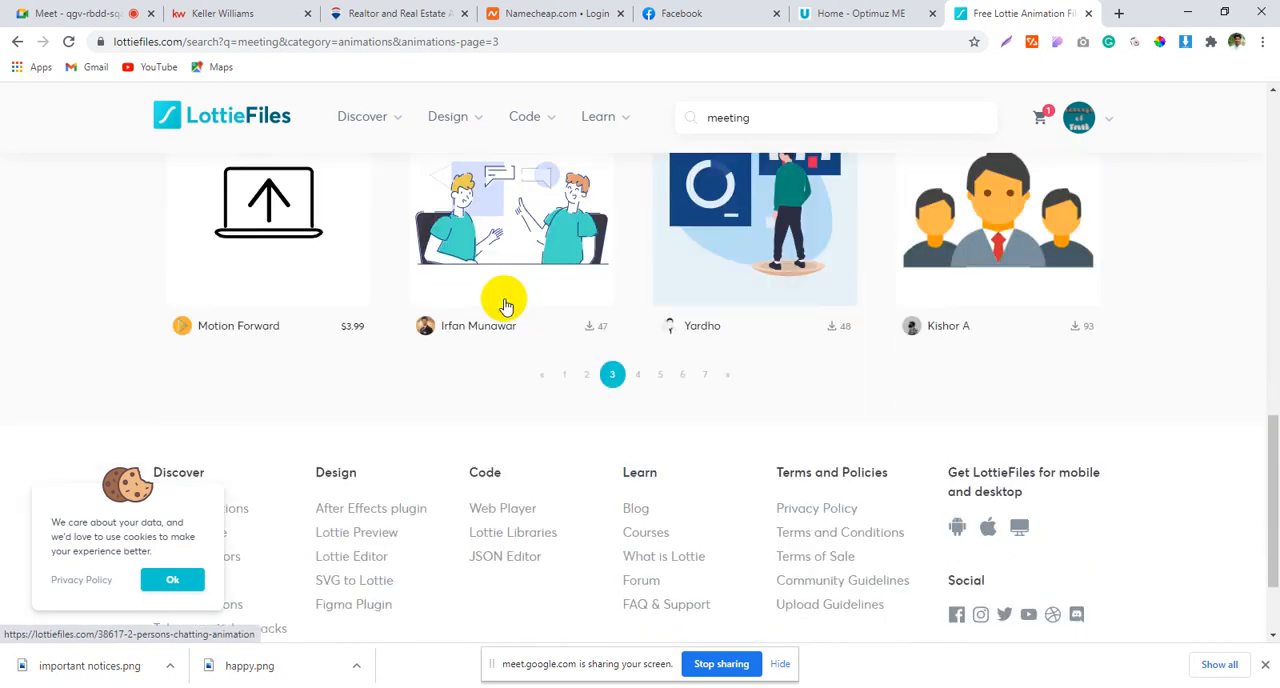
Step: Download the "2 persons chatting Animation" as Lottie JSON and place the downloaded file on the desktop
click(511, 263)
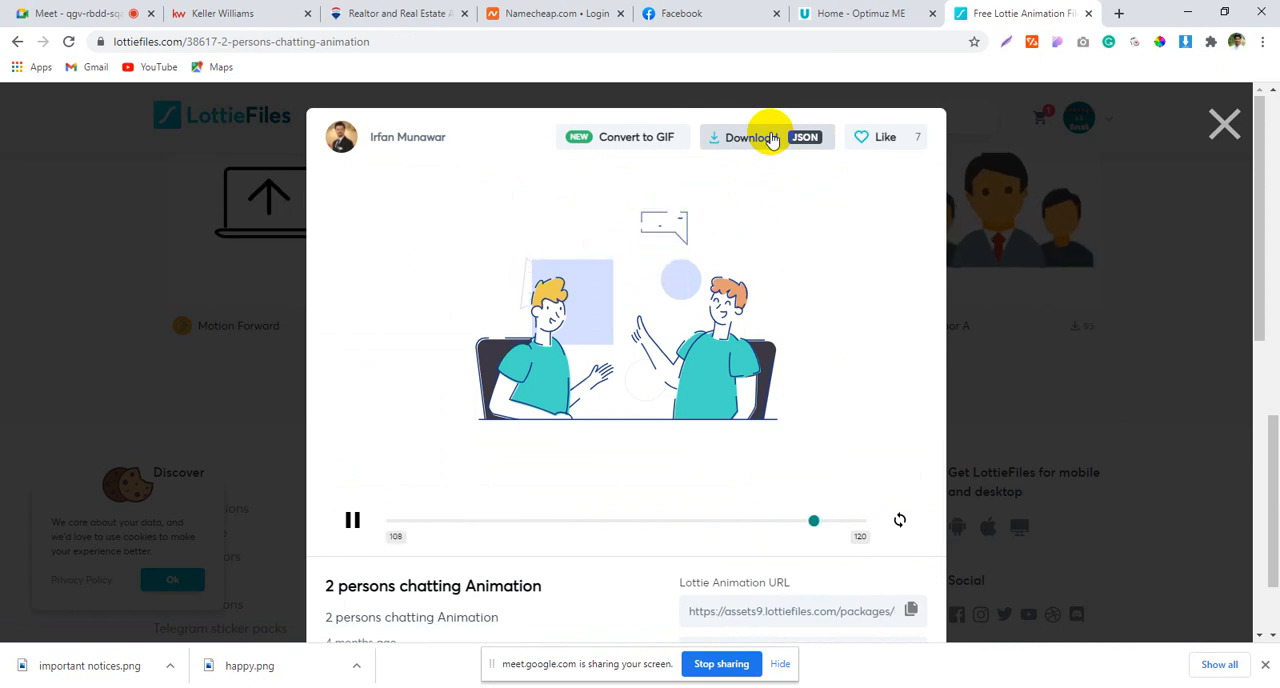
click(771, 140)
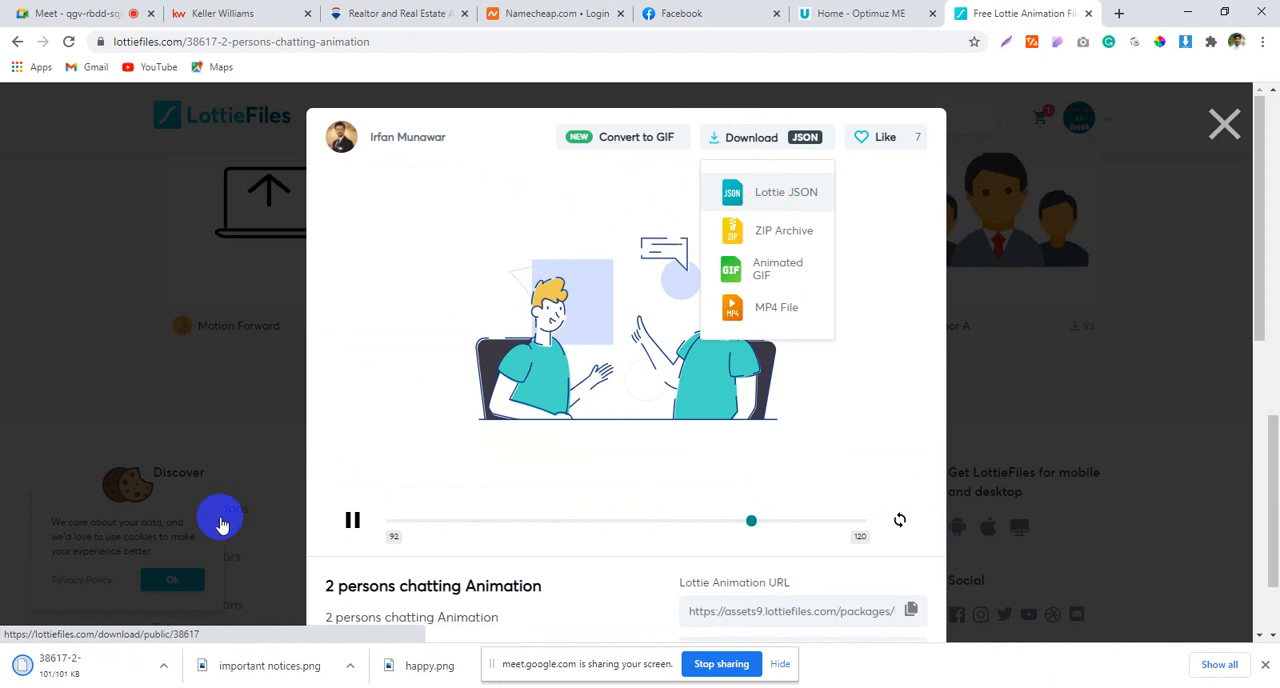
drag(90, 666, 830, 266)
drag(774, 85, 773, 80)
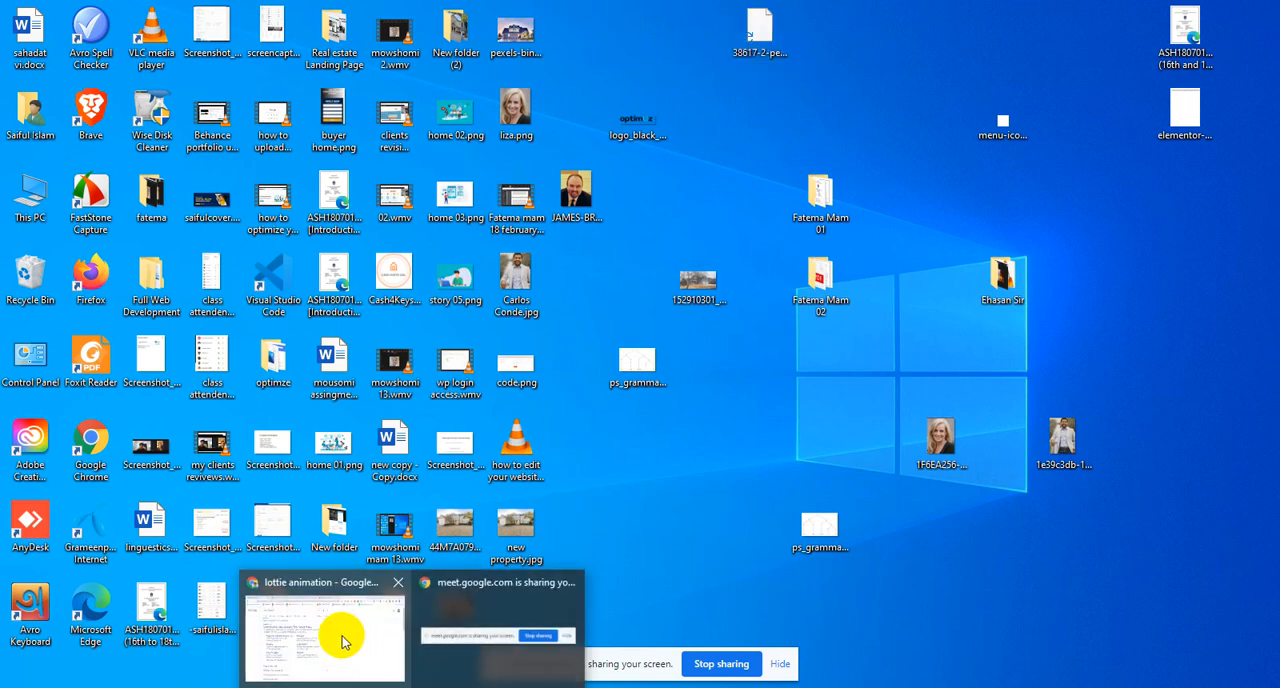
Step: Return to the Elementor editor of the optimuz page and add a two-column section below the header
click(345, 638)
click(676, 10)
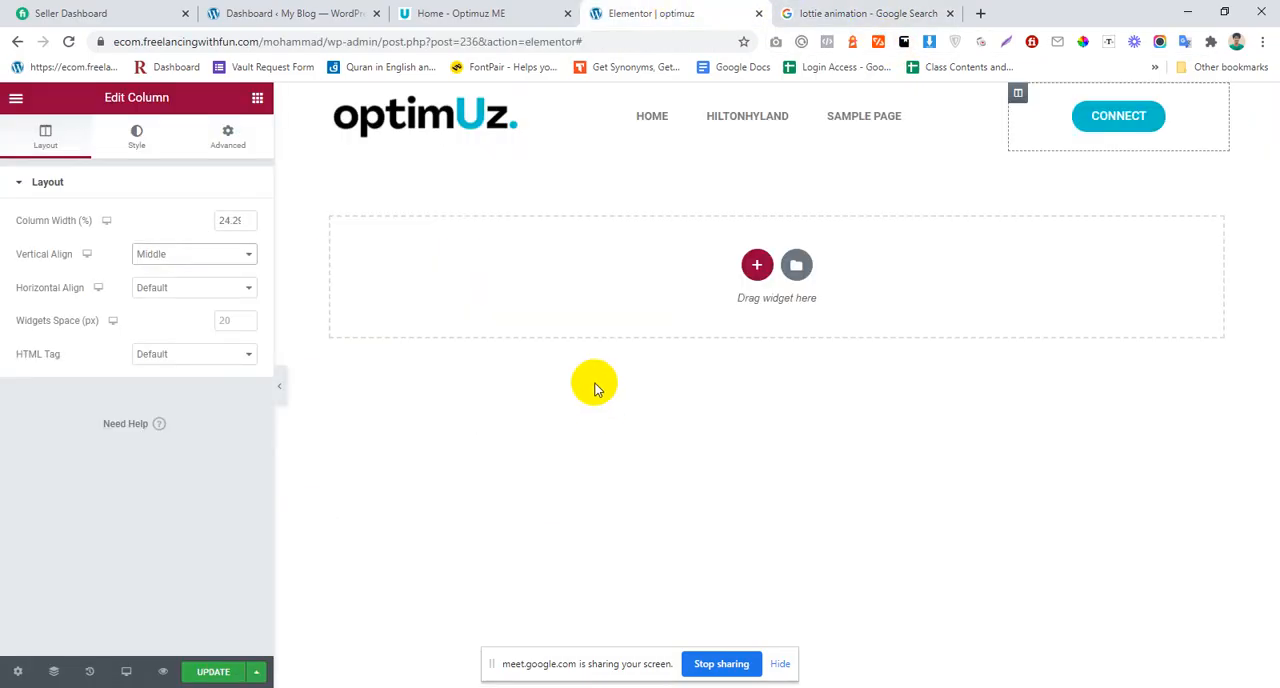
click(757, 266)
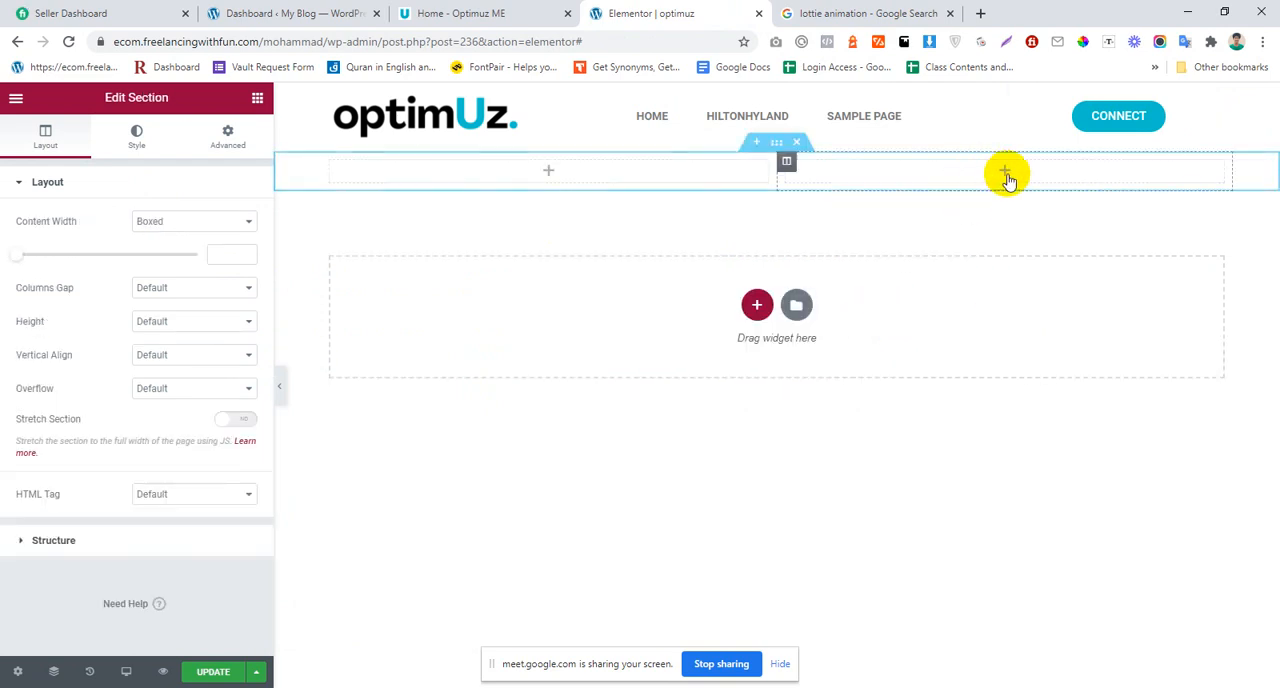
Step: Search the Elementor widget library for "lot" to find the Lottie widget
click(257, 98)
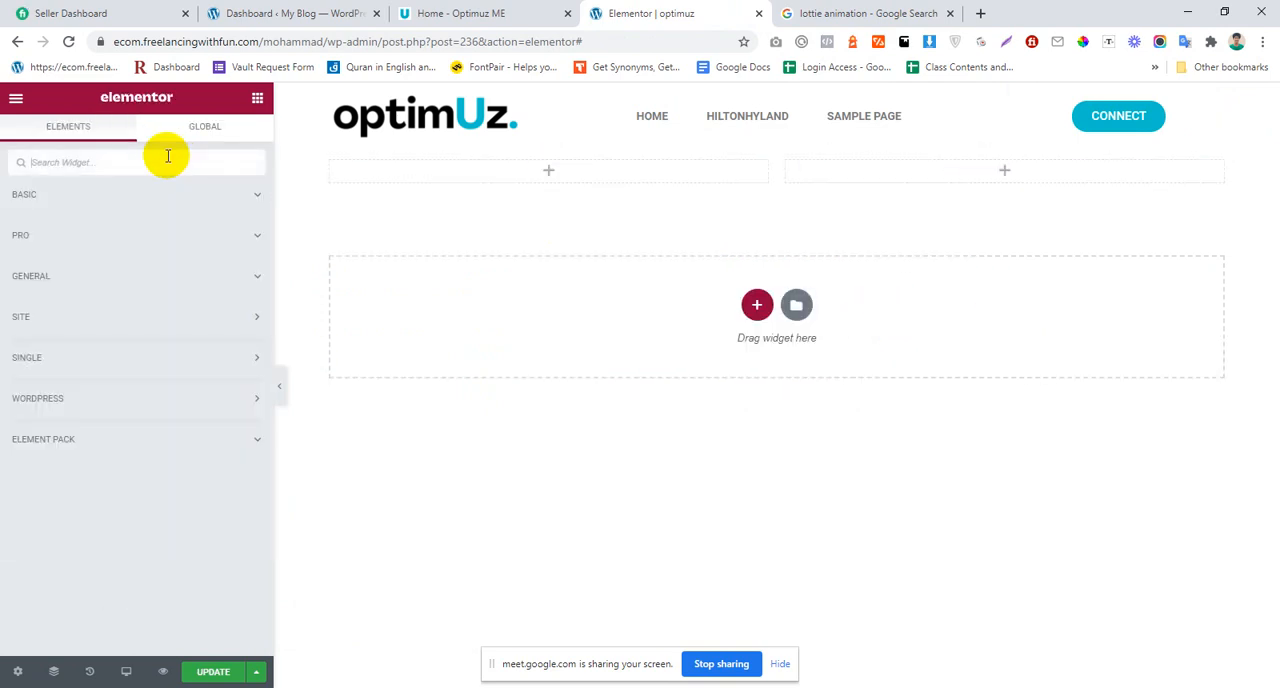
text(lo)
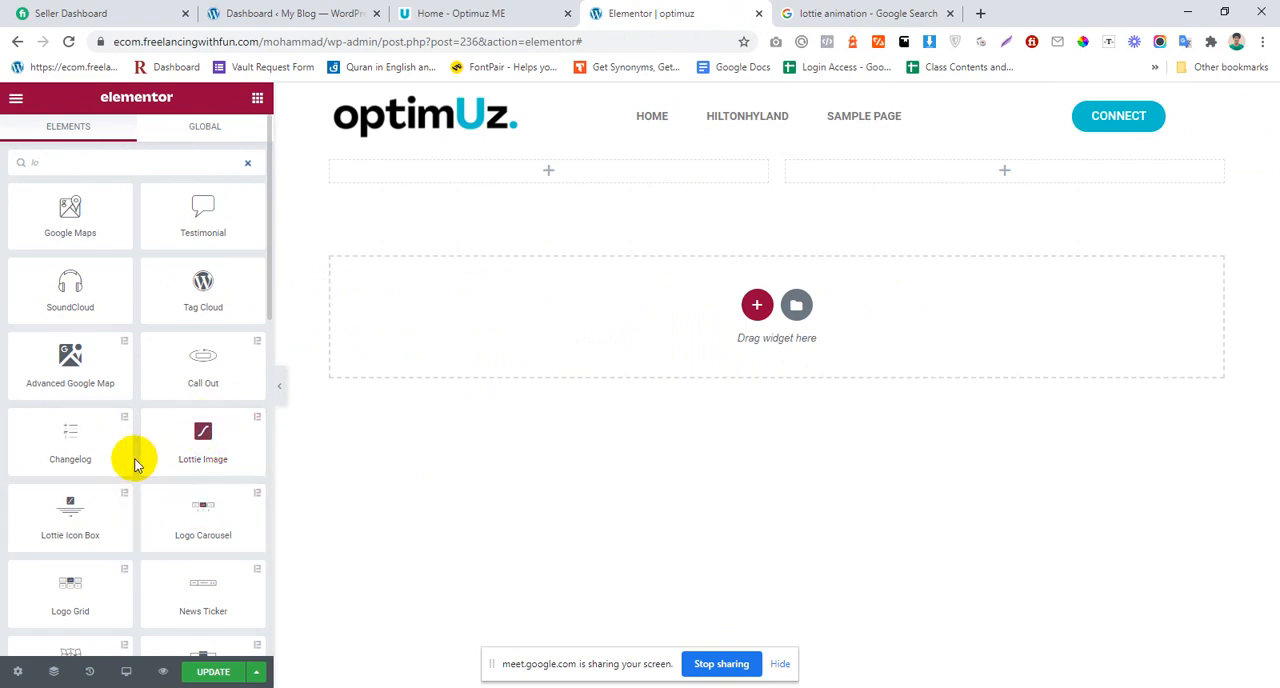
scroll(132, 459, down, 2)
scroll(131, 464, down, 3)
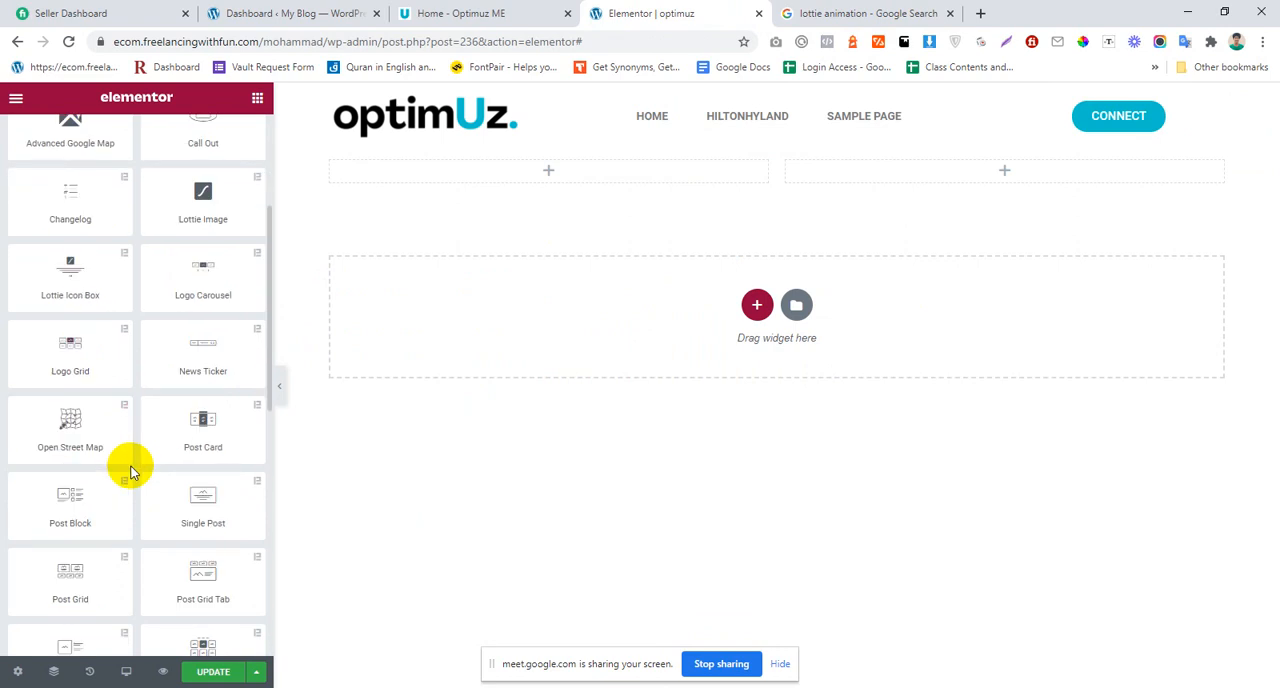
scroll(131, 466, up, 5)
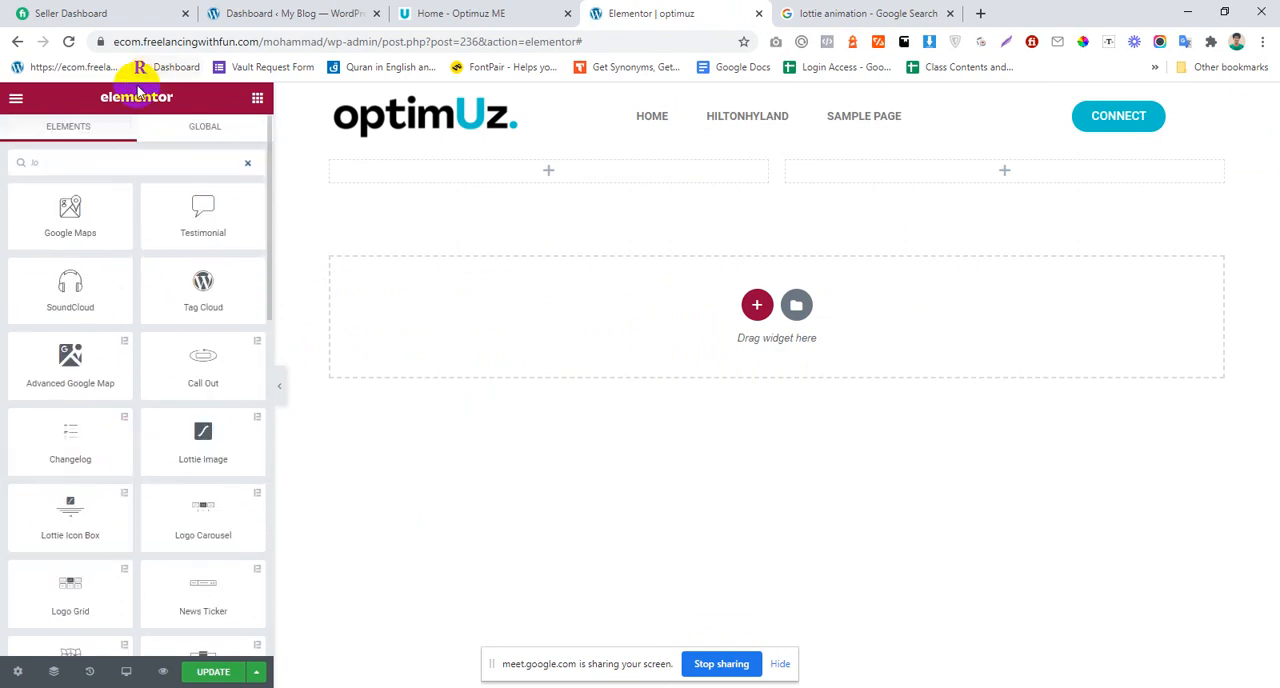
text(t)
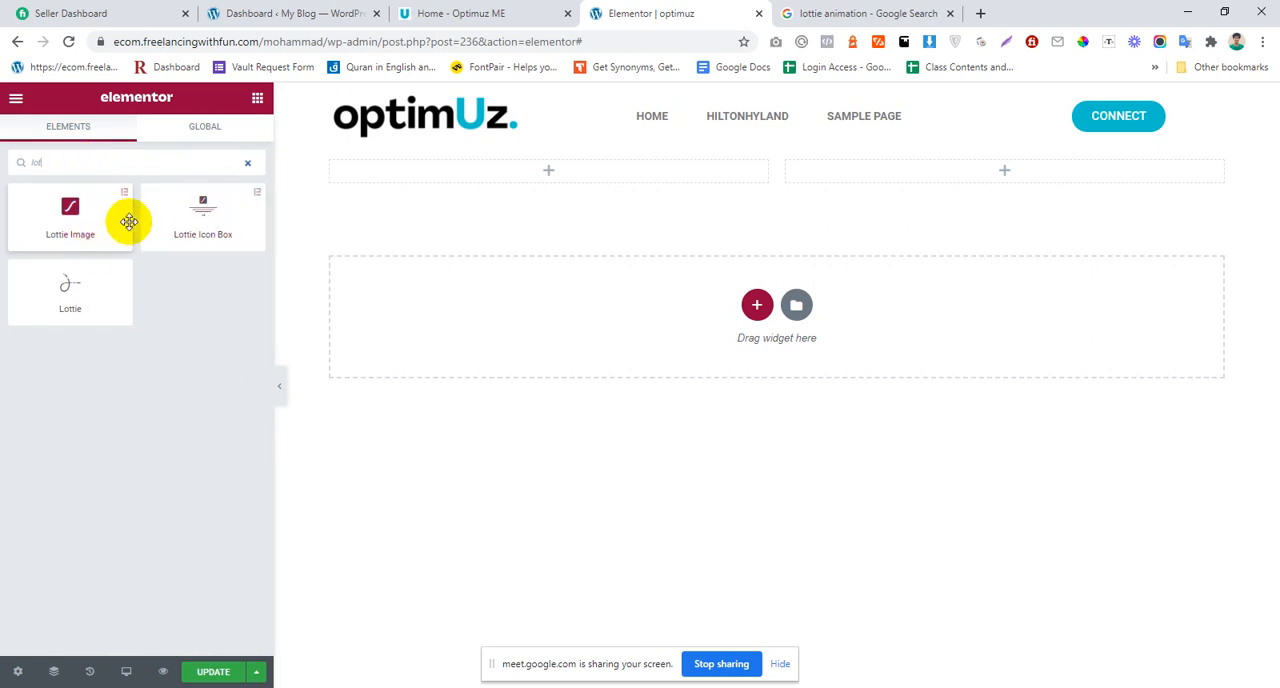
click(310, 8)
click(654, 10)
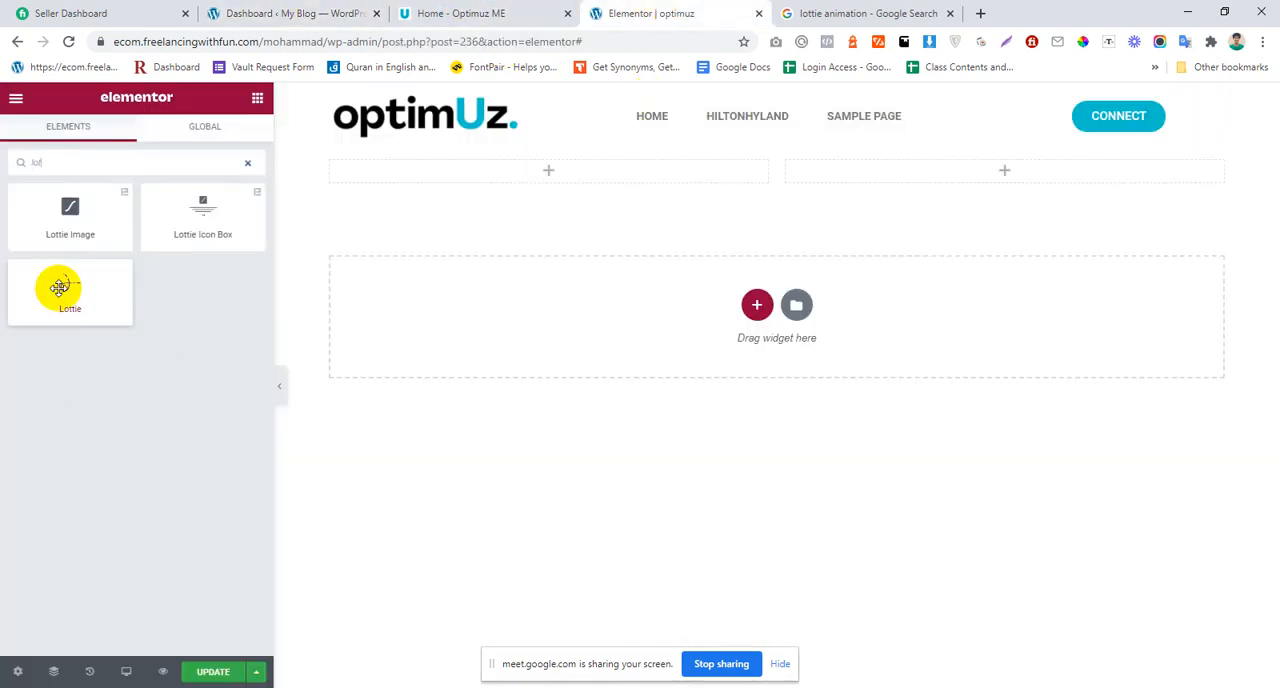
Step: Add the Lottie widget to the right column with Media File as source and open its JSON upload with unfiltered file uploads enabled
drag(59, 288, 983, 163)
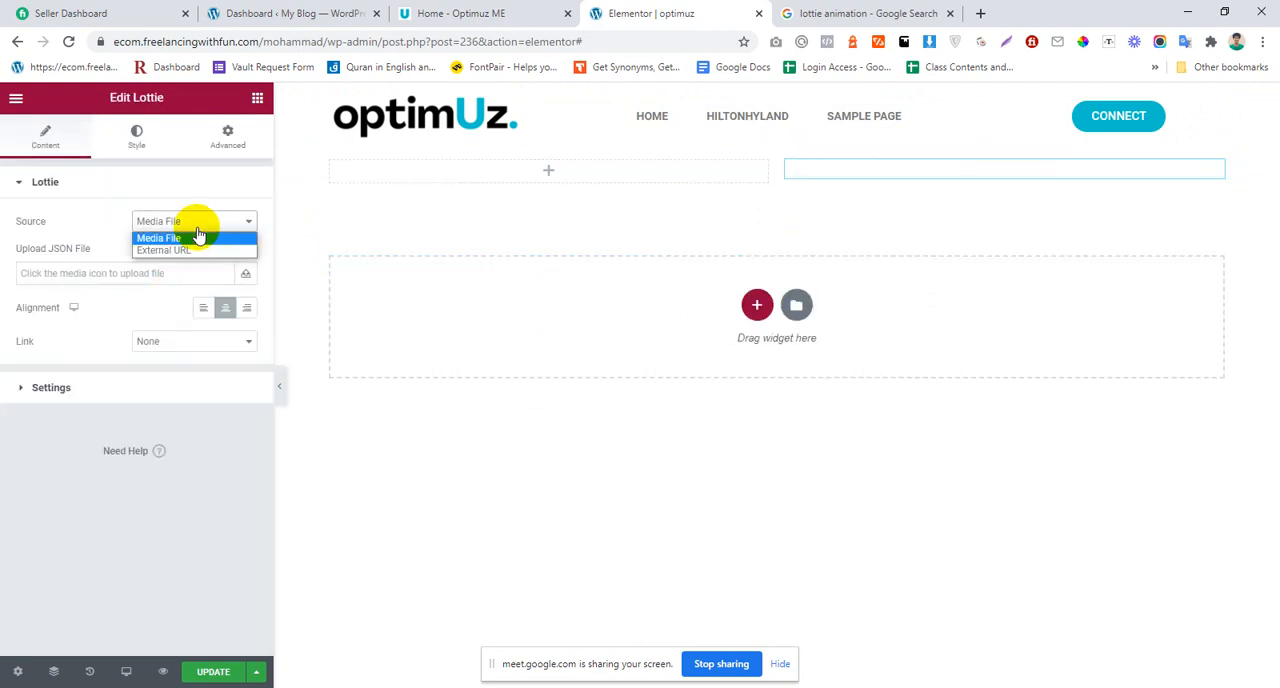
click(82, 247)
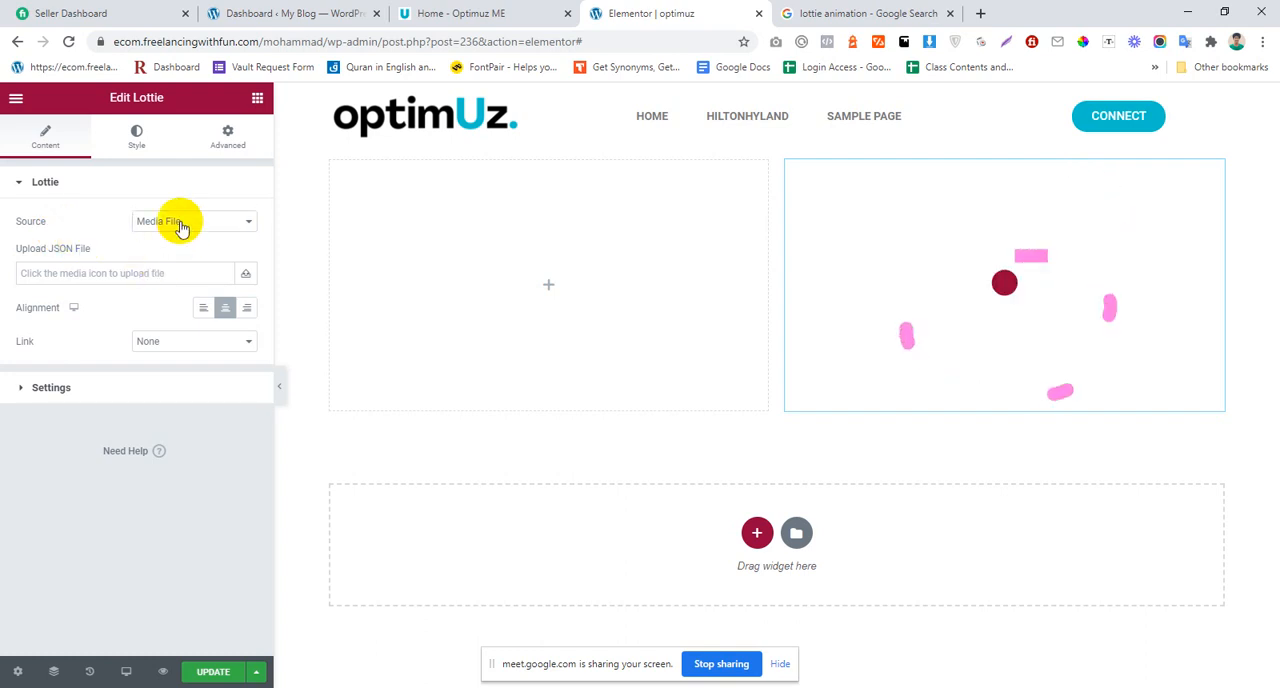
click(243, 280)
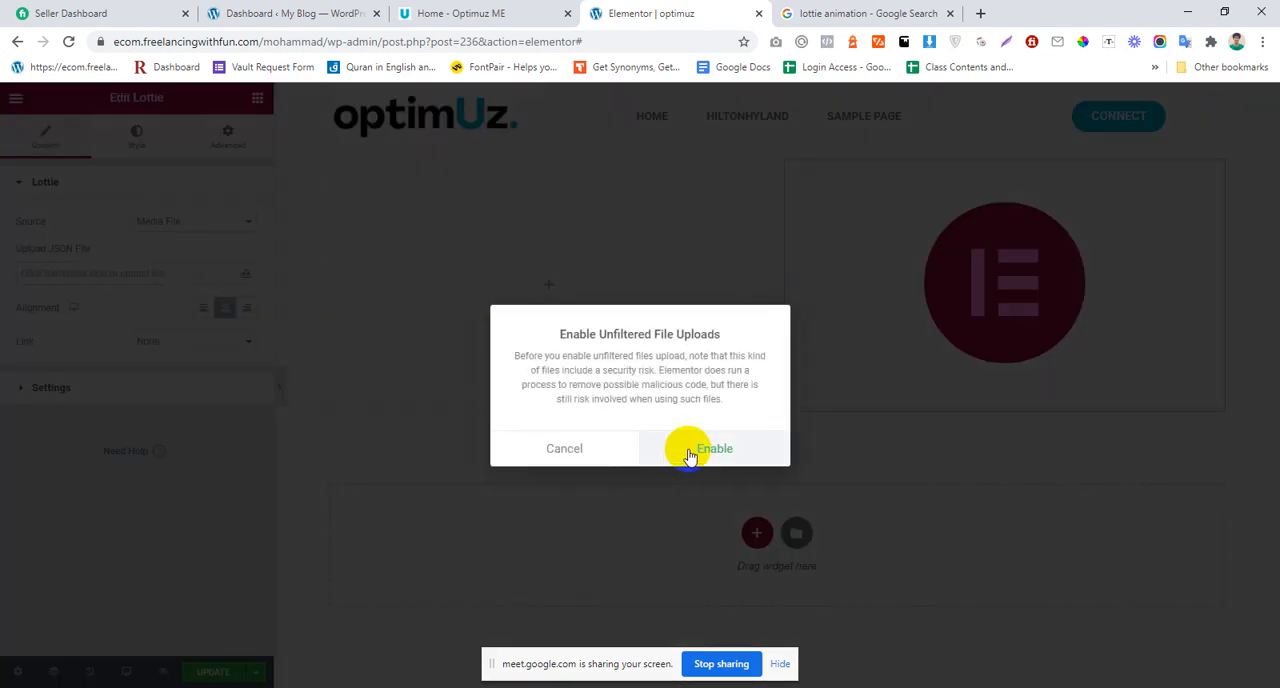
click(682, 455)
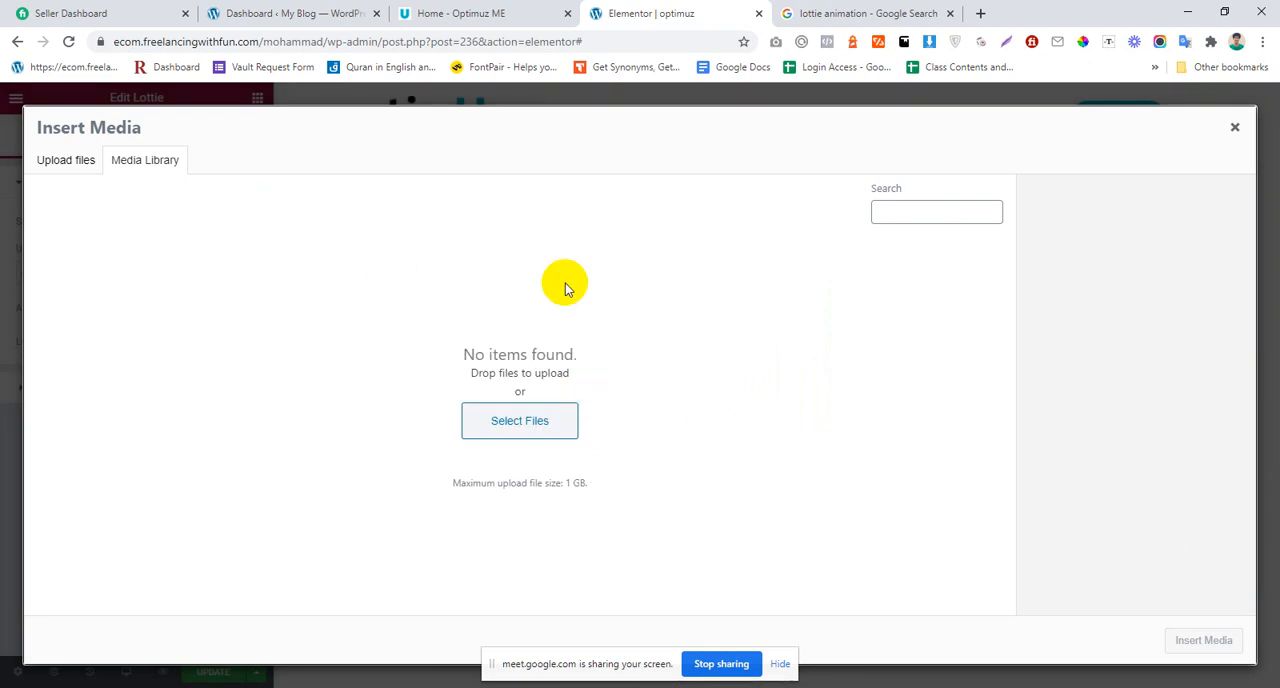
click(1279, 687)
drag(750, 3, 731, 194)
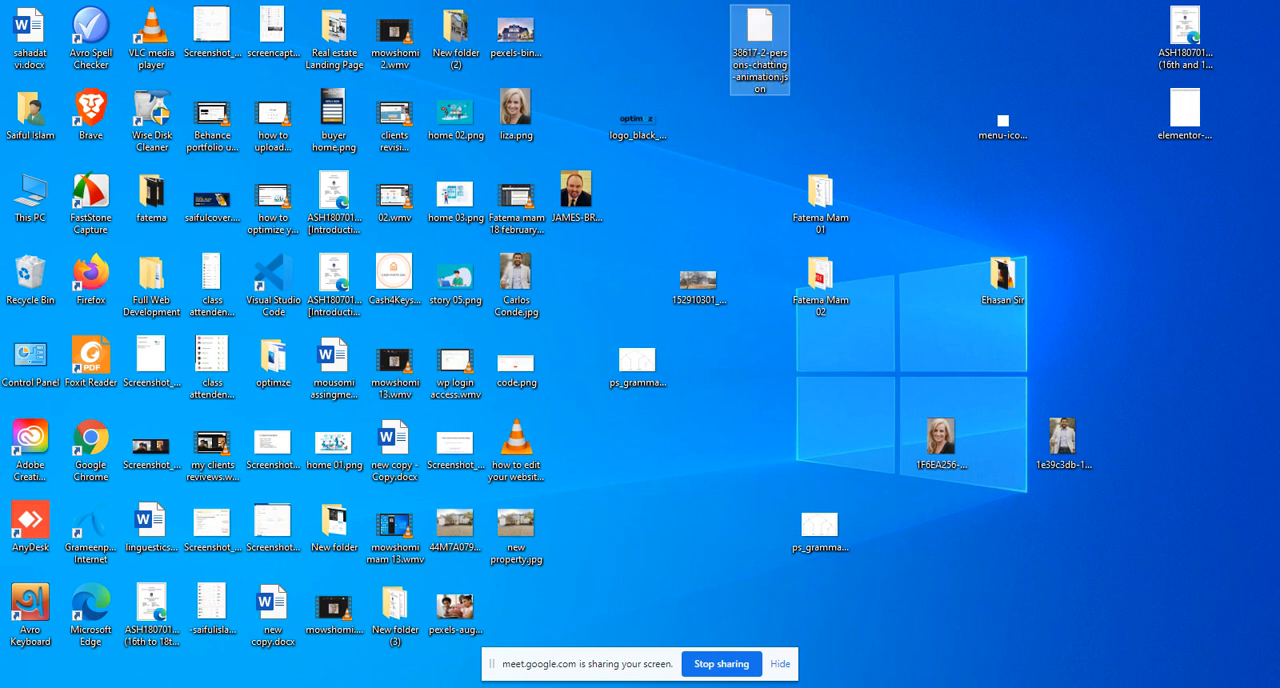
drag(410, 686, 400, 340)
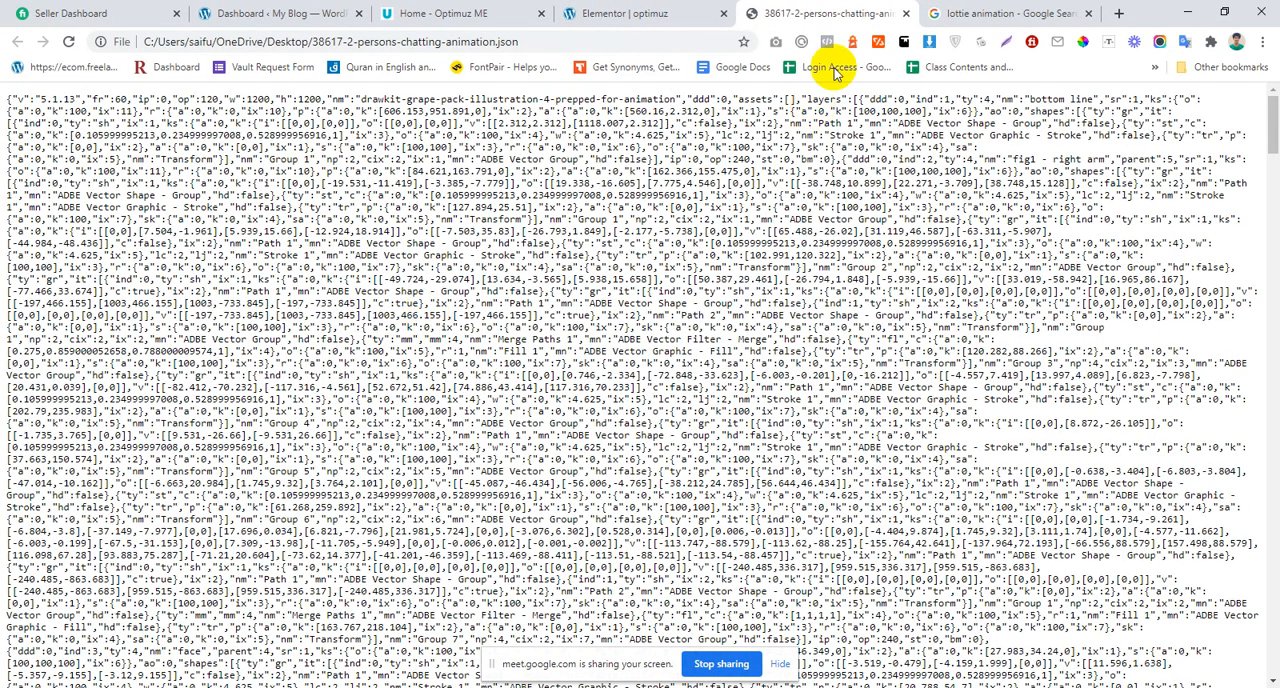
click(906, 14)
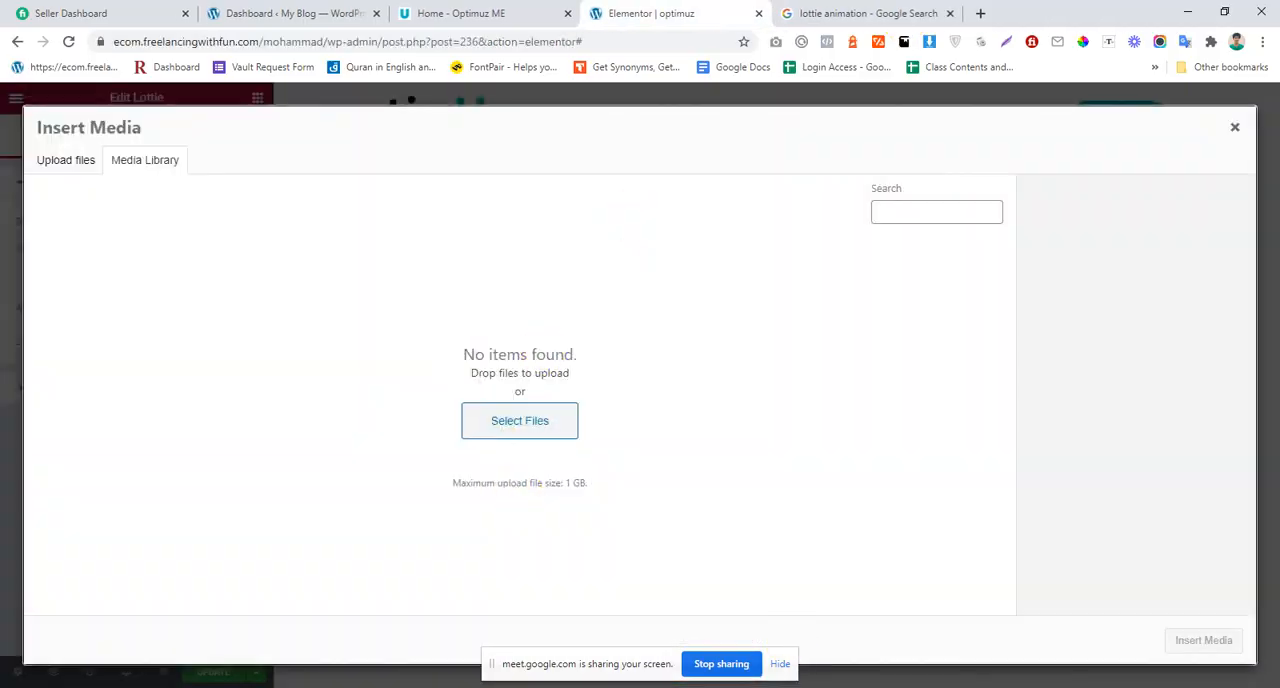
Step: Upload 38617-2-persons-chatting-animation.json from the desktop, insert it into the Lottie widget and set the animation's width to 81%
key(super+d)
drag(762, 26, 497, 426)
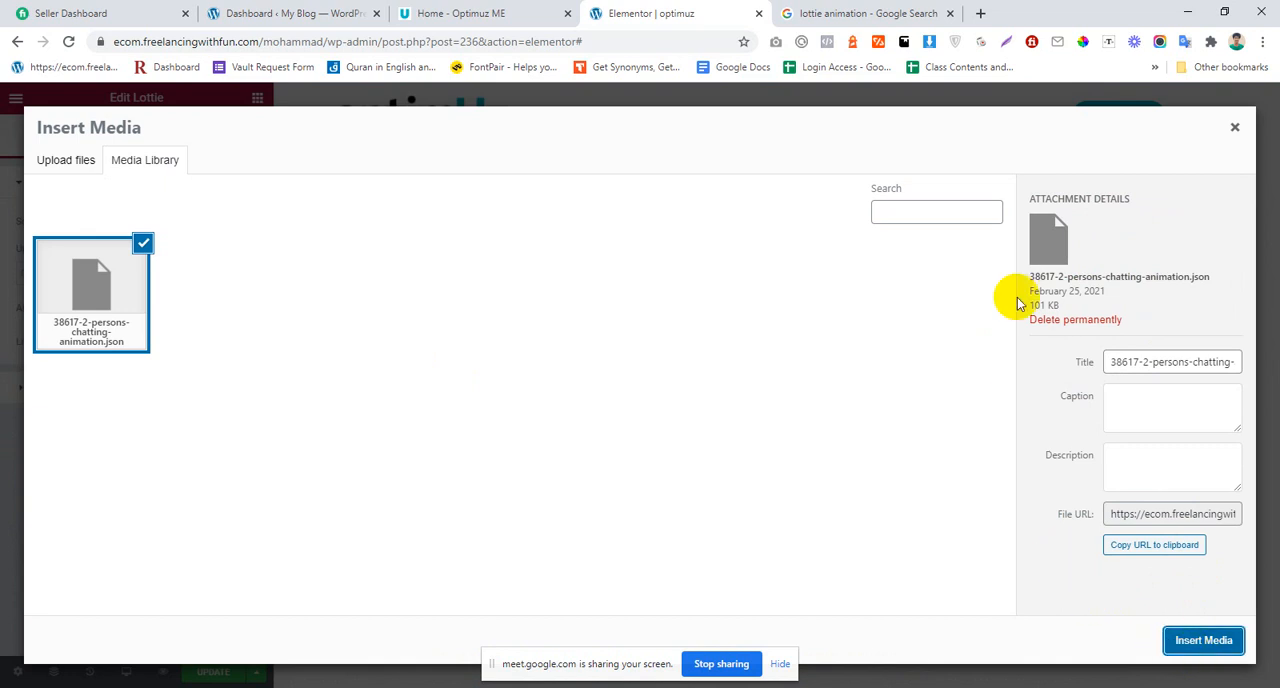
click(1184, 640)
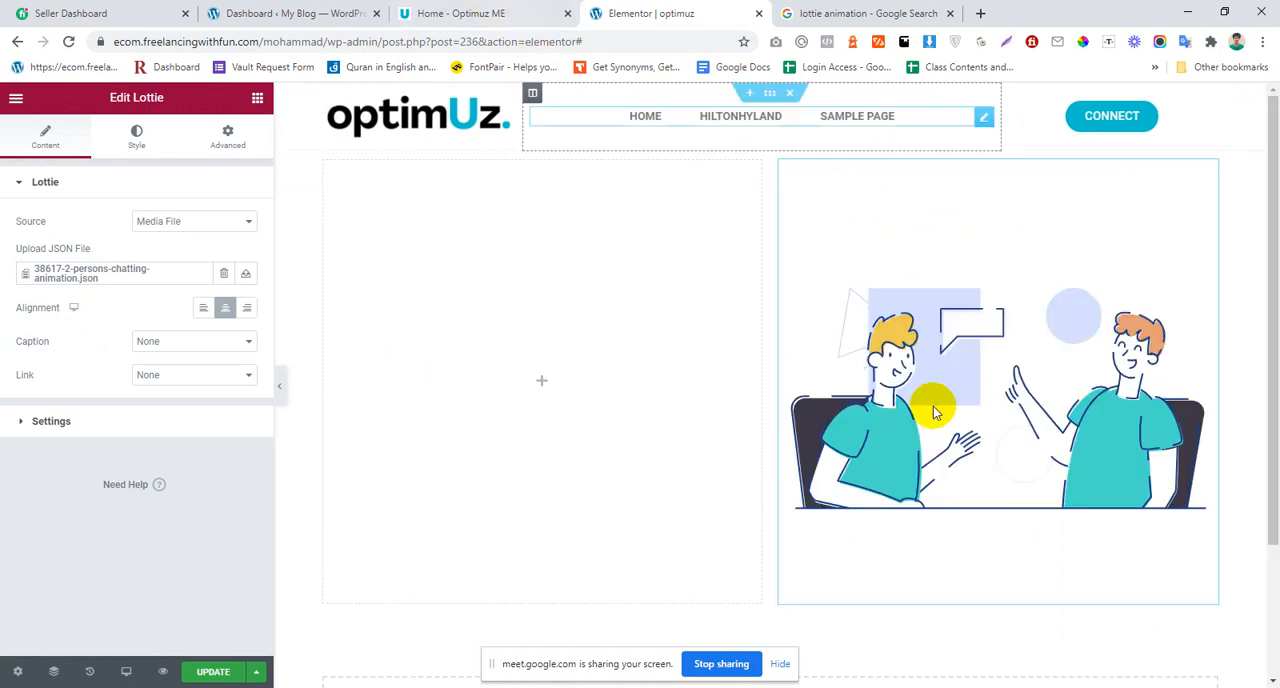
click(136, 137)
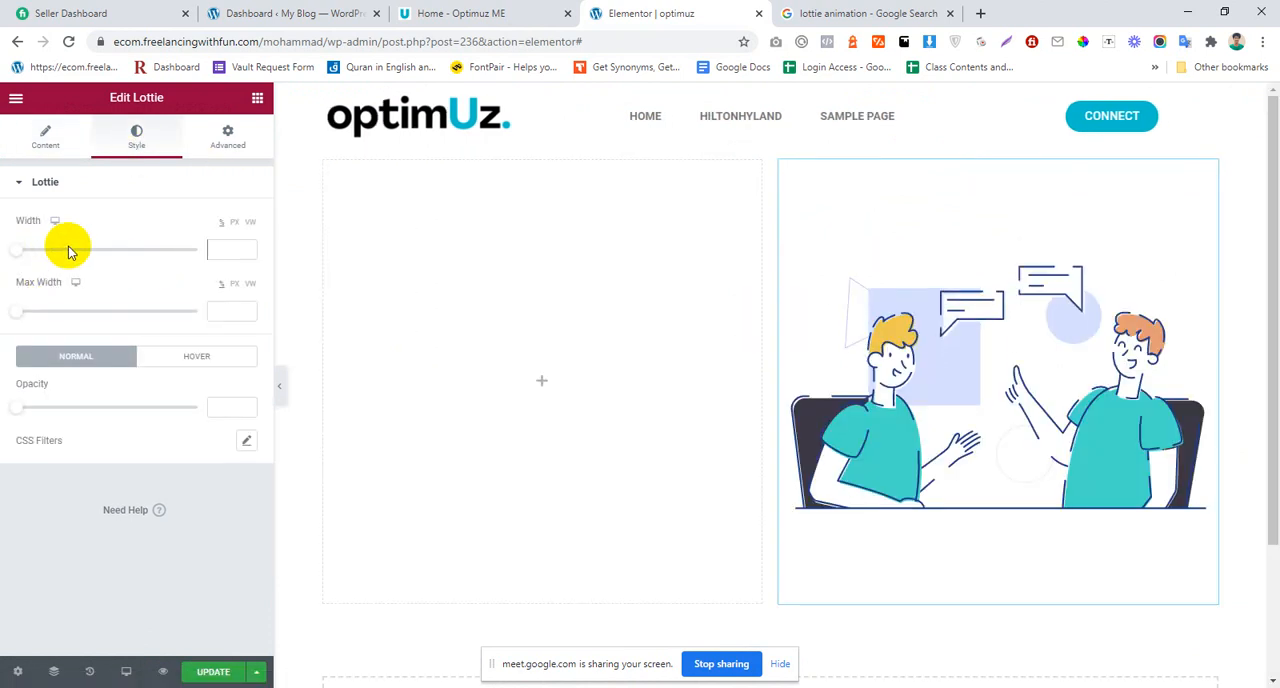
drag(20, 257, 167, 268)
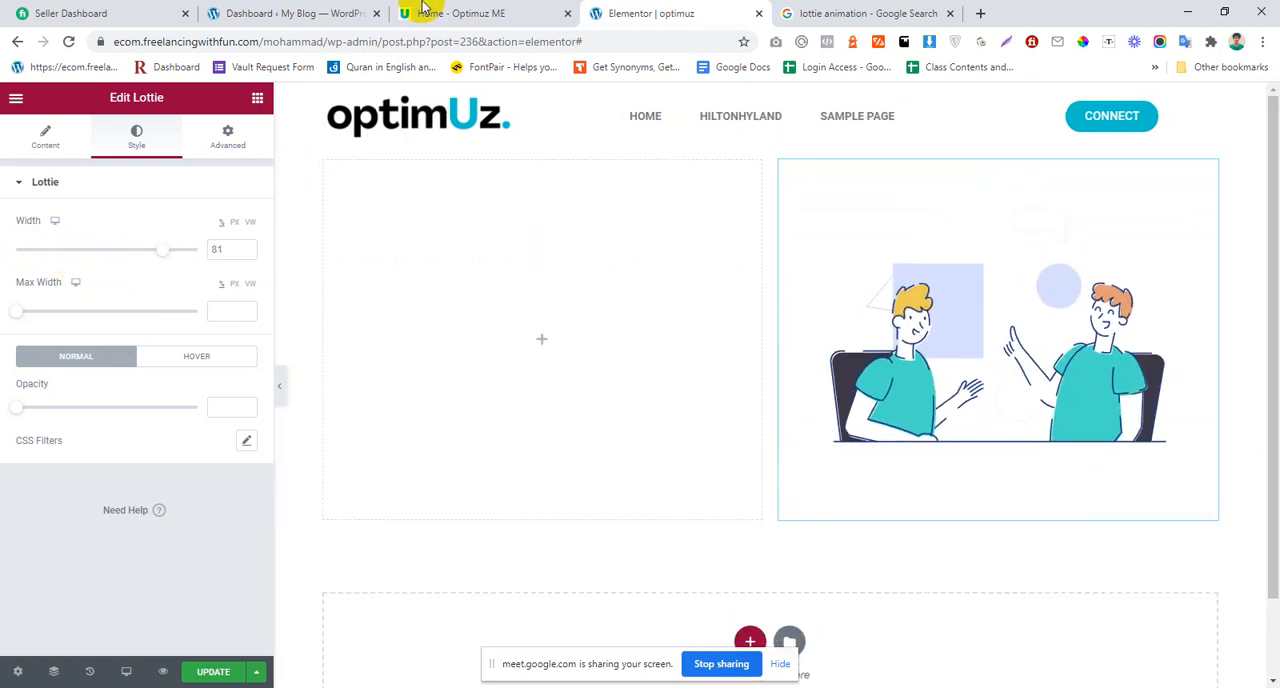
Step: Copy "Sourcing by Outsourcing!" from the Optimuz ME home page and use it as the title of a new Heading widget in the left column
click(470, 13)
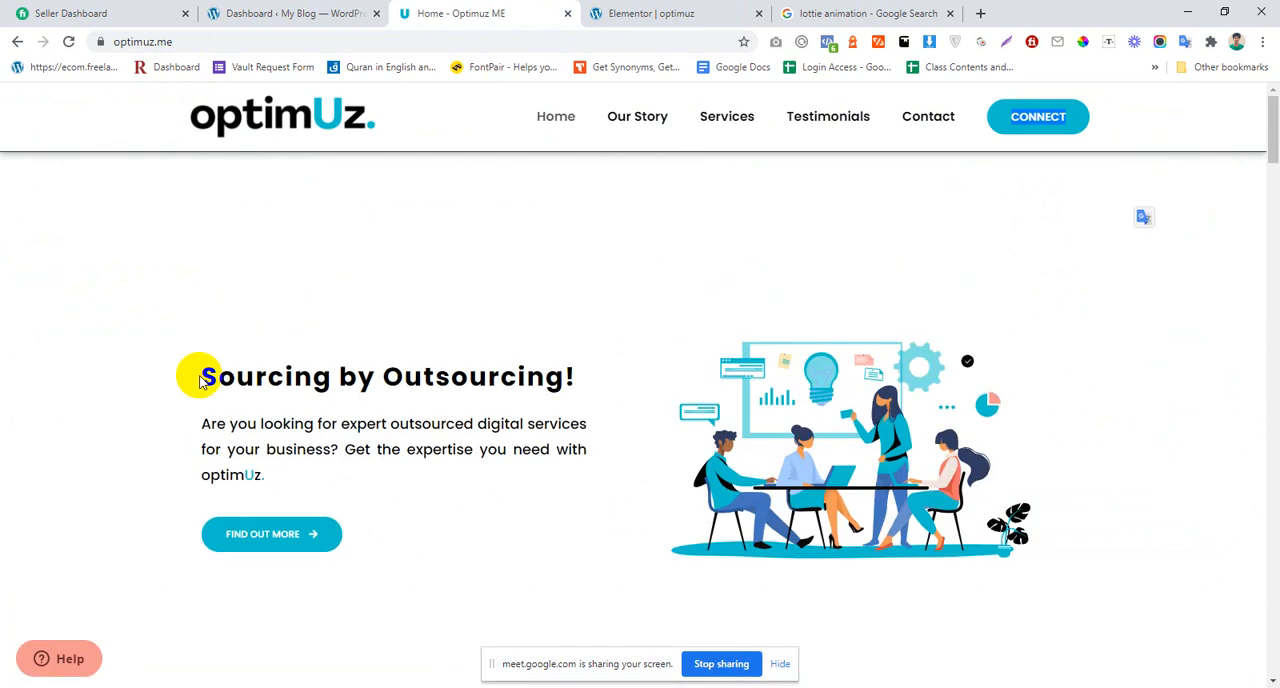
drag(194, 374, 577, 376)
key(ctrl+c)
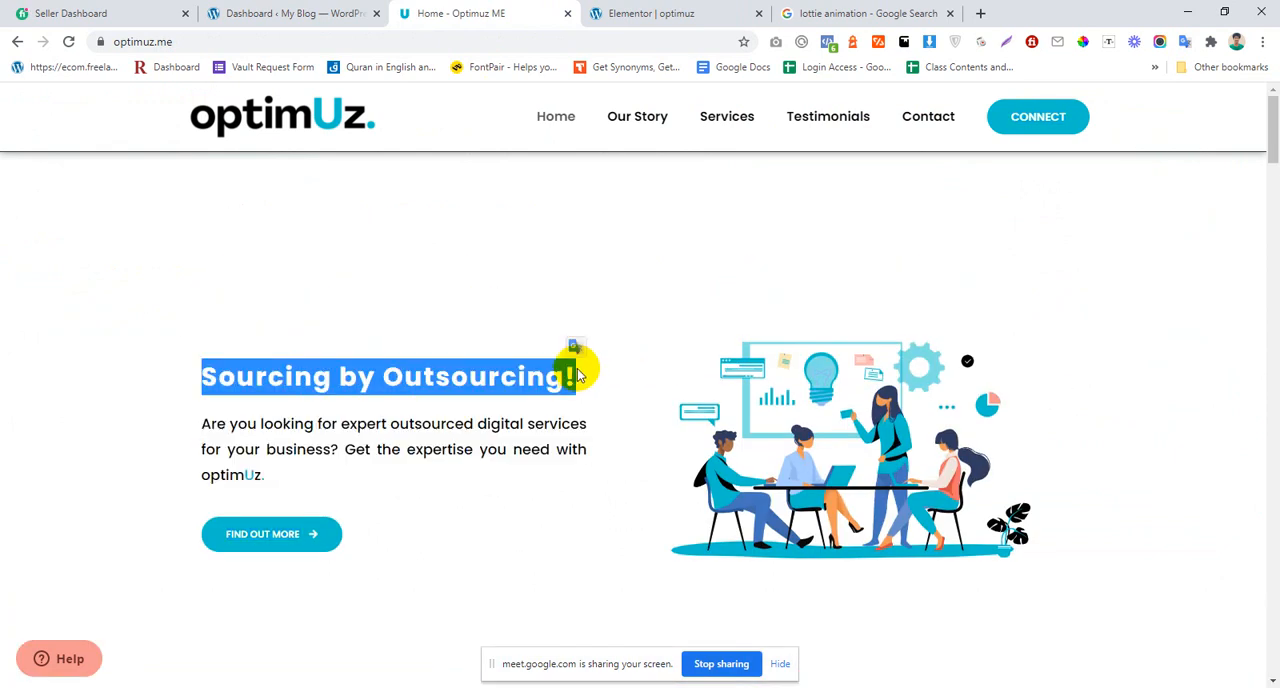
click(688, 13)
key(Delete)
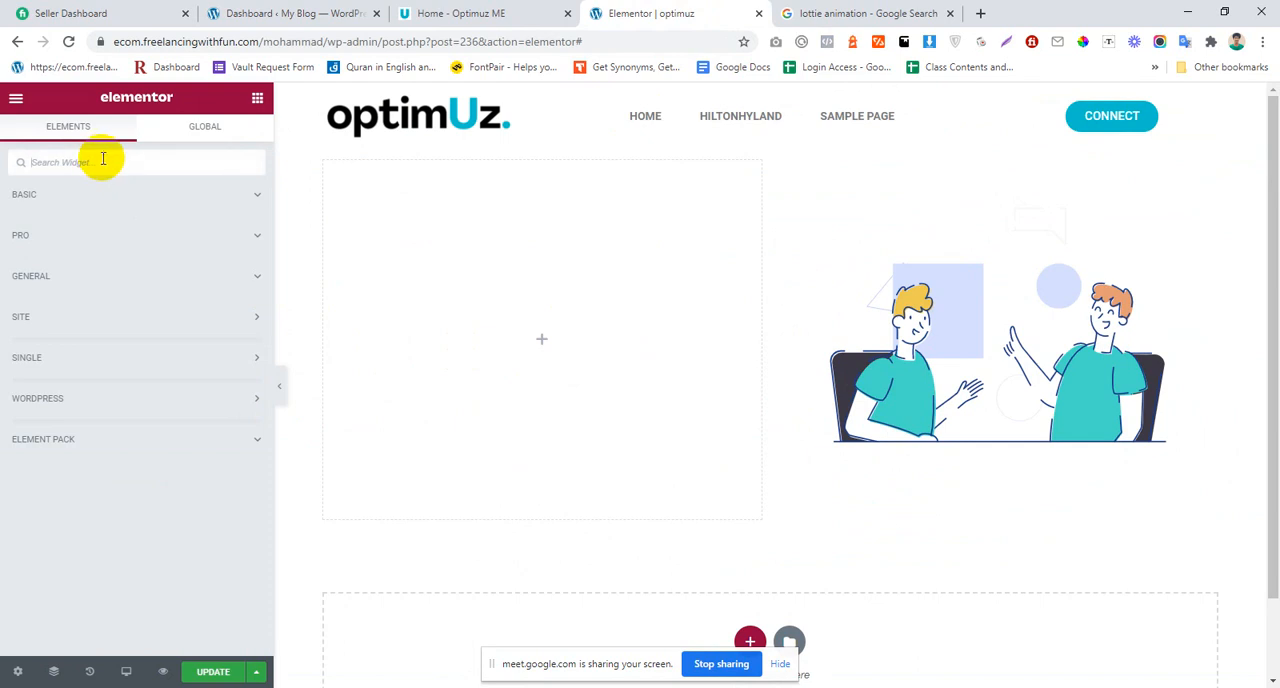
text(sl)
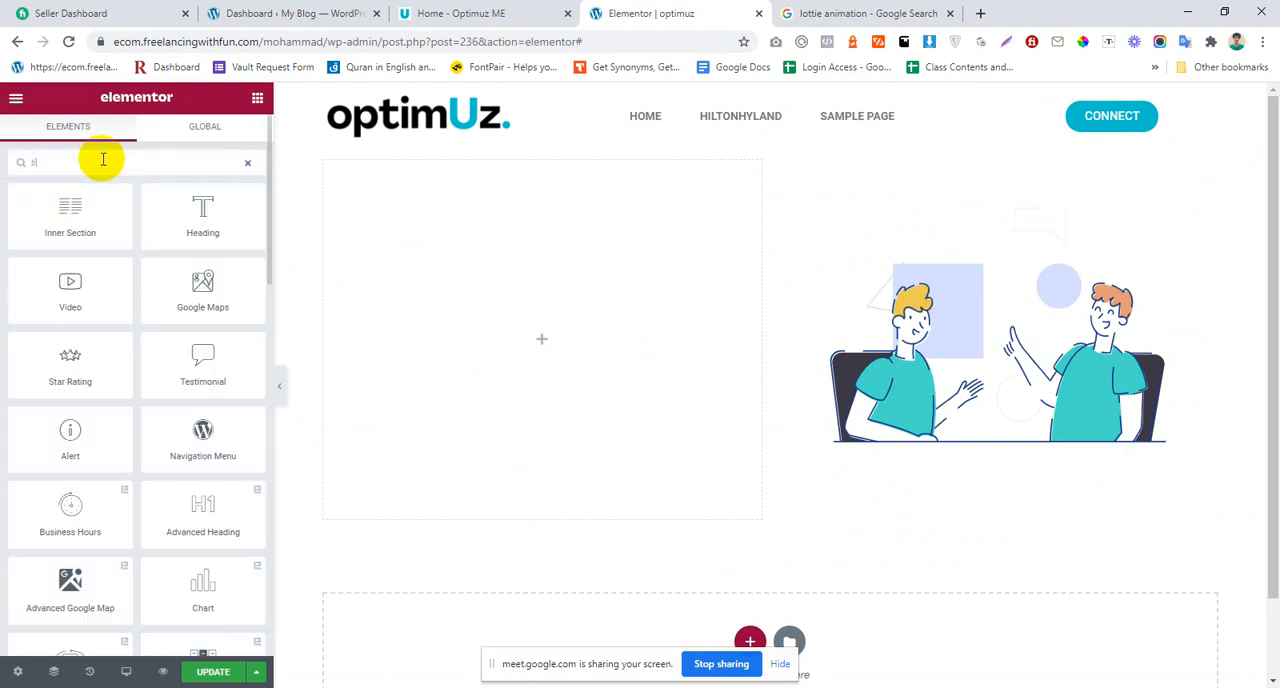
key(BackSpace)
key(BackSpace)
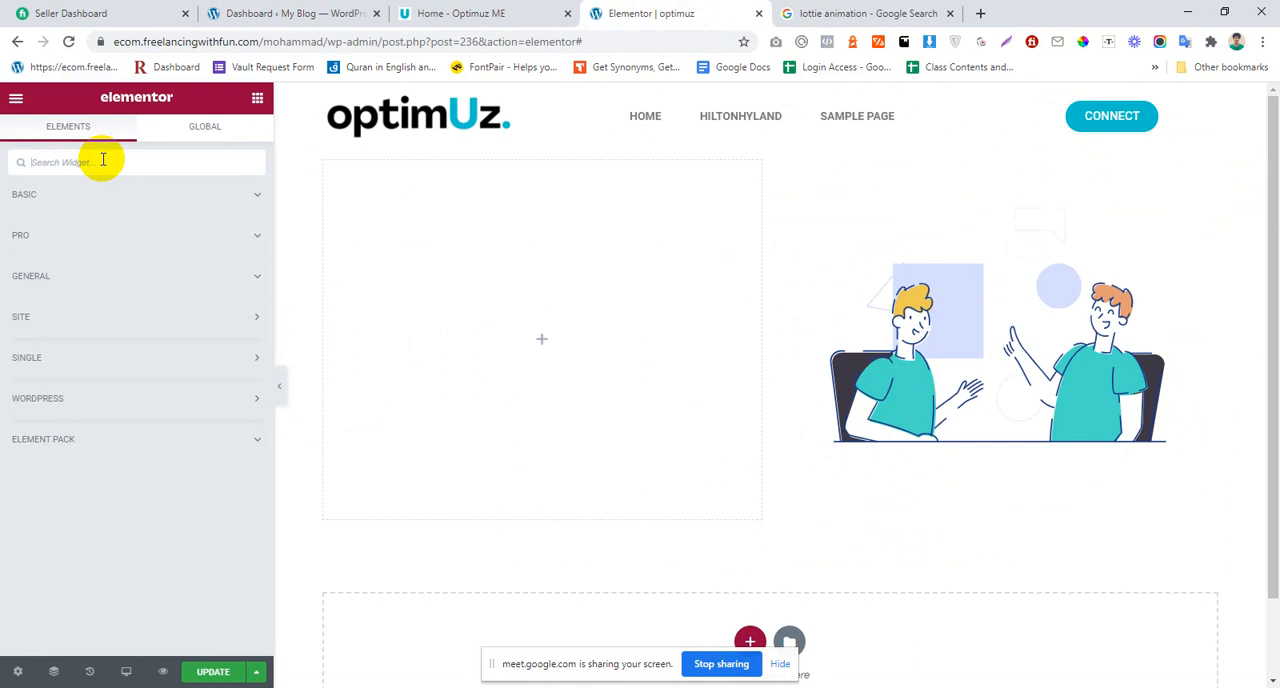
click(19, 200)
drag(186, 249, 491, 308)
drag(168, 245, 2, 249)
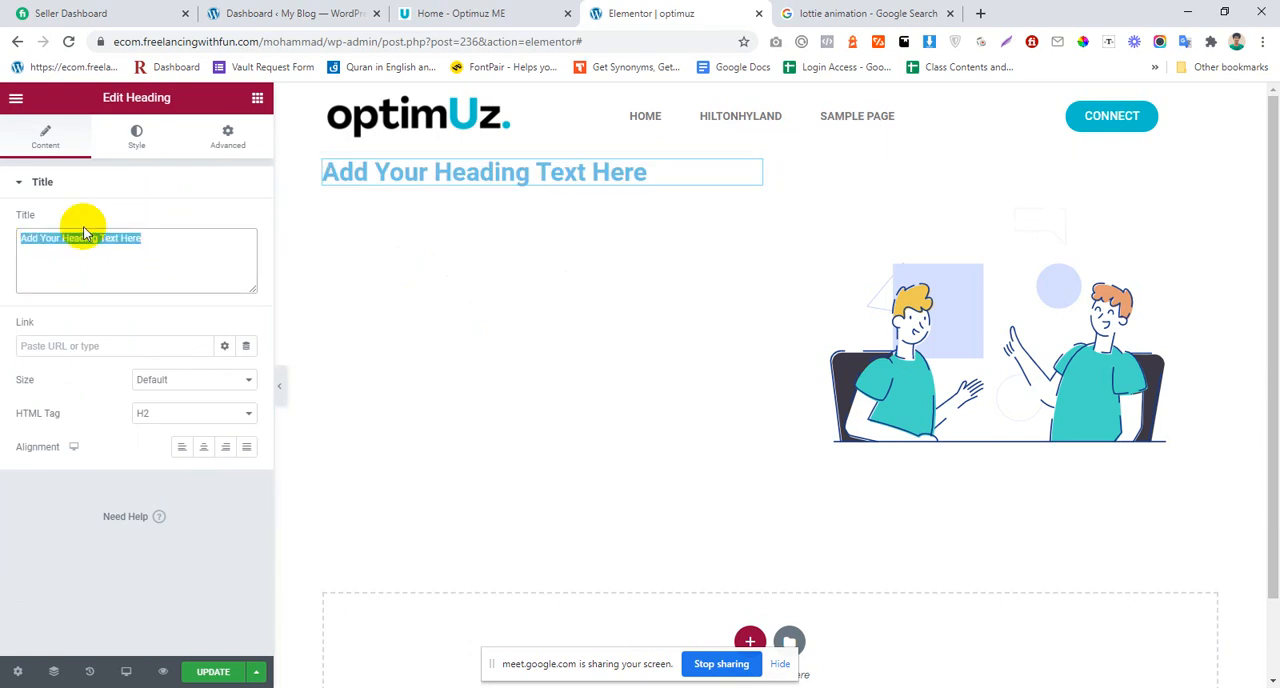
key(ctrl+v)
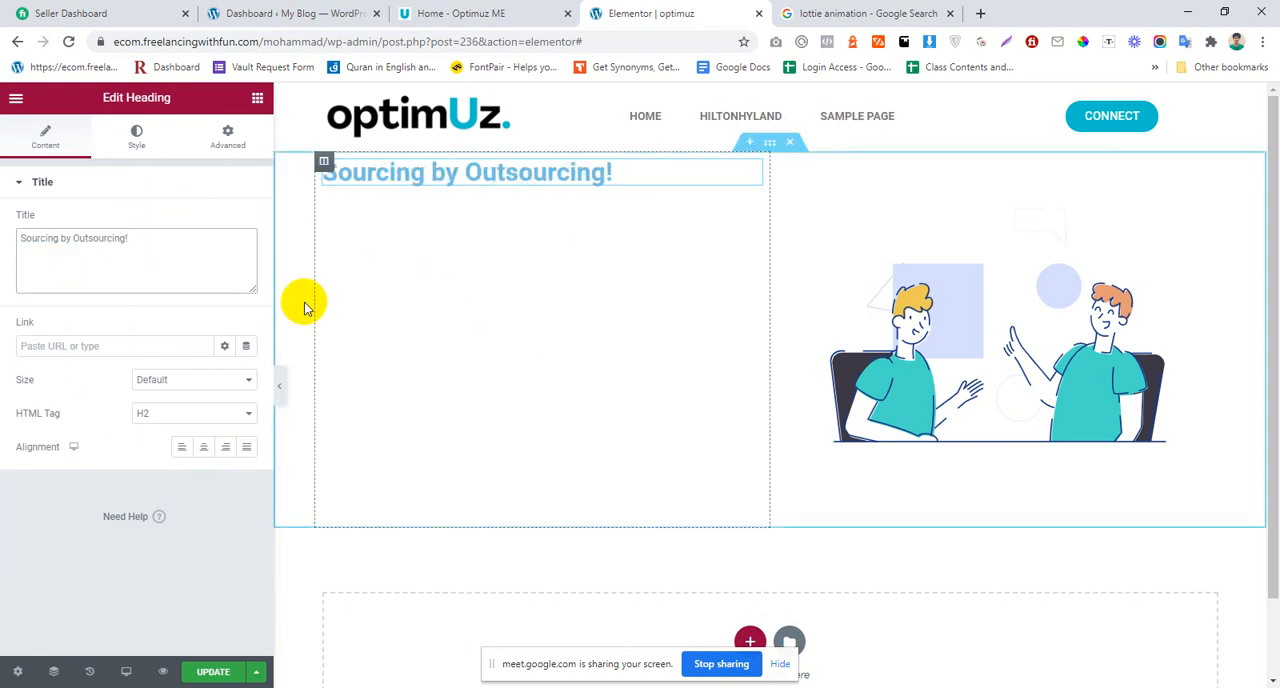
Step: Examine the hero section's heading, paragraph and button on the Optimuz ME home page and return to the Elementor editor
click(492, 12)
click(652, 12)
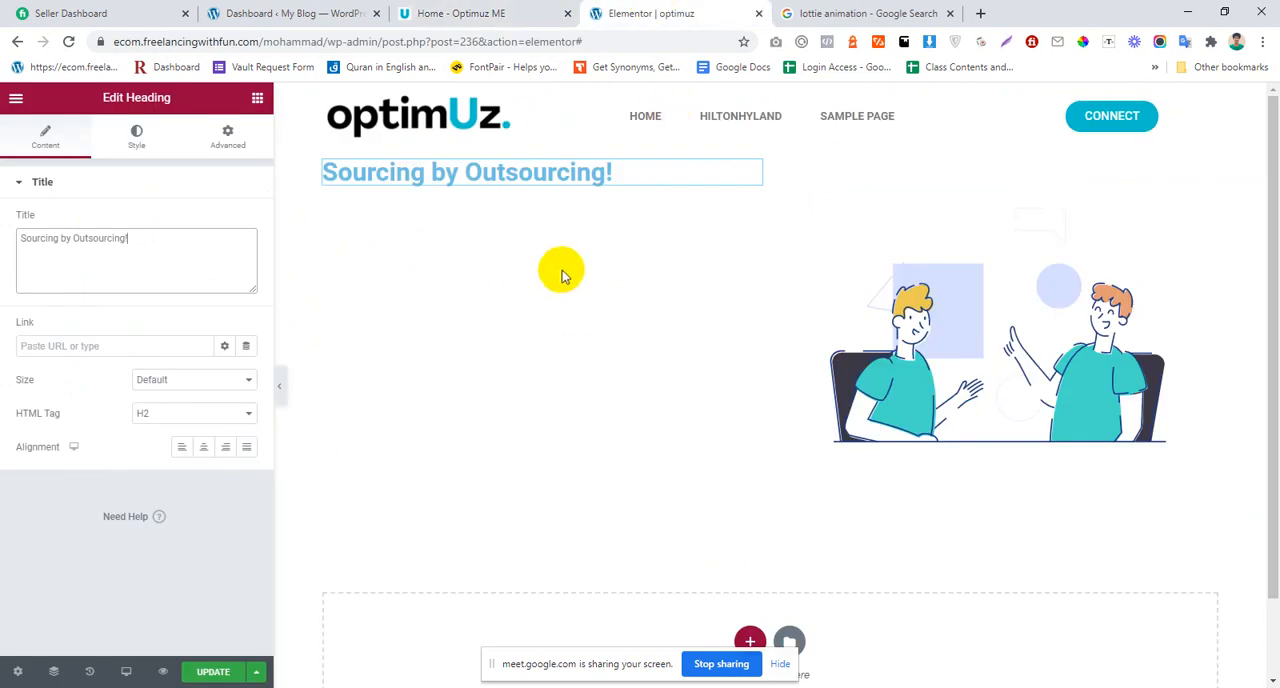
click(455, 11)
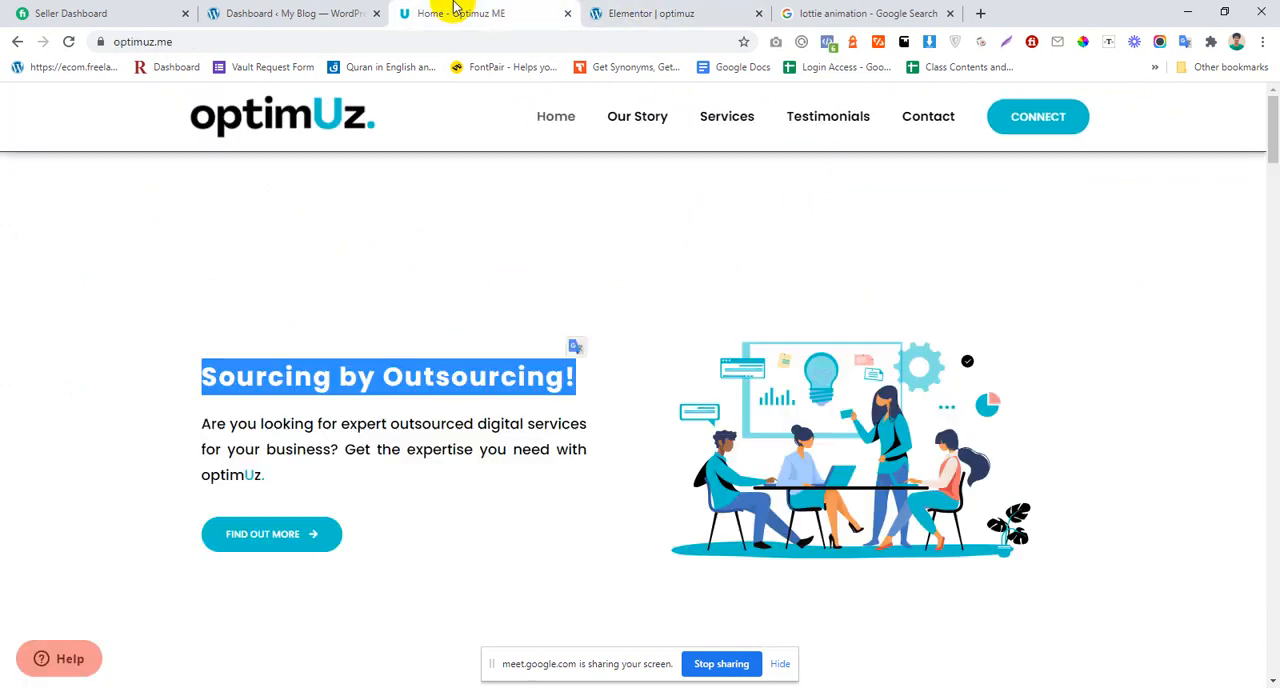
click(345, 372)
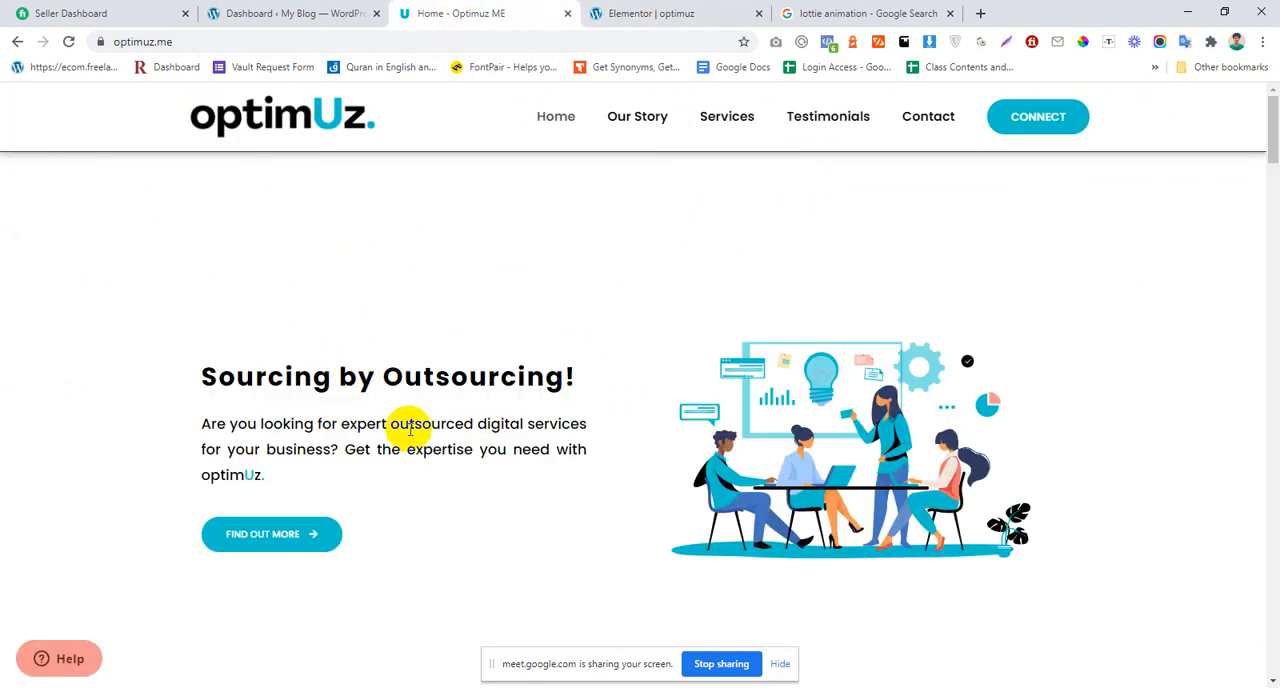
scroll(428, 440, down, 3)
scroll(434, 435, up, 2)
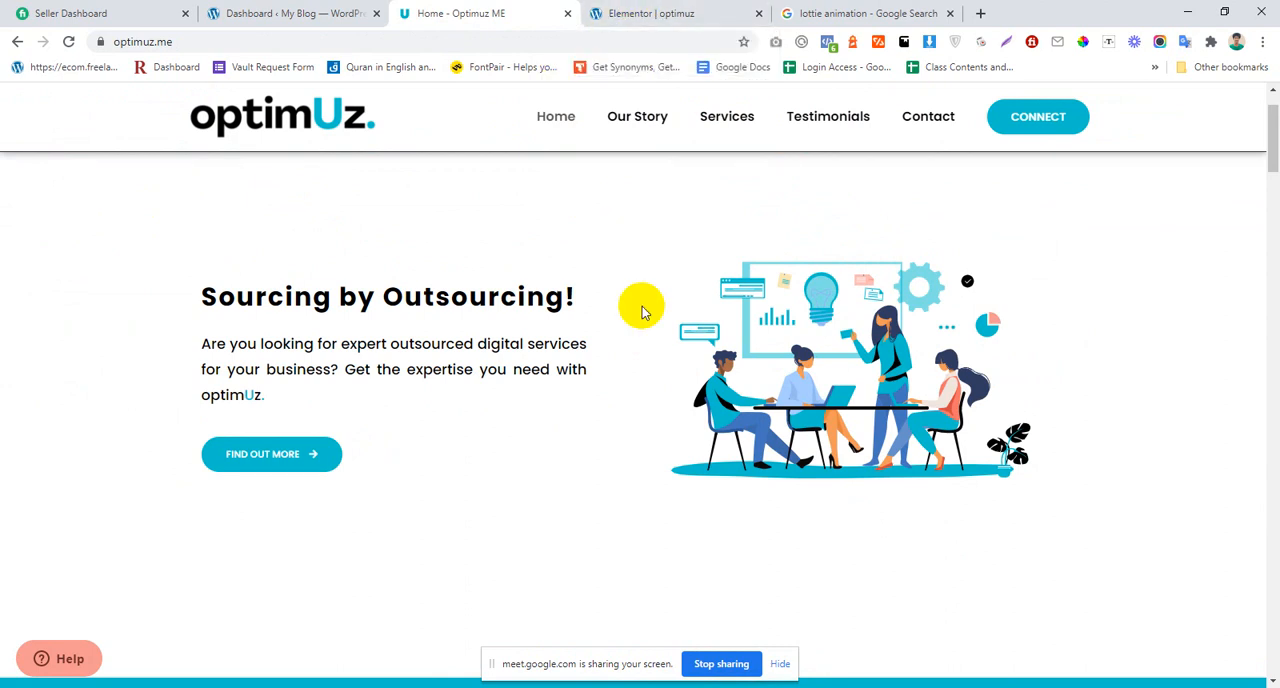
click(636, 10)
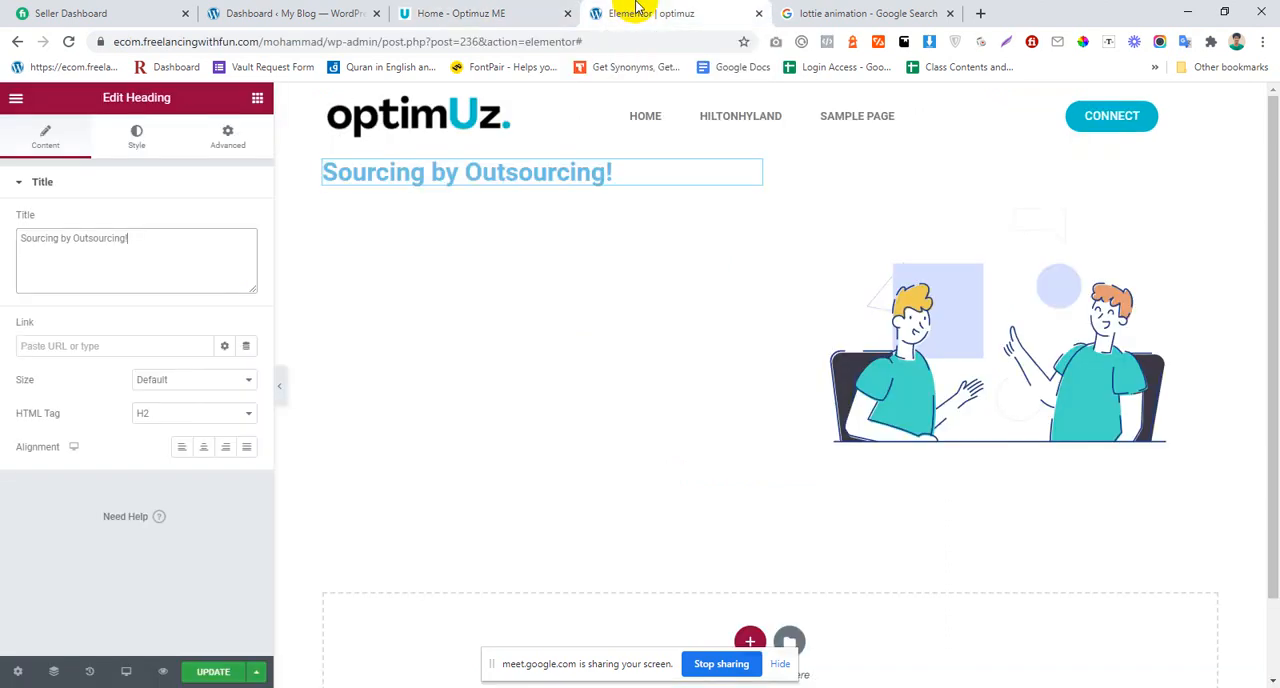
Step: Try replacing the left column's heading with a fresh Heading widget, and delete that widget again
right_click(640, 183)
click(684, 400)
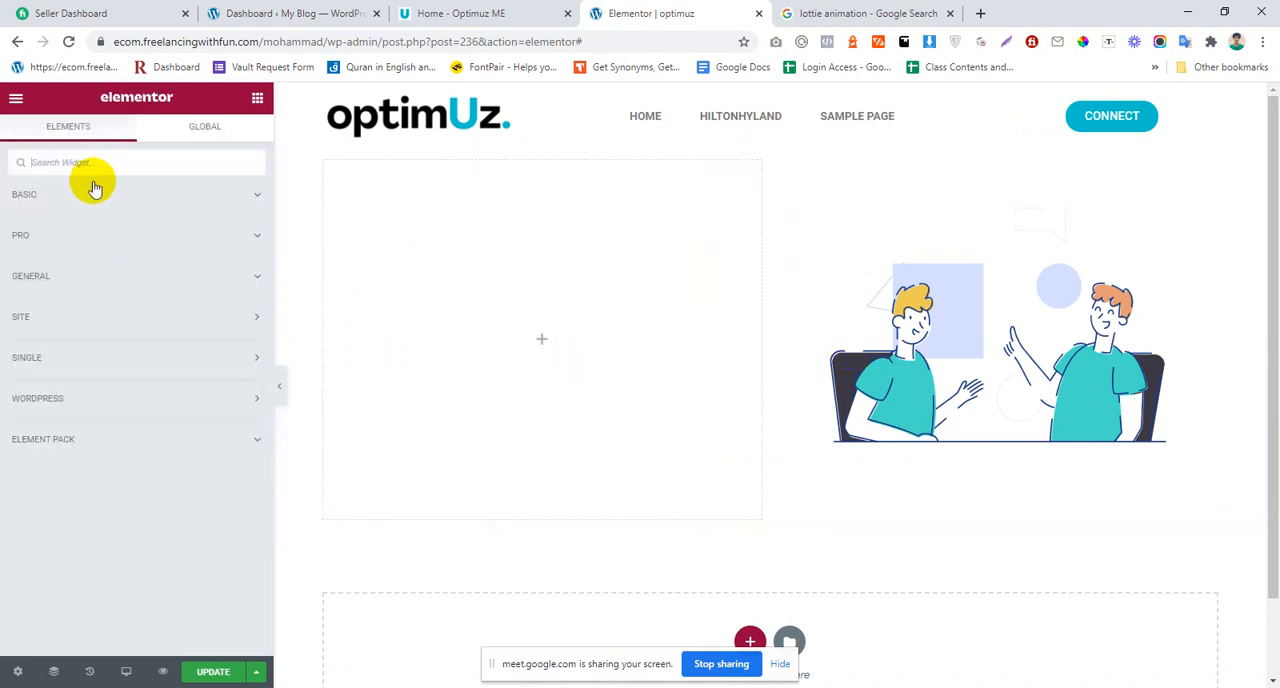
text(hea)
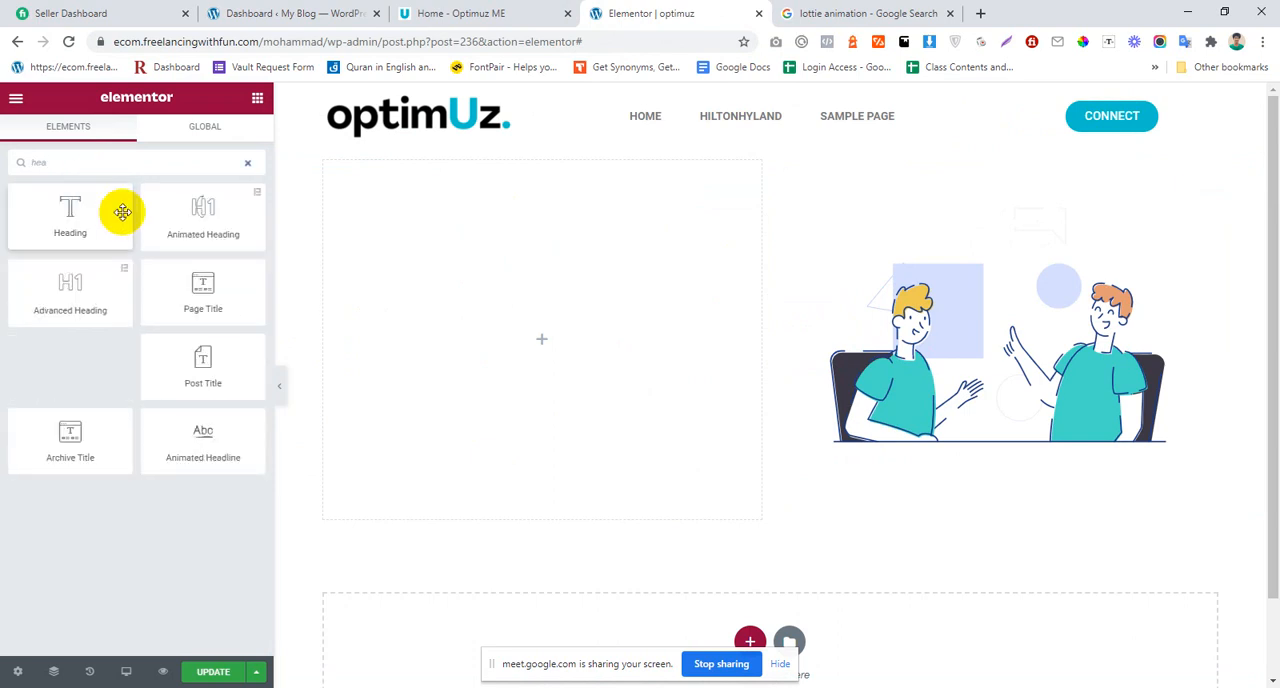
drag(100, 218, 559, 305)
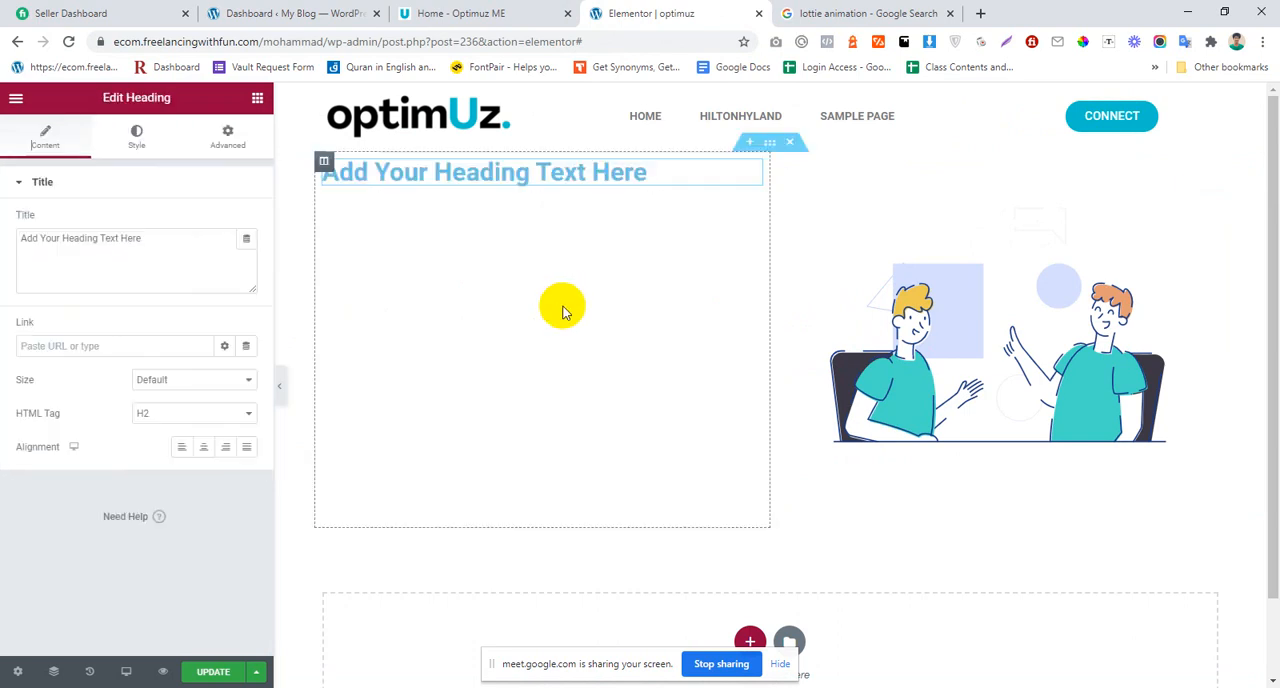
right_click(622, 173)
click(729, 391)
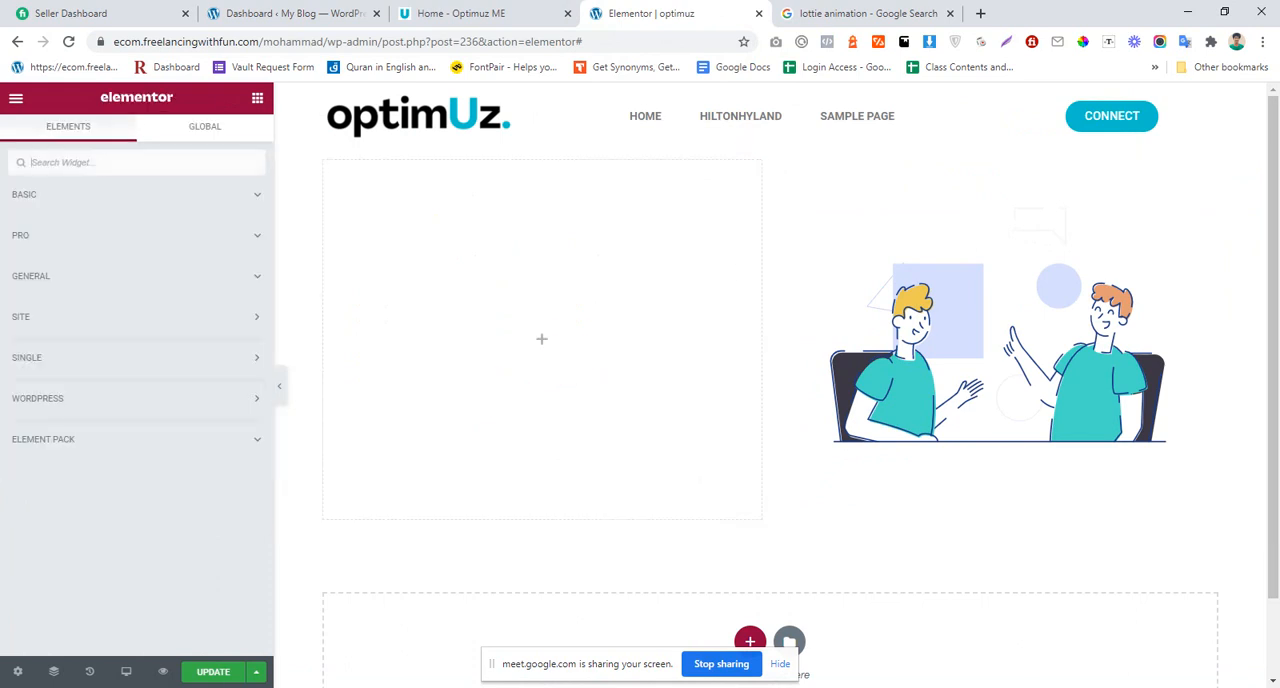
Step: Update the page and open Elementor's Site Settings
click(221, 675)
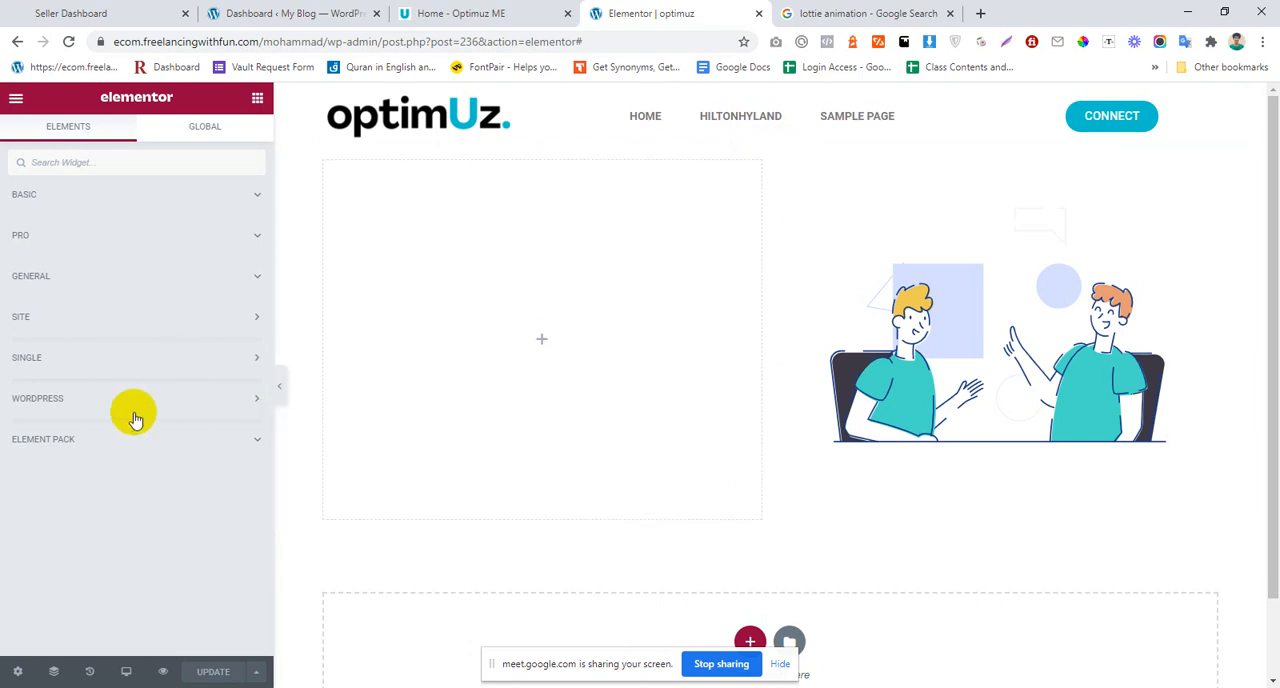
click(17, 672)
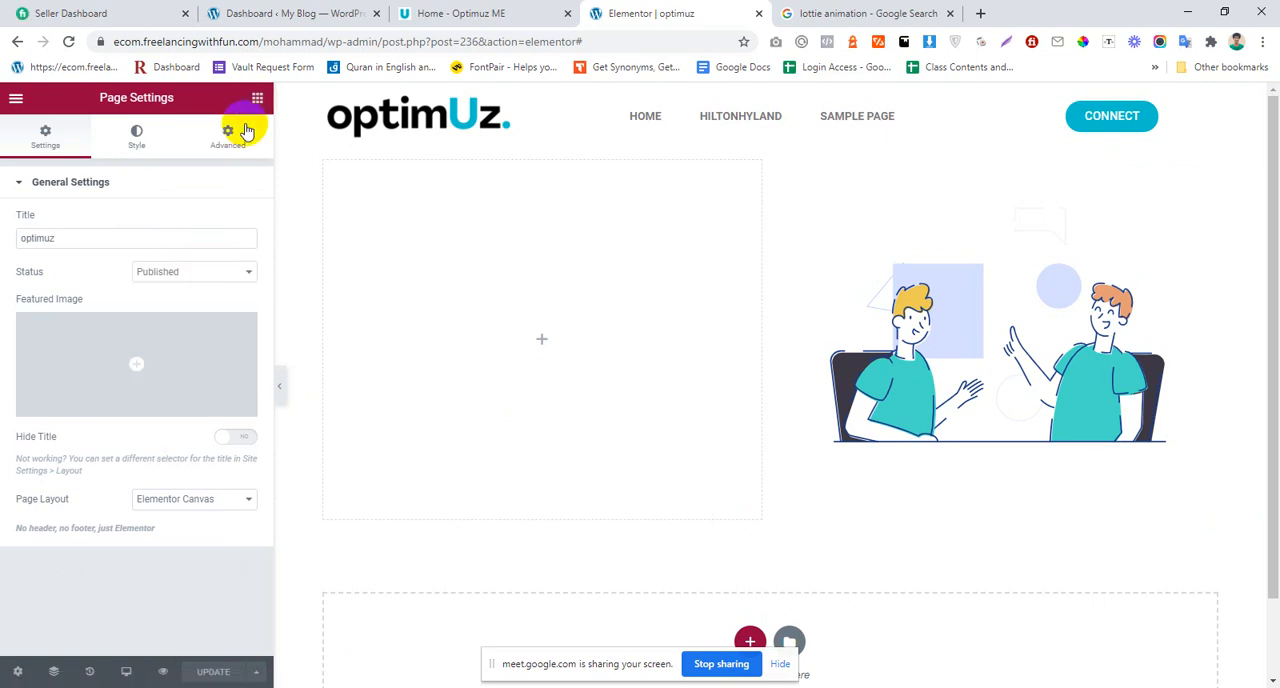
click(15, 101)
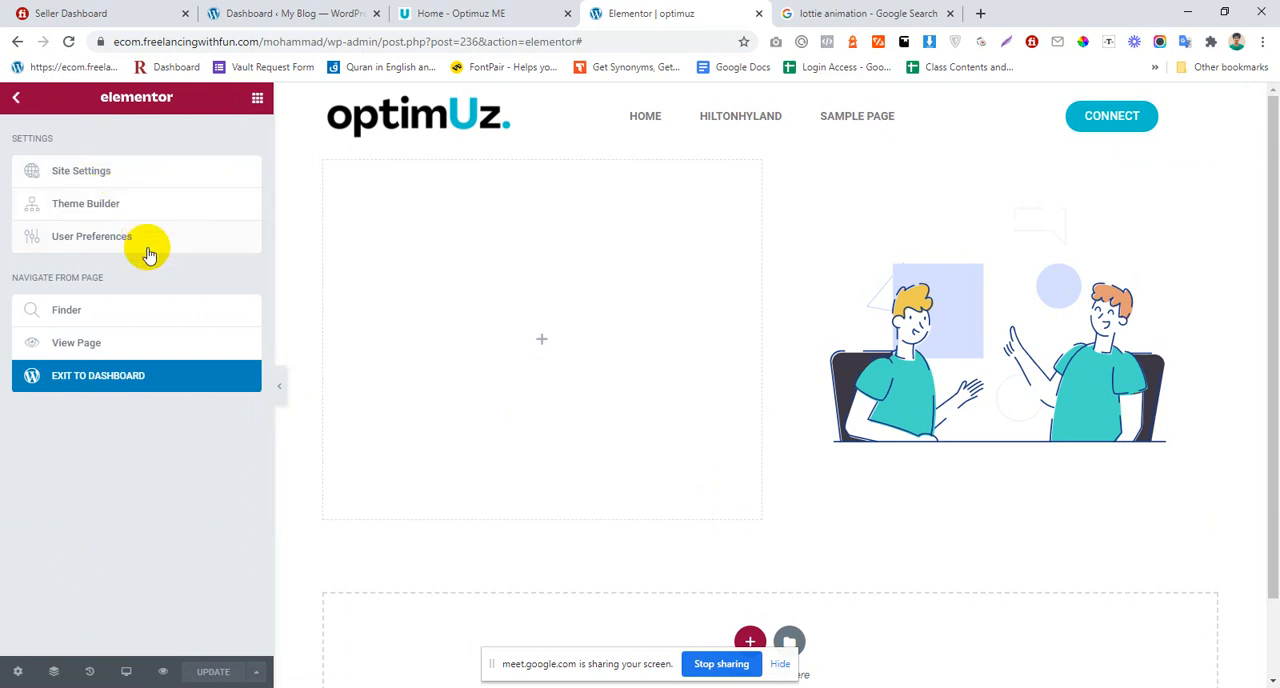
click(81, 172)
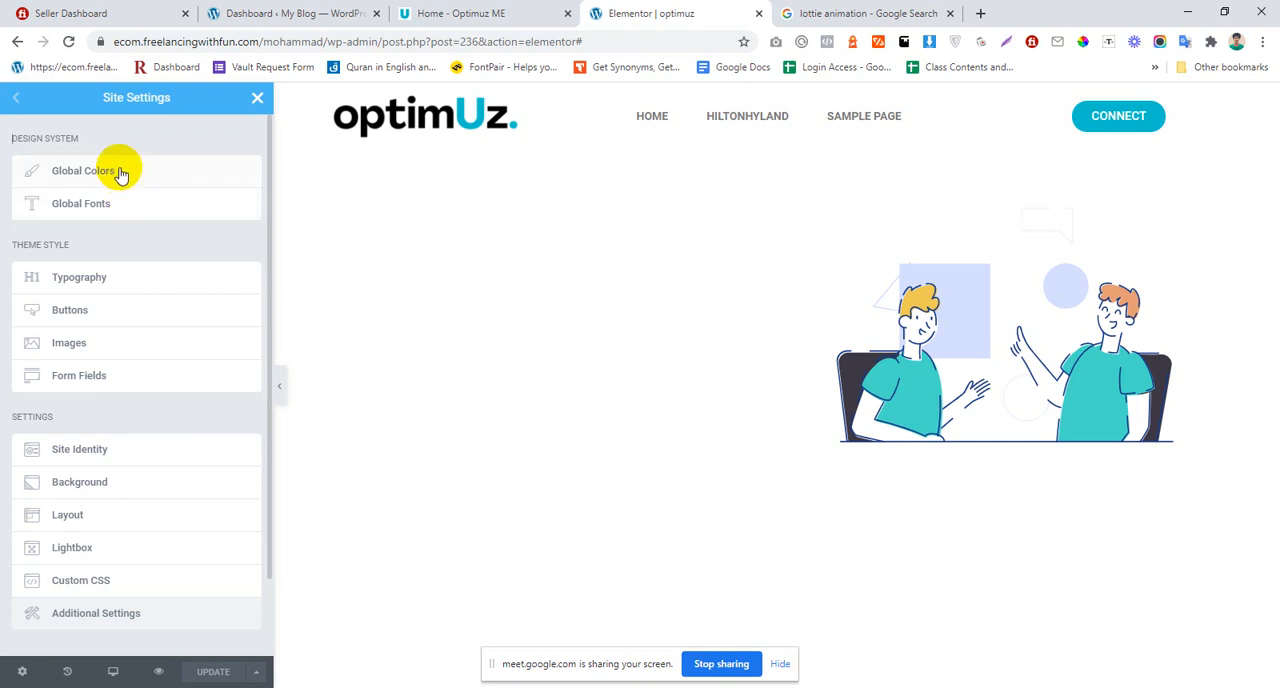
Step: Set the Primary and Text global colors to black (#000000)
click(118, 172)
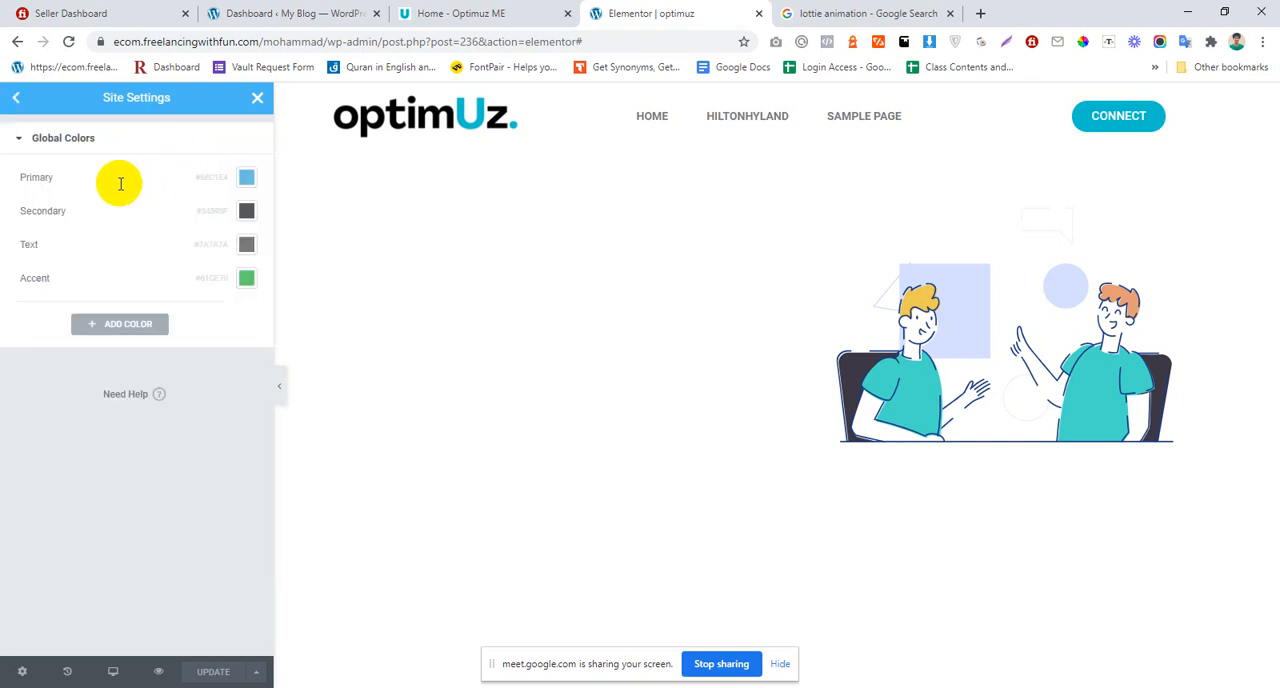
click(247, 182)
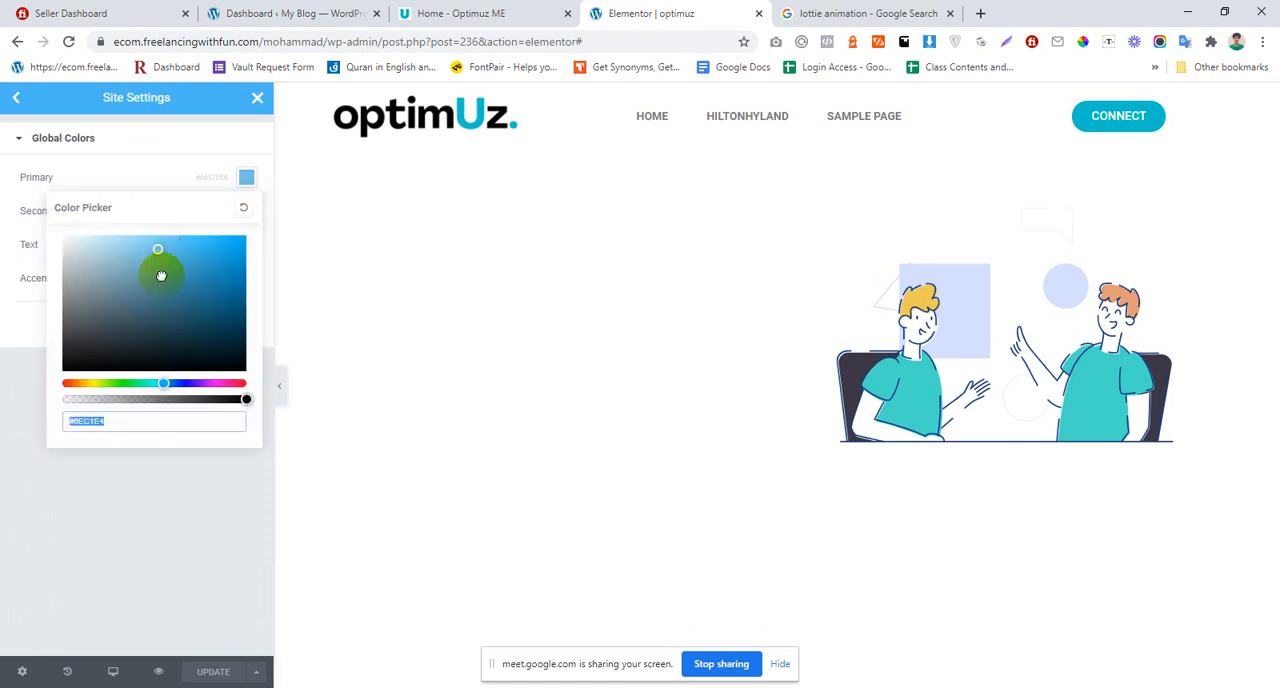
drag(160, 271, 35, 405)
click(2, 391)
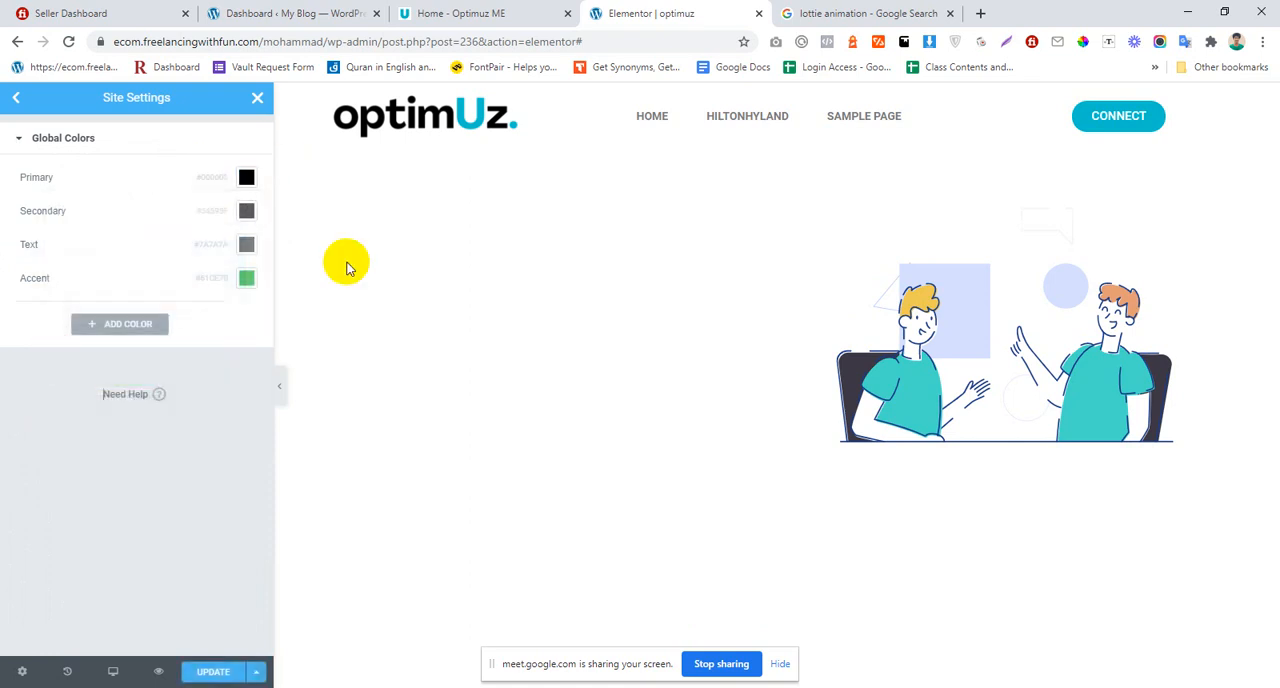
click(246, 244)
drag(206, 337, 51, 449)
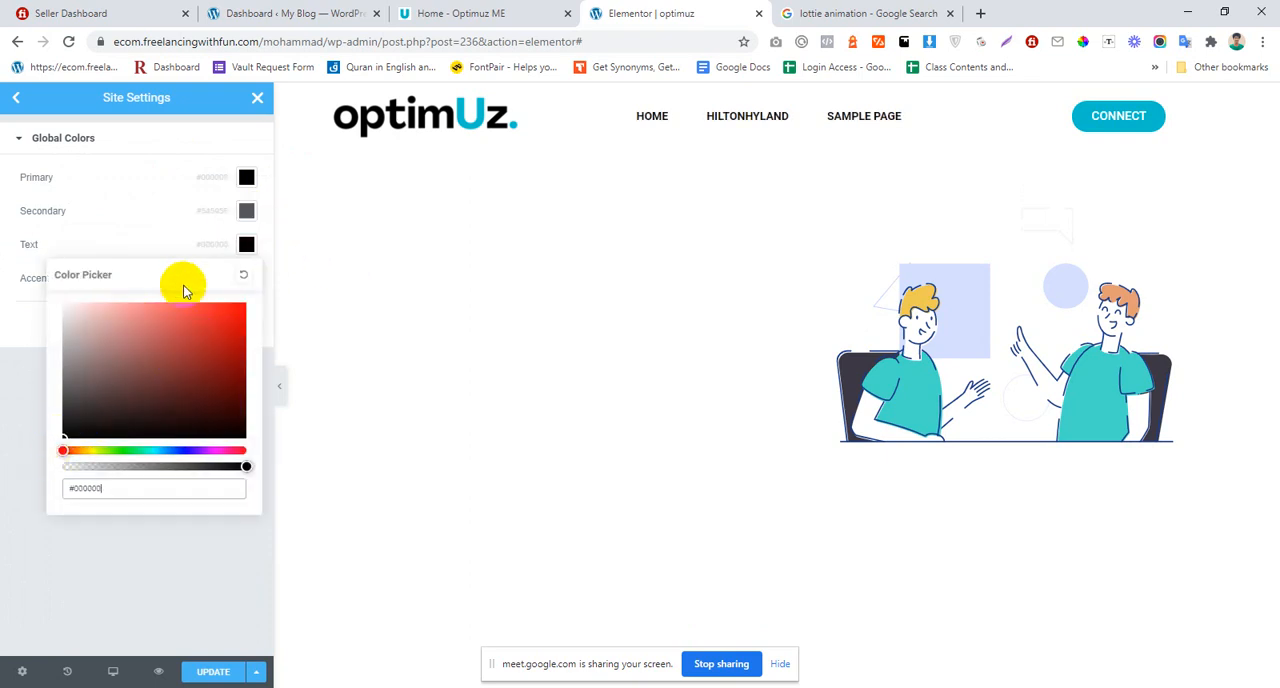
Step: Set the Secondary global color to black (#000000) and return to the Site Settings overview
click(246, 210)
drag(172, 345, 162, 347)
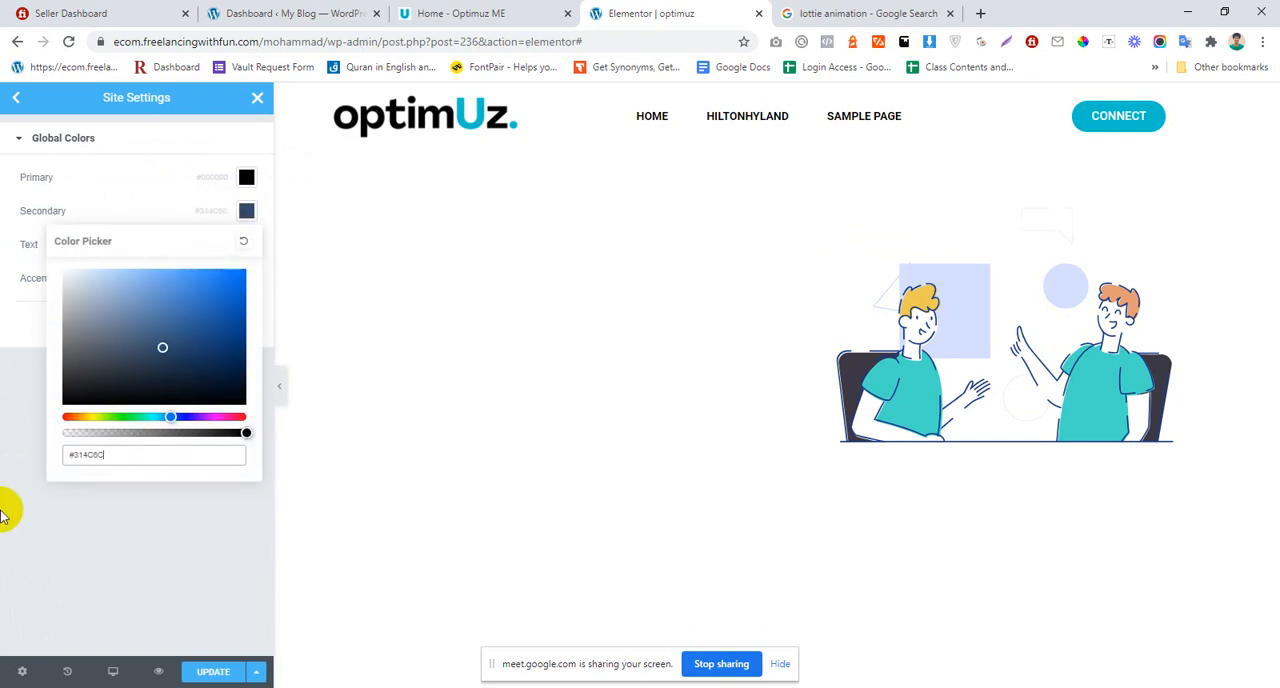
click(3, 453)
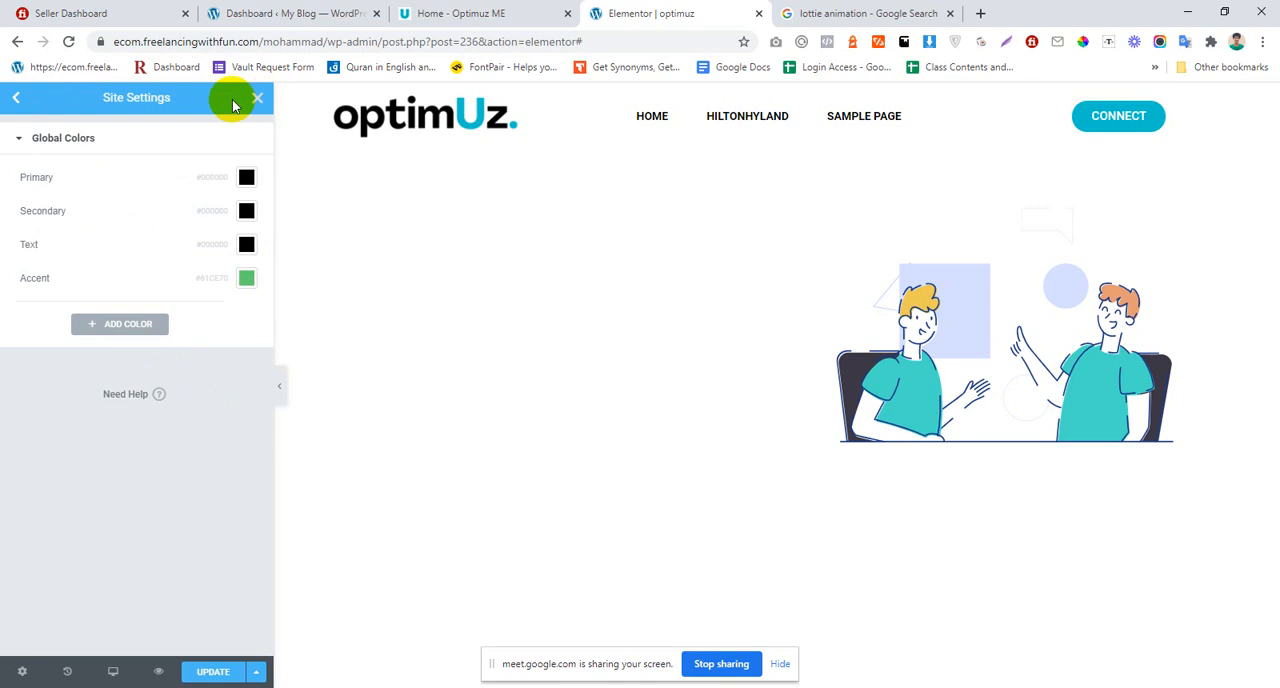
click(10, 97)
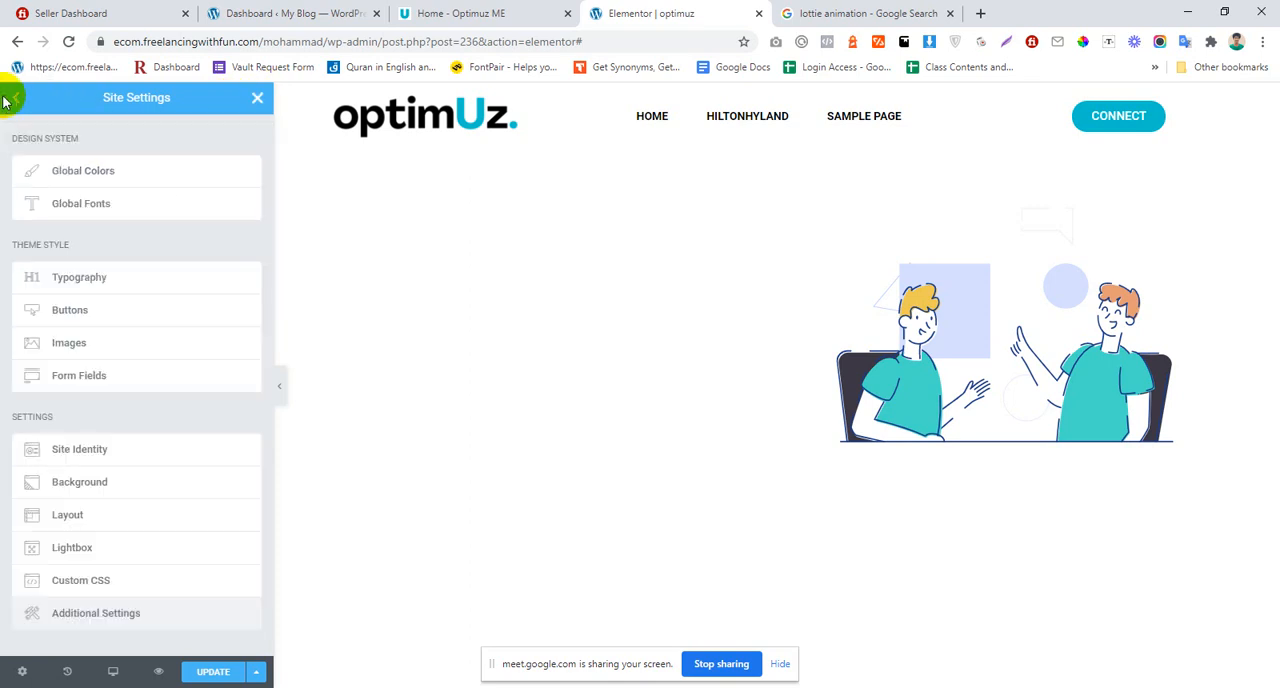
Step: In the theme style typography settings, set the Body font family to Helvetica
click(95, 278)
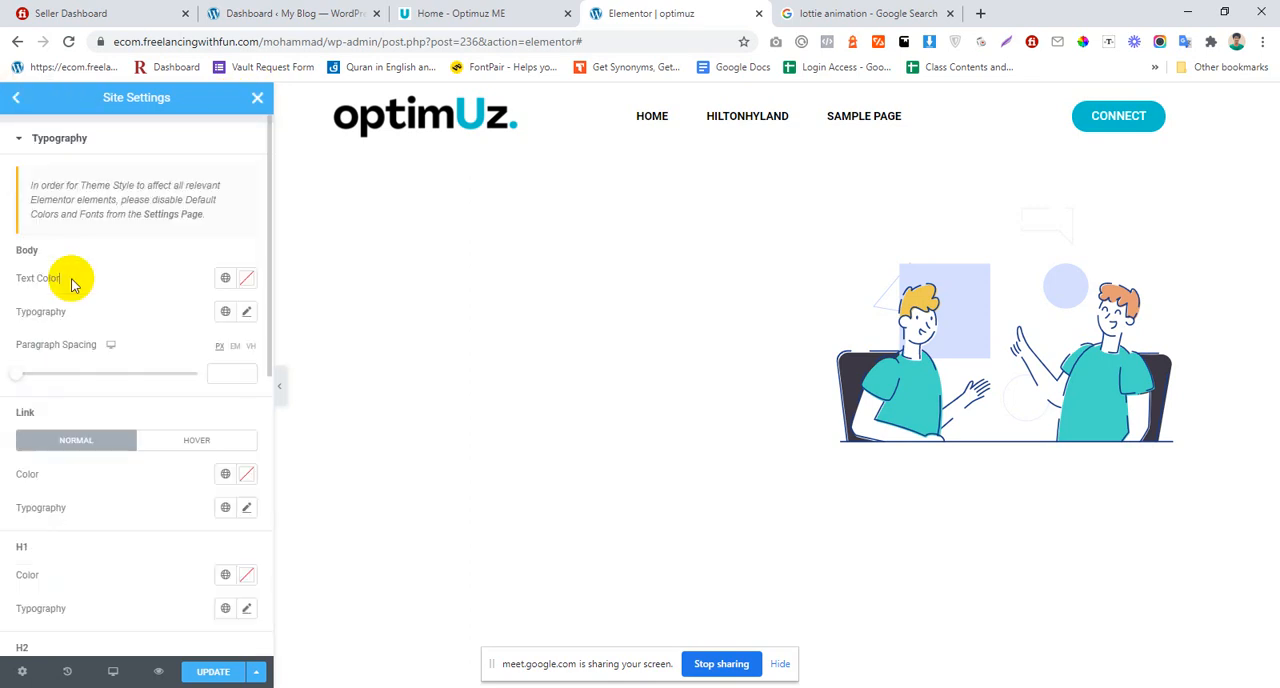
click(246, 312)
click(199, 388)
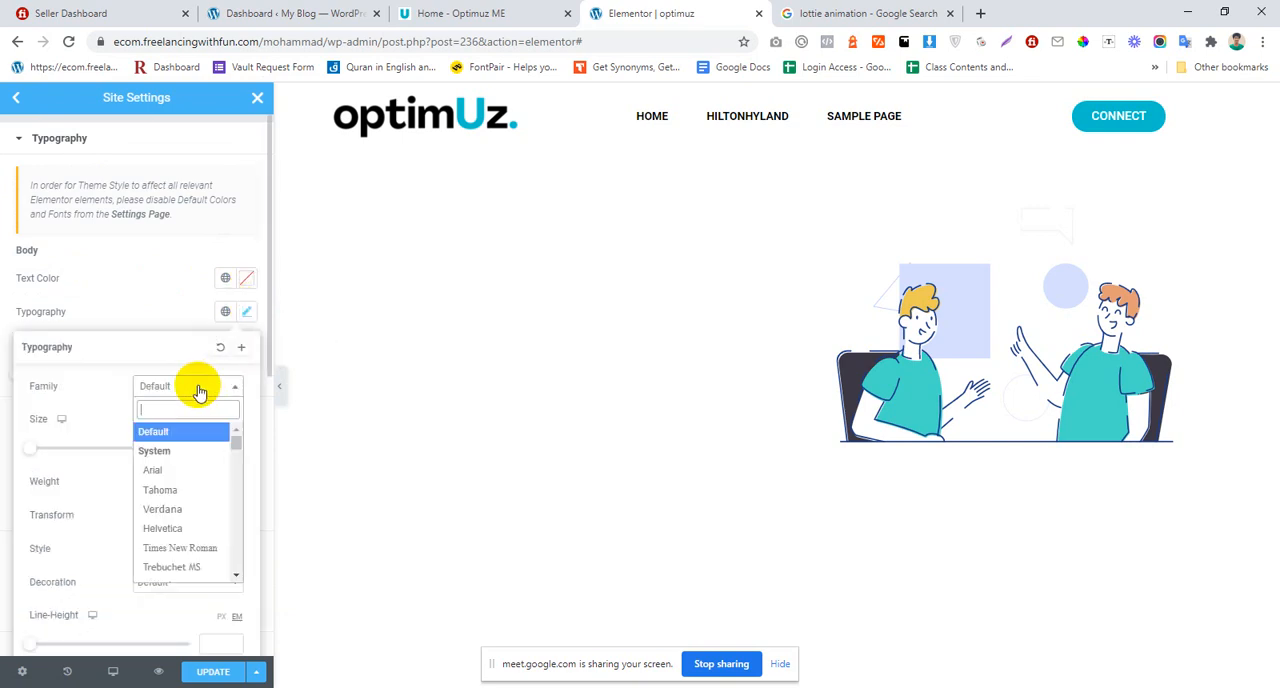
click(176, 526)
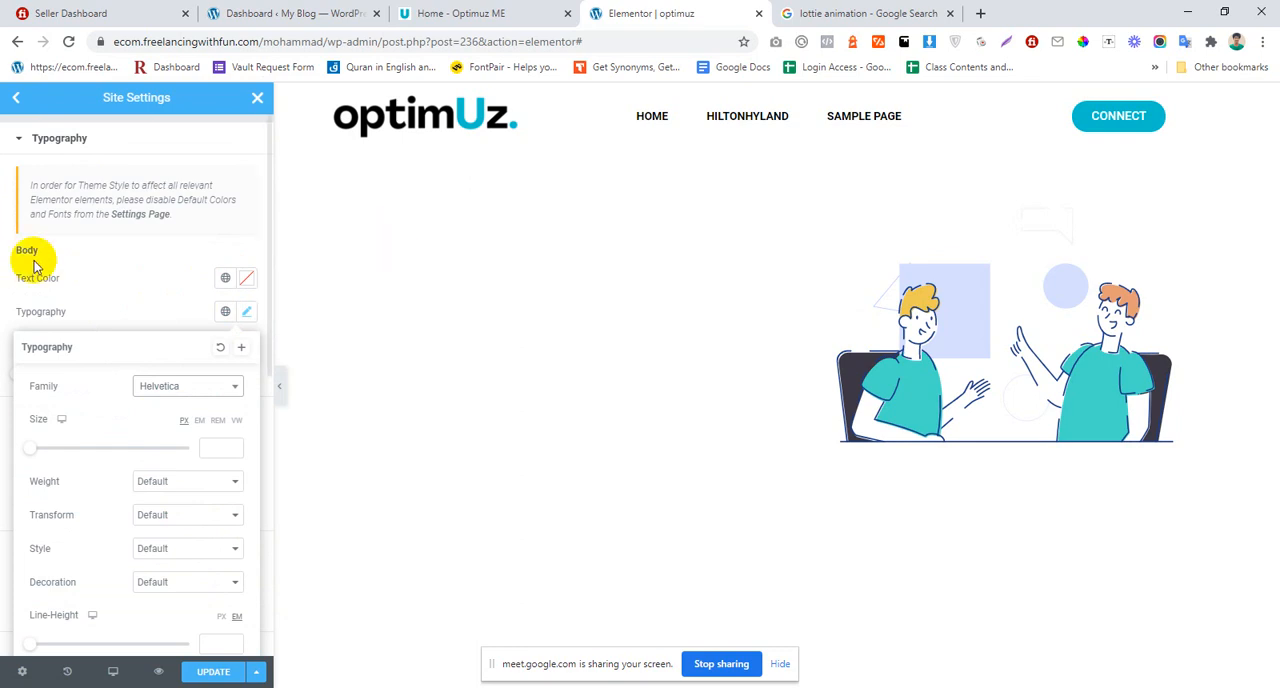
scroll(80, 252, down, 1)
scroll(85, 257, up, 1)
scroll(88, 253, down, 1)
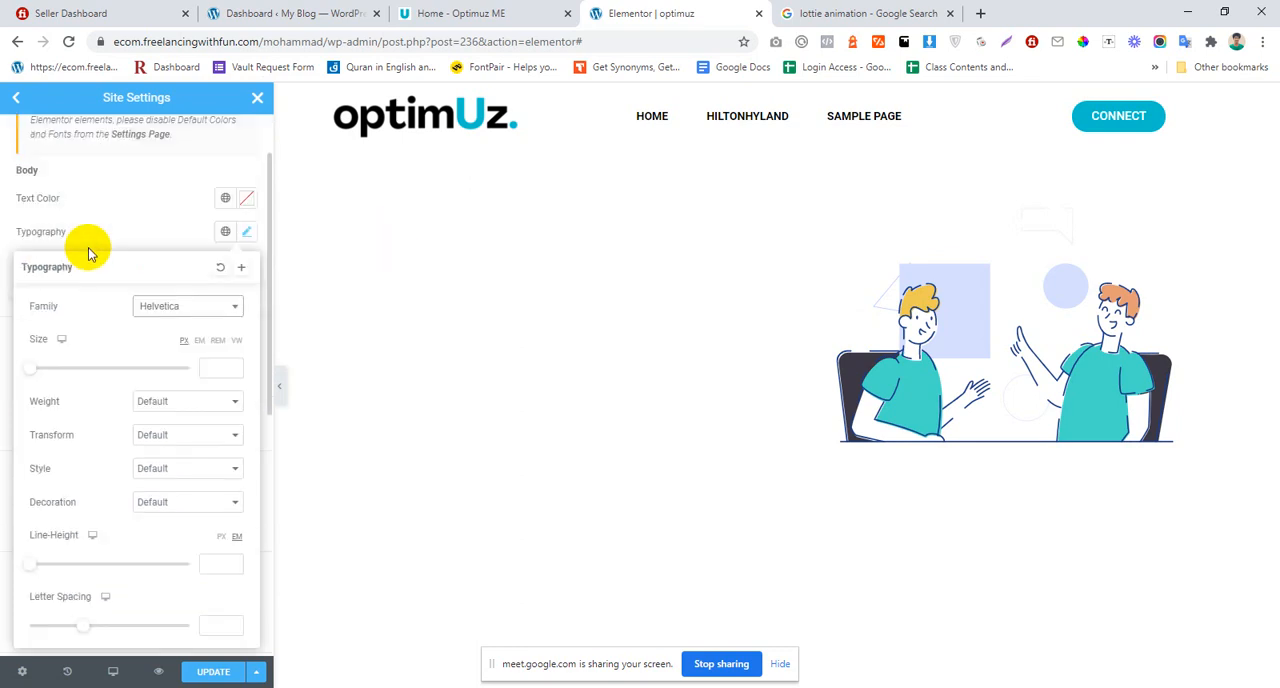
click(93, 245)
scroll(130, 229, up, 1)
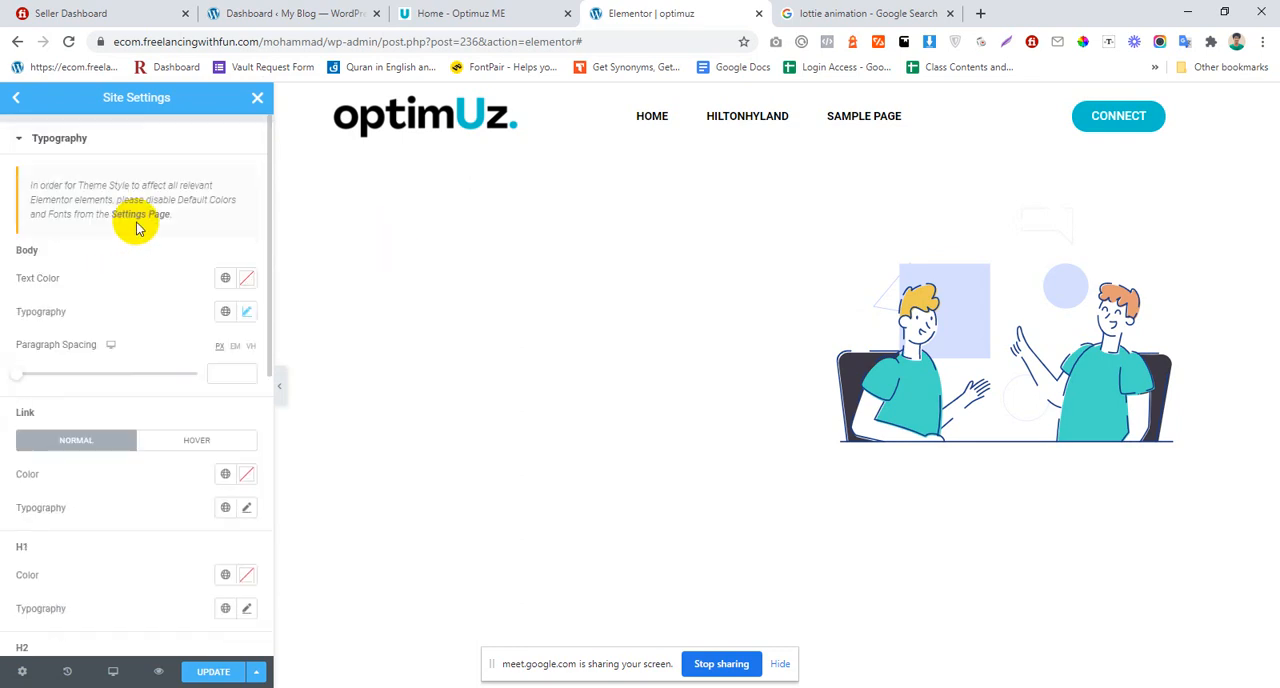
scroll(137, 228, down, 1)
scroll(134, 220, up, 1)
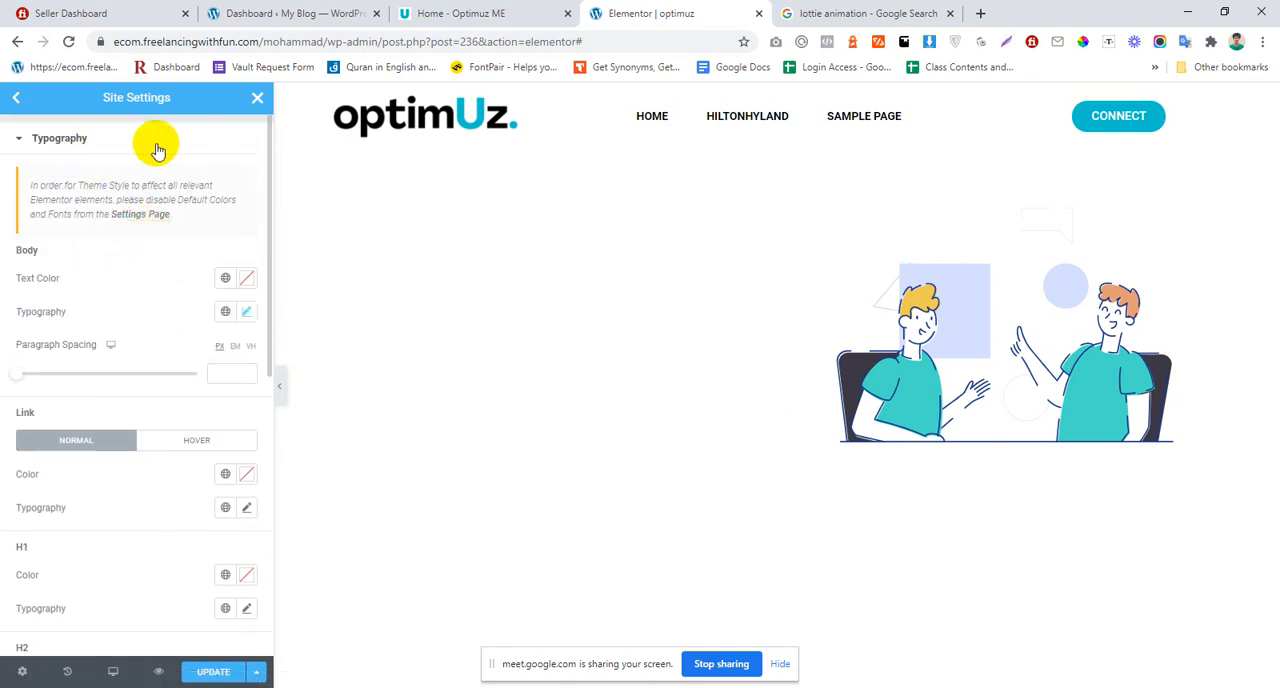
Step: Set the font family of links in their normal state to Helvetica
scroll(140, 325, down, 3)
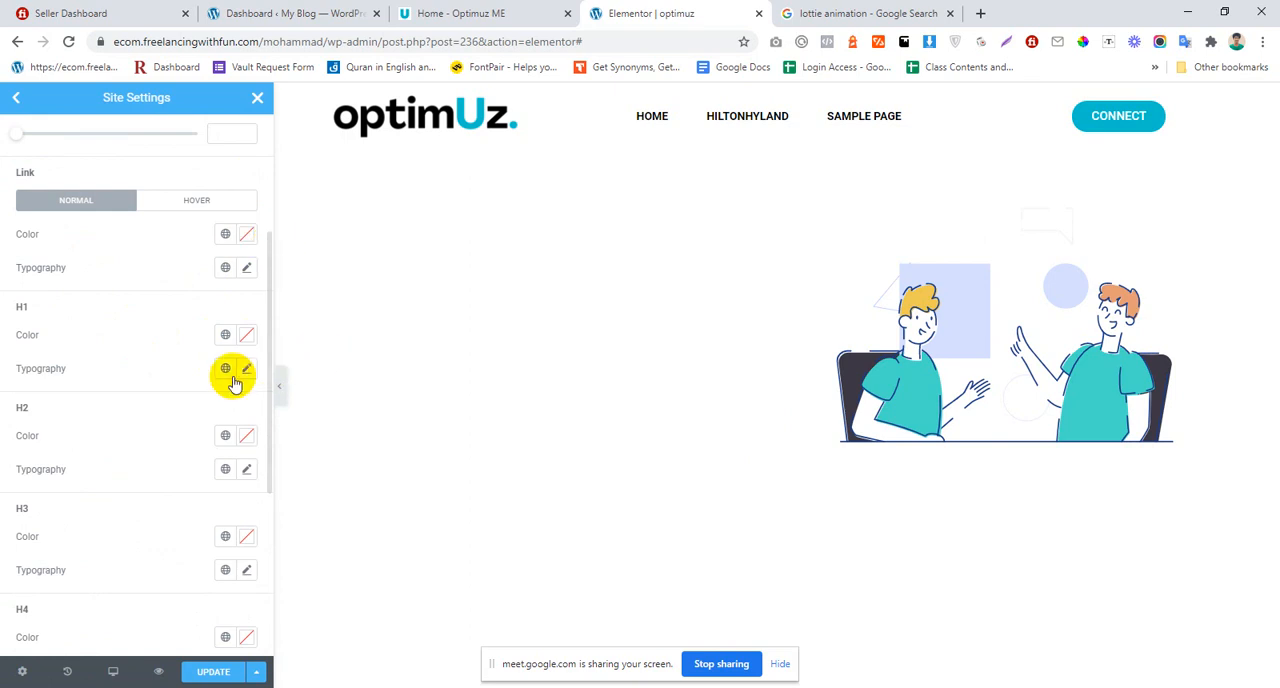
scroll(214, 320, up, 3)
scroll(223, 380, down, 2)
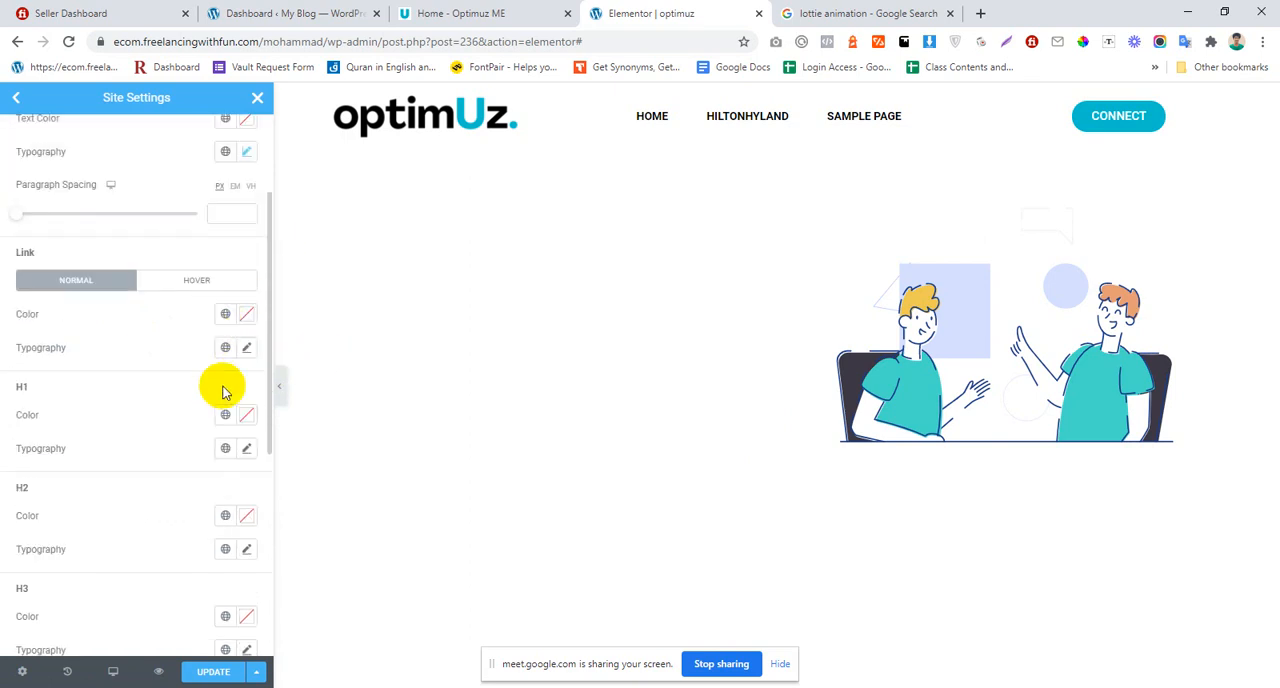
click(246, 347)
click(190, 428)
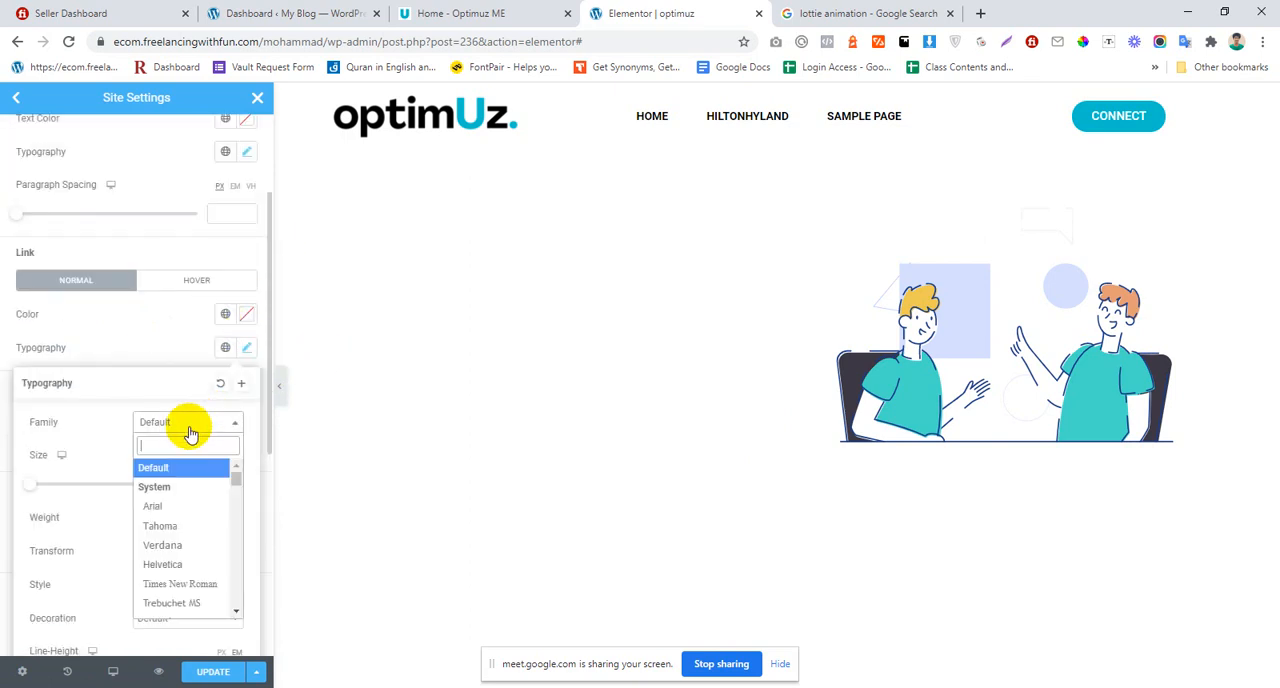
text(hel)
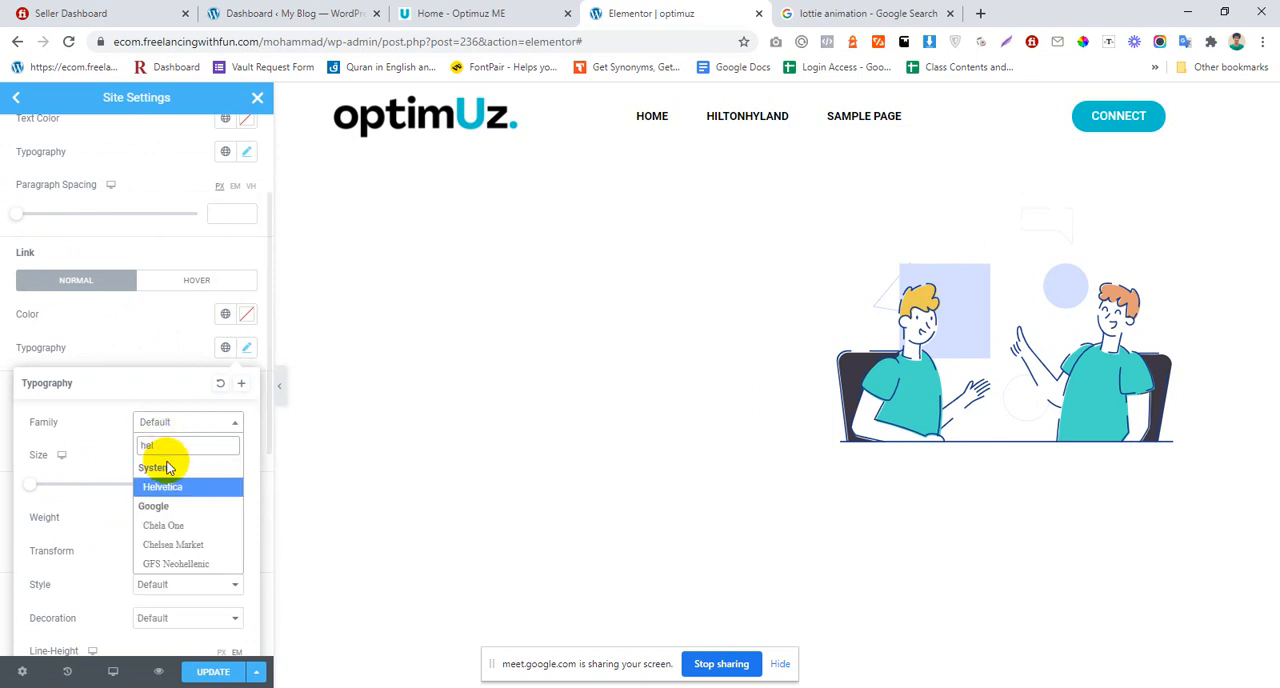
click(173, 490)
click(122, 332)
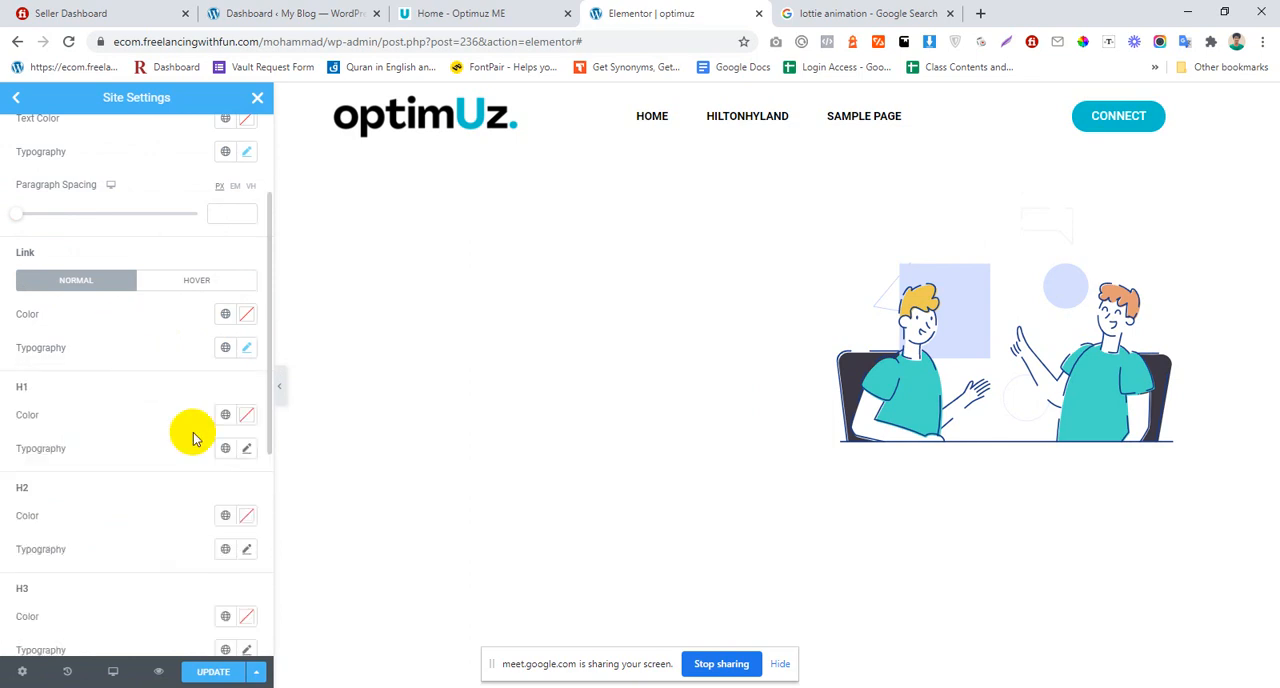
Step: Set the H1 heading typography to the Helvetica font family
click(247, 450)
click(174, 522)
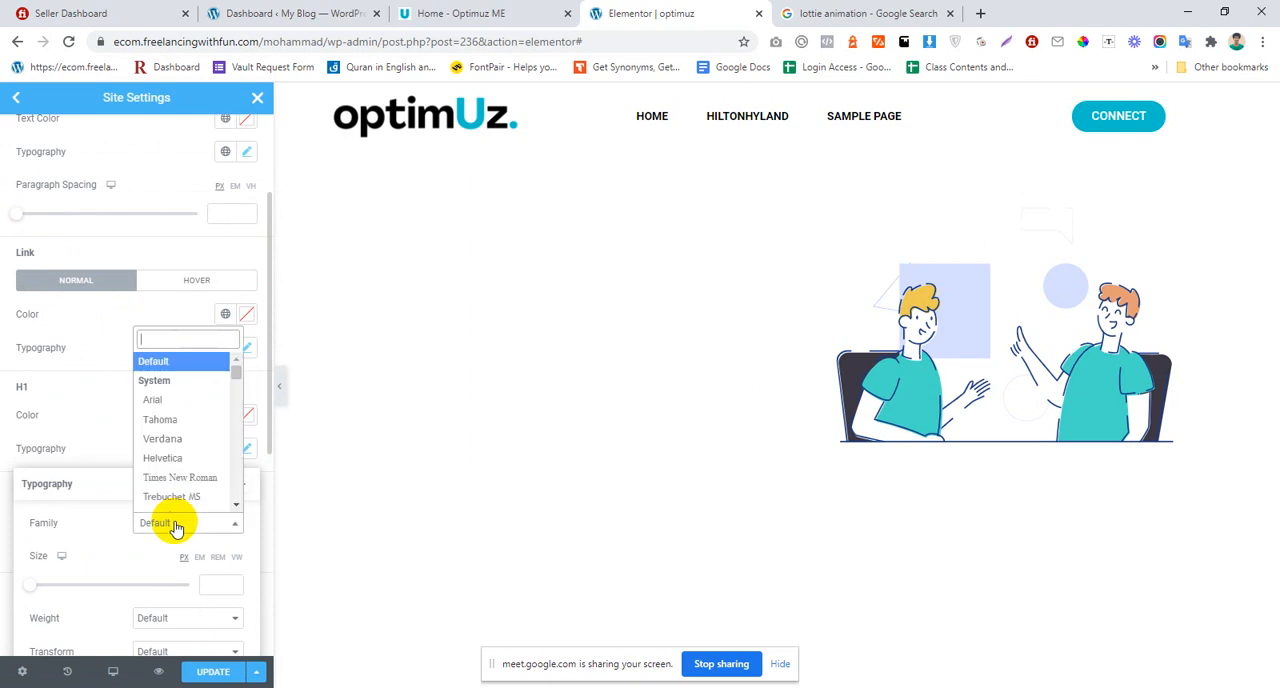
text(hel)
key(Return)
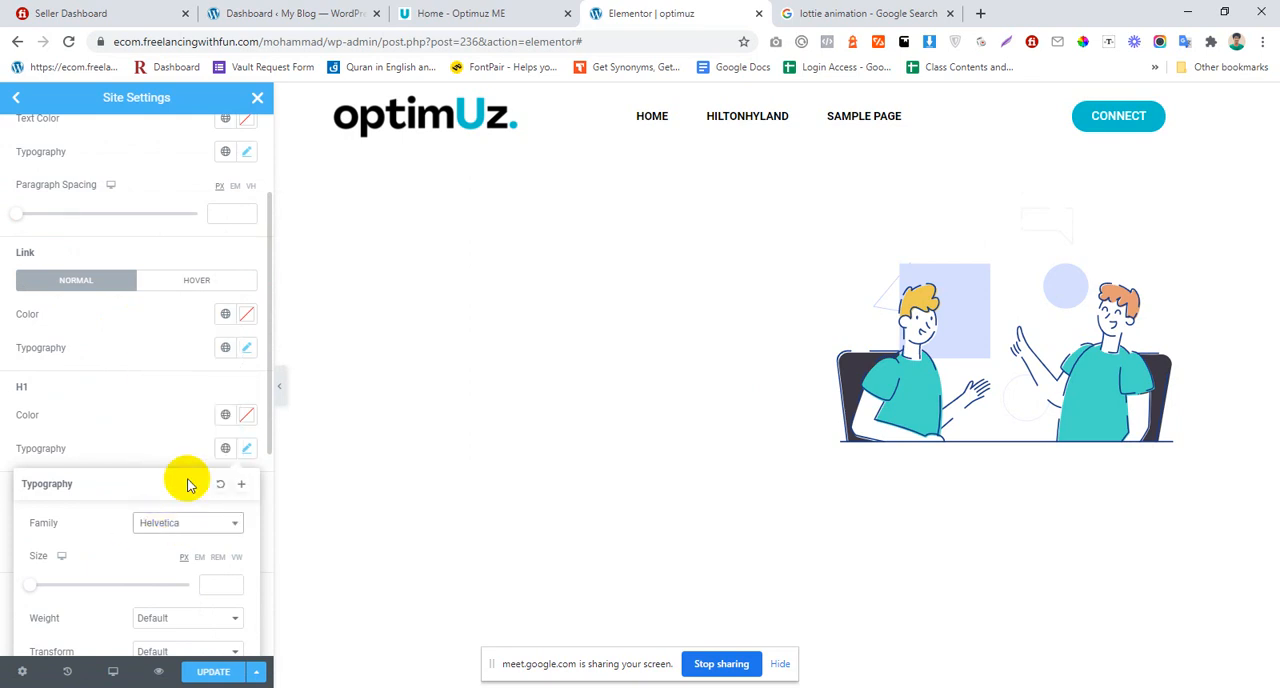
click(200, 405)
Step: Set the H2 heading typography to the Helvetica font family
scroll(200, 405, down, 2)
click(245, 386)
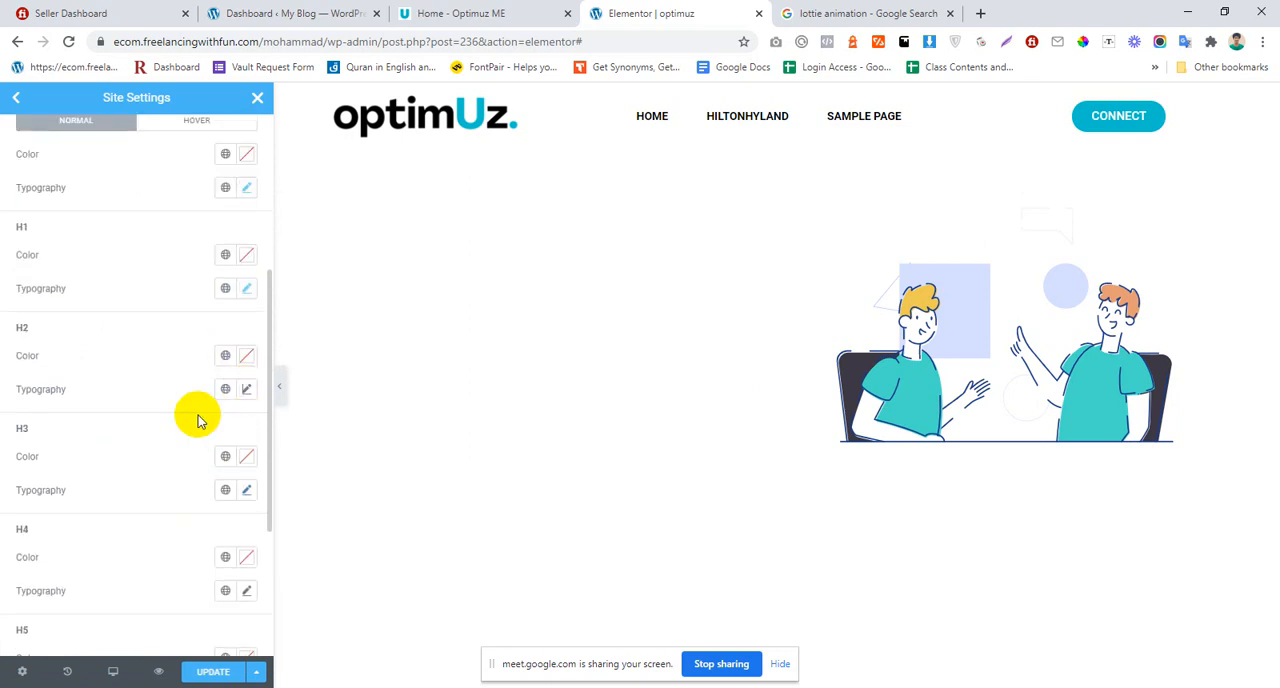
click(170, 470)
text(helv)
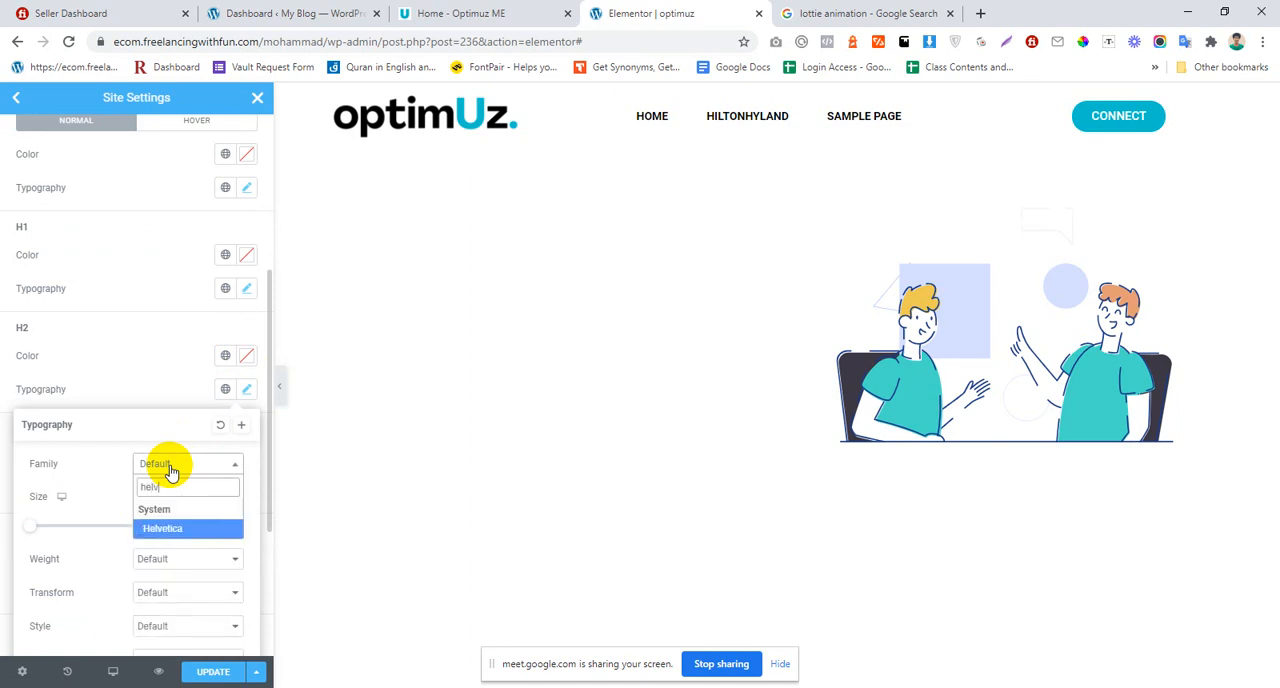
key(Return)
click(151, 394)
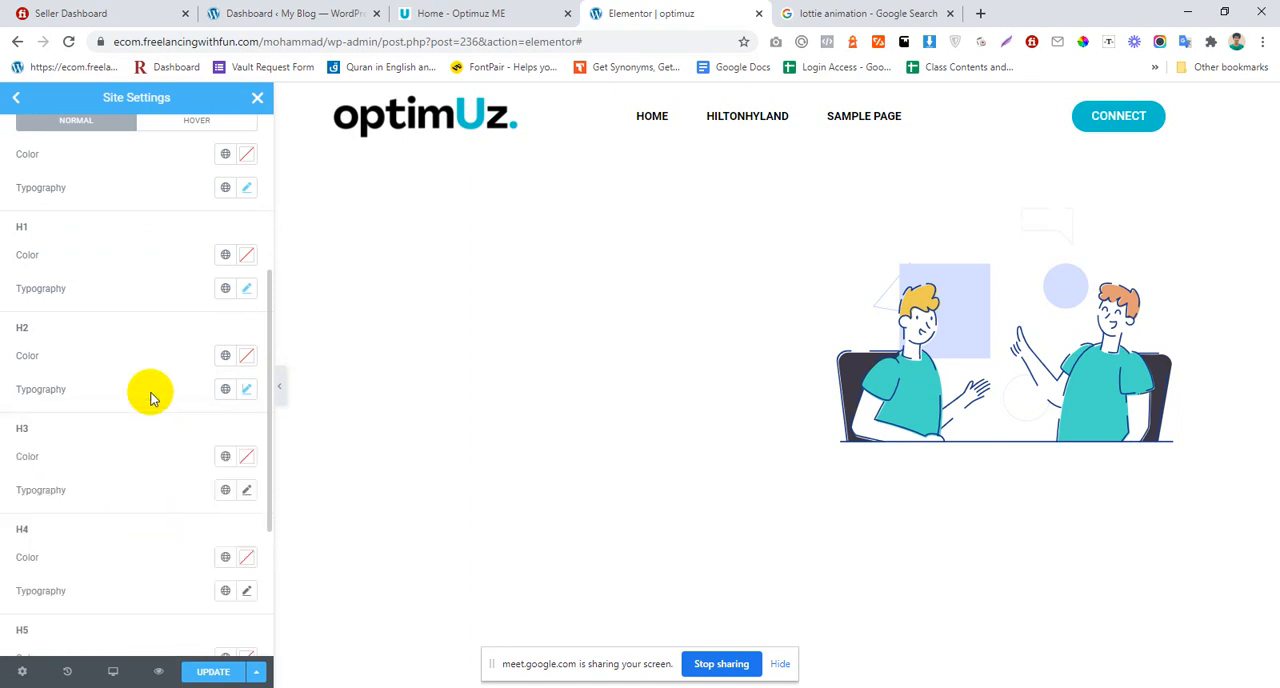
Step: Set the H3 heading typography to the Helvetica font family
scroll(150, 397, down, 2)
click(247, 332)
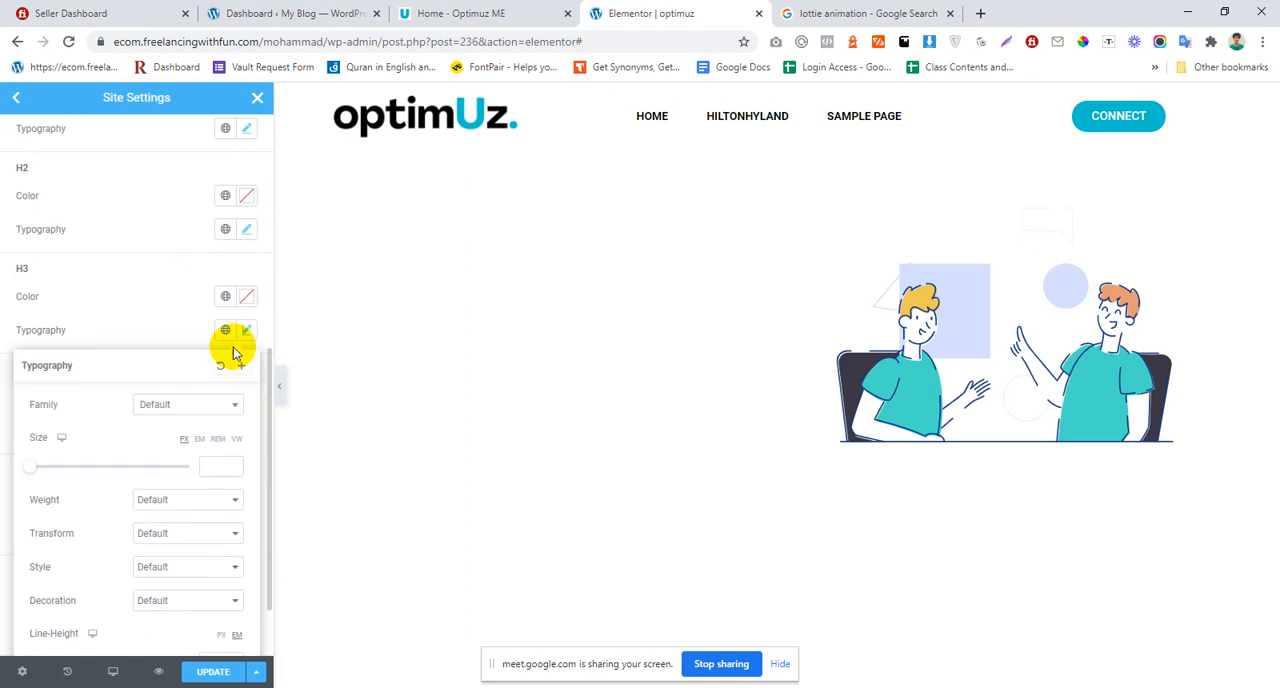
click(167, 404)
text(hel)
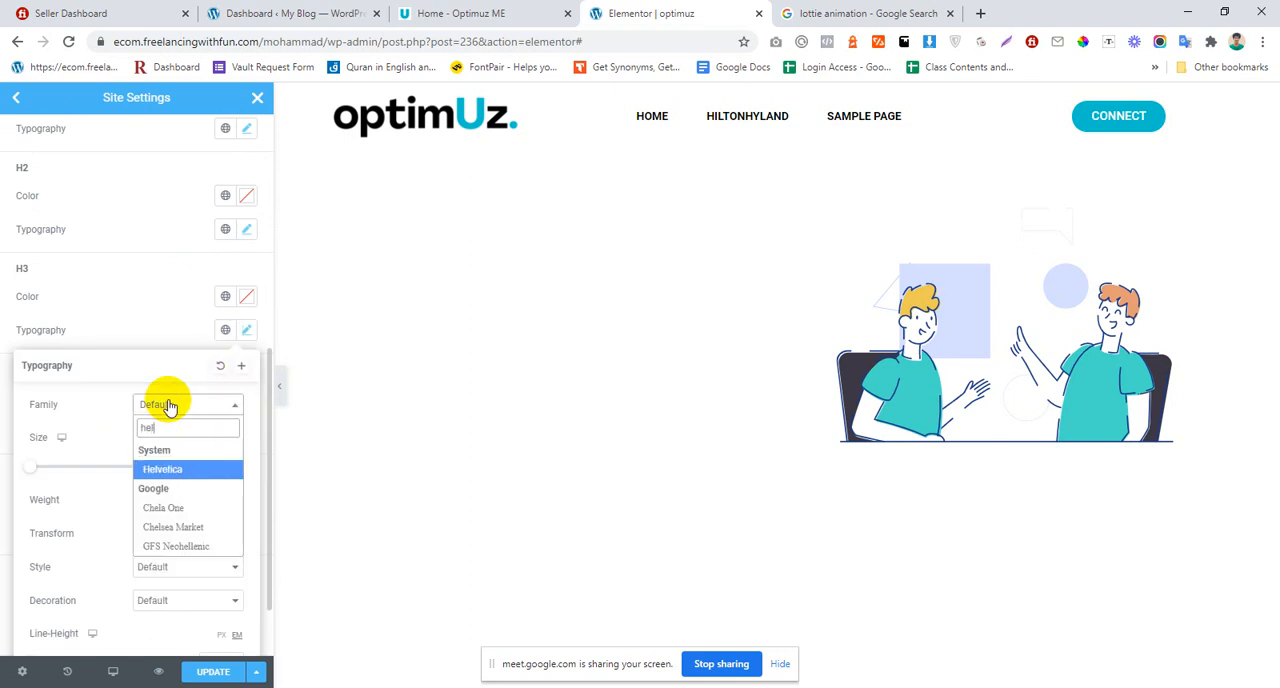
key(Return)
click(167, 347)
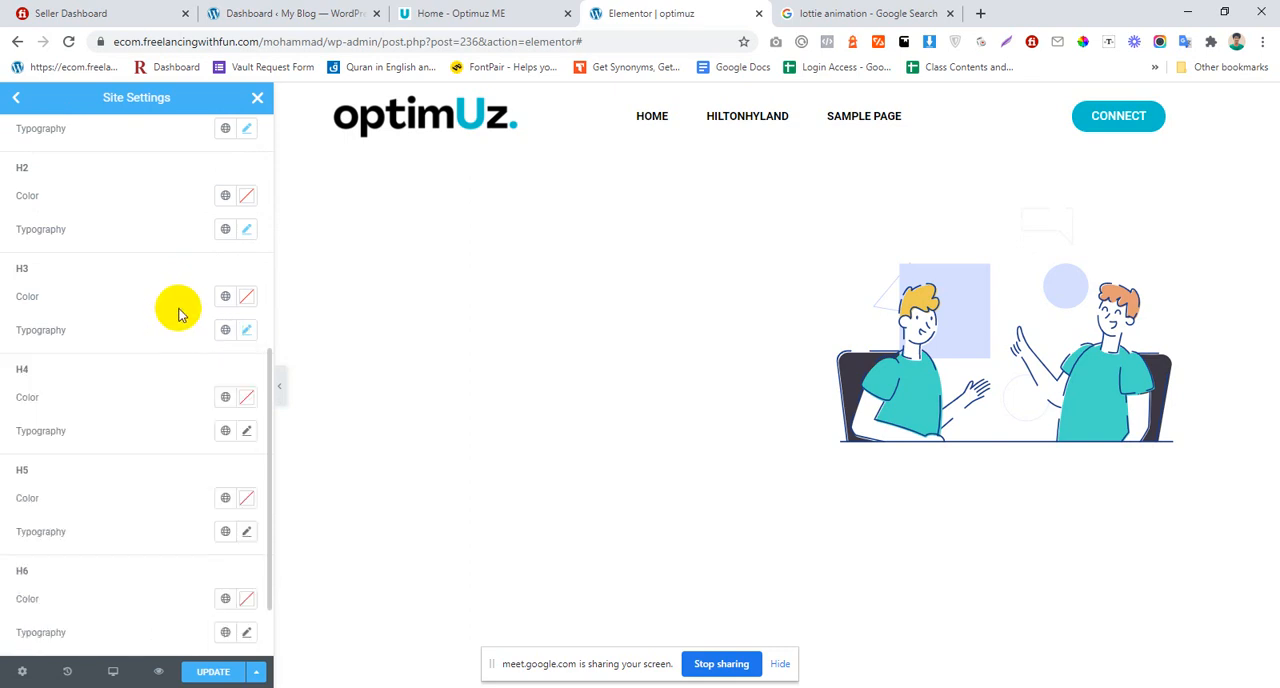
Step: Set the H4 heading typography to the Helvetica font family
click(246, 434)
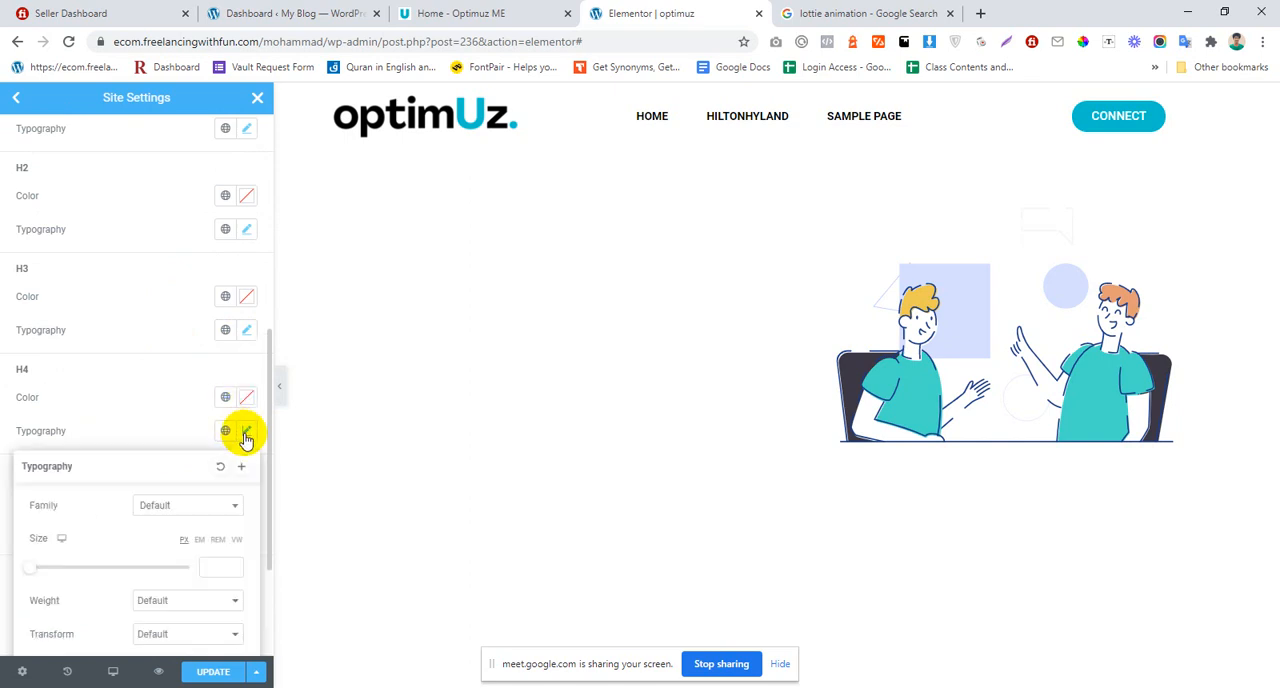
click(191, 505)
text(hel)
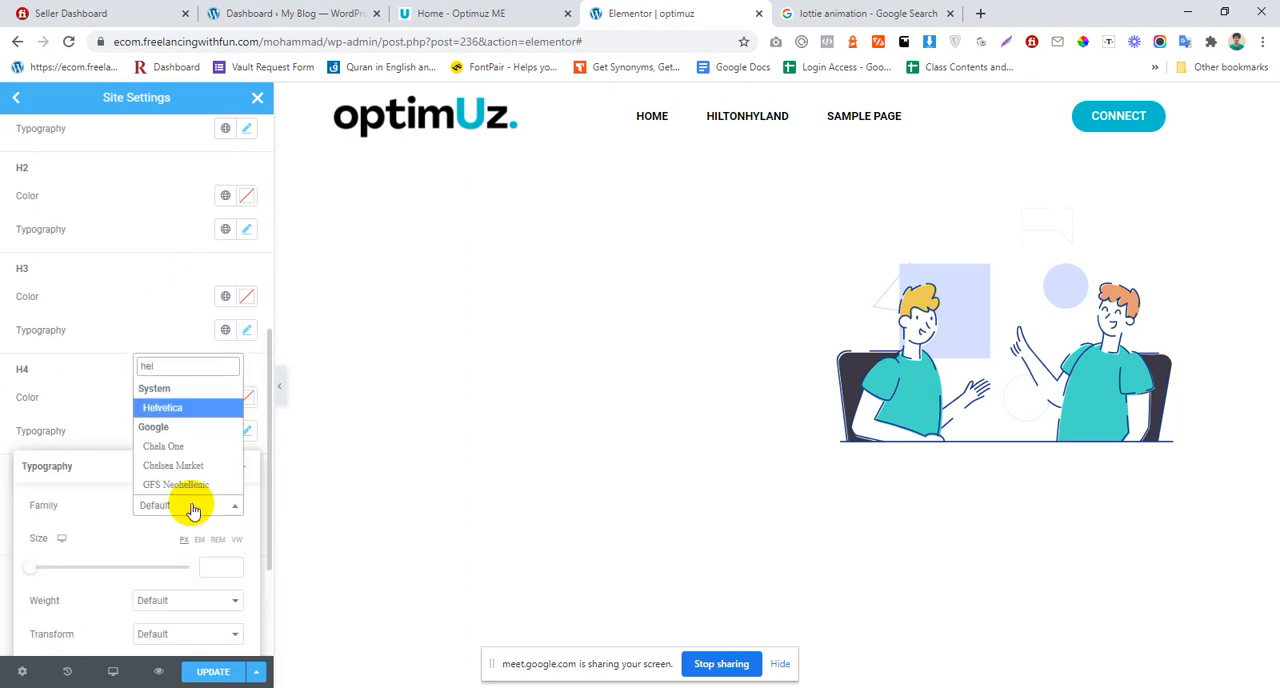
key(Return)
click(92, 391)
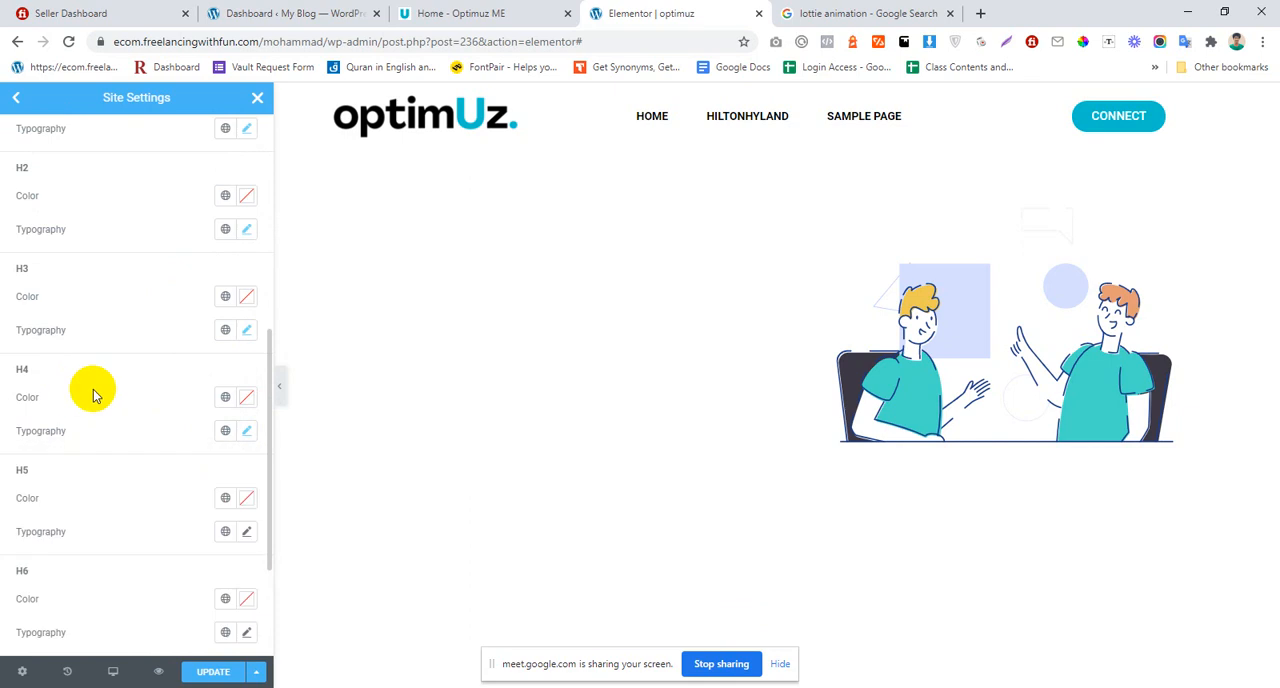
Step: Set the H5 heading typography to the Helvetica font family
scroll(140, 400, down, 2)
click(247, 440)
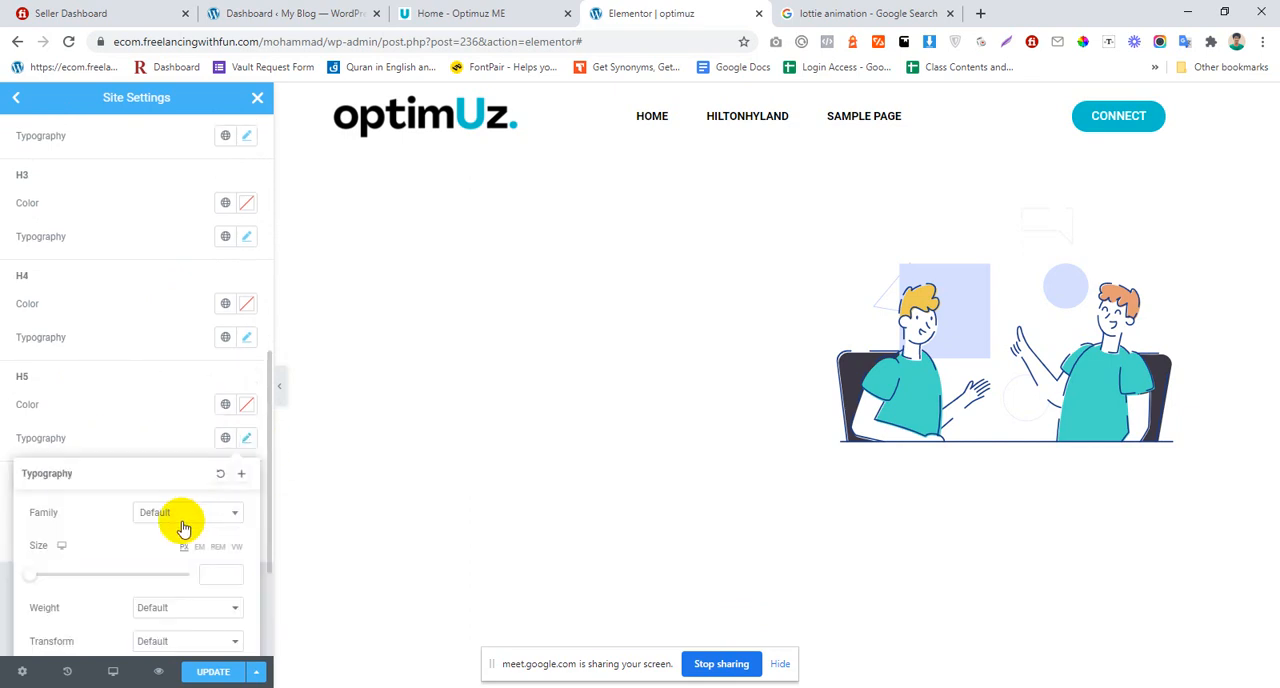
click(183, 518)
text(hel)
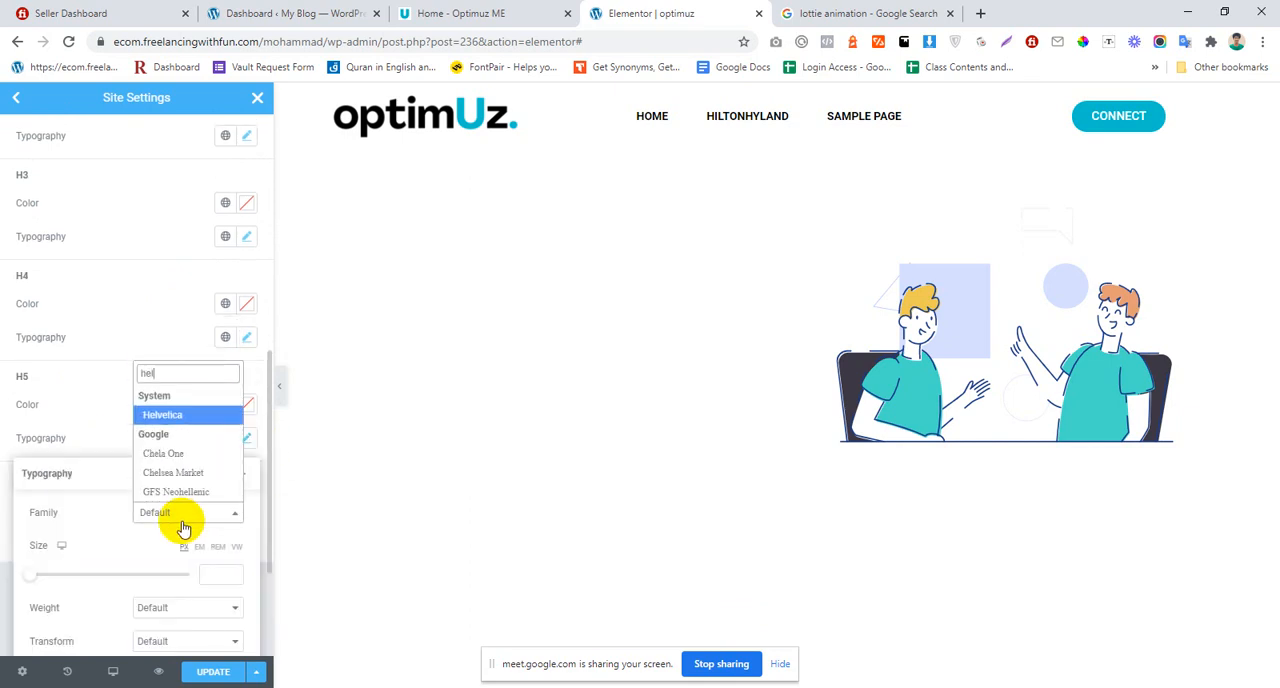
key(Return)
click(140, 420)
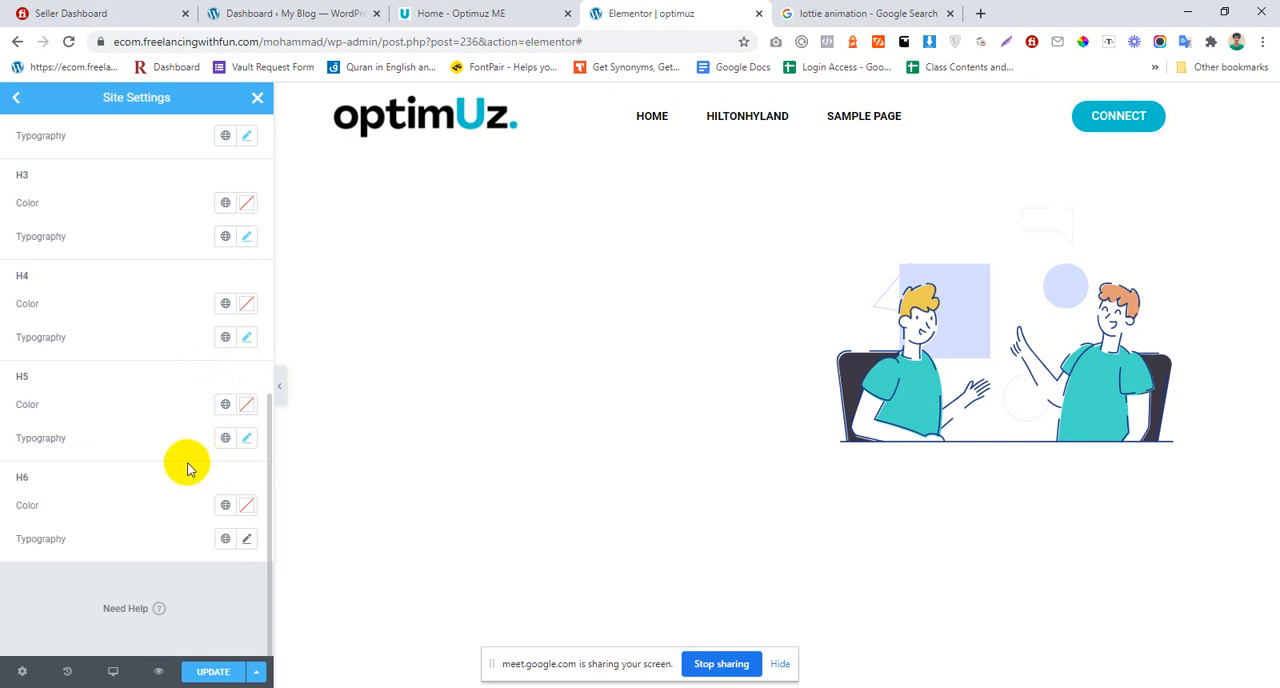
Step: Set the H6 heading typography to the Helvetica font family and save the site settings
click(247, 539)
click(157, 612)
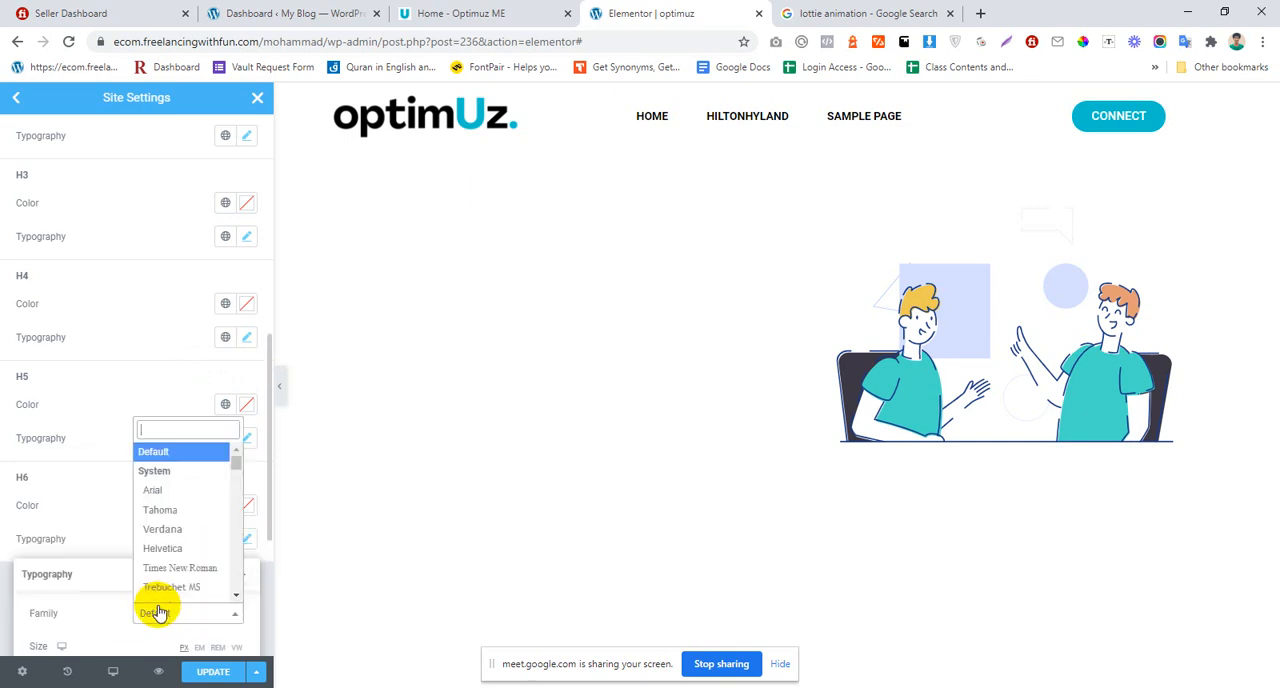
text(hel)
key(Return)
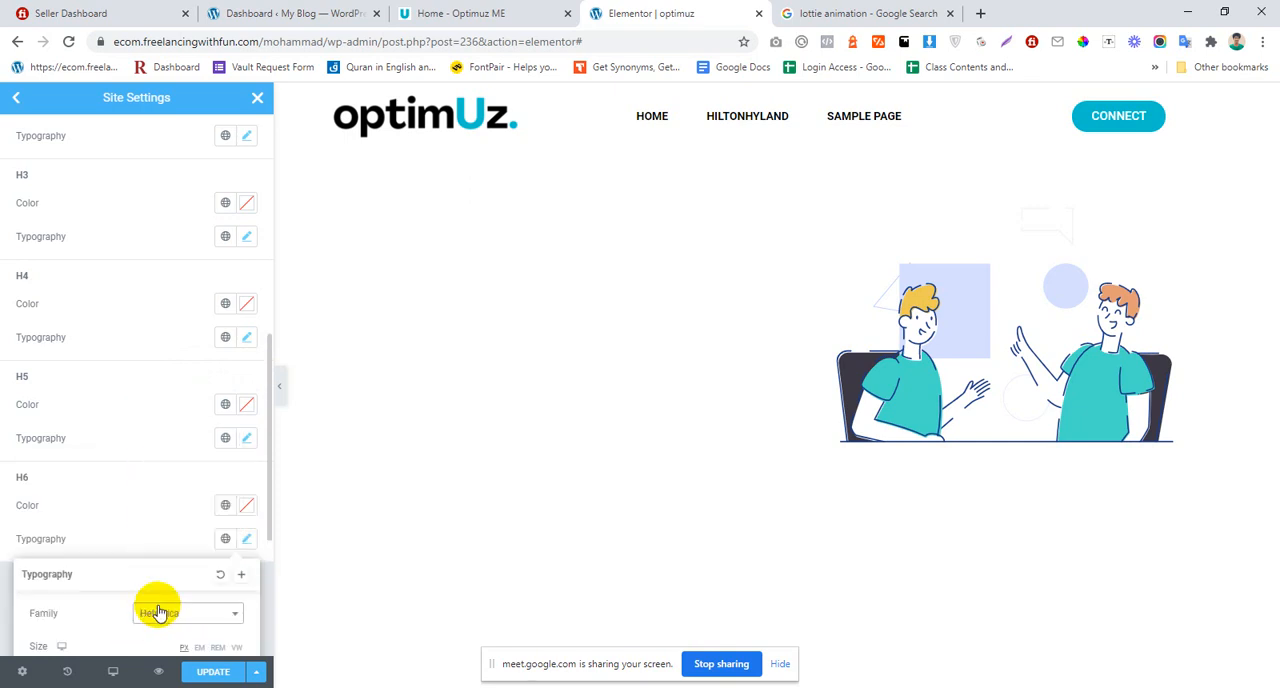
click(60, 397)
click(222, 675)
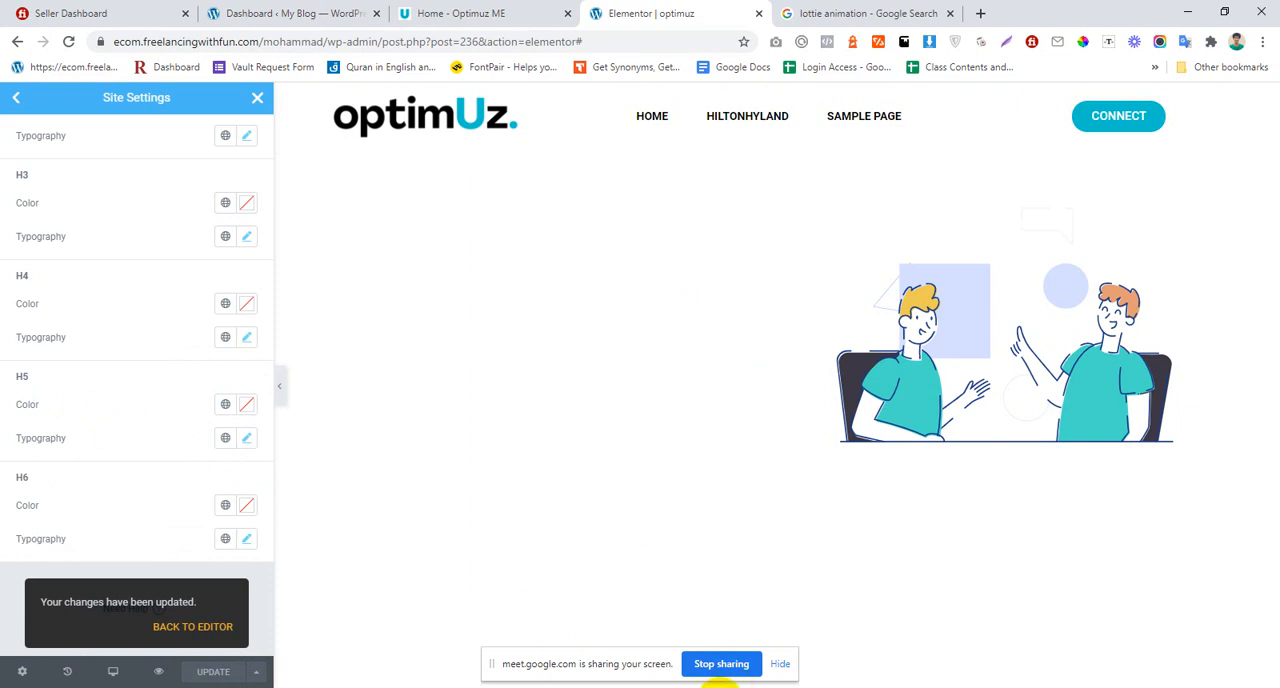
Step: Check the hero section on the Optimuz ME reference page, then return to the editor's Site Settings overview
click(735, 687)
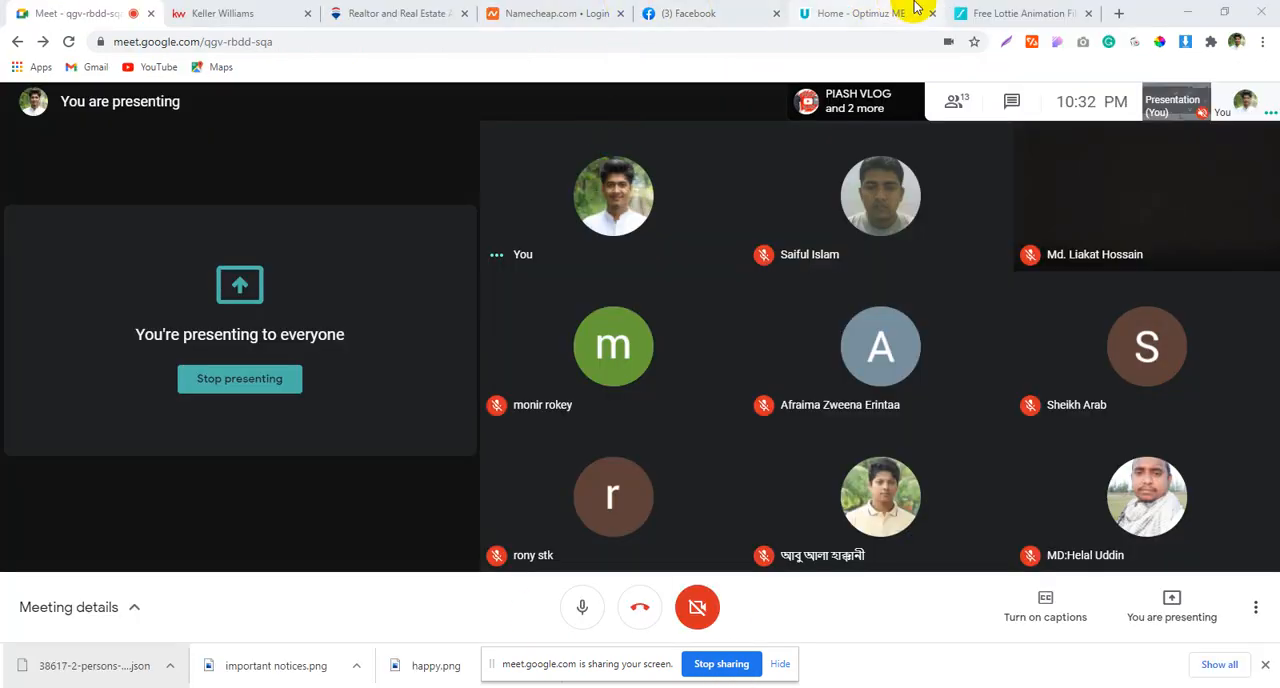
click(916, 8)
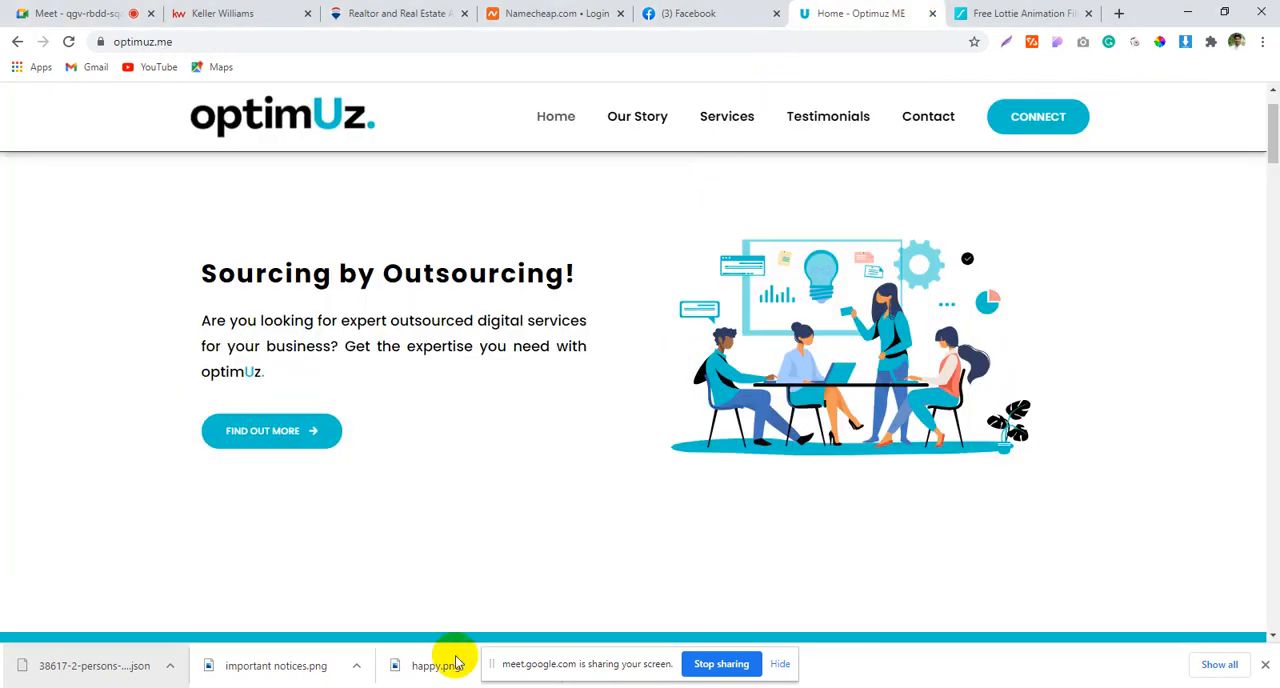
mouse_move(415, 684)
click(345, 618)
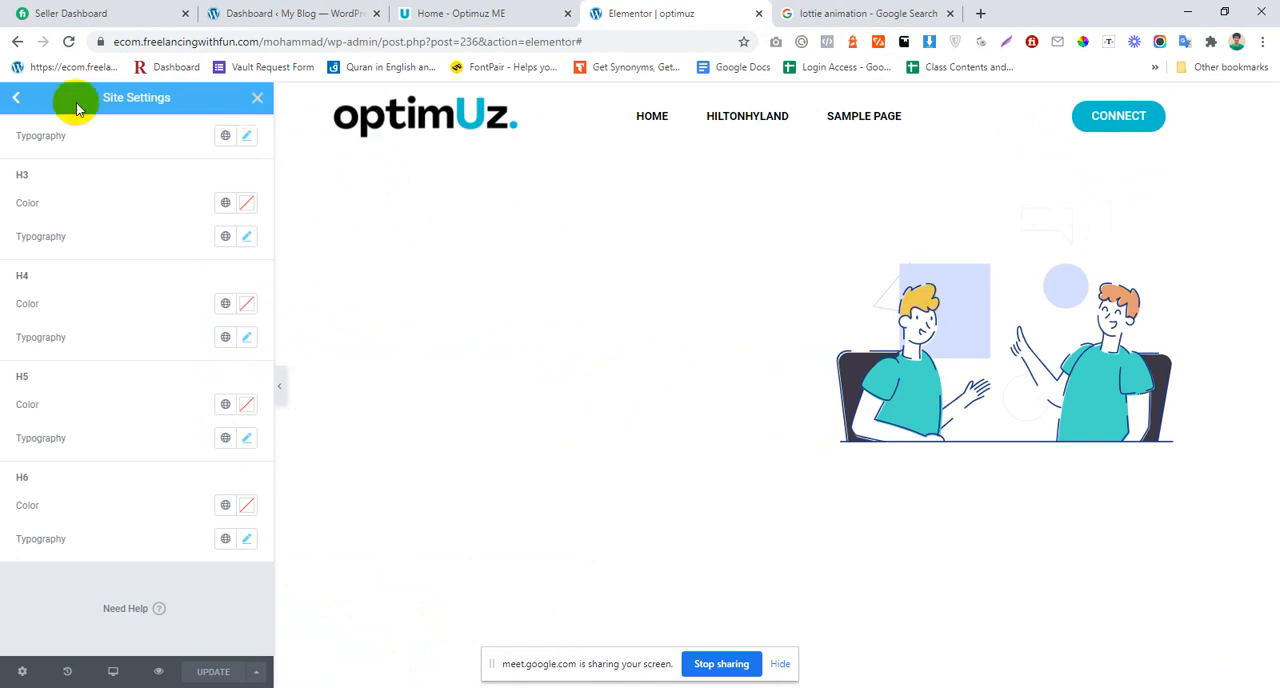
click(12, 98)
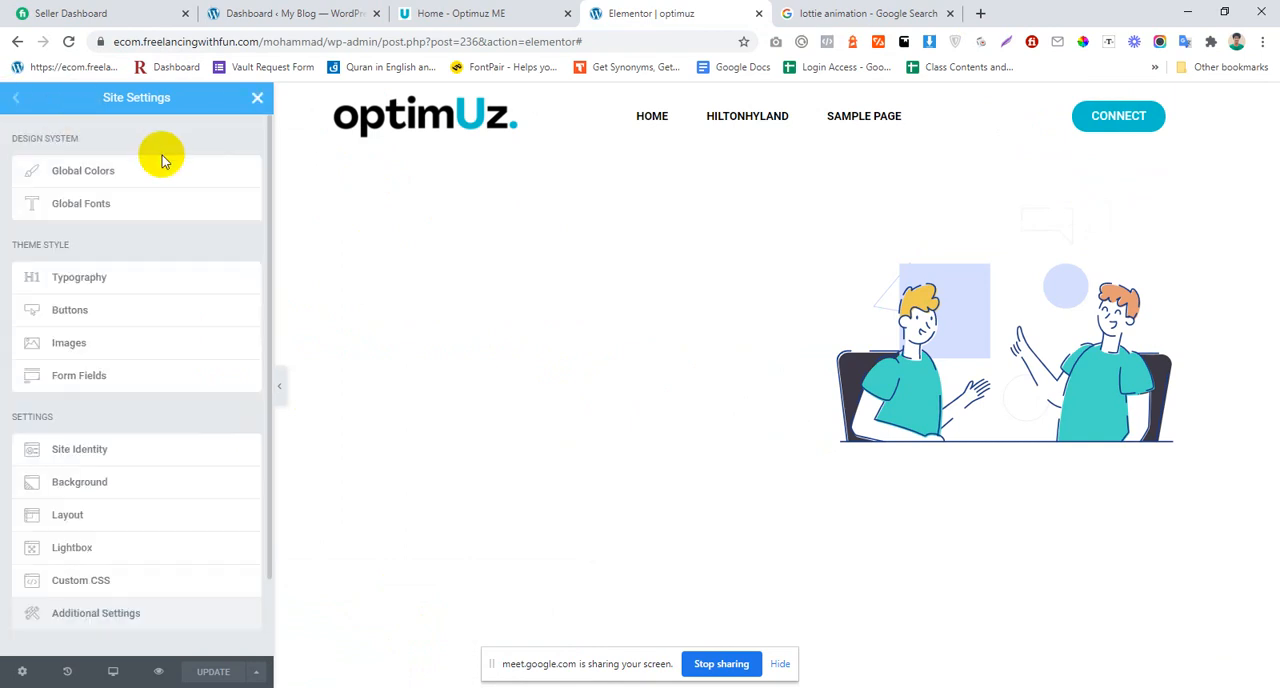
Step: Try a Heading widget in the empty hero column, inspect its typography settings, and remove the widget
click(257, 97)
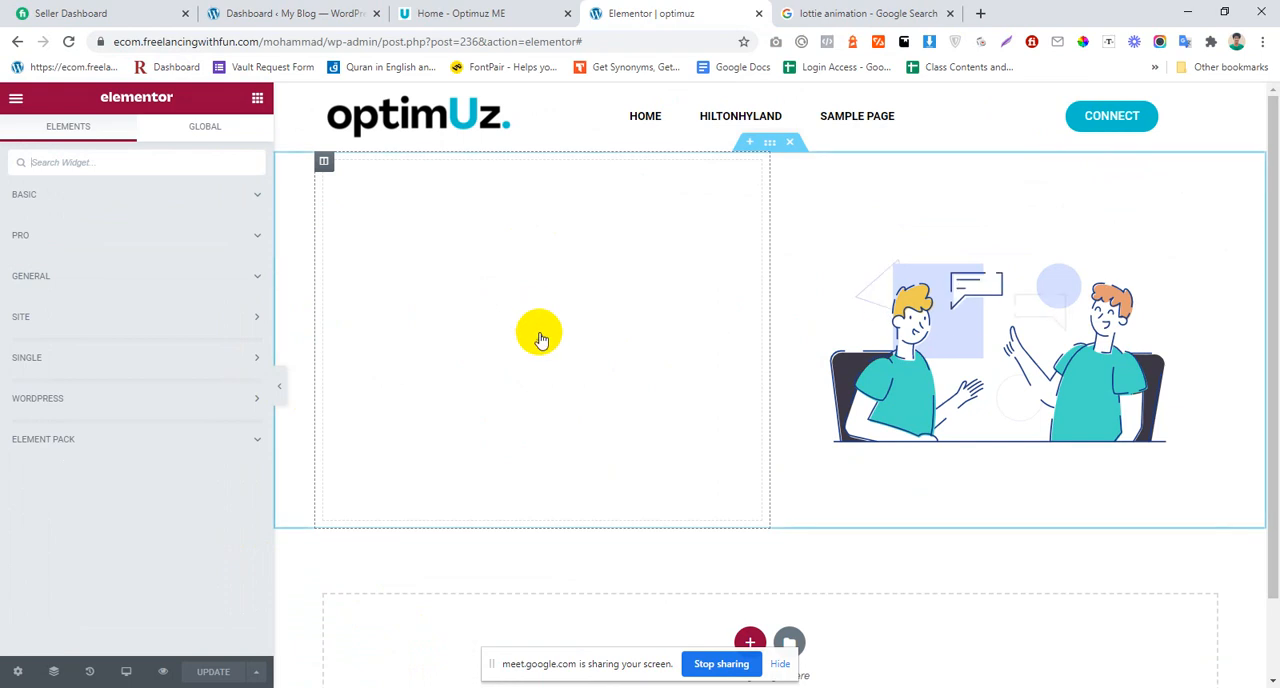
click(83, 160)
text(hea)
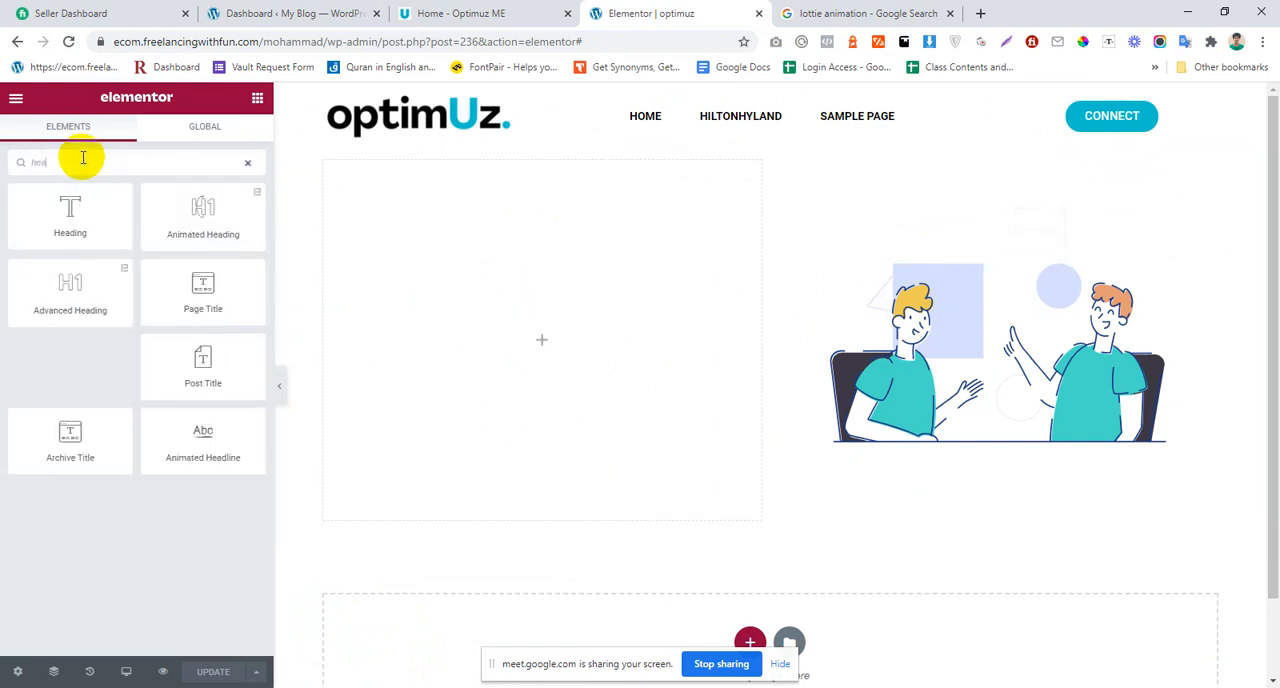
drag(69, 208, 609, 323)
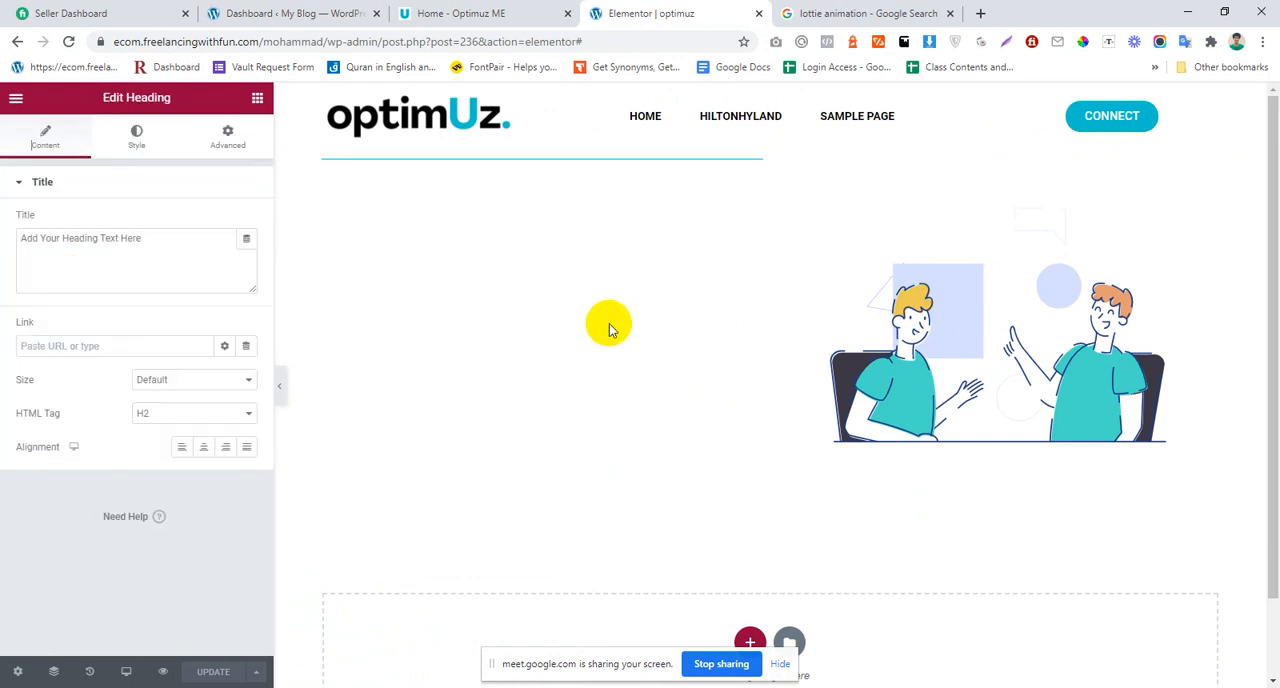
double_click(614, 168)
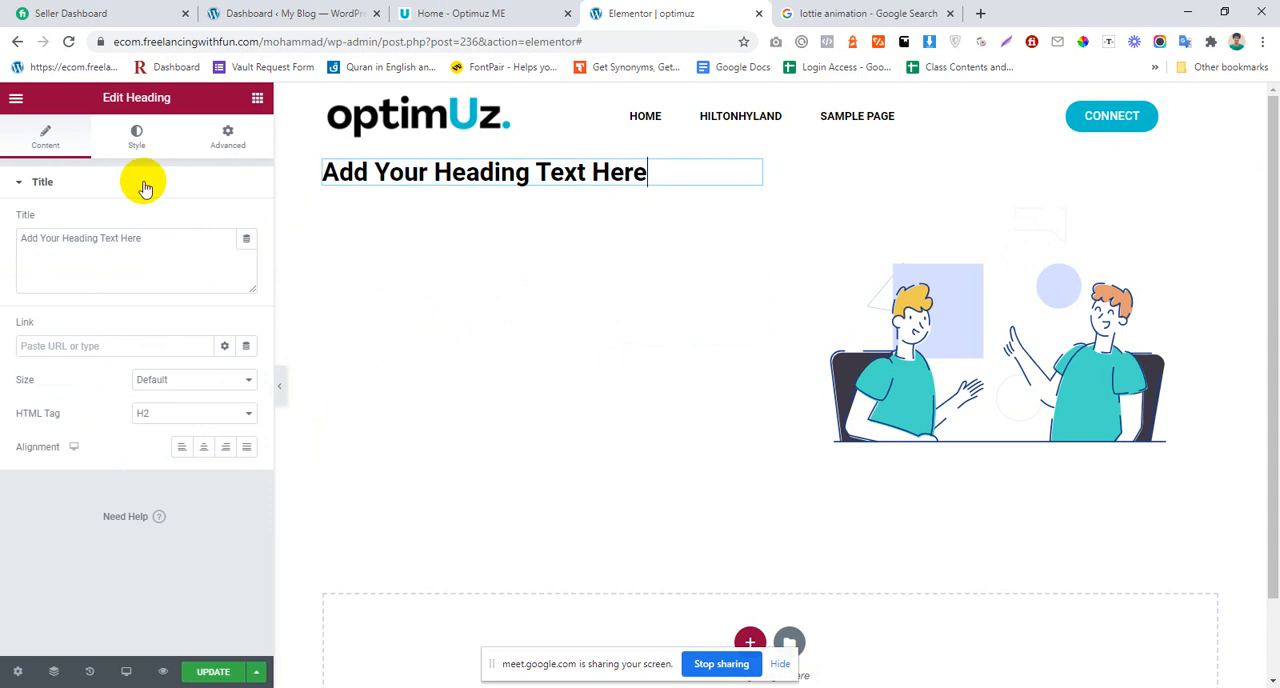
click(140, 150)
click(248, 257)
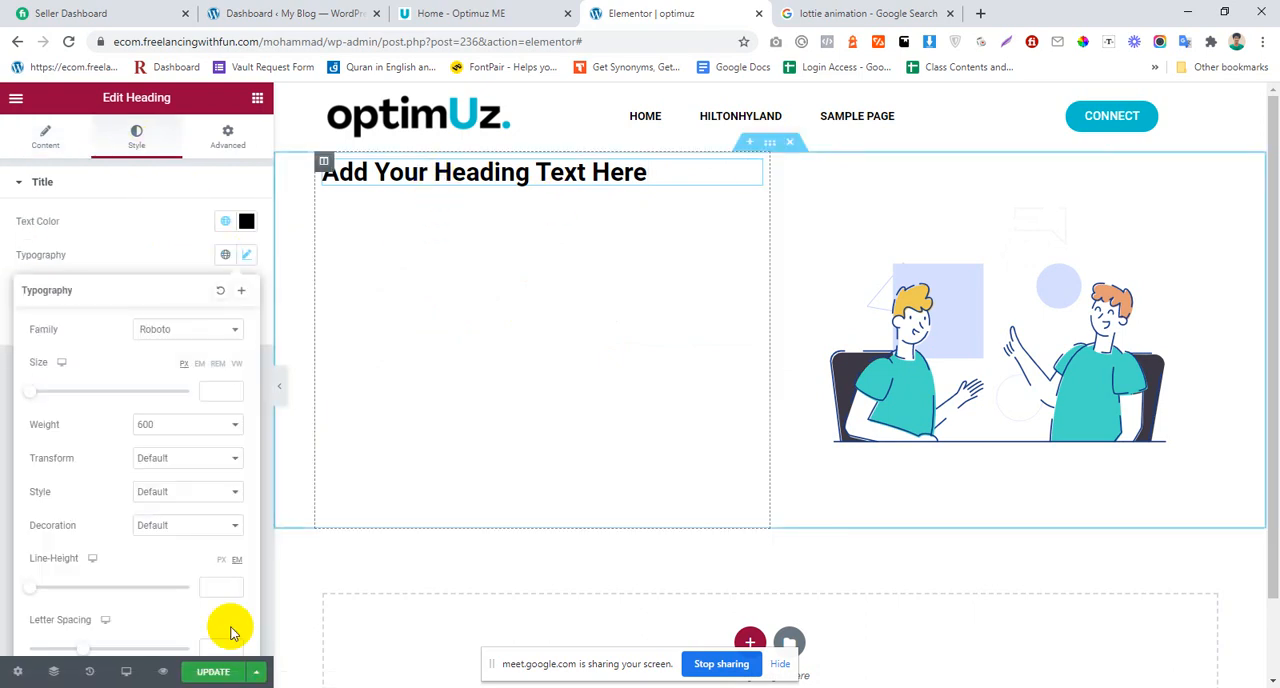
right_click(672, 174)
click(724, 412)
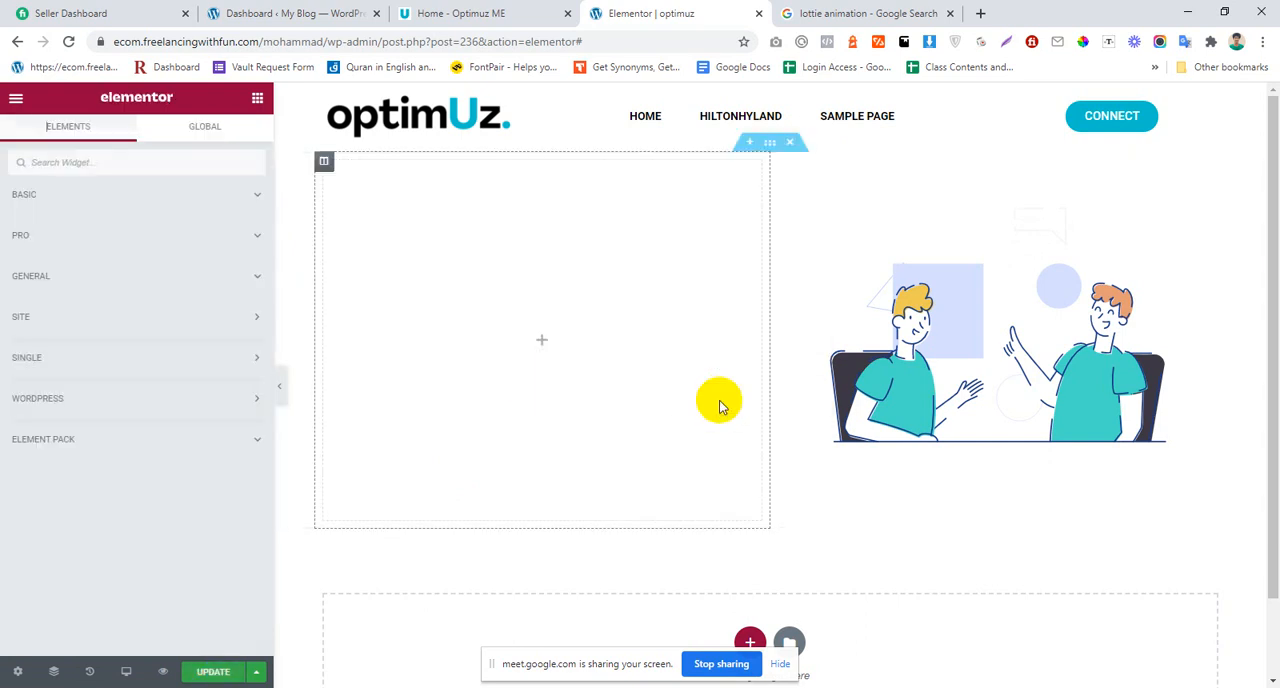
Step: Save the home page and reload the Elementor editor
click(213, 672)
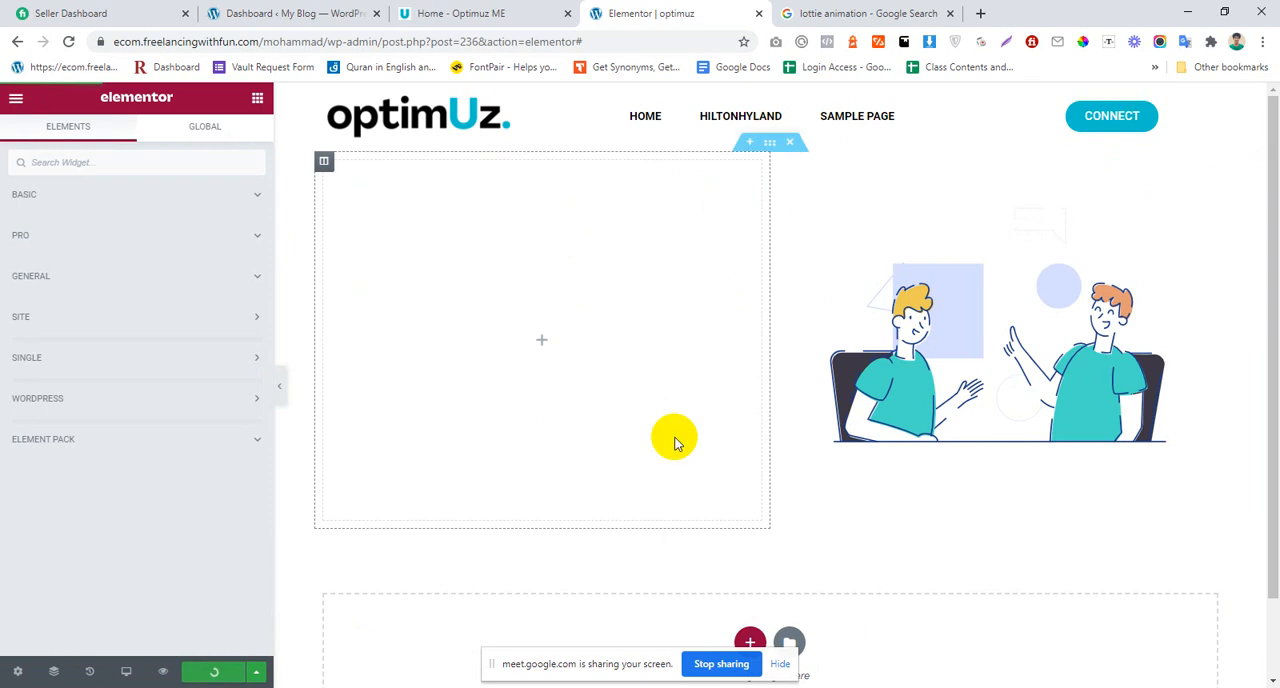
click(68, 42)
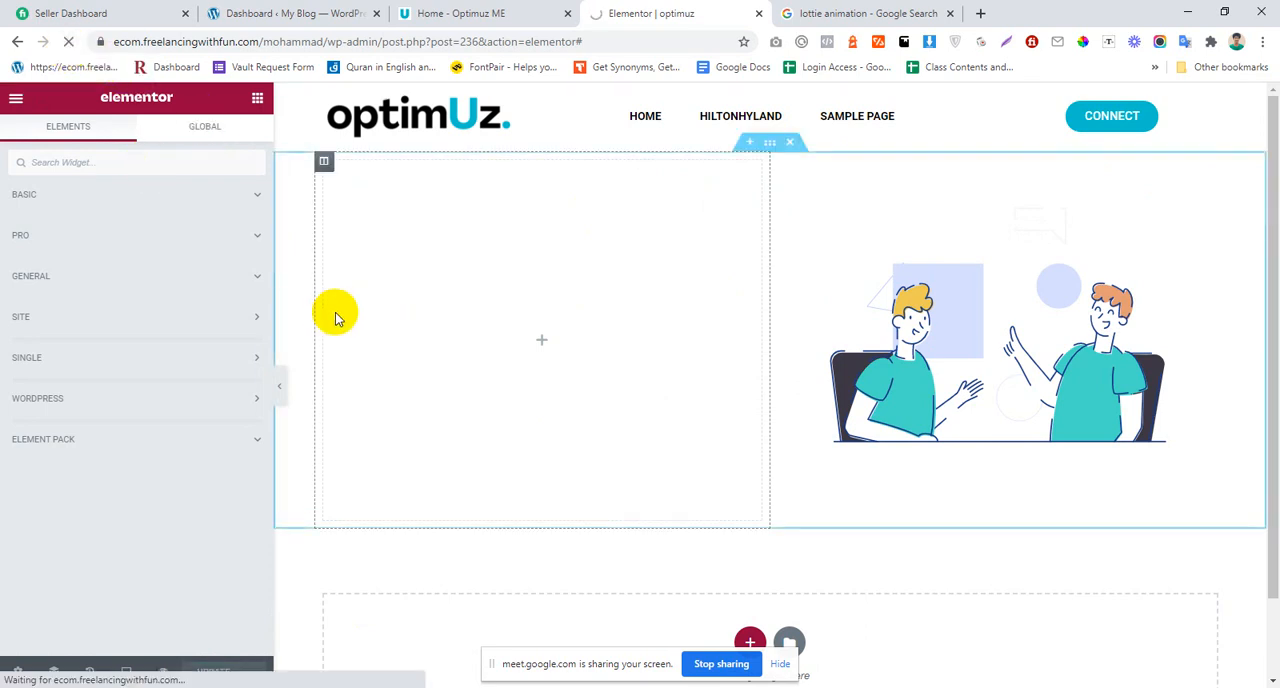
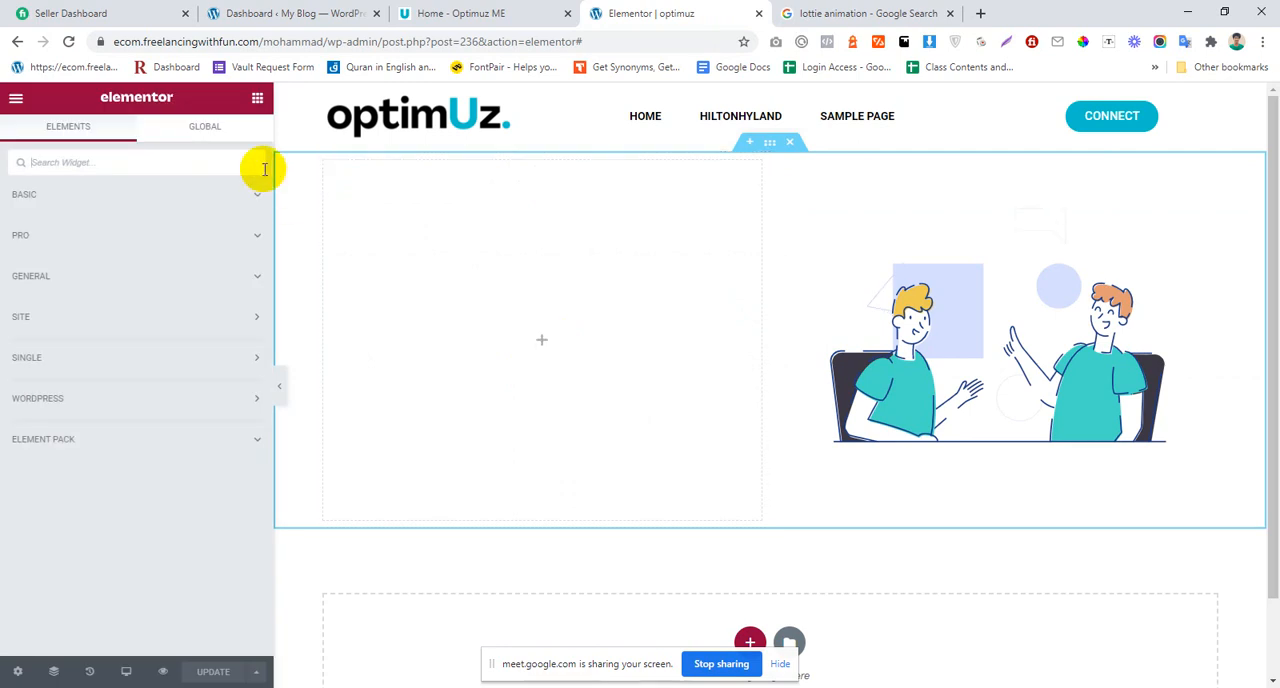
Step: Add a Heading widget to the empty hero column and check its typography settings
click(222, 131)
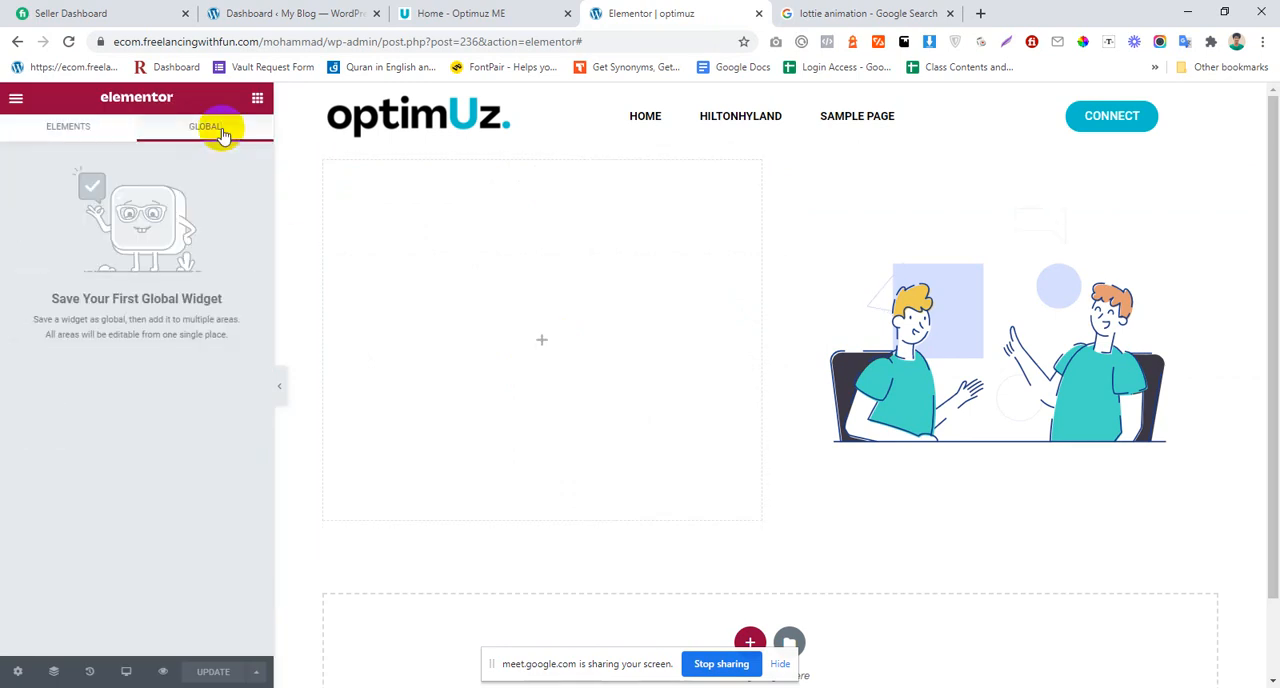
click(541, 342)
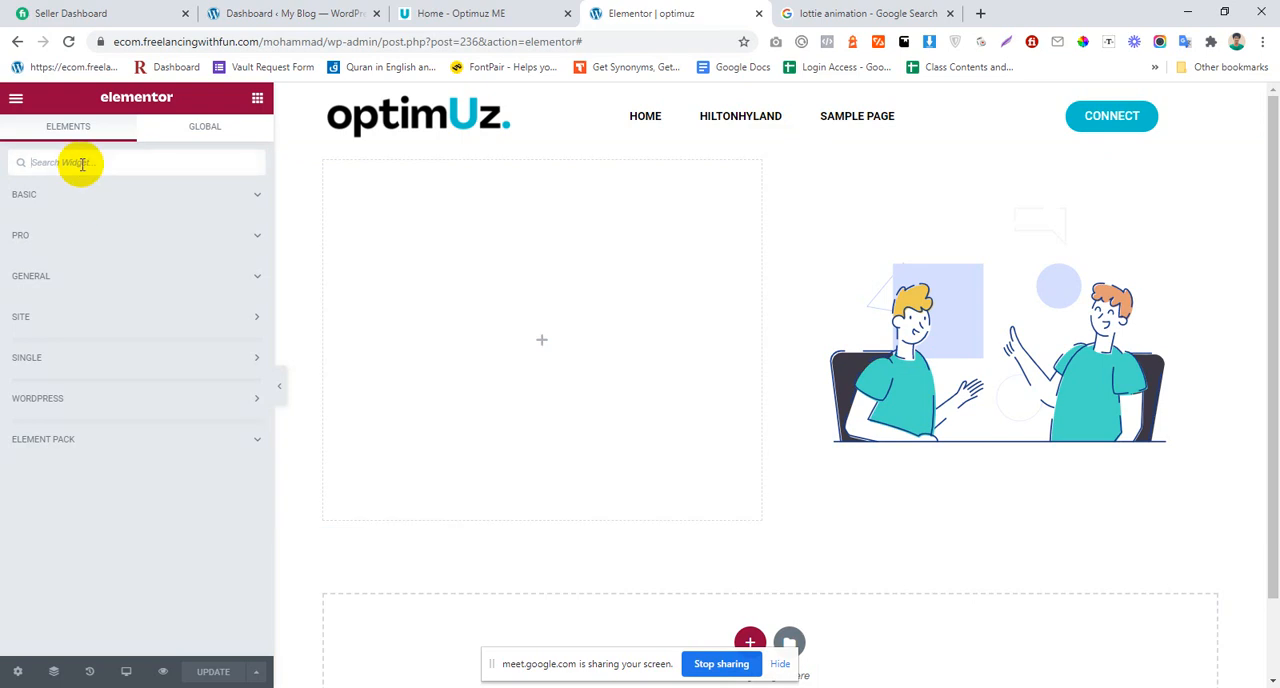
text(head)
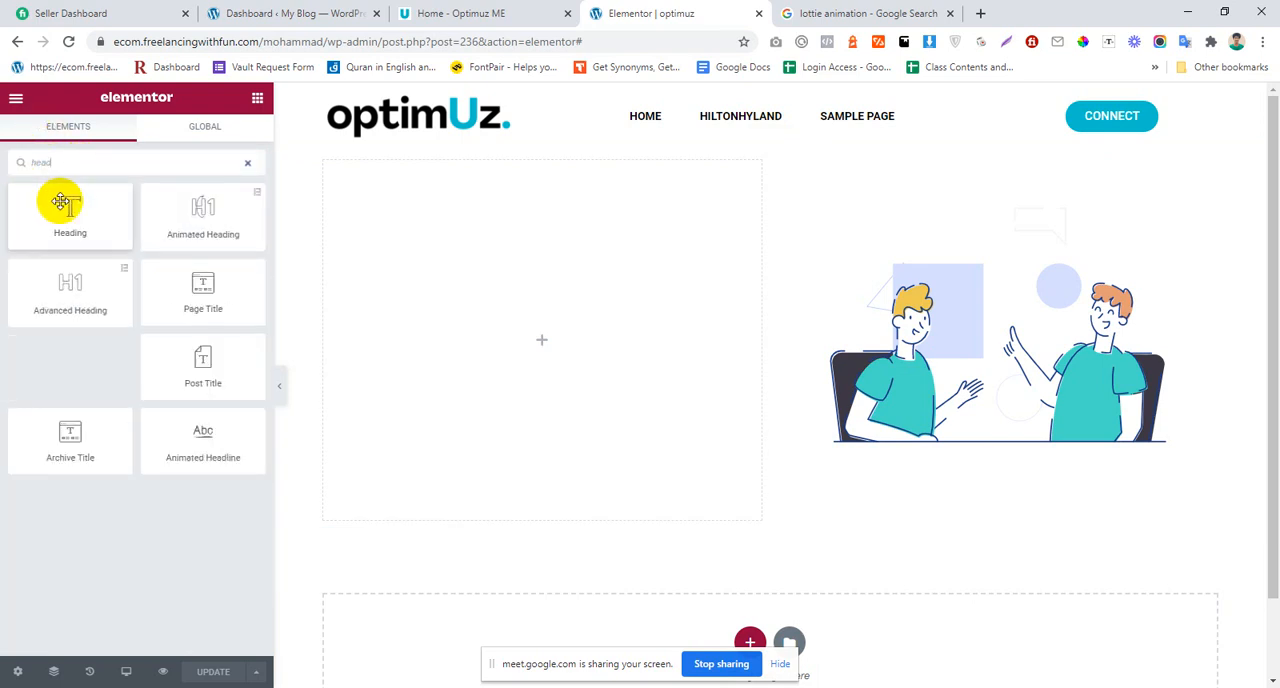
drag(61, 202, 540, 354)
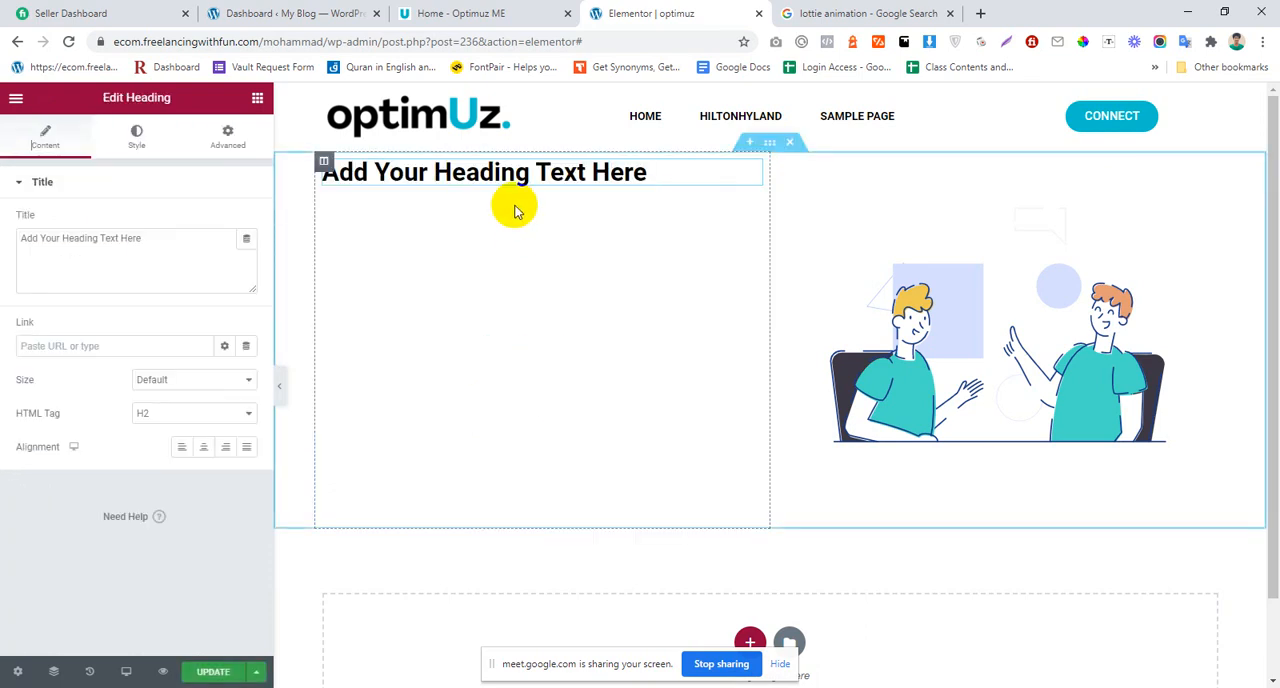
click(145, 139)
click(249, 255)
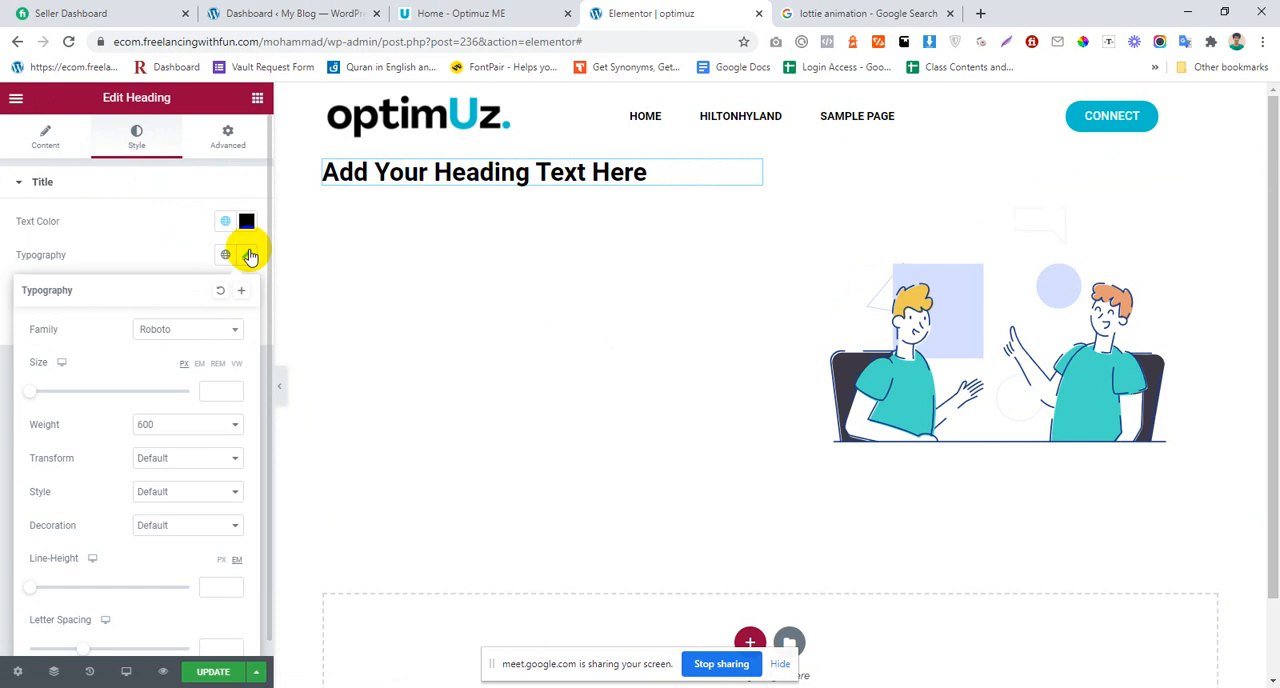
click(571, 163)
Step: Set the Primary global font's family to Helvetica in the Site Settings
click(14, 660)
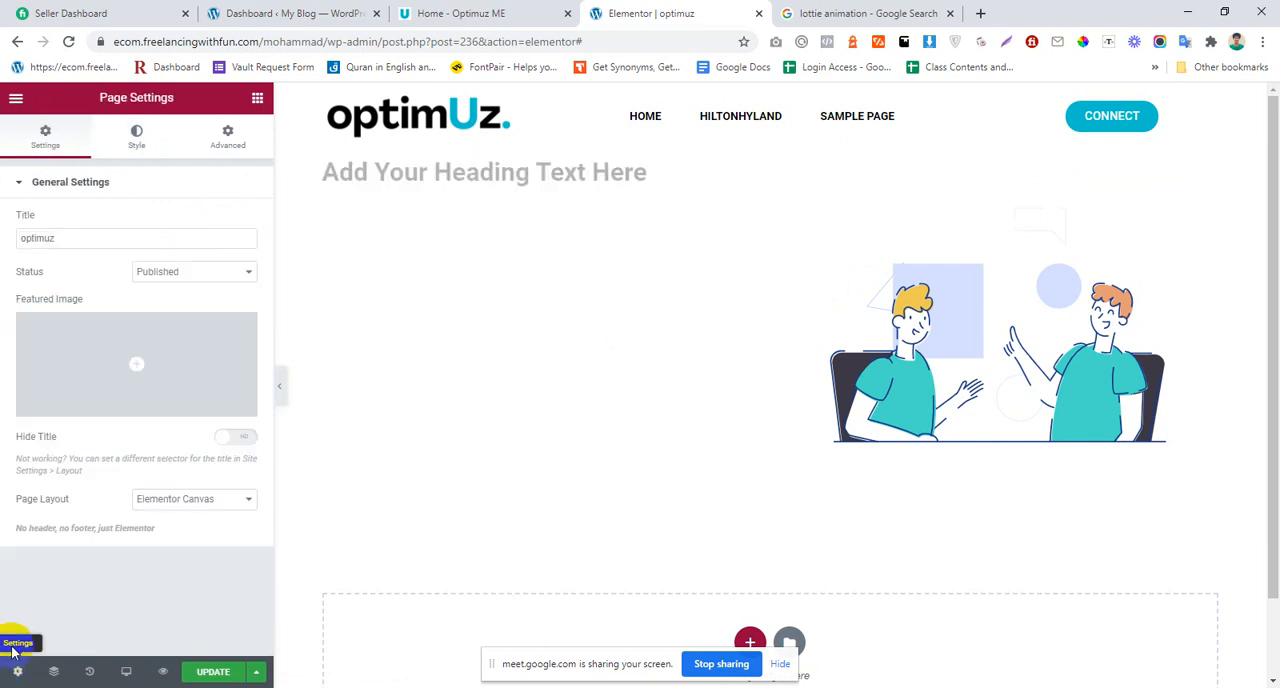
click(20, 104)
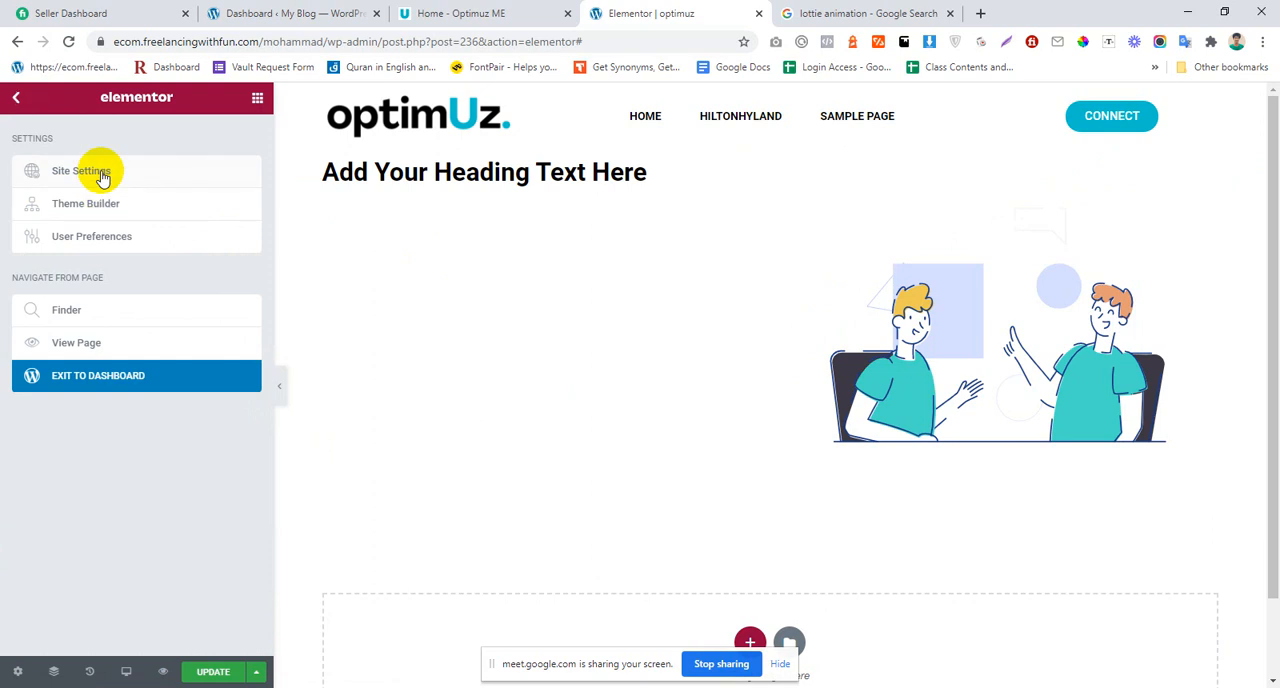
click(102, 176)
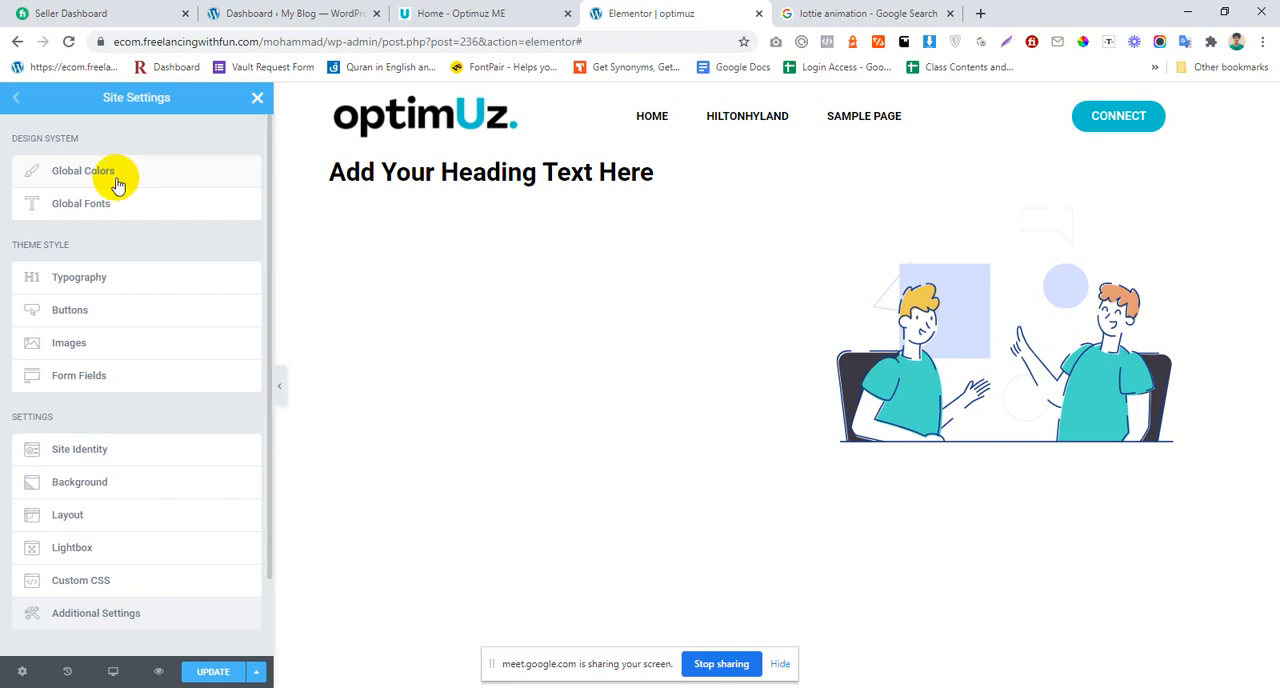
click(125, 205)
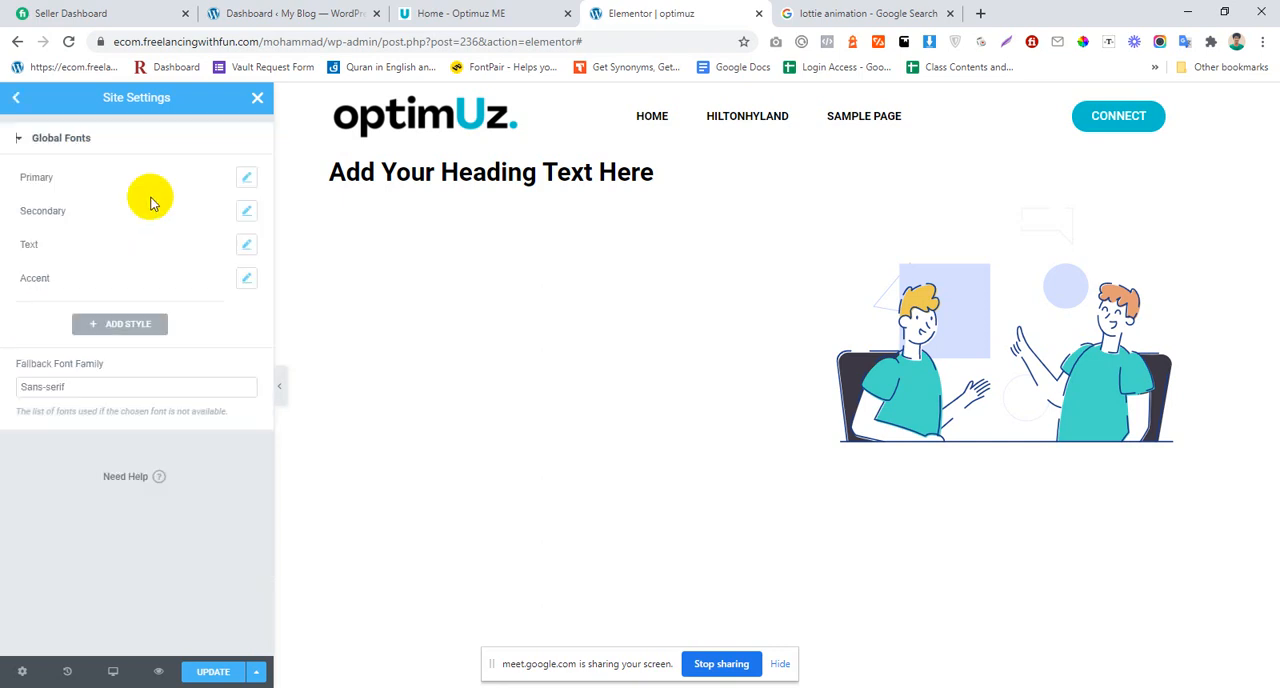
click(243, 180)
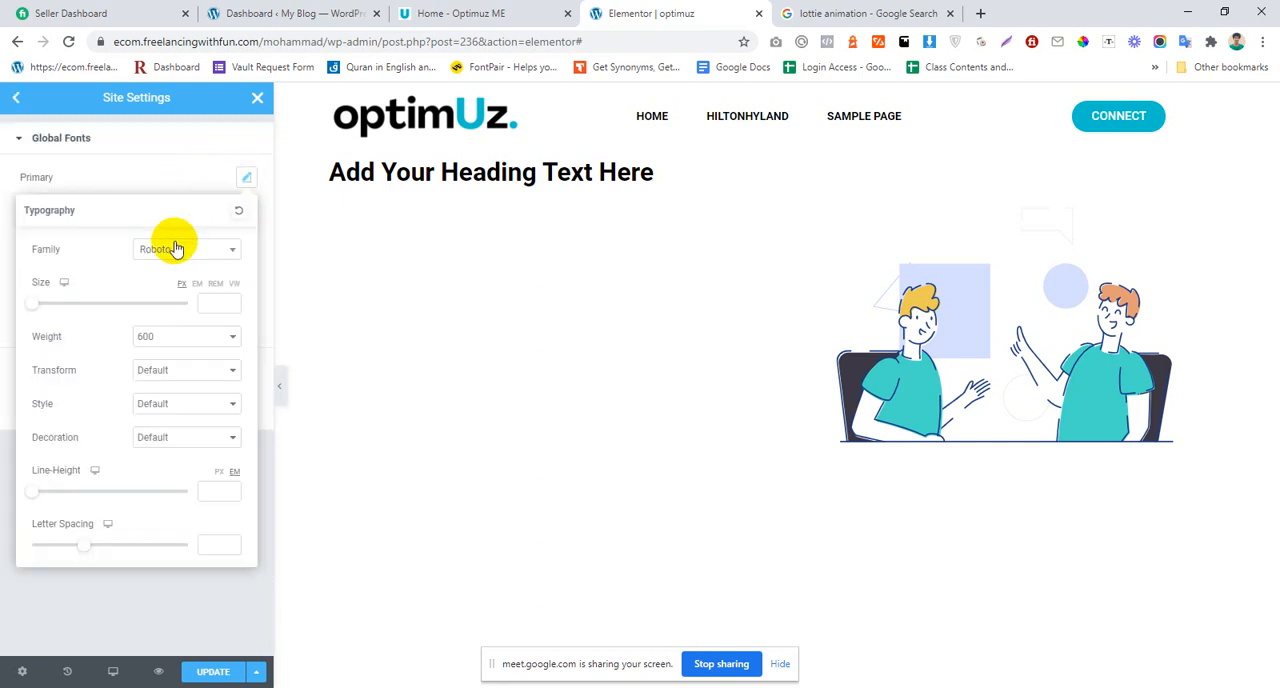
click(140, 178)
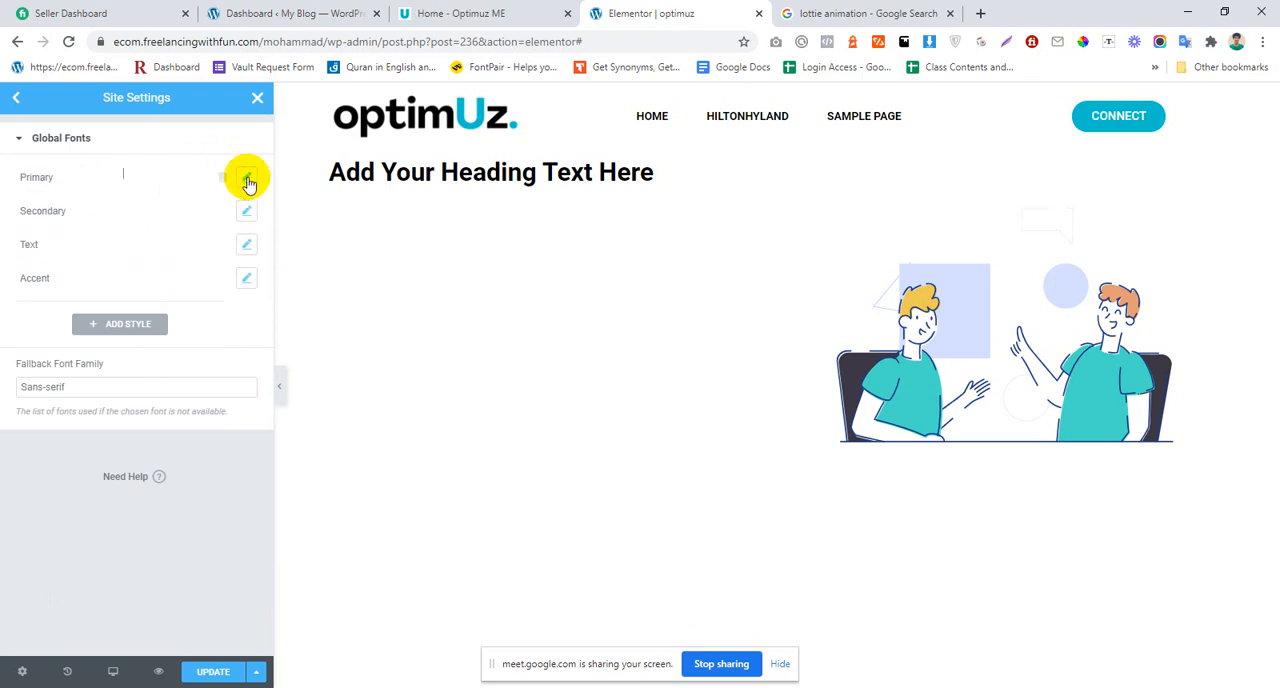
click(246, 178)
click(172, 252)
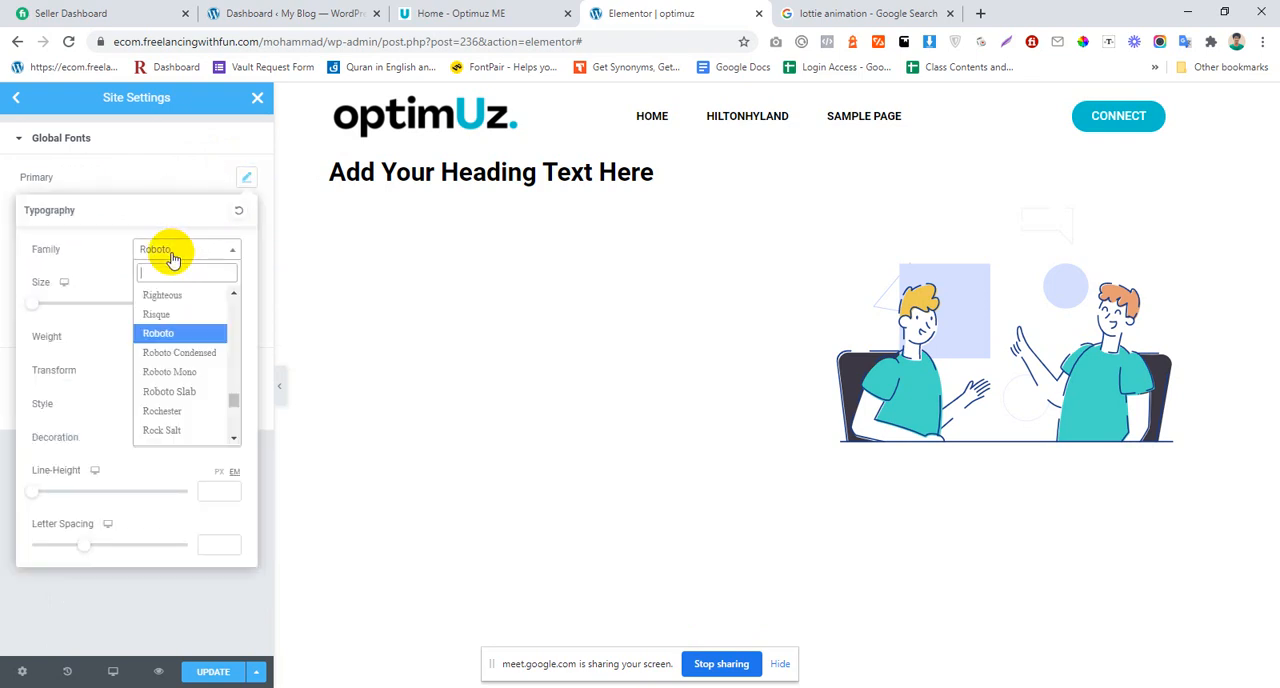
text(helv)
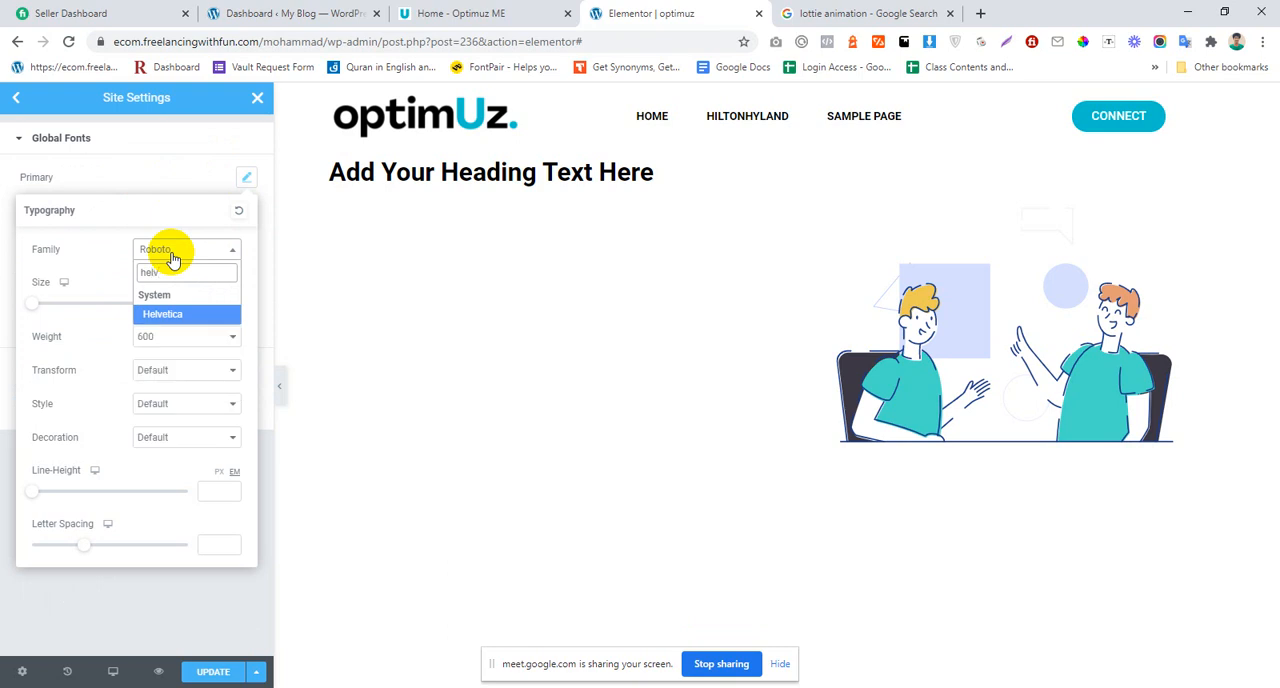
key(Return)
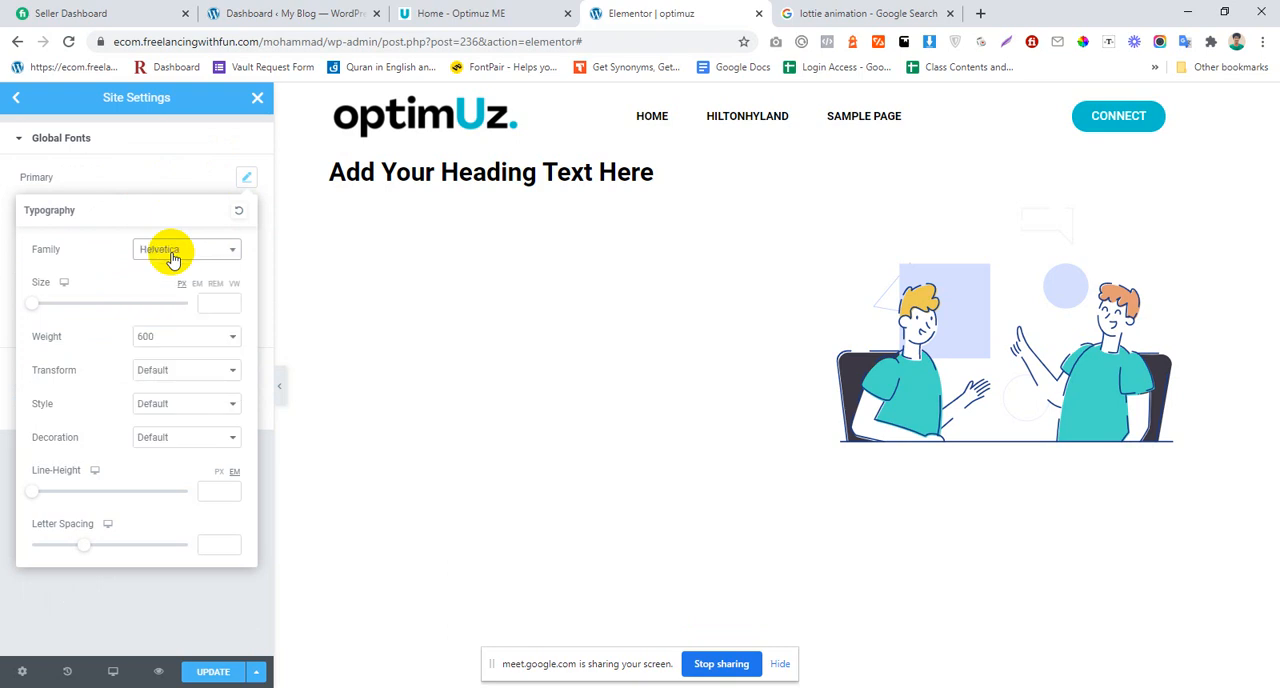
click(143, 163)
Step: Set the Secondary global font's family to Helvetica
click(245, 213)
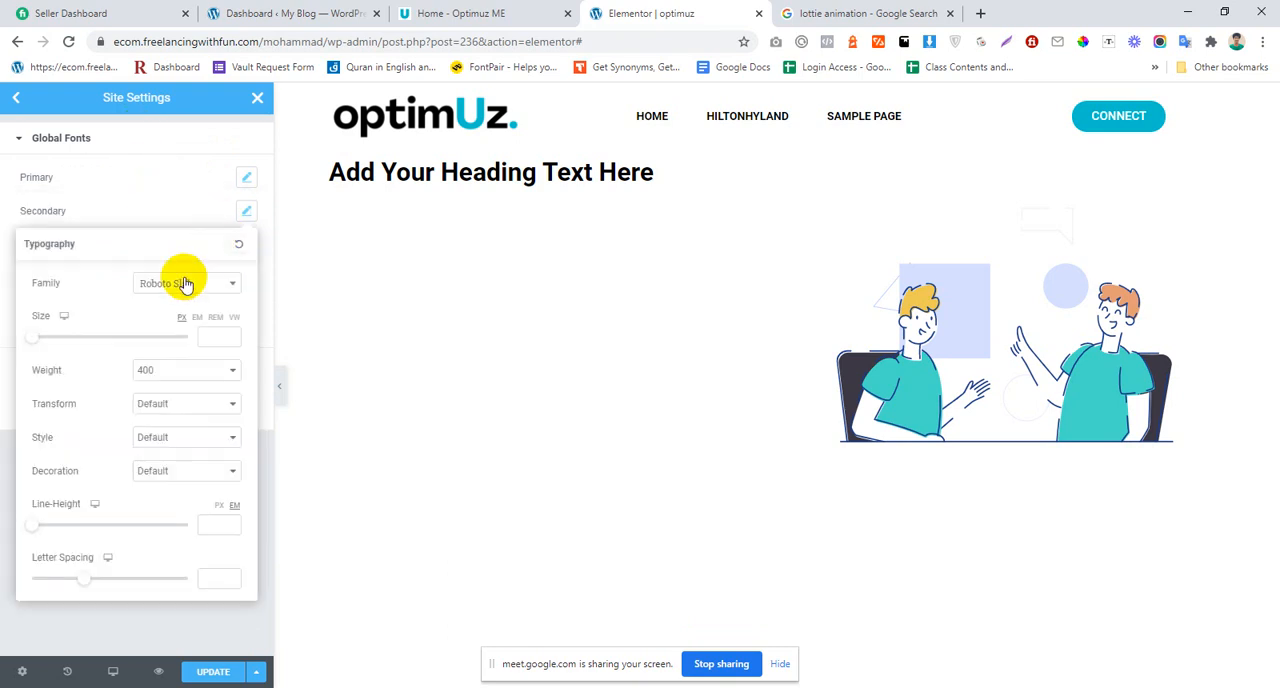
click(184, 283)
text(hel)
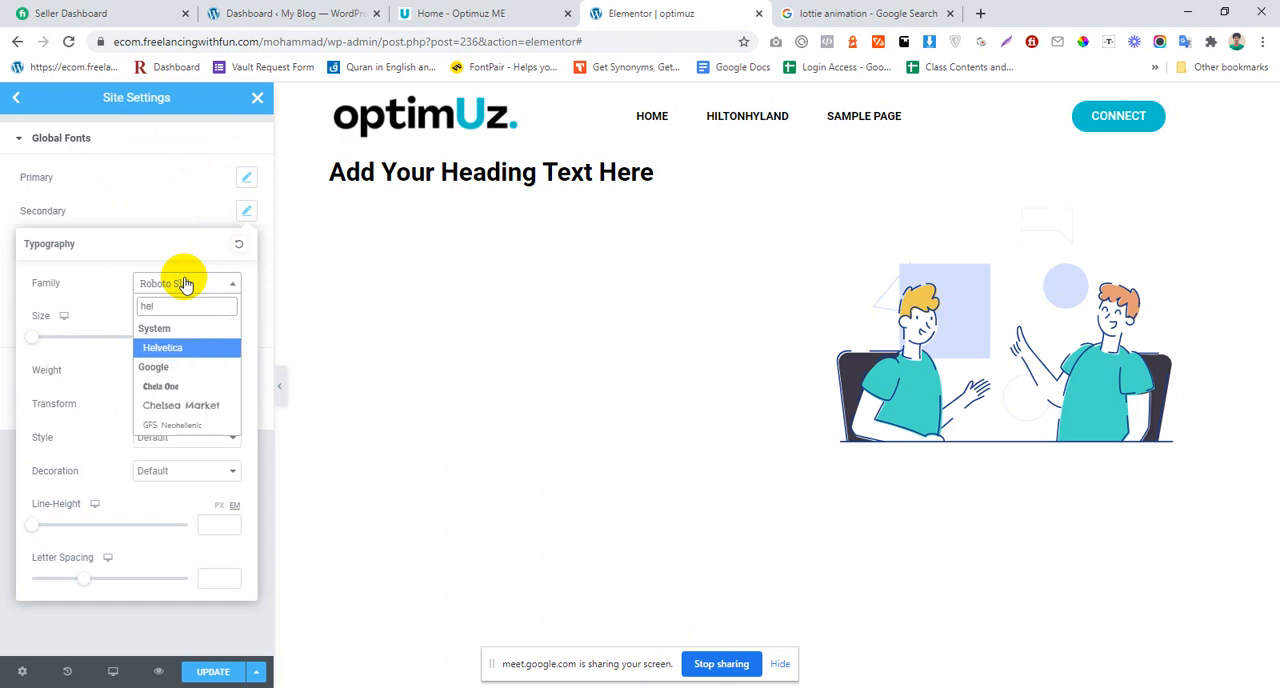
key(Return)
click(278, 267)
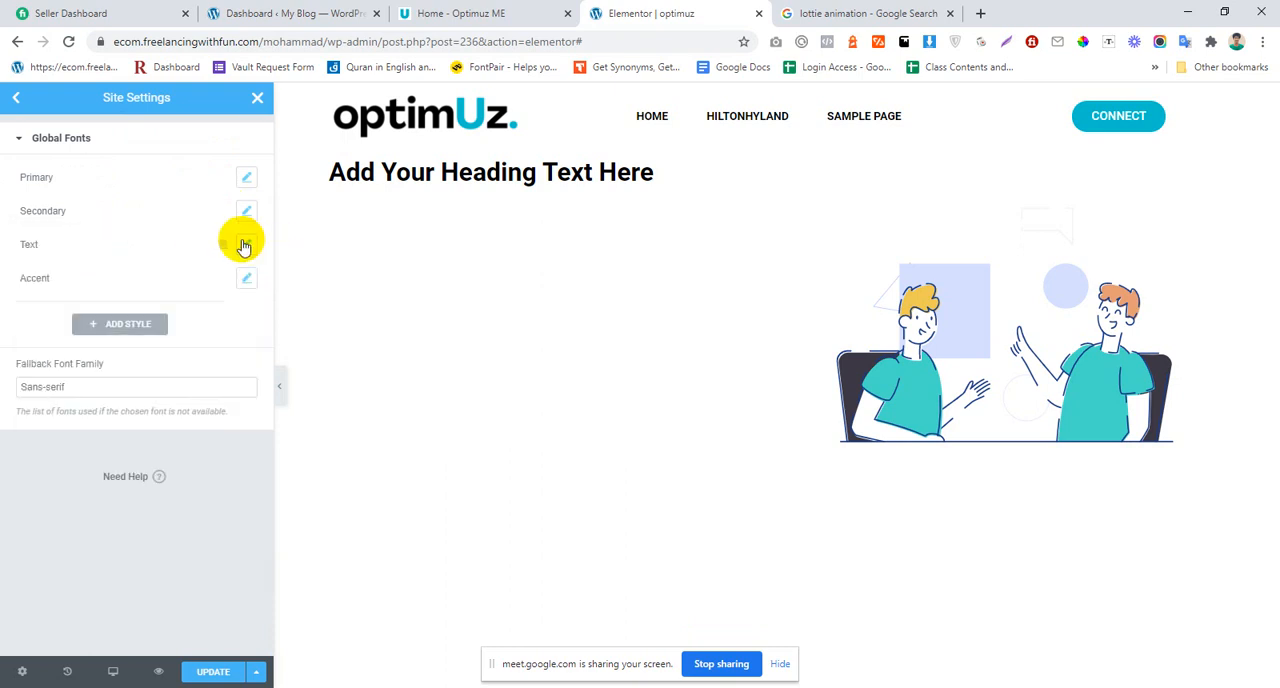
Step: Set the Text global font's family to Helvetica
click(245, 245)
click(175, 321)
text(hel)
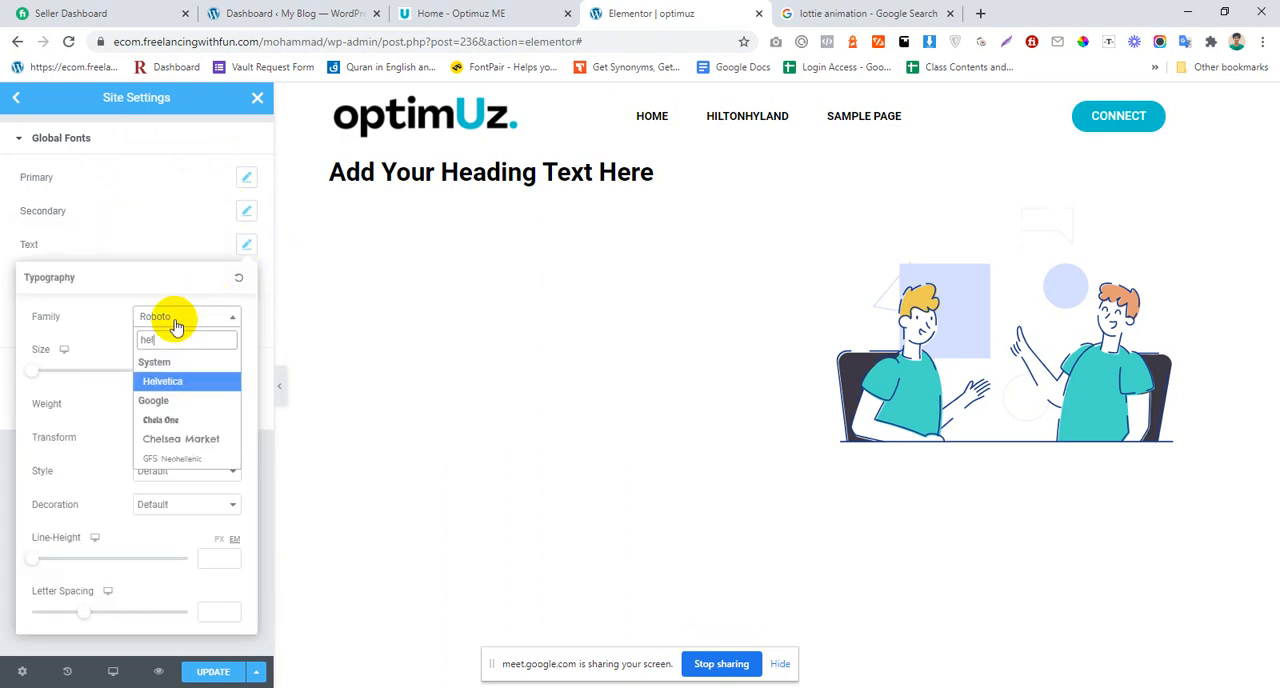
key(Return)
click(246, 244)
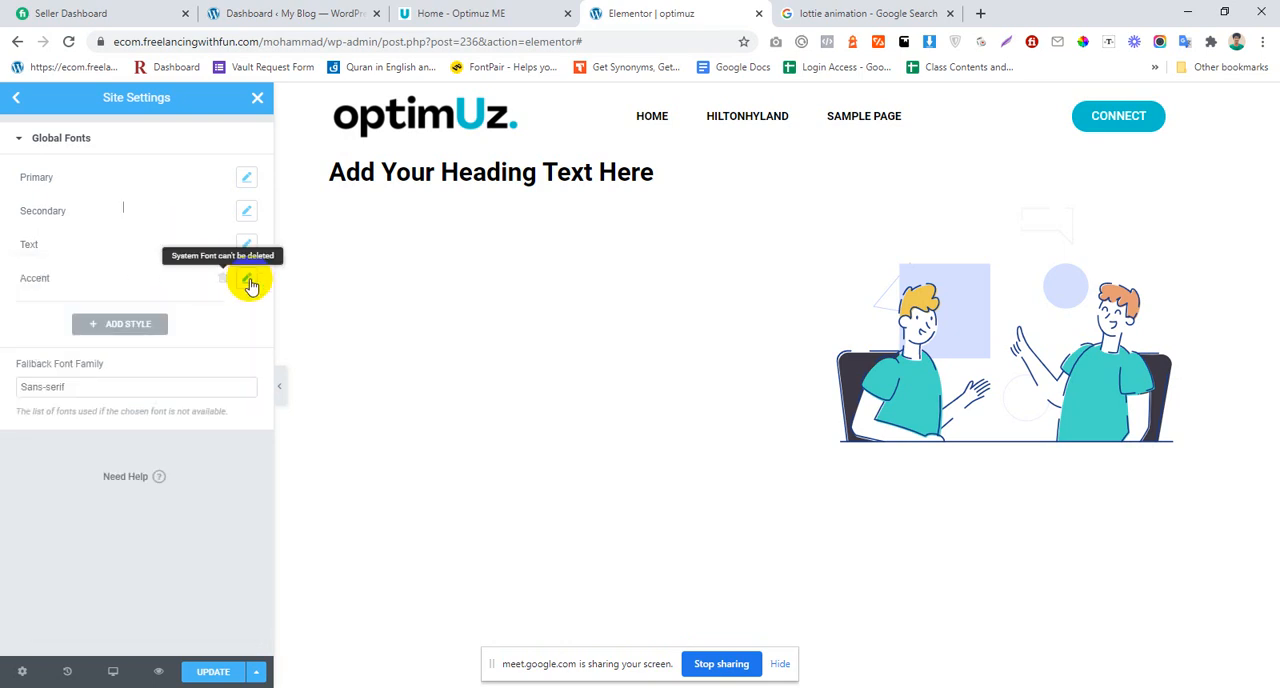
Step: Set the Accent global font's family to Helvetica, then save the site settings and return to the widget list
click(246, 278)
click(165, 350)
text(hel)
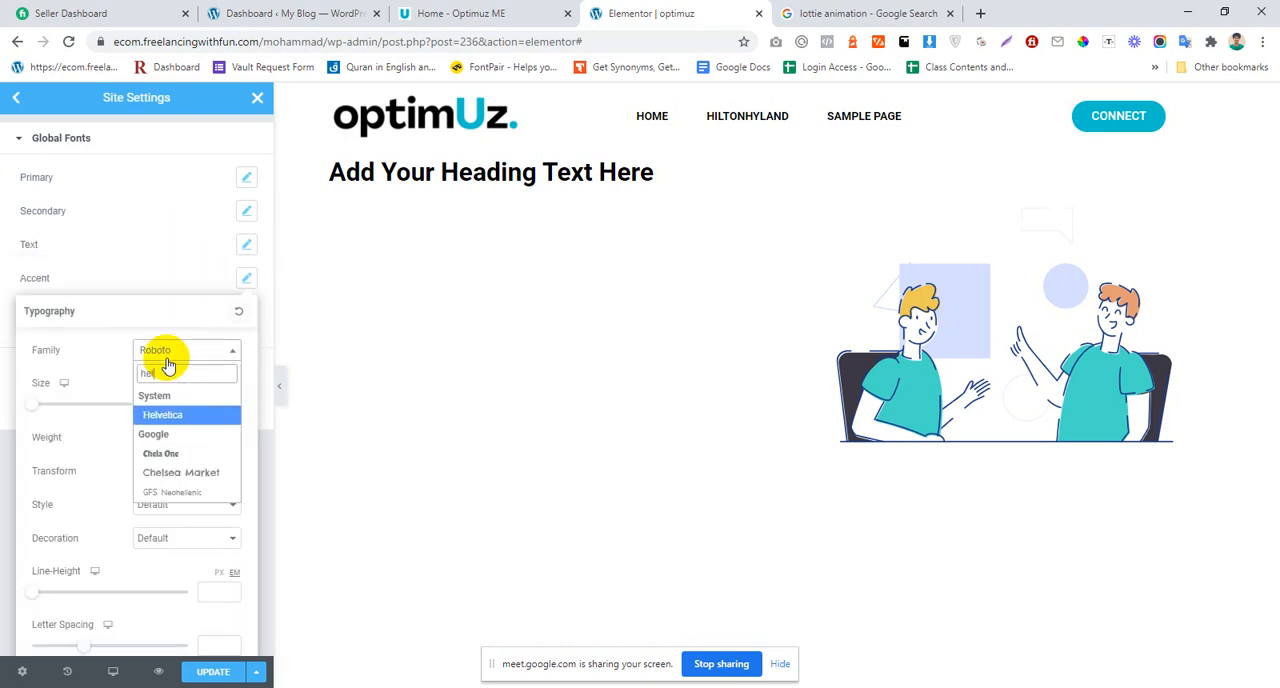
key(Return)
click(128, 270)
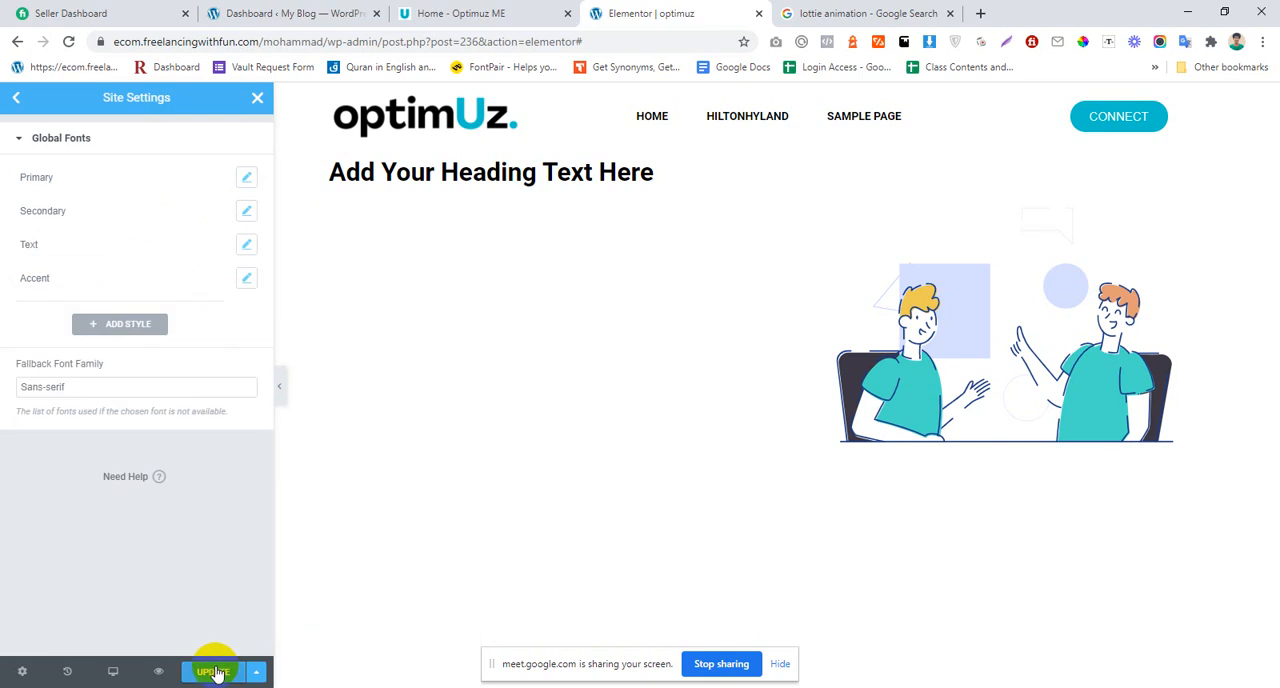
click(257, 100)
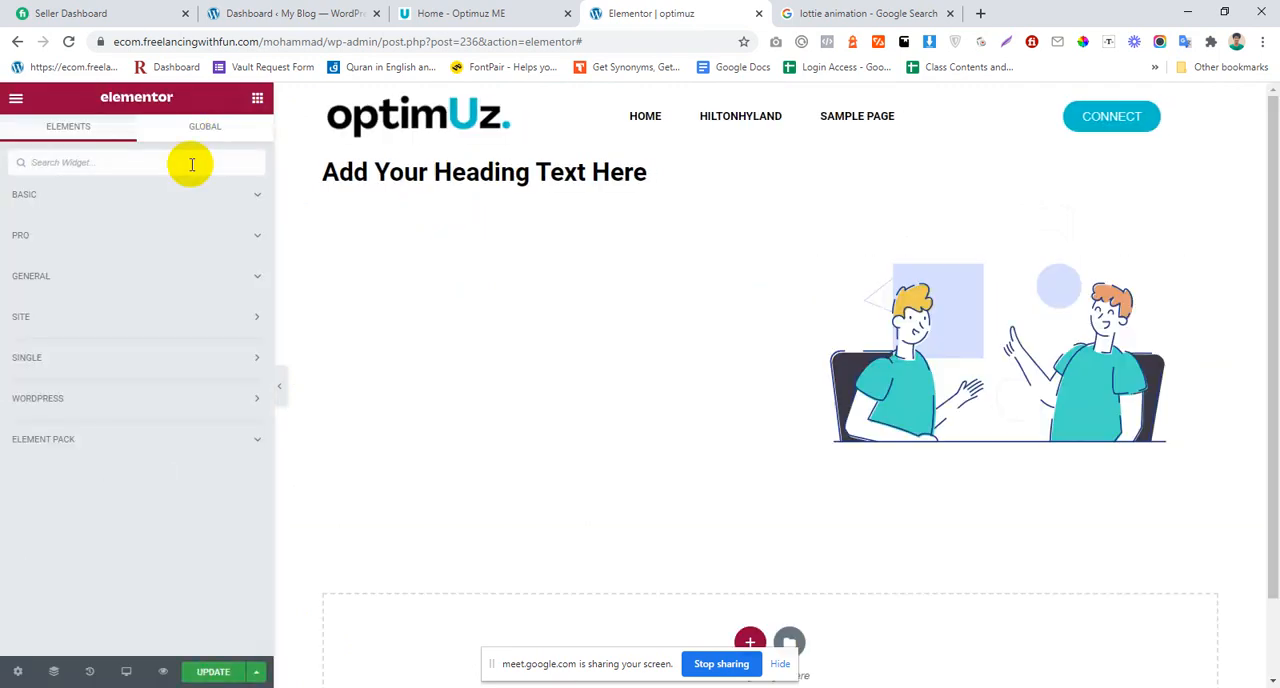
Step: Replace the existing hero heading with a newly added Heading widget, checking the new widget's typography before deleting the old one
text(heading)
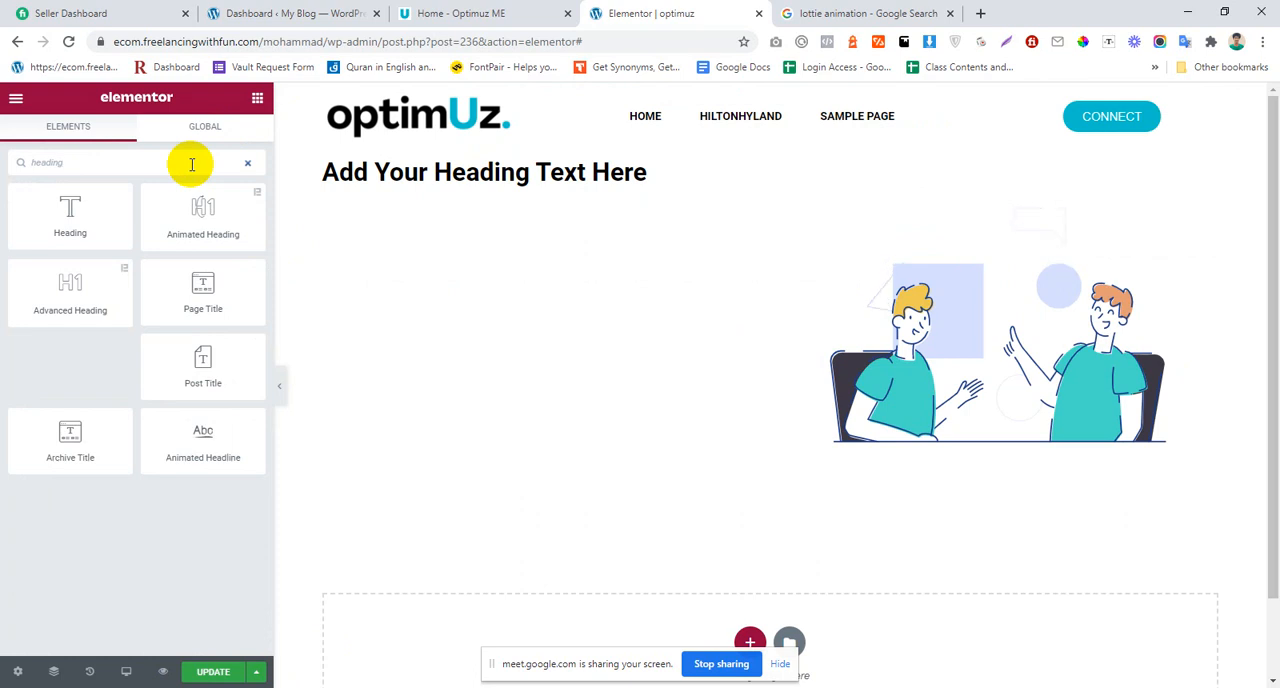
drag(70, 210, 517, 189)
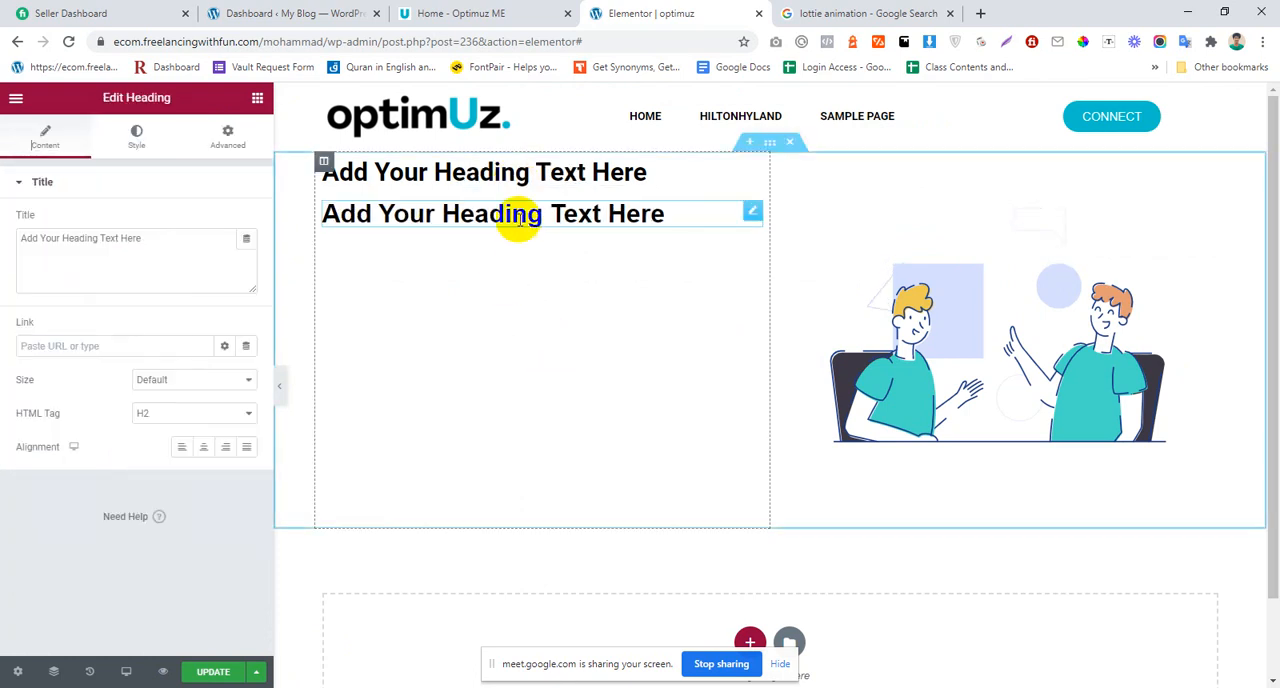
click(128, 137)
click(246, 254)
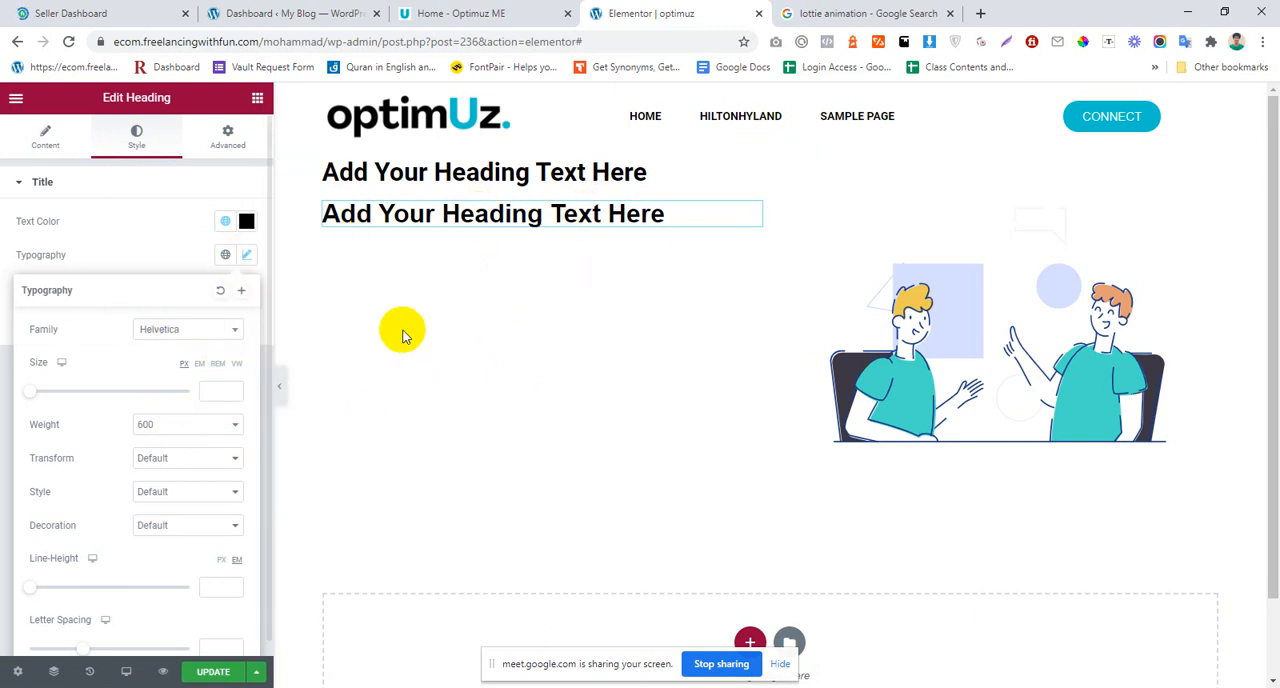
right_click(500, 178)
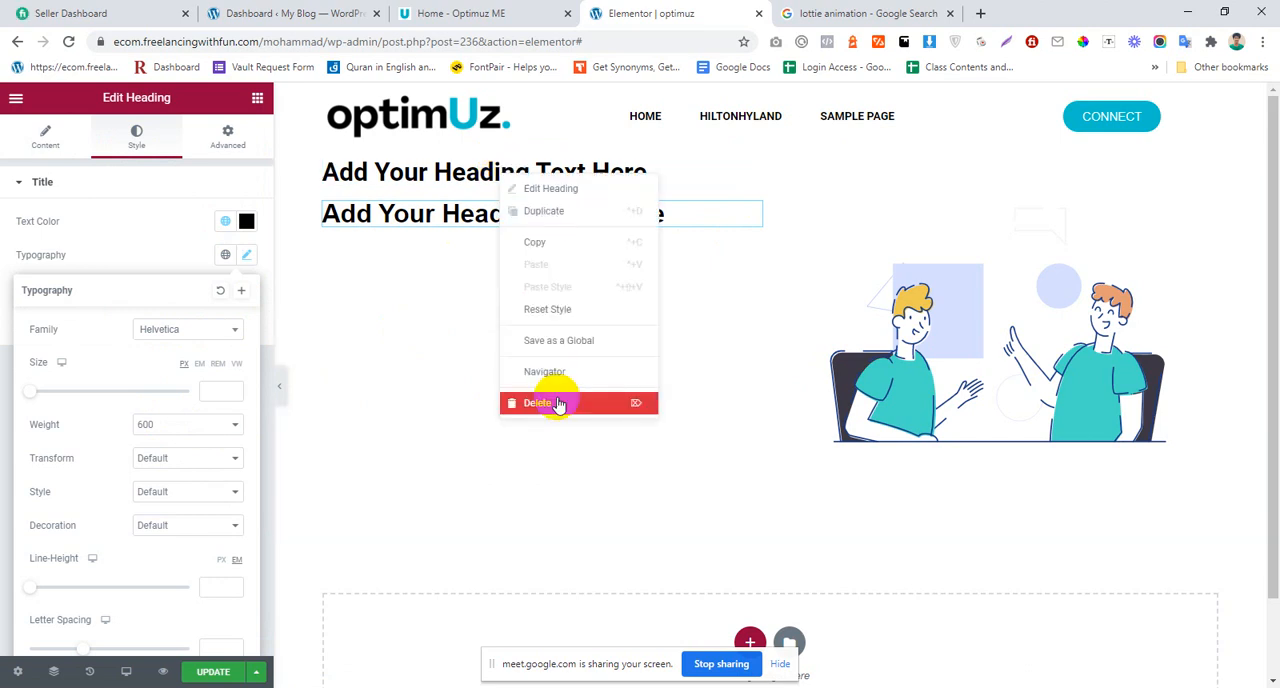
click(541, 404)
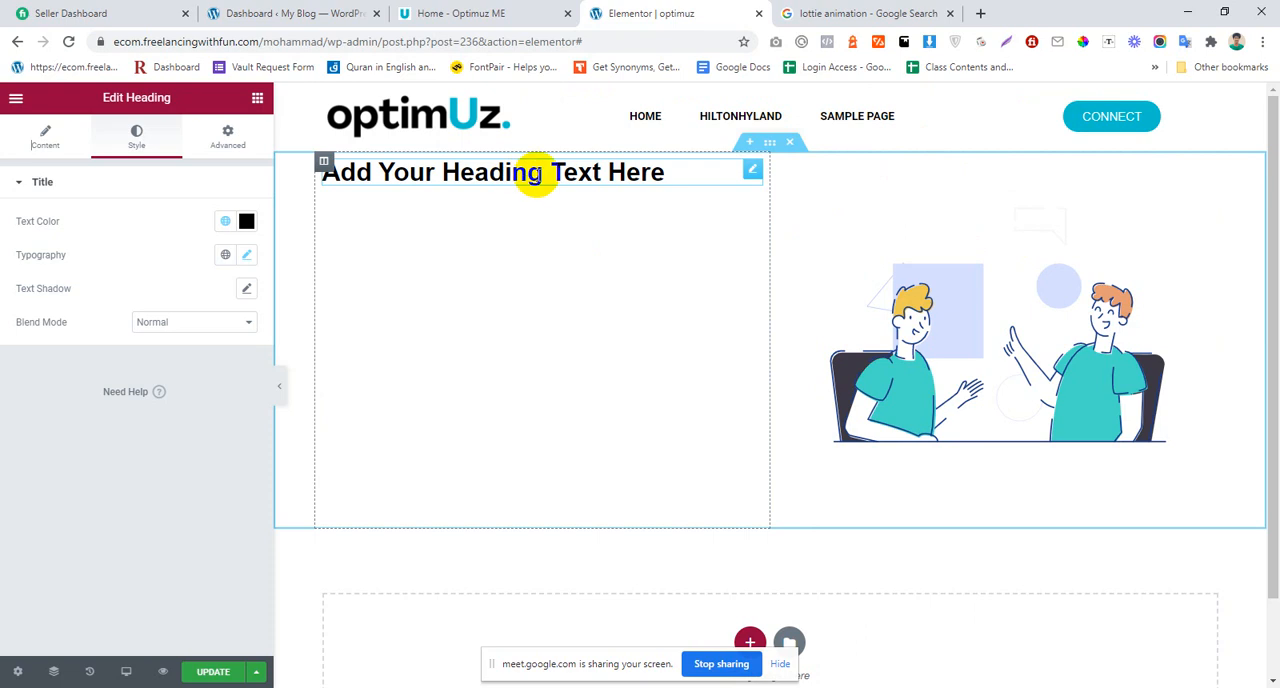
Step: Copy the hero title from the Optimuz ME page and set the heading text to "Sourcing by Outsourcing!"
click(500, 12)
drag(376, 297, 336, 297)
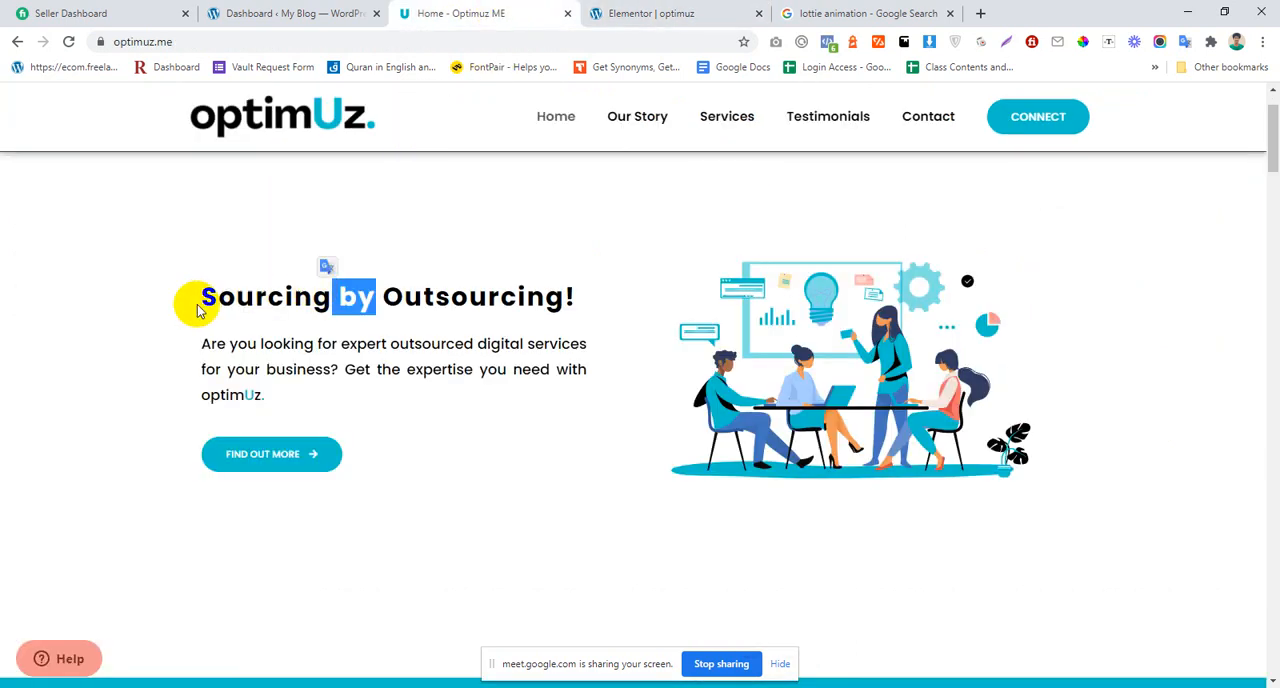
drag(200, 297, 563, 296)
key(ctrl+c)
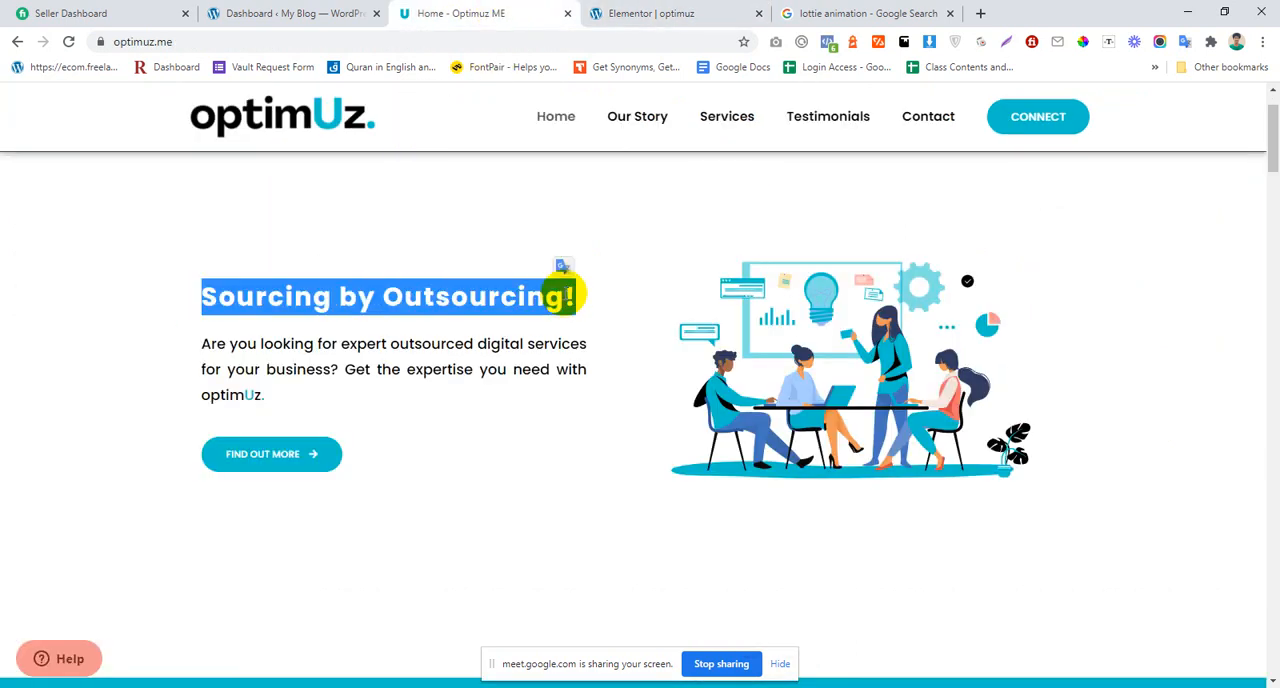
click(665, 13)
click(45, 137)
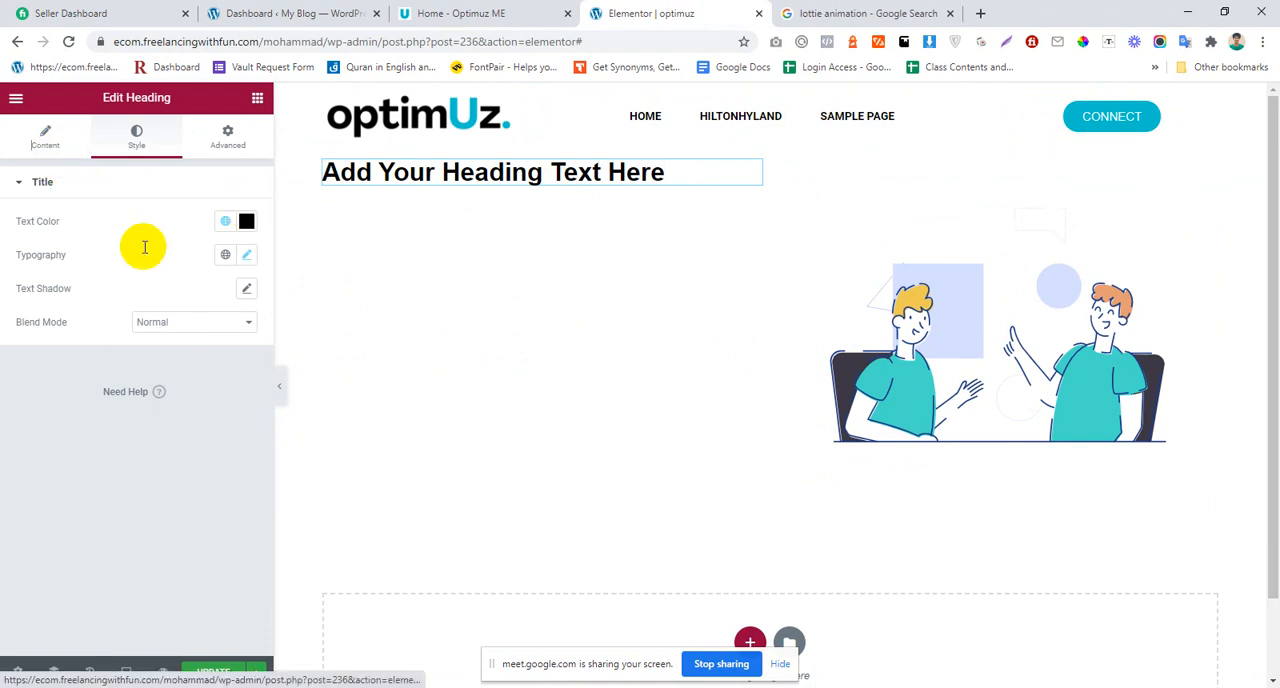
drag(223, 251, 6, 271)
key(ctrl+v)
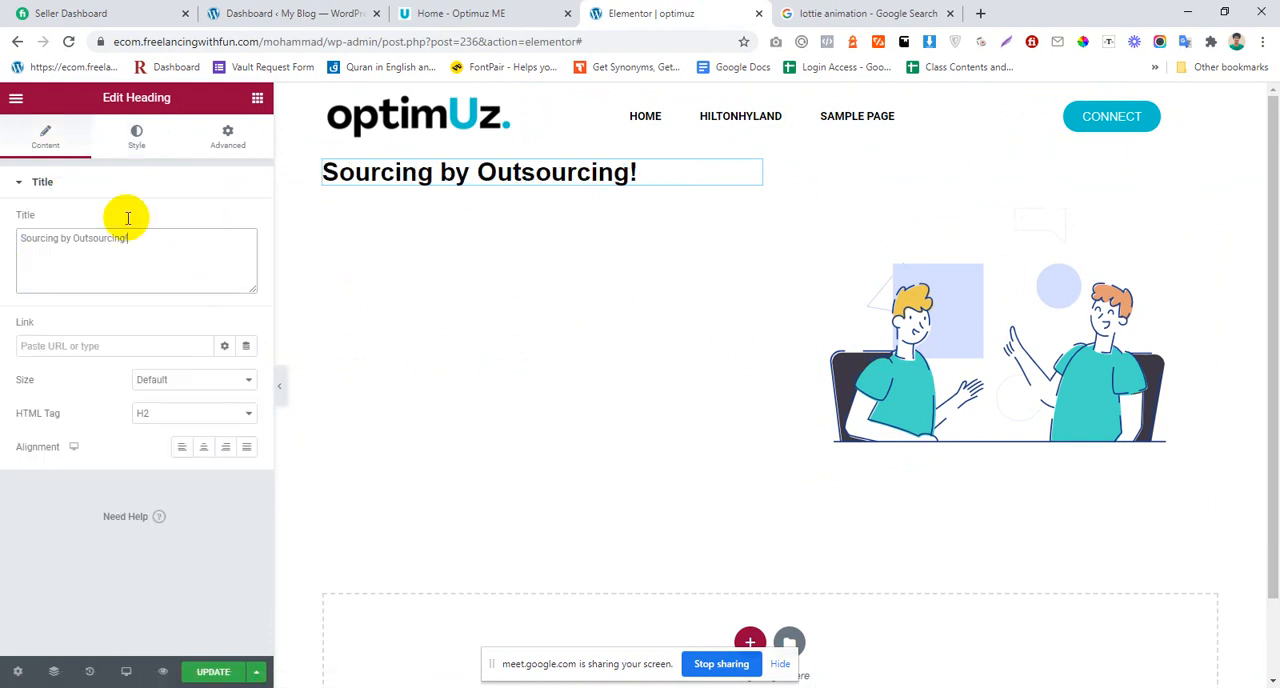
Step: Copy the hero paragraph beginning "Are you looking for expert outsourced digital services" from the Optimuz ME page and return to the Elementor editor
click(497, 12)
click(207, 343)
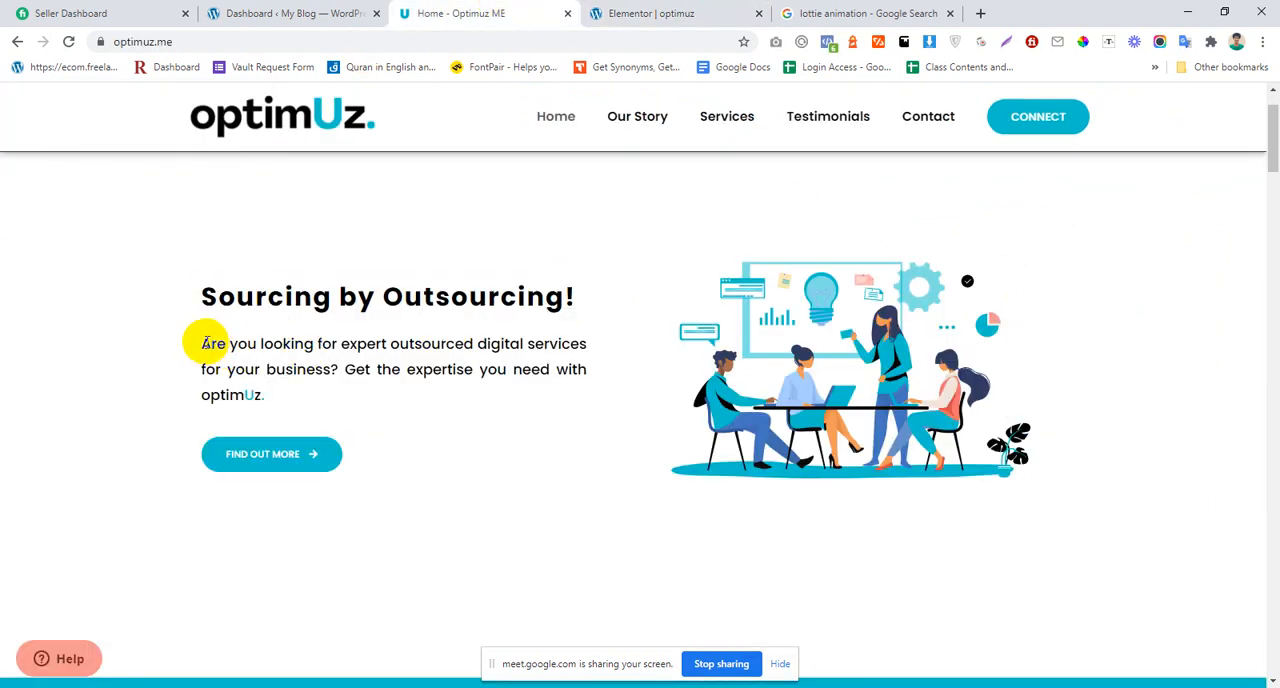
mouse_move(203, 343)
mouse_down()
mouse_move(261, 380)
mouse_move(205, 345)
mouse_up()
click(650, 14)
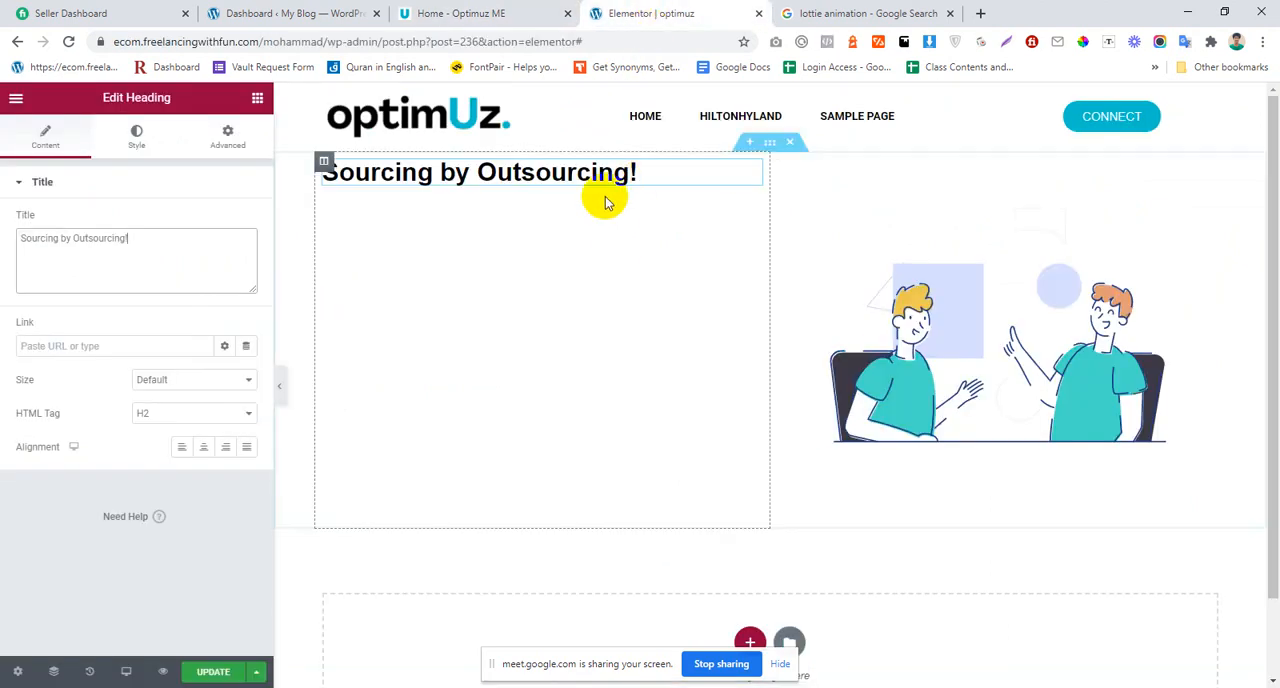
Step: Add a Text Editor widget below the hero heading and replace its placeholder with the copied "Are you looking for expert outsourced digital services" paragraph
right_click(588, 172)
click(252, 101)
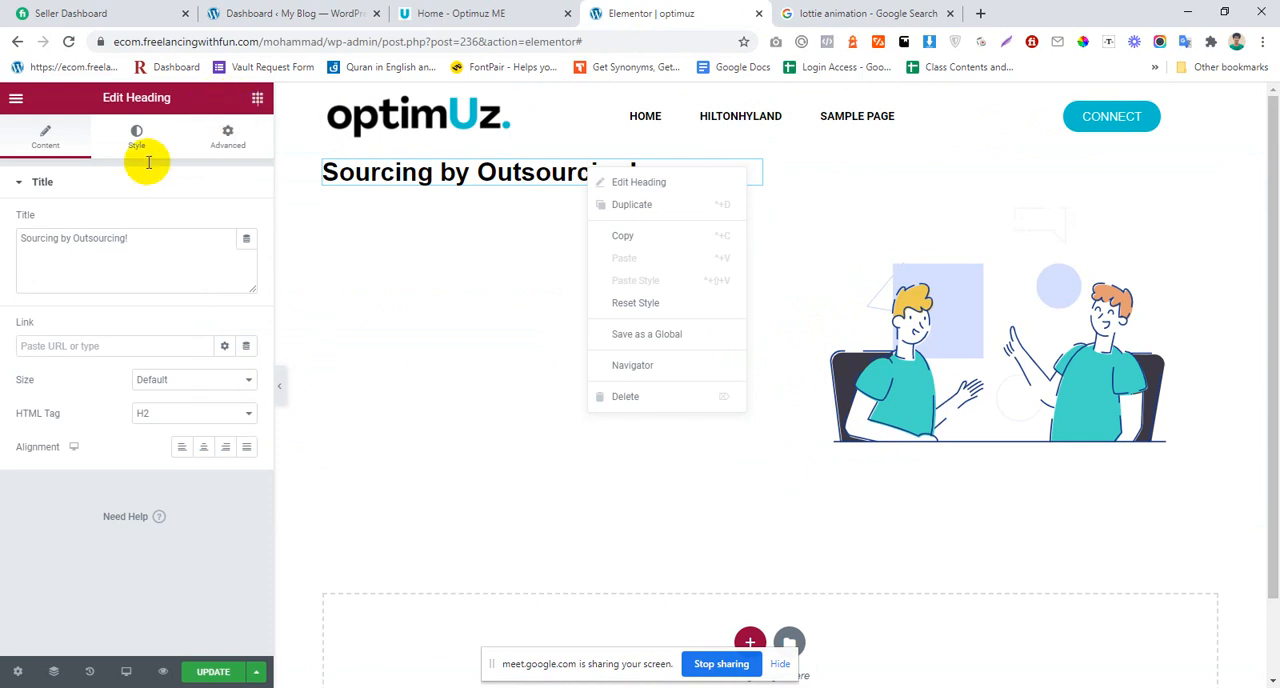
text(text)
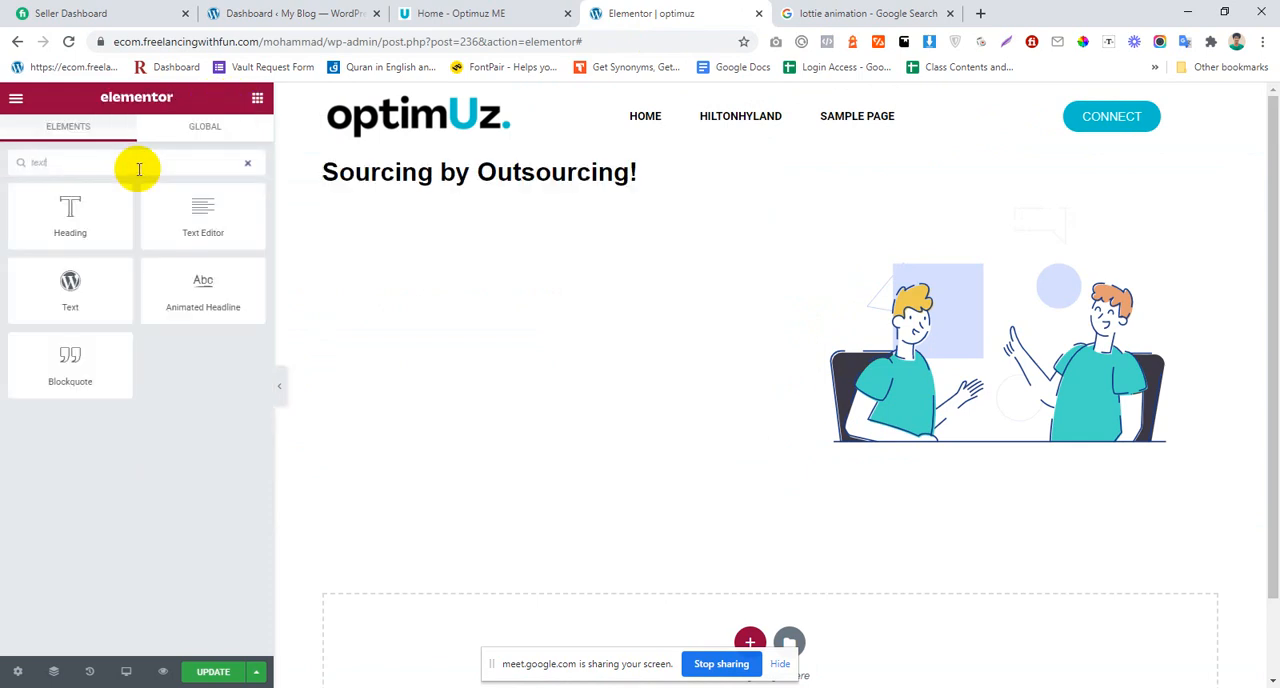
drag(200, 203, 445, 186)
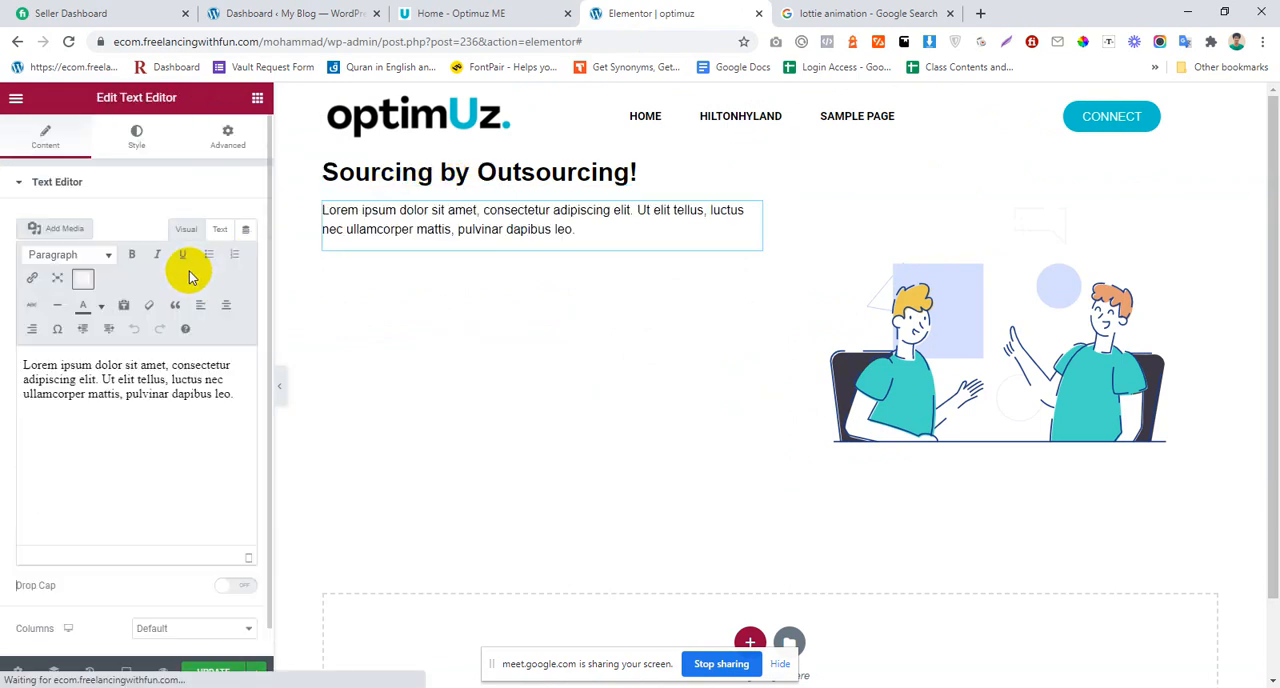
triple_click(106, 428)
text(Are you looking for expert outsourced digital services for your business? Get the expertise you need with optimUz.)
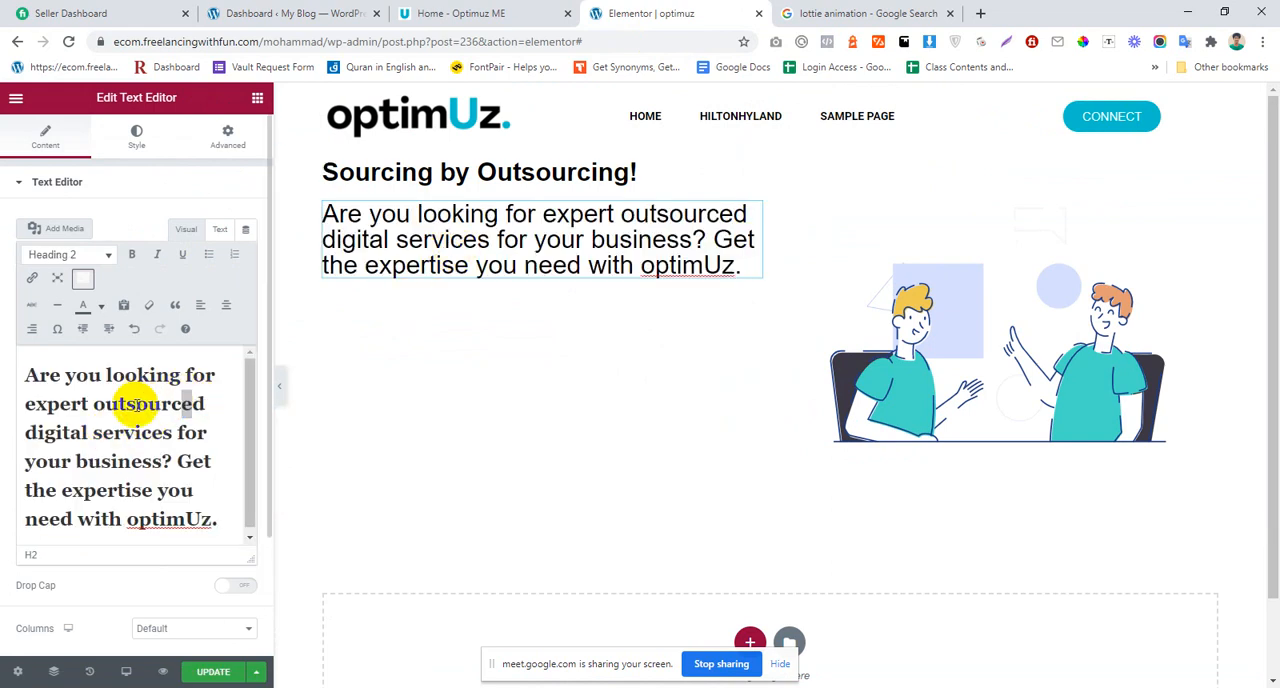
Step: Format the whole hero paragraph as Heading 5
key(ctrl+a)
click(90, 258)
click(84, 416)
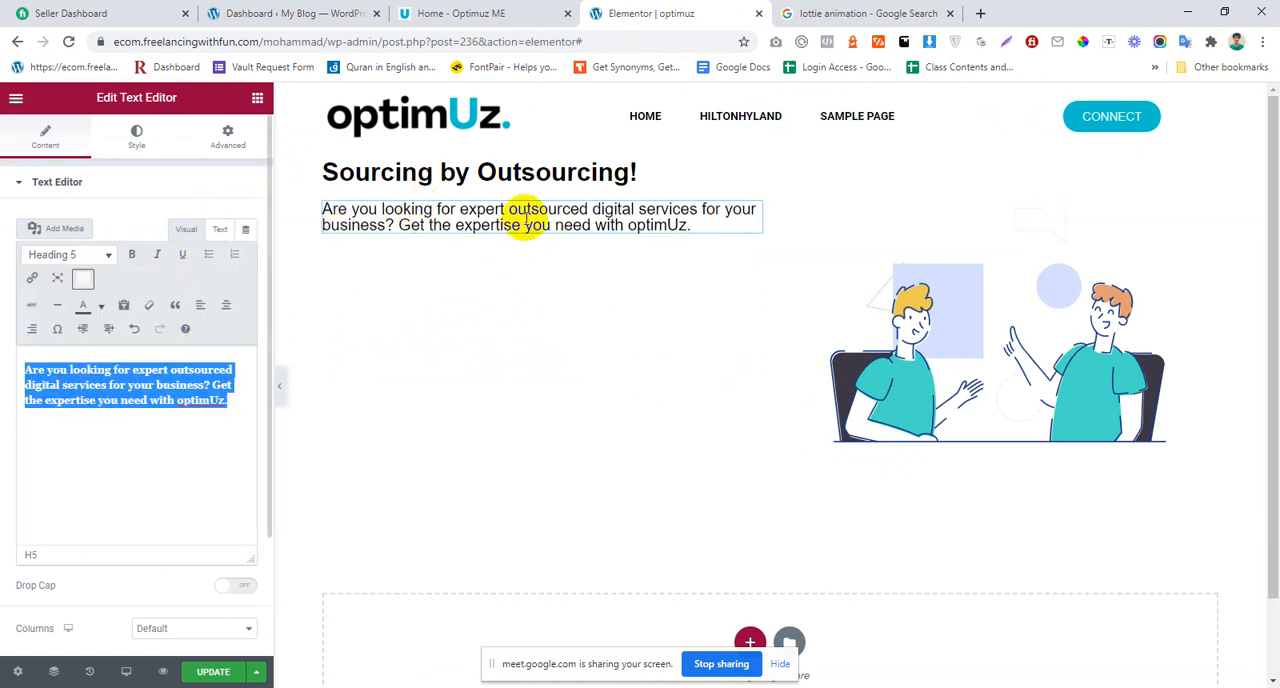
click(530, 226)
Step: Set the vertical alignment of the column holding the hero text to Middle
click(323, 161)
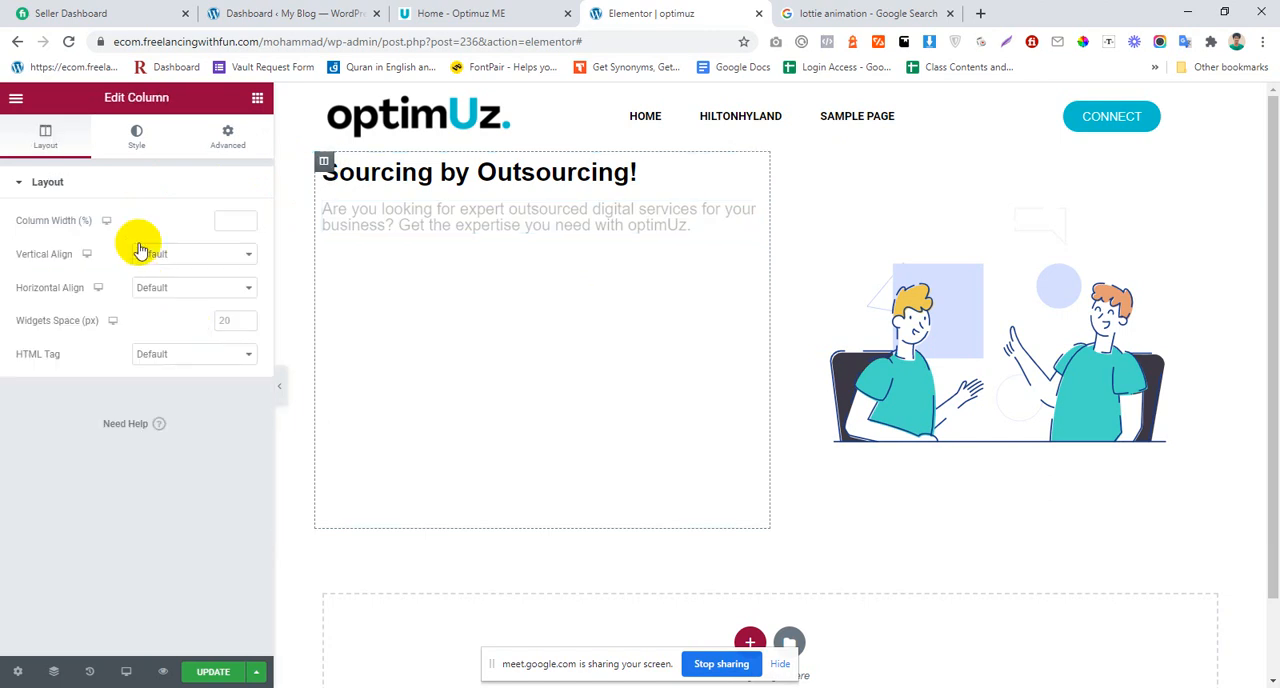
click(150, 256)
click(168, 291)
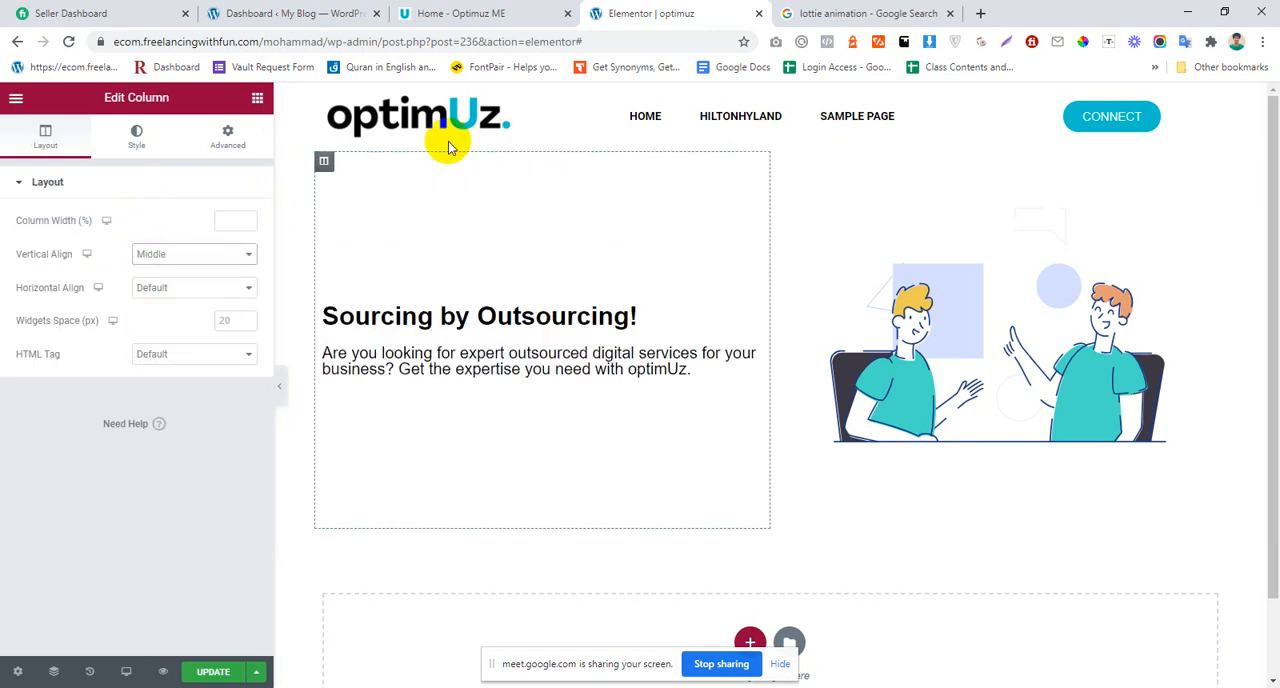
Step: Reopen the optimuz.me home page, look at the button below its hero paragraph, and return to the Elementor editor
click(530, 13)
click(258, 454)
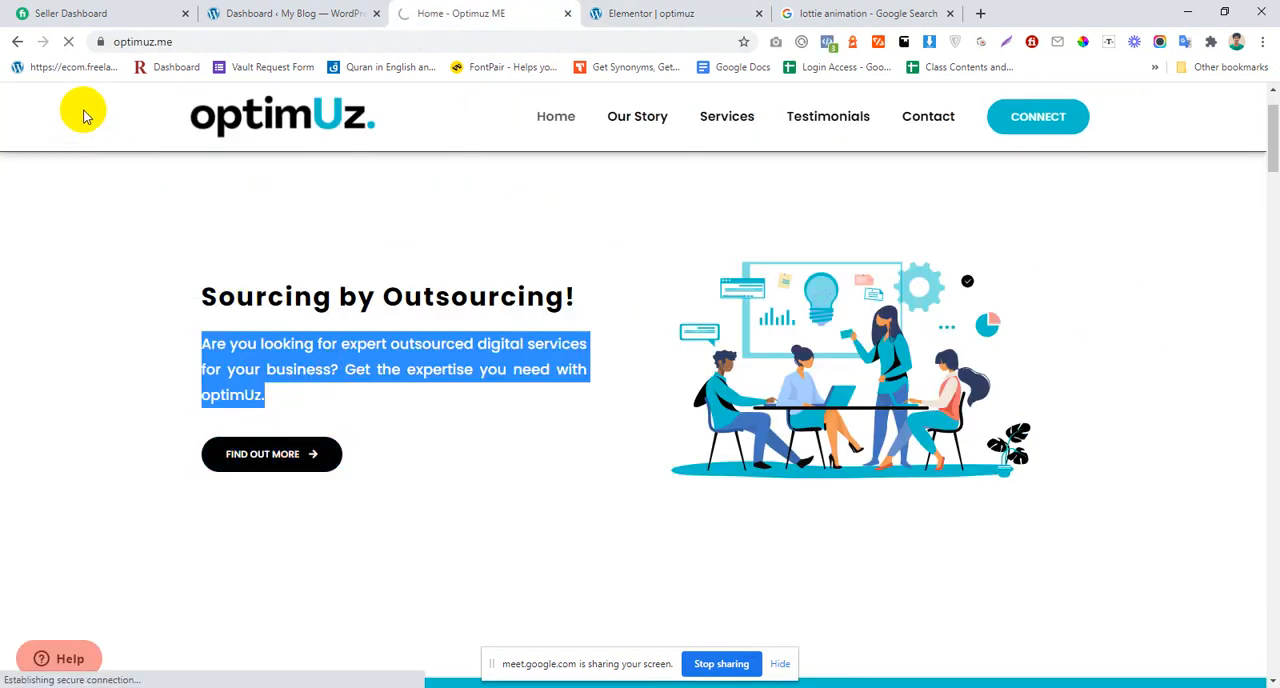
click(17, 44)
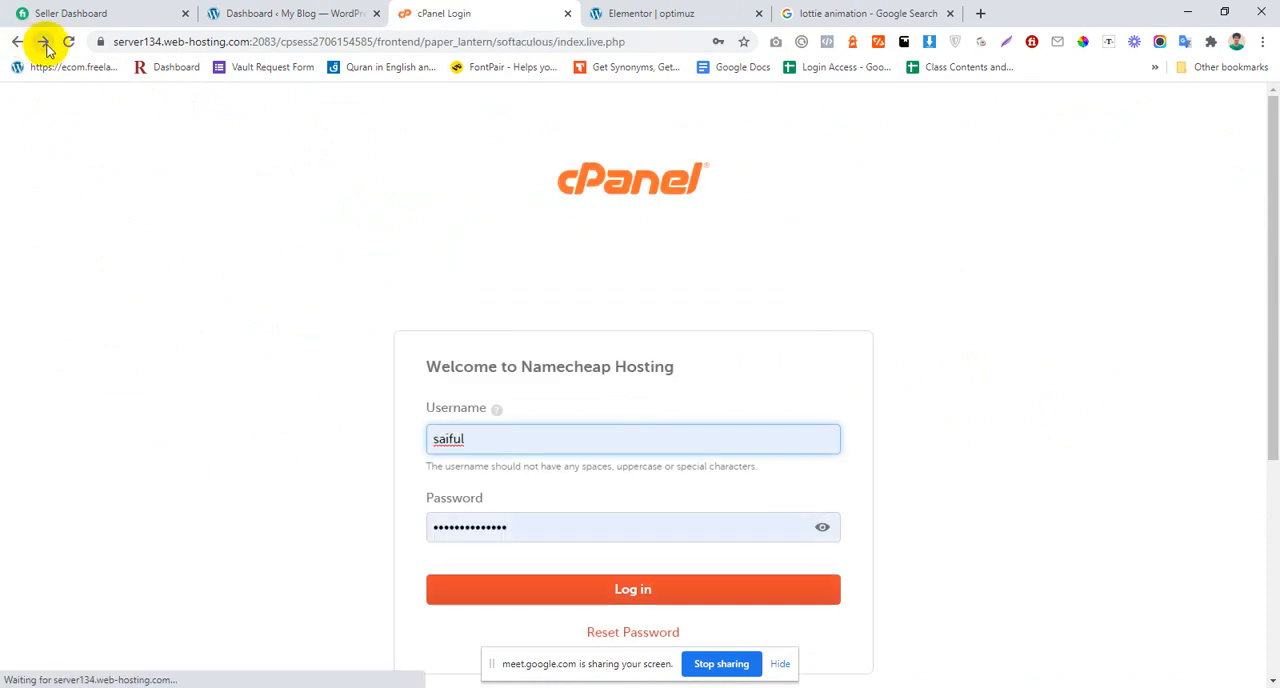
click(47, 49)
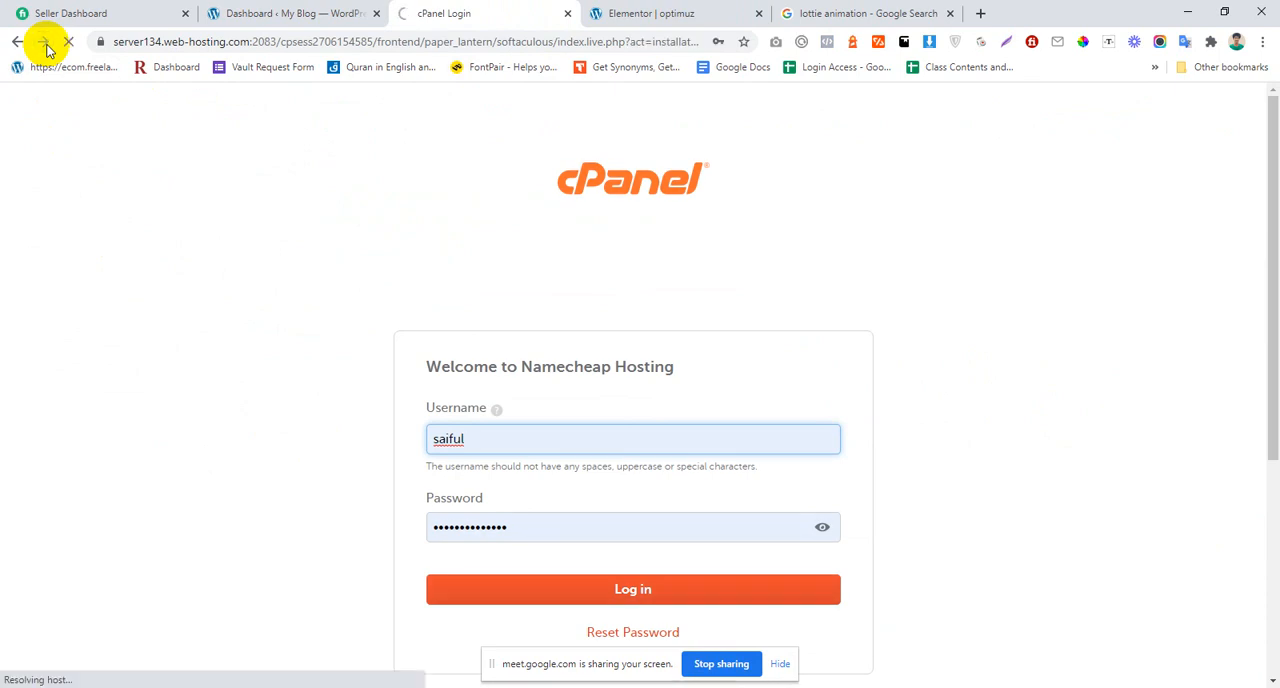
click(196, 44)
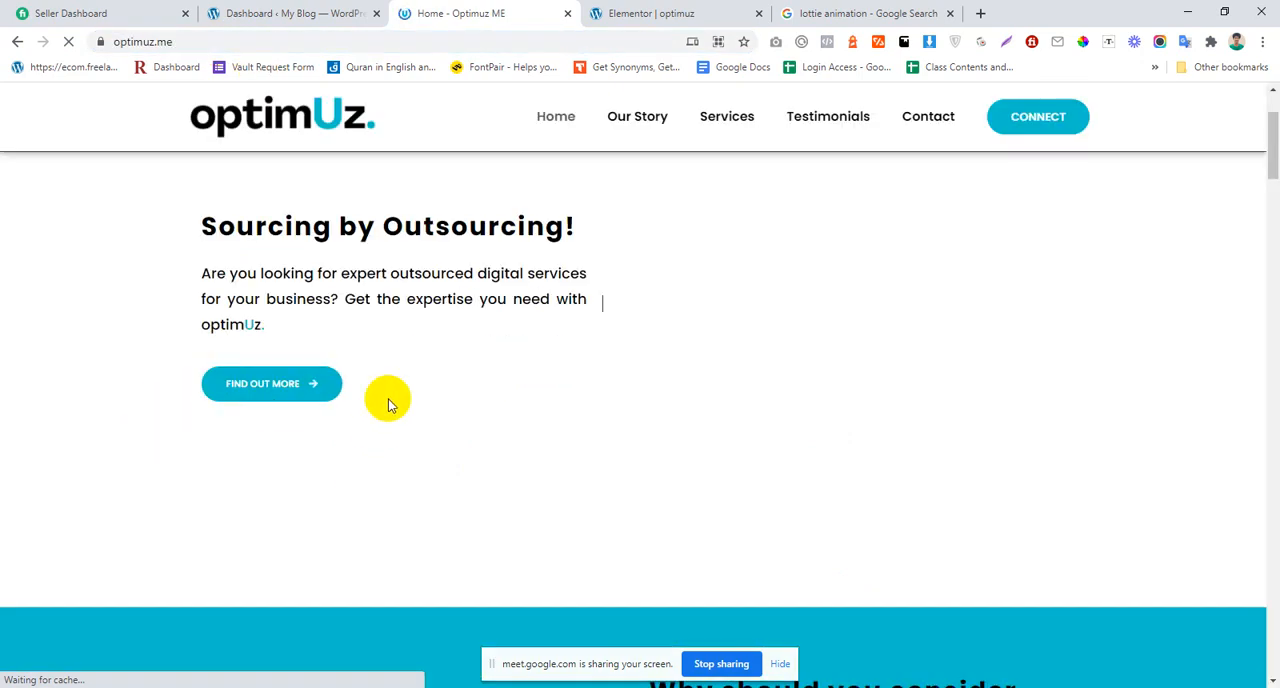
click(706, 13)
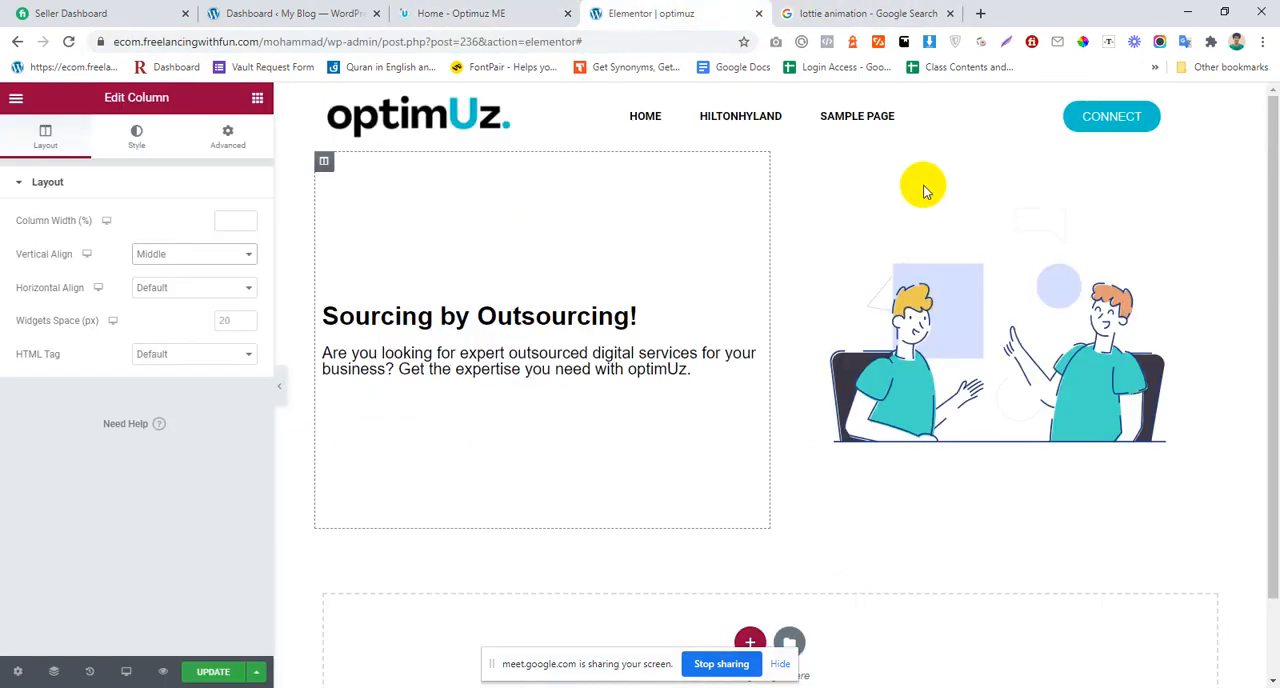
Step: Copy the header's CONNECT button, paste it below the hero paragraph, and align the copy to the left
right_click(1097, 115)
click(1120, 179)
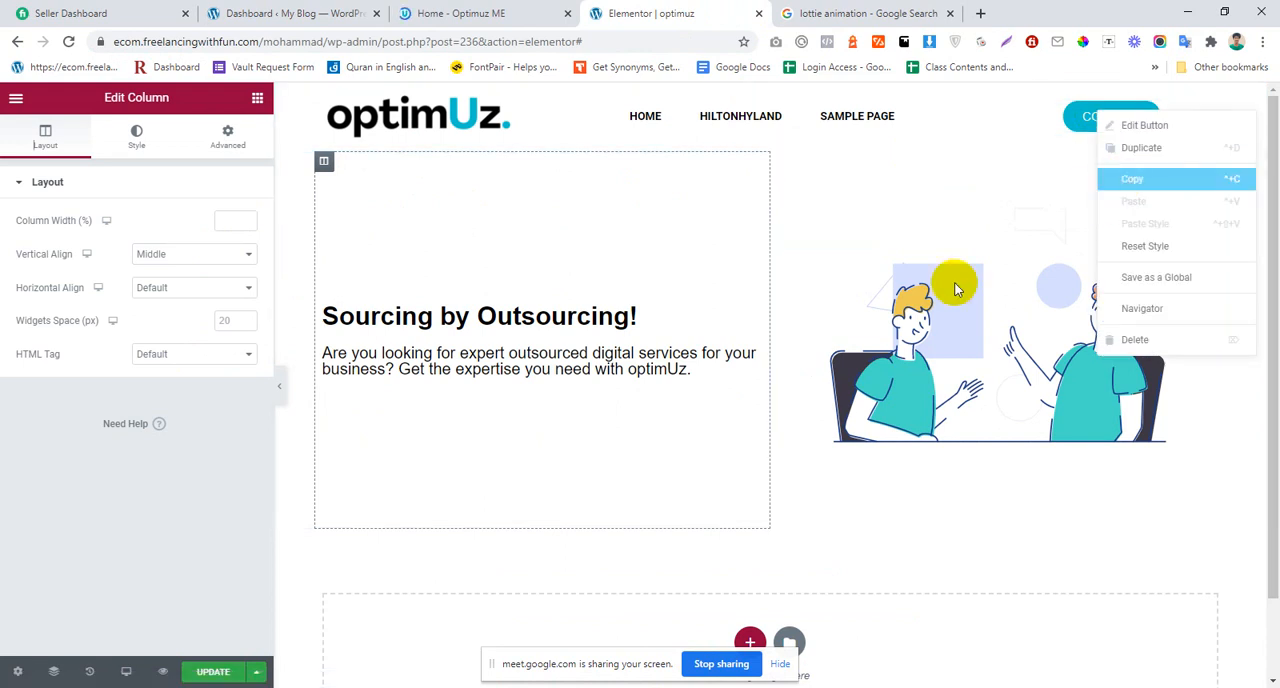
right_click(573, 368)
click(606, 452)
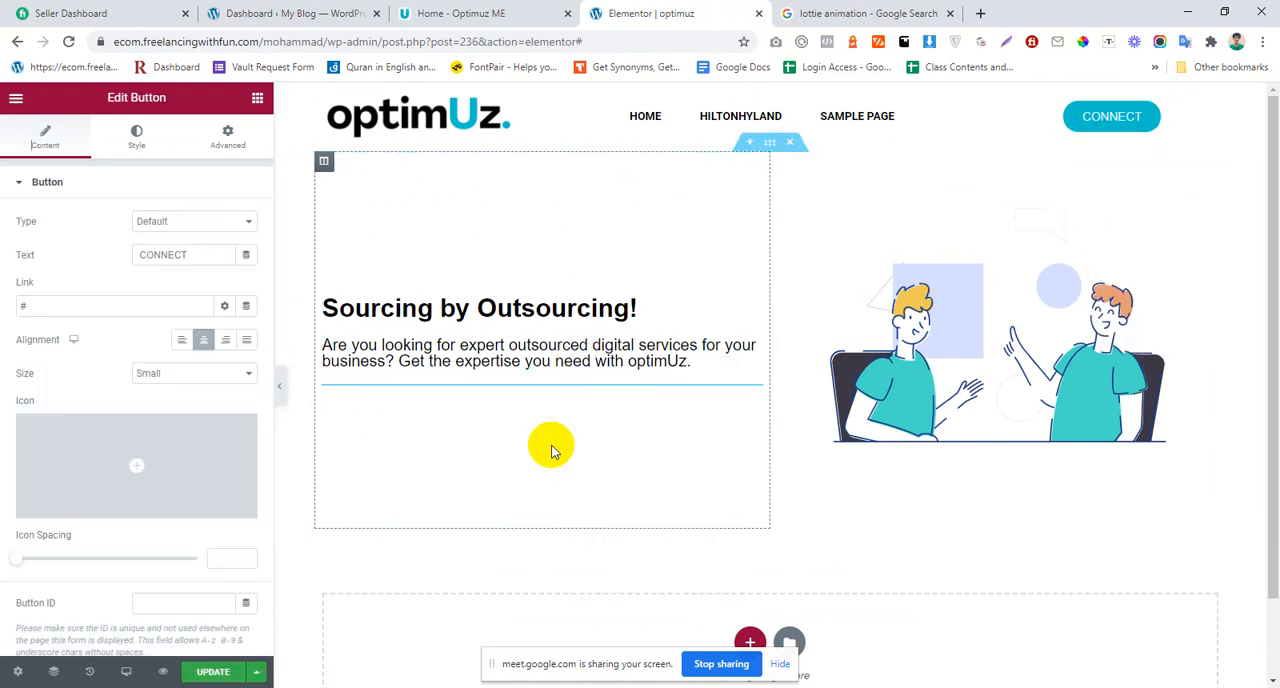
click(181, 339)
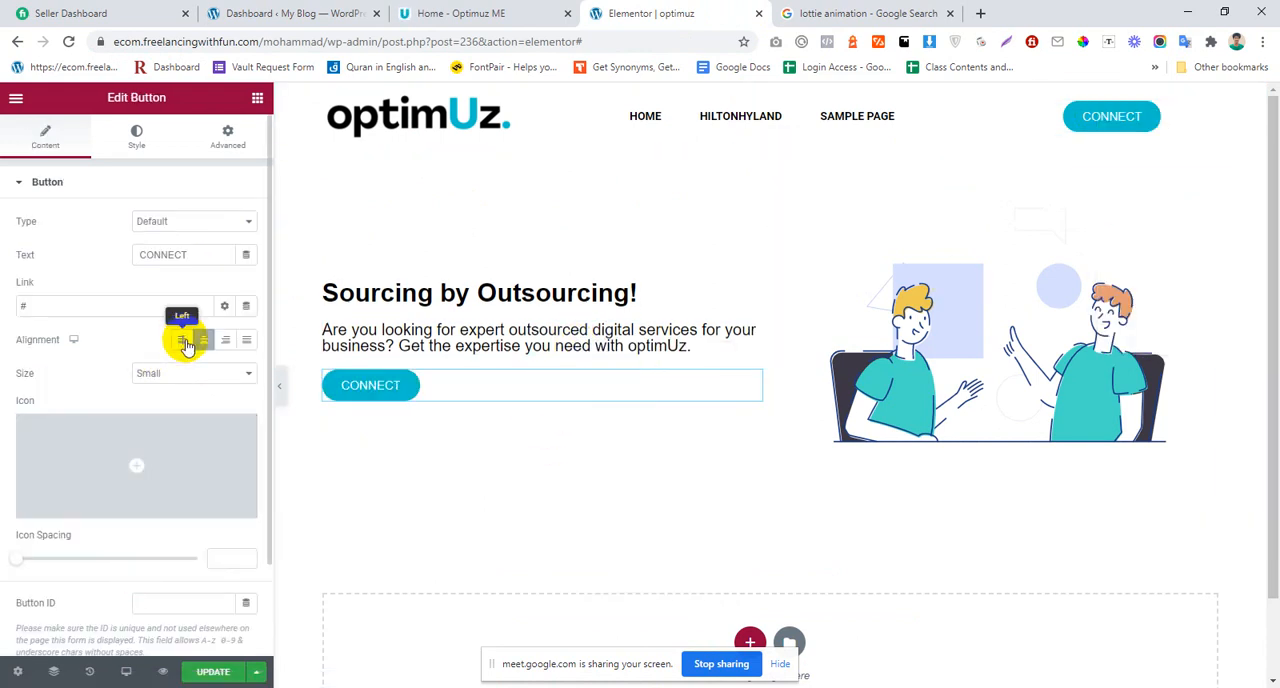
Step: Copy the button label from the Optimuz ME hero and set the new button's text to "FIND OUT MORE"
click(329, 12)
click(466, 12)
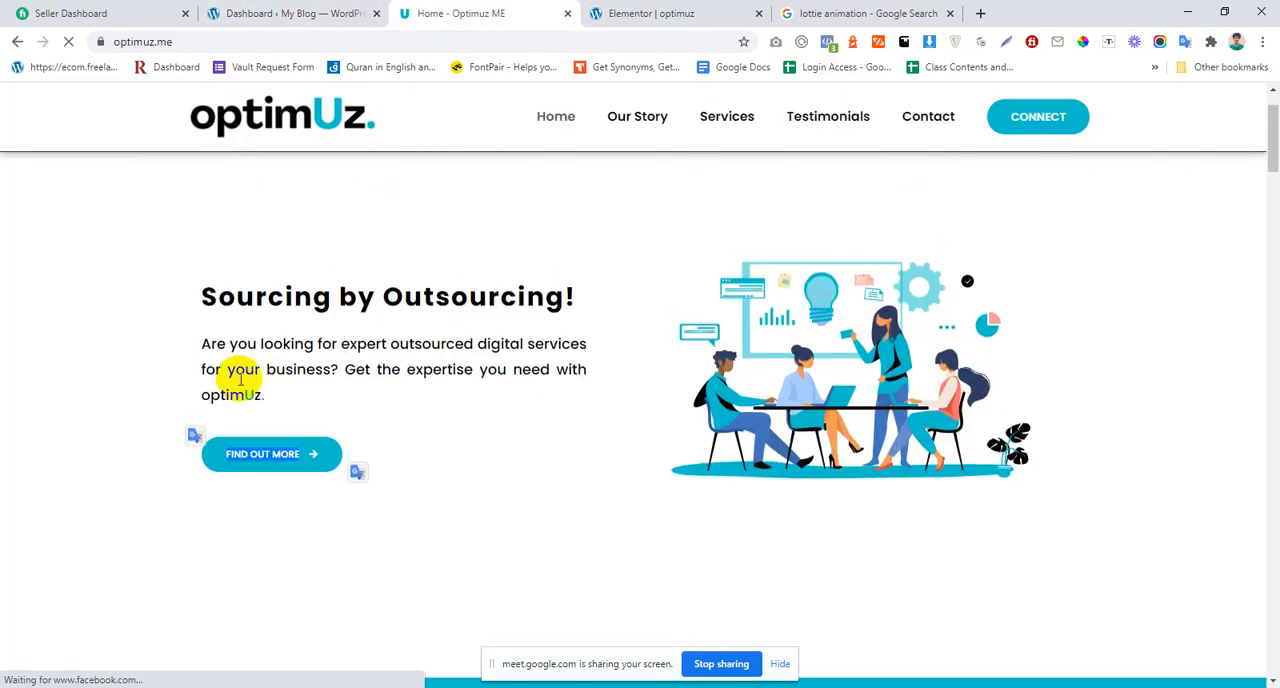
click(600, 12)
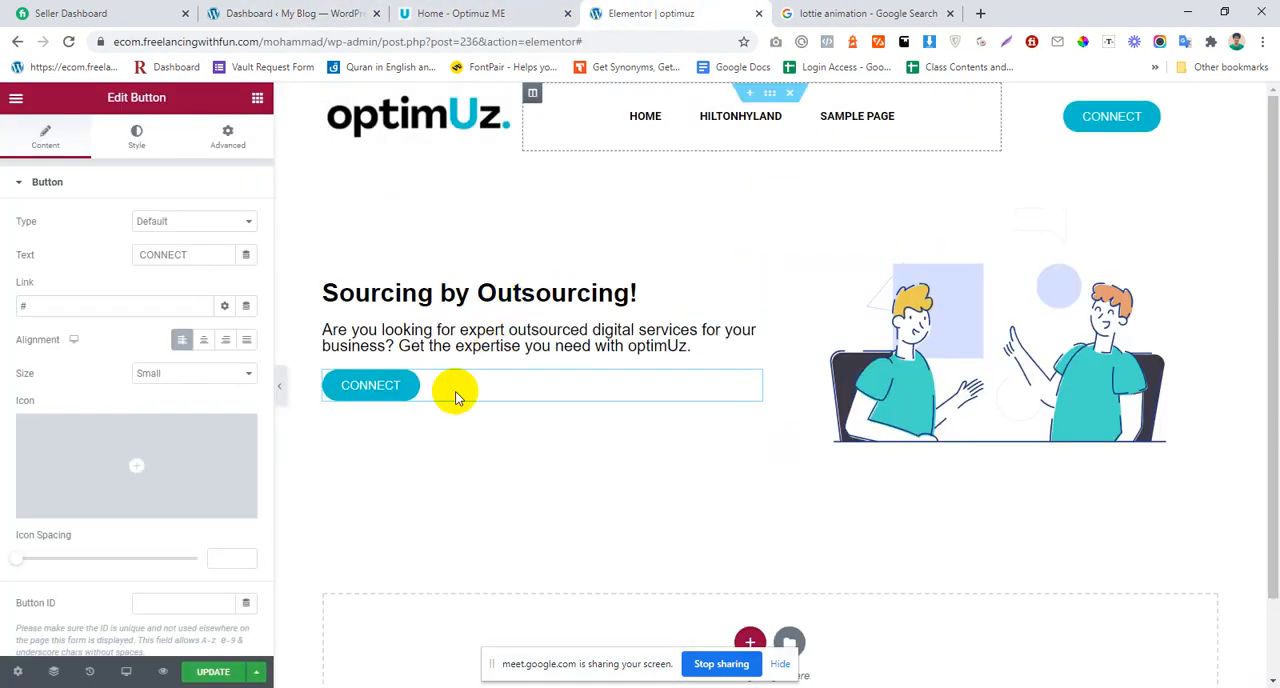
double_click(177, 256)
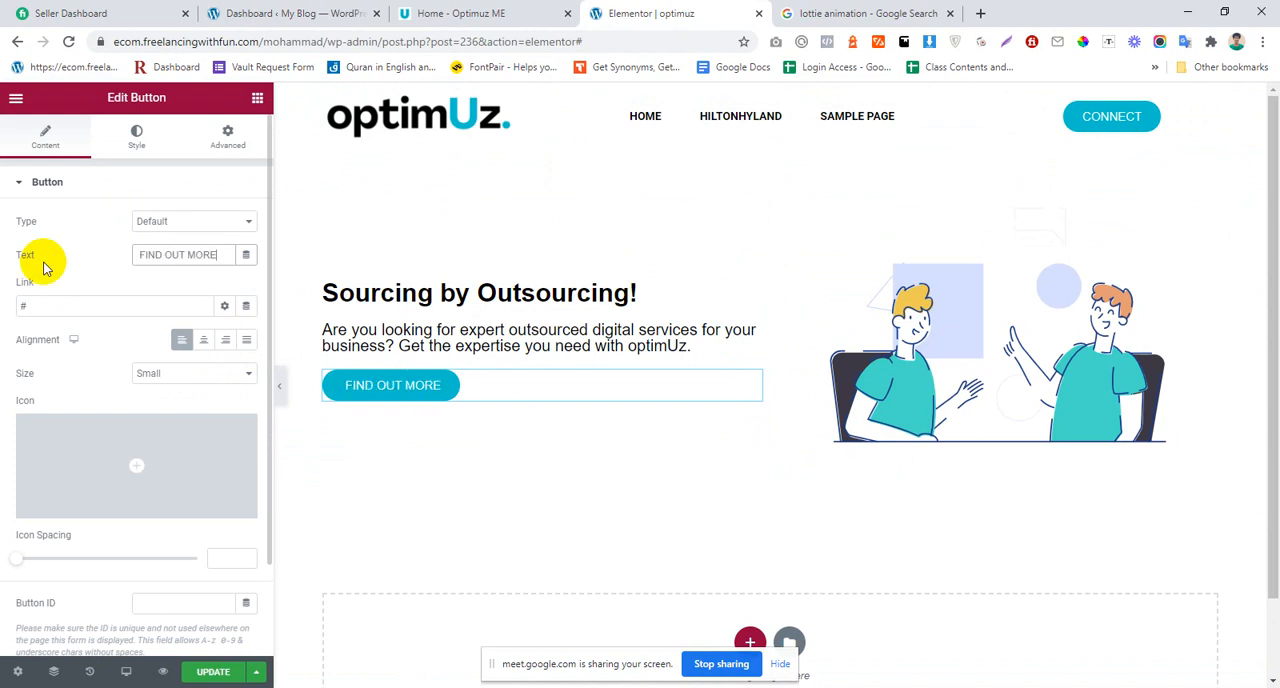
Step: Check the reference button's icon on the Optimuz ME page and insert the Font Awesome Solid right arrow into the FIND OUT MORE button
click(430, 13)
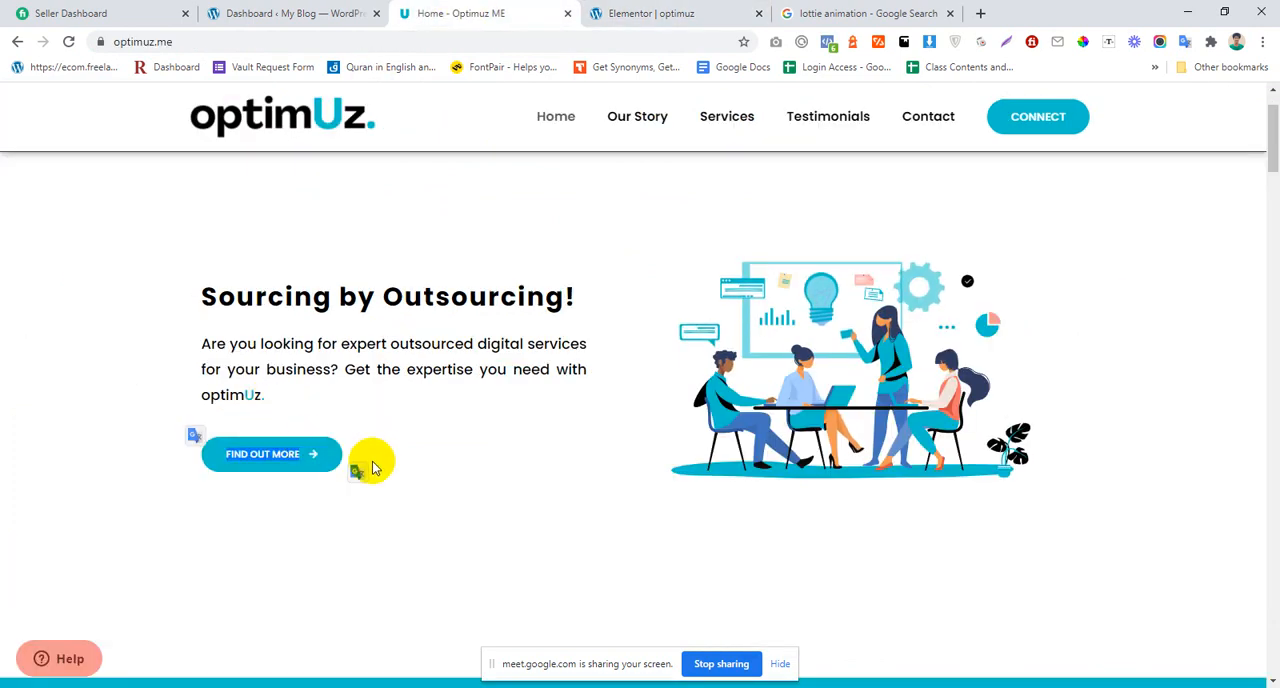
click(648, 13)
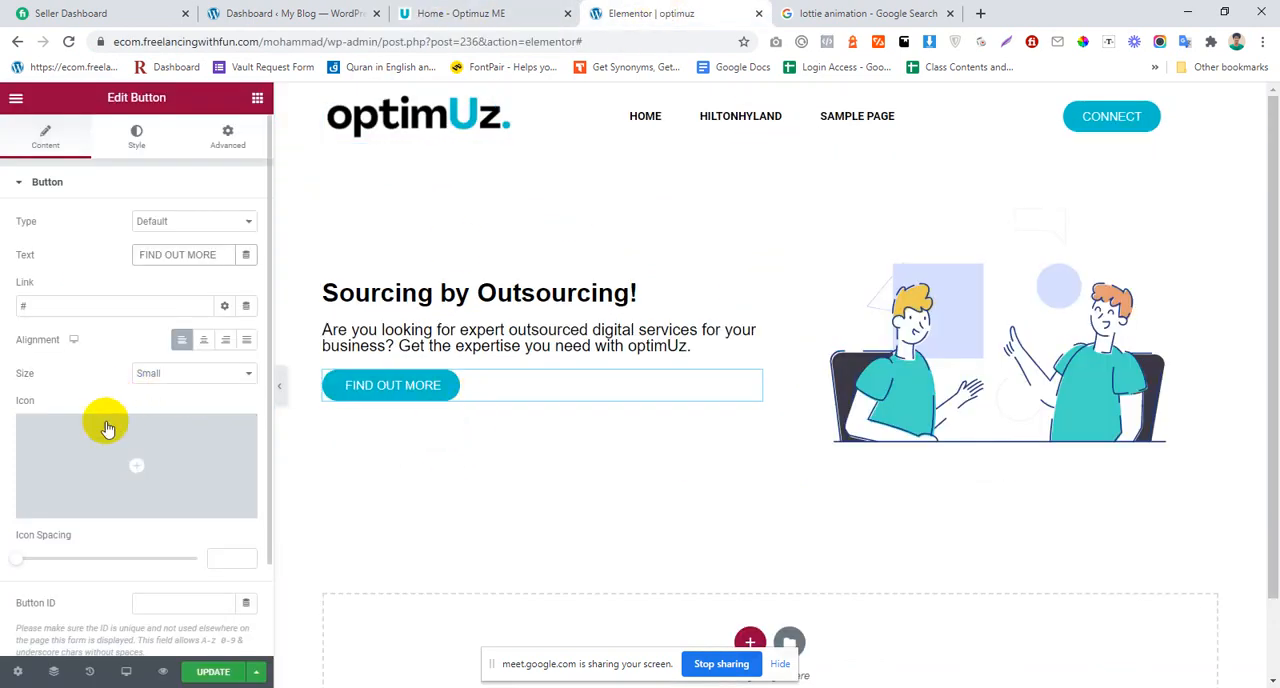
click(57, 430)
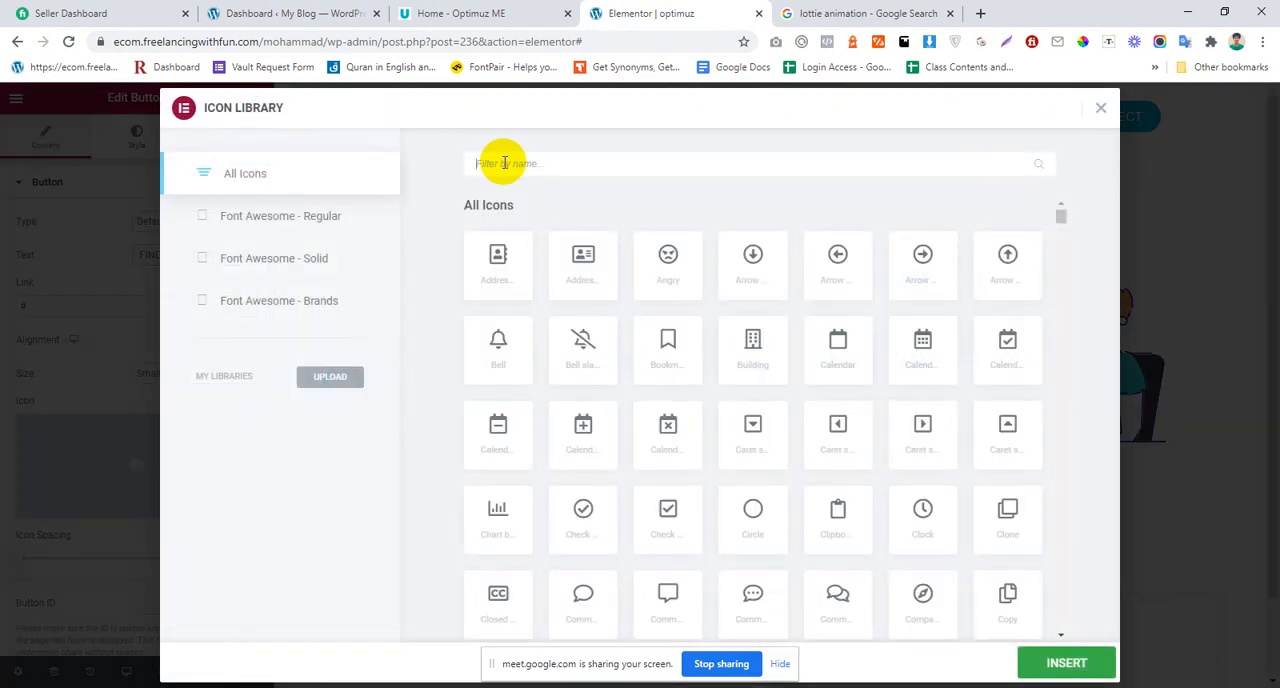
click(504, 163)
text(icon)
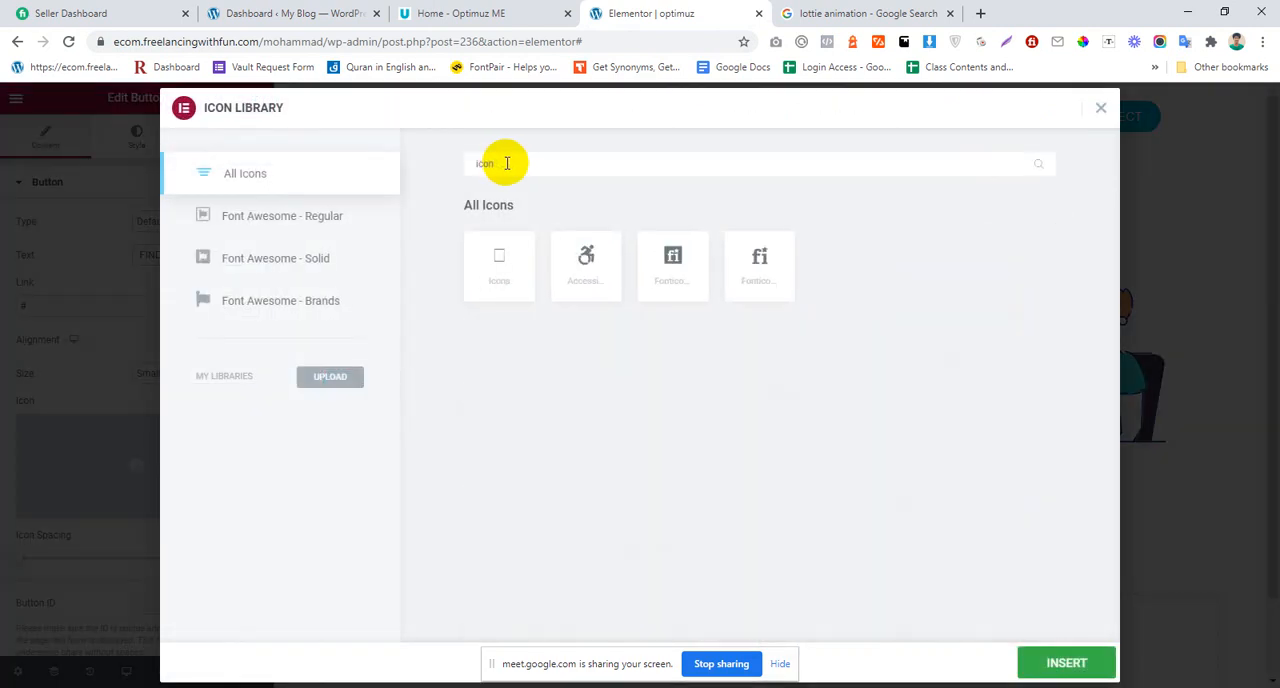
click(284, 215)
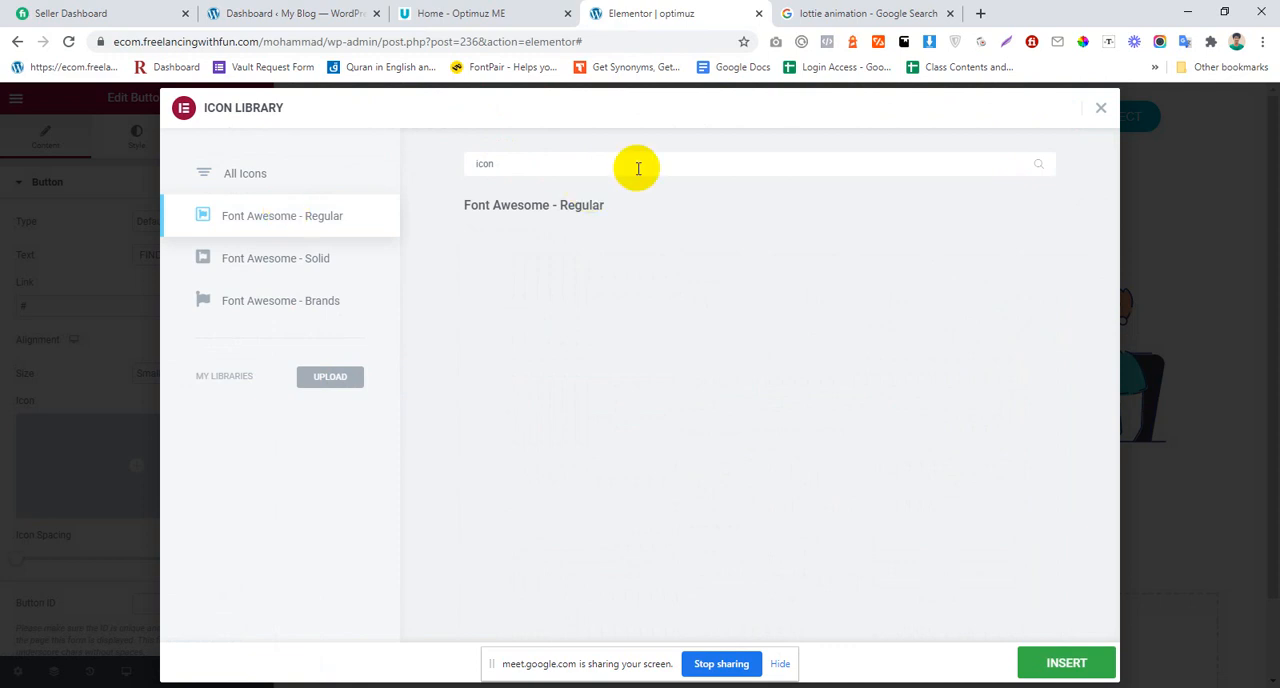
drag(638, 168, 298, 175)
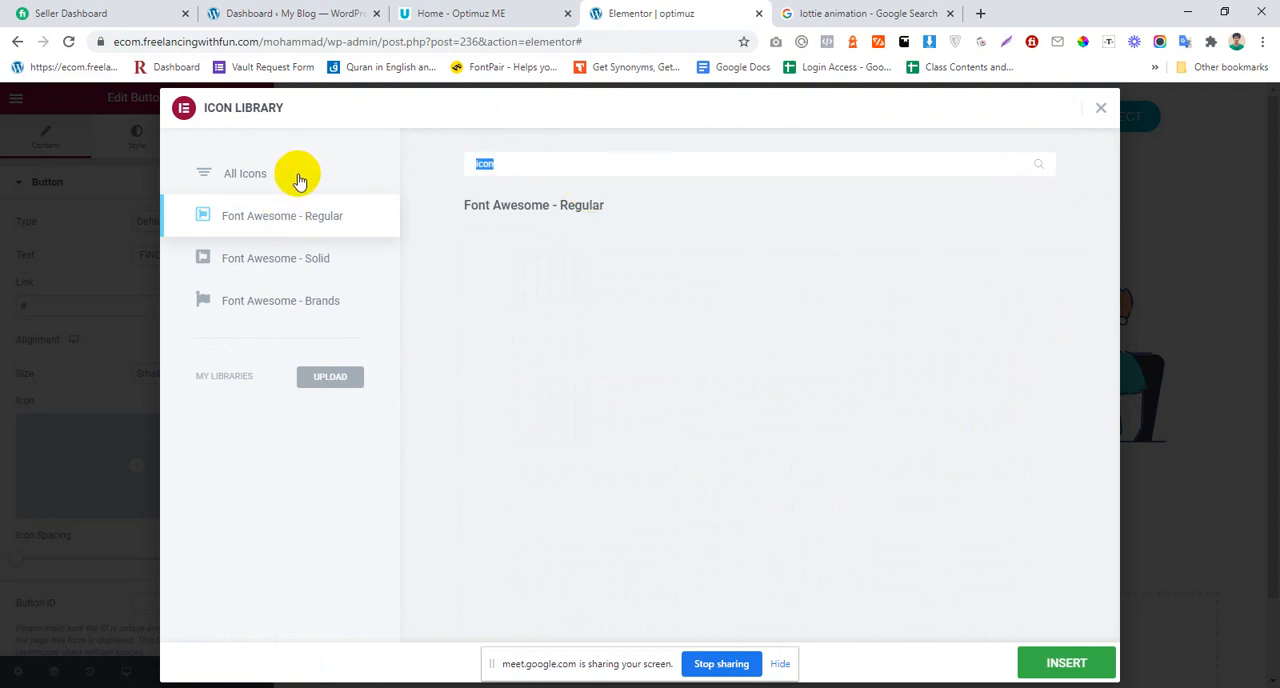
text(a)
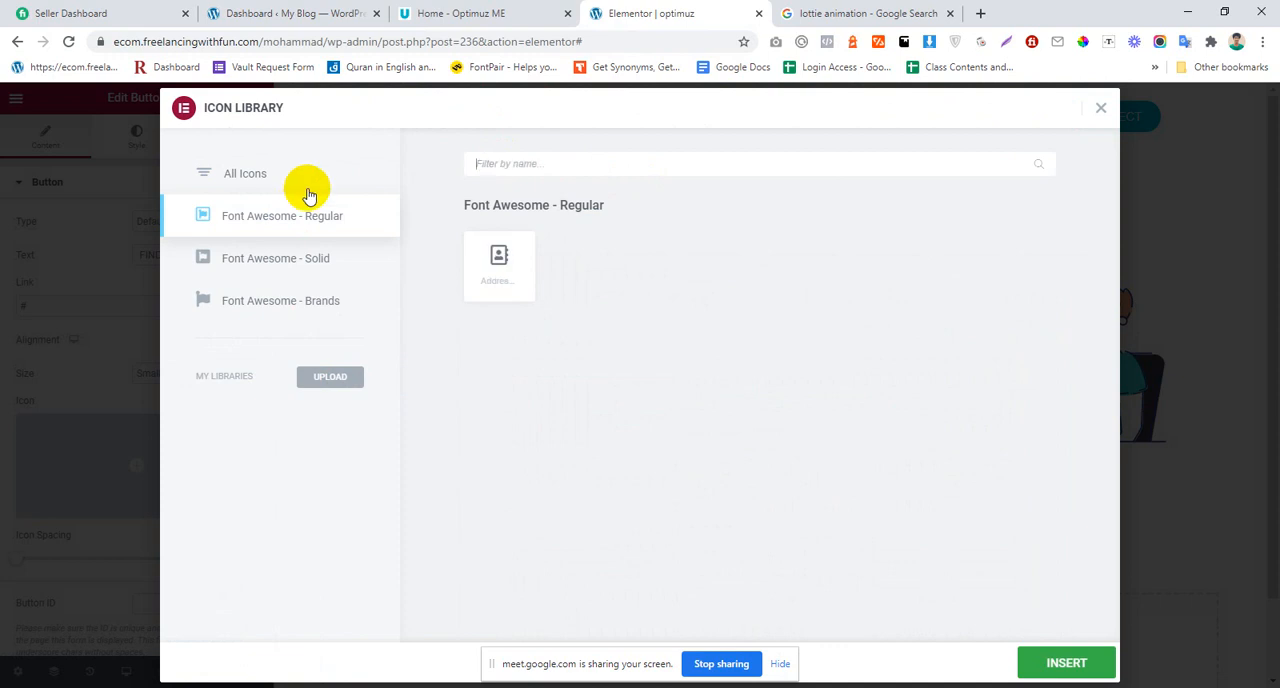
click(300, 260)
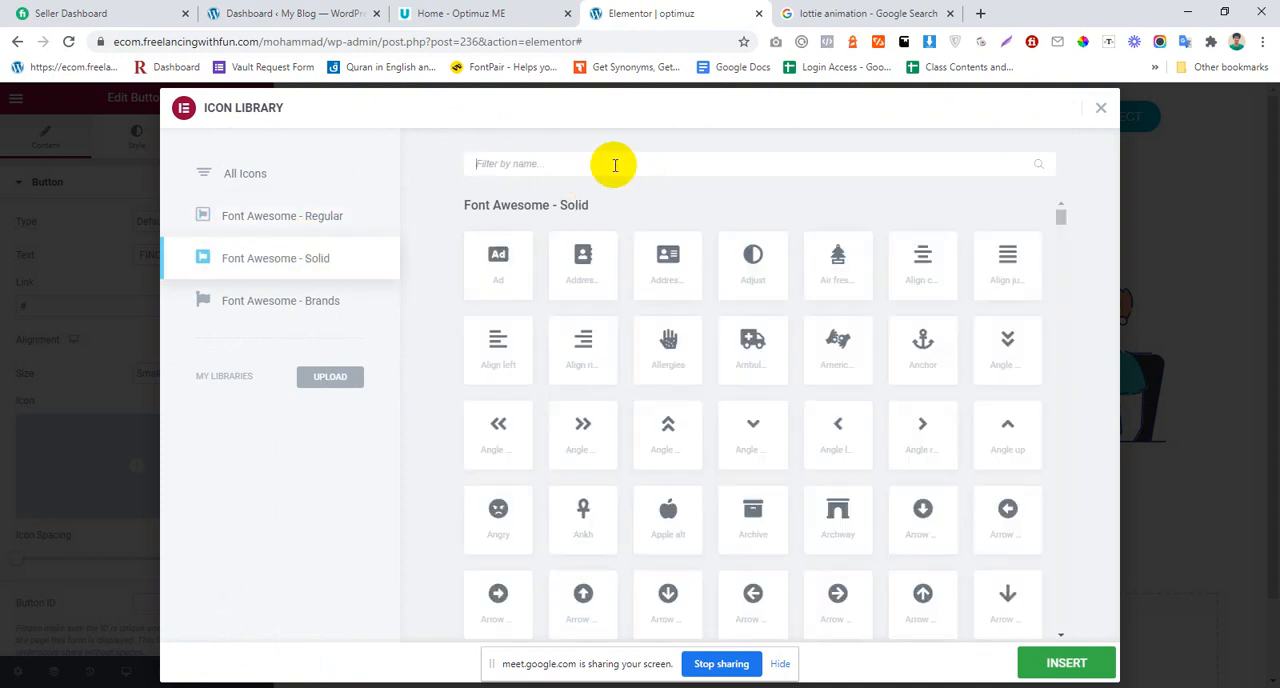
text(rro)
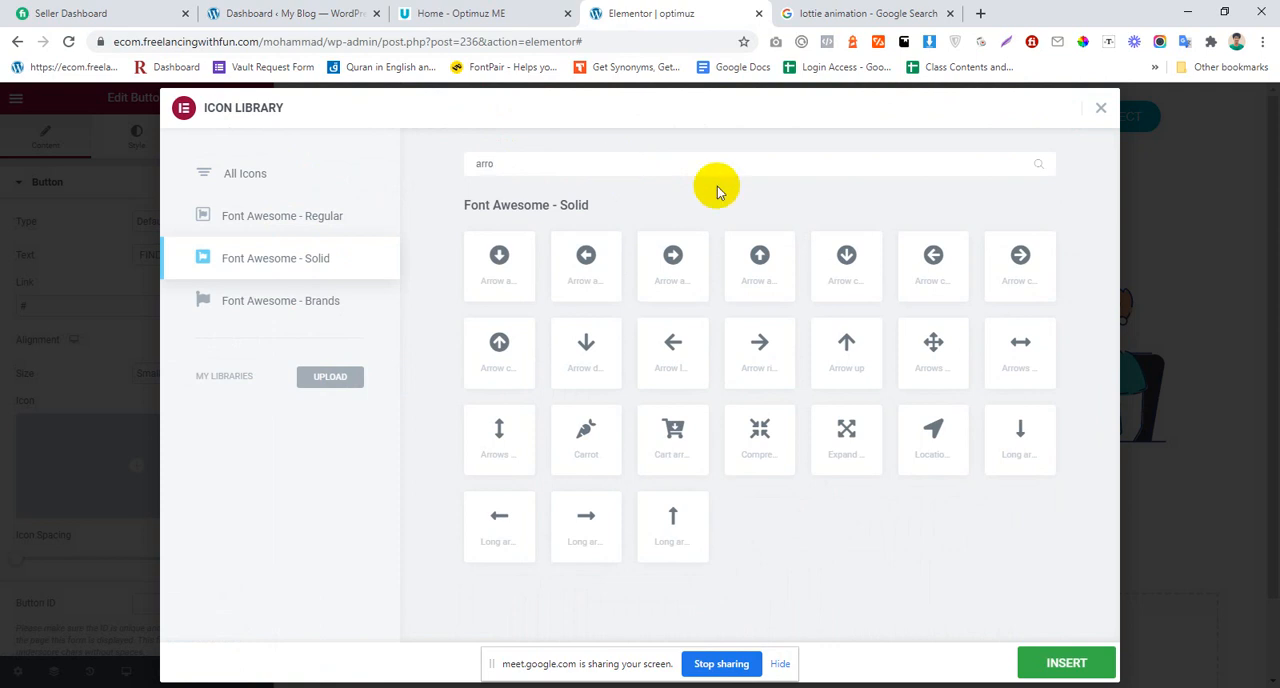
click(760, 355)
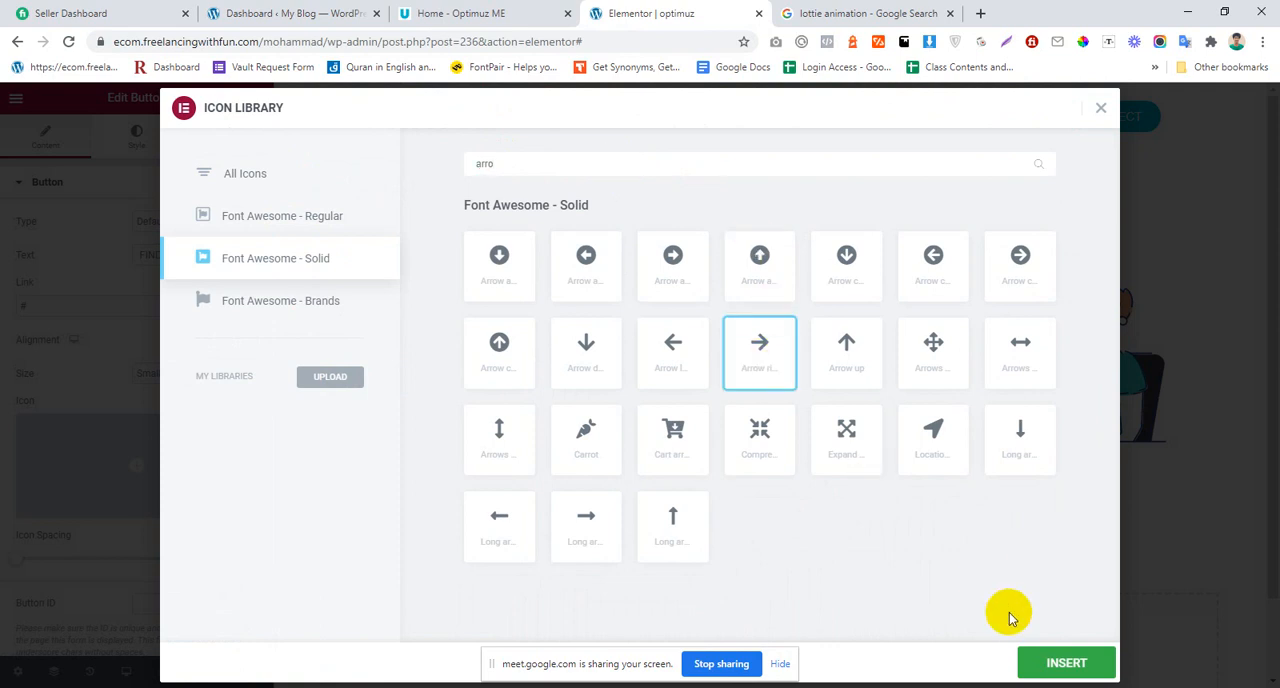
click(1060, 663)
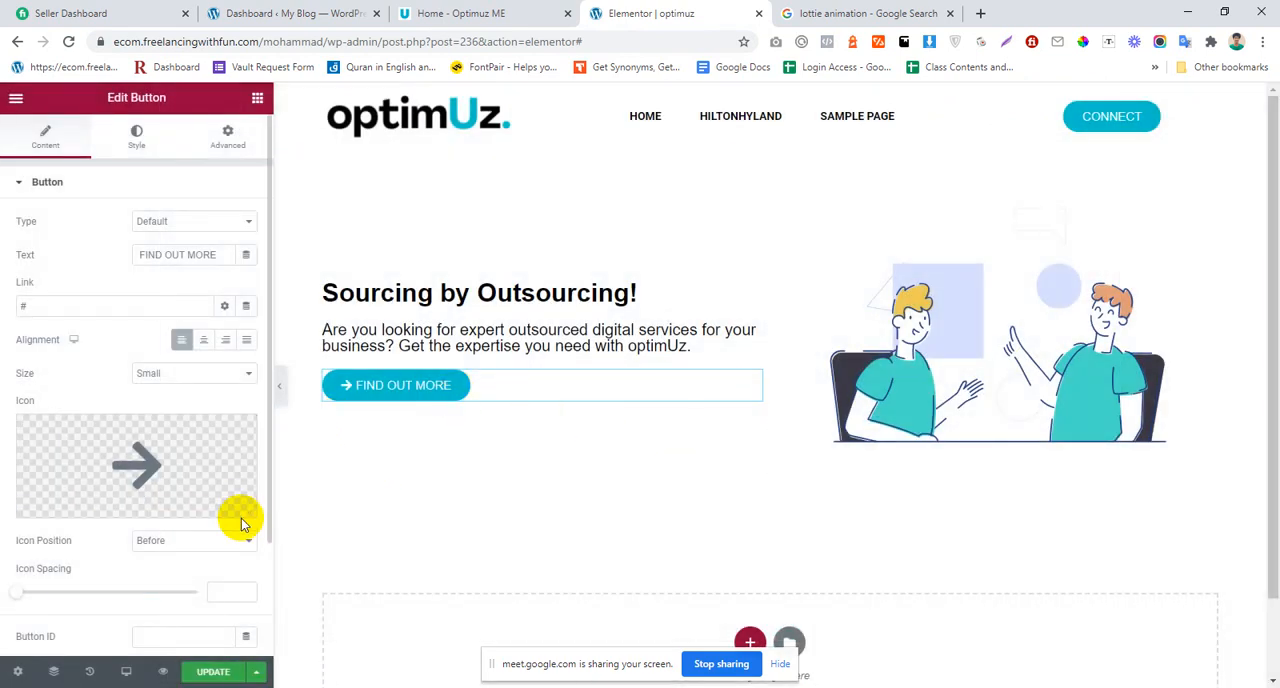
Step: Set the FIND OUT MORE button's icon position to After
scroll(166, 455, down, 2)
click(165, 462)
click(163, 486)
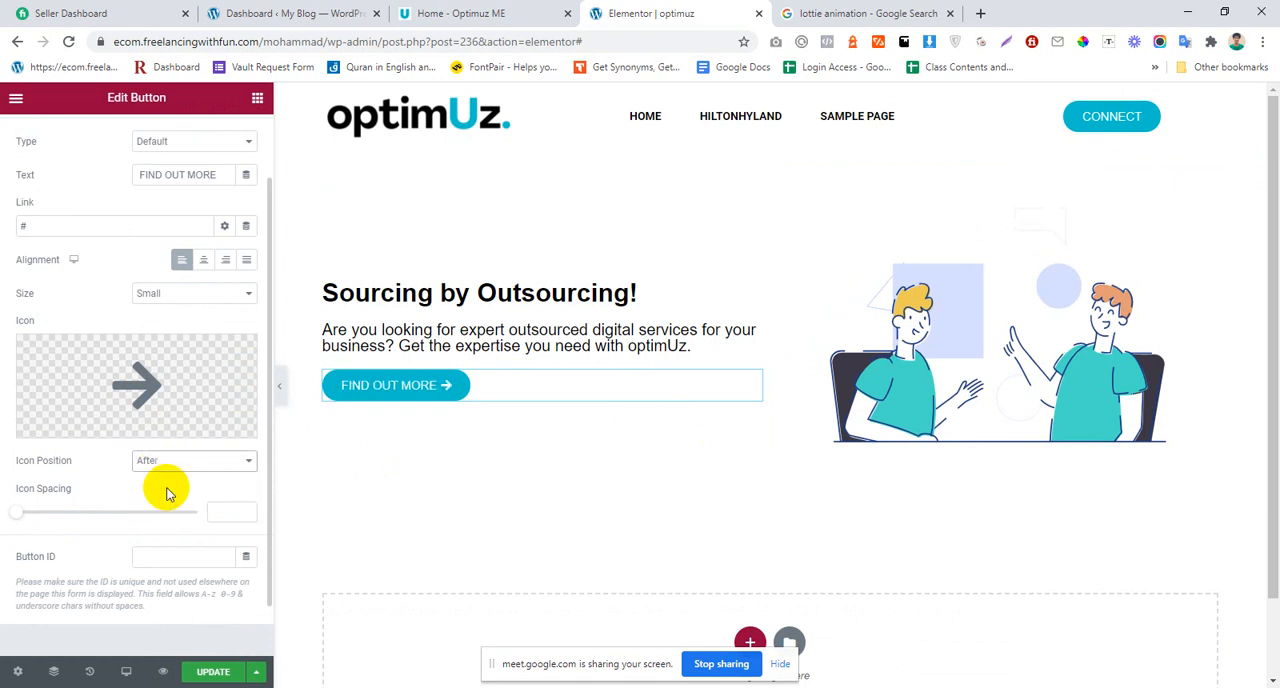
Step: Examine the enlarged hero section on the Optimuz ME page, focusing on the letter colours of the word "optimUz."
click(540, 13)
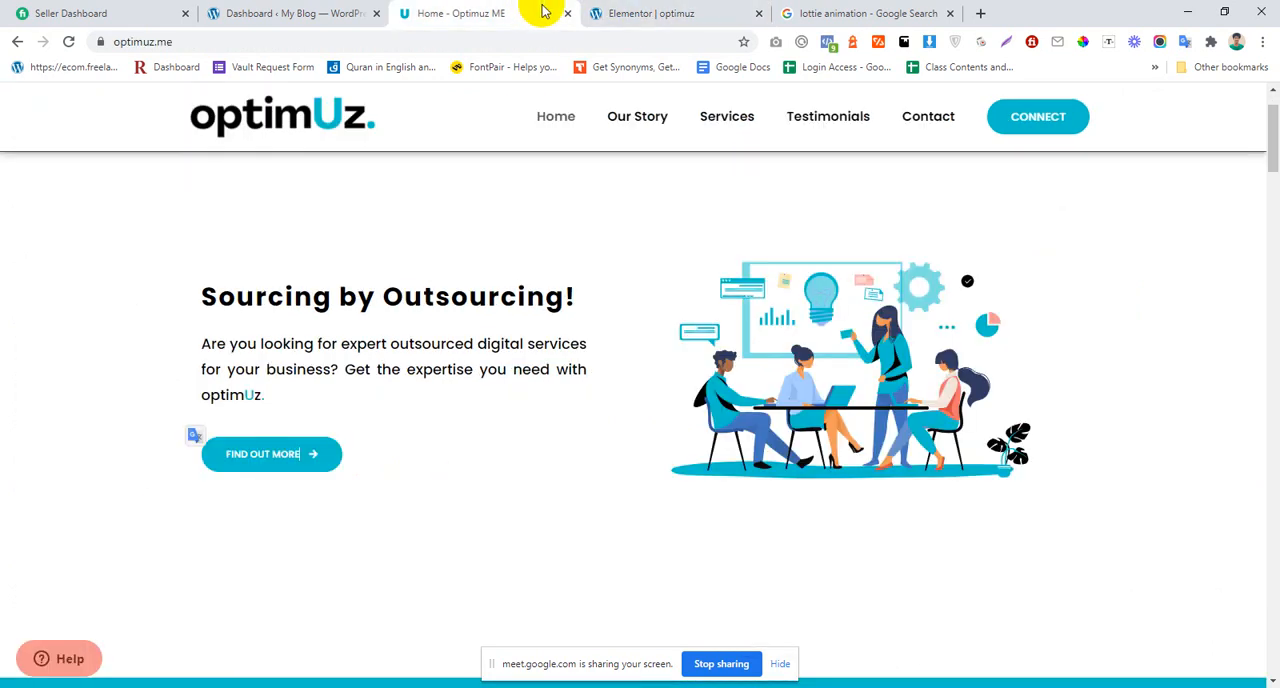
scroll(567, 398, down, 1)
scroll(606, 308, up, 1)
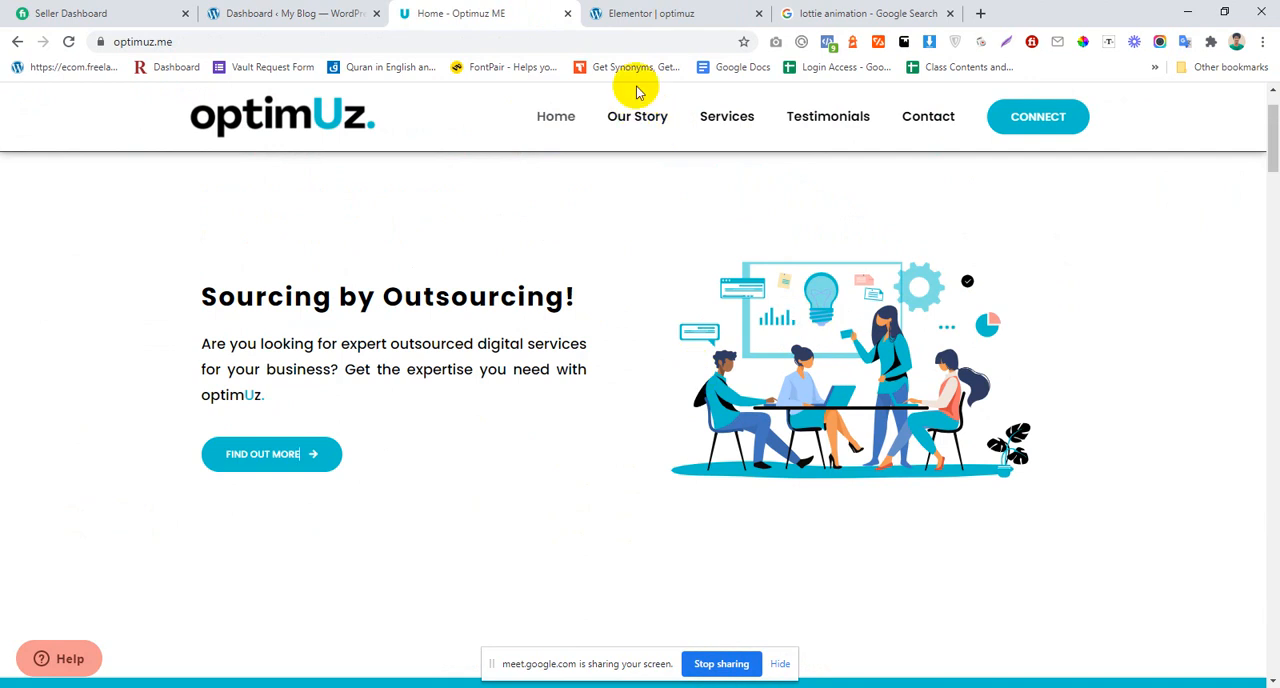
scroll(163, 358, up, 4)
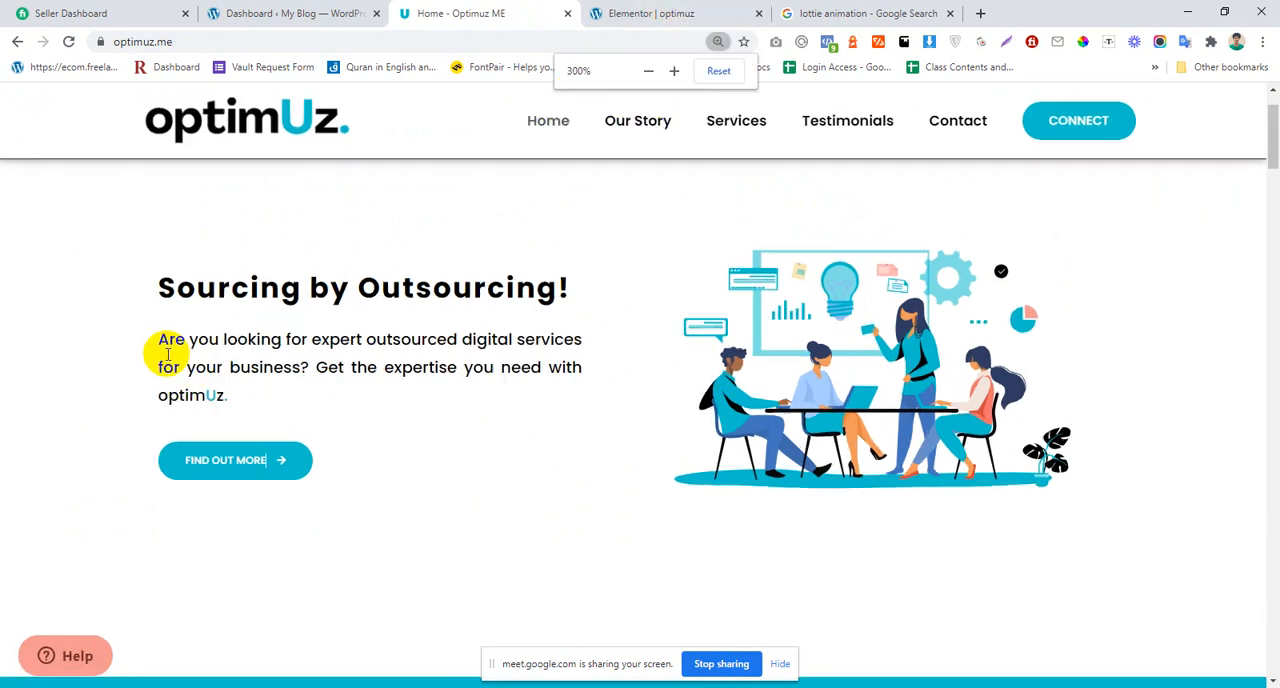
scroll(172, 380, up, 2)
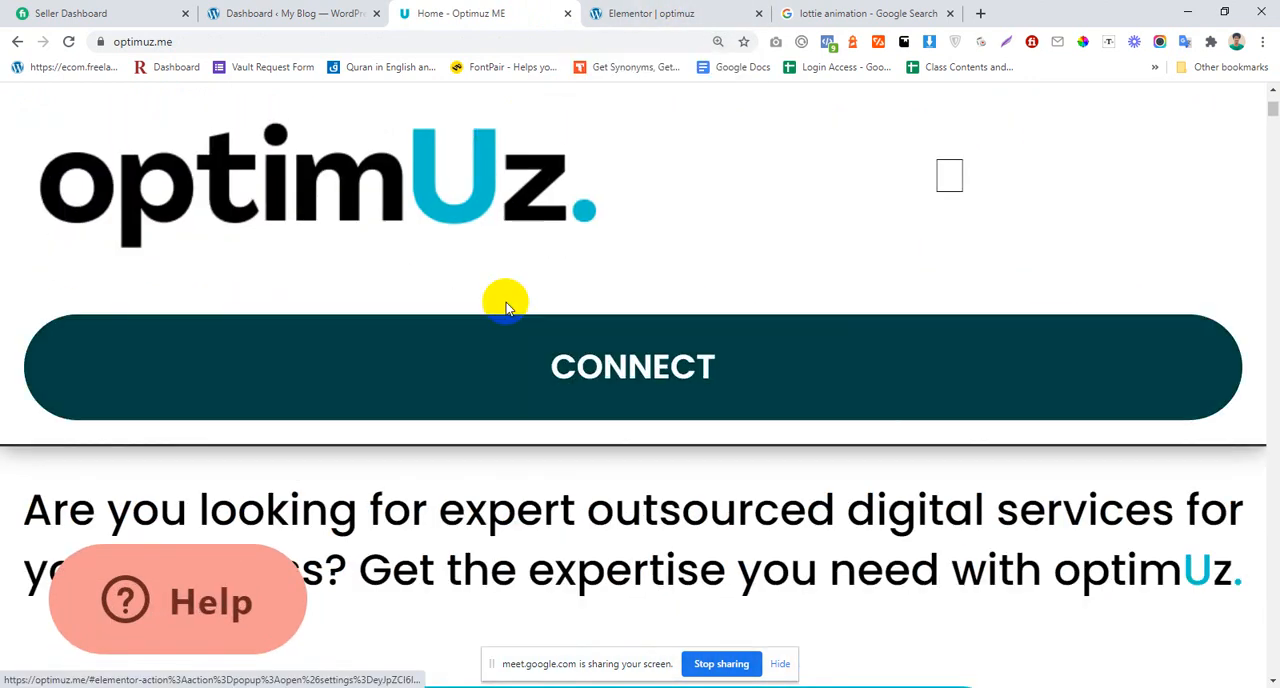
scroll(474, 471, down, 2)
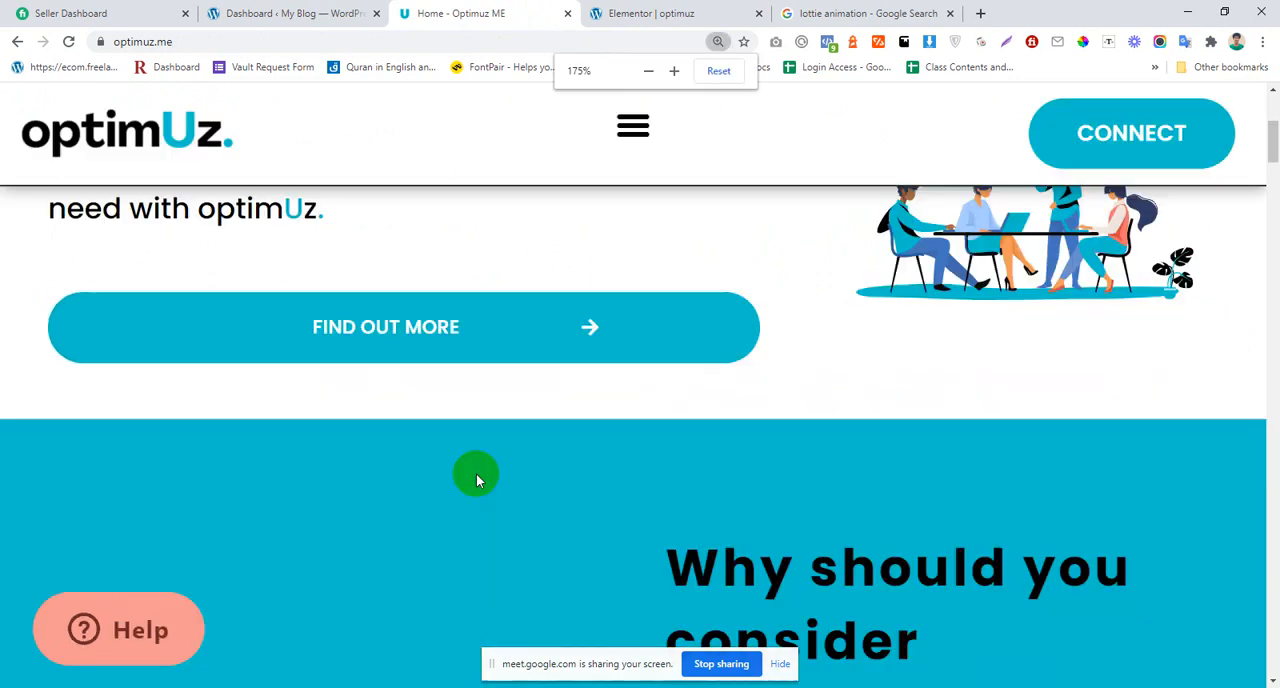
scroll(440, 425, up, 2)
scroll(434, 420, up, 2)
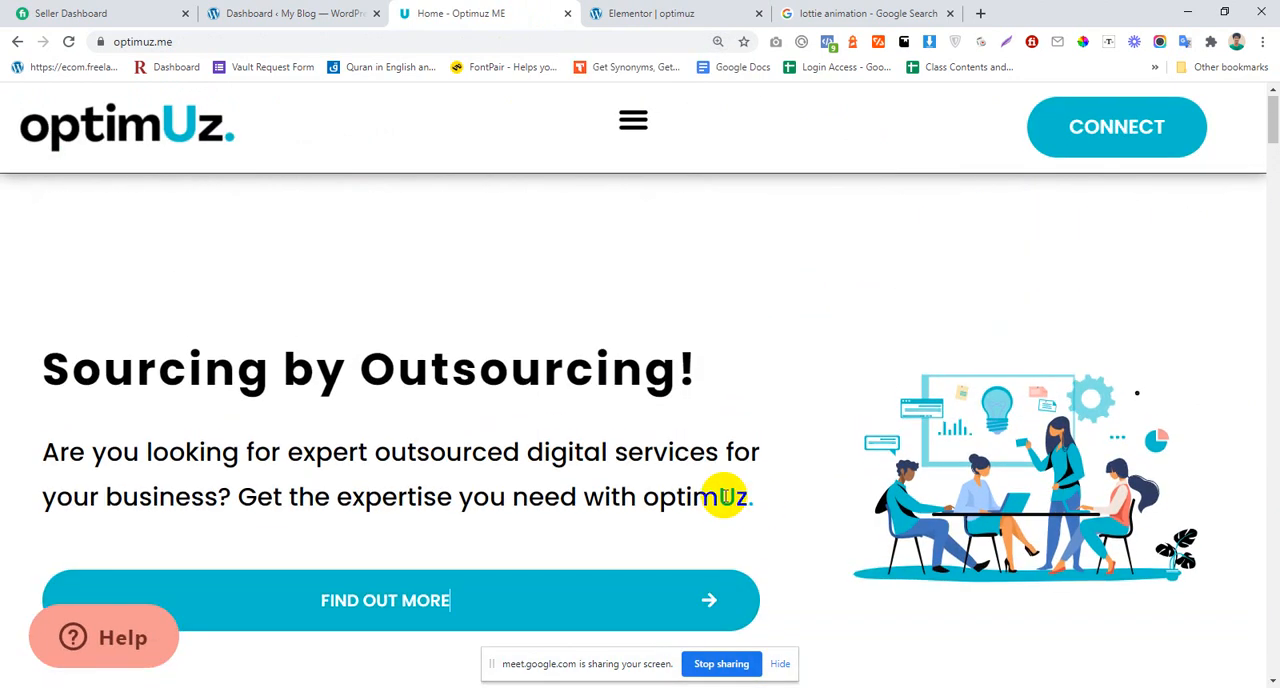
drag(643, 497, 760, 506)
click(752, 505)
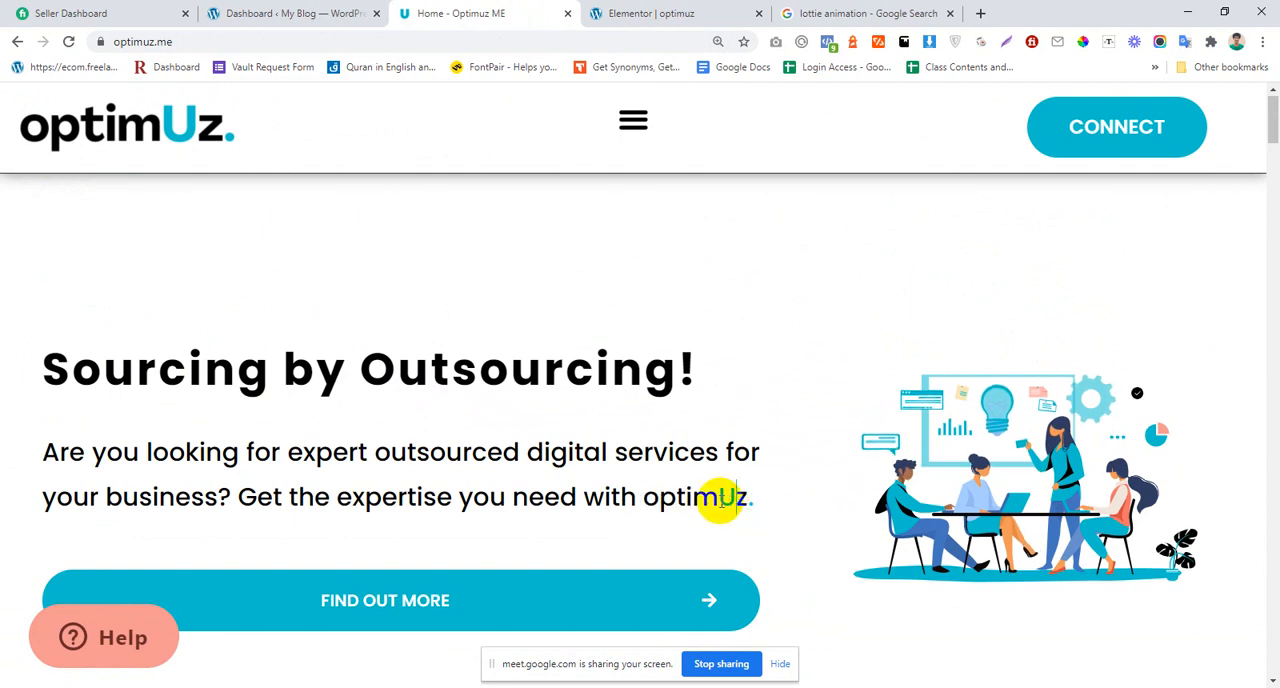
Step: Return to the Elementor page and view the HTML source of the hero paragraph
click(650, 13)
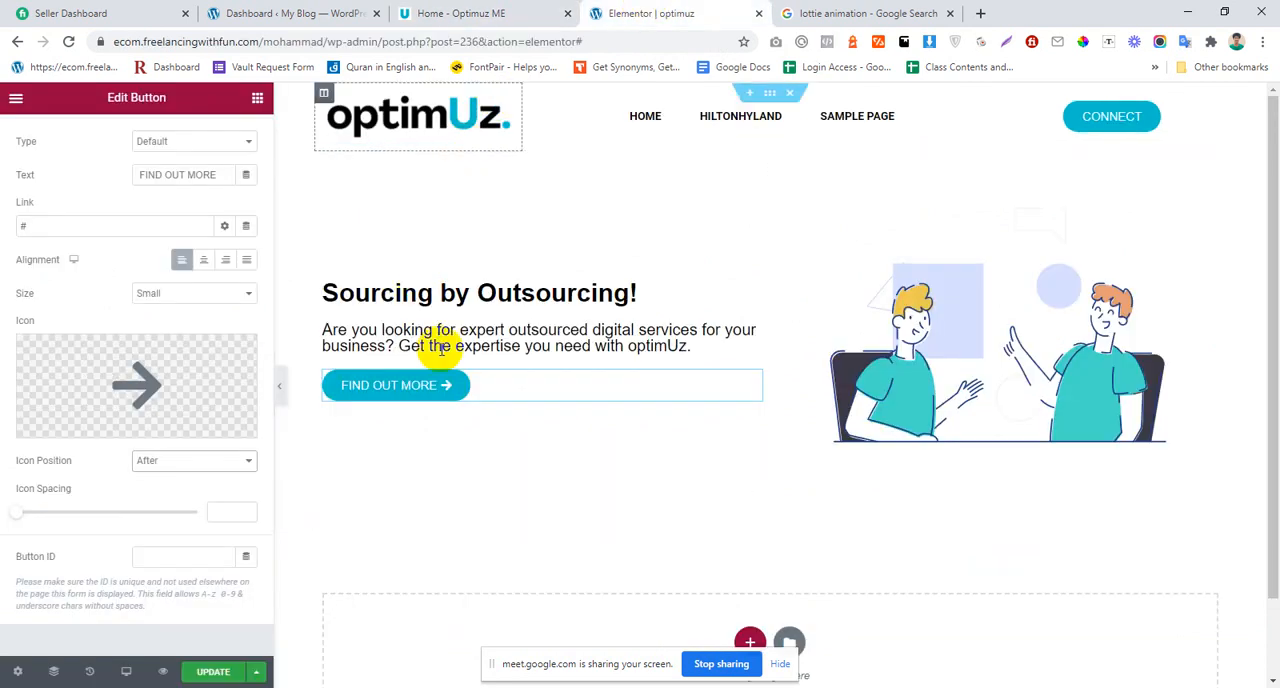
click(512, 345)
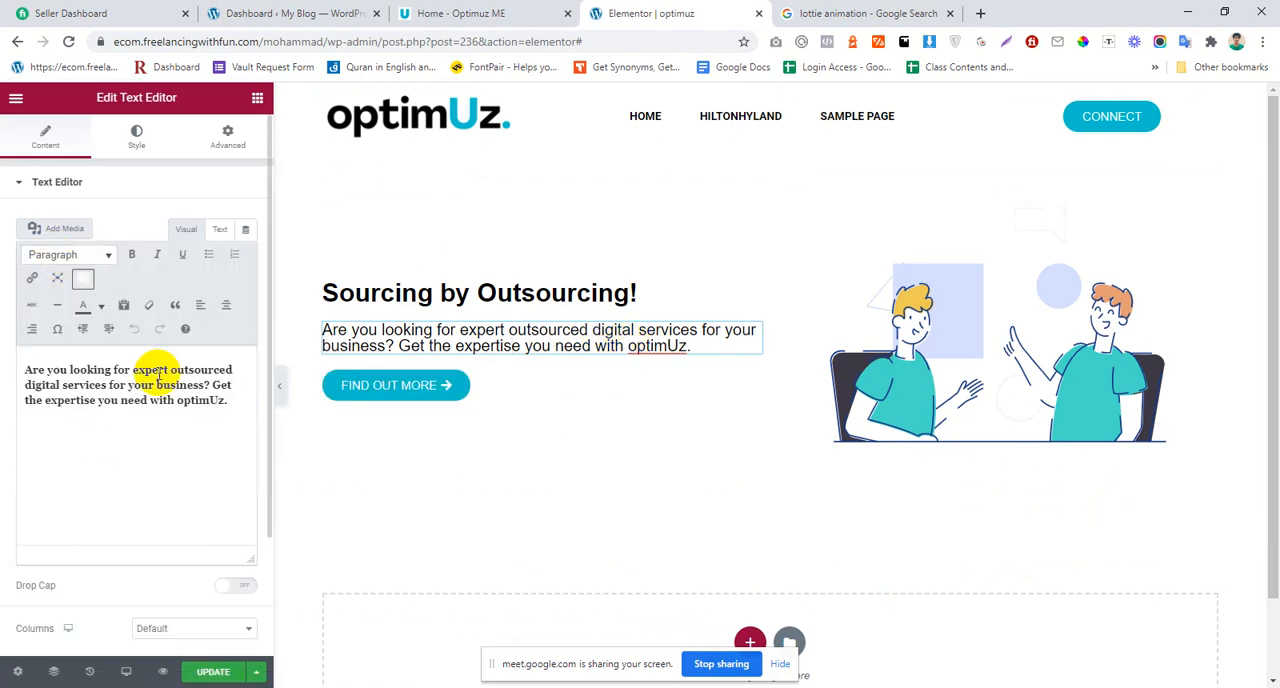
click(180, 405)
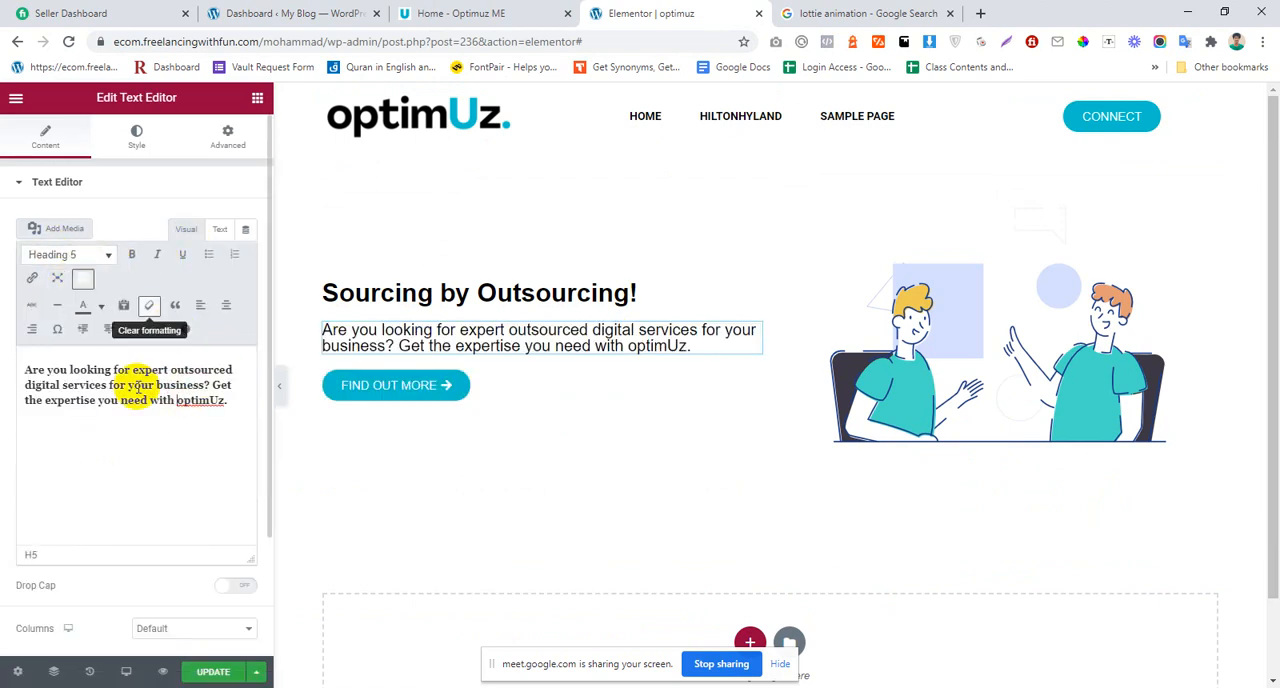
click(220, 233)
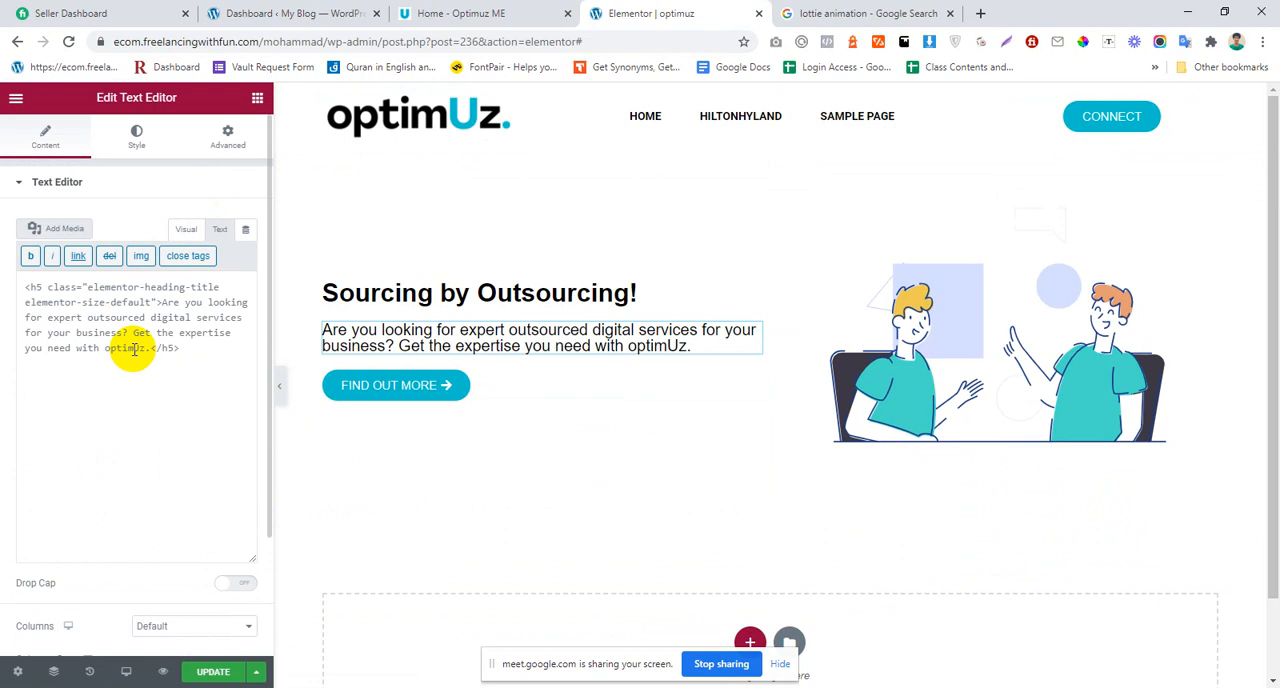
Step: Switch to the Google Meet call, look through the participant list, mute the microphone, and return to the Elementor window
click(442, 687)
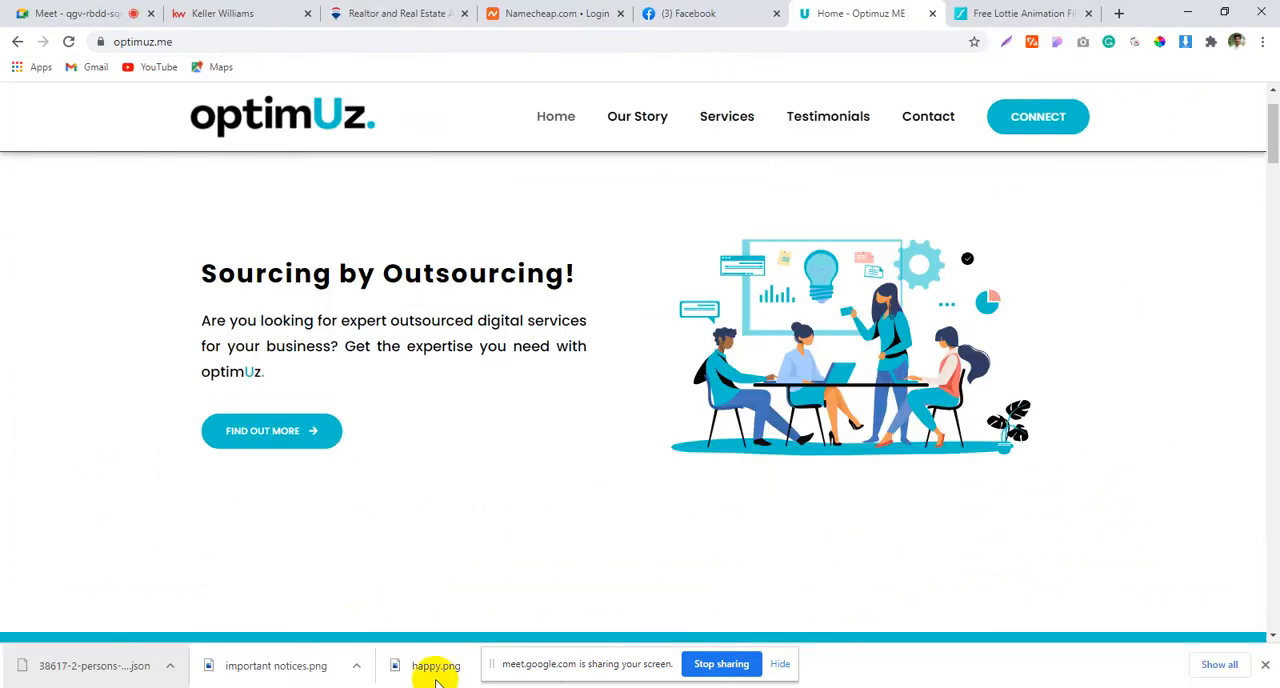
click(126, 14)
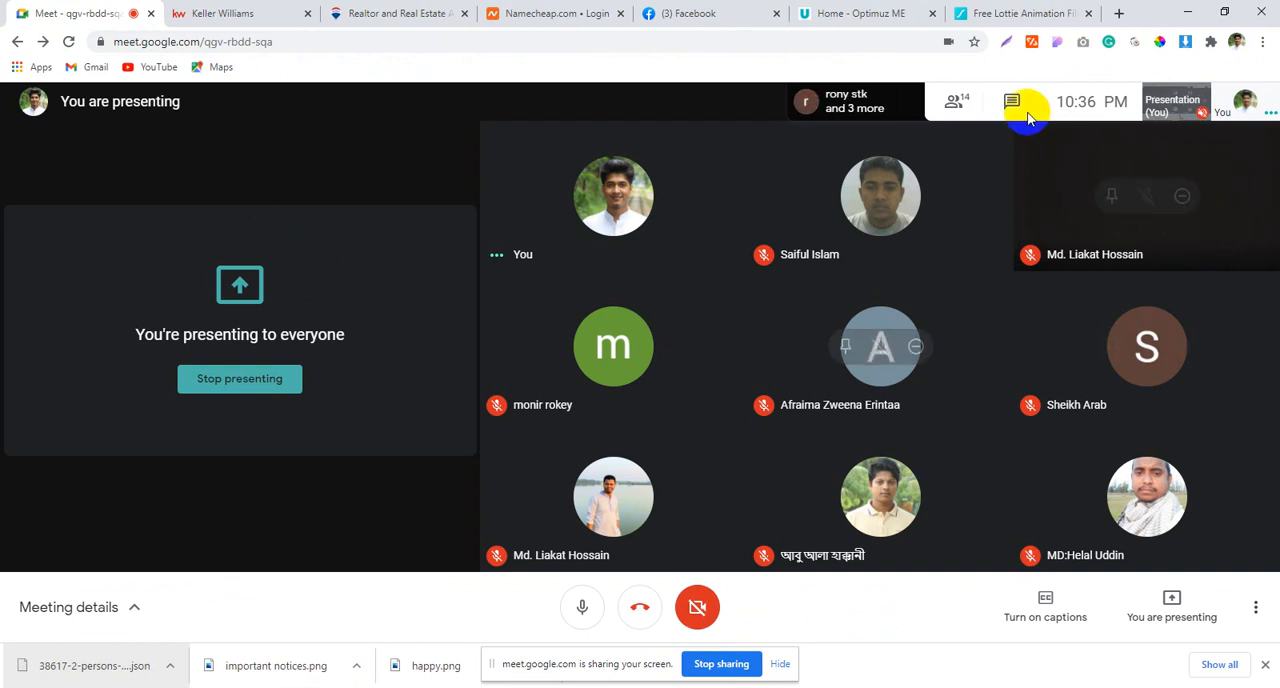
click(961, 104)
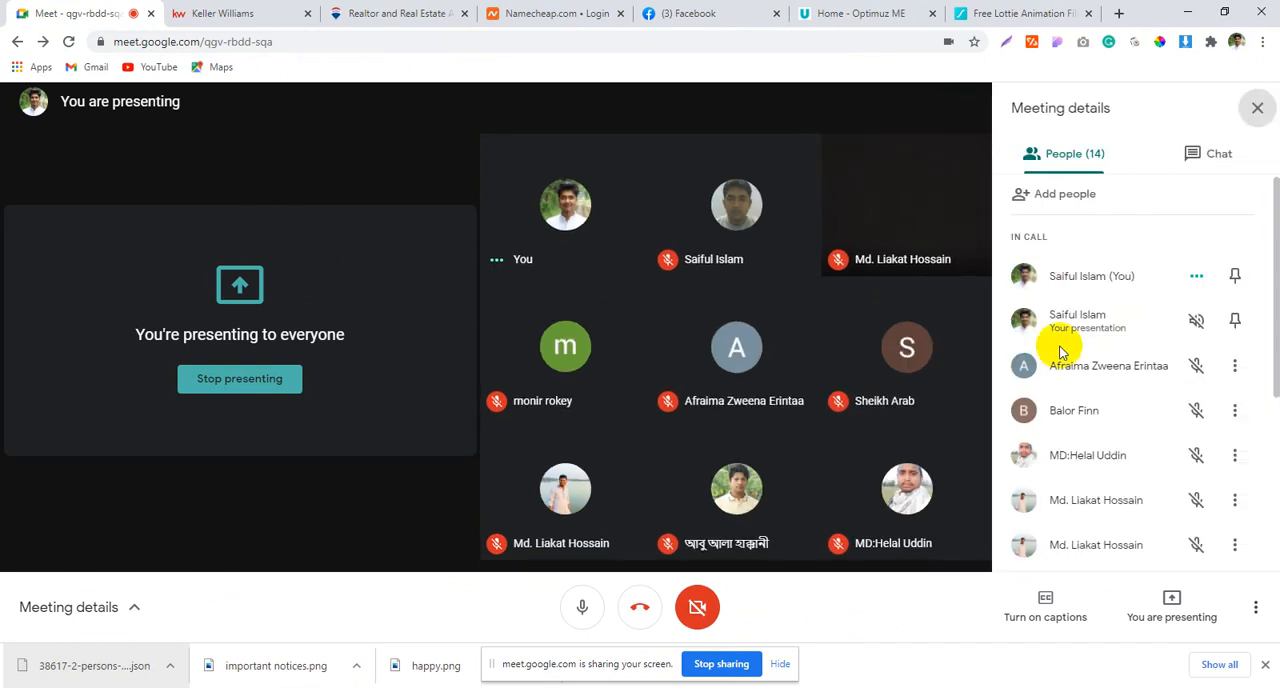
scroll(1060, 370, down, 3)
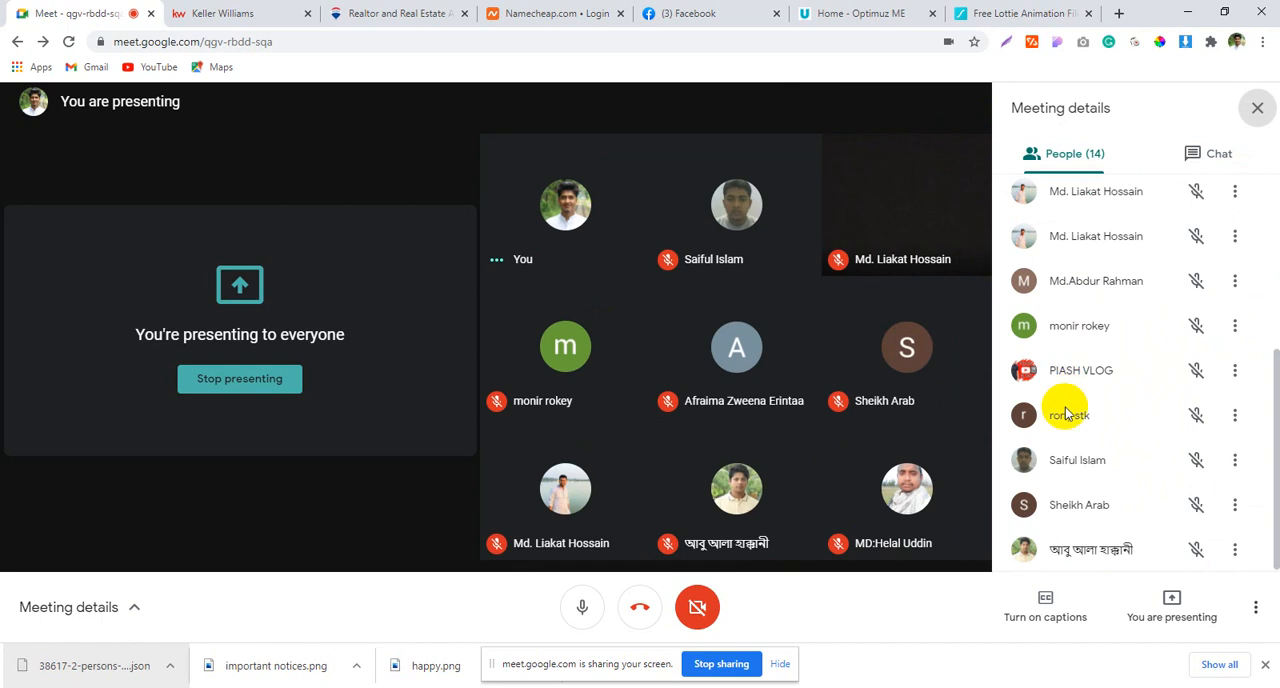
scroll(1066, 414, up, 3)
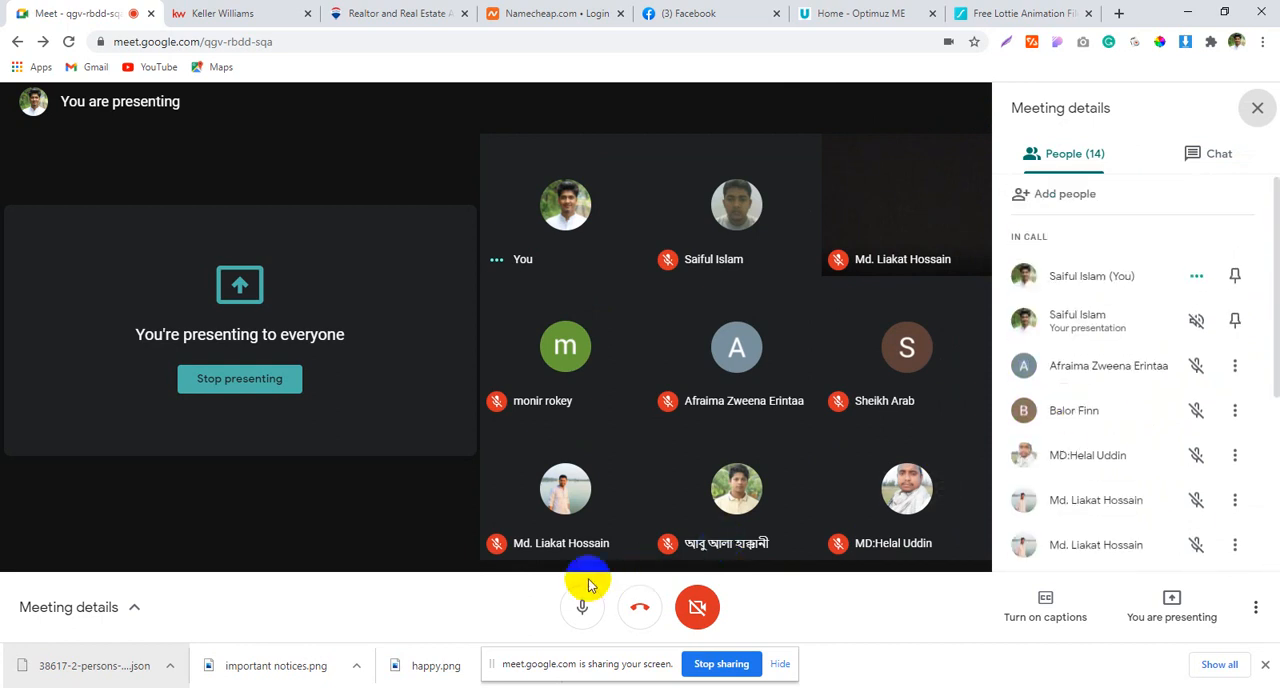
click(582, 608)
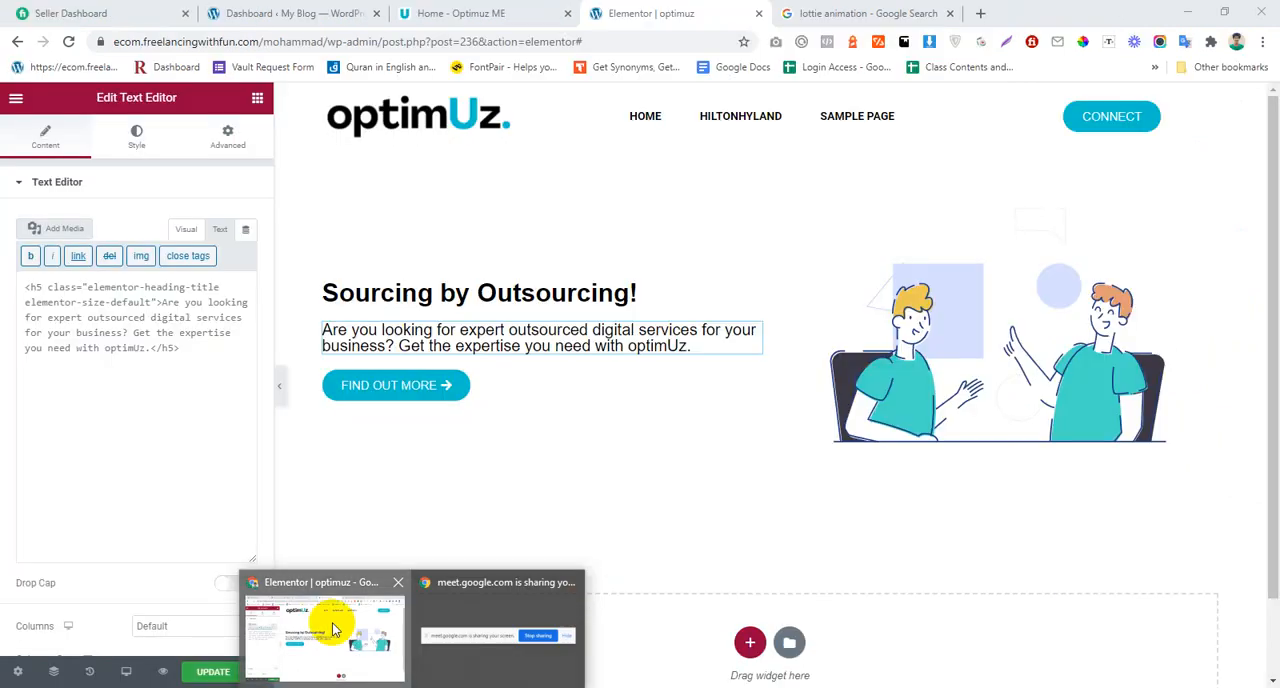
click(329, 623)
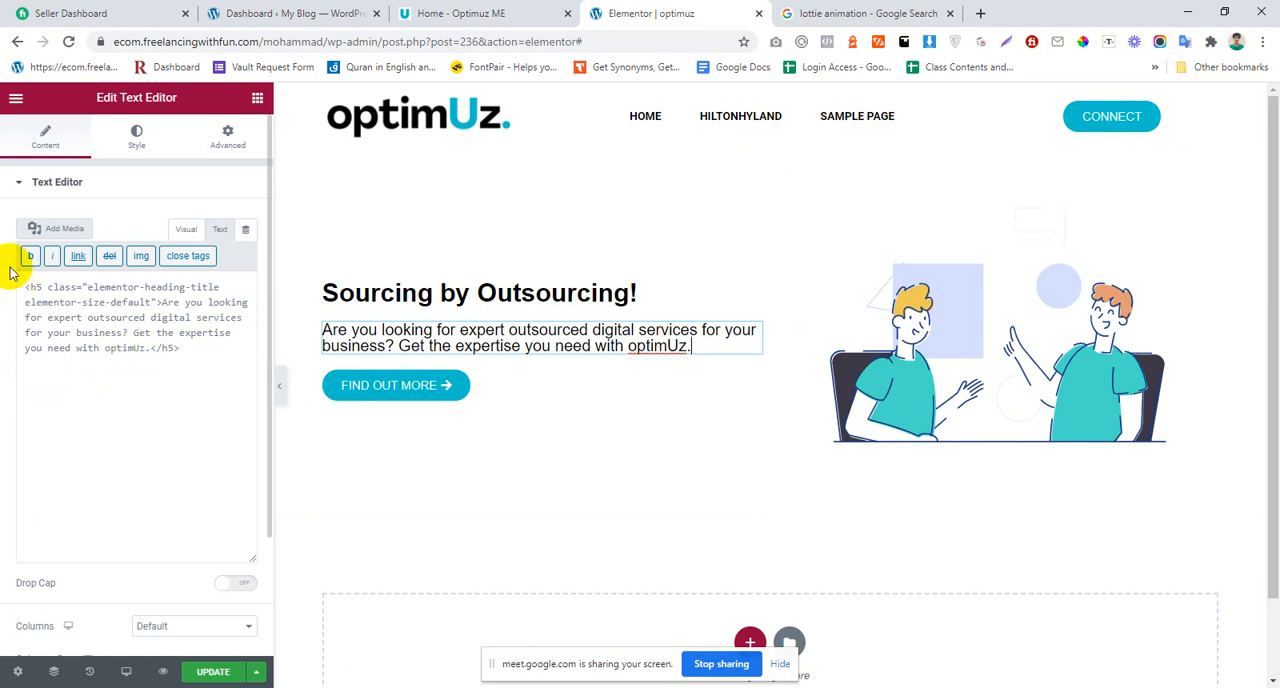
Step: Colour the "U" of "optimUz" #00ccff and the final period #00ffff in the hero paragraph, and show its HTML source
click(184, 229)
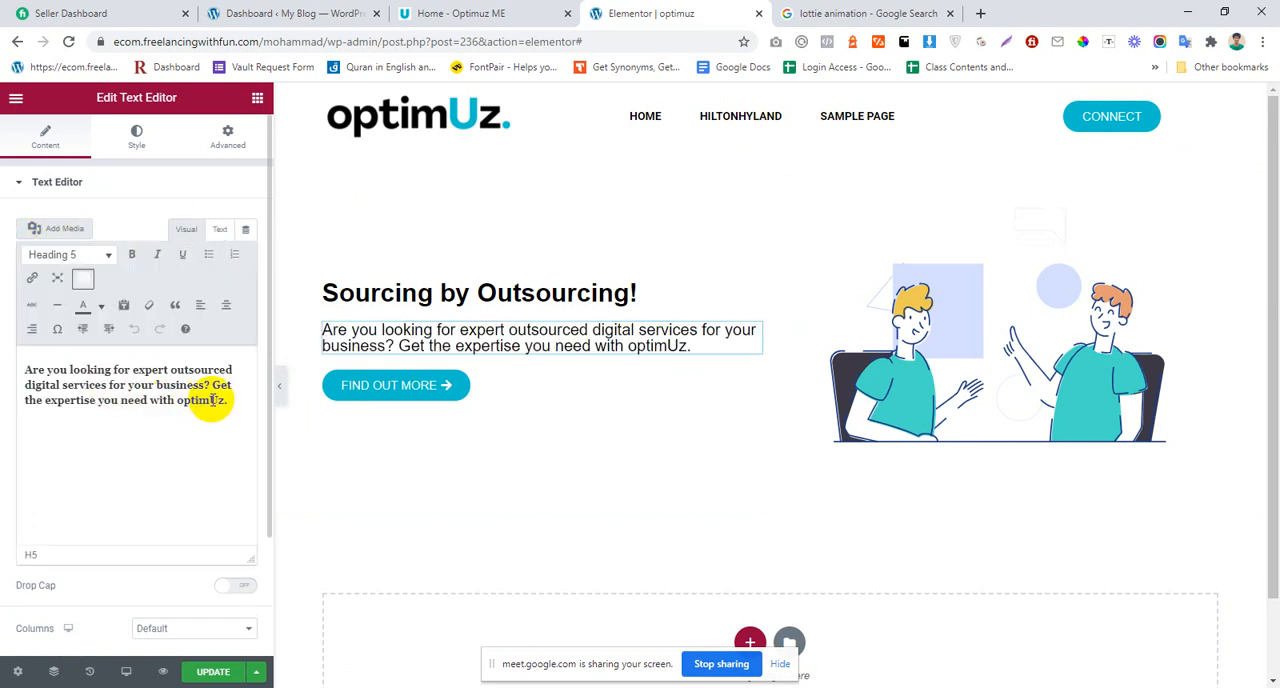
click(101, 305)
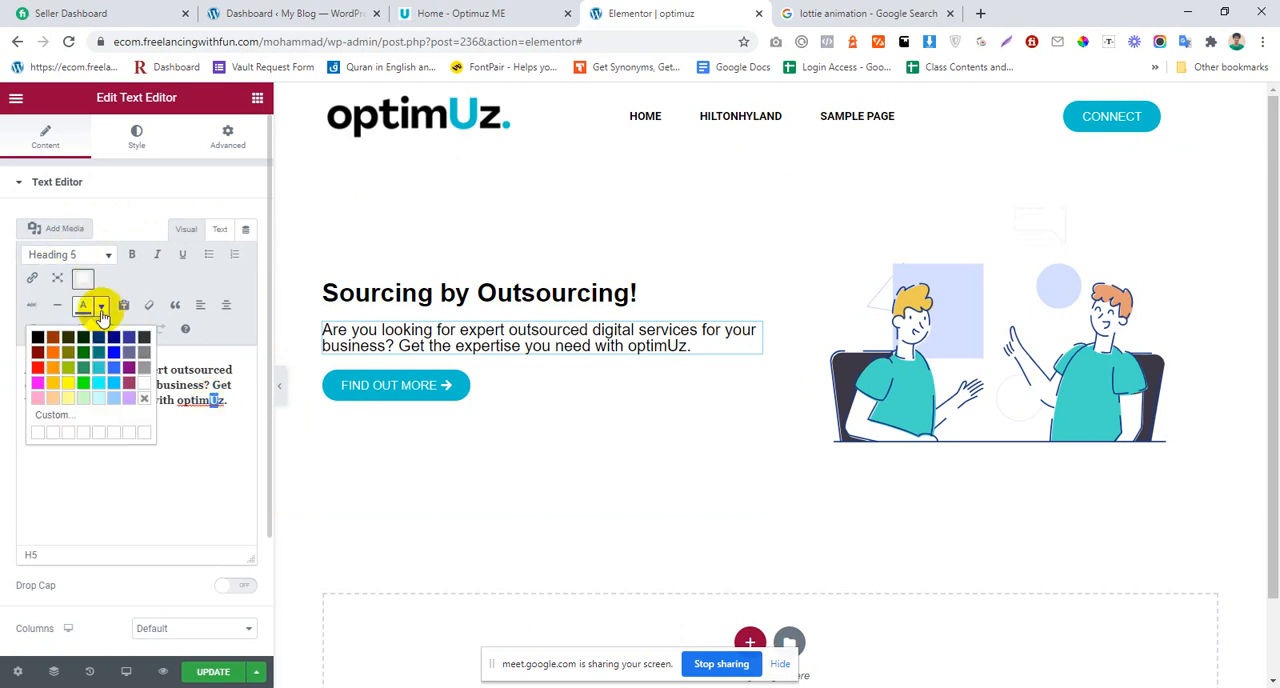
click(98, 383)
click(229, 412)
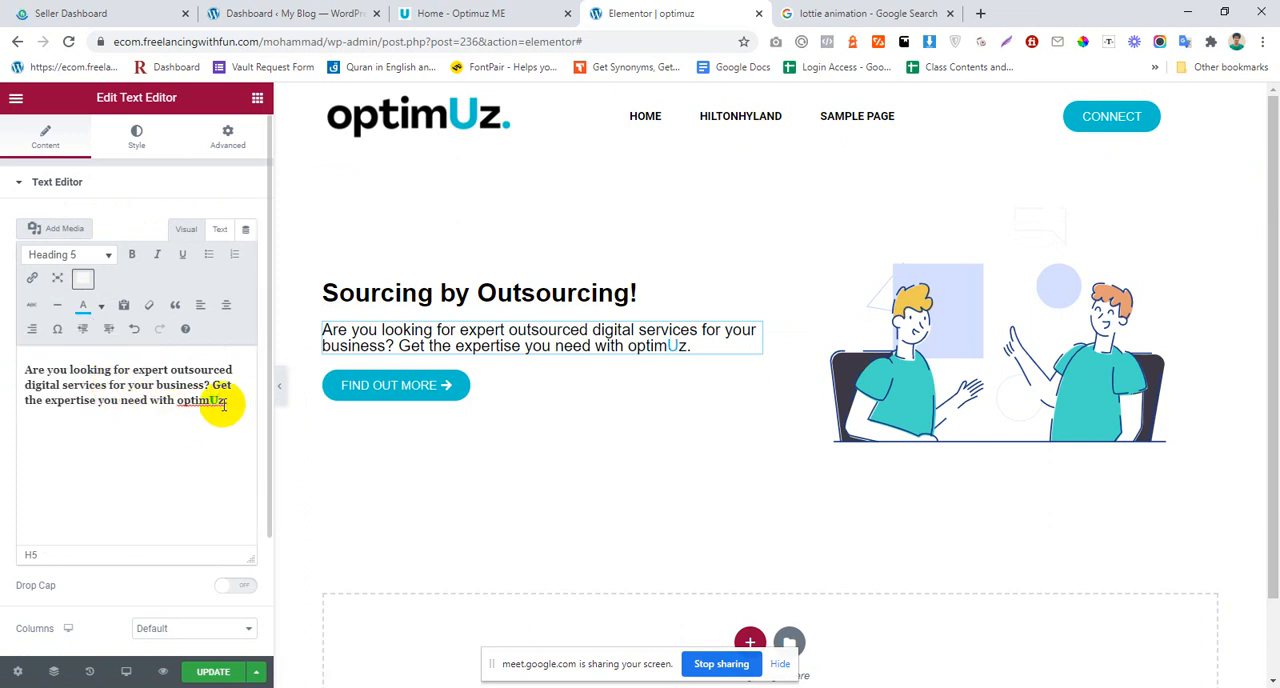
click(100, 305)
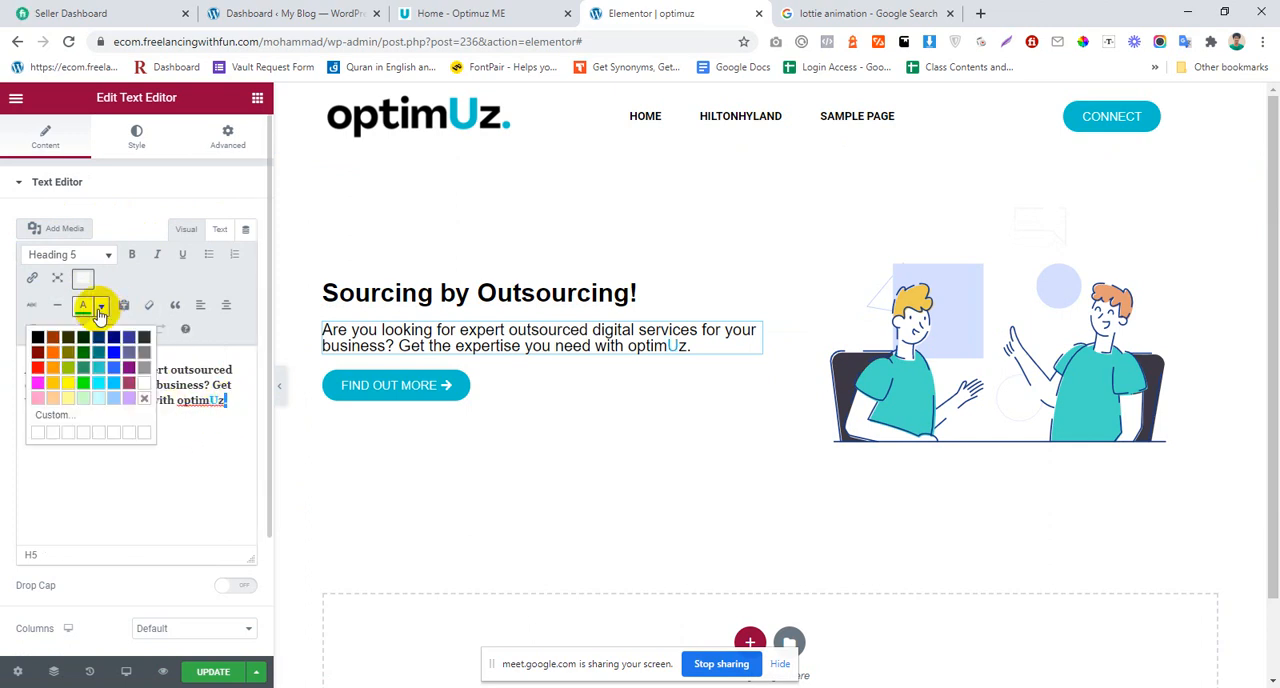
click(184, 442)
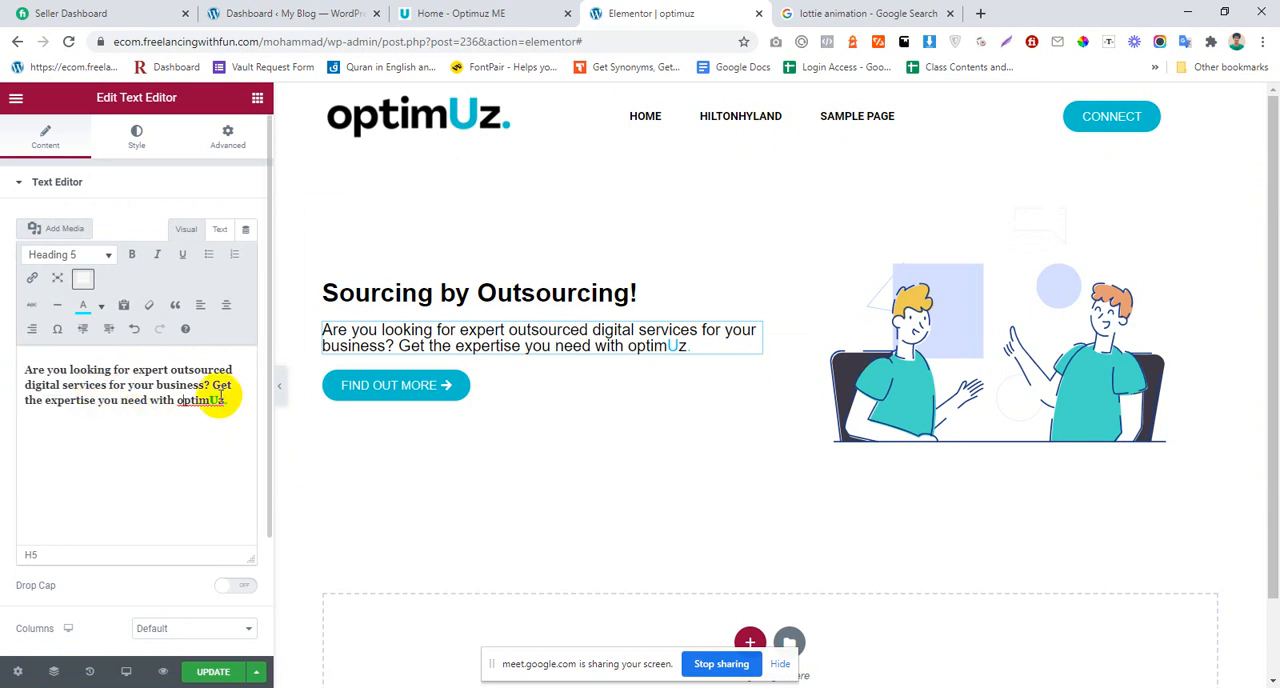
click(219, 230)
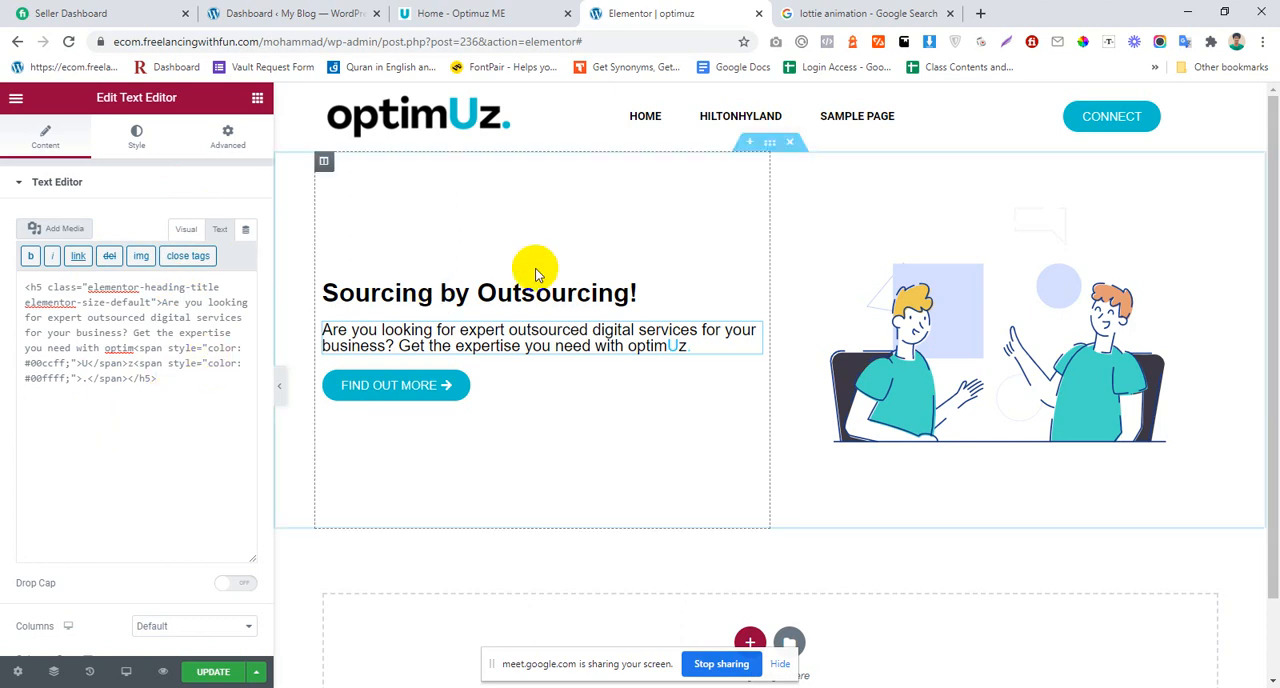
Step: Wrap "Outsourcing!" in the hero heading's title in a <span style="color:red;"> tag
click(522, 293)
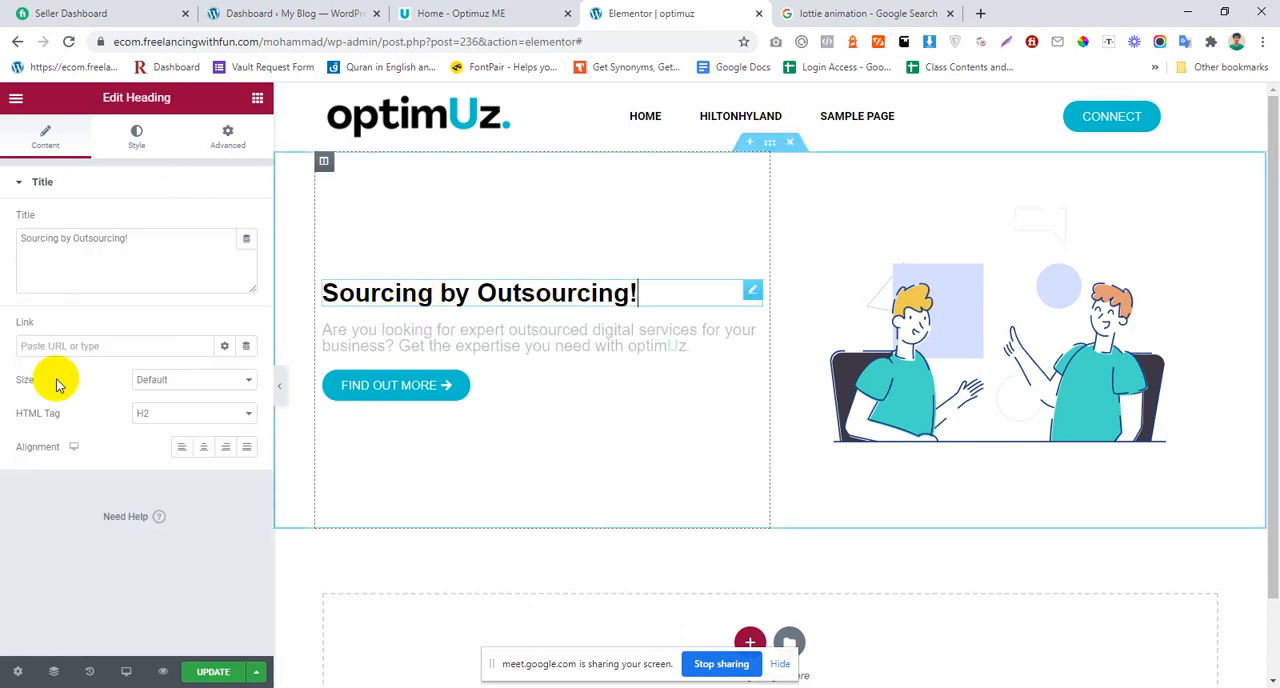
click(77, 238)
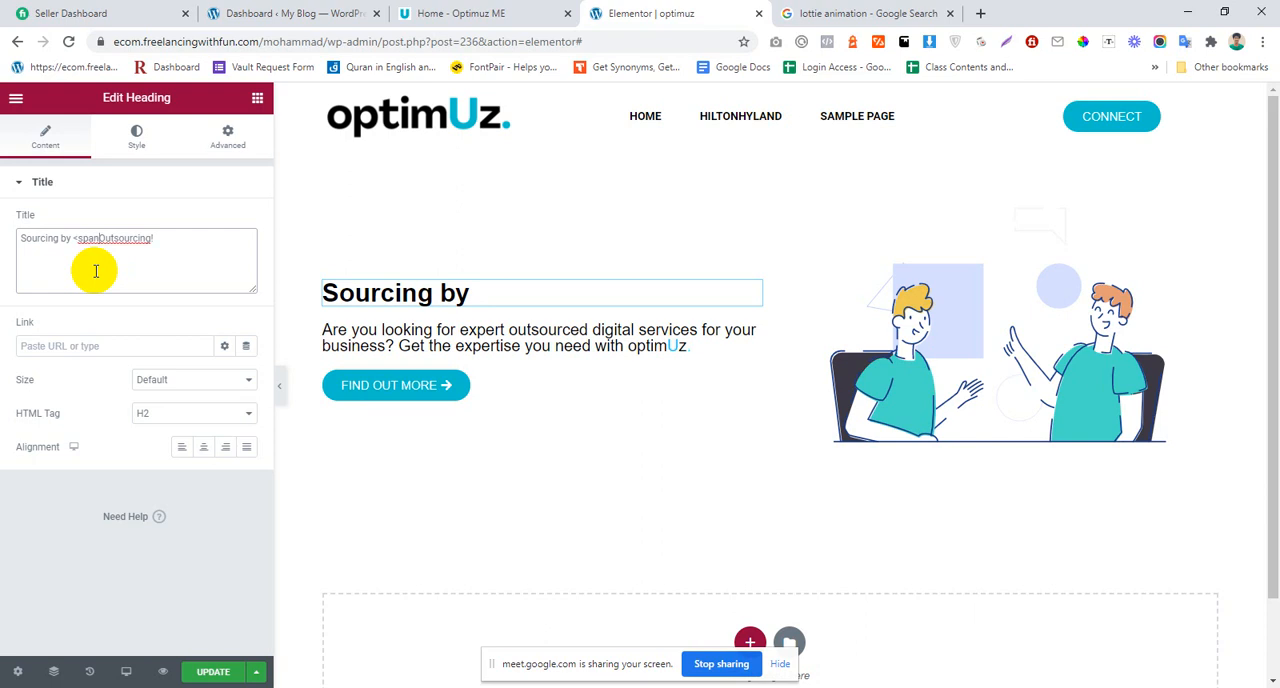
text(>)
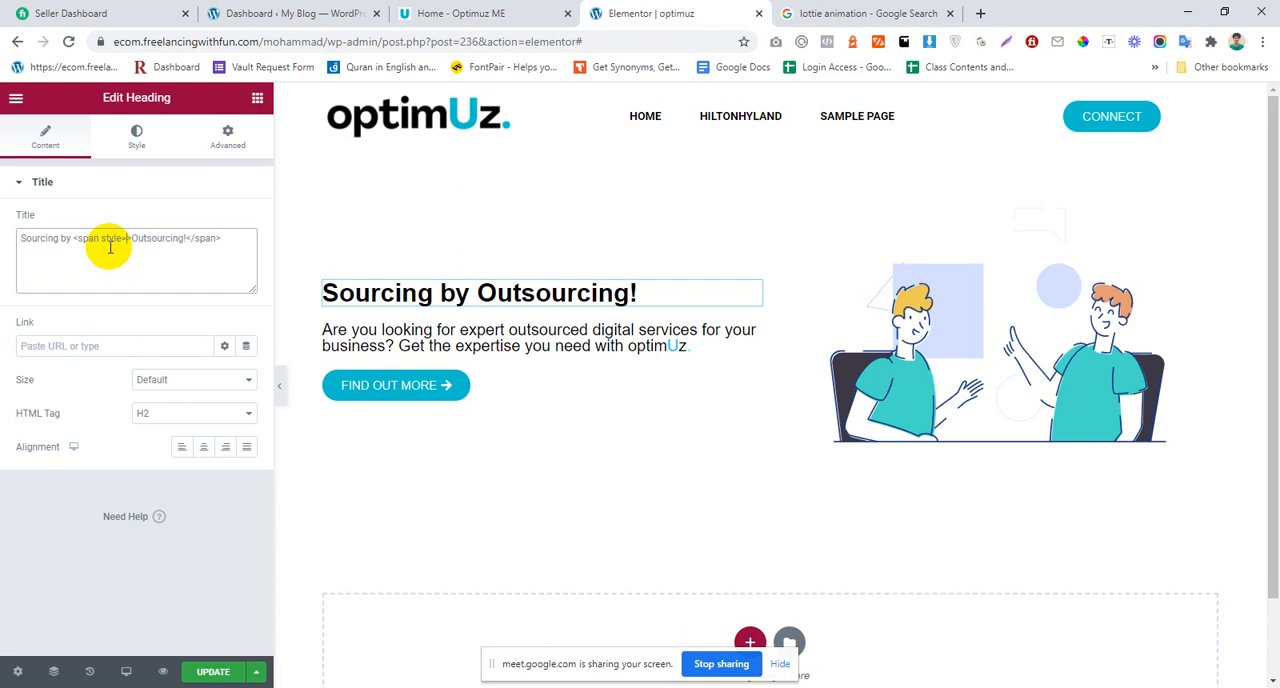
text("")
key(BackSpace)
text("color:red)
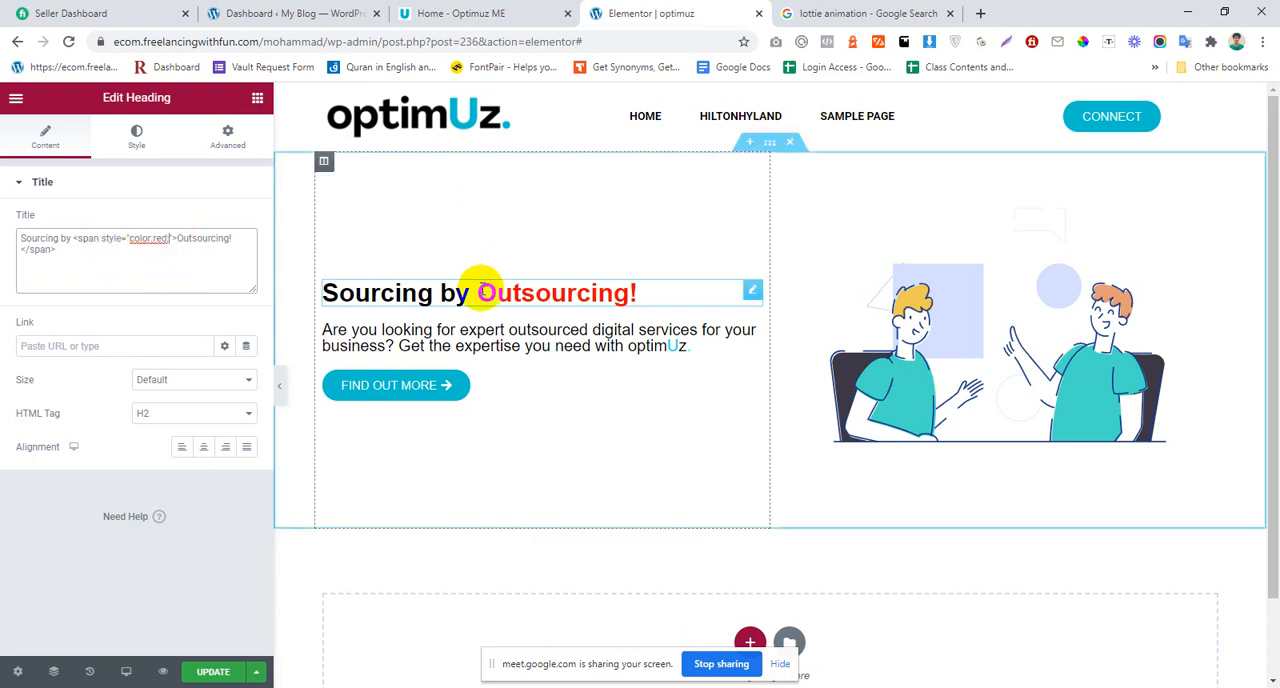
click(490, 297)
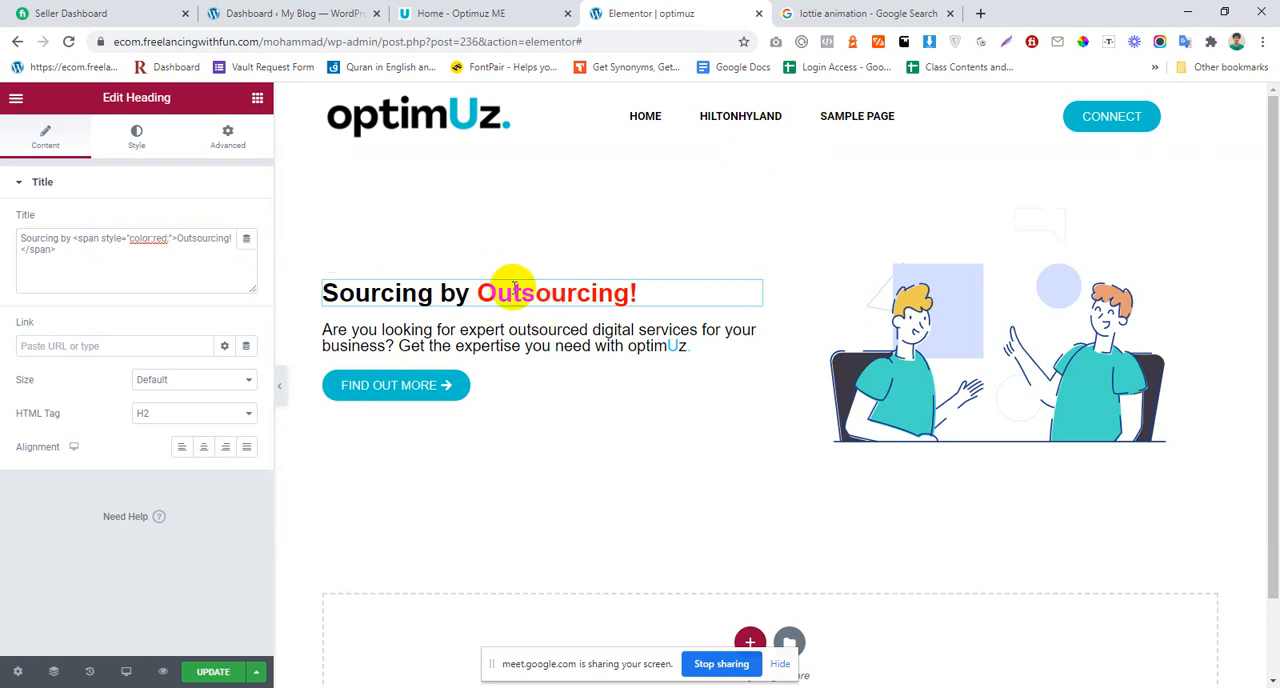
Step: Reopen the hero paragraph's HTML source and review the span tags around its coloured characters
click(591, 346)
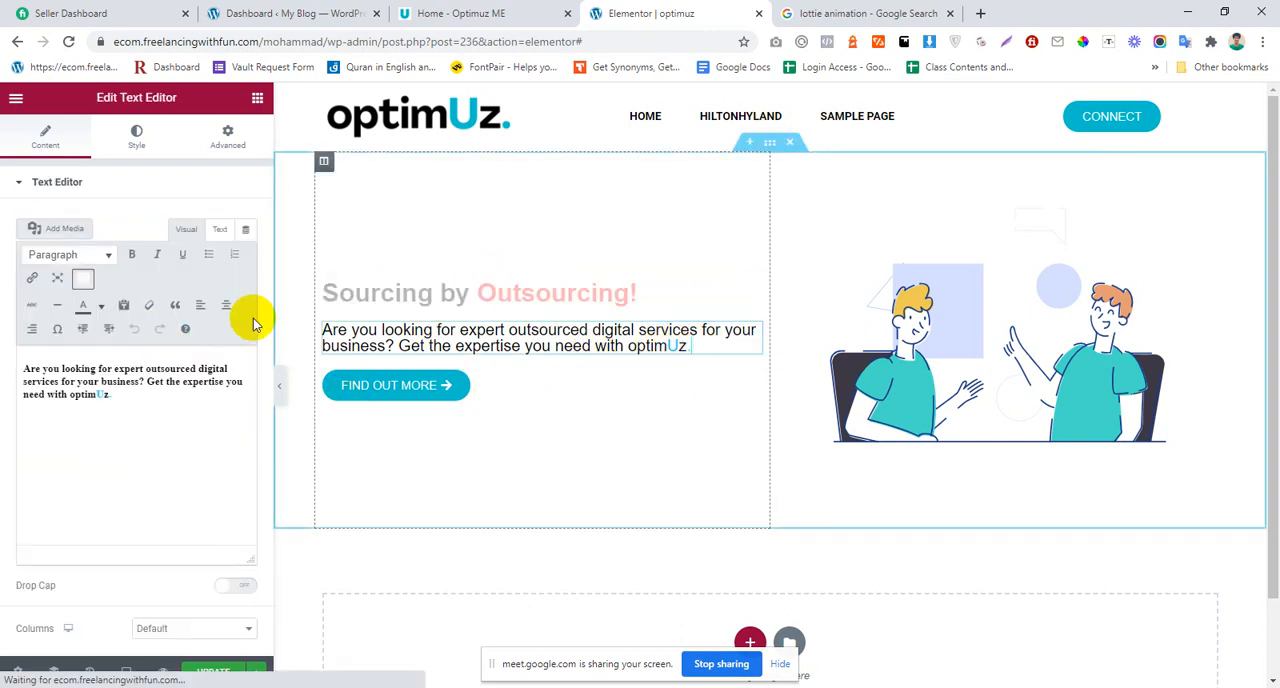
click(210, 233)
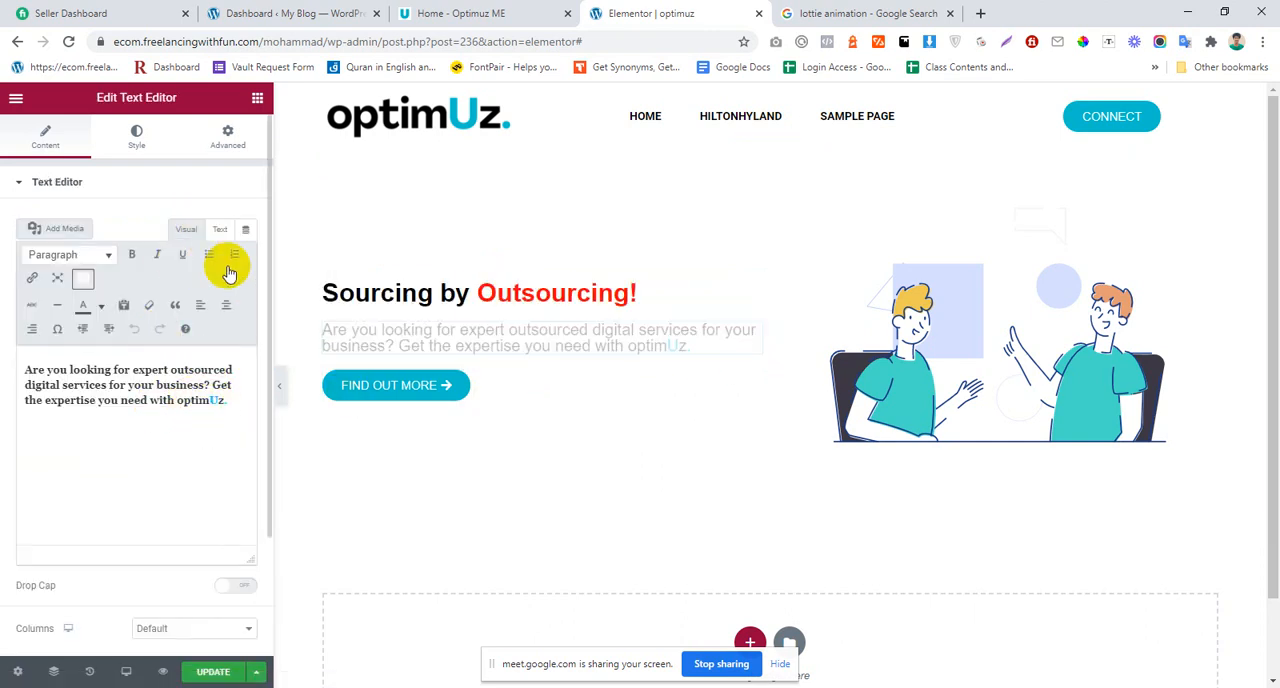
click(222, 232)
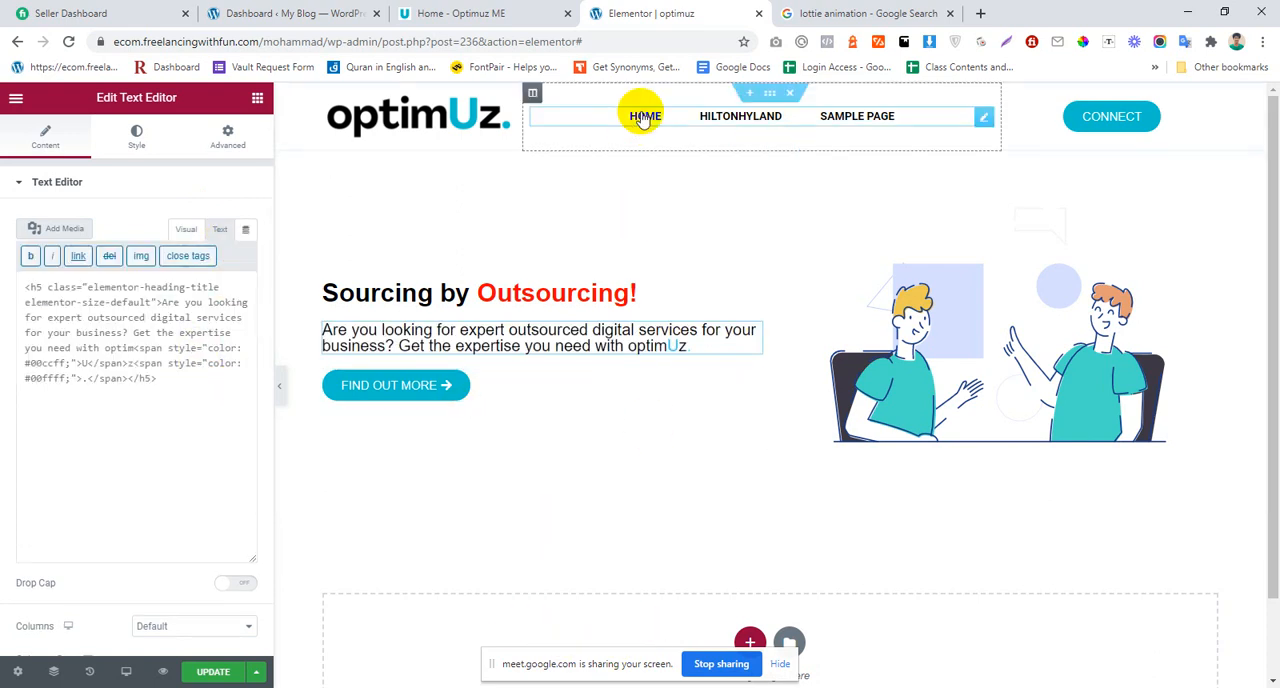
Step: Switch to the Google Meet call and turn the microphone back on
click(418, 687)
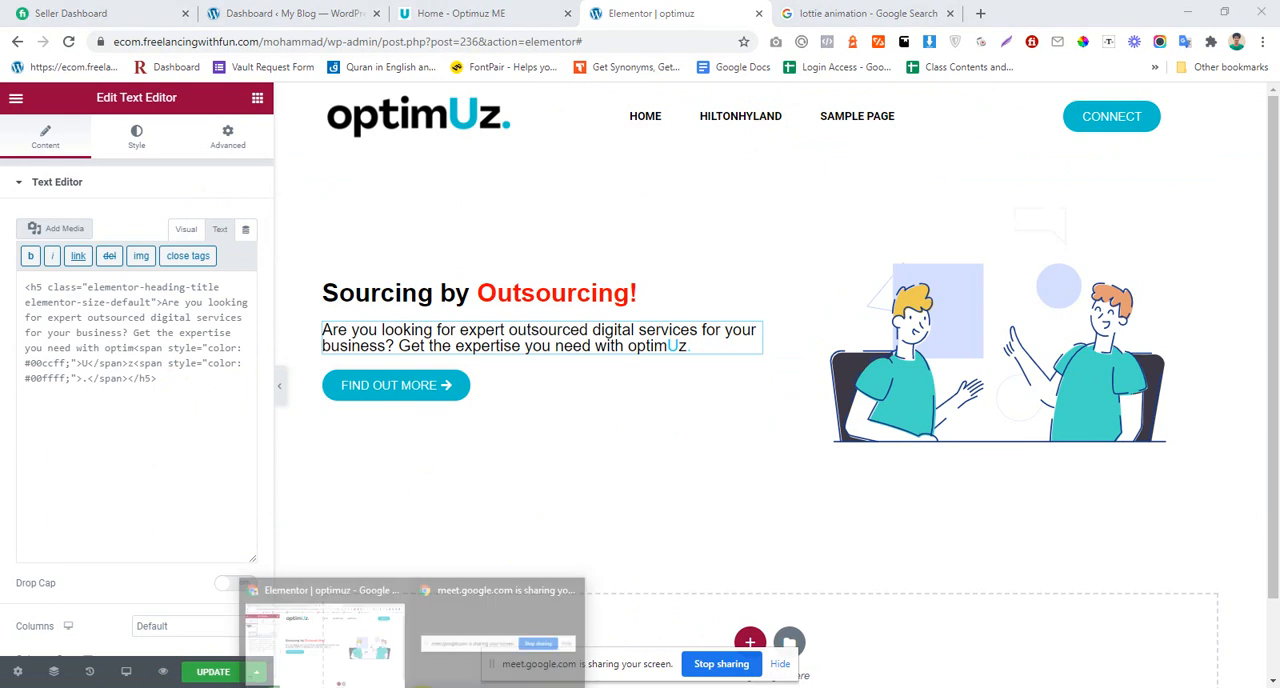
click(352, 658)
click(442, 687)
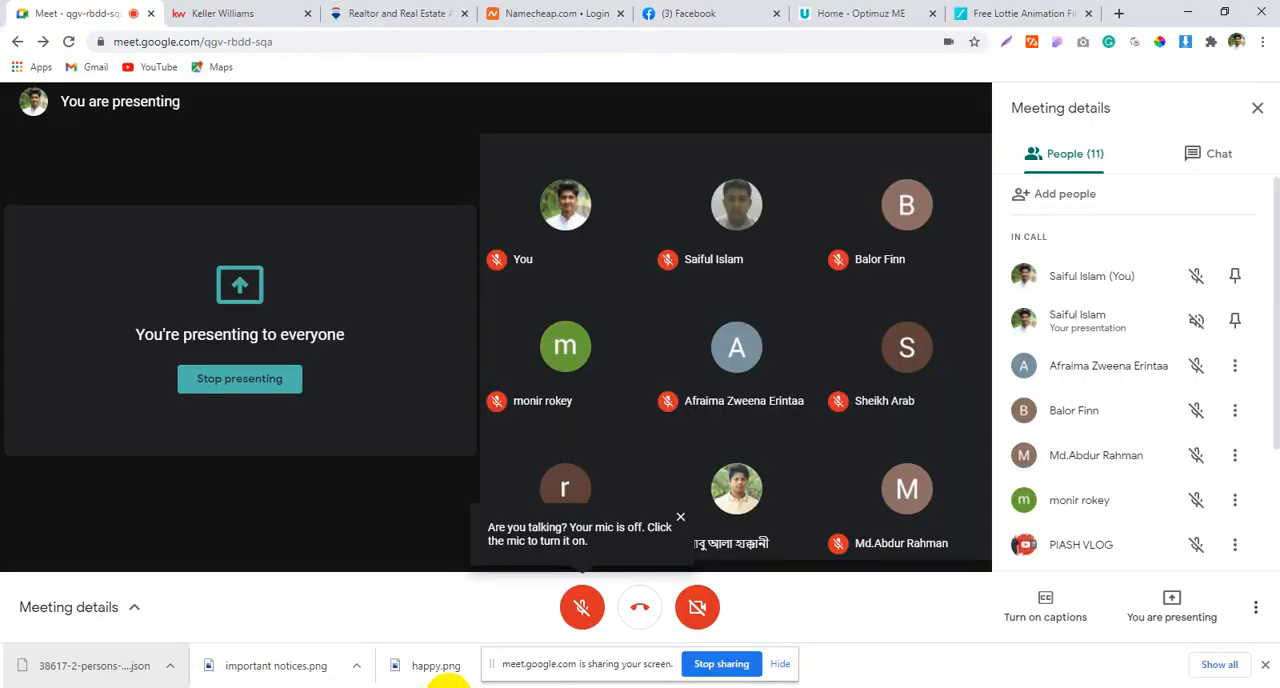
click(580, 607)
click(430, 687)
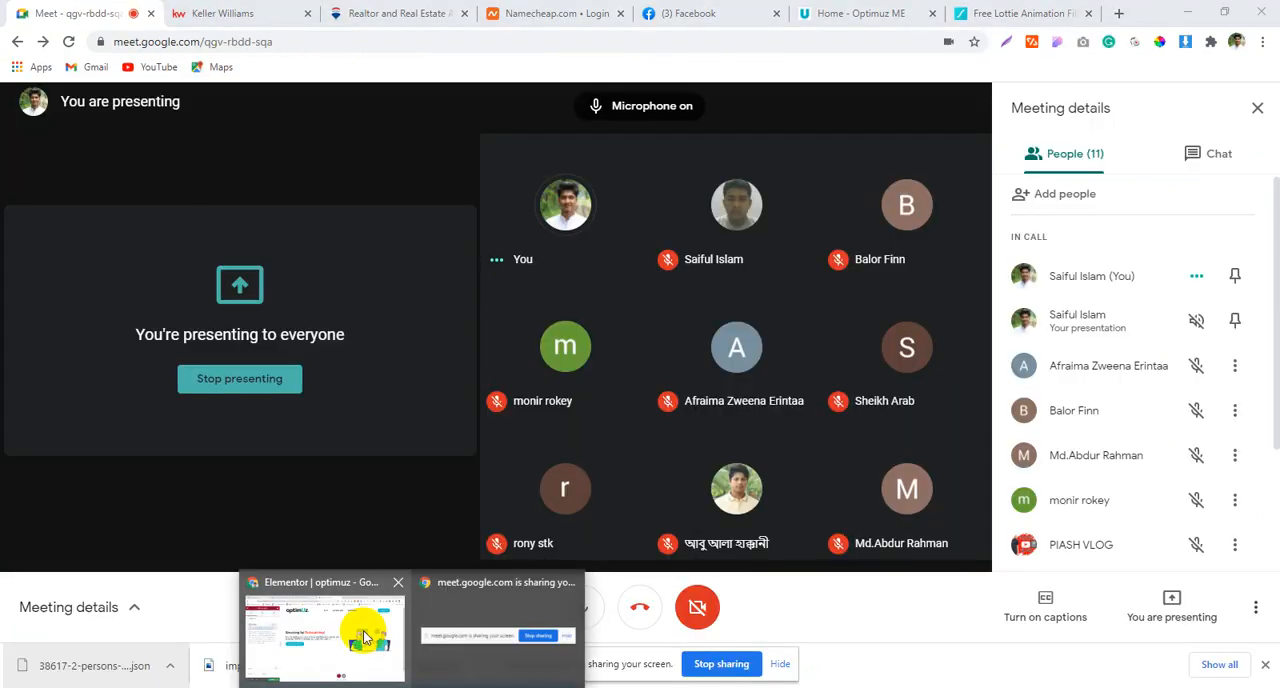
Step: Return to the Elementor editor and remove the span tags from the hero heading's title, leaving "Sourcing by Outsourcing!"
click(357, 625)
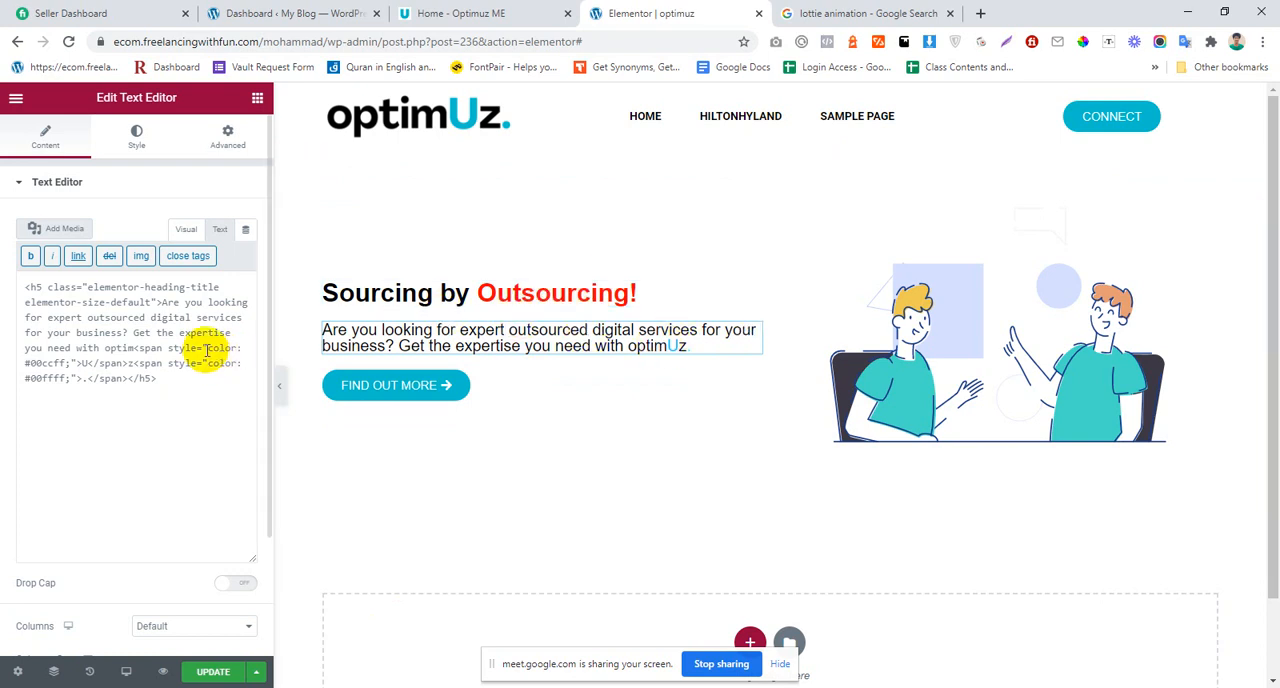
click(580, 290)
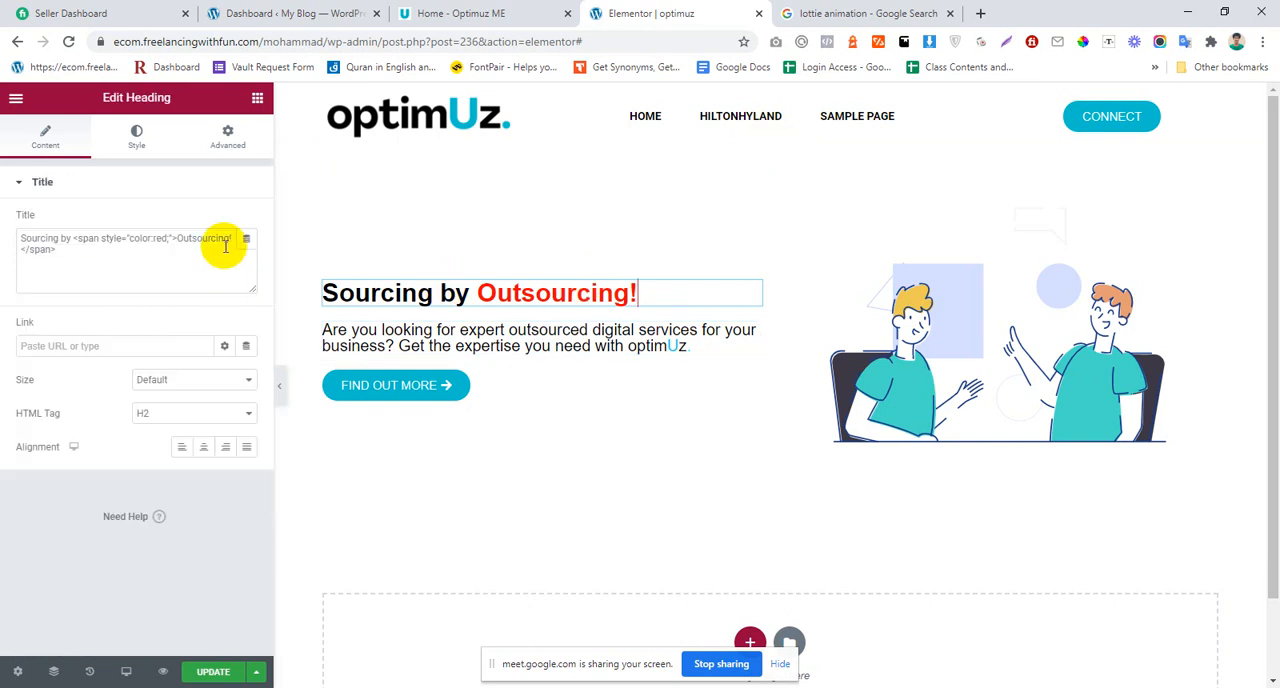
click(632, 290)
drag(179, 238, 251, 237)
key(BackSpace)
key(BackSpace)
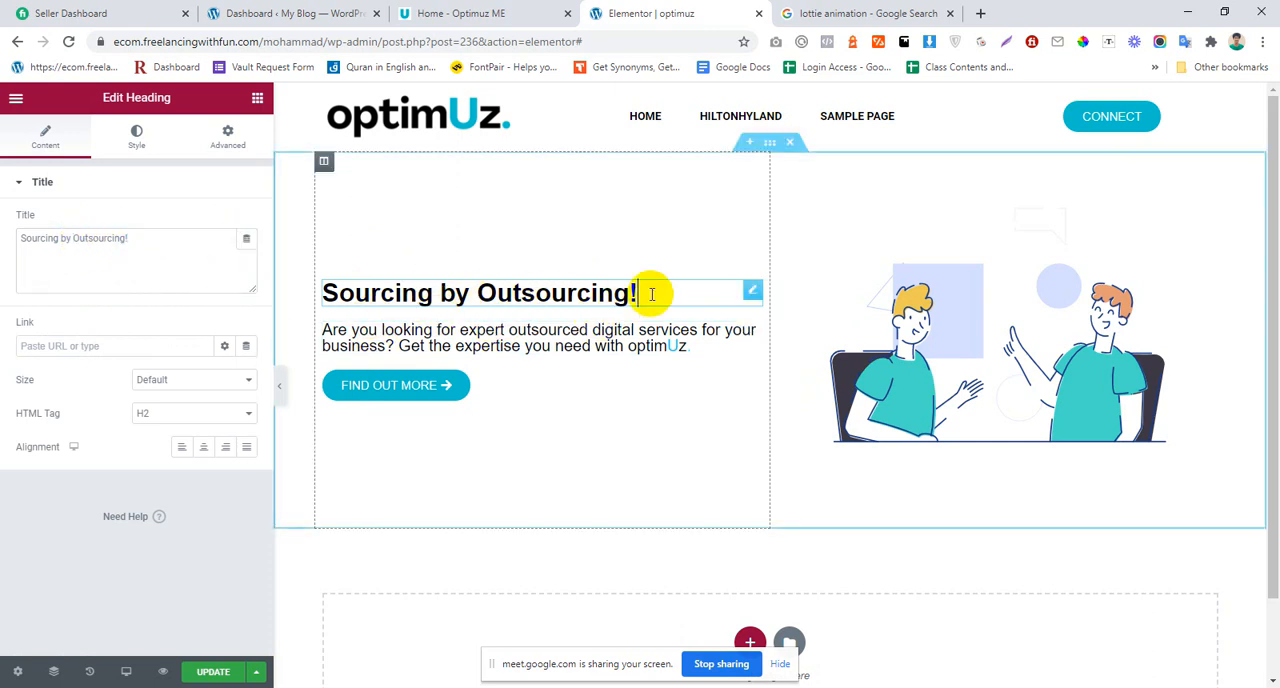
Step: Try #FF0000 as the hero heading's text color, then set it to the near-black #0C0101
click(130, 138)
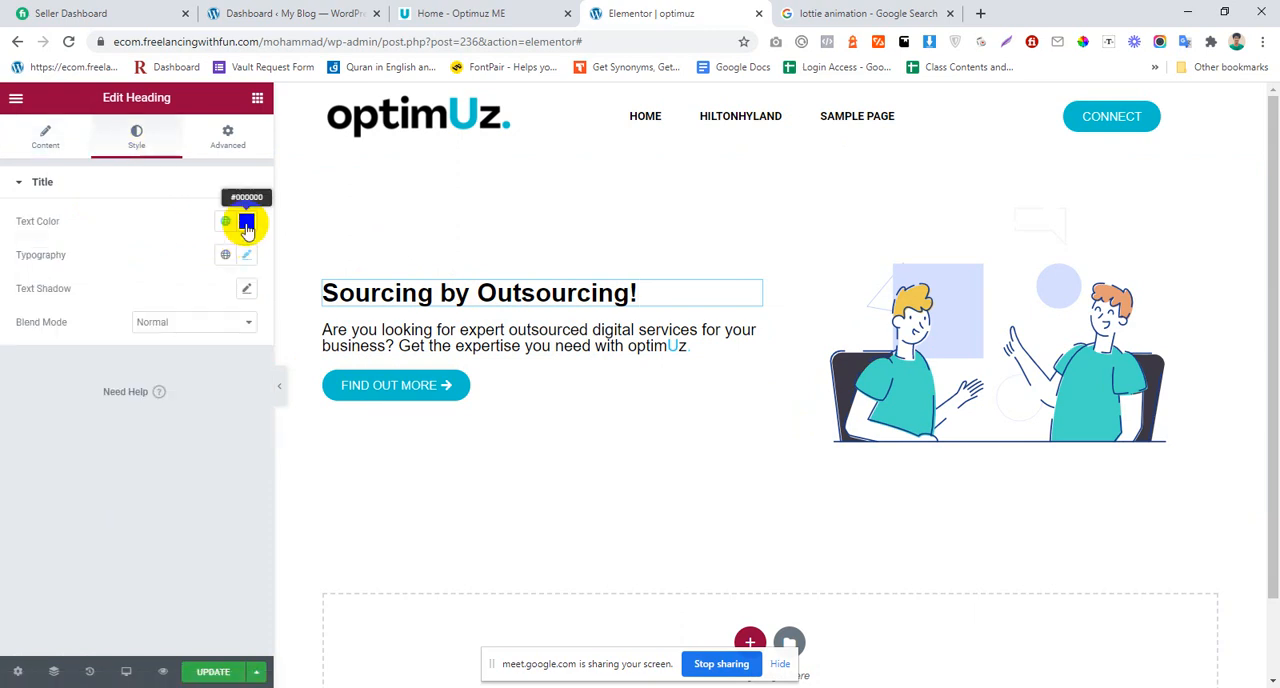
click(246, 221)
drag(199, 300, 246, 279)
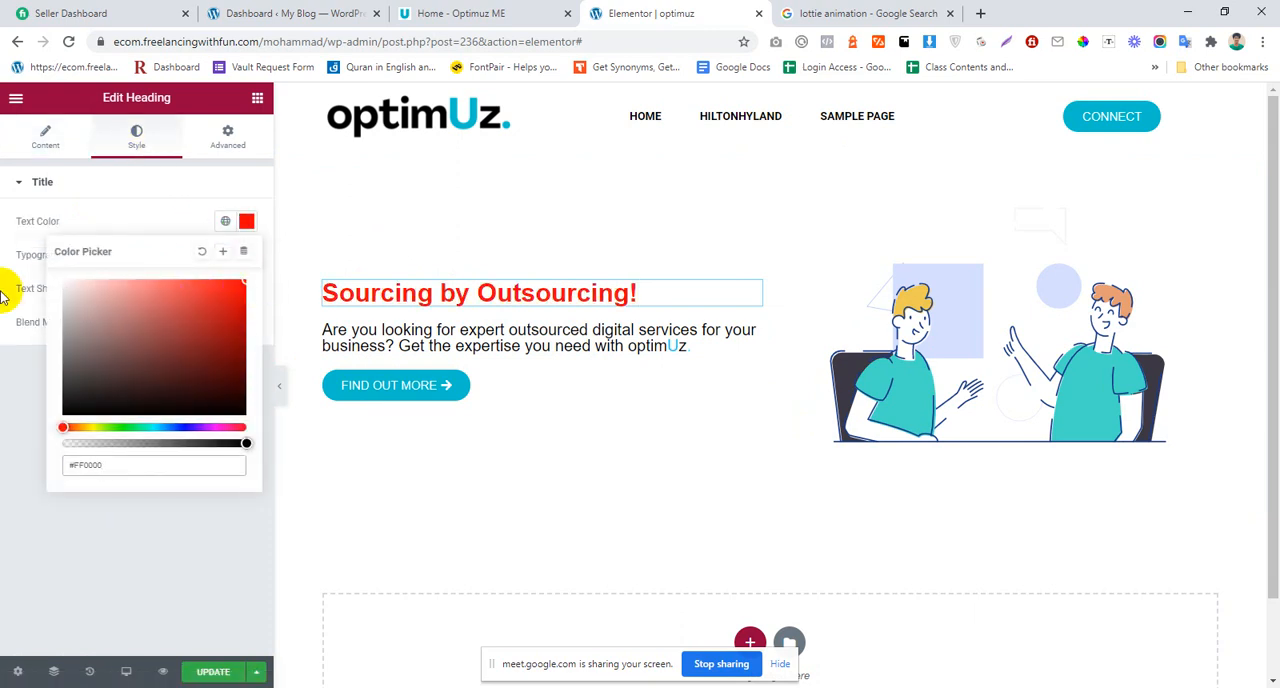
drag(185, 322, 17, 451)
drag(160, 380, 271, 417)
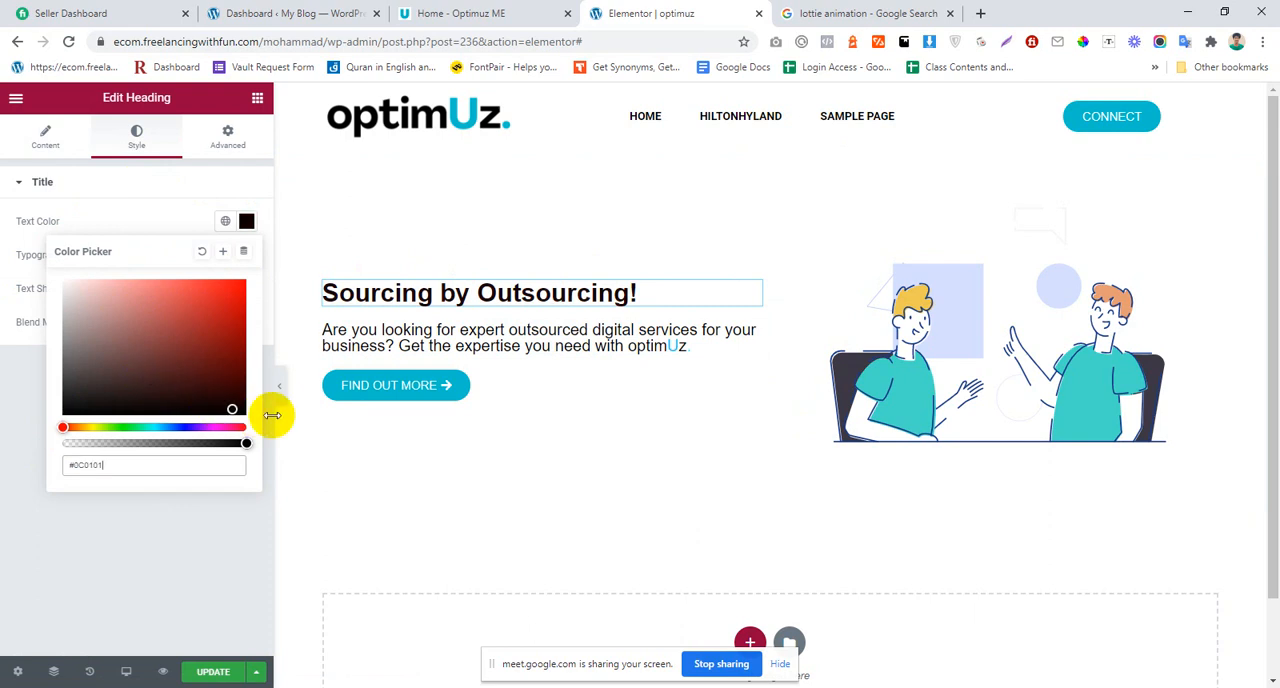
click(10, 472)
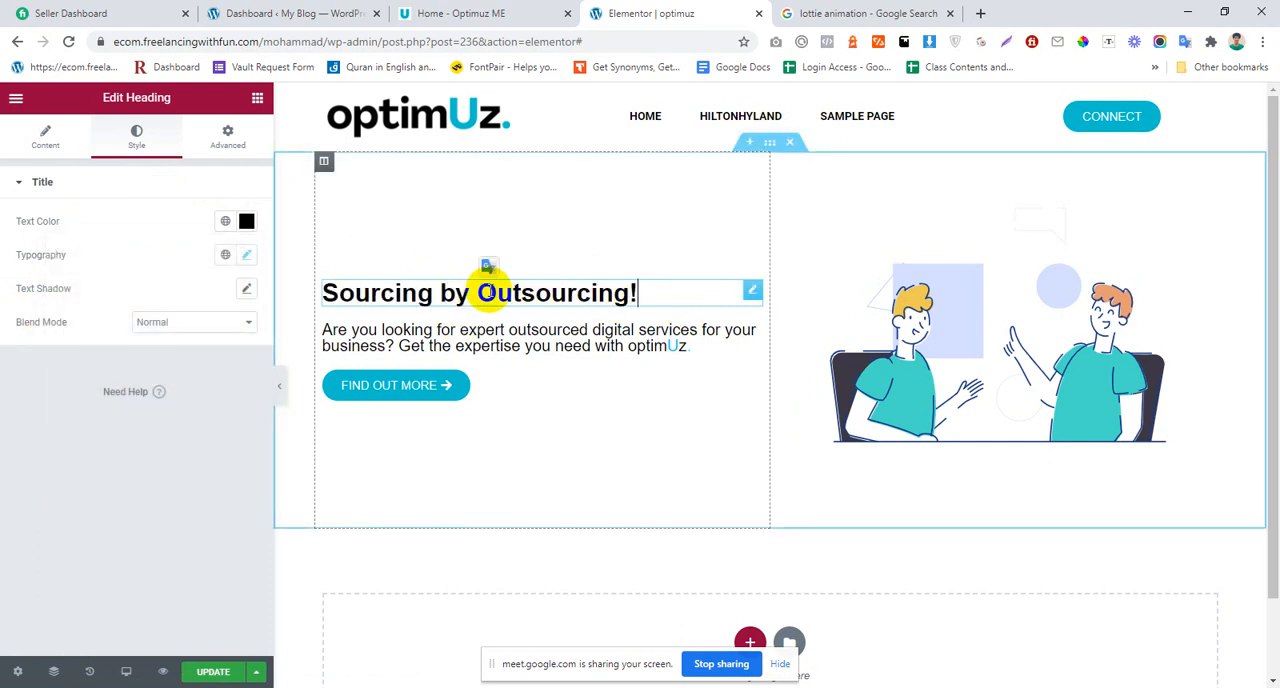
Step: Wrap "Outsourcing!" in the hero heading's title in a plain <span> tag
click(497, 292)
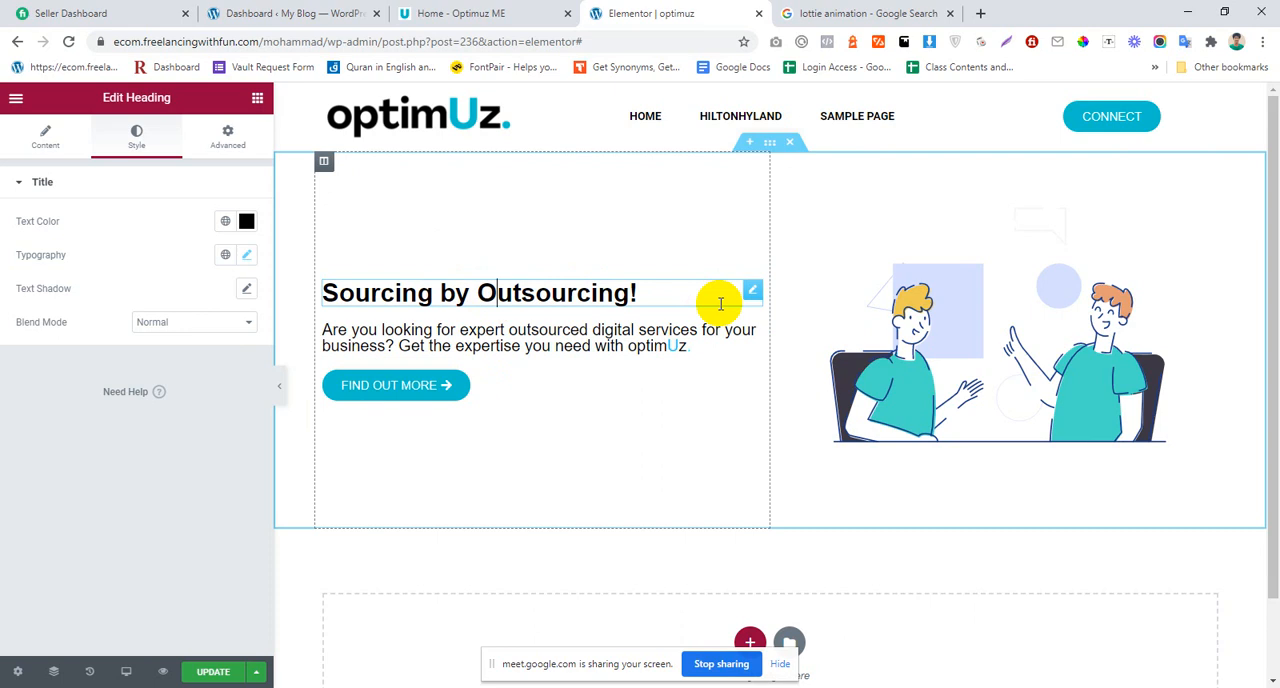
click(12, 130)
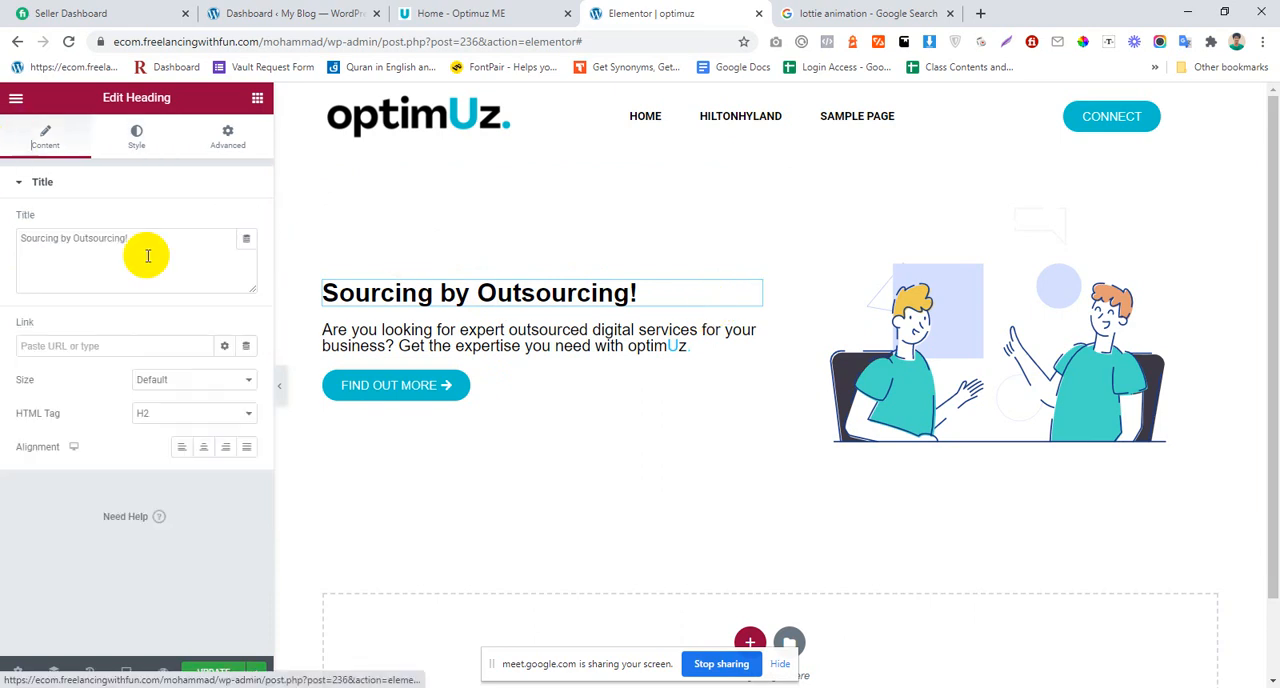
click(73, 240)
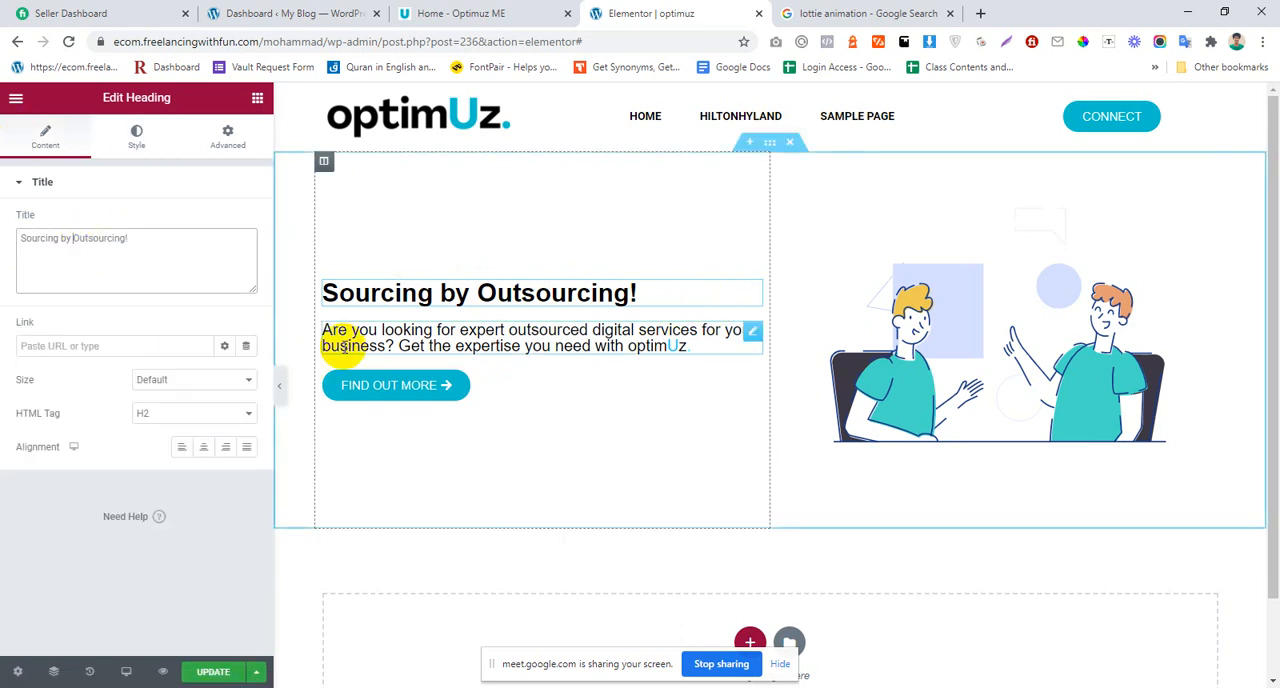
text(<)
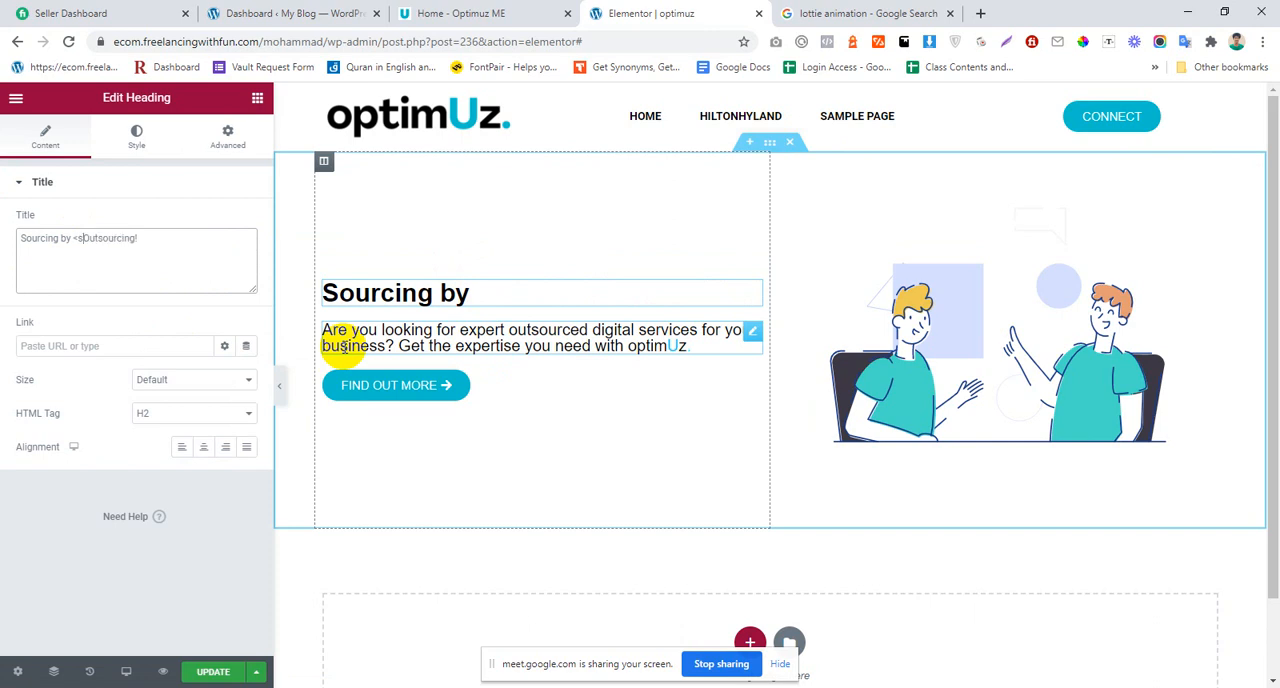
text(span>)
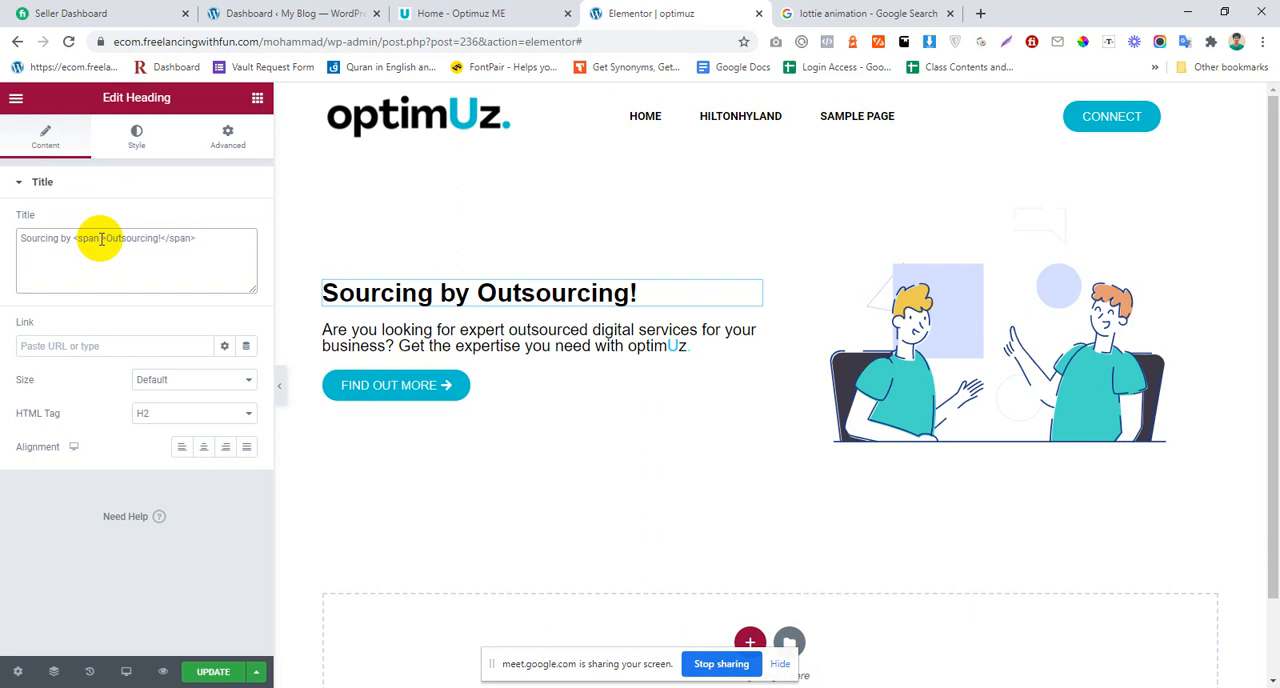
Step: Add style="color:blue;" to the opening span tag before "Outsourcing!" in the hero heading's title
text(s)
text(ty)
text(le)
text(="")
text(cl)
text(olor)
text(:)
text(red)
key(BackSpace)
key(BackSpace)
text(blue)
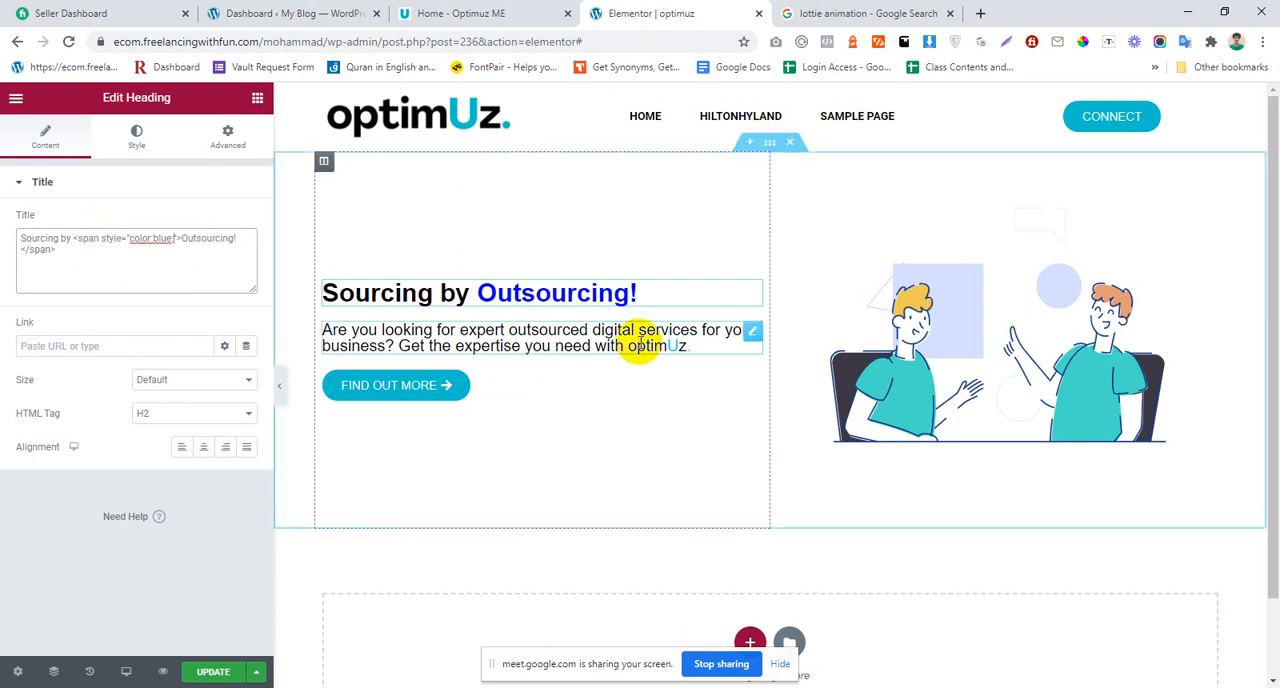
Step: Sample the CONNECT button's color with the ColorPick Eyedropper and replace blue in the heading's span with #00C2CB
click(1083, 41)
click(1150, 114)
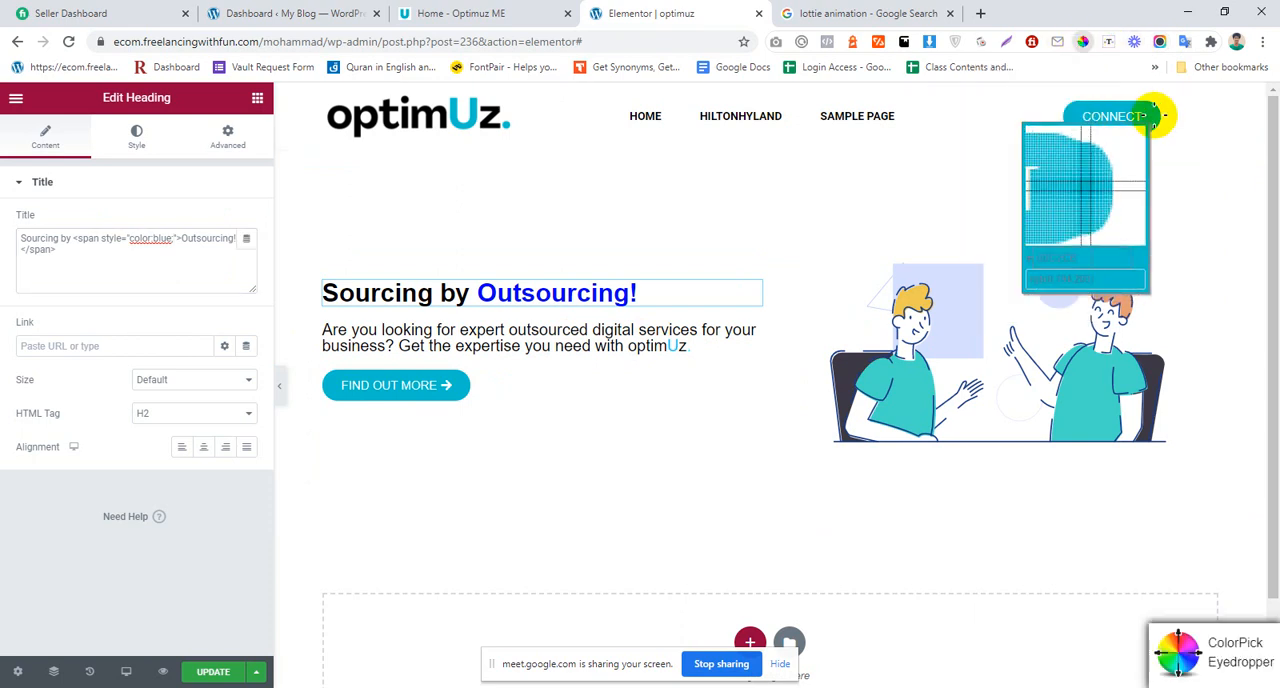
click(1152, 141)
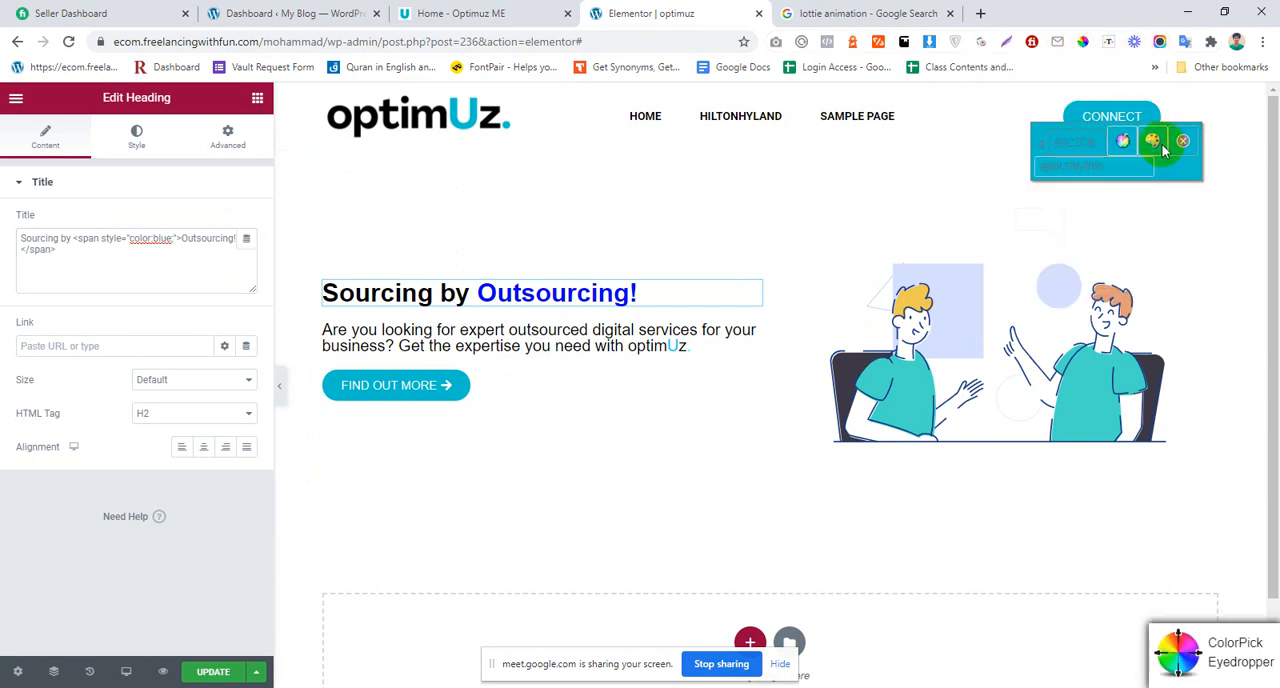
mouse_move(153, 238)
mouse_down()
mouse_move(171, 237)
mouse_move(158, 238)
mouse_up()
click(163, 264)
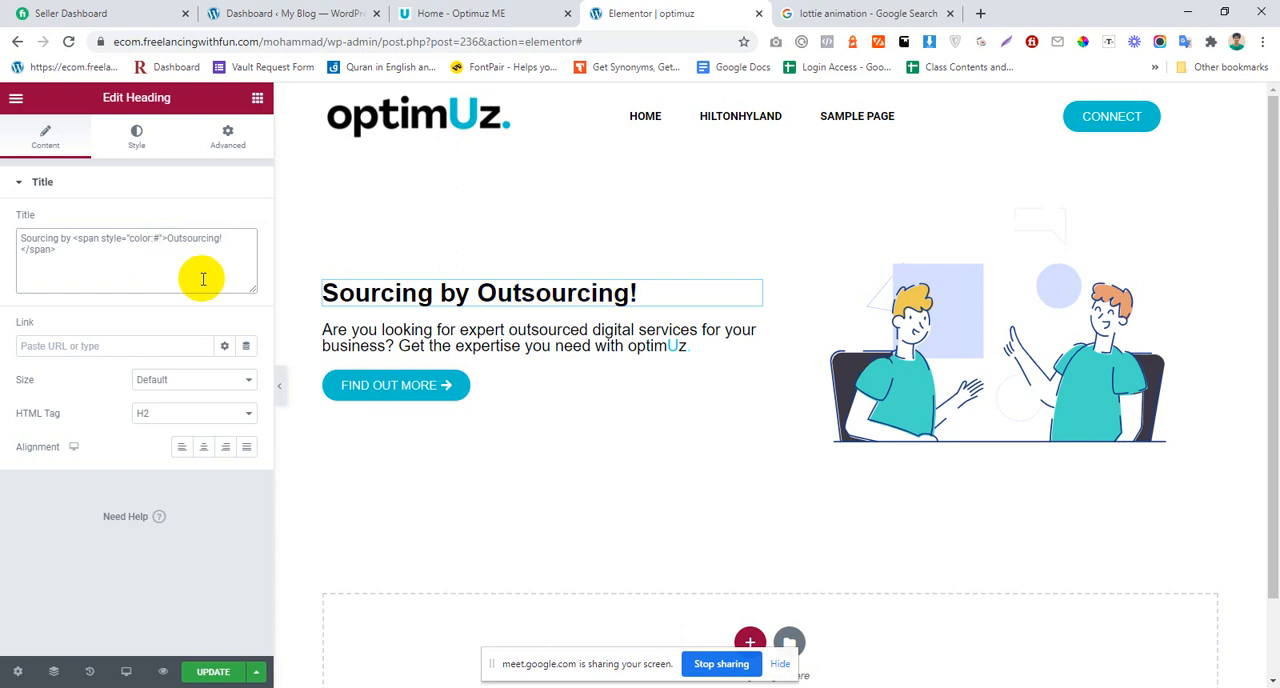
text(#00C2CB)
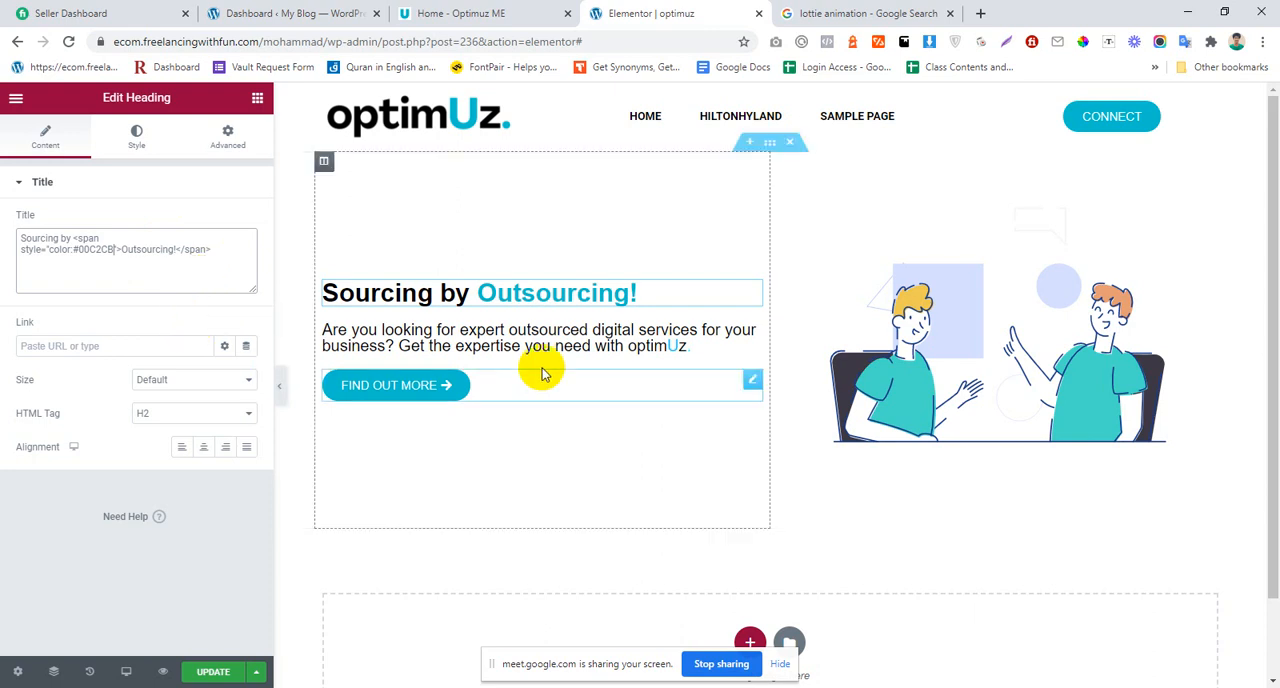
Step: Duplicate the "Sourcing by Outsourcing!" heading in the hero section
click(568, 350)
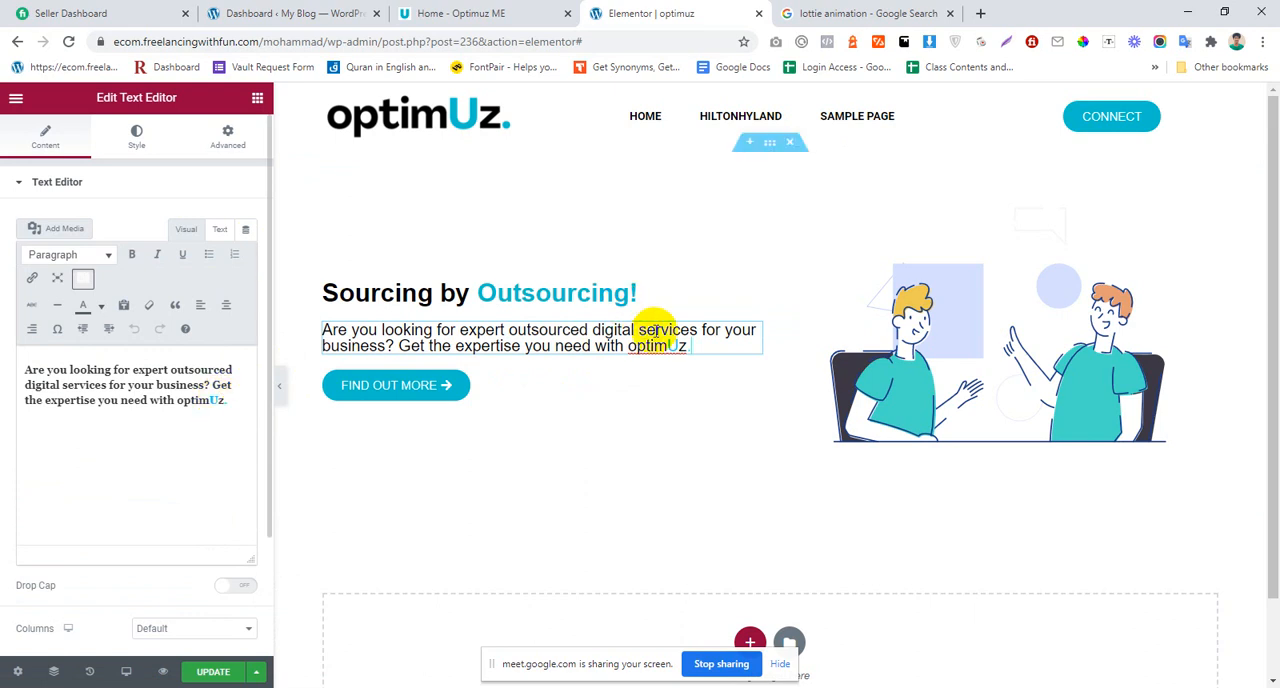
click(482, 288)
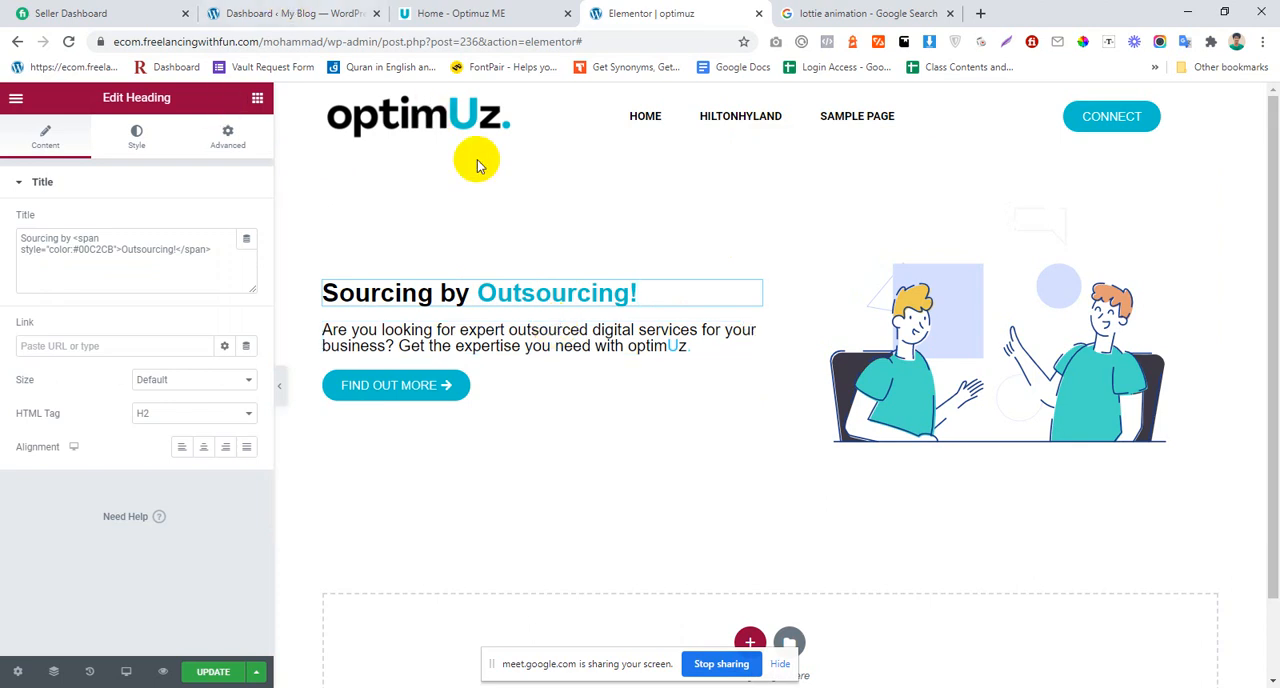
click(537, 334)
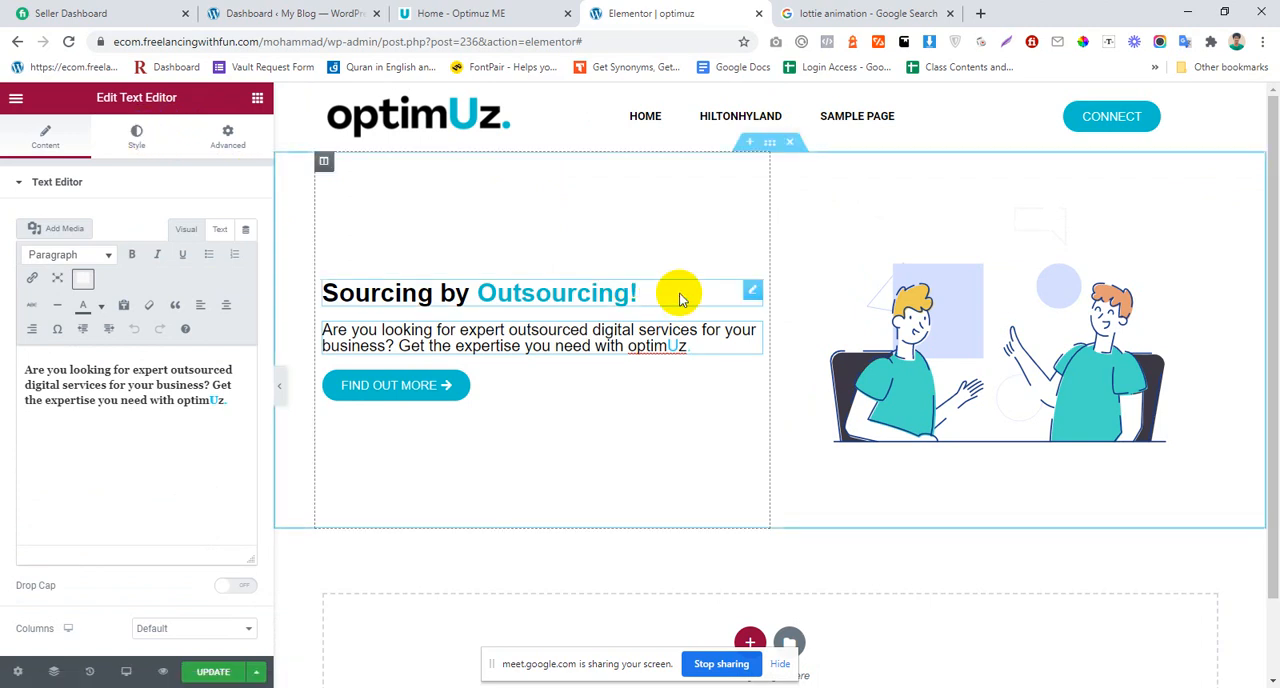
right_click(636, 334)
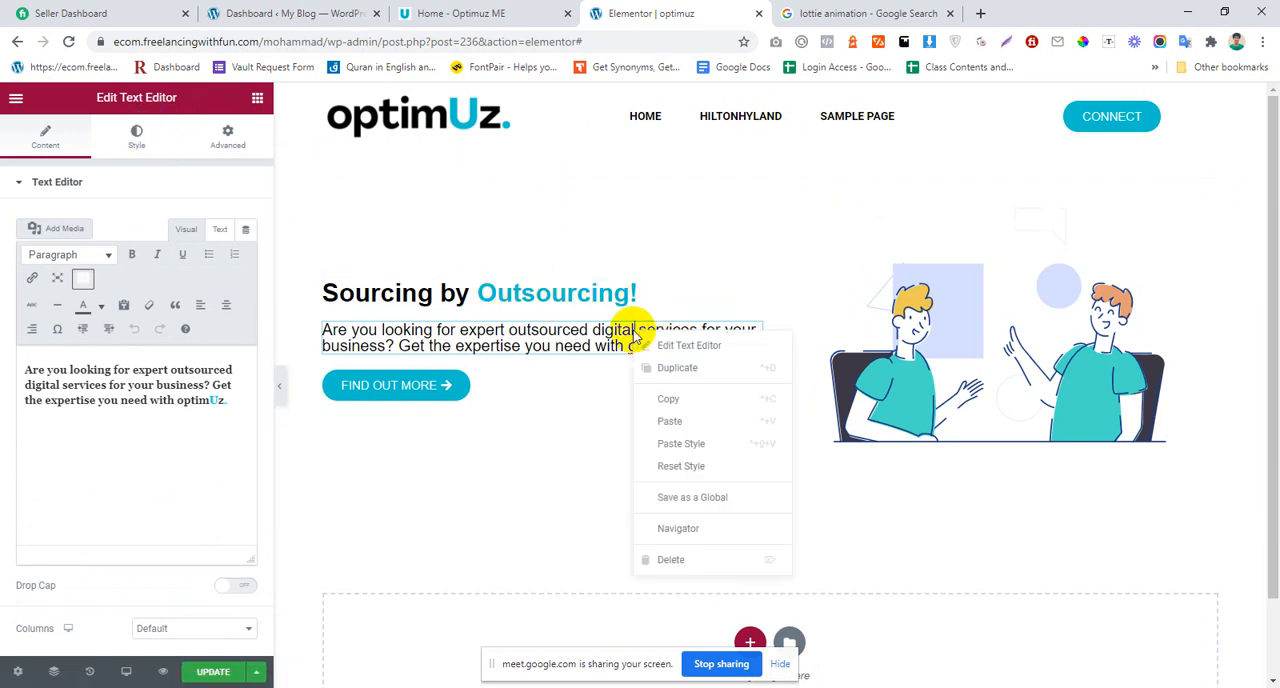
right_click(462, 292)
click(485, 330)
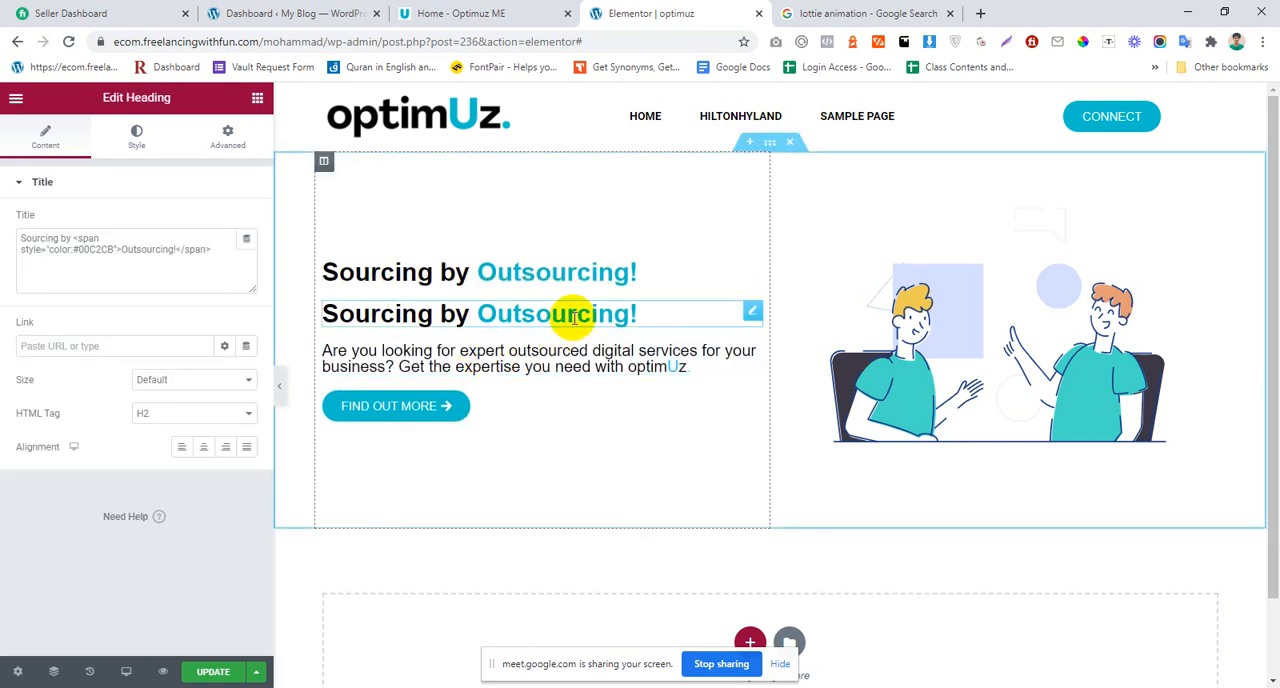
Step: Copy the hero paragraph's text and paste it over the title of the lower duplicated heading
click(528, 370)
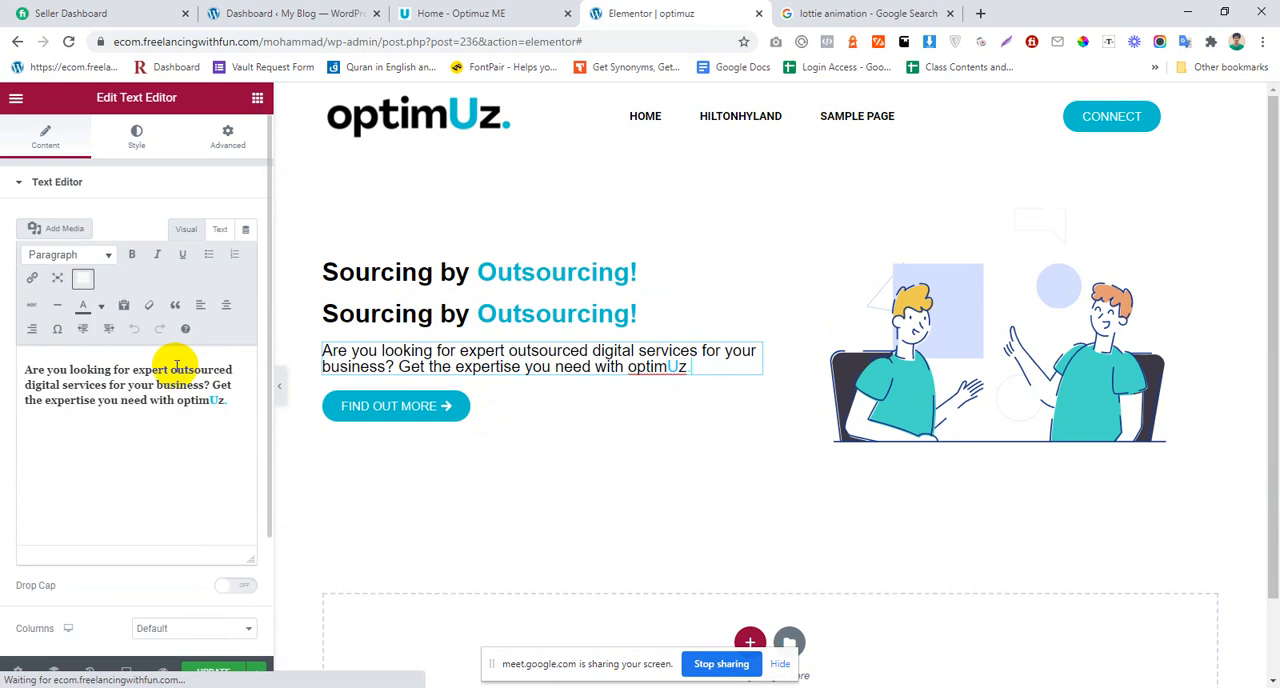
drag(226, 400, 2, 365)
key(ctrl+c)
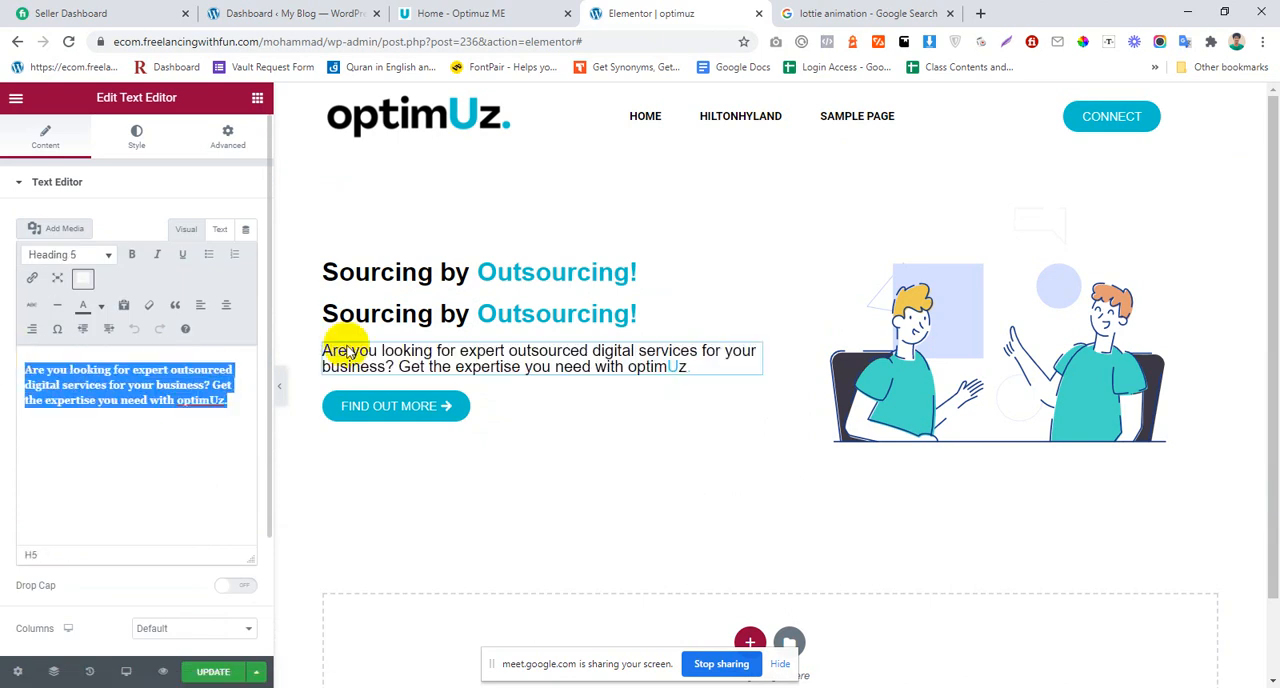
click(509, 305)
drag(204, 276, 11, 216)
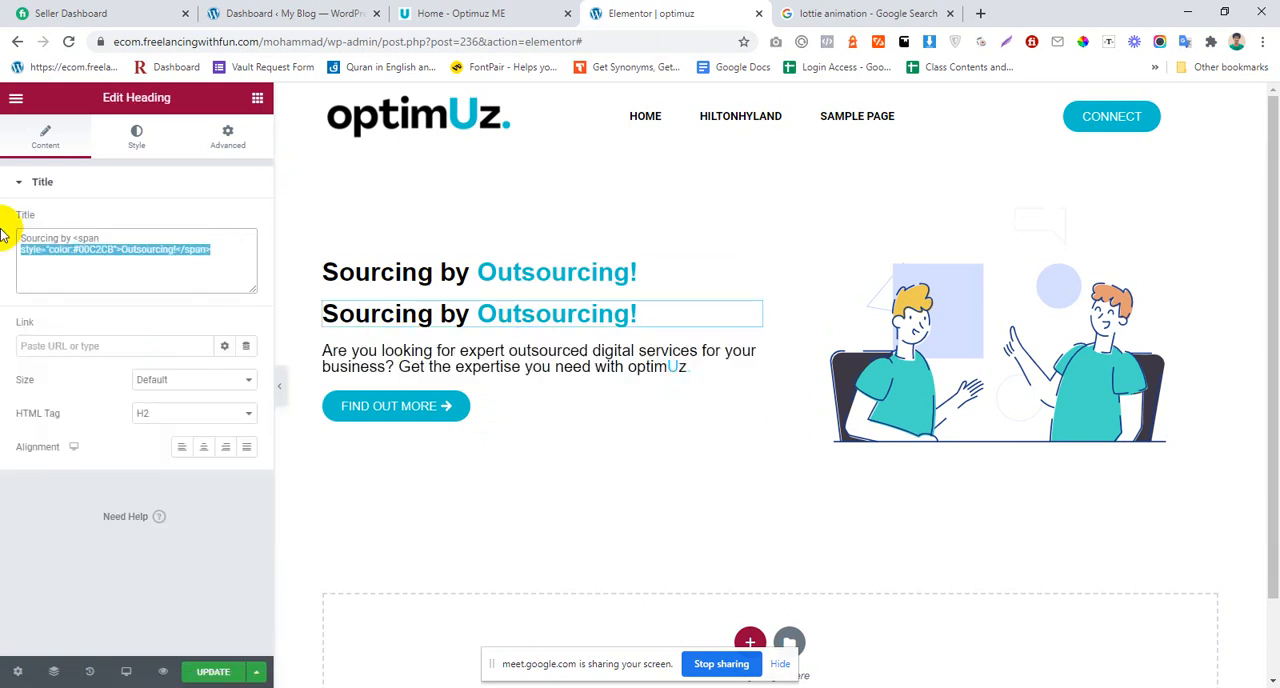
key(ctrl+v)
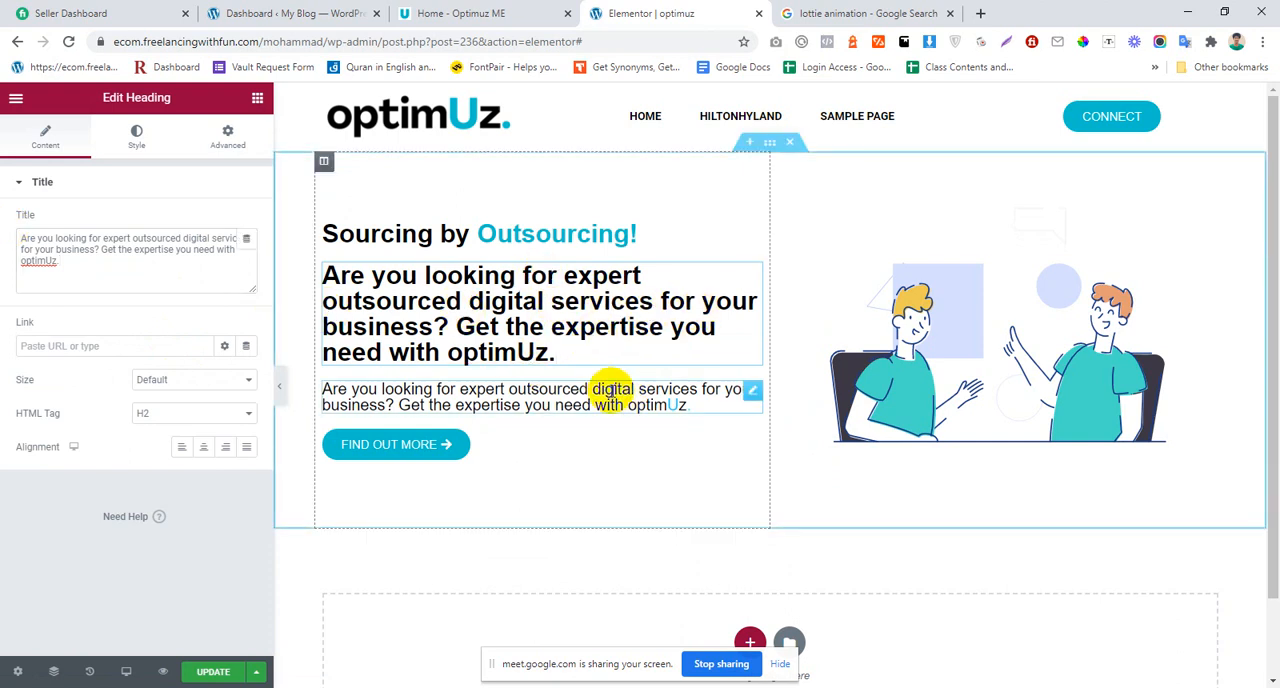
Step: Set the font size of the duplicated heading containing the paragraph text to 19 px
click(609, 391)
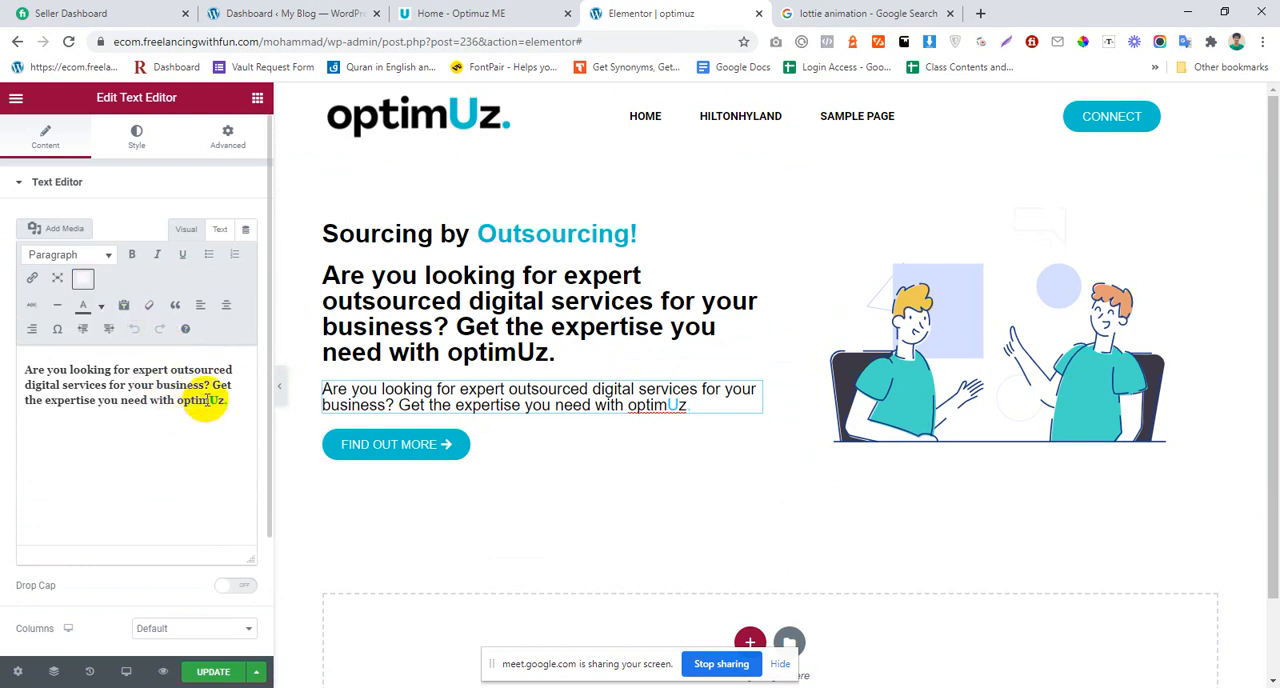
click(211, 397)
click(510, 320)
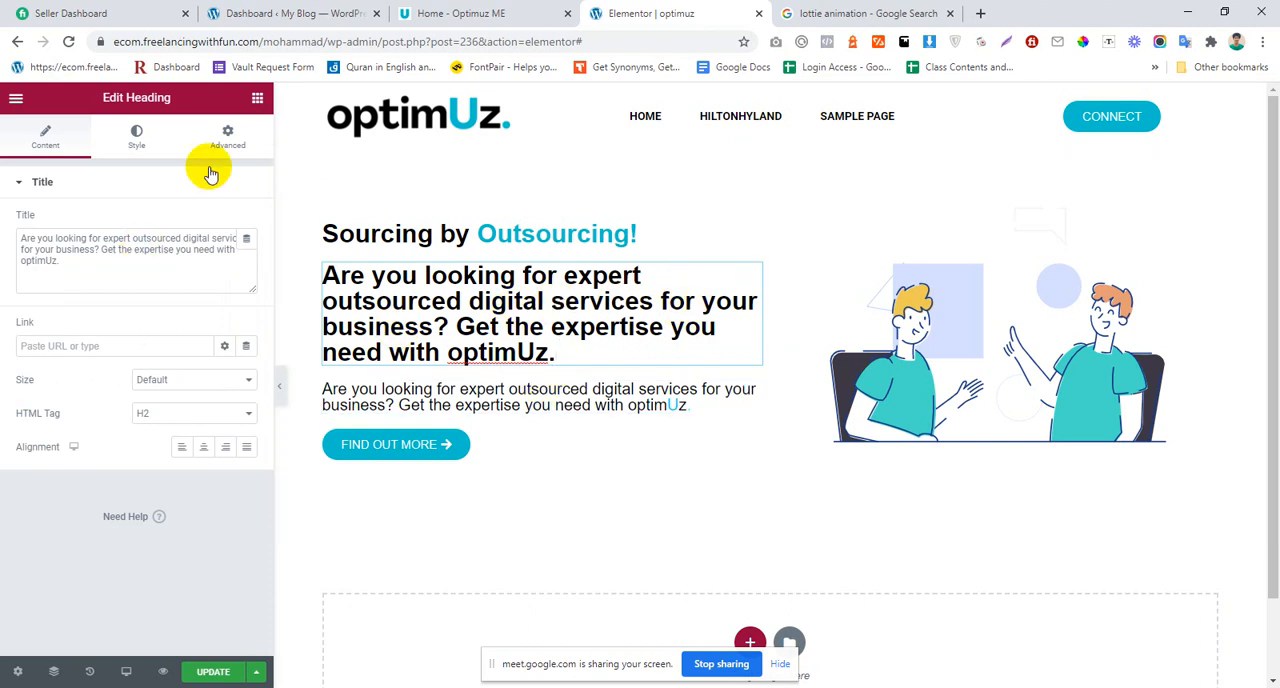
click(139, 135)
click(245, 260)
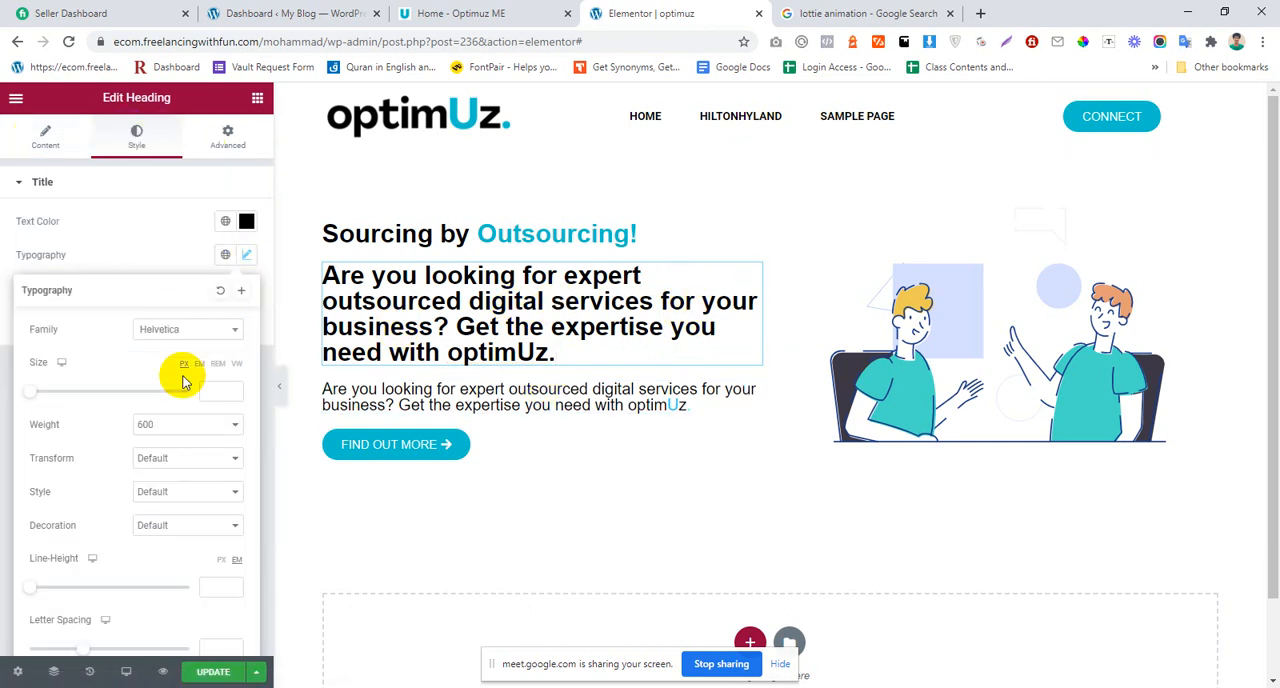
drag(50, 396, 54, 397)
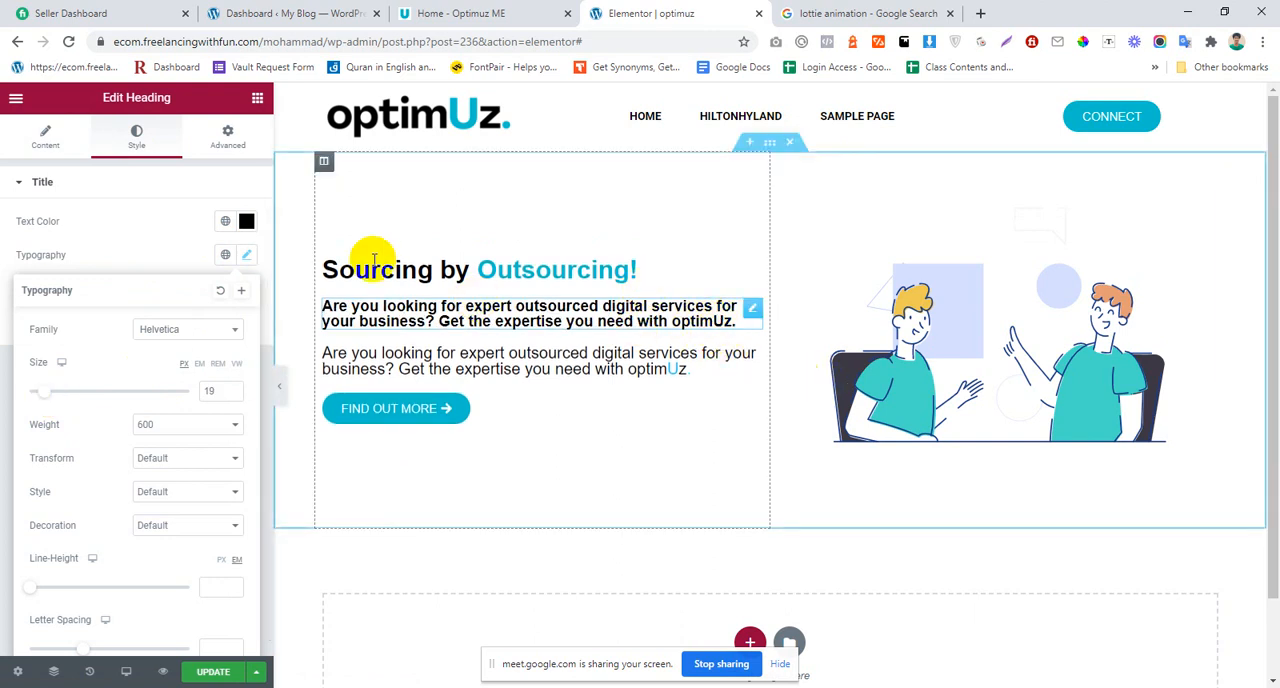
Step: Copy the first heading's #00C2CB span tag and wrap the "U" of "optimUz" with it in the second heading's title
click(497, 273)
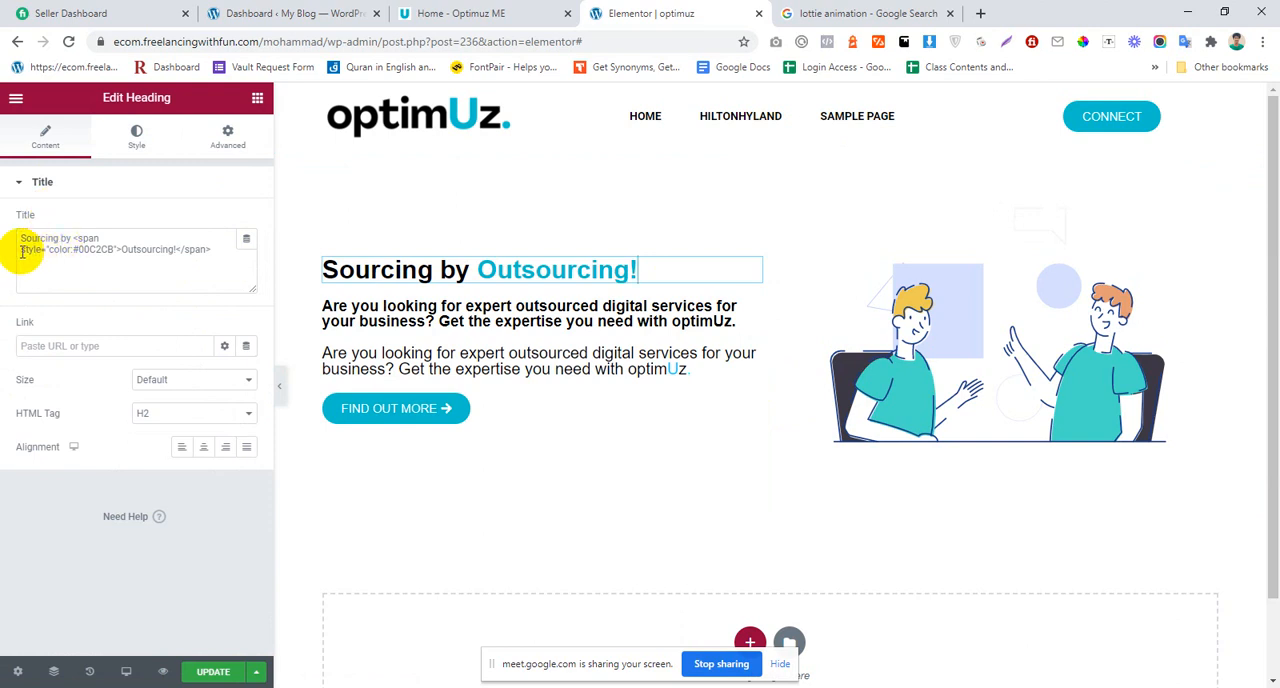
drag(72, 240, 121, 252)
key(ctrl+c)
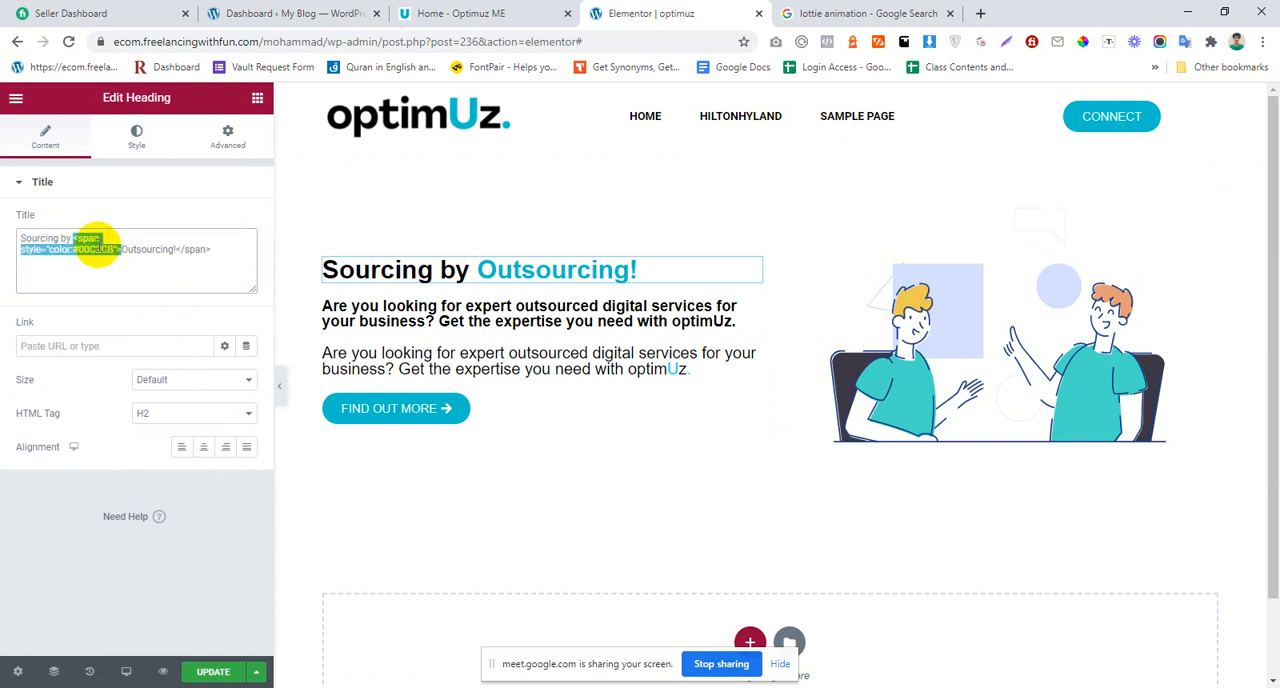
click(515, 312)
click(28, 130)
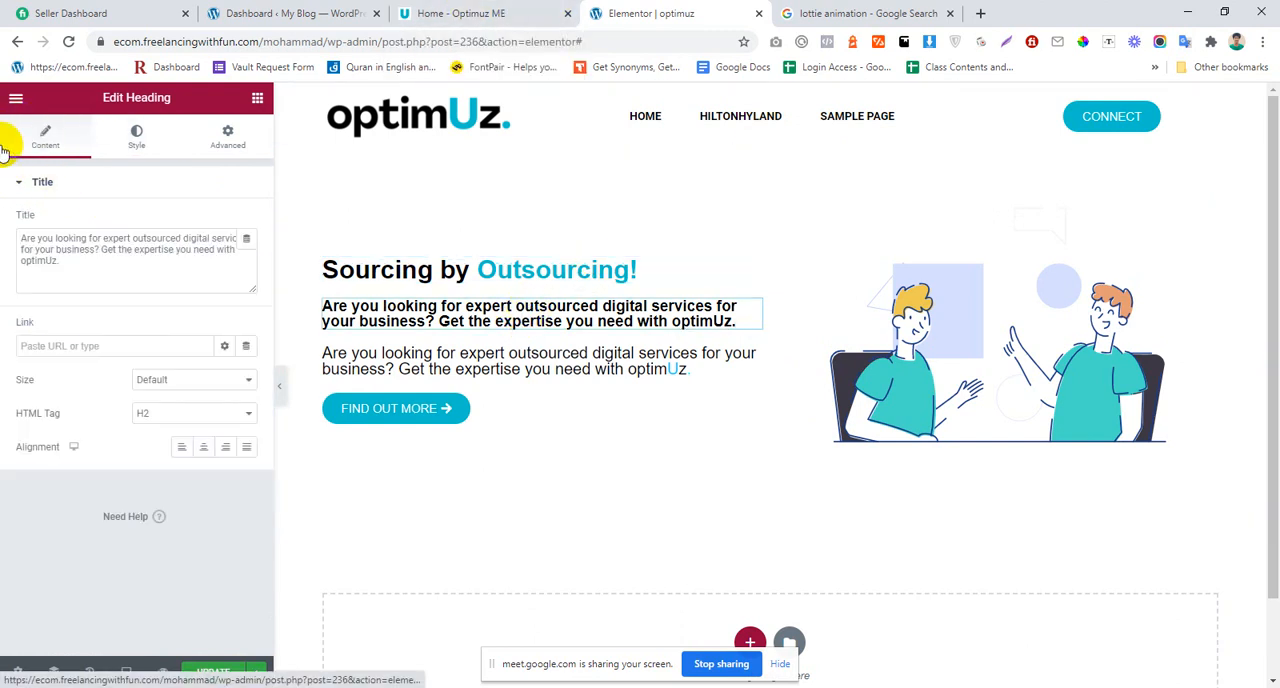
click(48, 264)
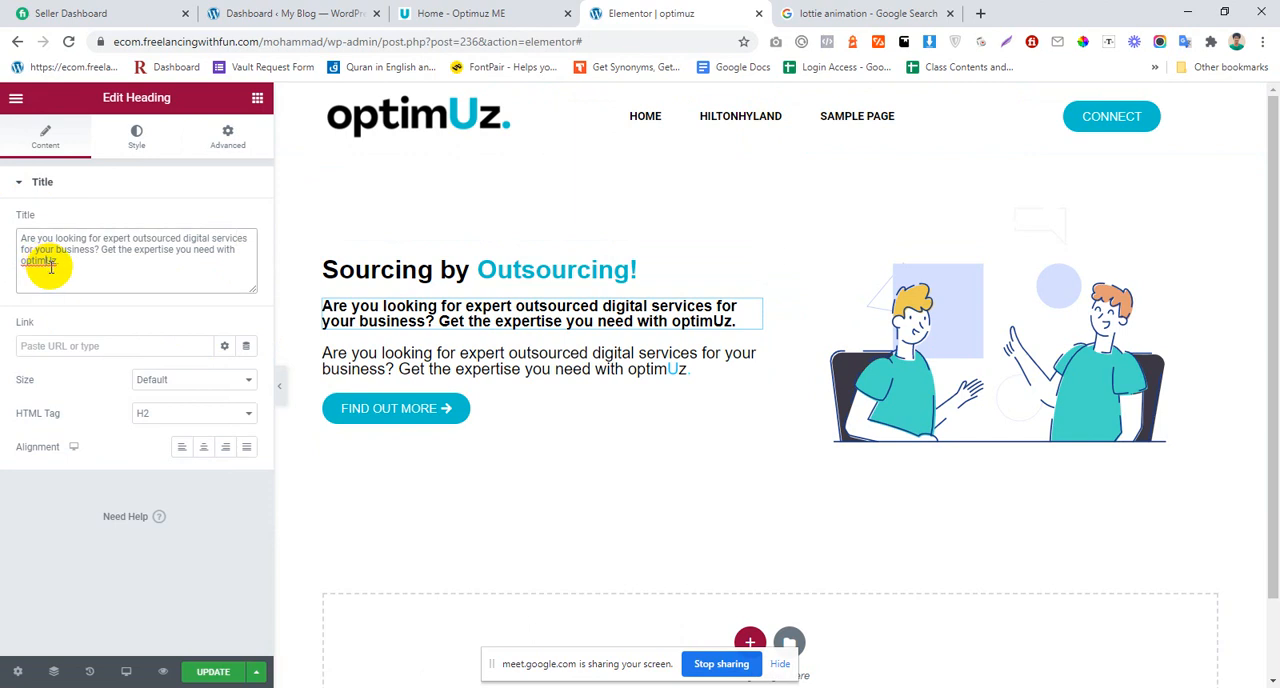
key(ctrl+v)
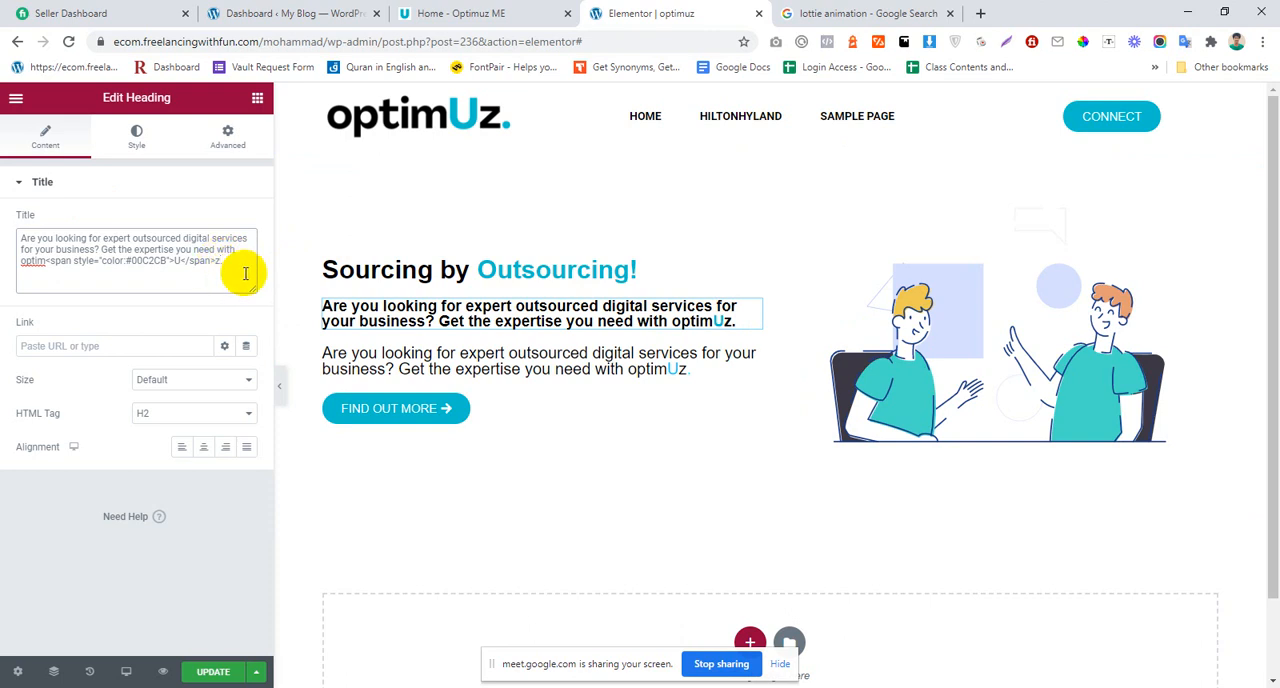
Step: Wrap the second heading's final period in the #00C2CB span and delete the old paragraph text widget below that heading
key(ctrl+v)
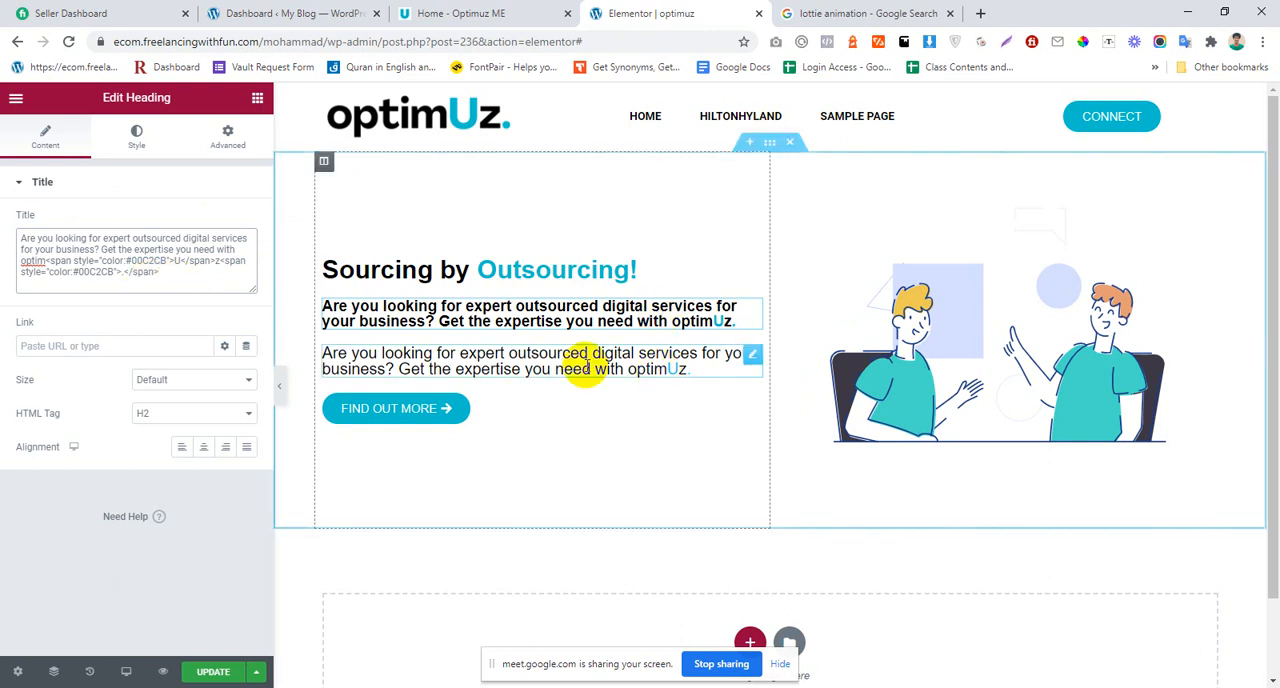
right_click(572, 362)
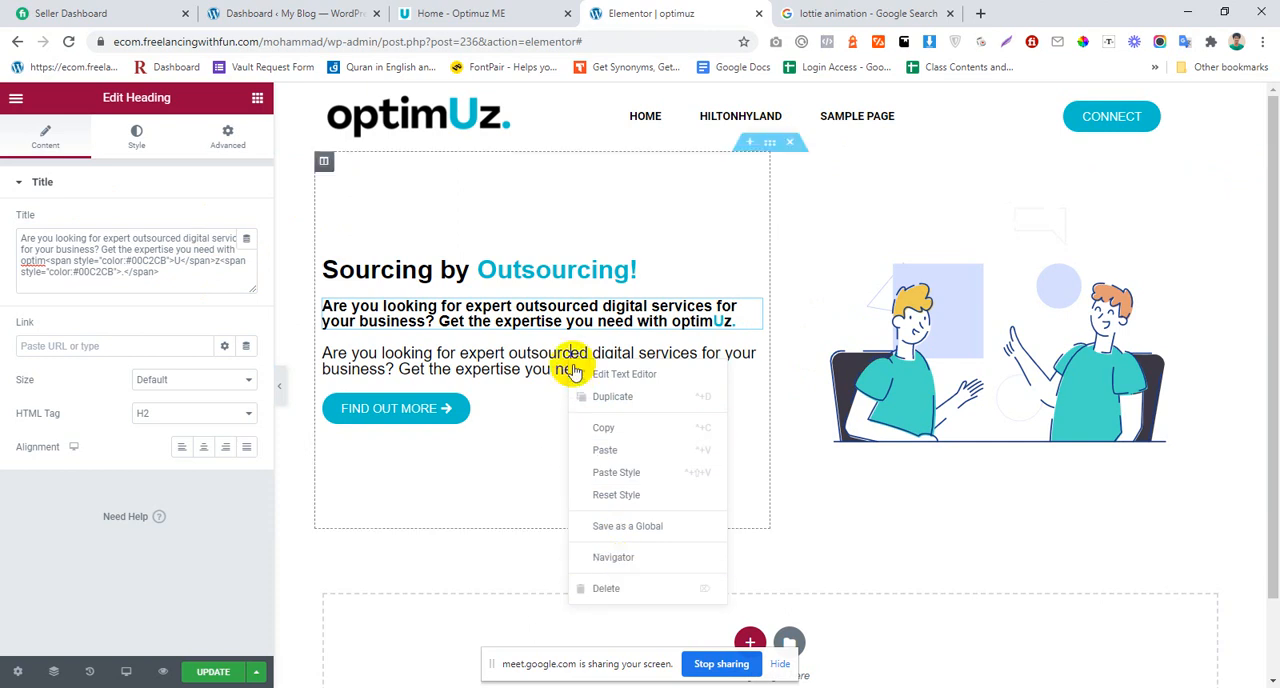
click(565, 320)
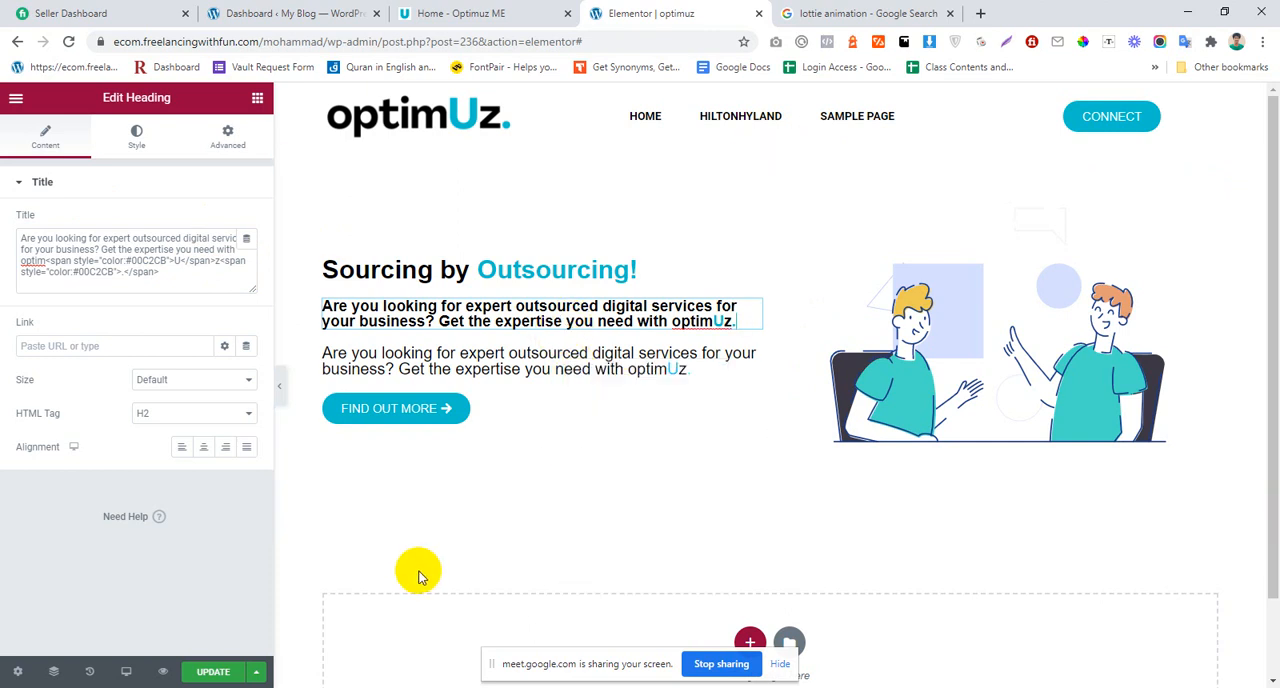
right_click(603, 382)
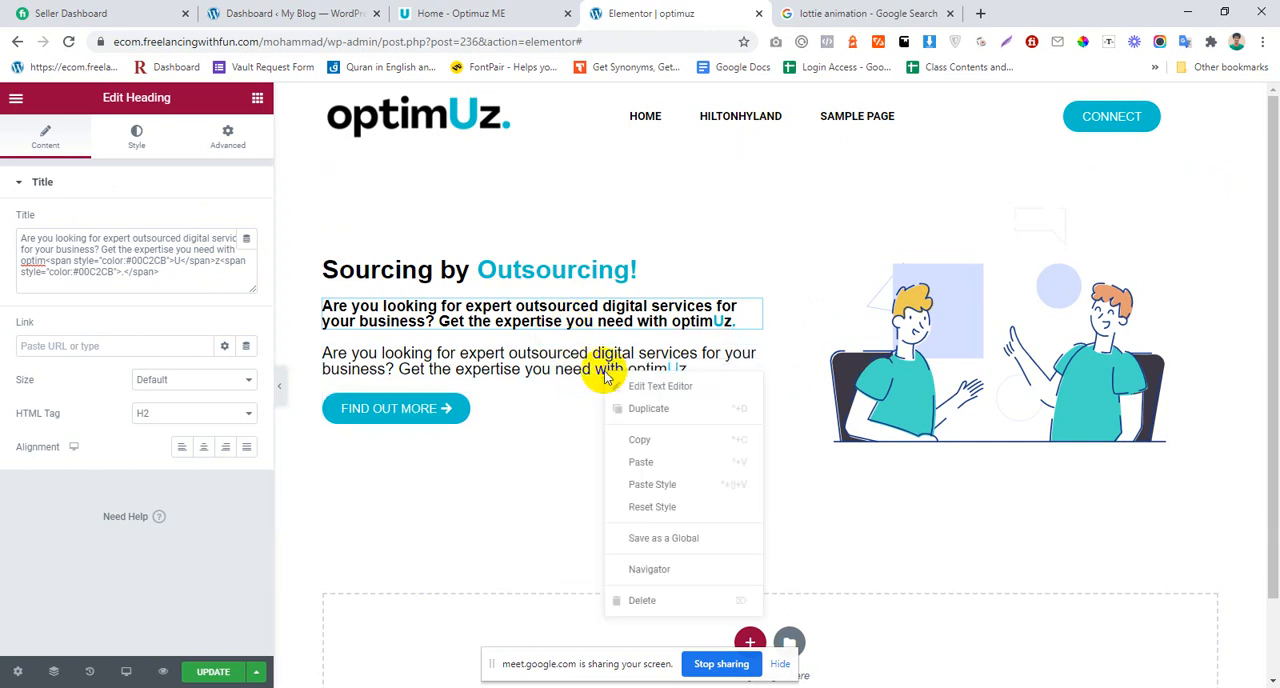
click(640, 598)
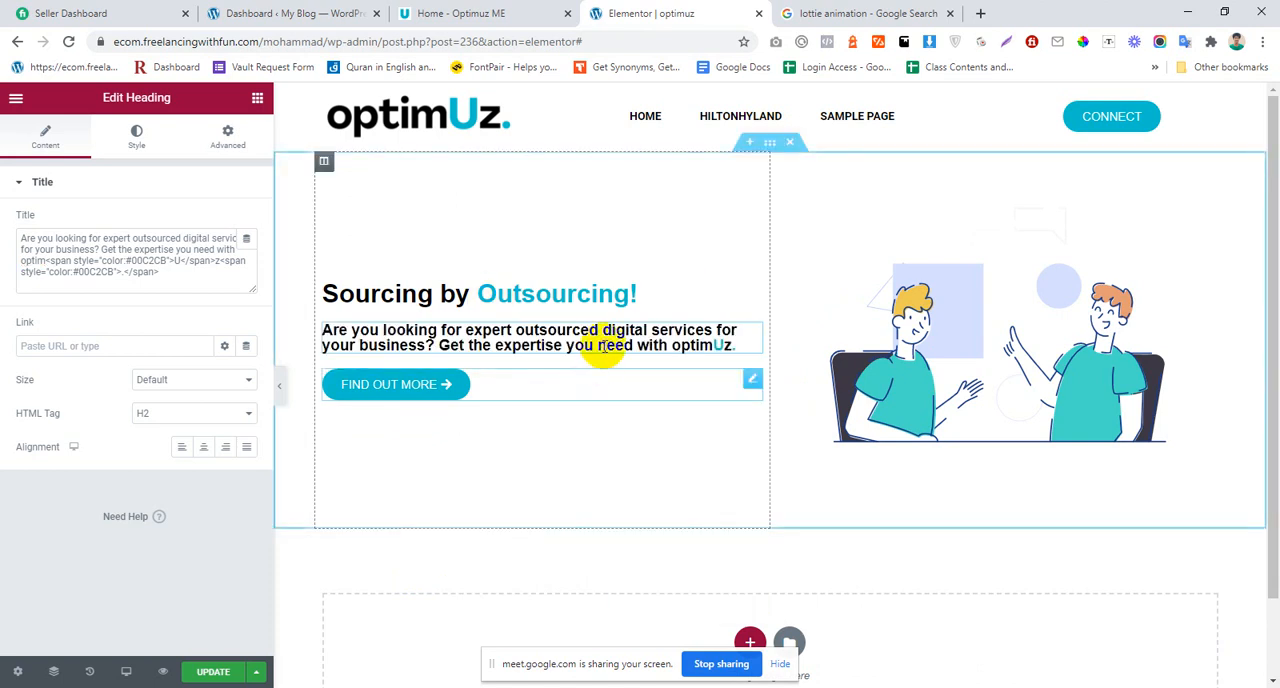
Step: Remove the opening and closing span tags from the first heading's title, leaving the plain text "Sourcing by Outsourcing!"
click(540, 290)
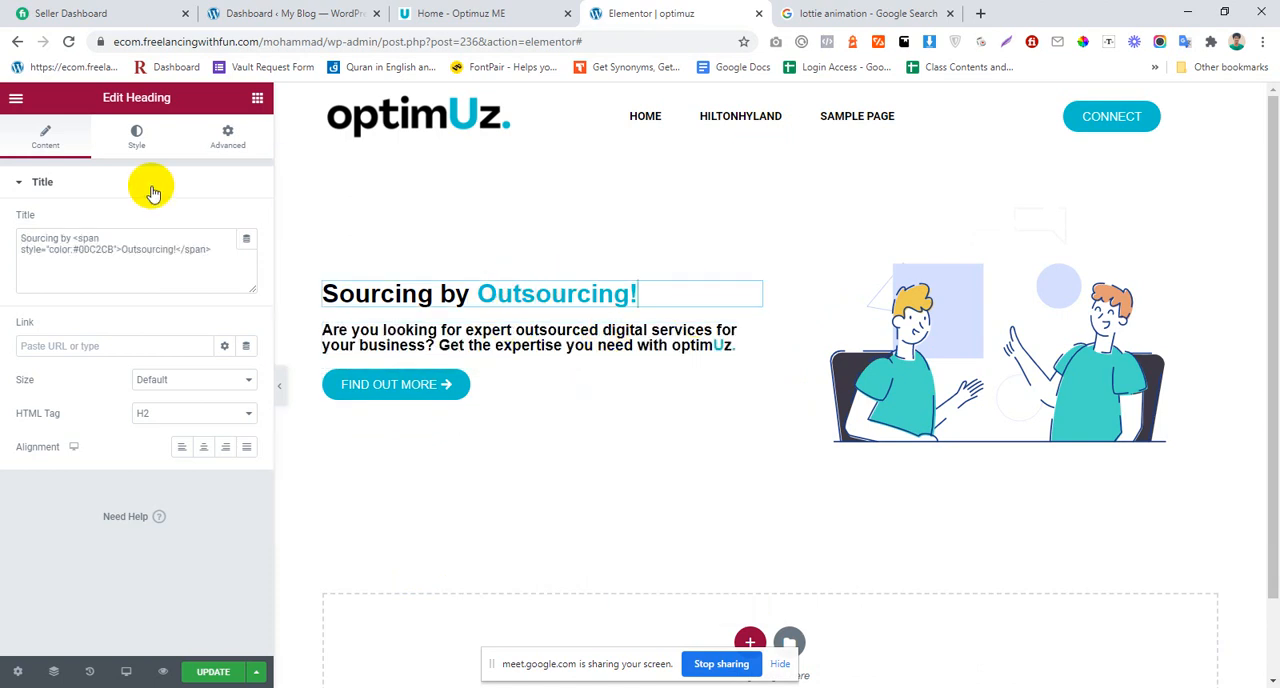
click(117, 245)
drag(117, 245, 79, 233)
key(BackSpace)
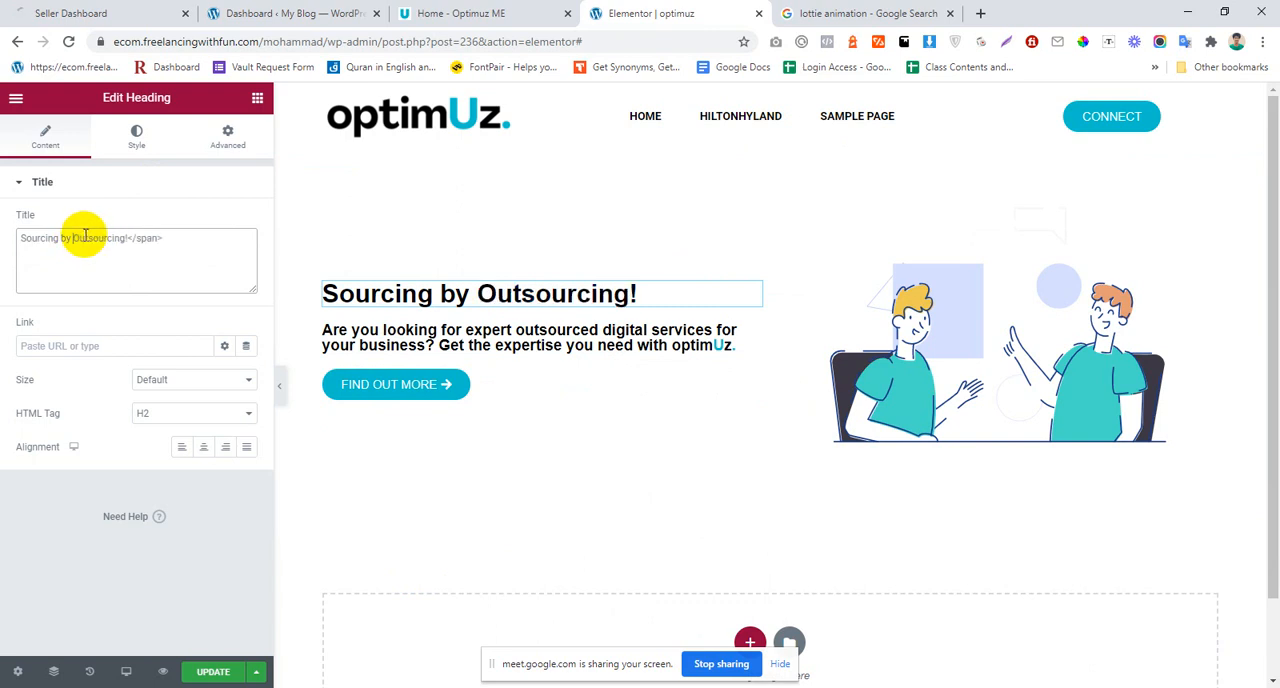
drag(128, 240, 286, 251)
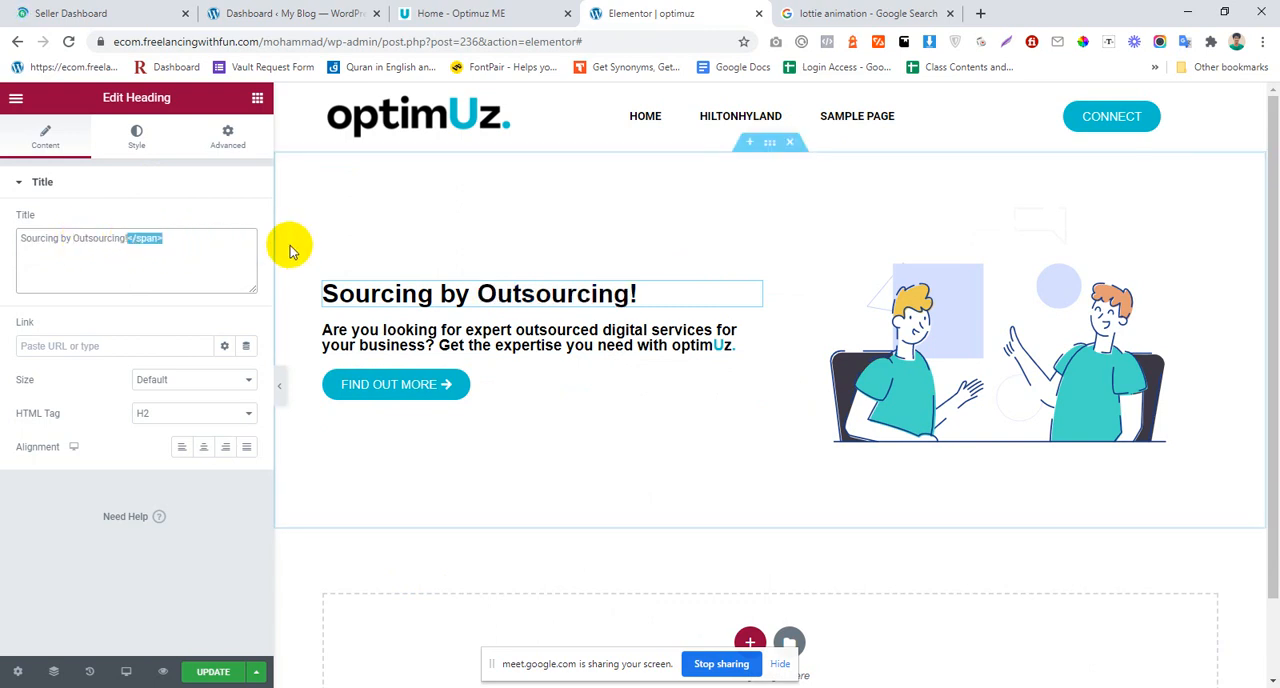
key(BackSpace)
Step: Reset the zoom on the optimuz.me reference site and compare its hero section with the Elementor version
click(535, 13)
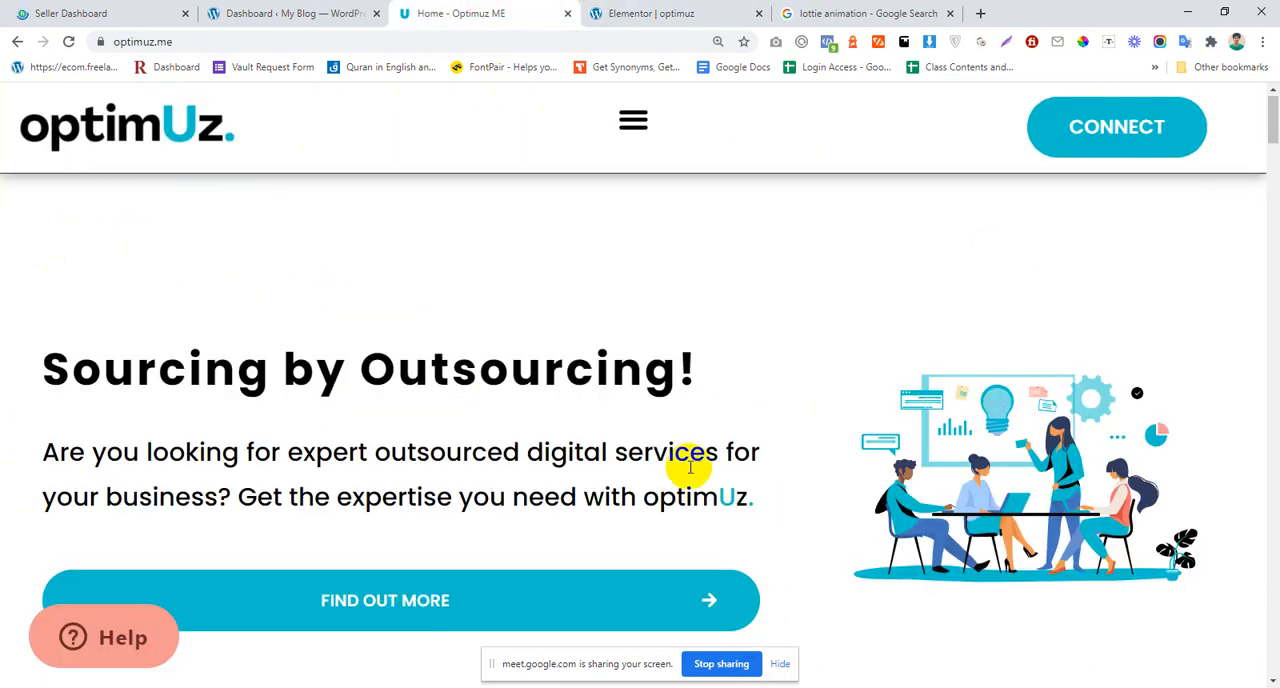
scroll(661, 391, down, 3)
scroll(663, 397, down, 5)
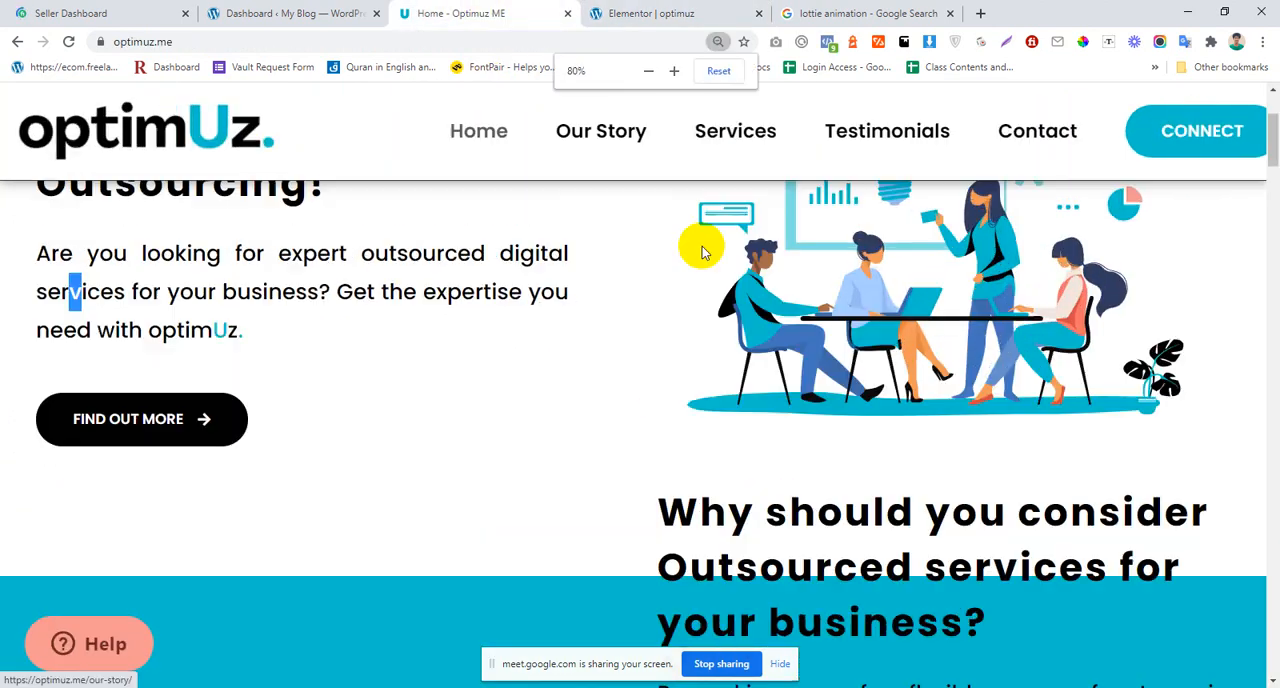
click(724, 75)
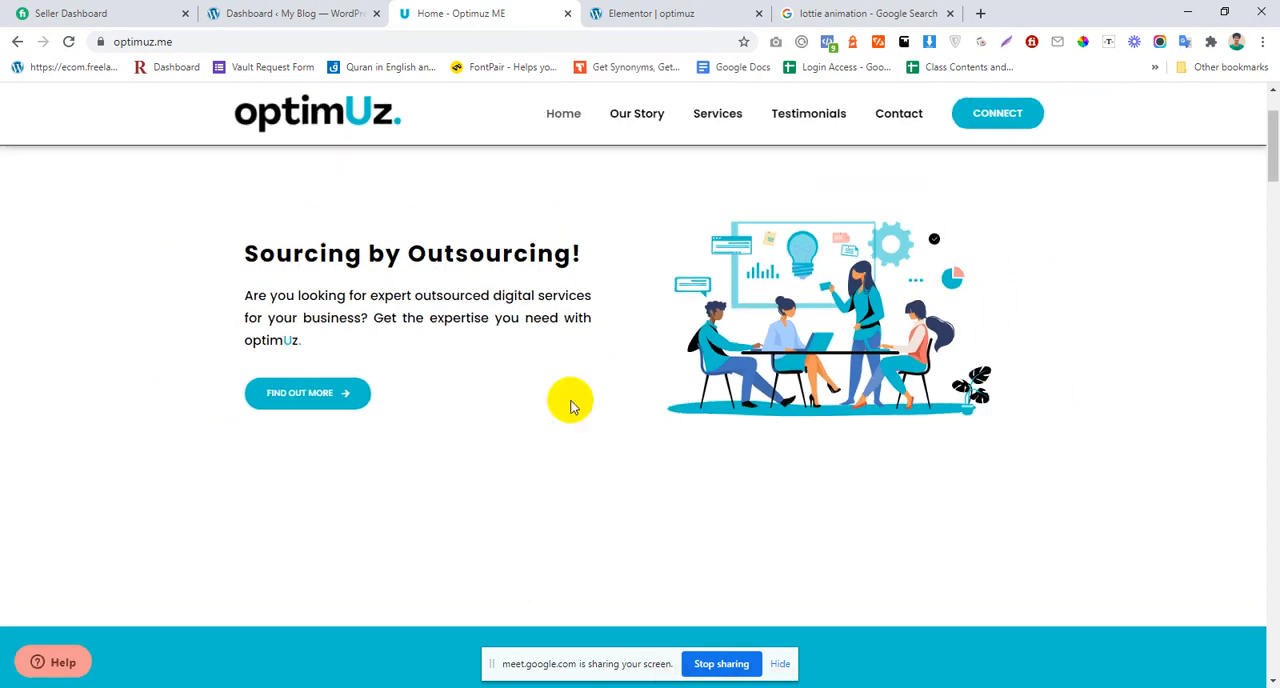
click(673, 13)
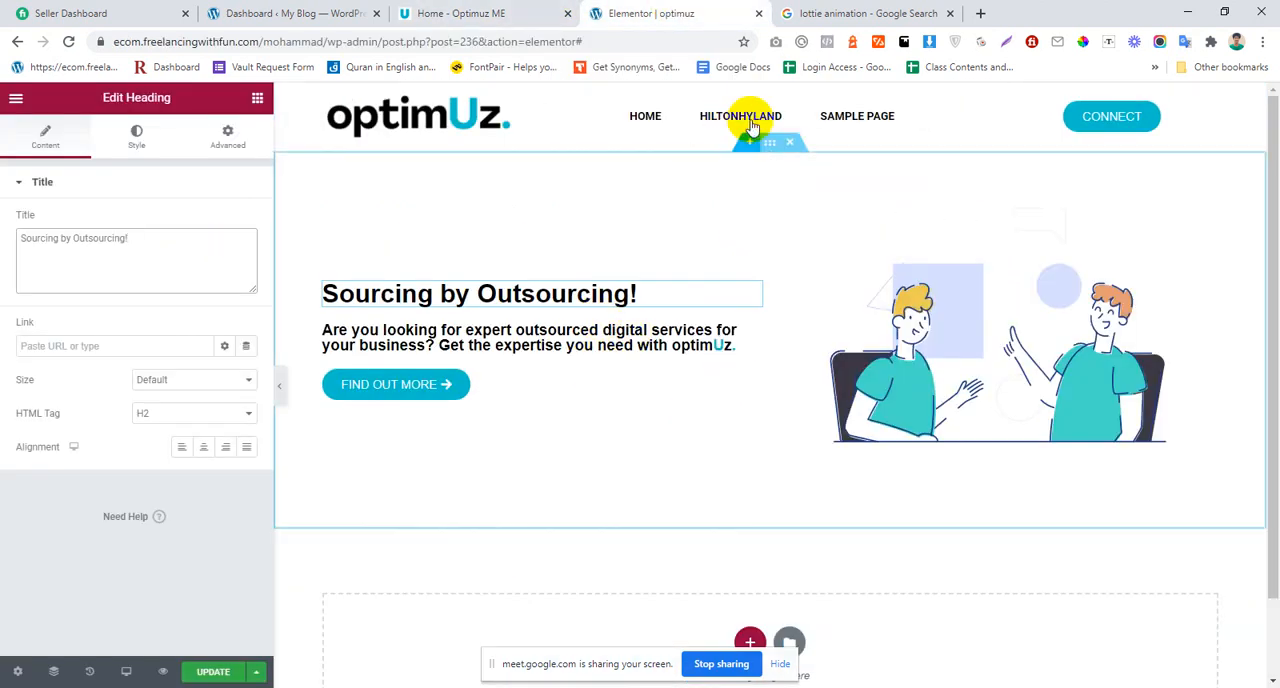
click(481, 10)
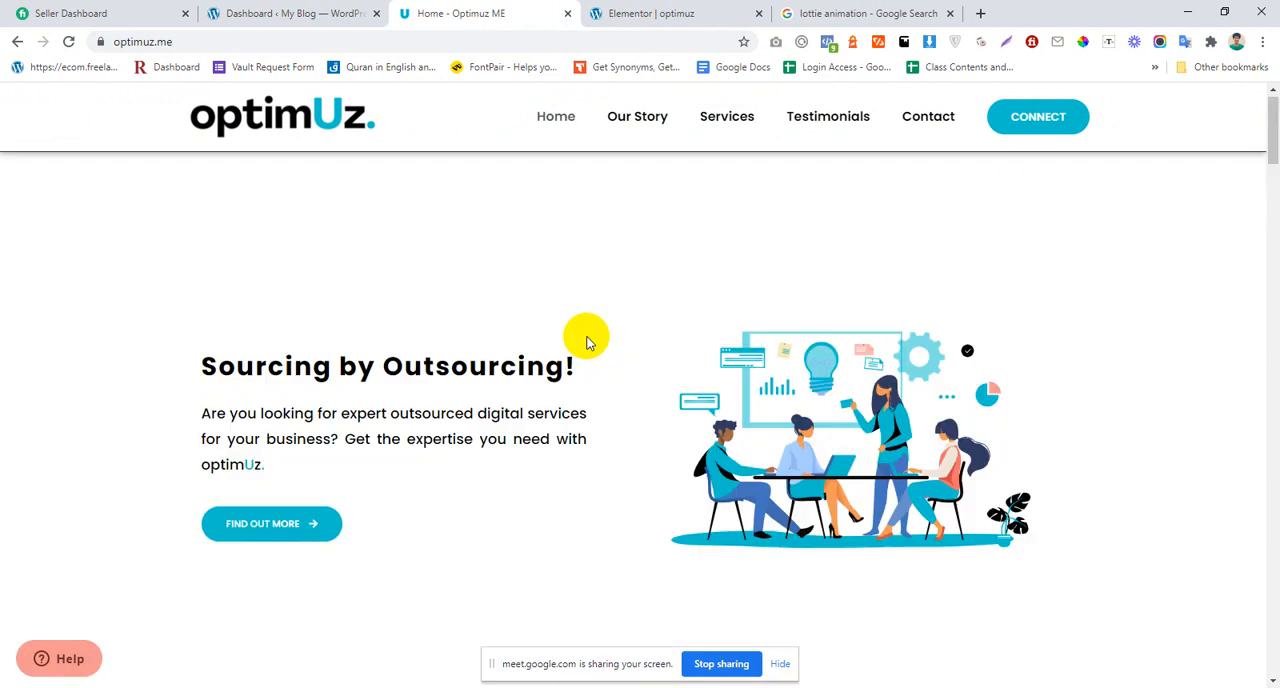
click(651, 11)
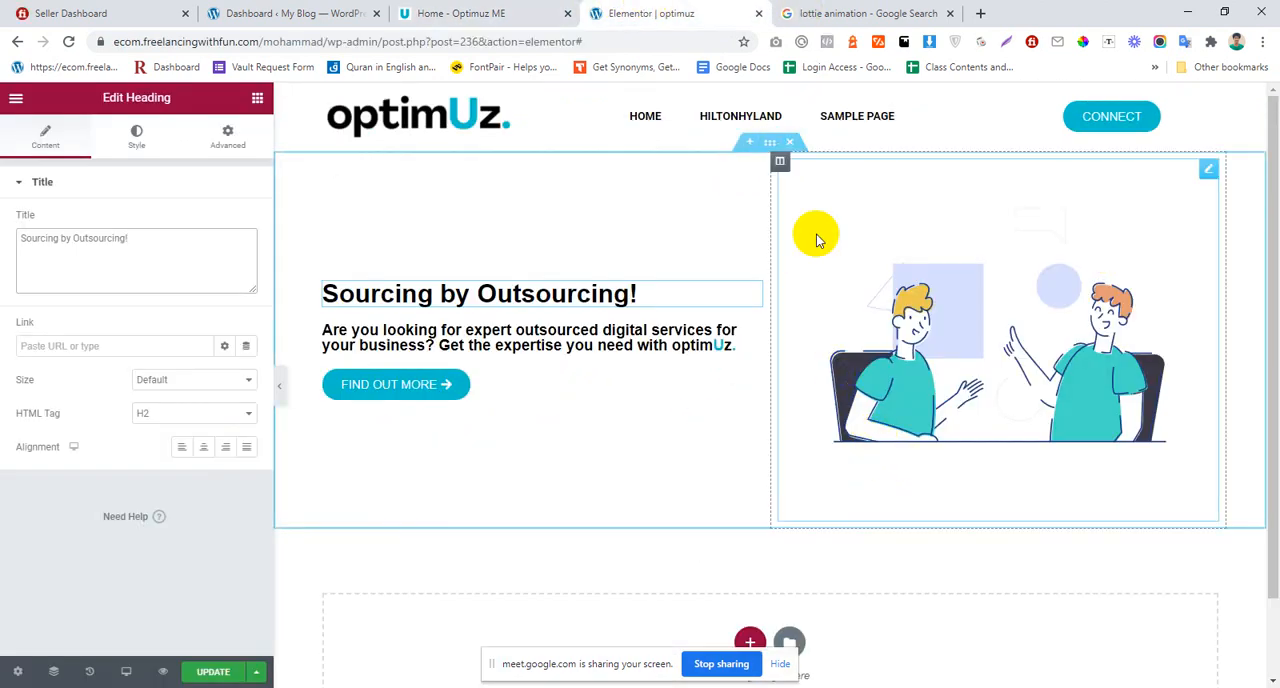
Step: Set the hero section's height to Fit To Screen and save the page
click(770, 146)
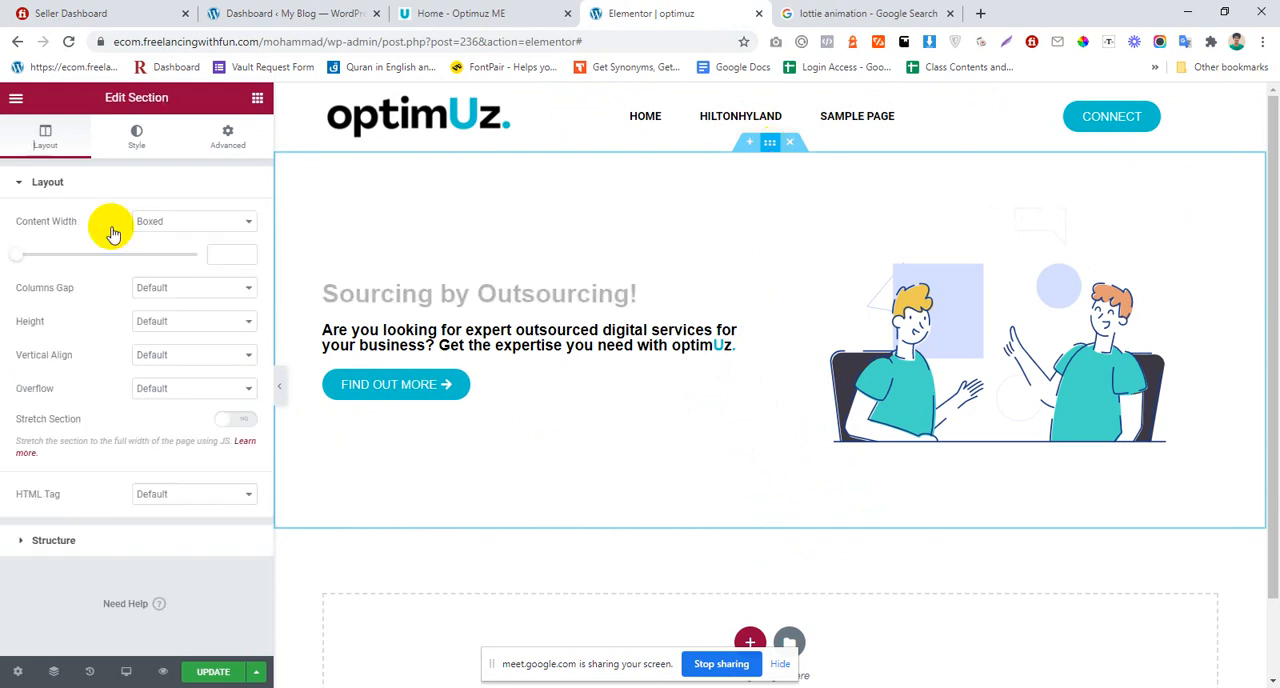
click(169, 323)
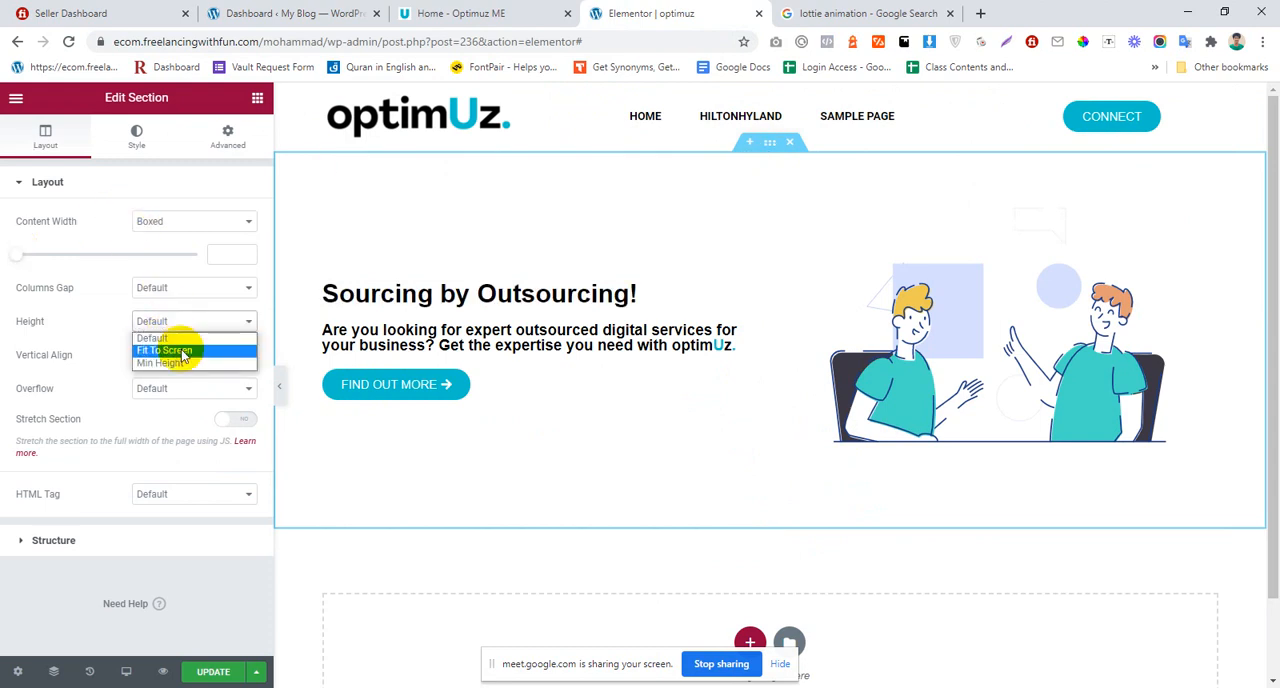
click(184, 353)
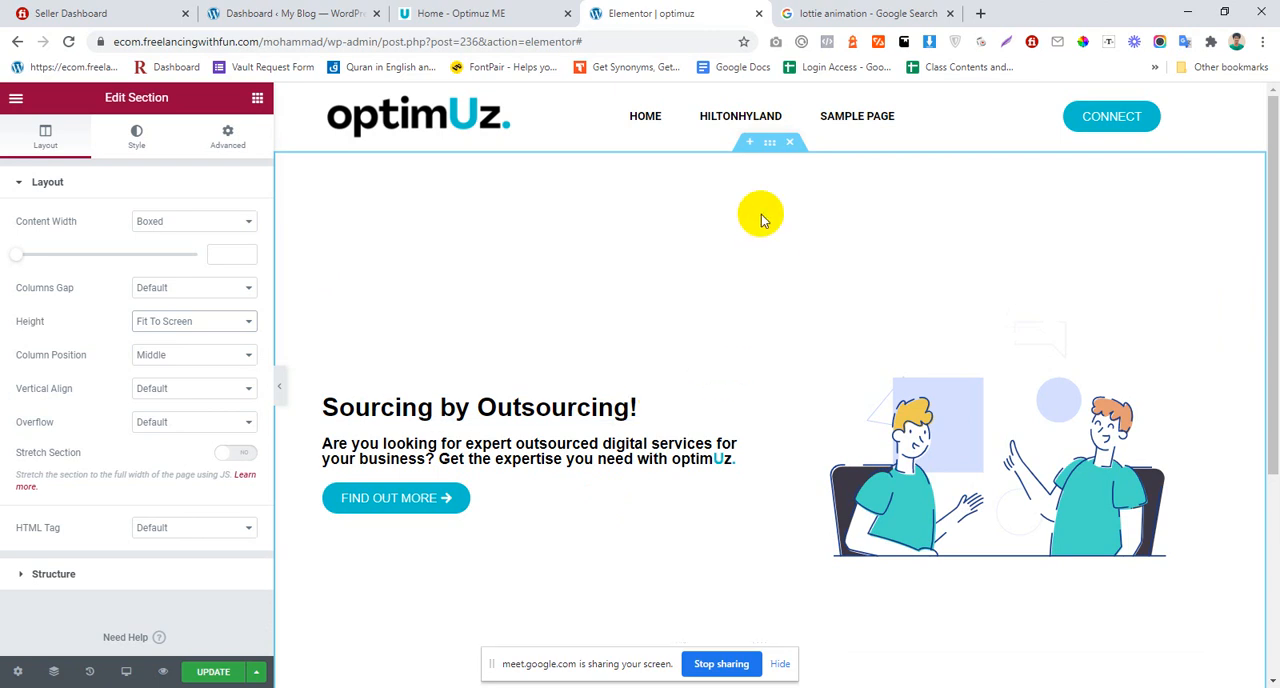
scroll(760, 215, down, 1)
scroll(760, 188, up, 1)
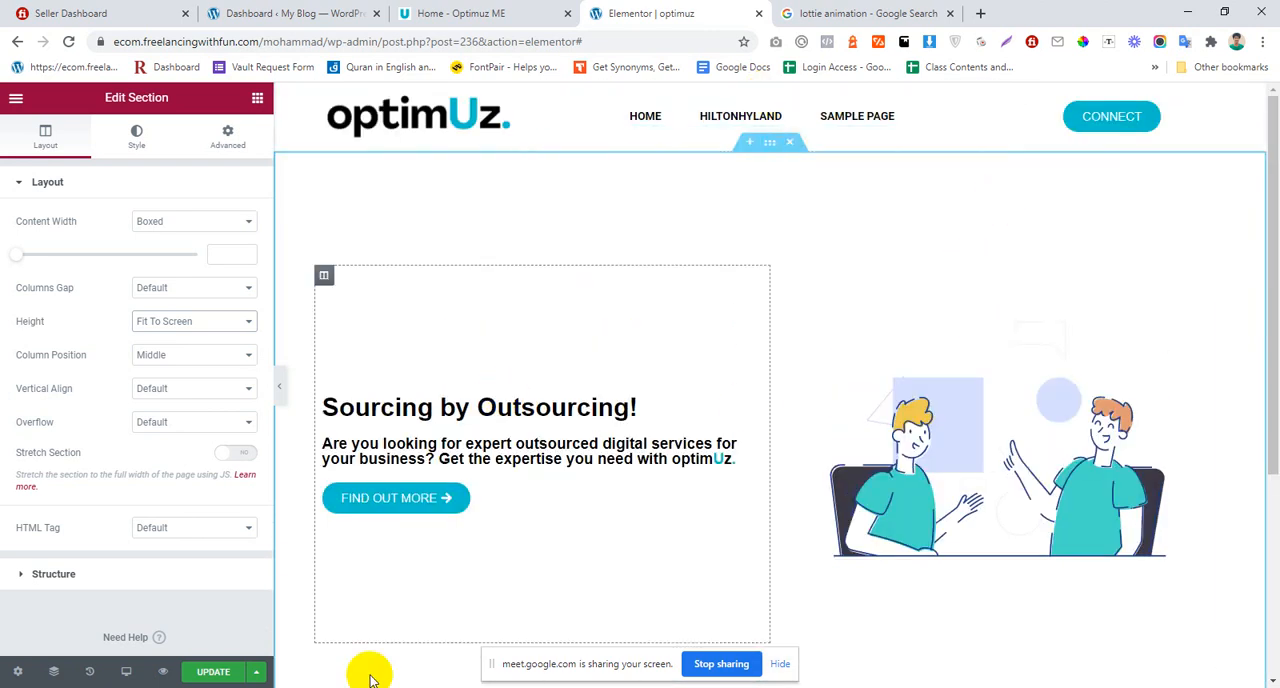
Step: Examine the sections below the hero on the optimuz.me reference site, especially the "How it works" cards
click(540, 13)
scroll(752, 297, down, 5)
scroll(752, 297, down, 6)
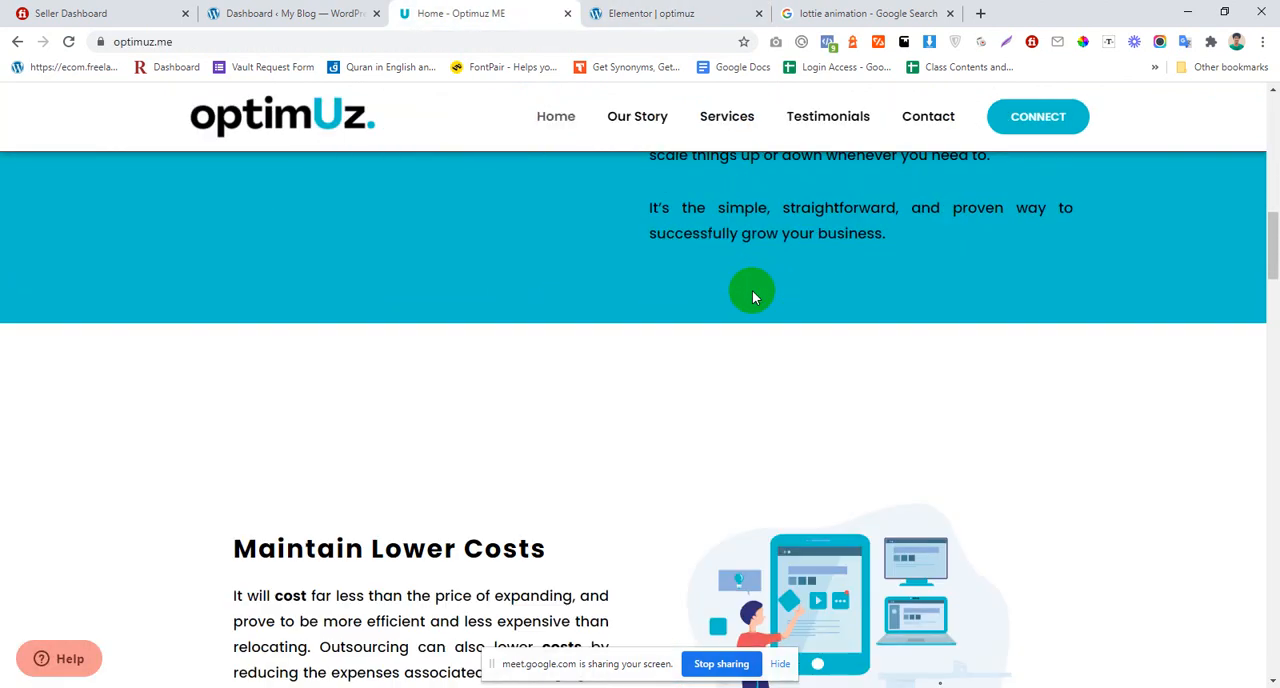
scroll(747, 300, down, 5)
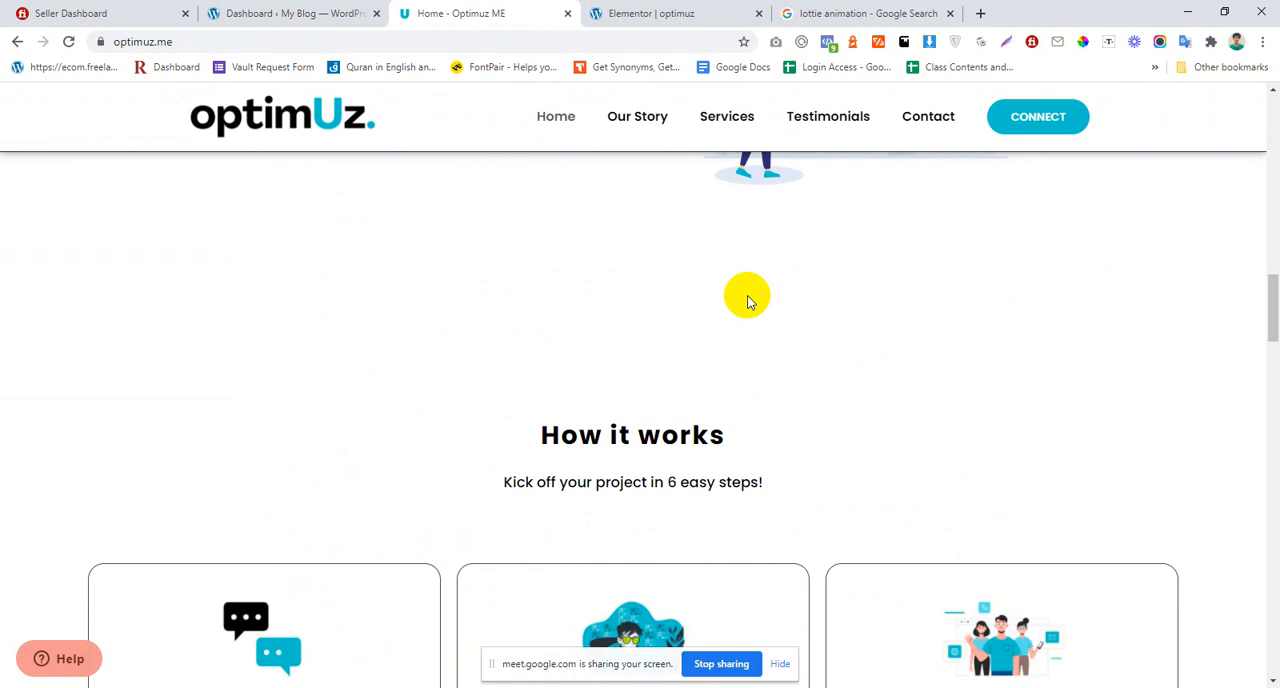
scroll(736, 326, down, 2)
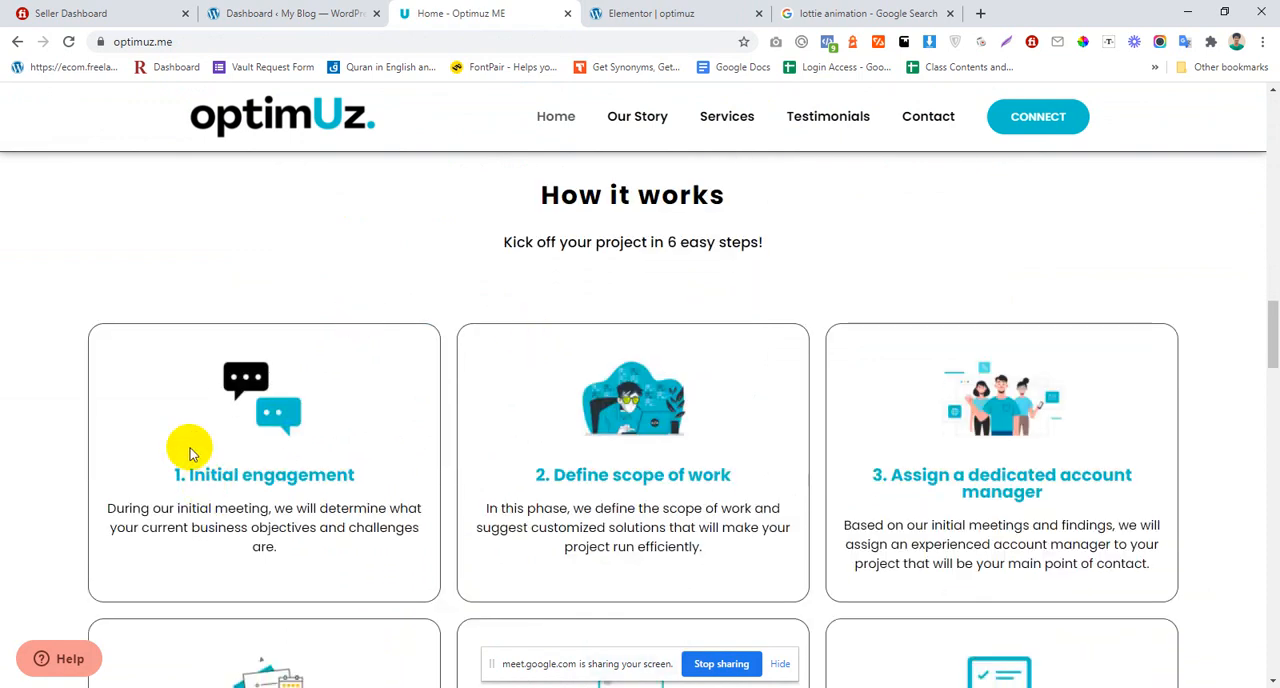
scroll(190, 452, down, 2)
scroll(190, 452, up, 2)
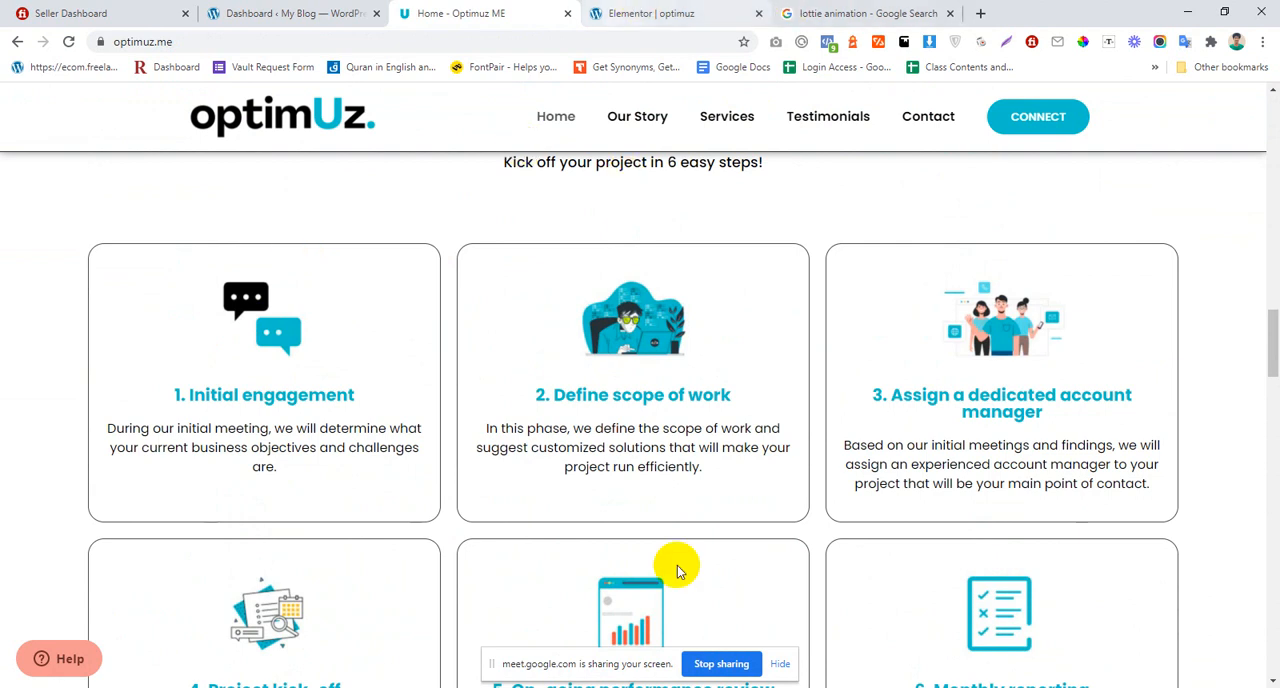
scroll(543, 374, up, 10)
scroll(527, 321, down, 6)
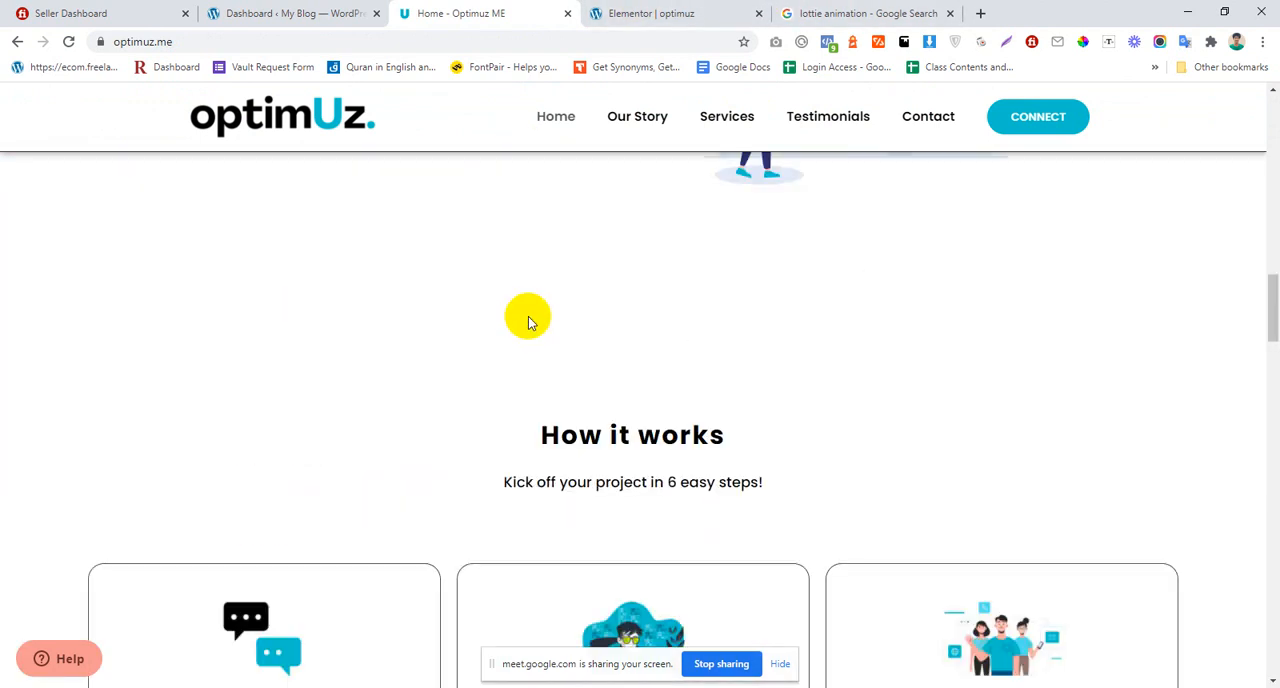
scroll(623, 385, up, 3)
scroll(1003, 370, down, 1)
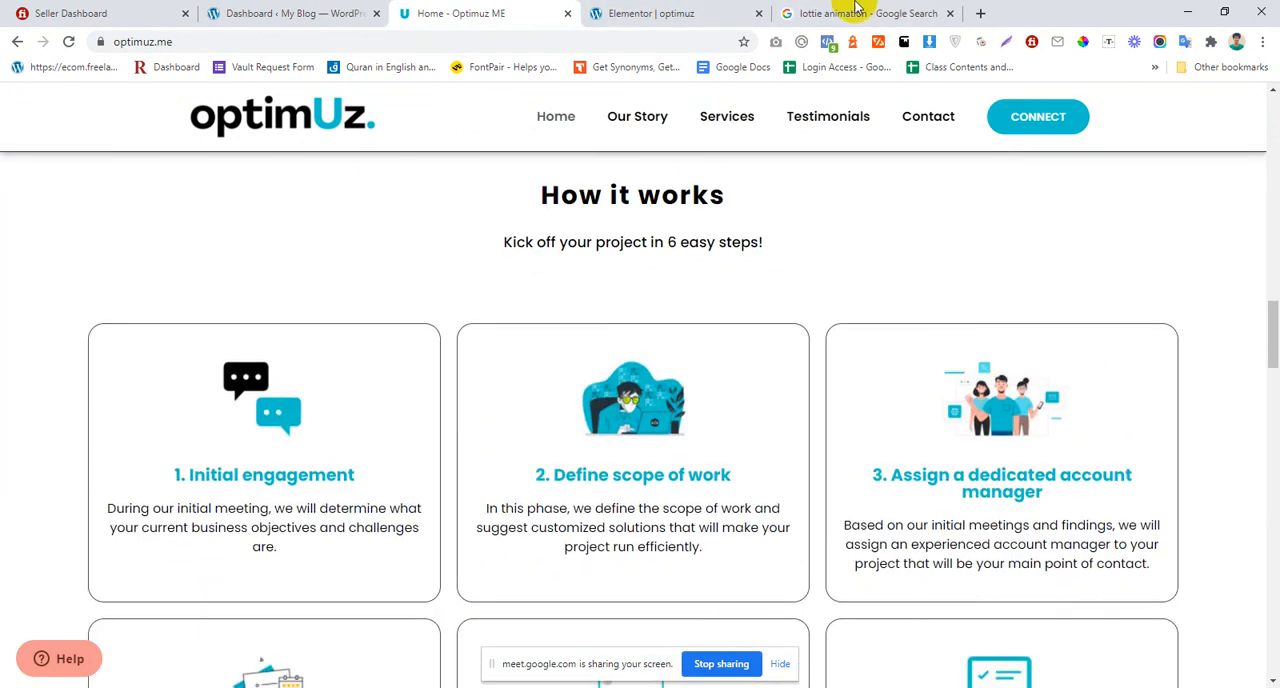
Step: Add a new section with three equal columns below the hero in Elementor, following the reference site's "How it works" card layout
click(744, 10)
scroll(785, 450, down, 3)
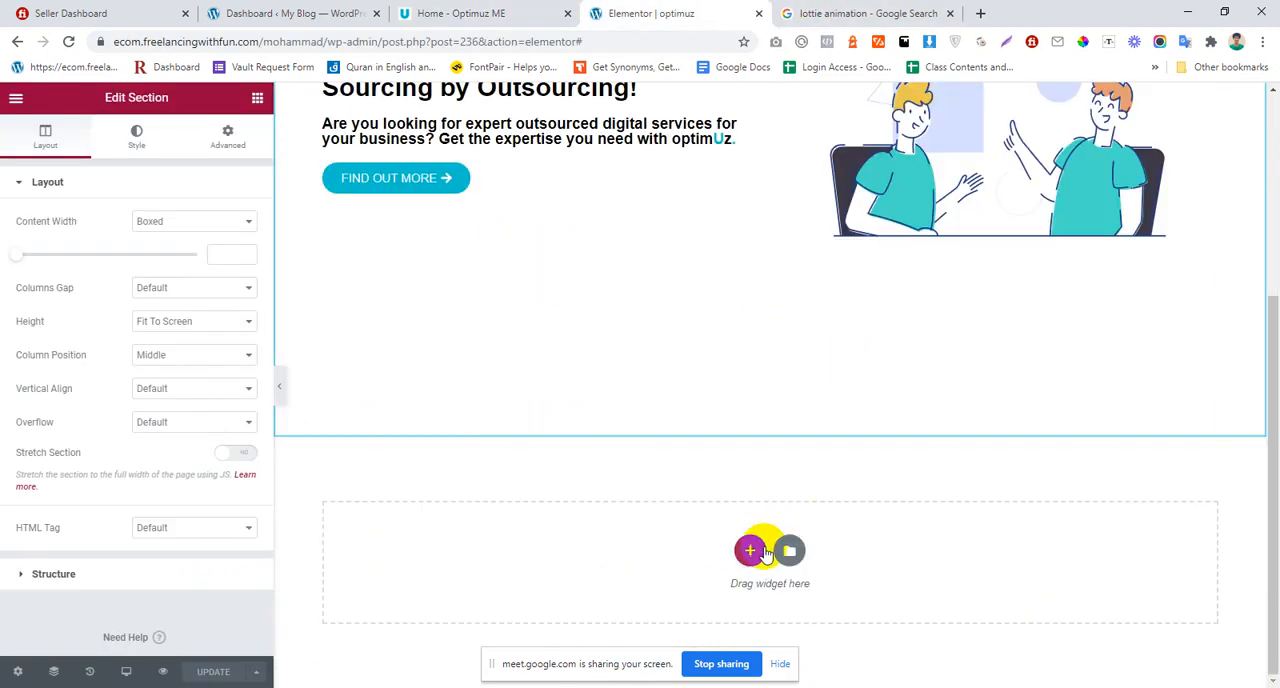
click(750, 550)
click(510, 10)
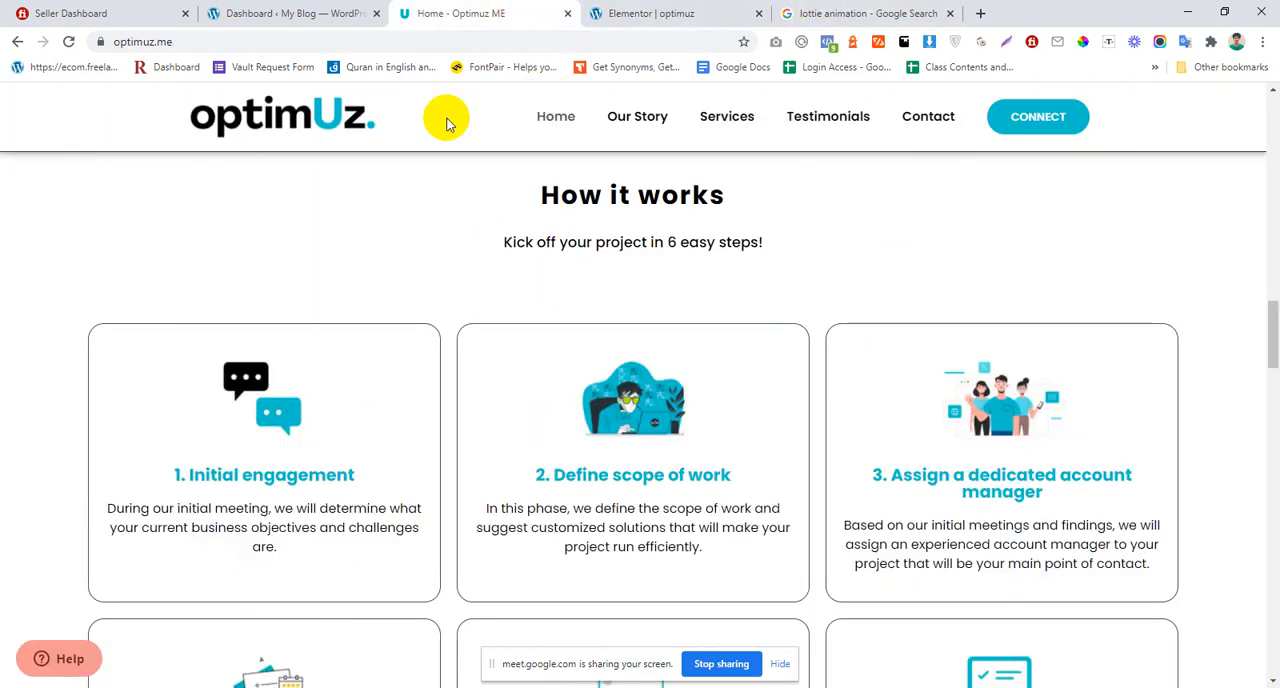
scroll(514, 380, down, 4)
scroll(540, 358, up, 3)
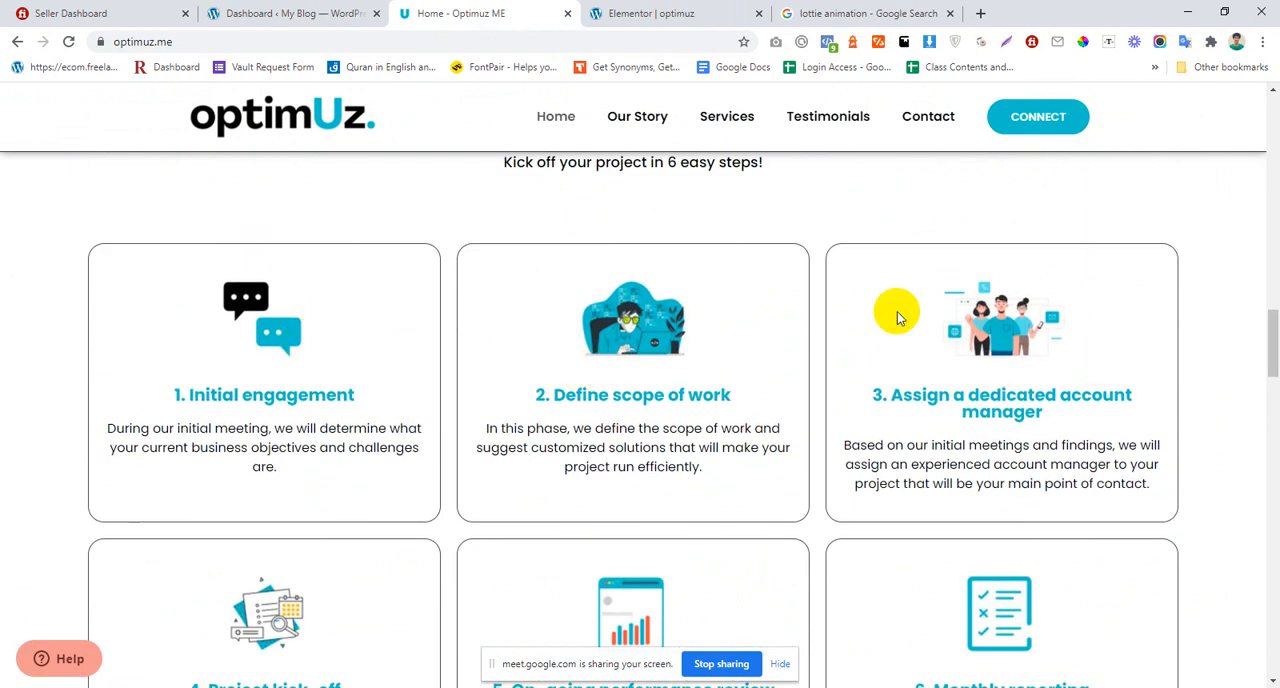
click(663, 12)
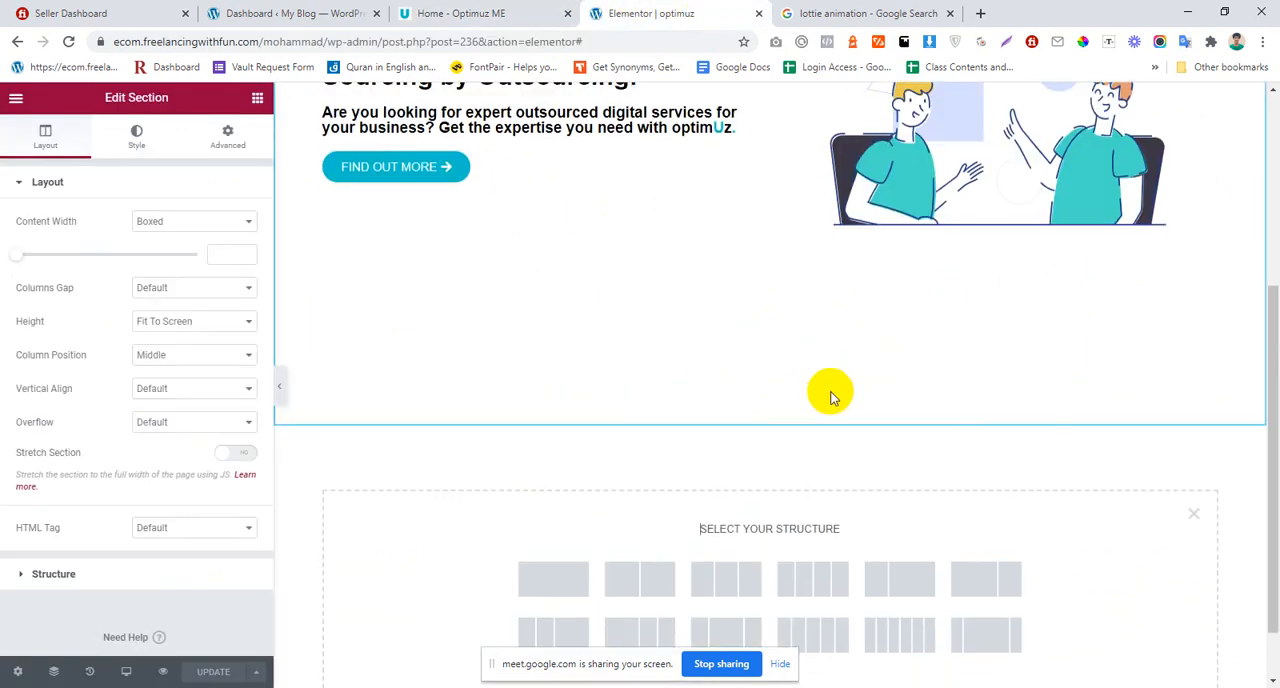
scroll(830, 398, down, 1)
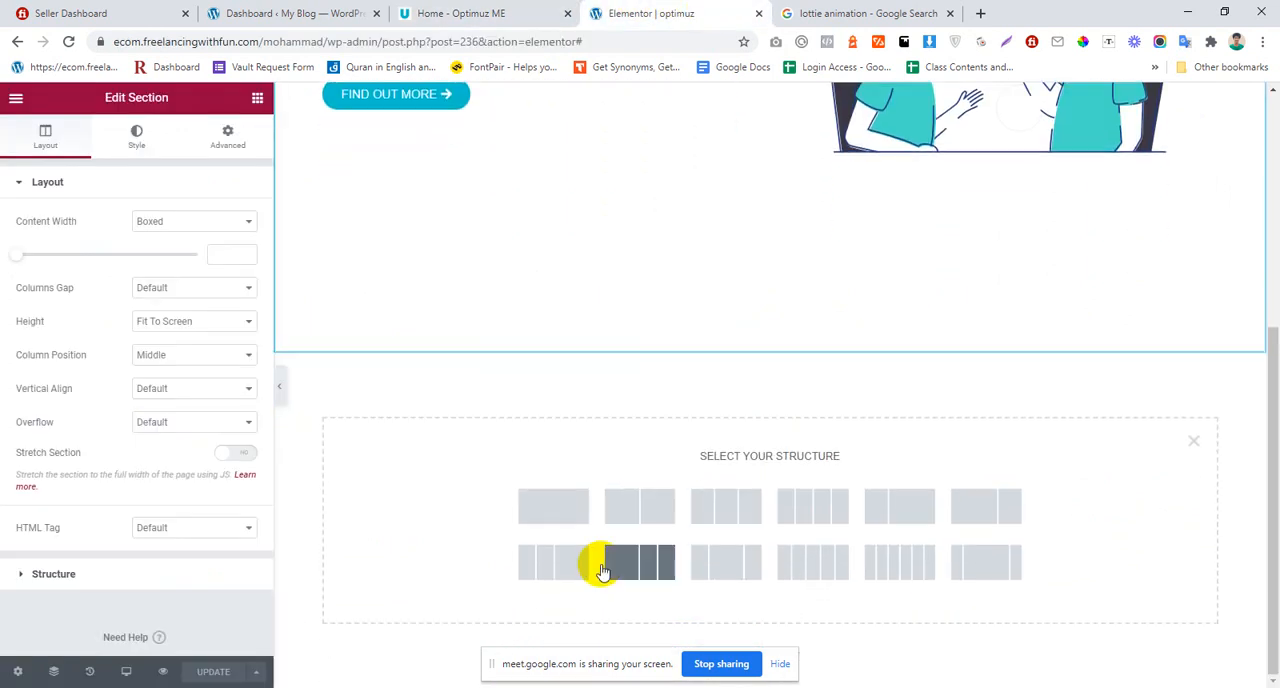
click(752, 505)
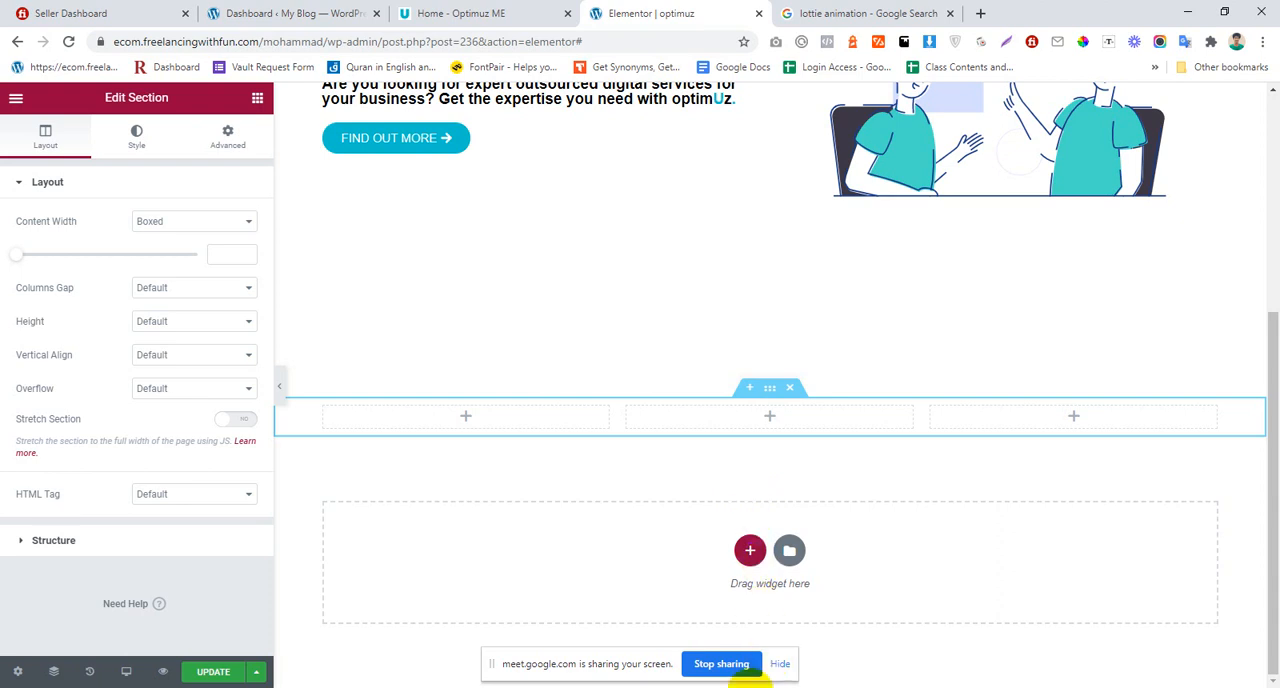
Step: Save the chat-bubble image of the "1. Initial engagement" card from the optimuz.me reference site to the desktop
click(730, 687)
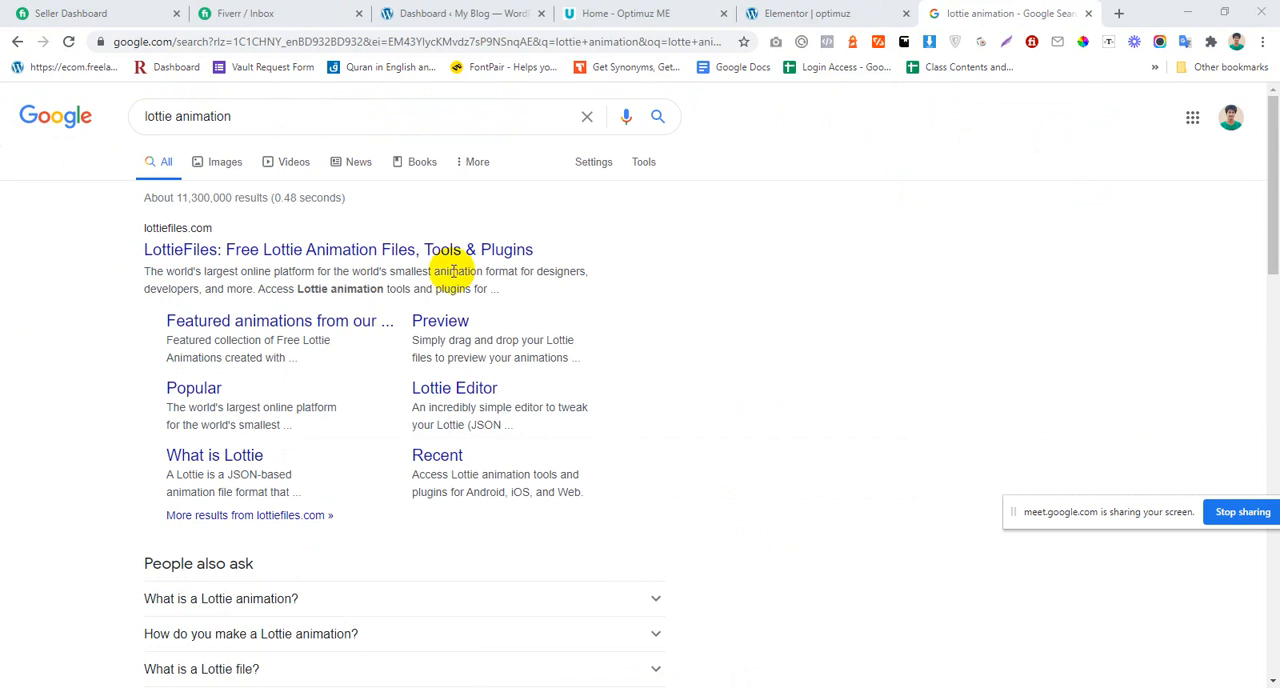
click(752, 13)
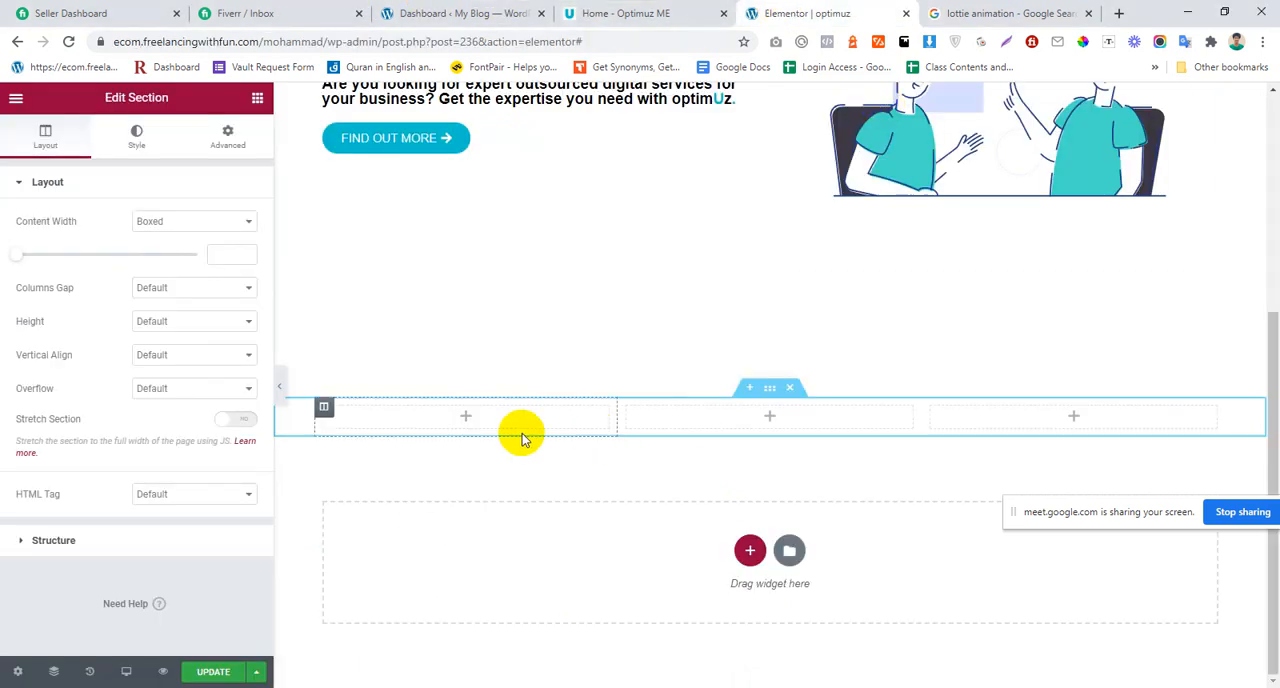
click(660, 13)
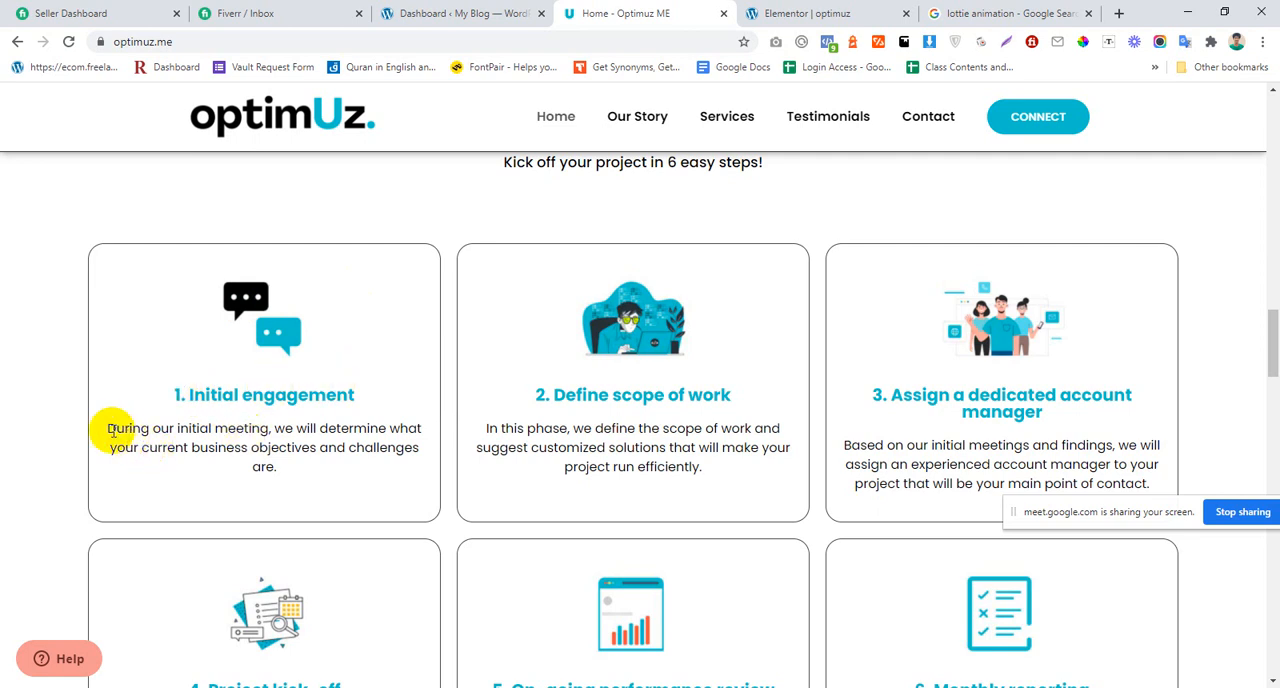
drag(108, 430, 301, 472)
click(301, 472)
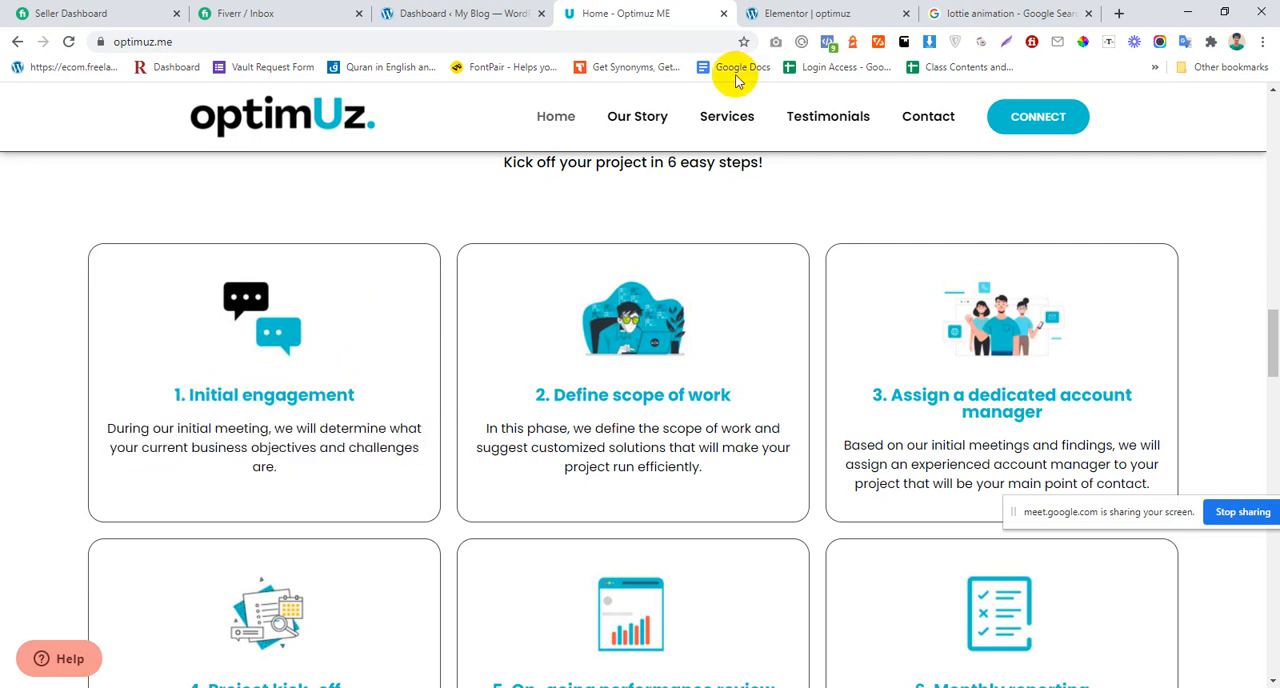
right_click(255, 305)
key(Escape)
drag(231, 286, 897, 185)
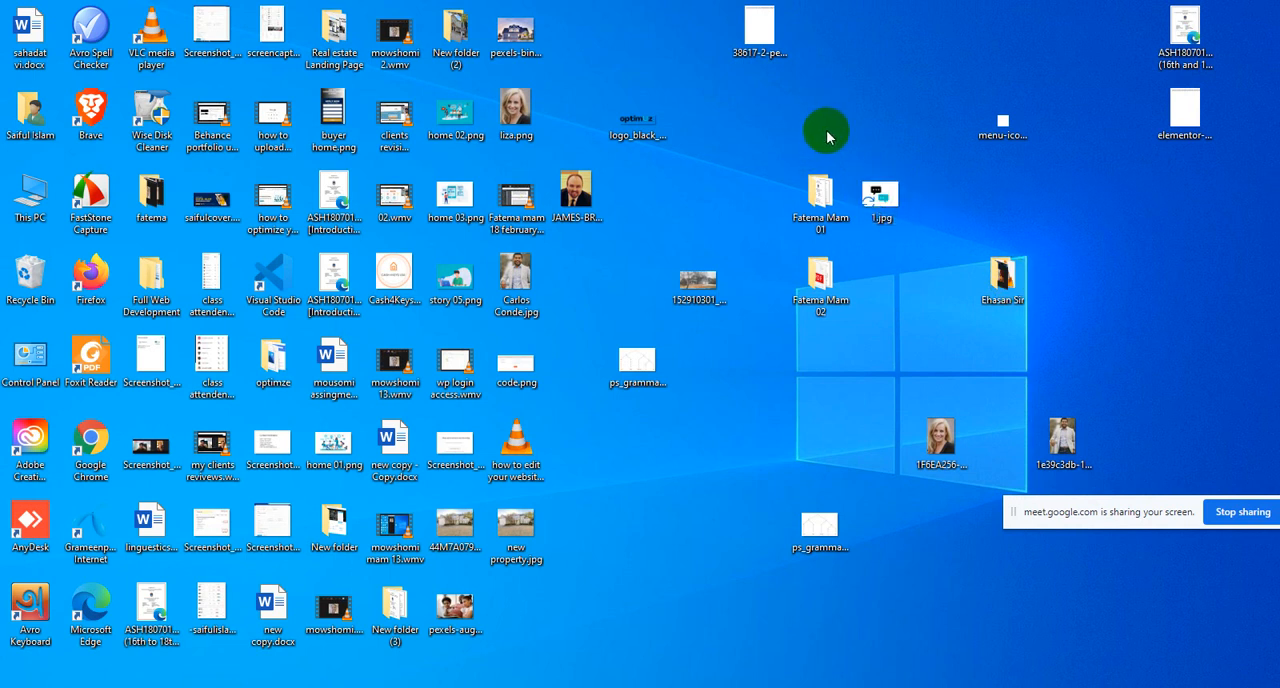
Step: Refresh the desktop, and check the "How it works" cards on the optimuz.me reference site
right_click(822, 114)
click(862, 160)
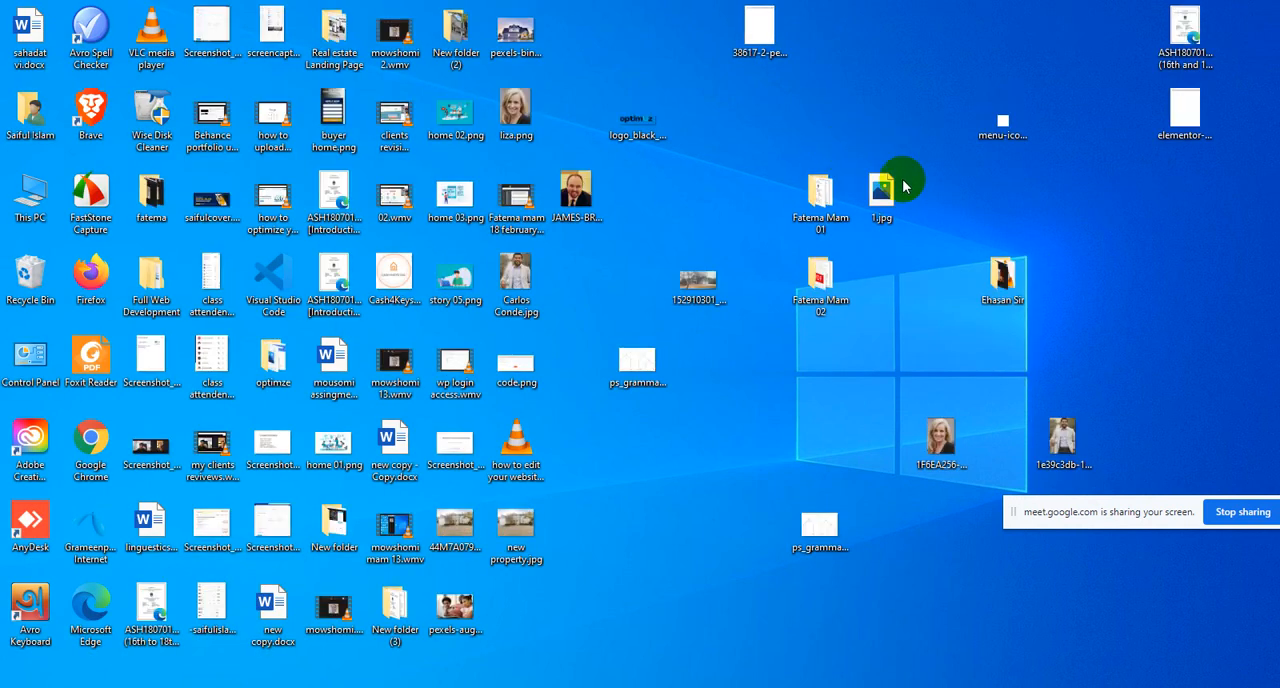
click(286, 614)
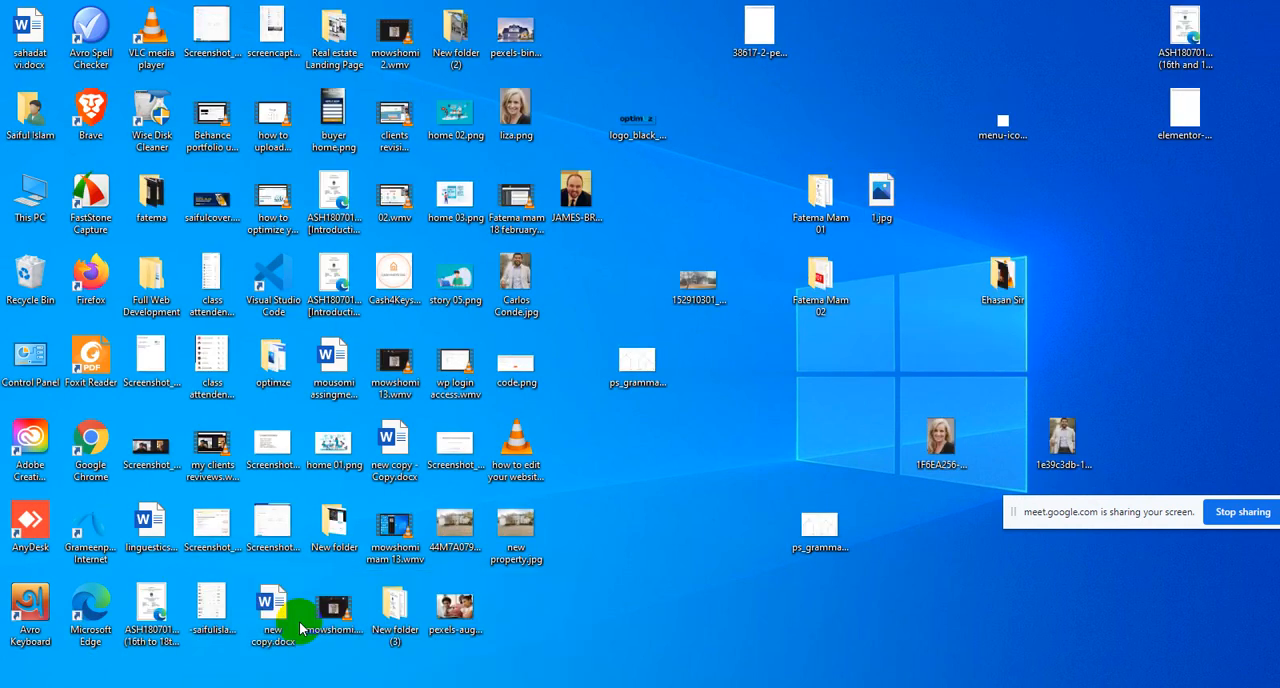
click(871, 12)
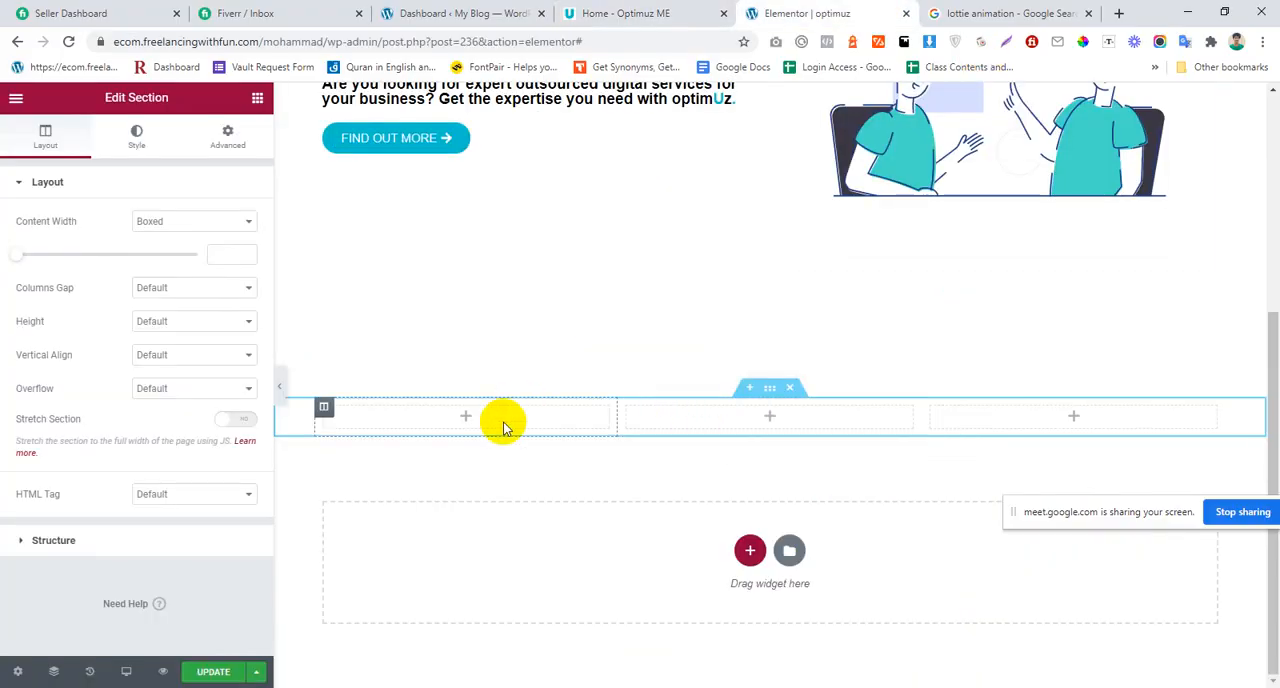
click(630, 13)
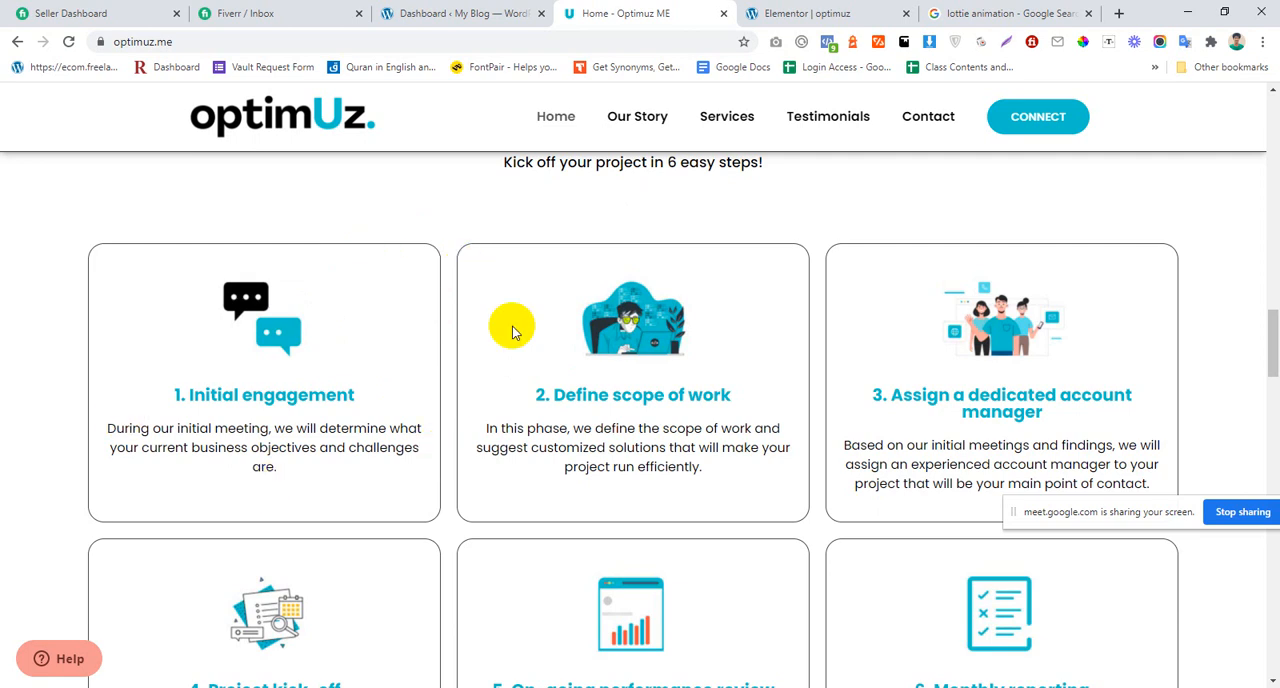
click(820, 12)
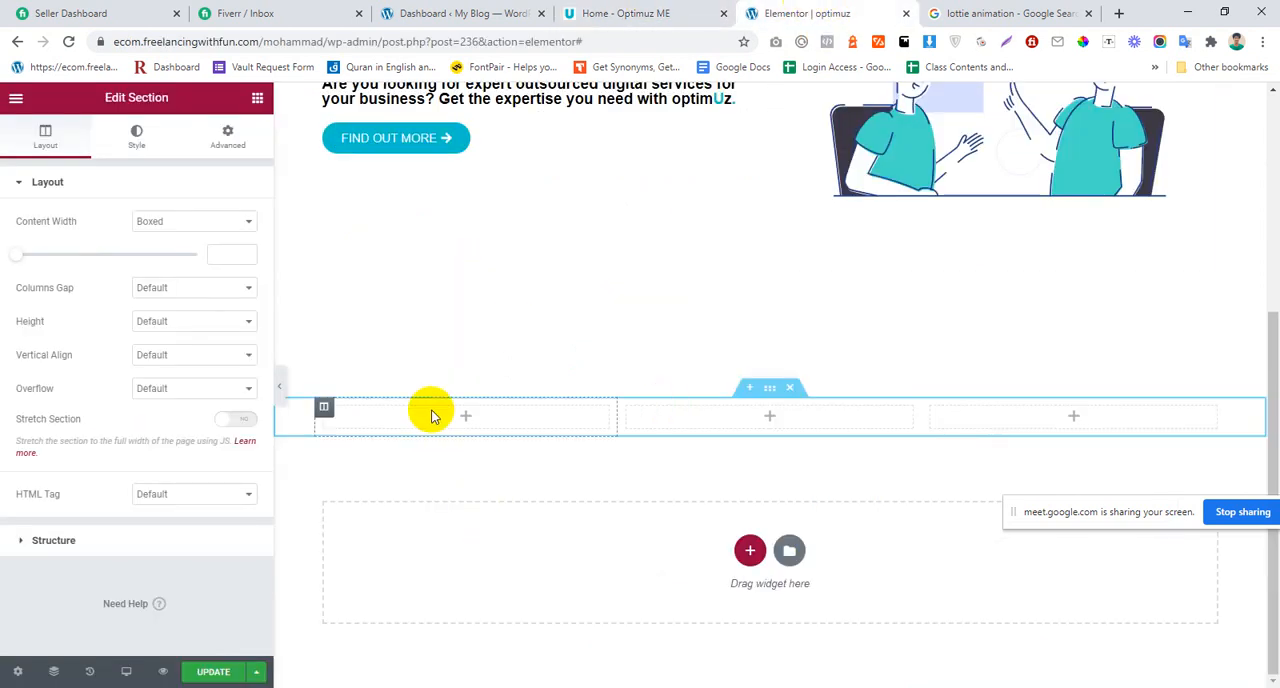
Step: Add a Heading widget to the first column of the new three-column section in Elementor
click(257, 98)
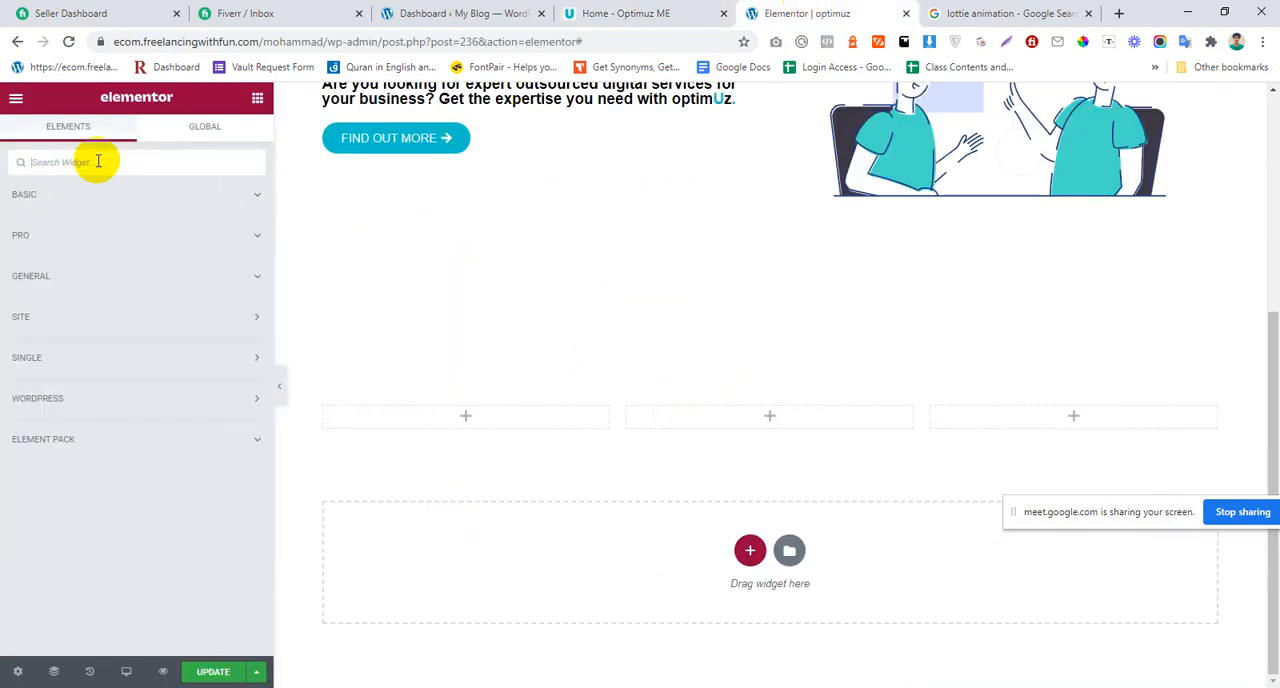
click(98, 161)
text(head)
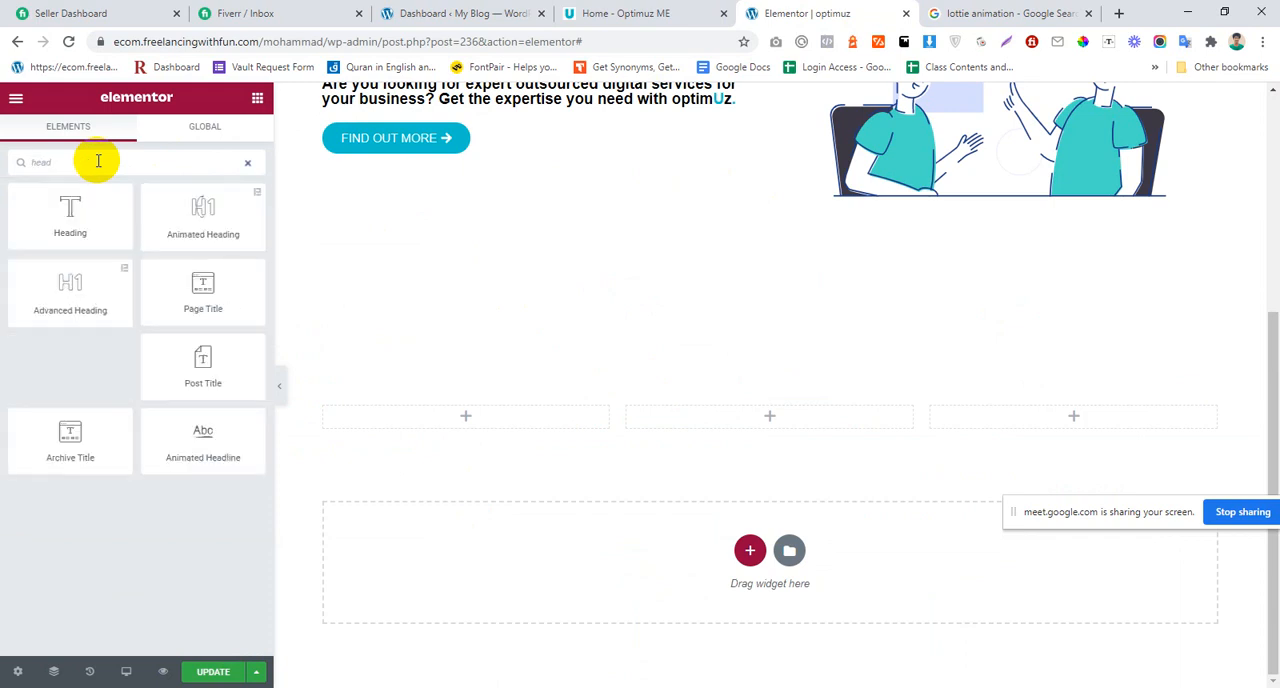
drag(77, 206, 472, 416)
Step: Add an Image Box widget above the heading in the first column and delete the Heading widget
click(258, 101)
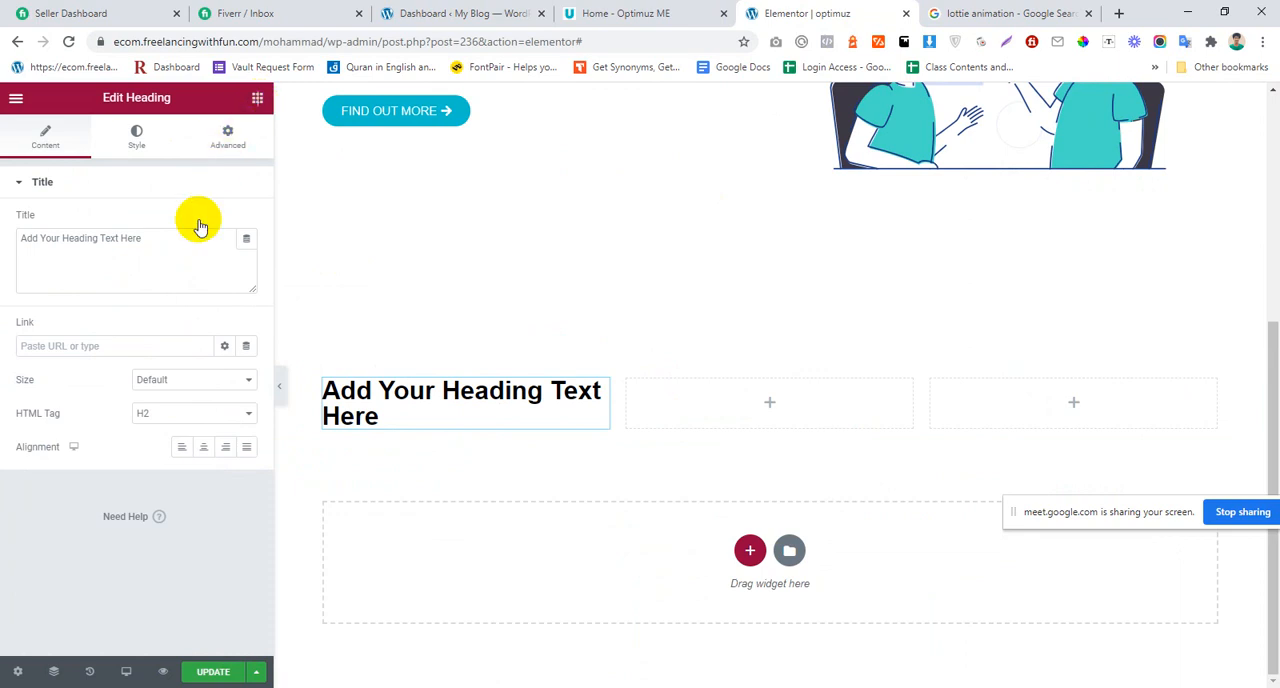
text(image)
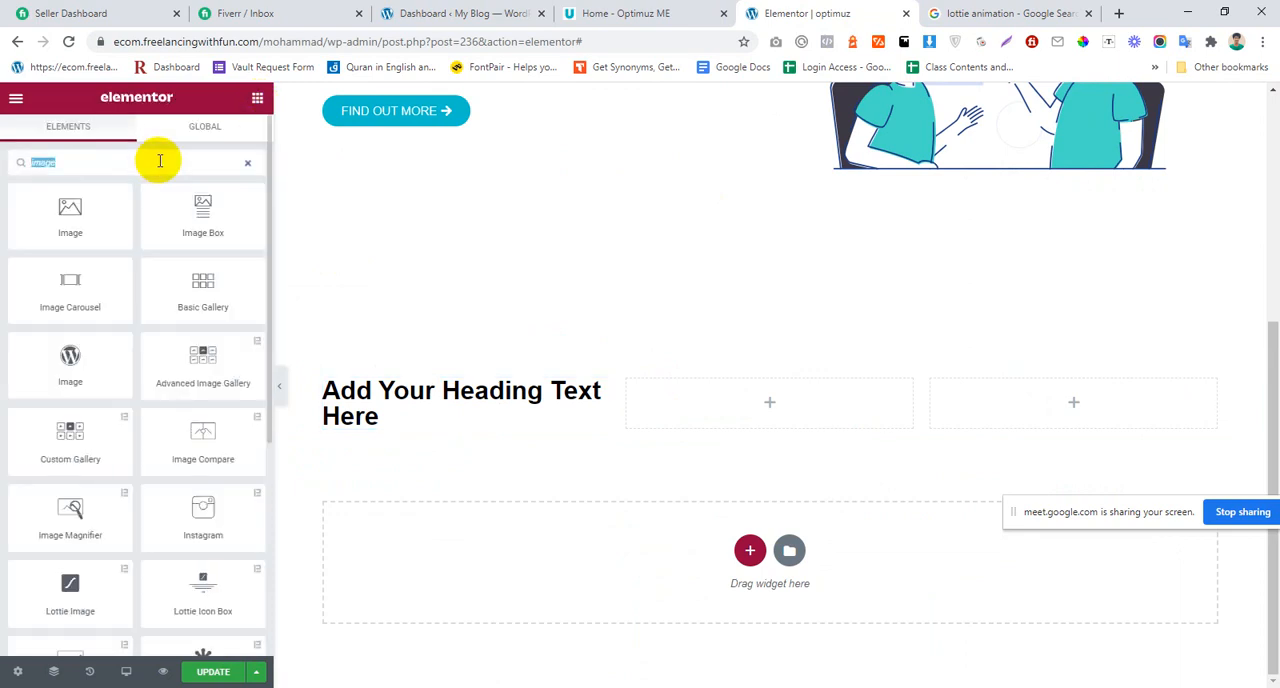
key(BackSpace)
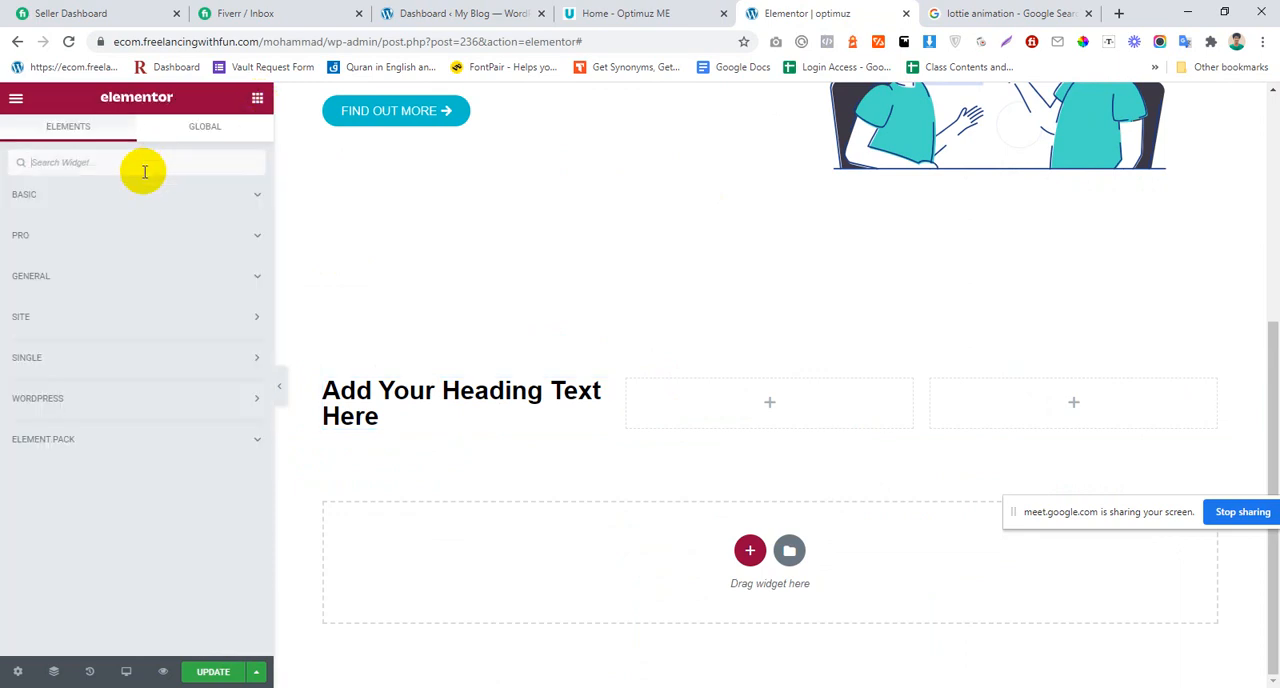
text(image)
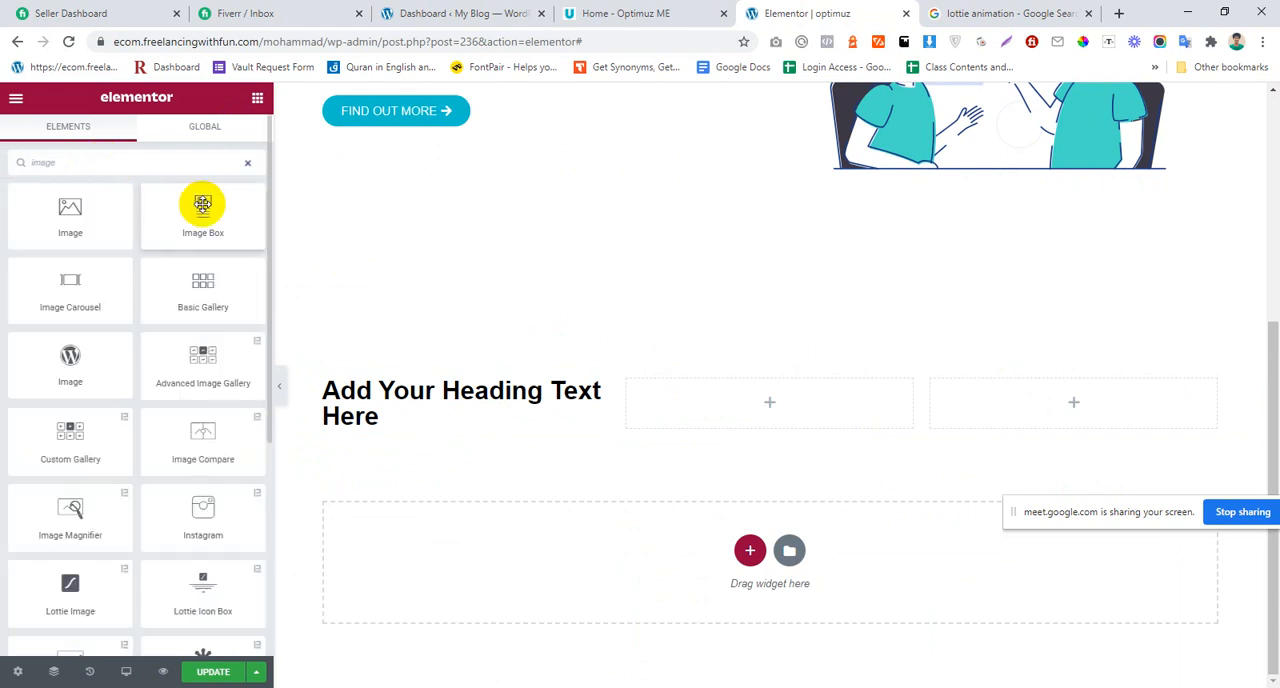
drag(197, 200, 451, 380)
right_click(490, 570)
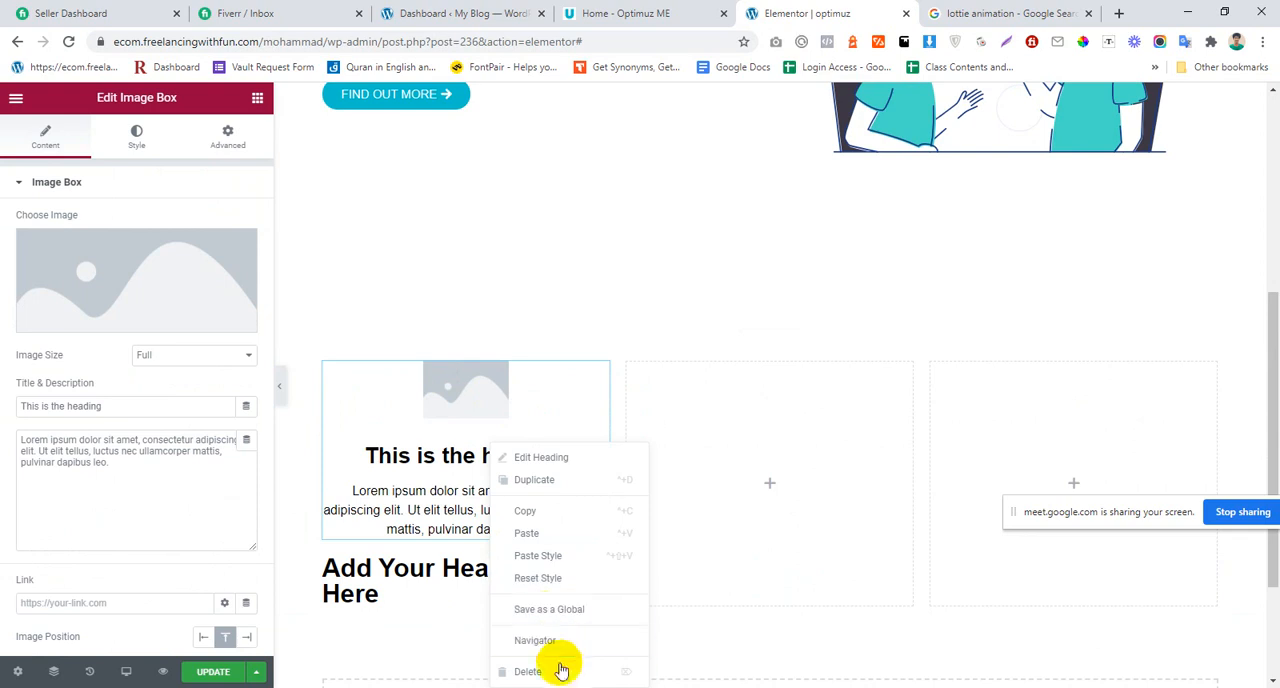
click(530, 671)
Step: Set the first column's Image Box picture to icon-wallet.png from the media library
click(205, 320)
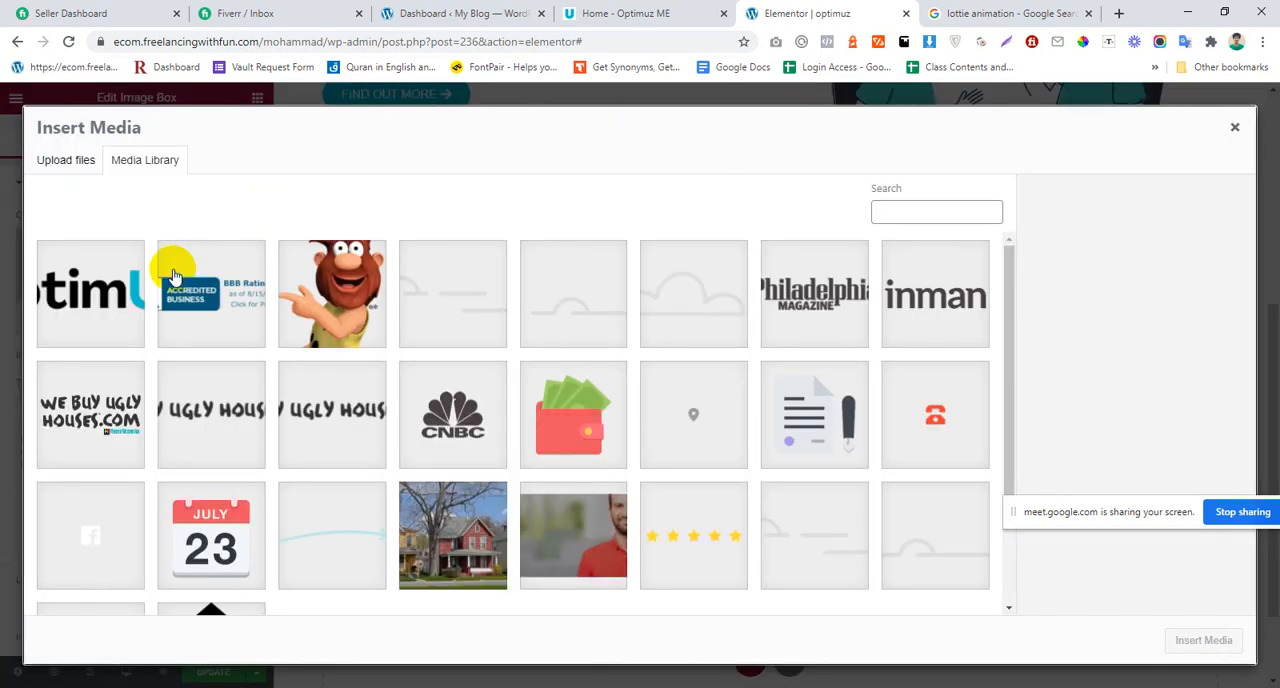
scroll(494, 343, down, 2)
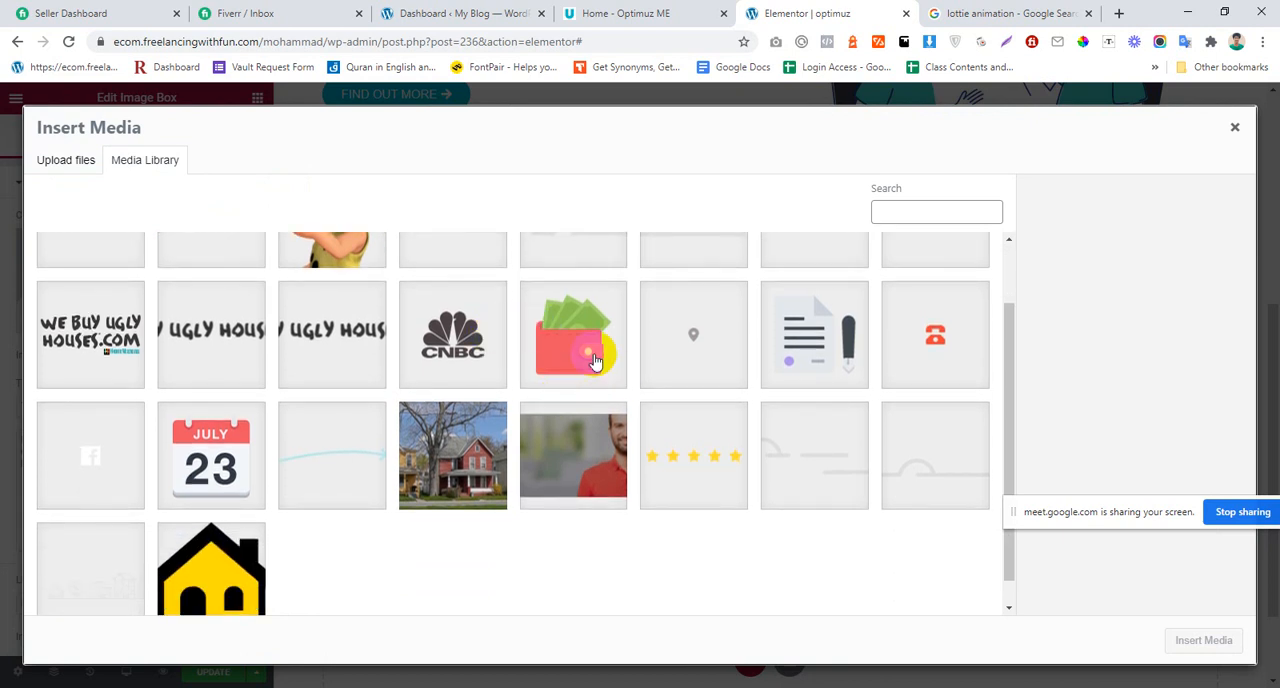
click(594, 360)
click(825, 345)
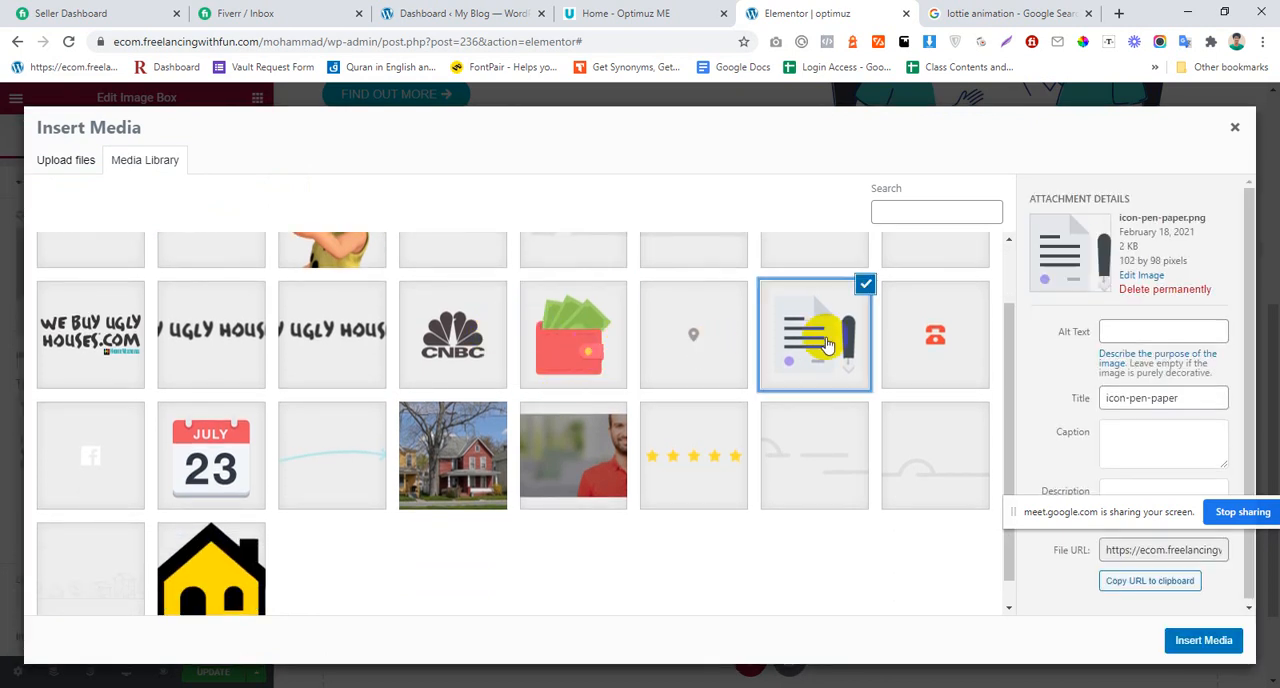
click(613, 360)
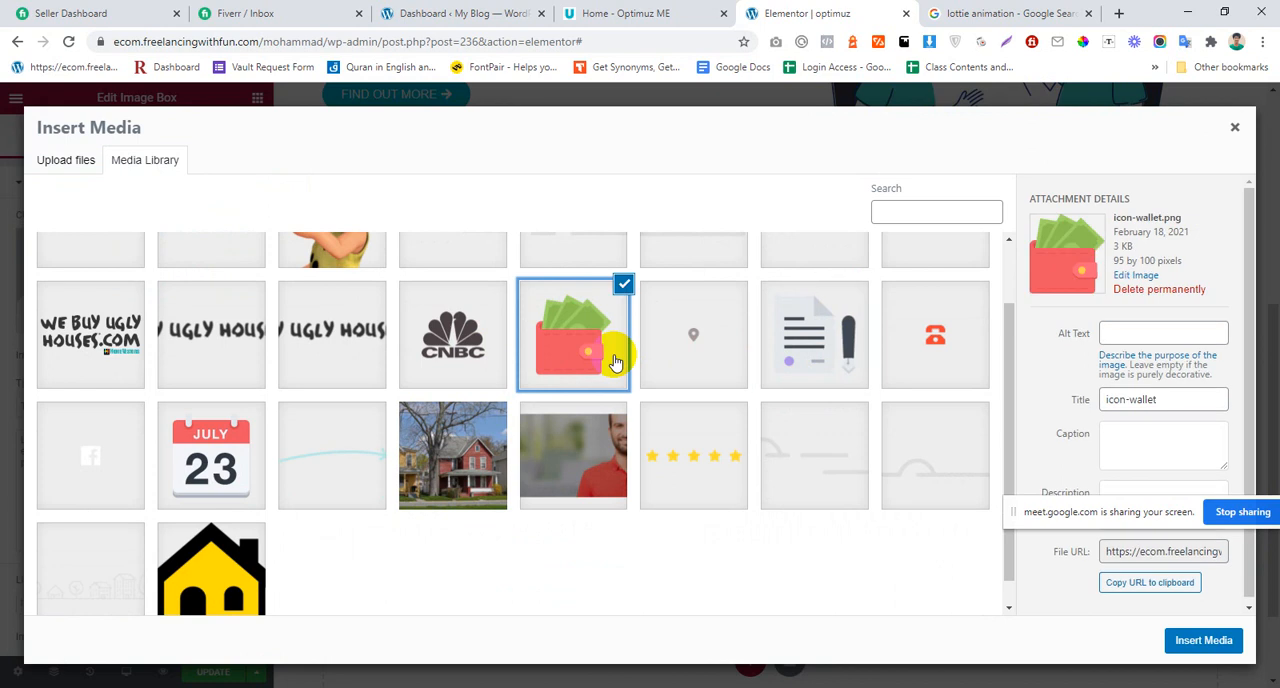
click(900, 318)
click(586, 366)
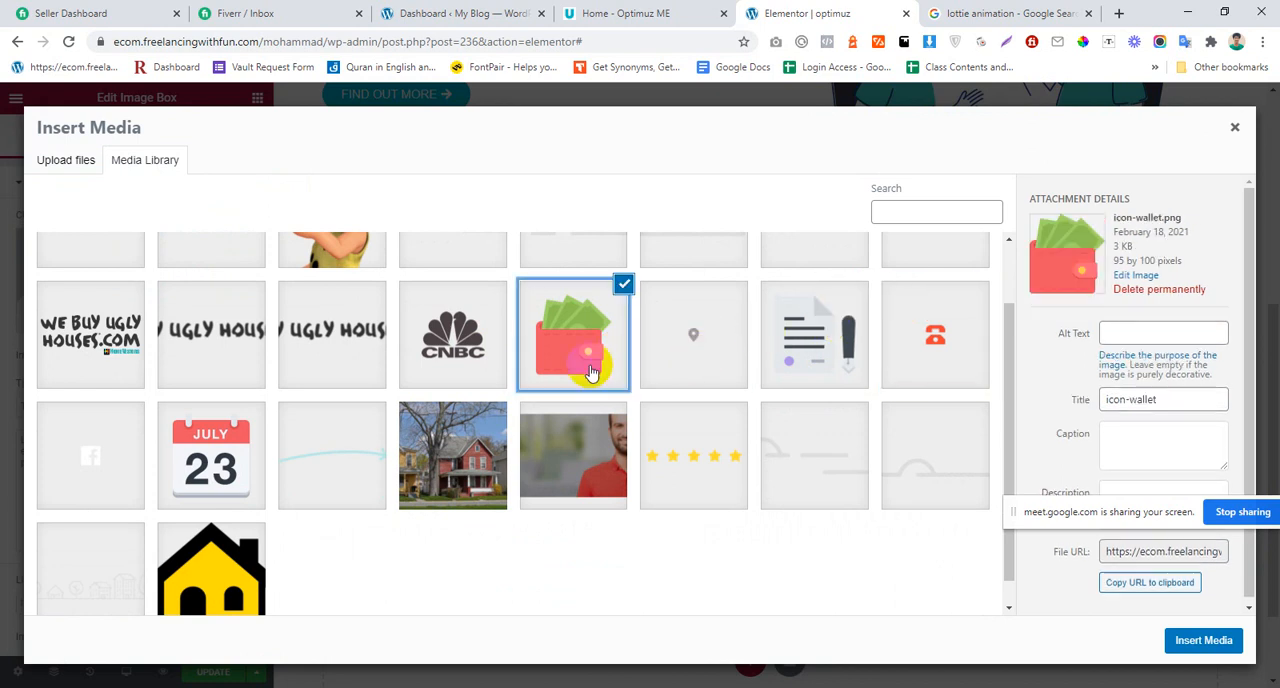
click(1203, 641)
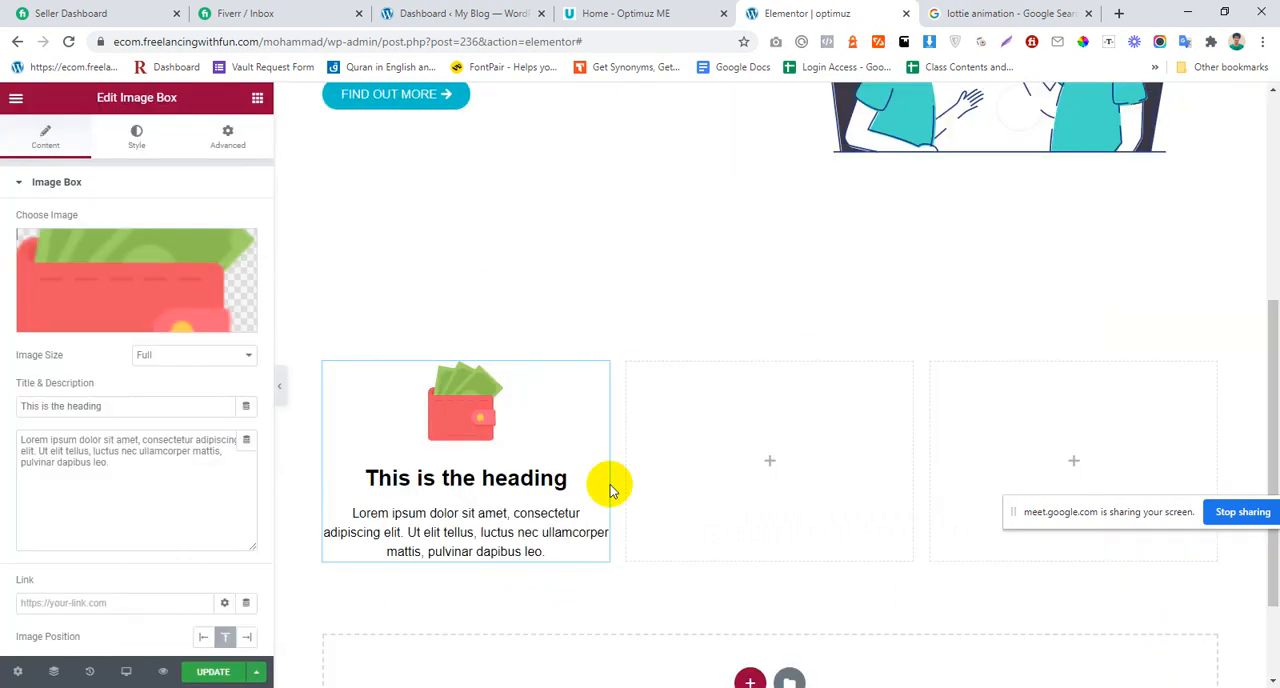
Step: Duplicate the wallet Image Box into the second column and change the copy's picture to icon-pen-paper.png
right_click(500, 465)
click(545, 481)
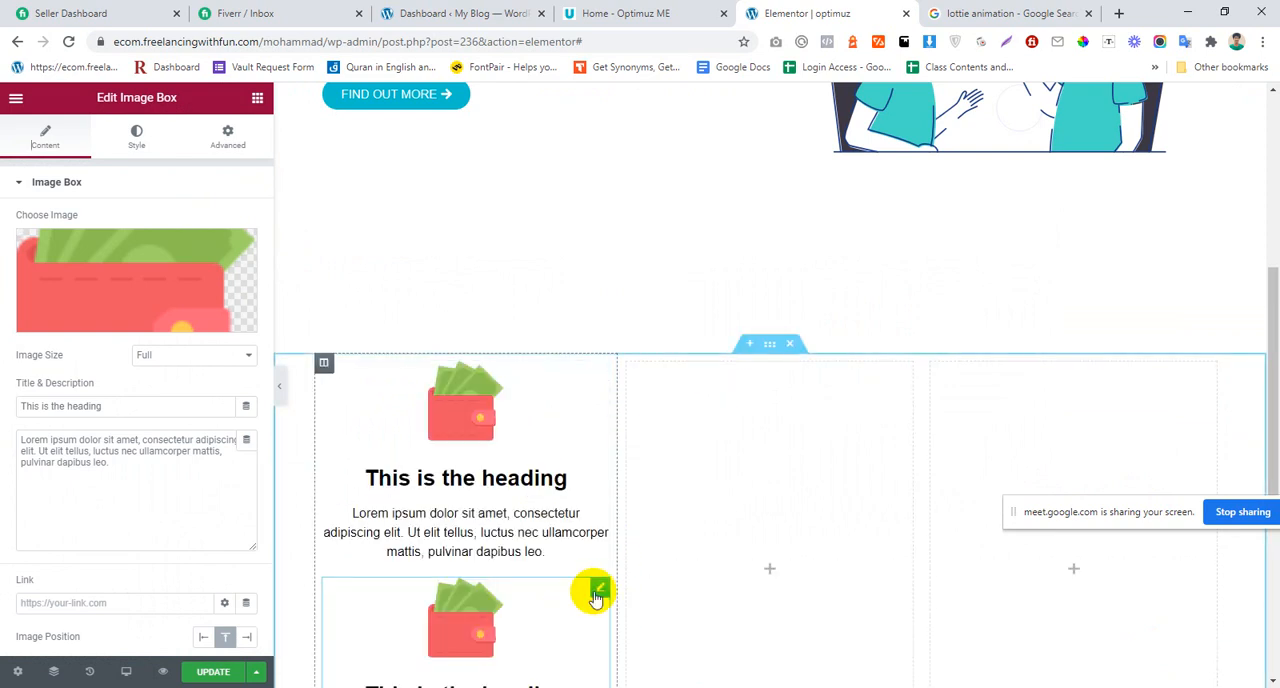
drag(595, 594, 709, 448)
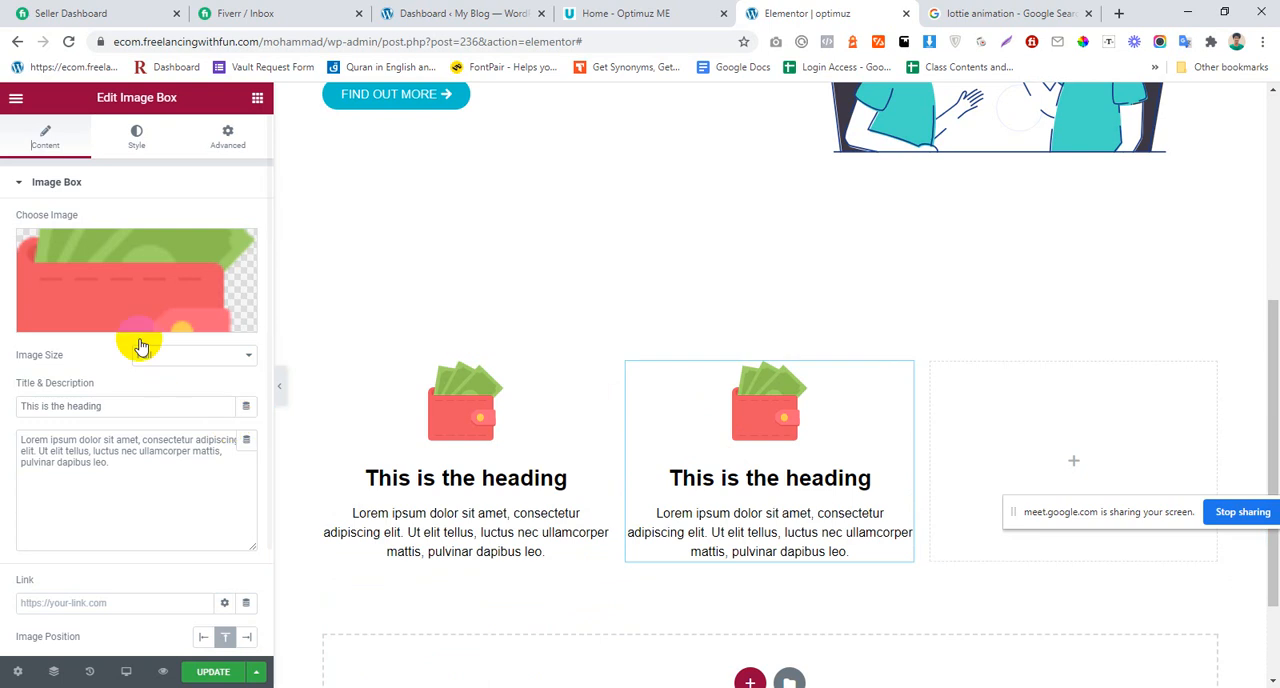
click(245, 290)
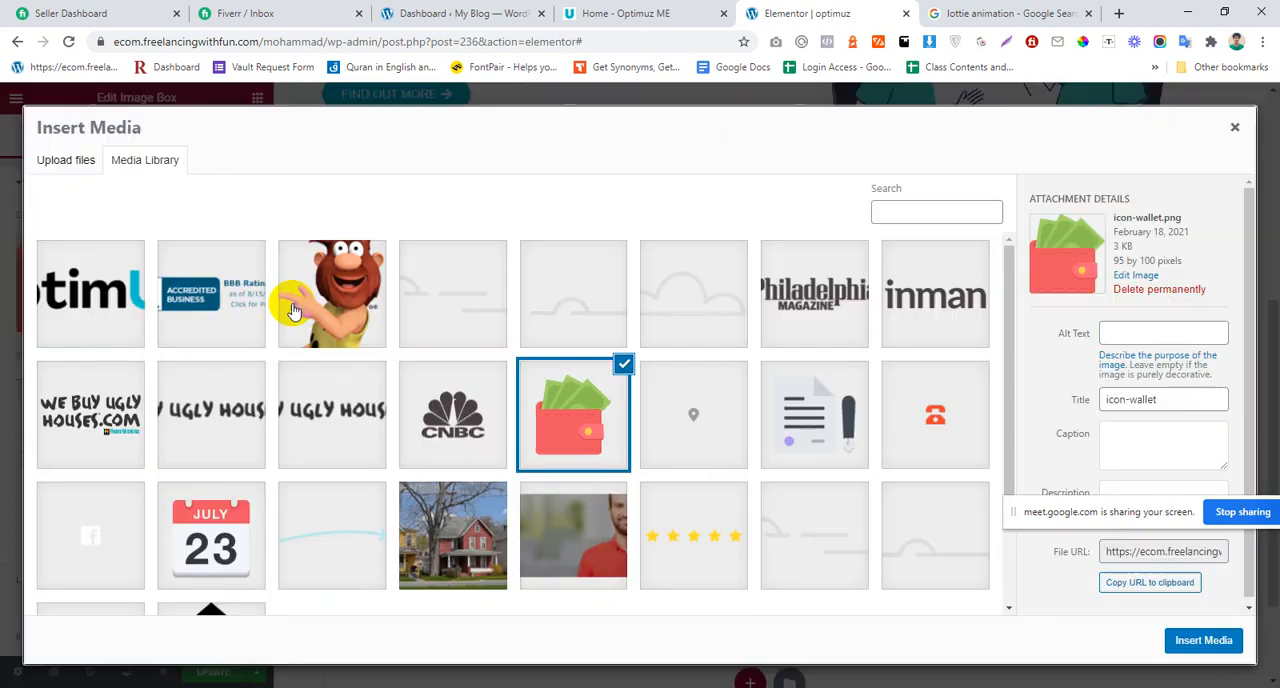
click(826, 443)
click(1178, 641)
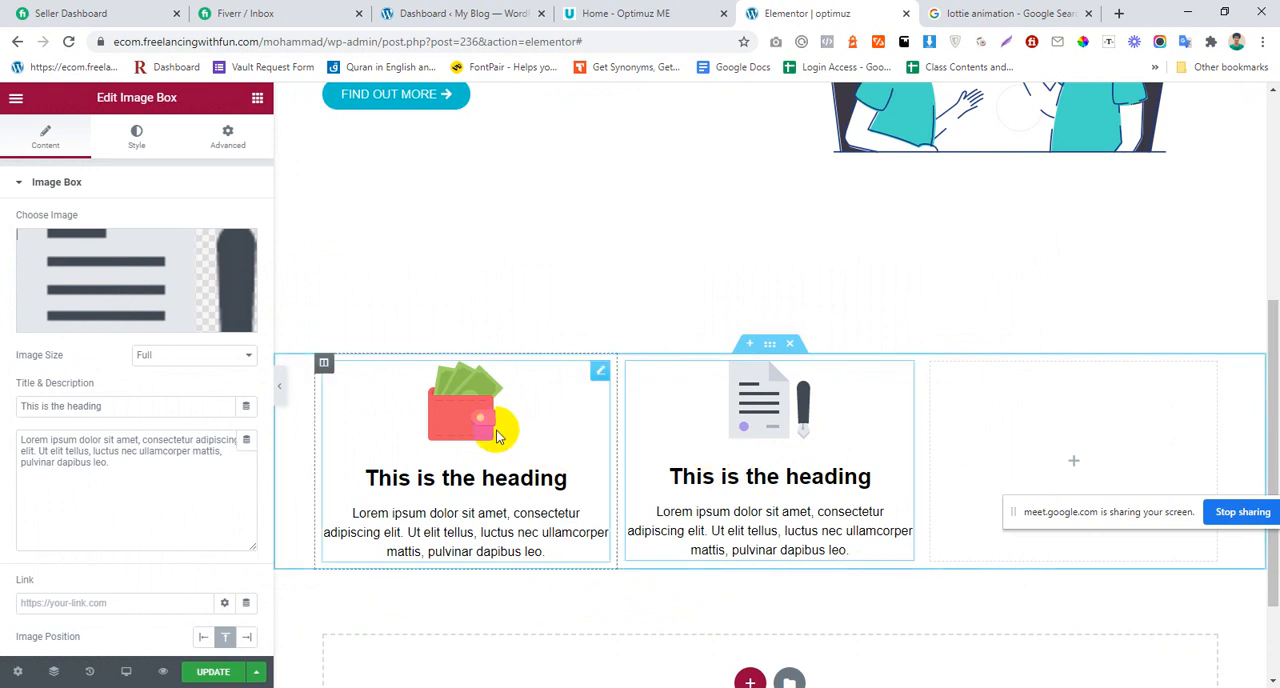
Step: Duplicate the second column's Image Box and move the copy into the empty third column
click(703, 405)
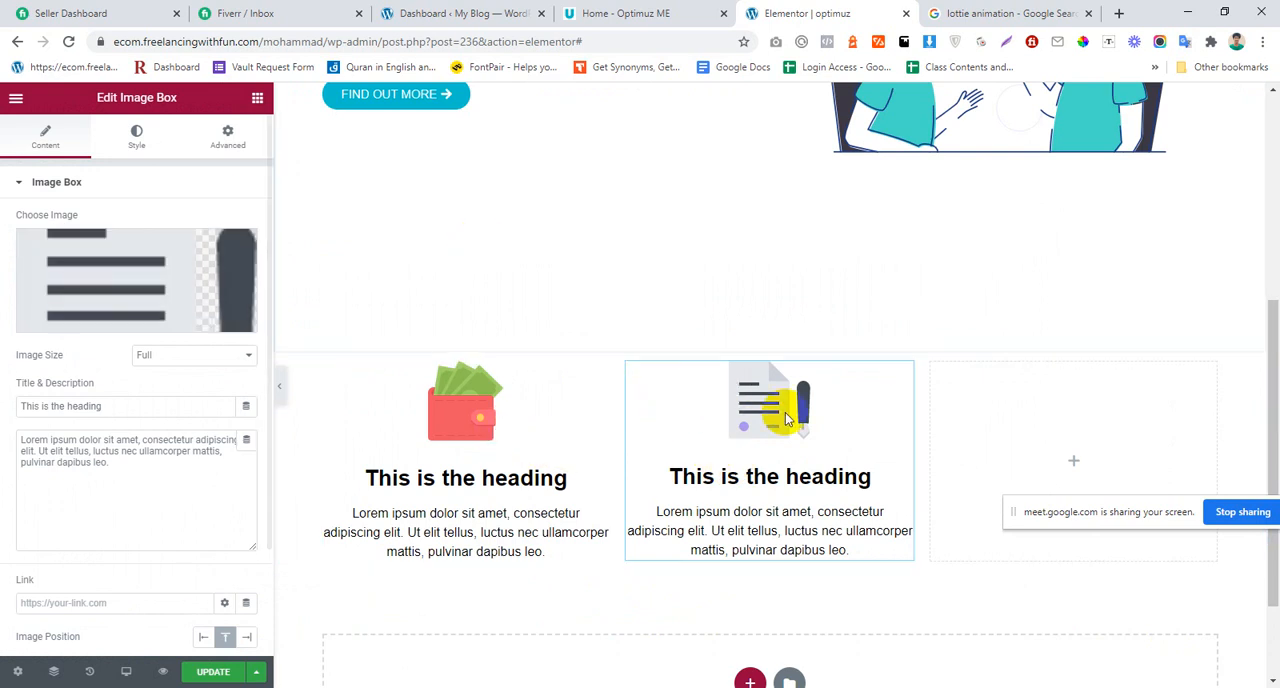
right_click(775, 451)
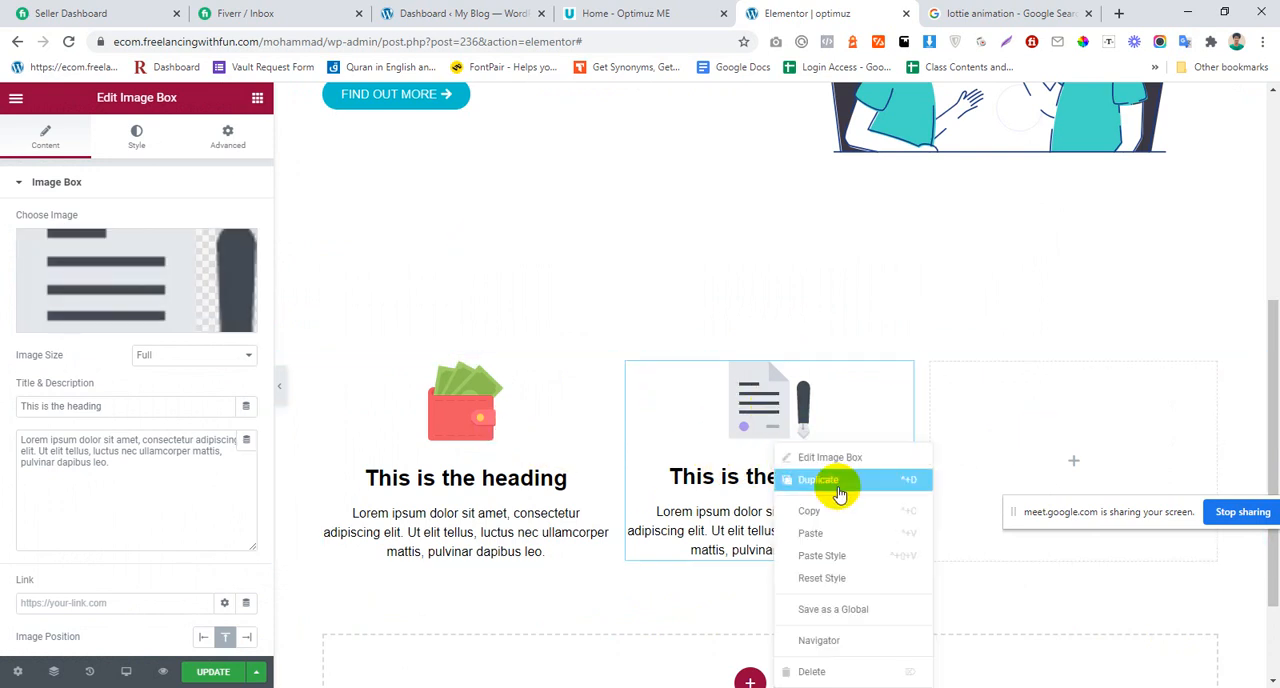
click(834, 480)
drag(886, 600, 1020, 457)
Step: Change the third column's Image Box picture to the cartoon caveman image from the media library
click(140, 300)
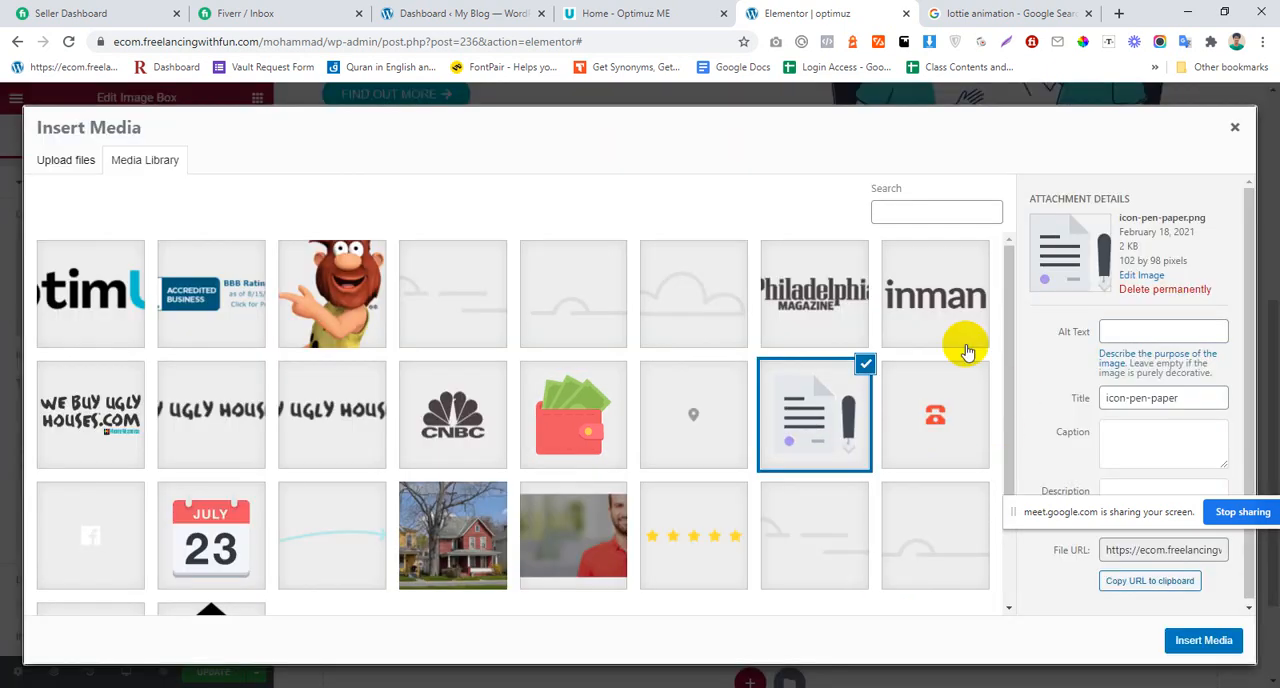
scroll(497, 457, down, 1)
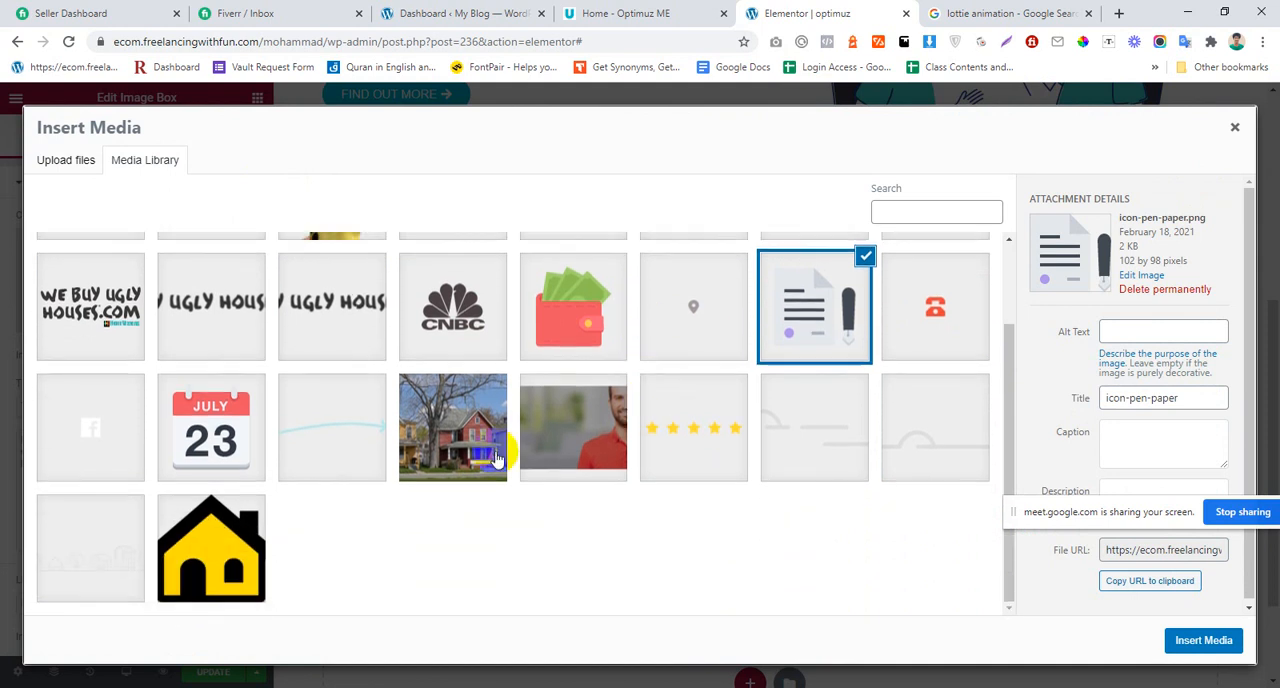
click(211, 443)
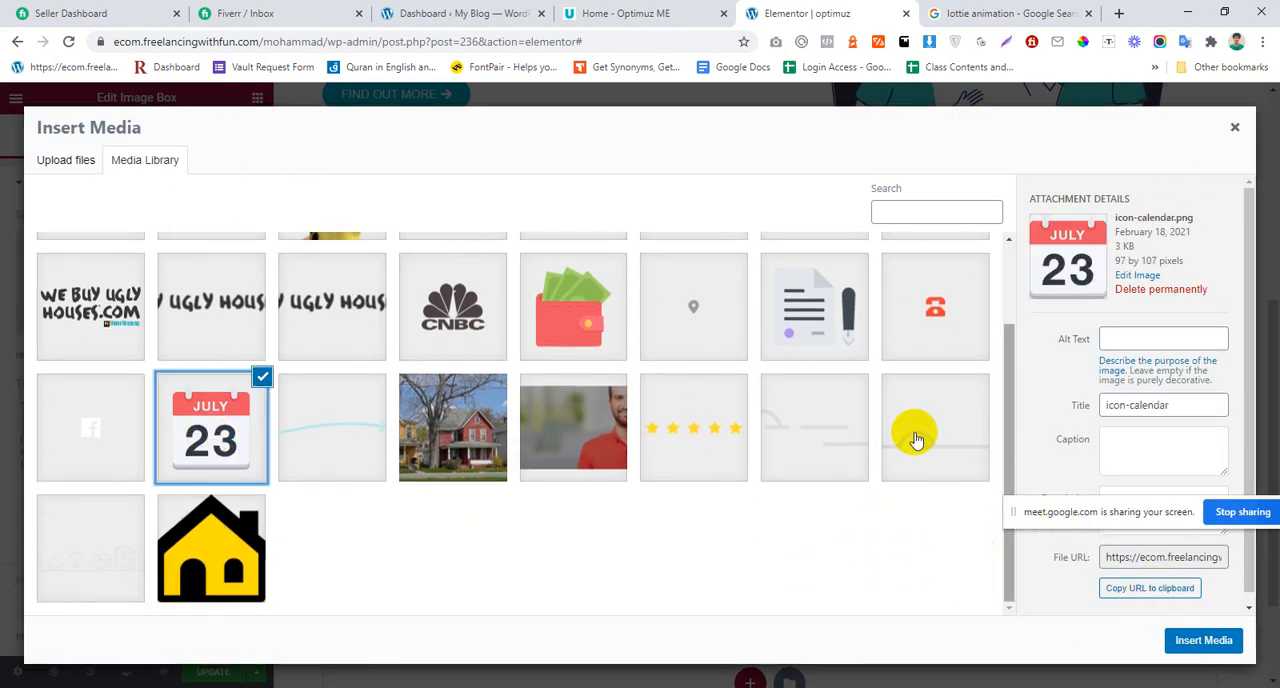
click(428, 328)
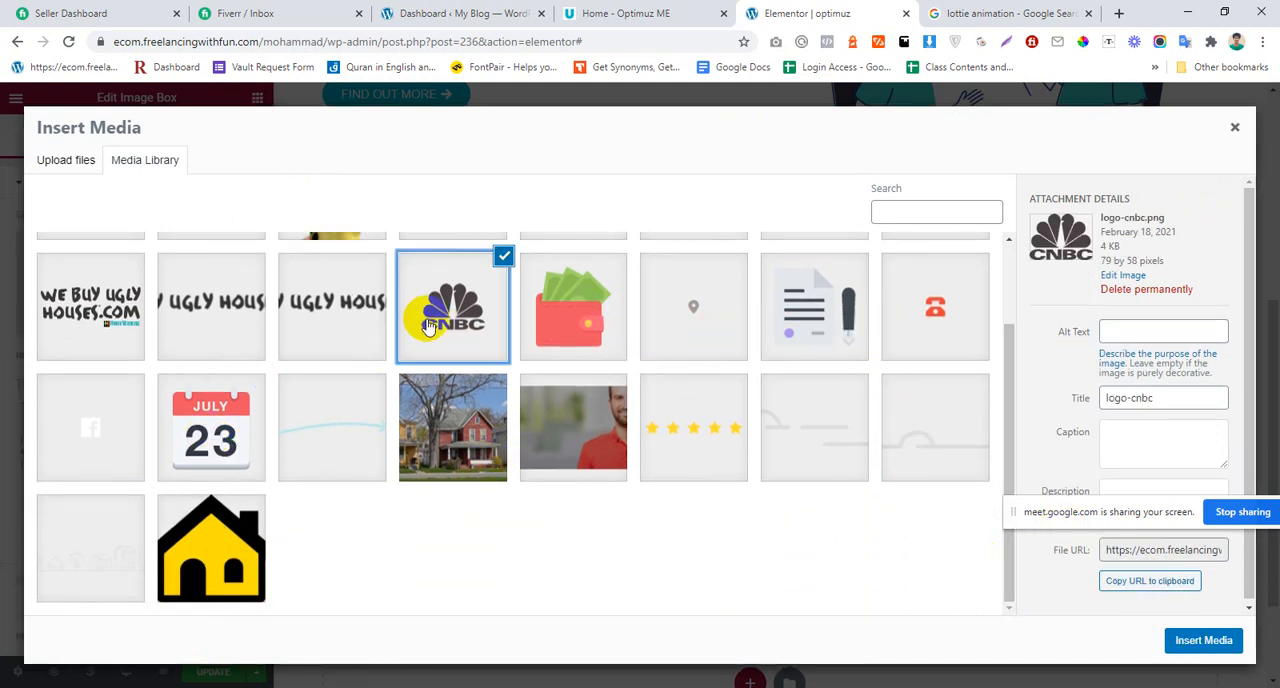
scroll(343, 386, up, 1)
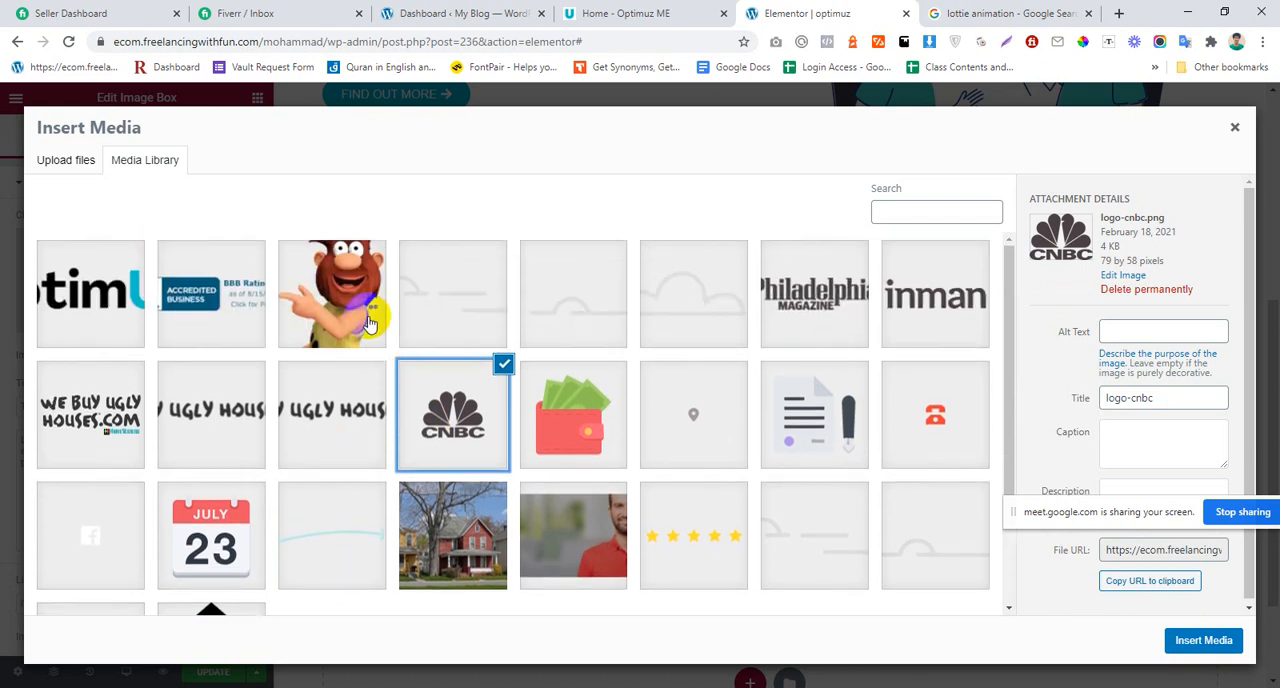
click(355, 315)
click(1204, 641)
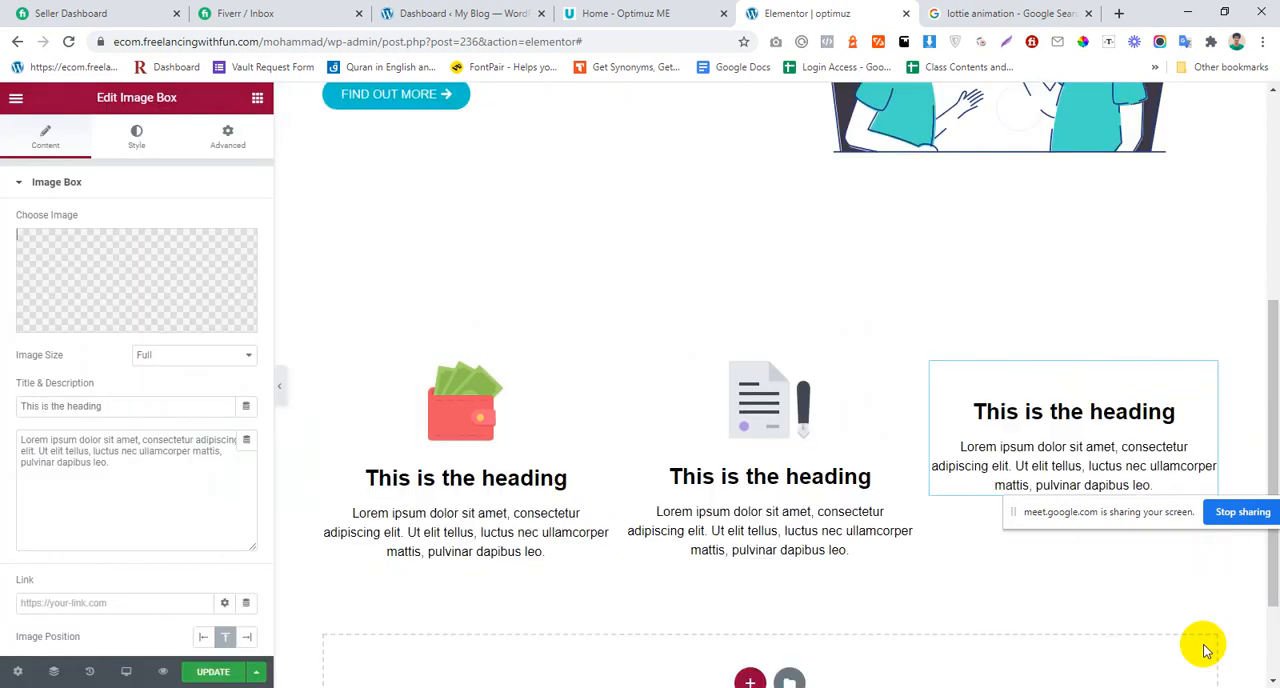
Step: Save the page with the three Image Box cards
scroll(980, 430, down, 2)
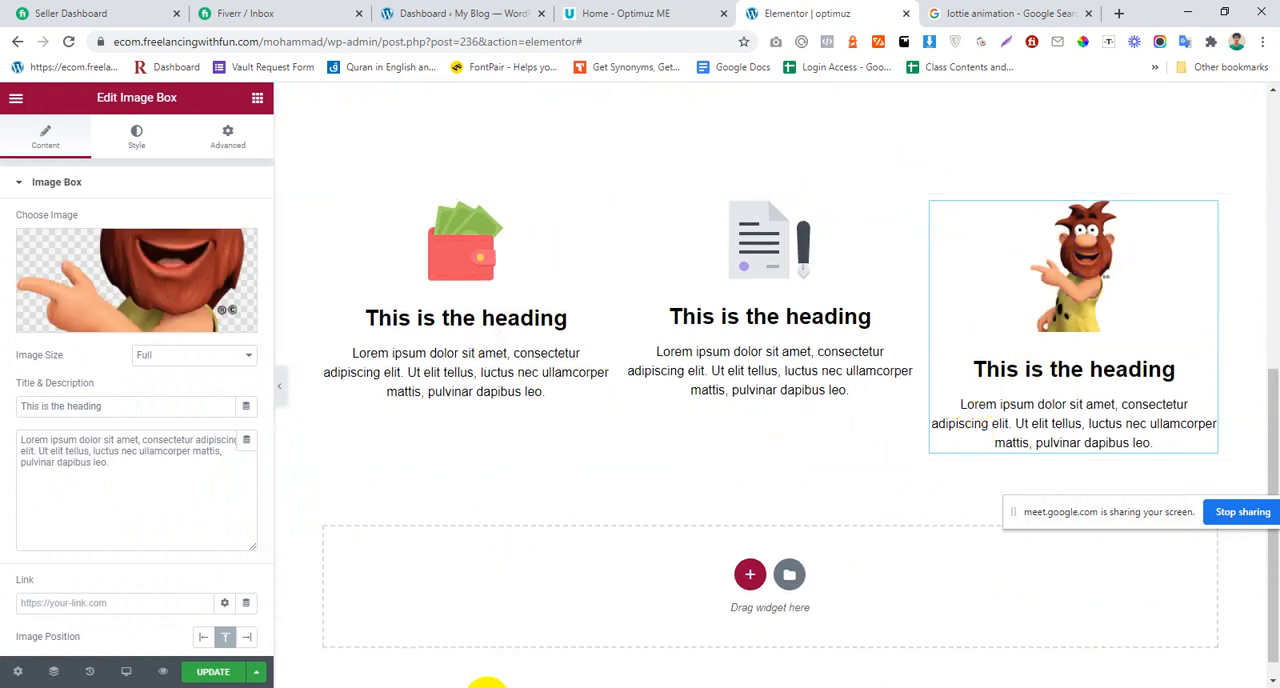
click(448, 687)
click(448, 687)
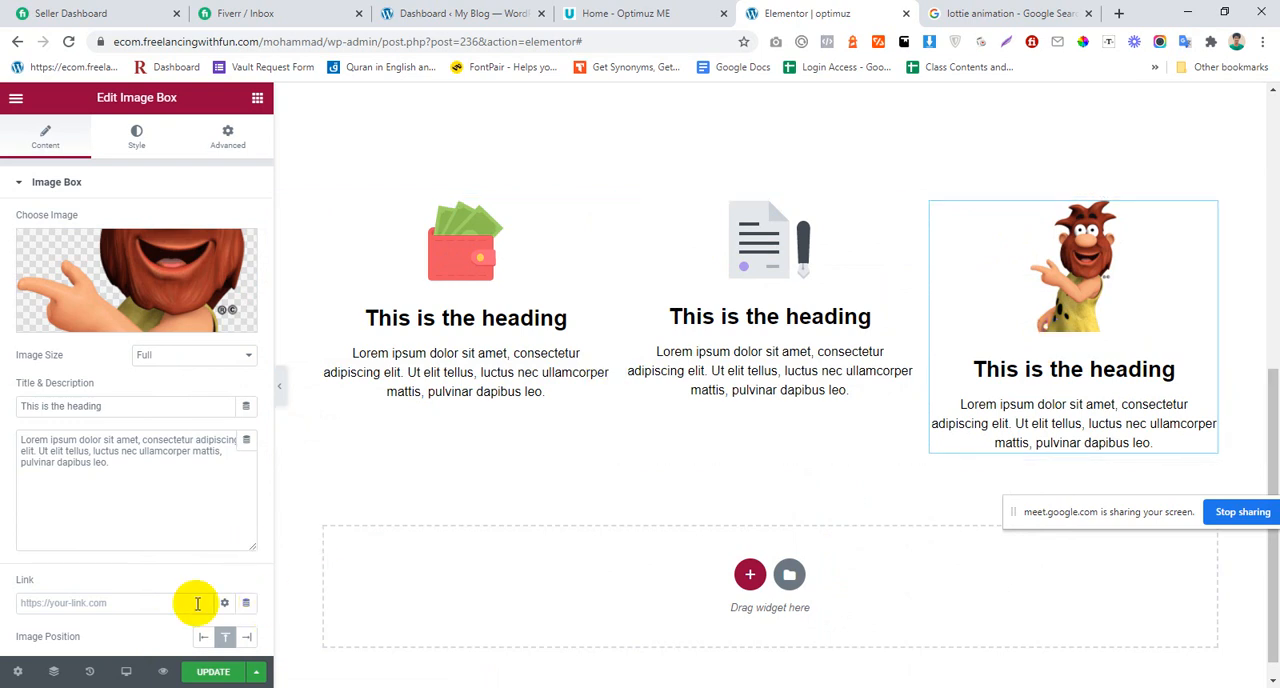
click(213, 672)
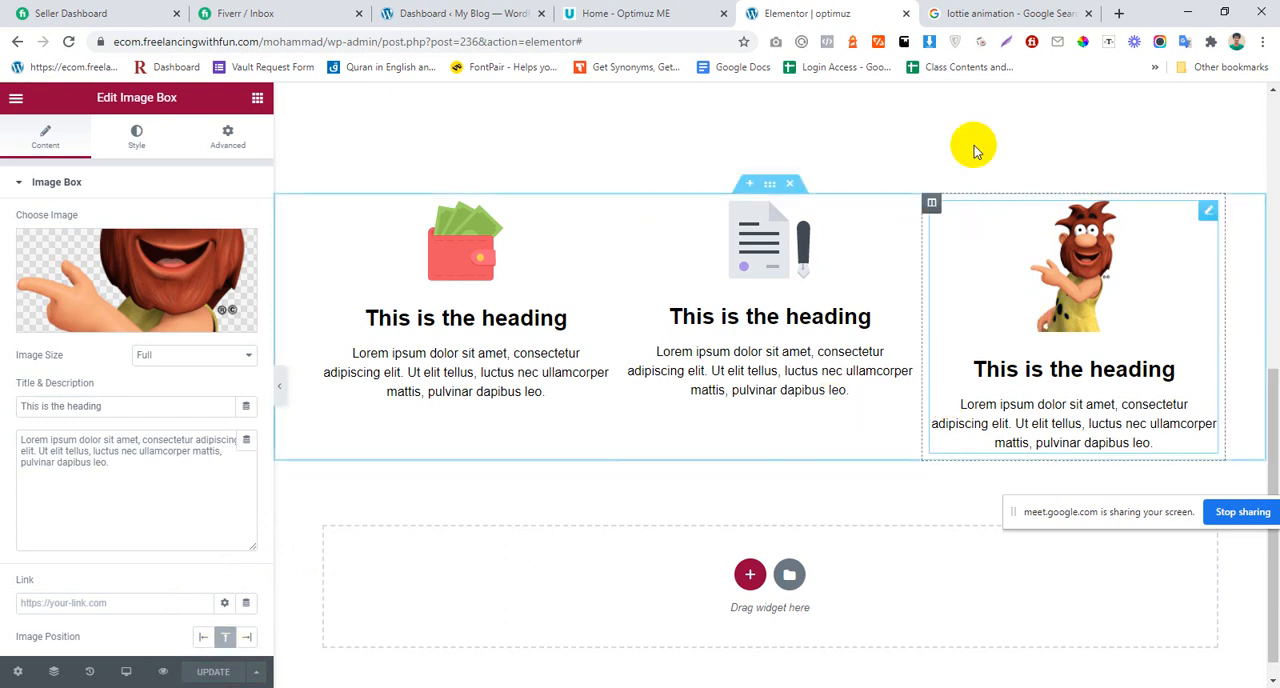
Step: Switch to the desktop and open 1.jpg with Fireworks 8
click(1186, 10)
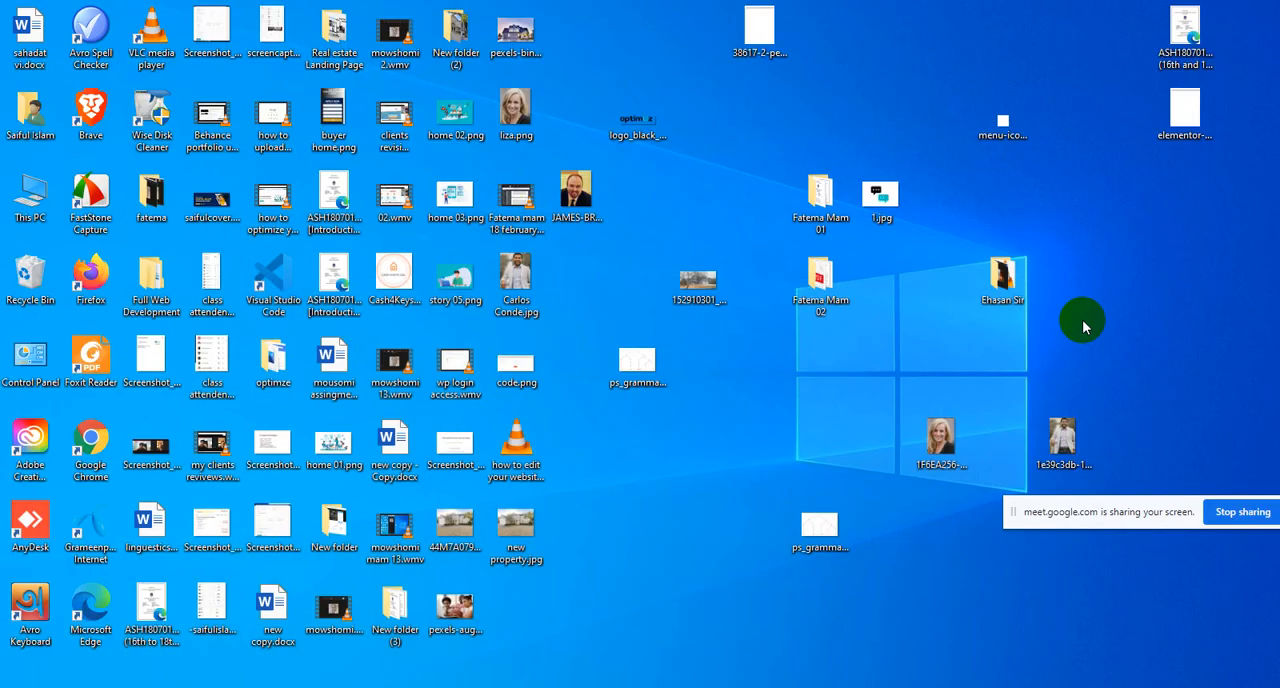
right_click(872, 194)
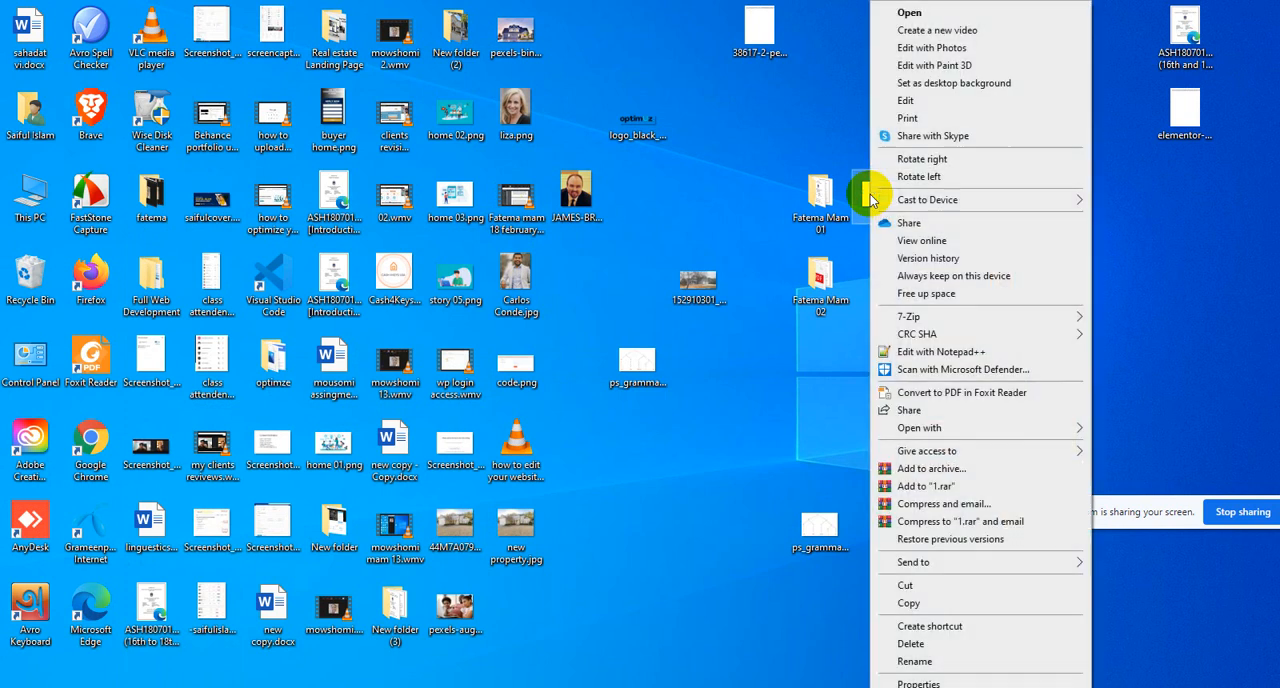
mouse_move(1001, 438)
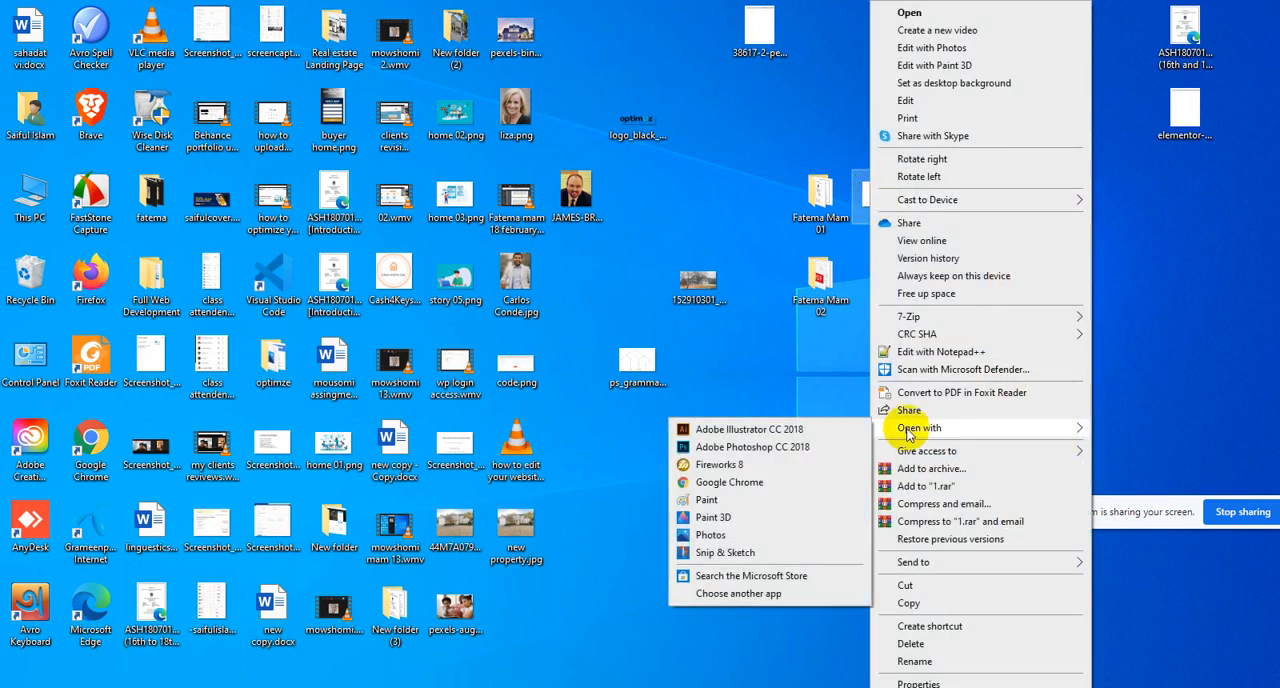
click(729, 470)
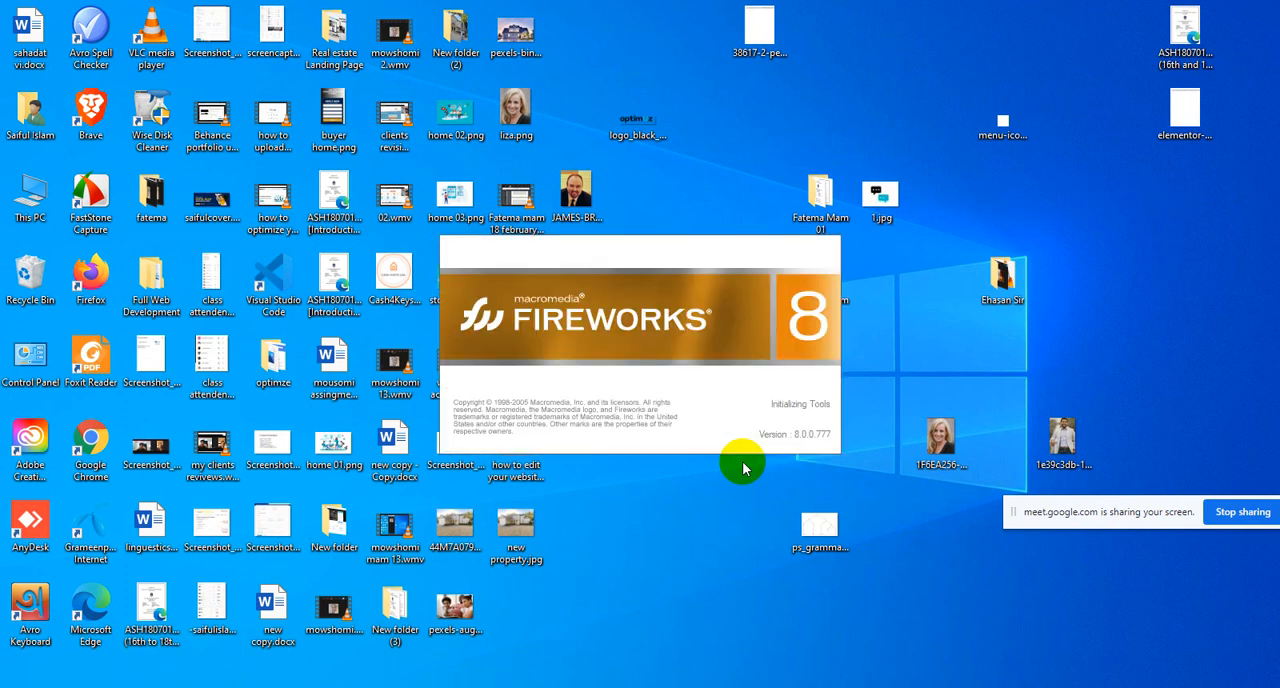
Step: Check the pixel dimensions of 1.jpg in its file properties
right_click(897, 206)
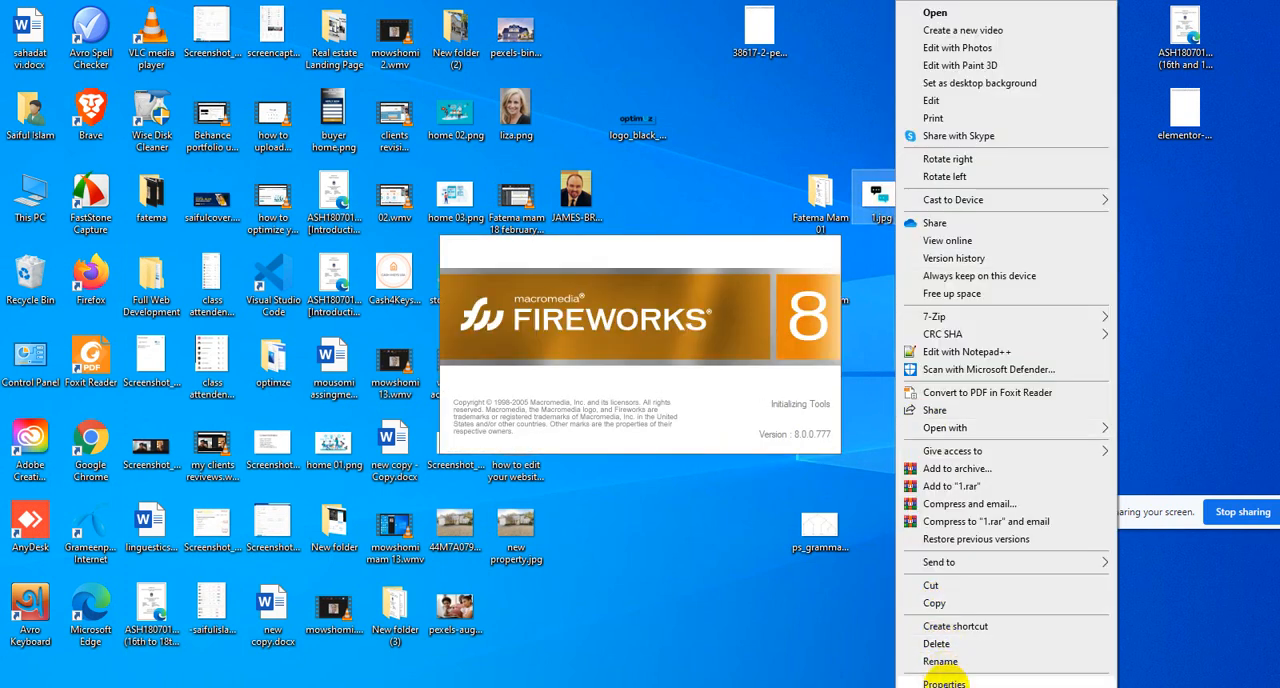
click(944, 682)
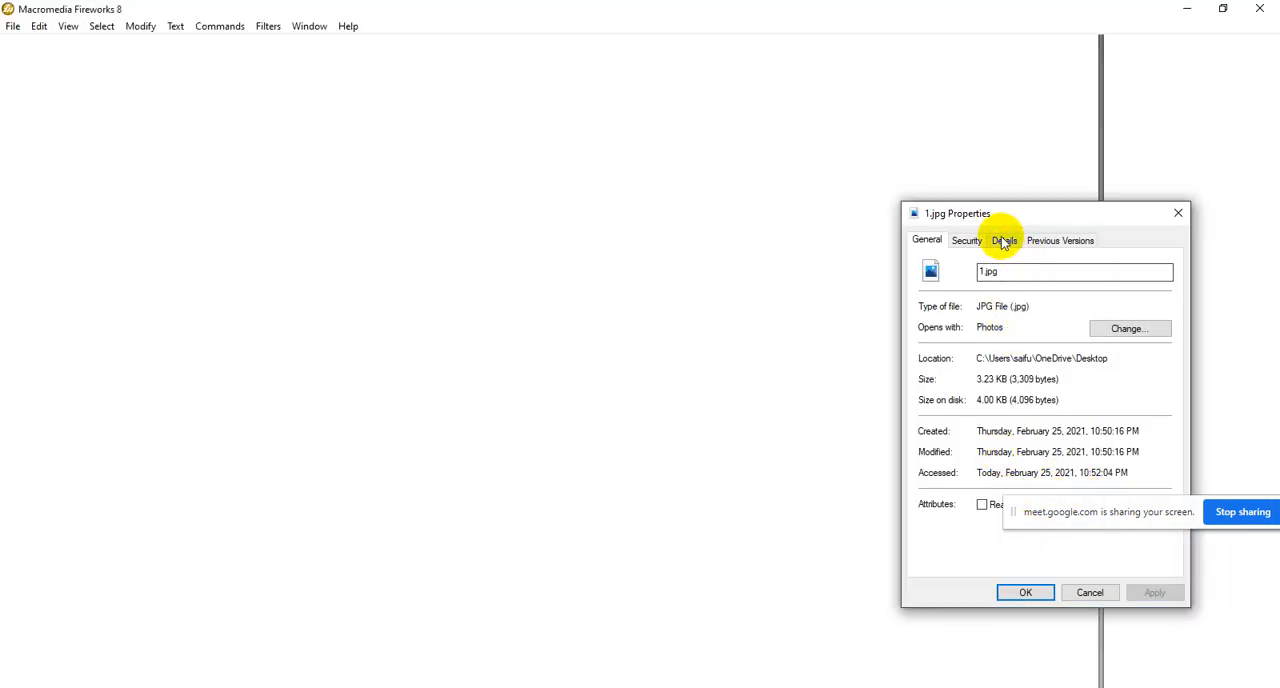
click(1002, 238)
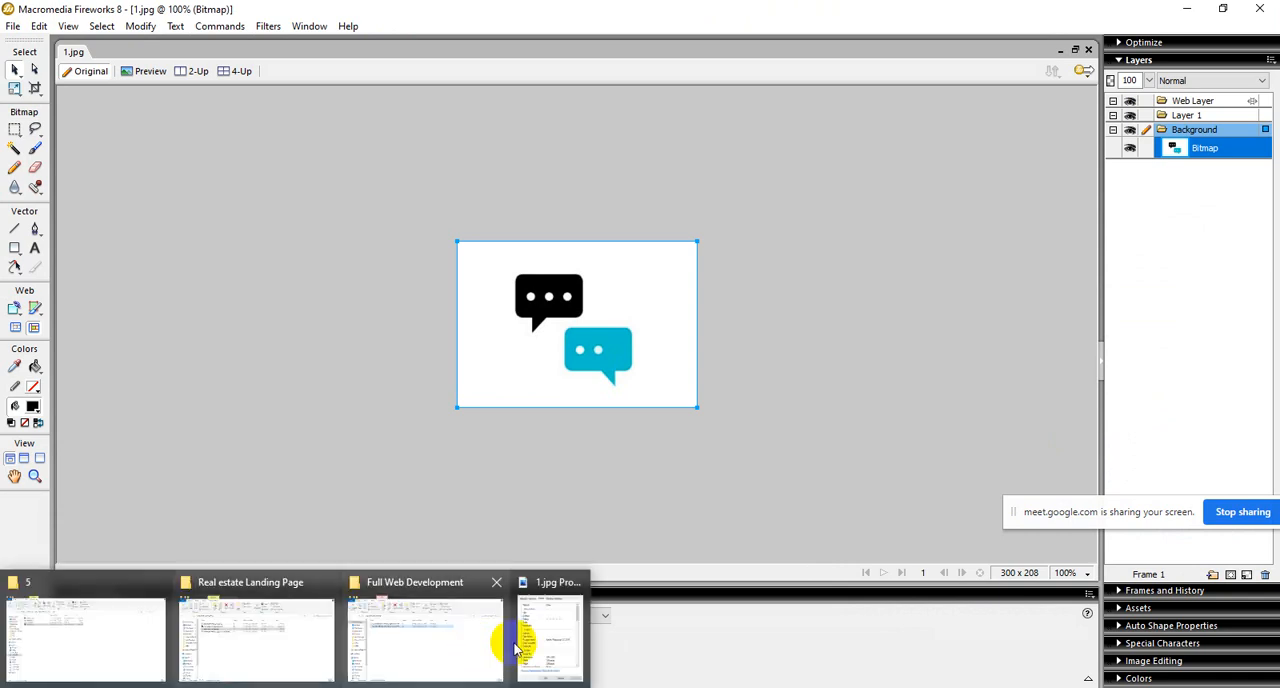
click(545, 638)
scroll(1061, 414, down, 1)
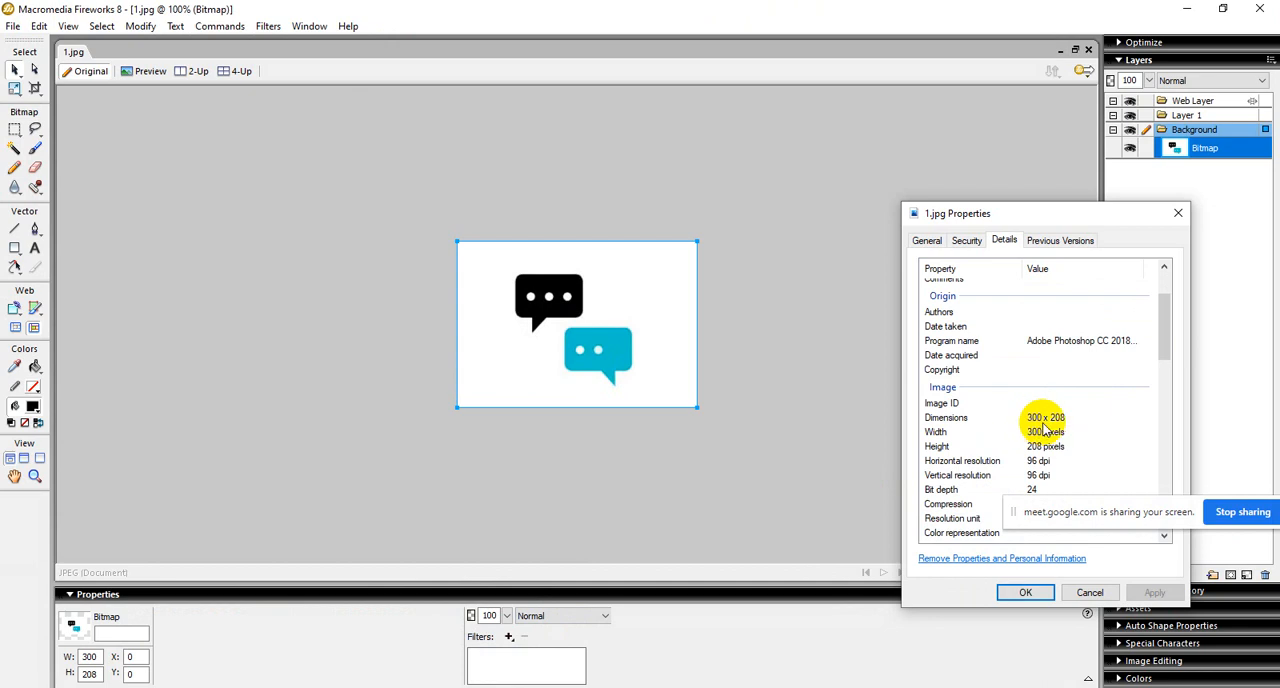
click(1177, 216)
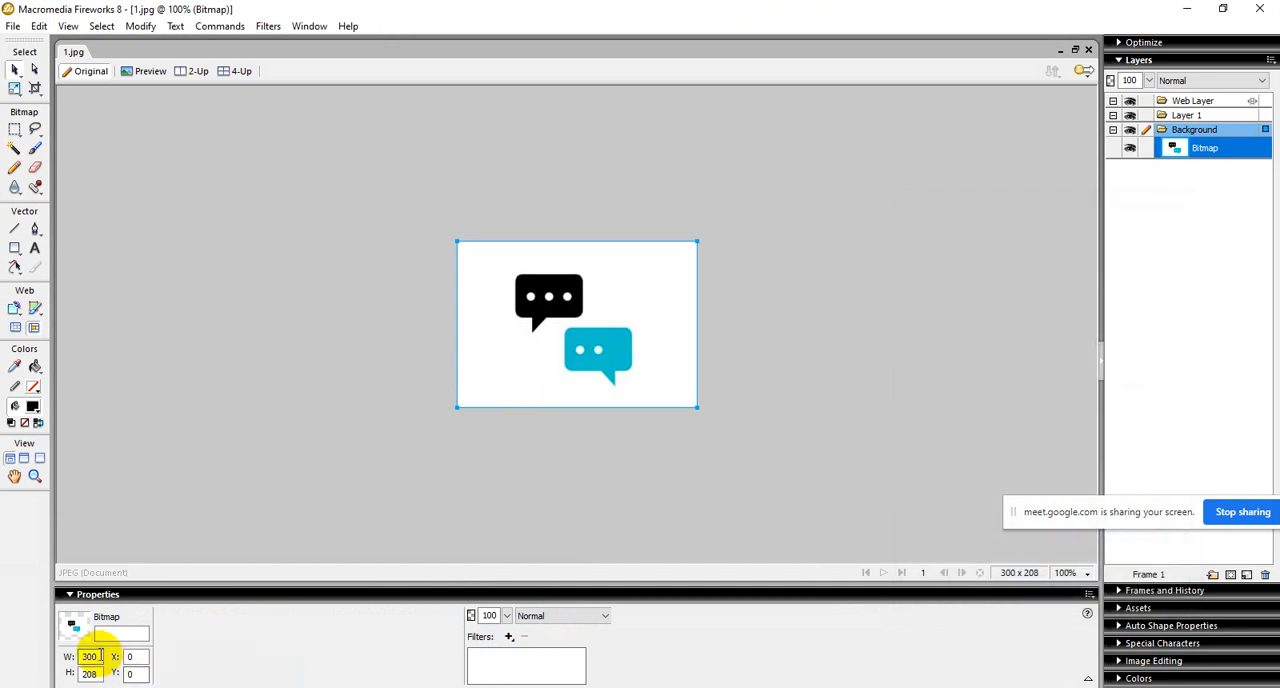
Step: Create a new Fireworks document 300 pixels wide and 208 pixels high with a white canvas
click(13, 26)
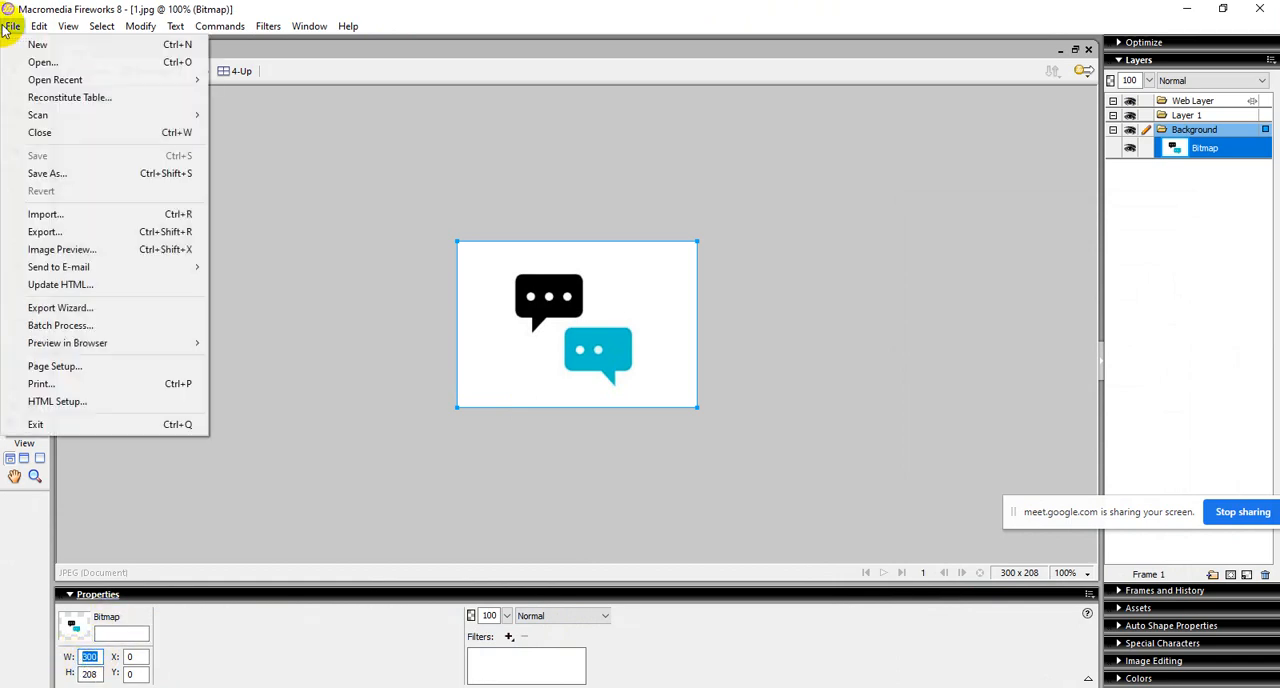
click(37, 46)
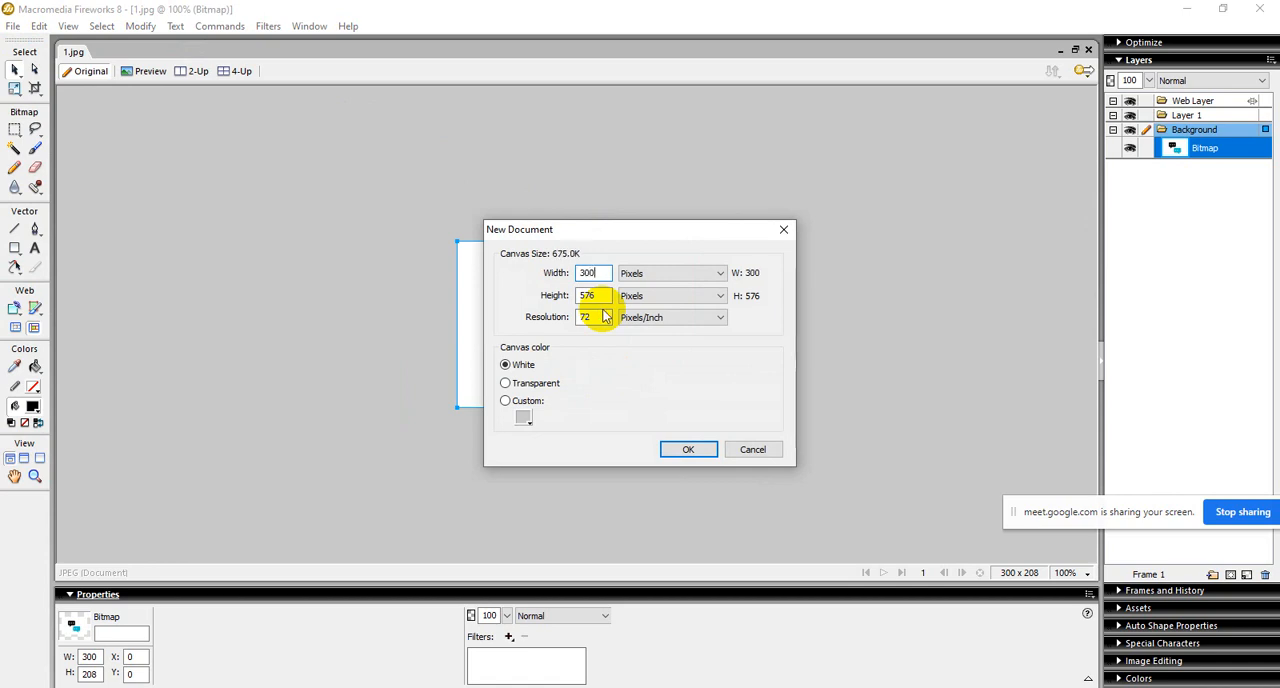
key(Tab)
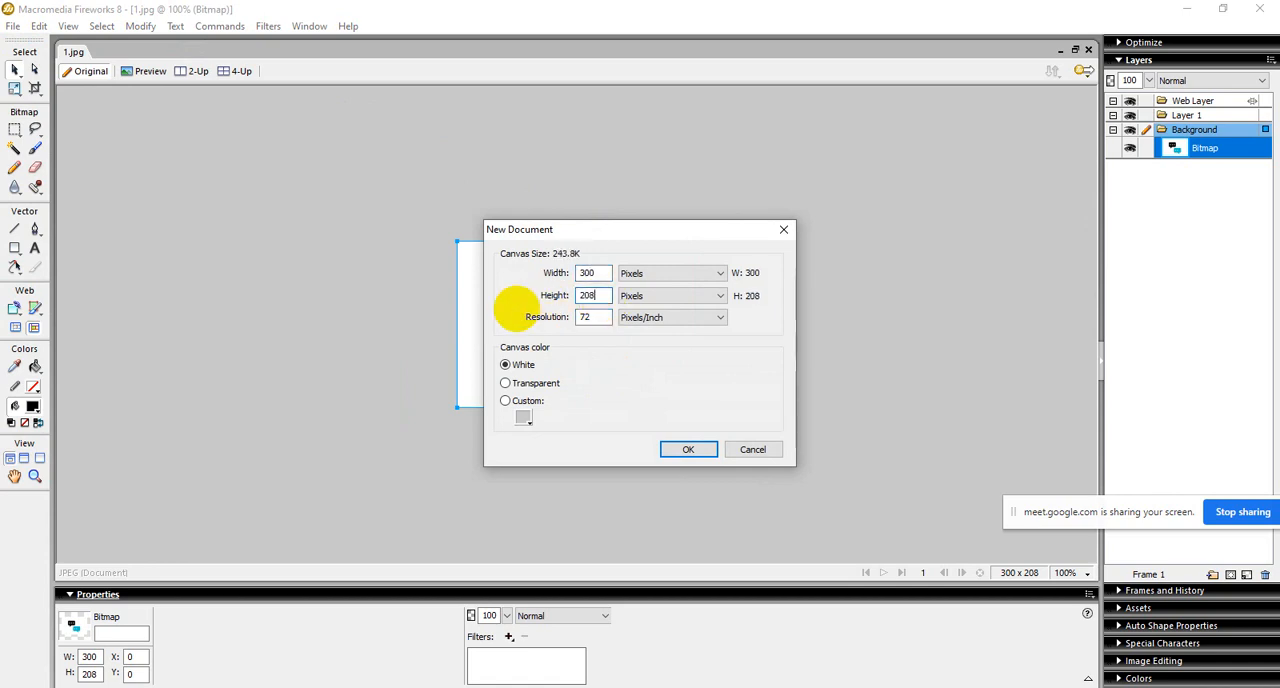
click(687, 451)
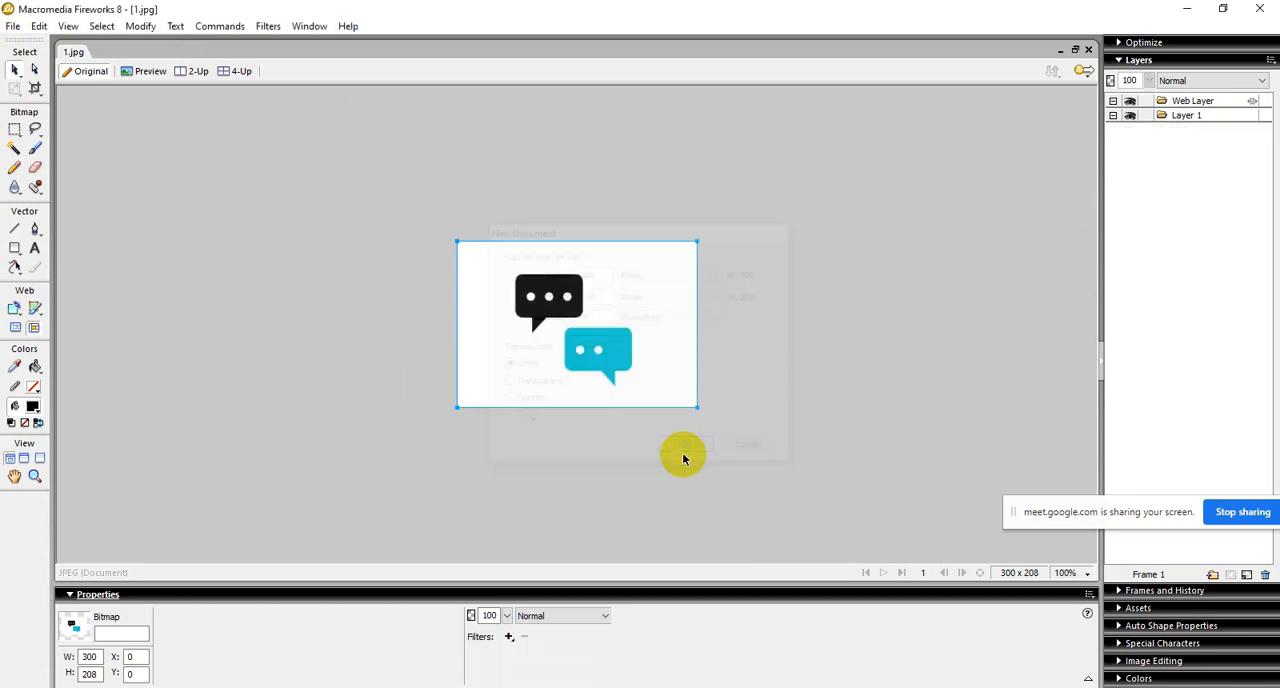
Step: Place the pexels family photo from the desktop onto the blank canvas of the new document
click(74, 53)
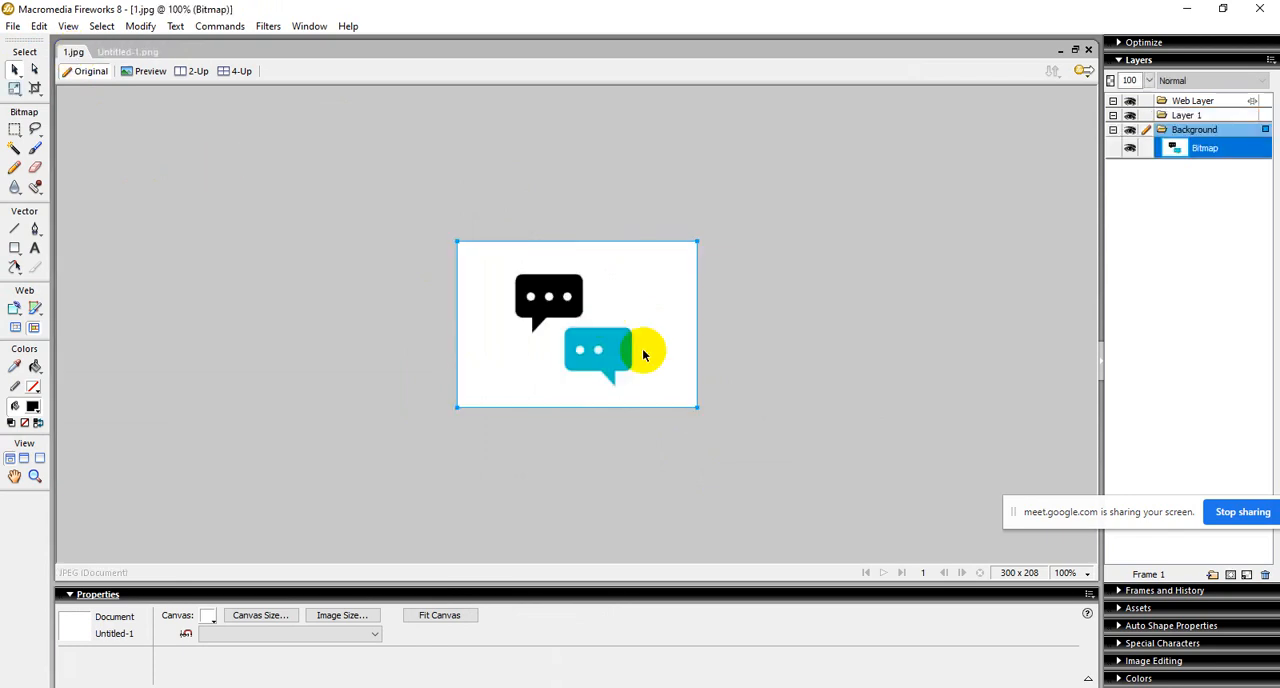
click(122, 51)
key(super+d)
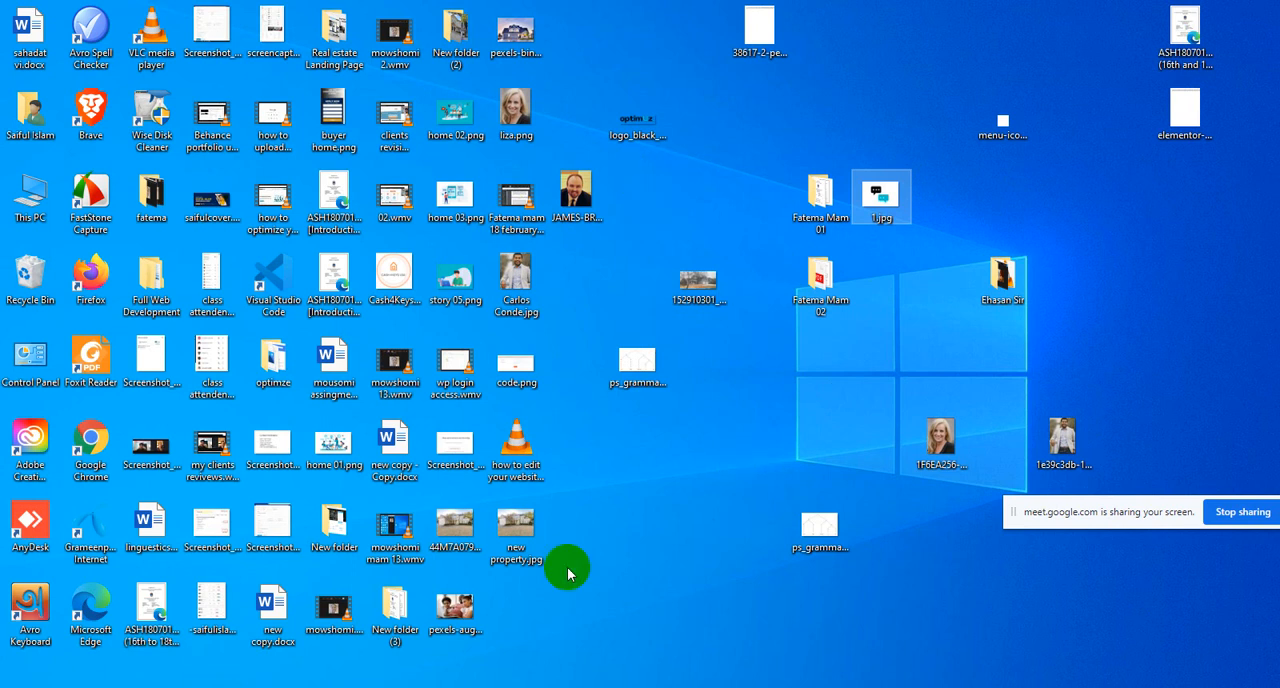
click(460, 614)
click(490, 686)
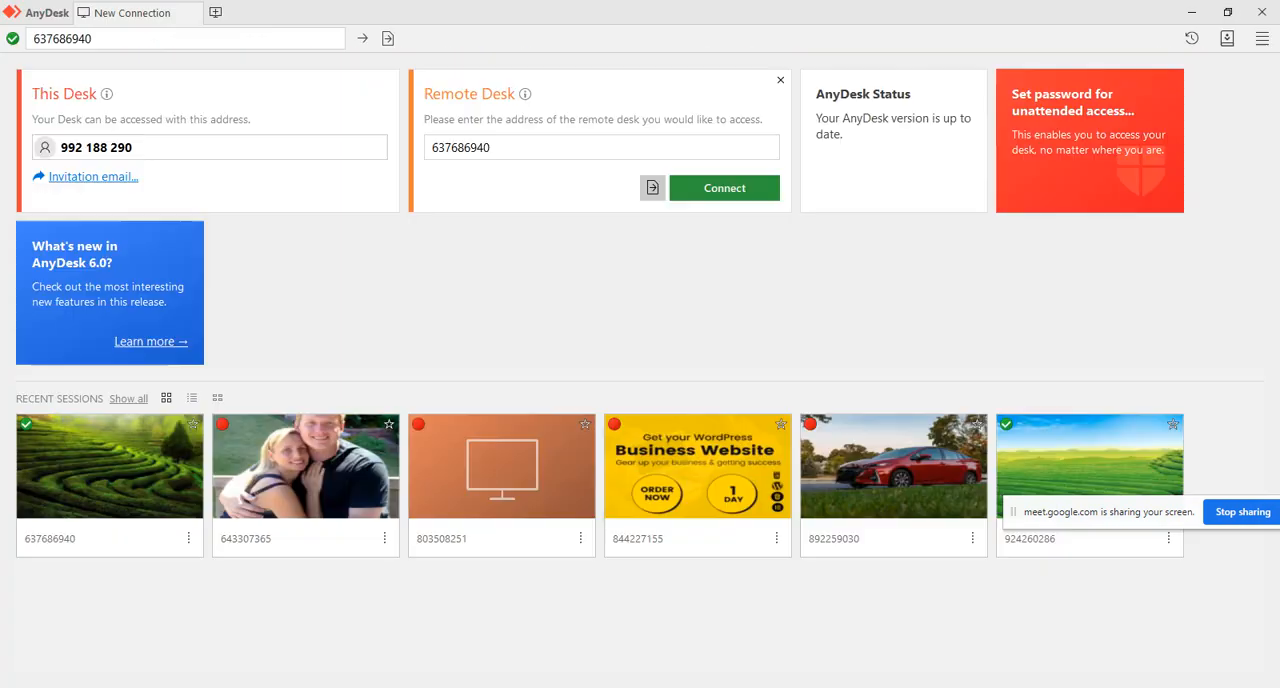
drag(490, 686, 527, 331)
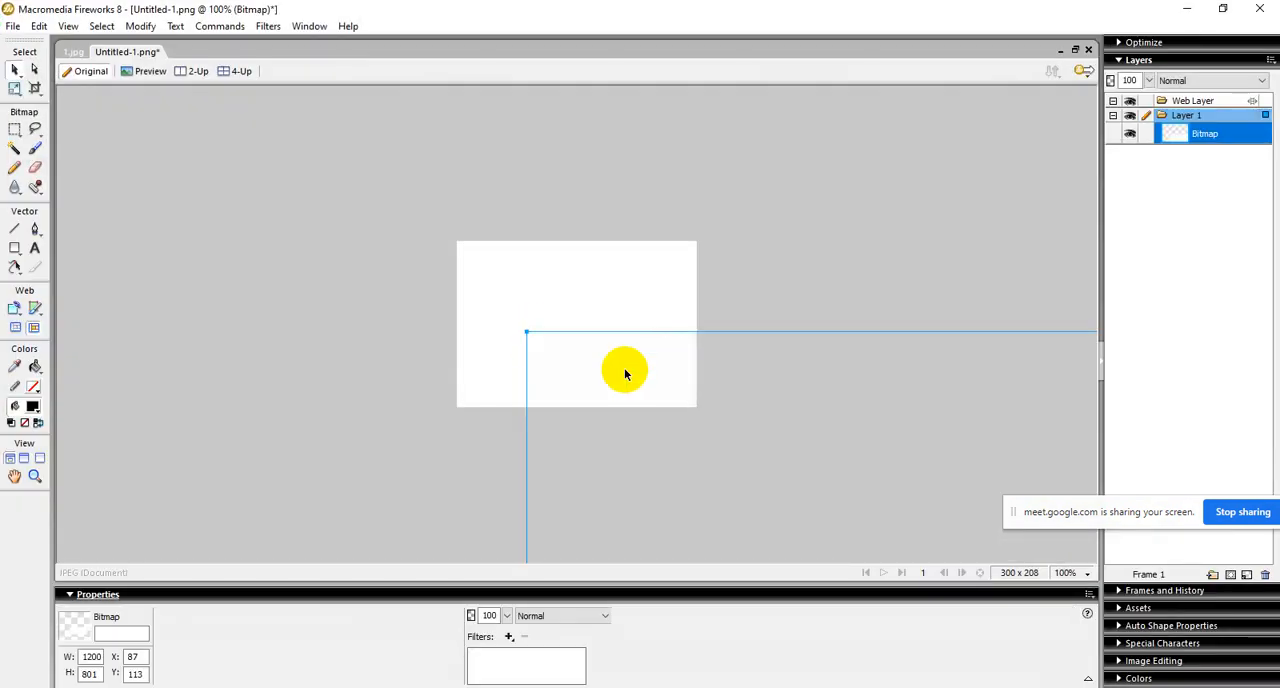
Step: Scale the placed photo down to about 289 × 193 px and align it with the canvas's upper-left corner
drag(625, 370, 624, 315)
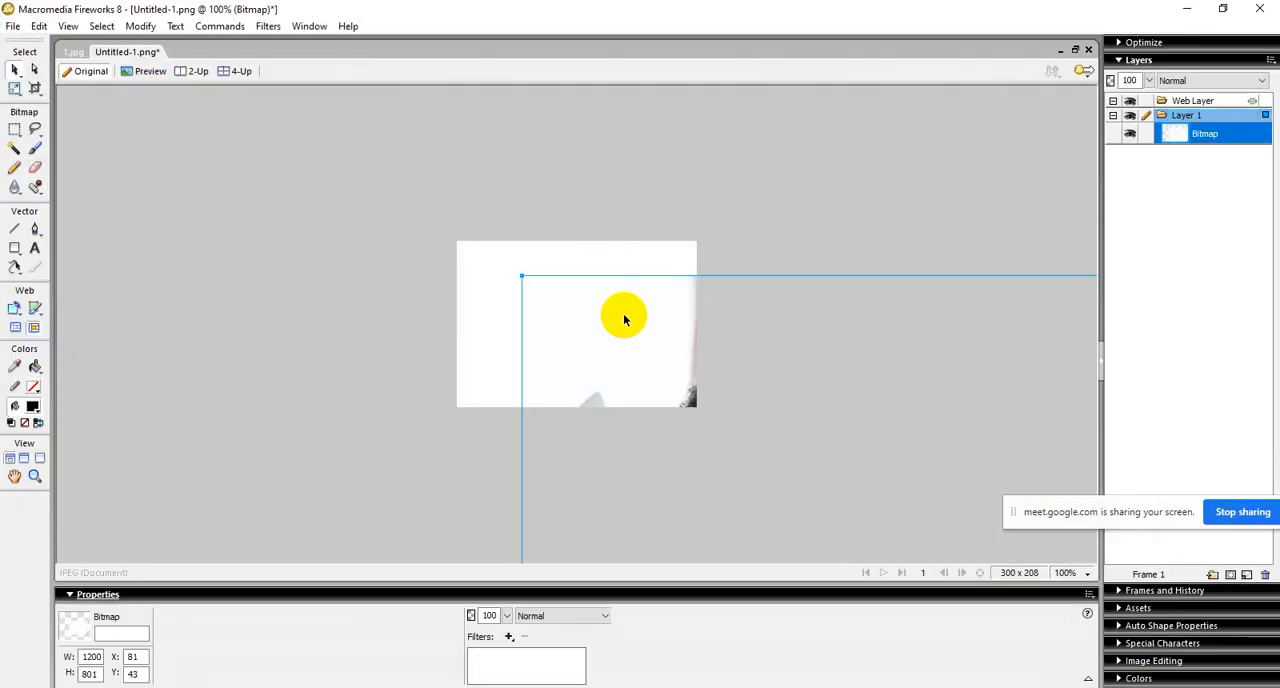
key(q)
drag(518, 275, 772, 456)
drag(666, 447, 152, 199)
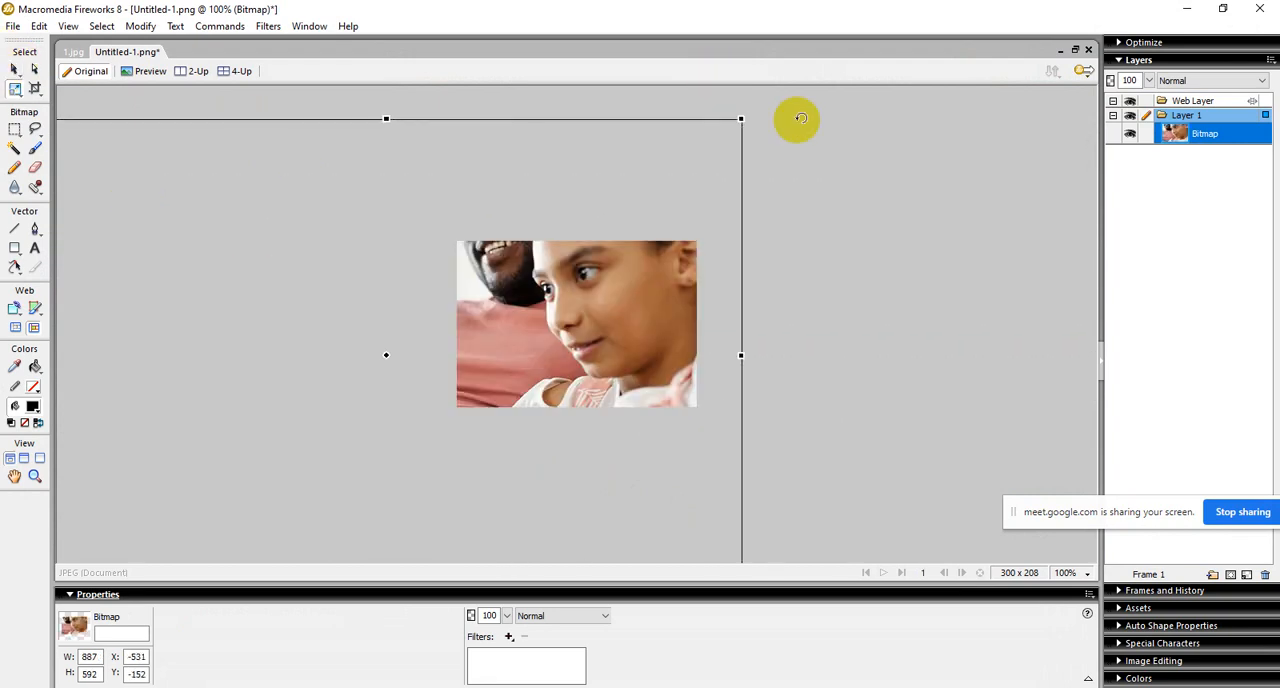
drag(741, 120, 232, 345)
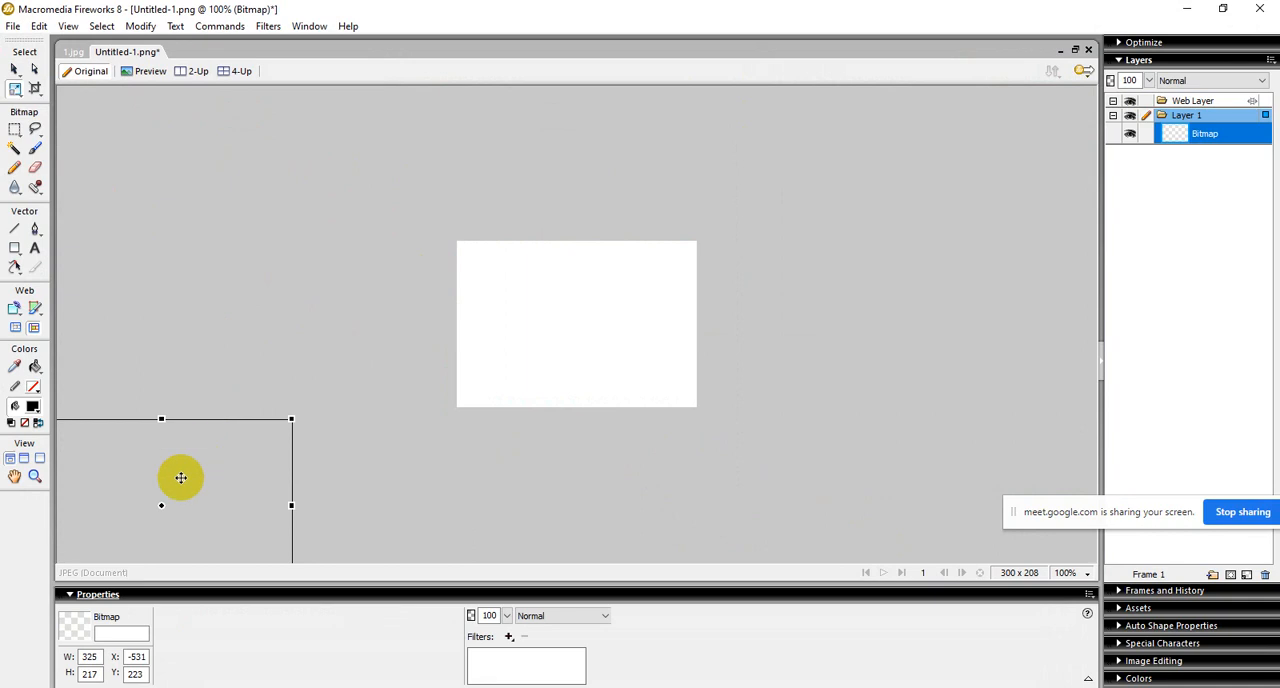
drag(177, 477, 611, 297)
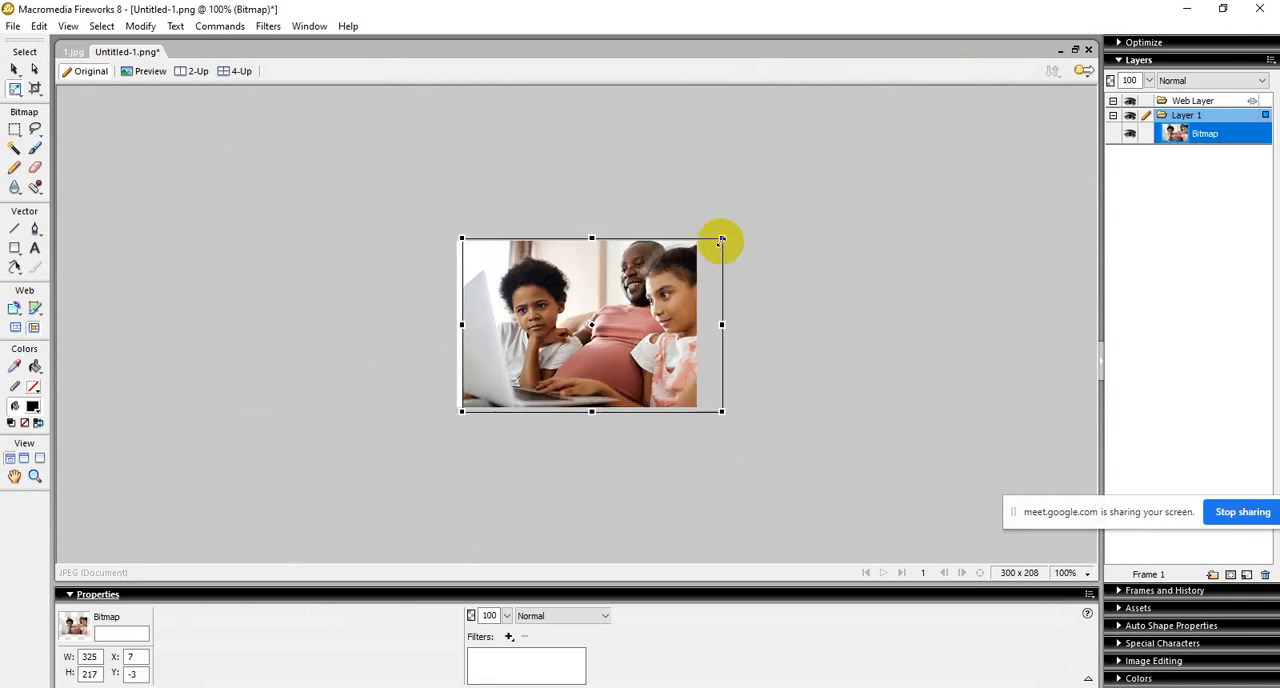
drag(721, 240, 650, 275)
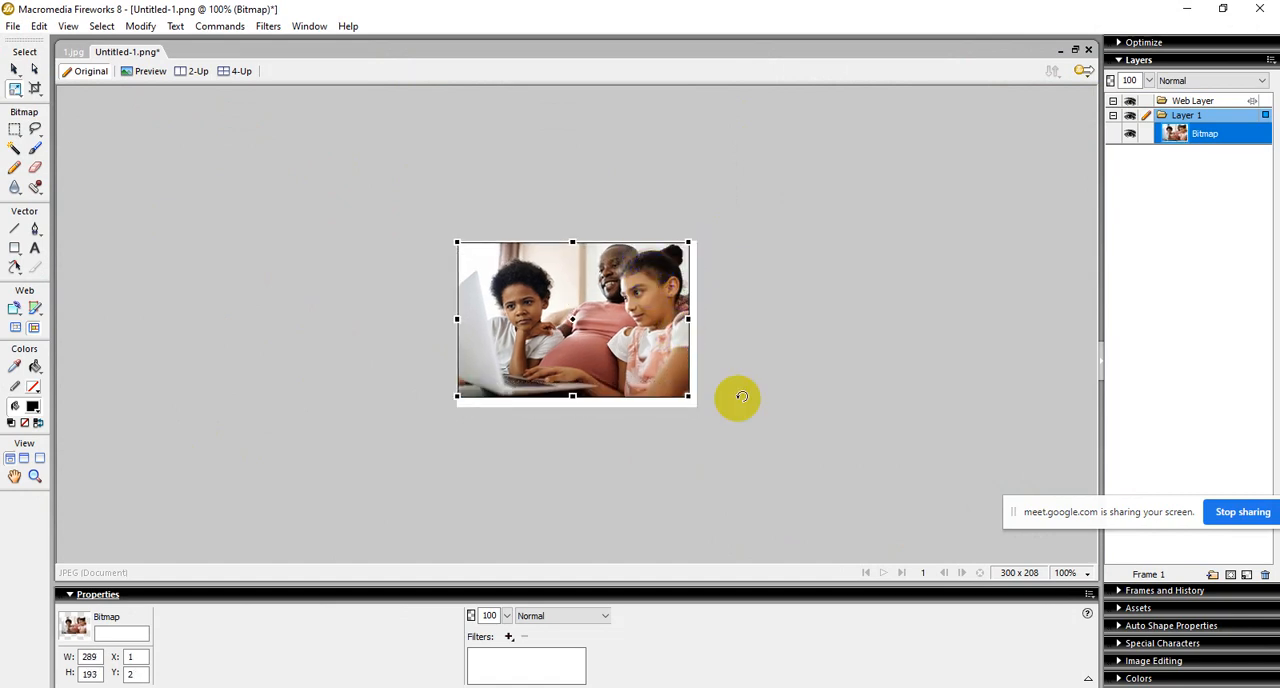
Step: Stretch the photo slightly on all sides to about 315 × 213 px so it covers the whole canvas, then deselect it
drag(697, 405, 701, 405)
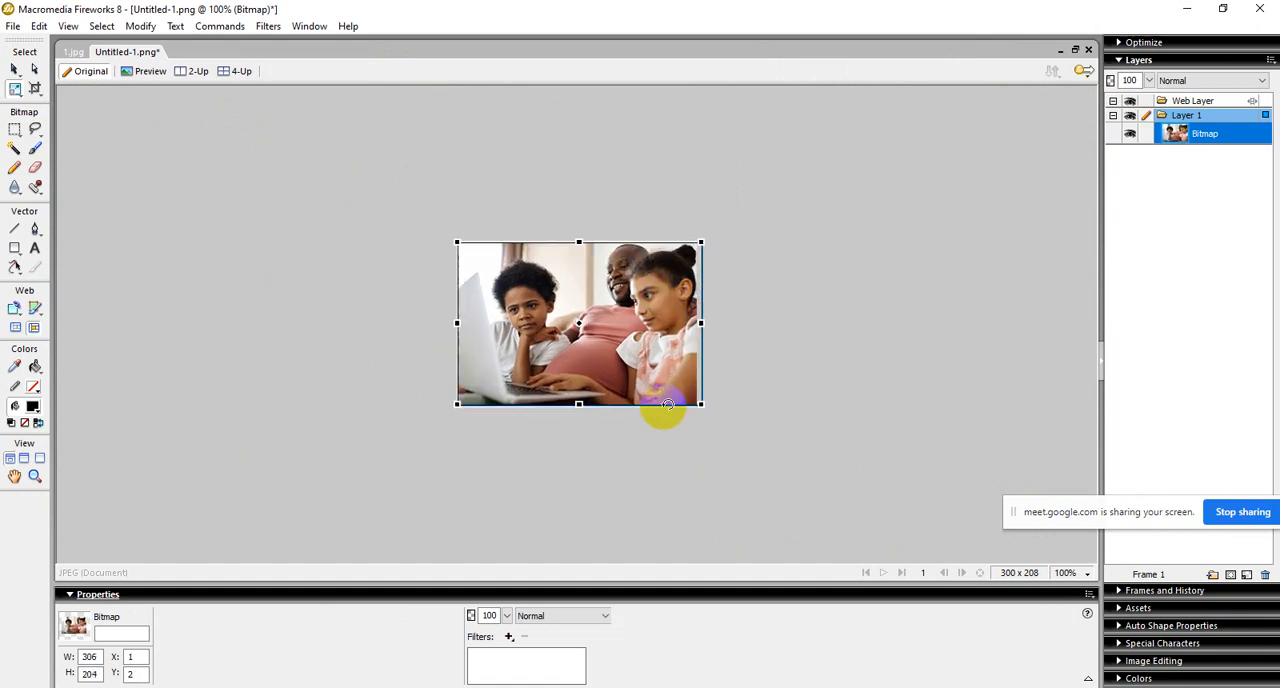
drag(578, 406, 578, 409)
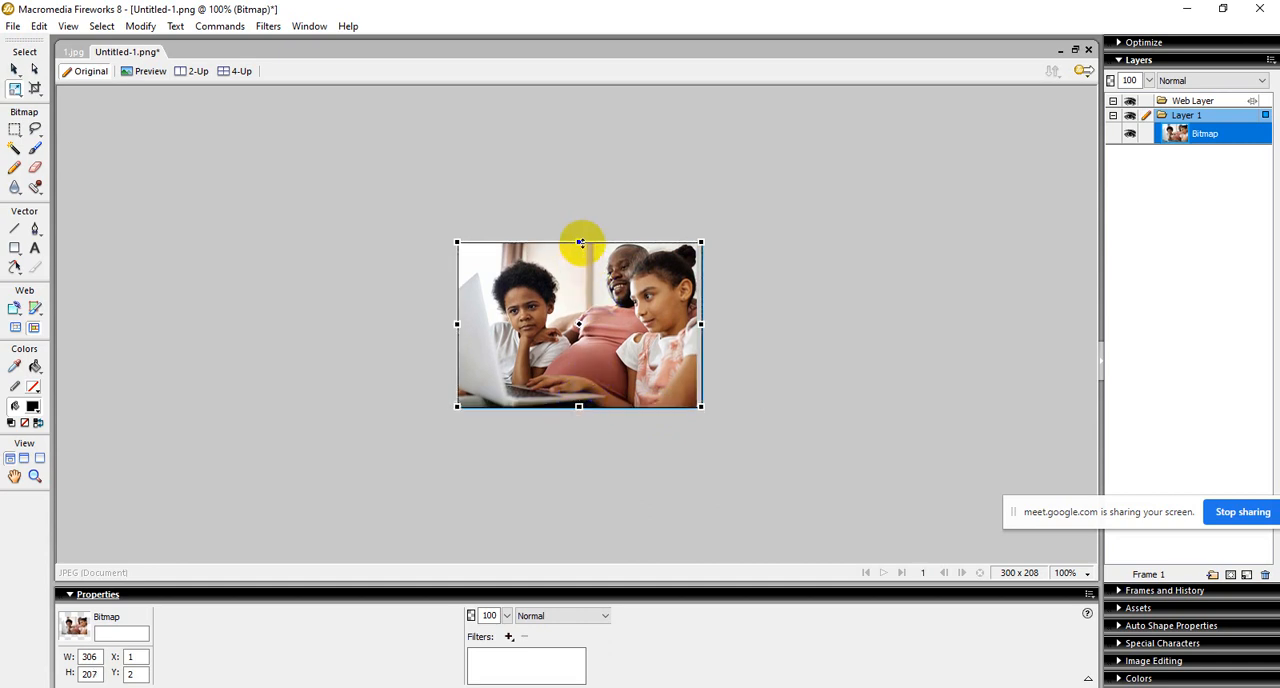
drag(578, 238, 578, 232)
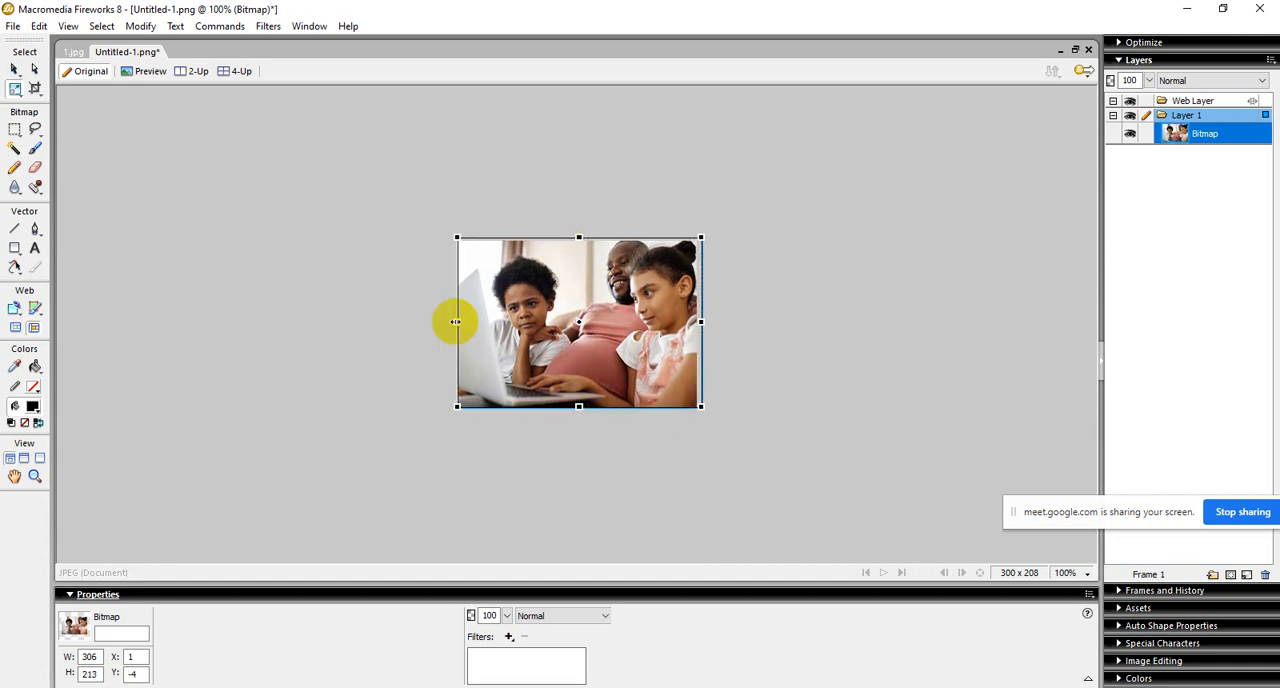
drag(456, 321, 450, 321)
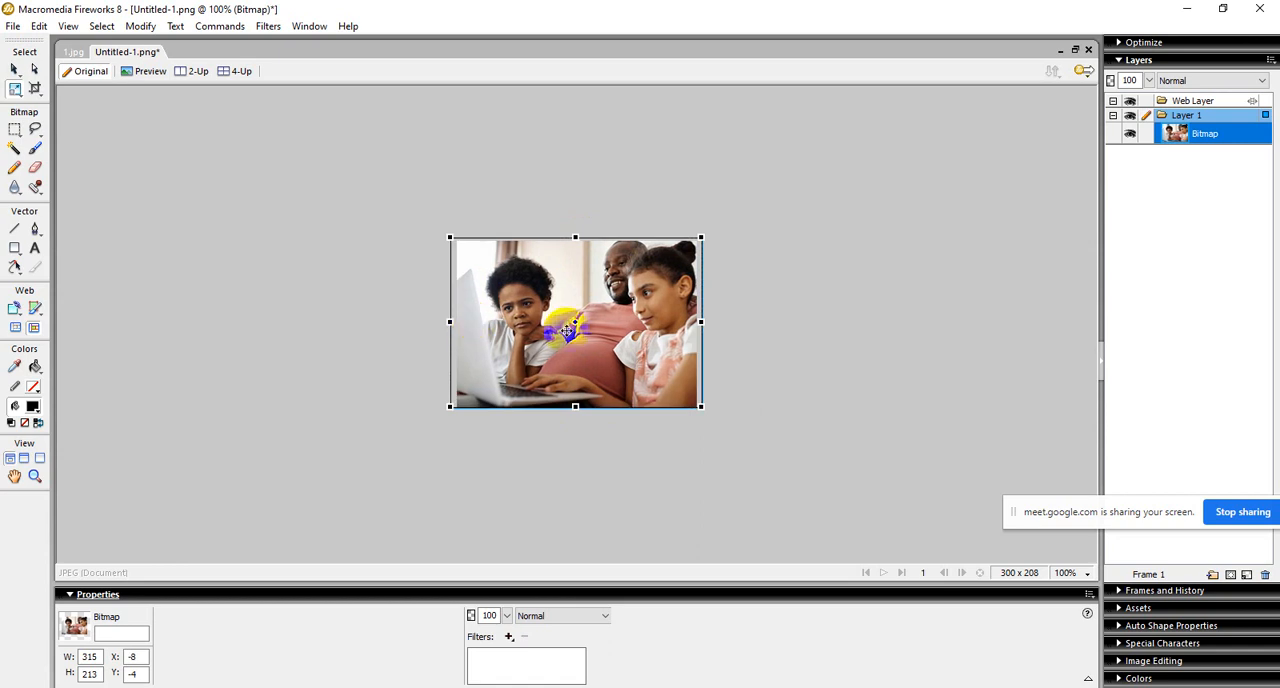
key(v)
click(855, 258)
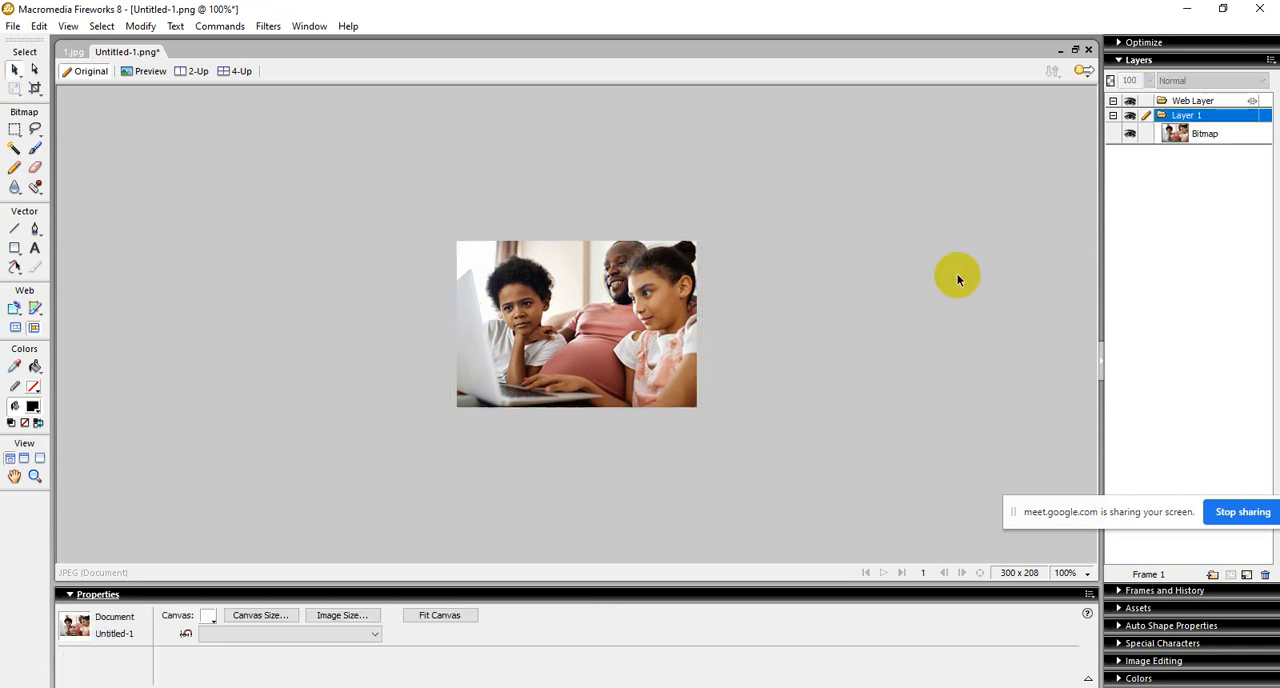
Step: Save the document to the Desktop as new,,,,.png in Fireworks PNG format
click(10, 26)
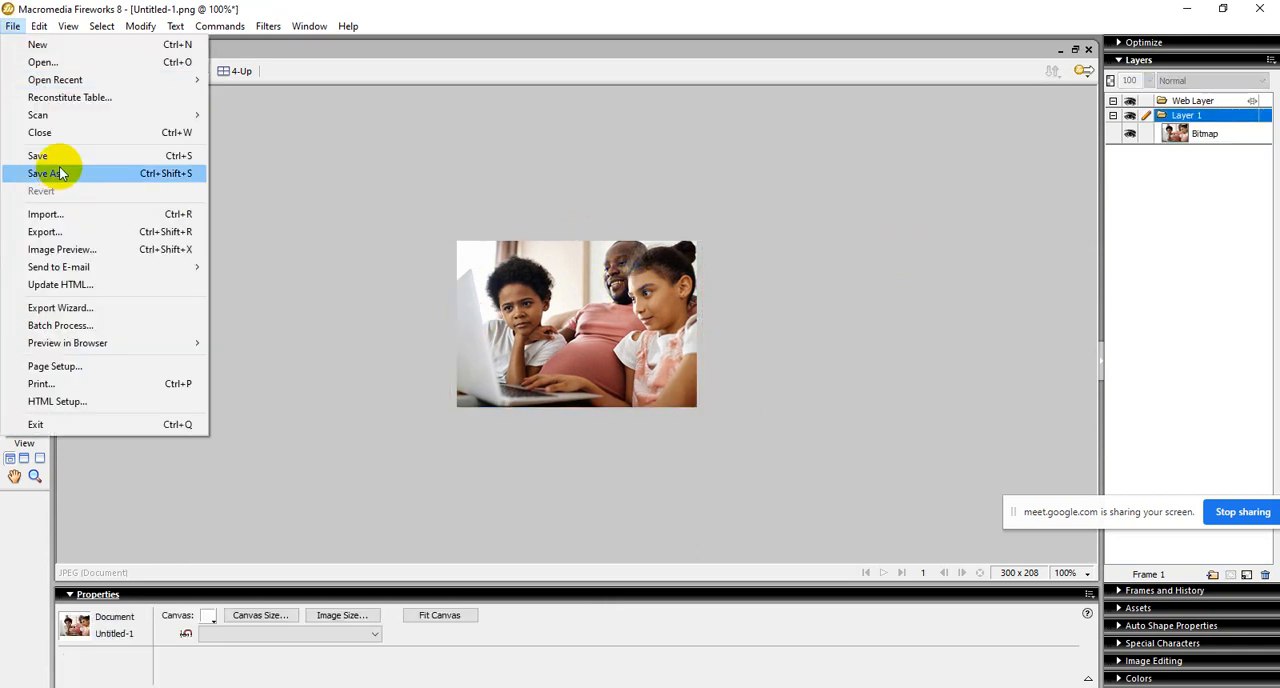
click(57, 171)
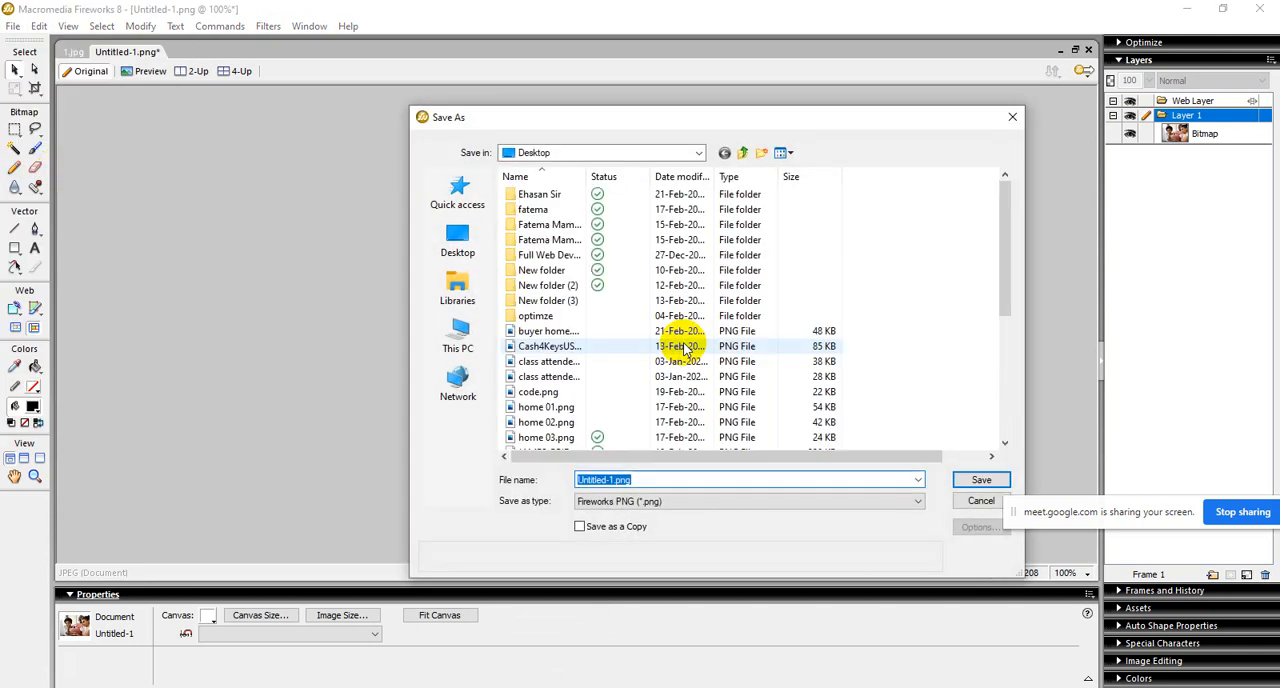
text(new)
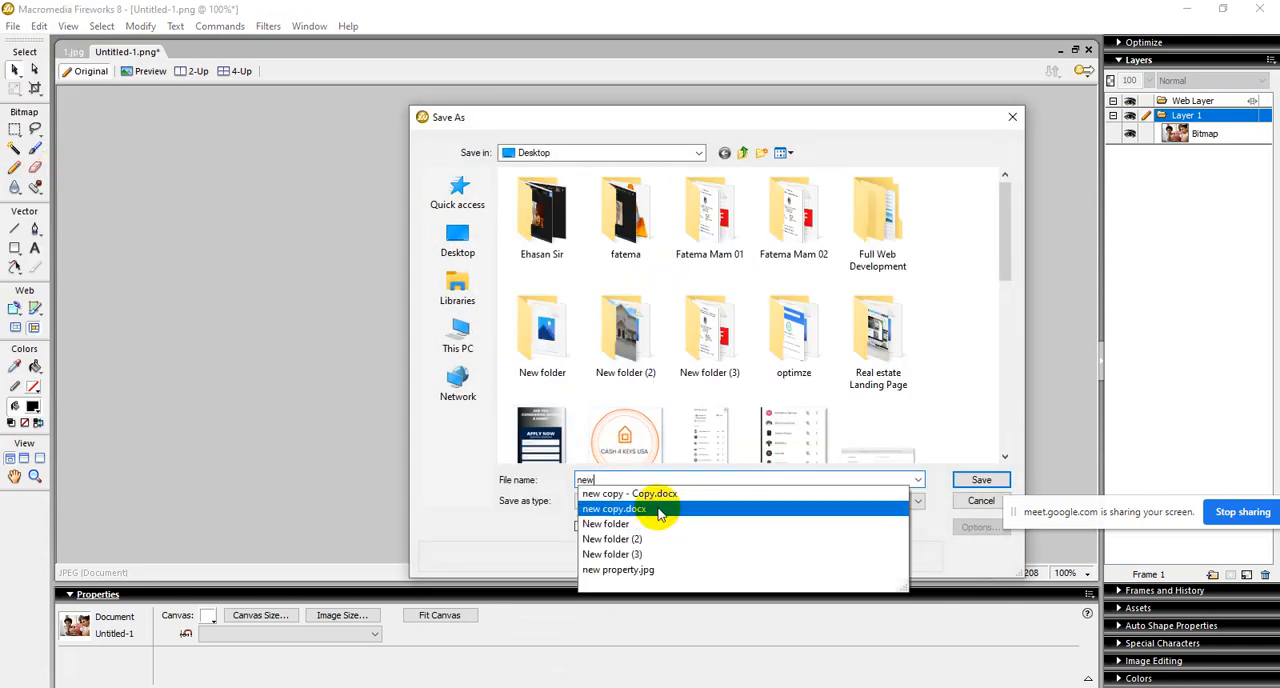
click(957, 522)
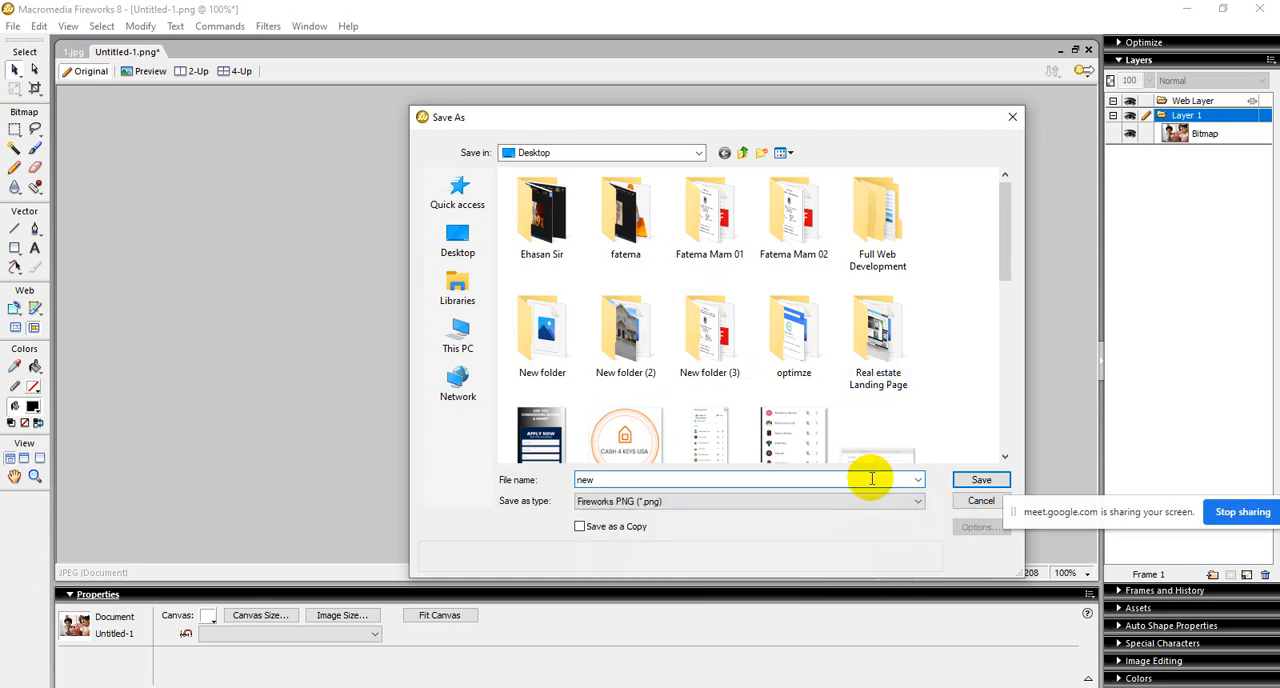
text(,,,,)
click(978, 480)
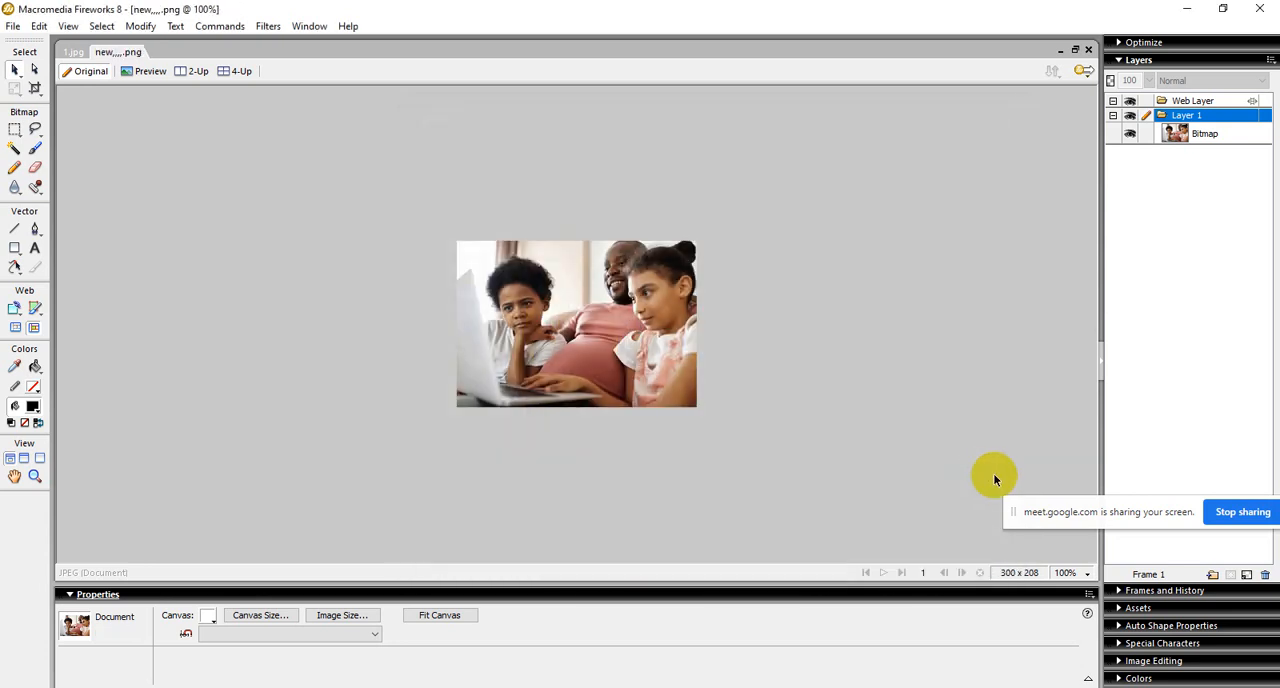
Step: Minimize the open programs and return to the Elementor editor in Chrome
click(1186, 8)
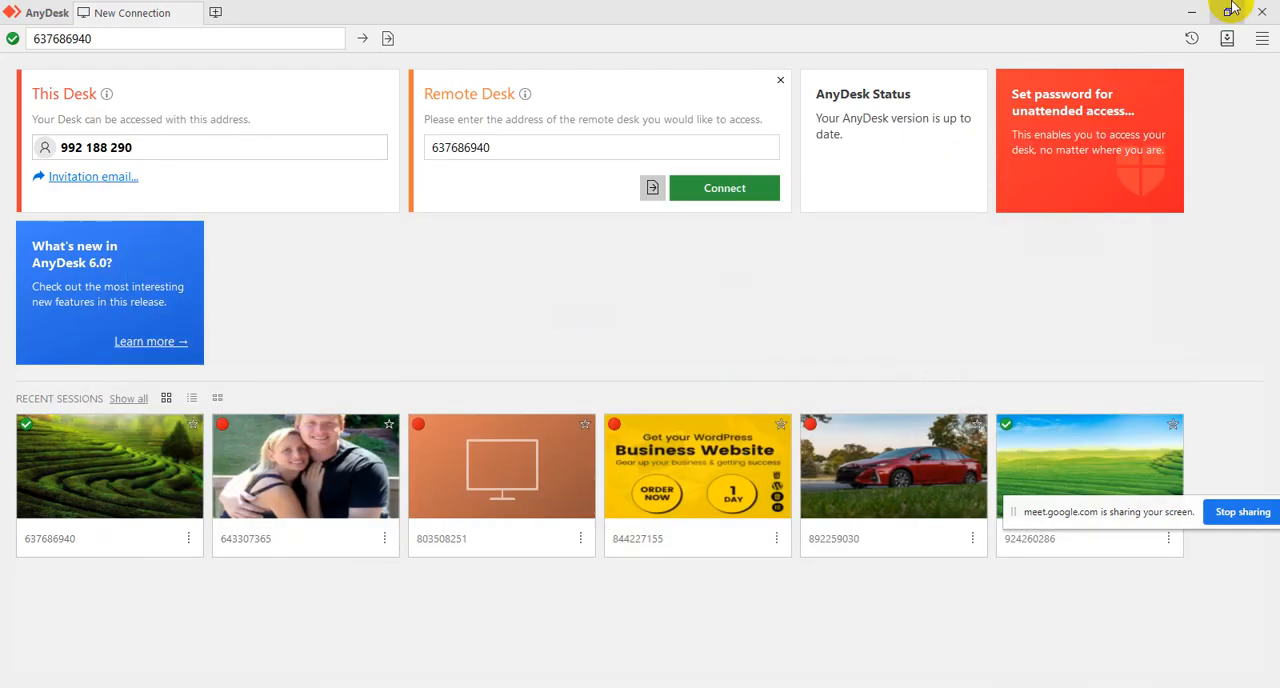
click(1192, 12)
mouse_move(402, 684)
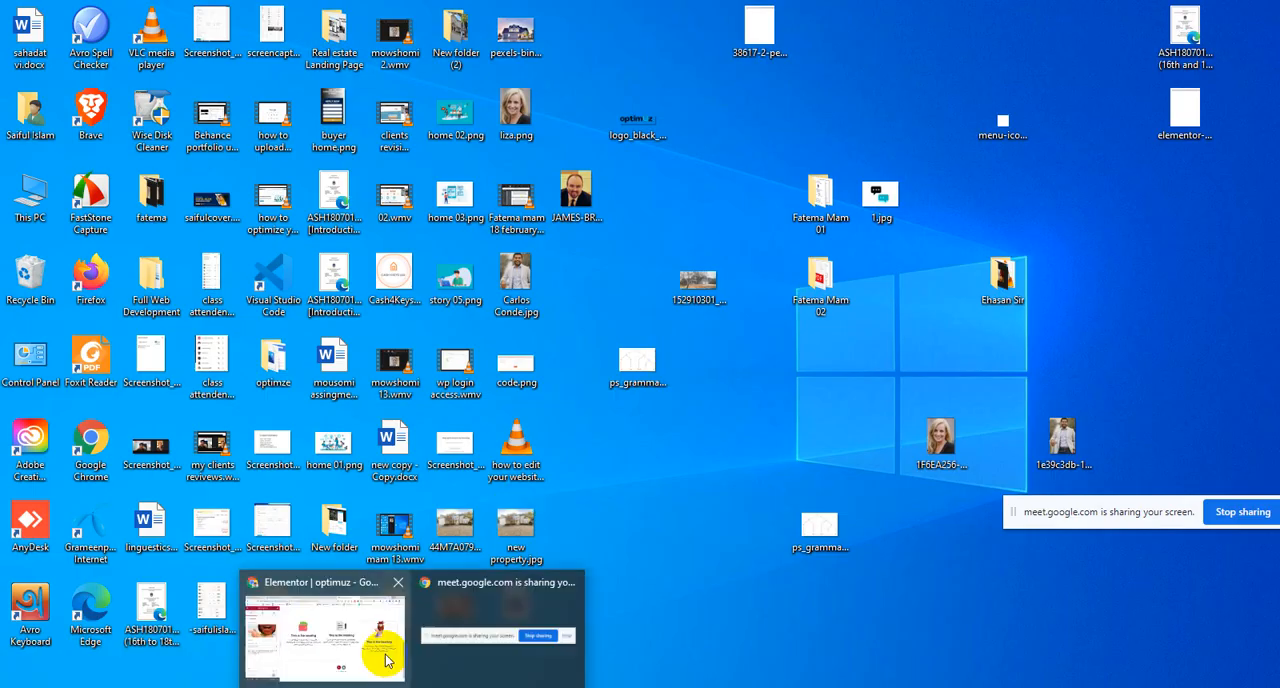
click(380, 571)
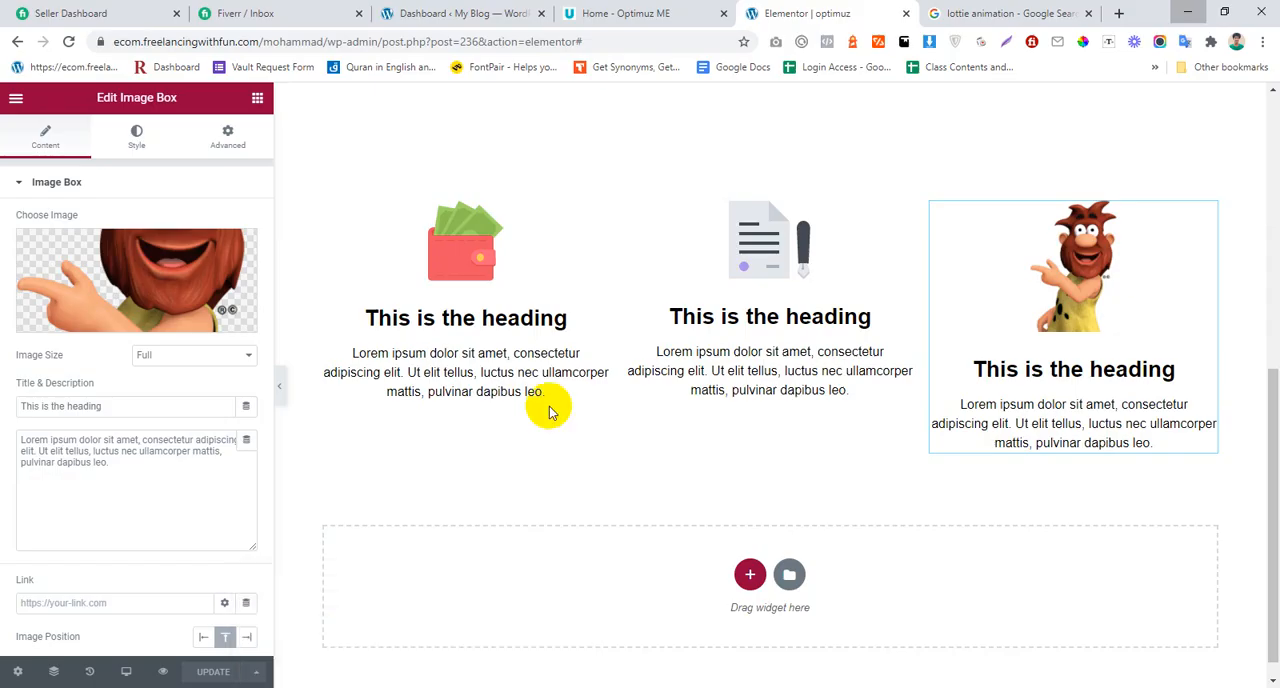
Step: Replace the first Image Box's picture with 1.jpg, uploaded to the media library from the Desktop
click(128, 285)
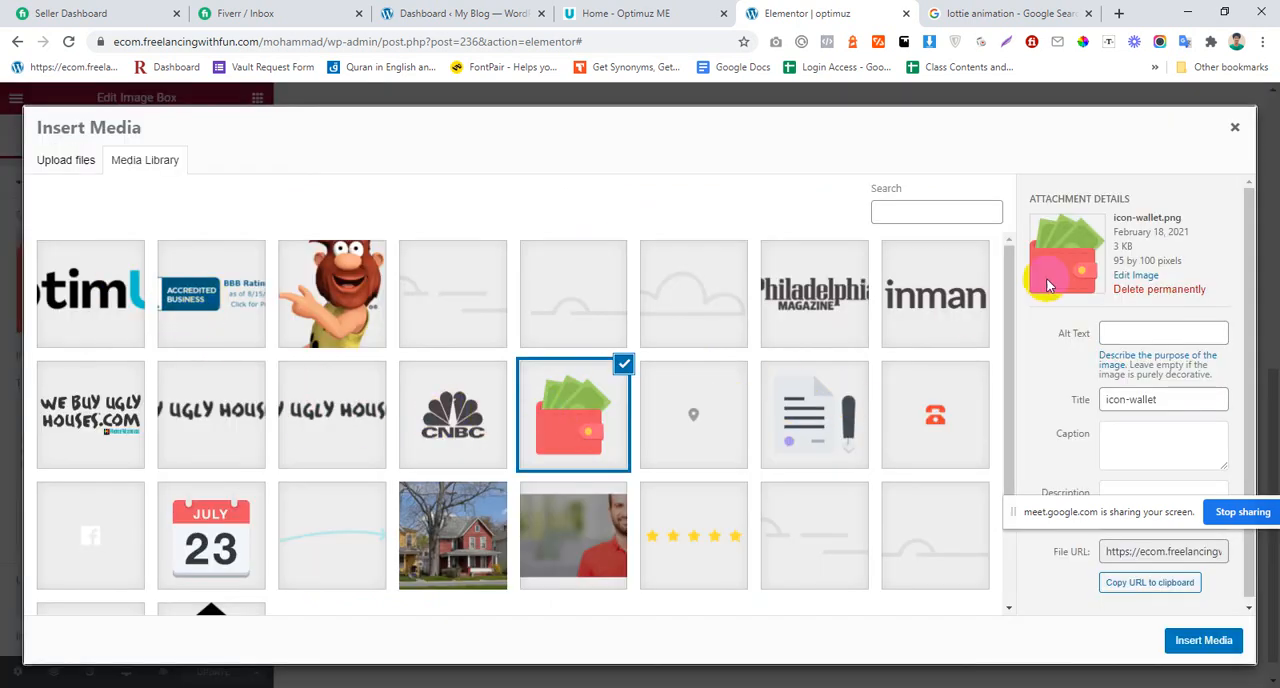
key(super+d)
drag(882, 204, 267, 369)
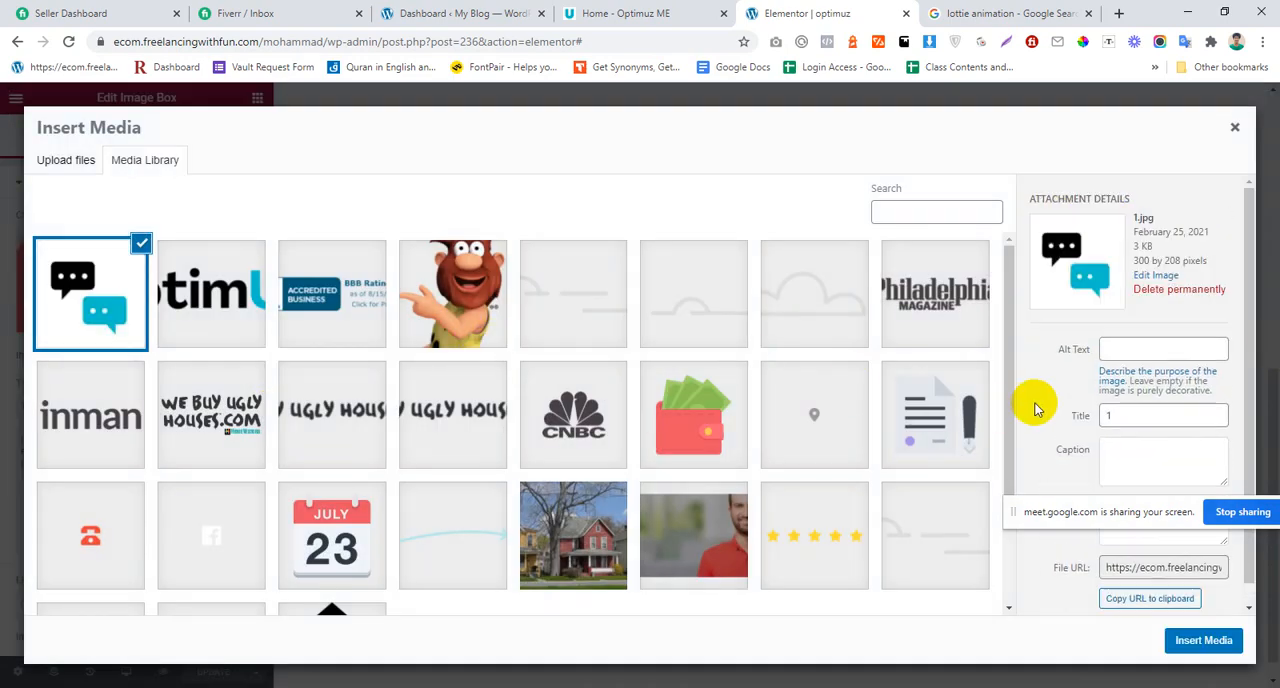
click(1197, 642)
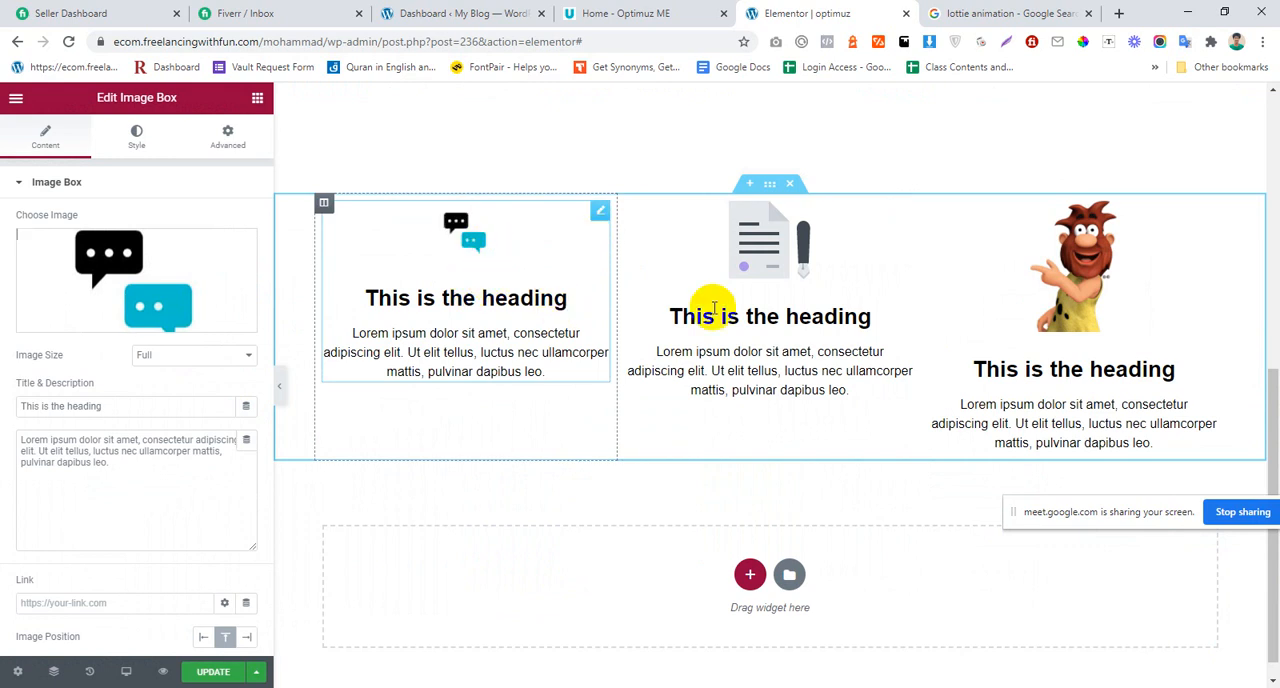
Step: Select the middle Image Box and open the media library to choose its image
click(790, 255)
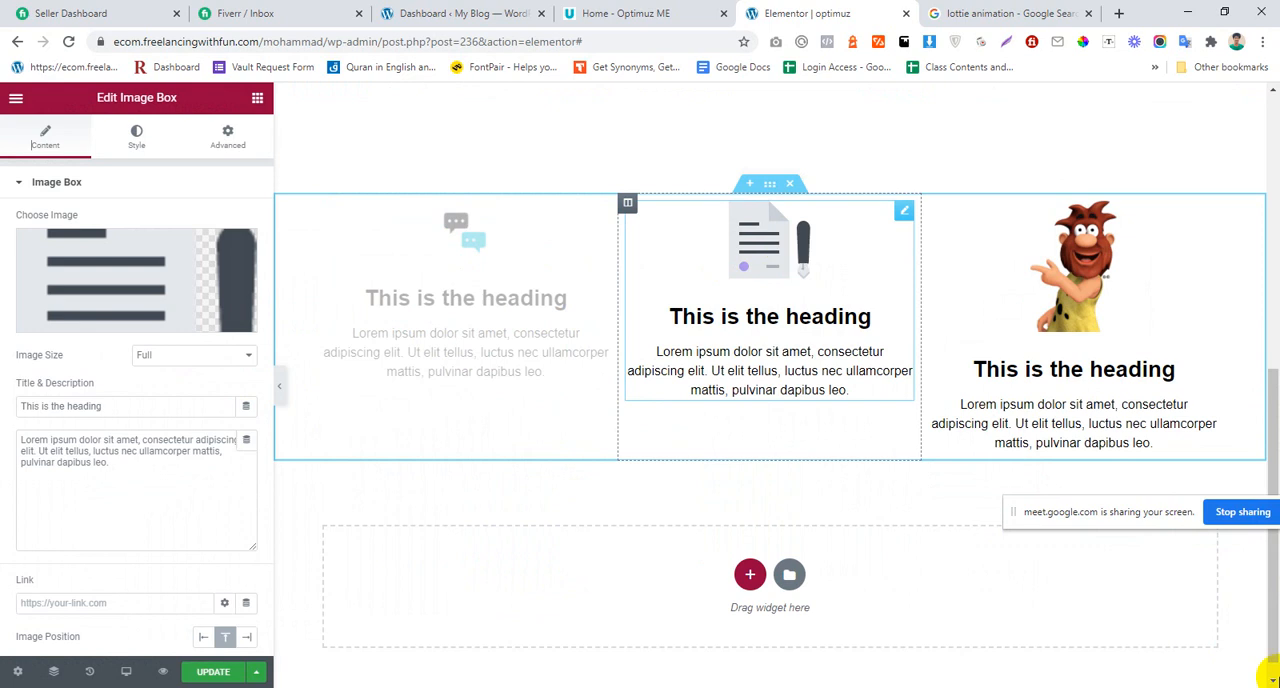
click(131, 315)
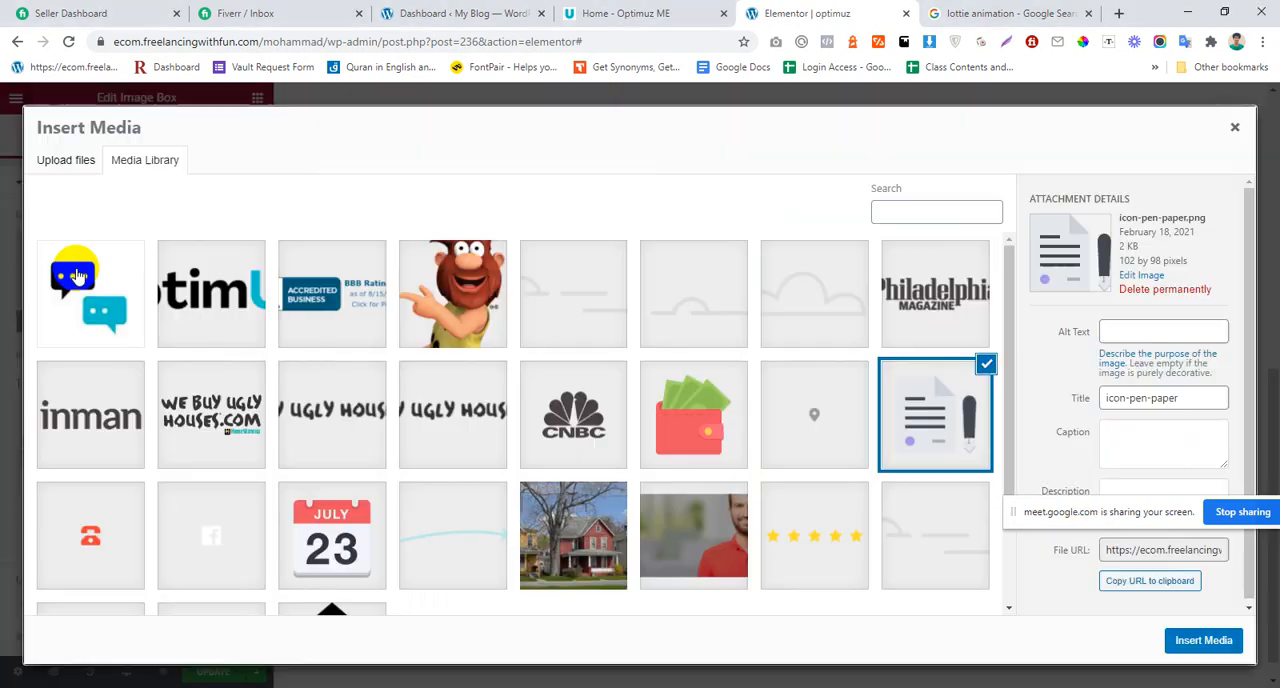
Step: Try to upload new,,,,.png from the Desktop to the media library
click(1278, 686)
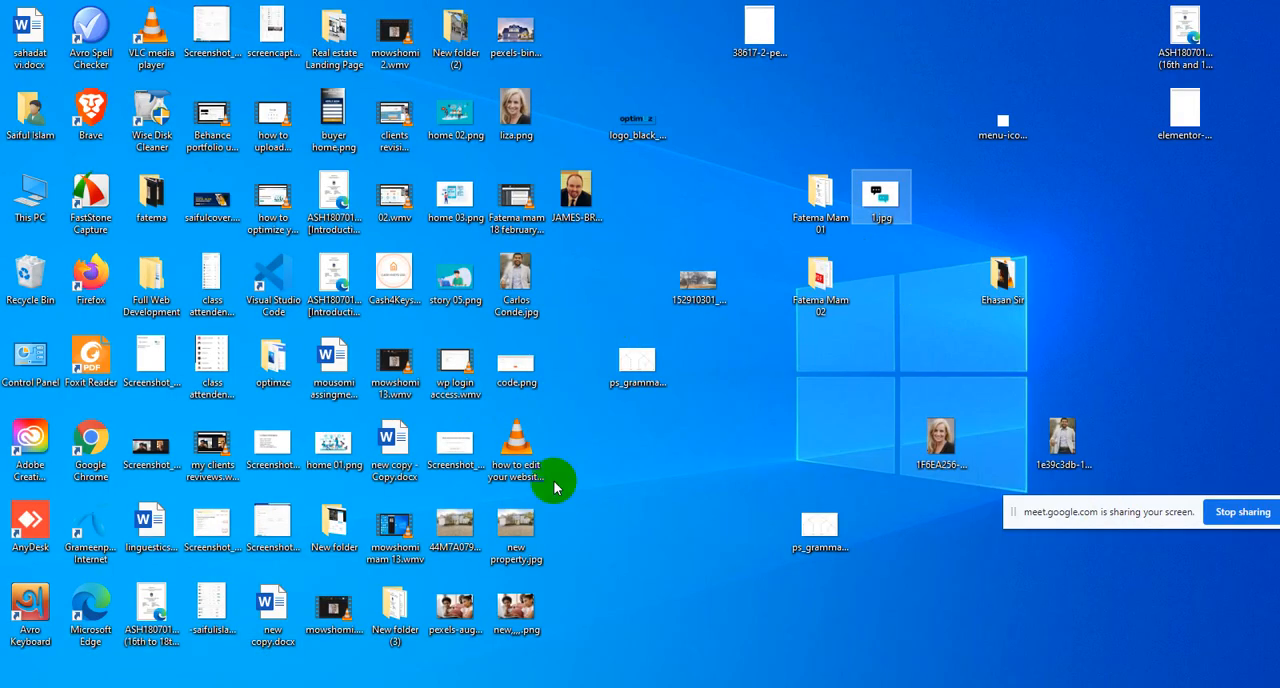
drag(510, 608, 433, 651)
mouse_move(388, 686)
click(366, 636)
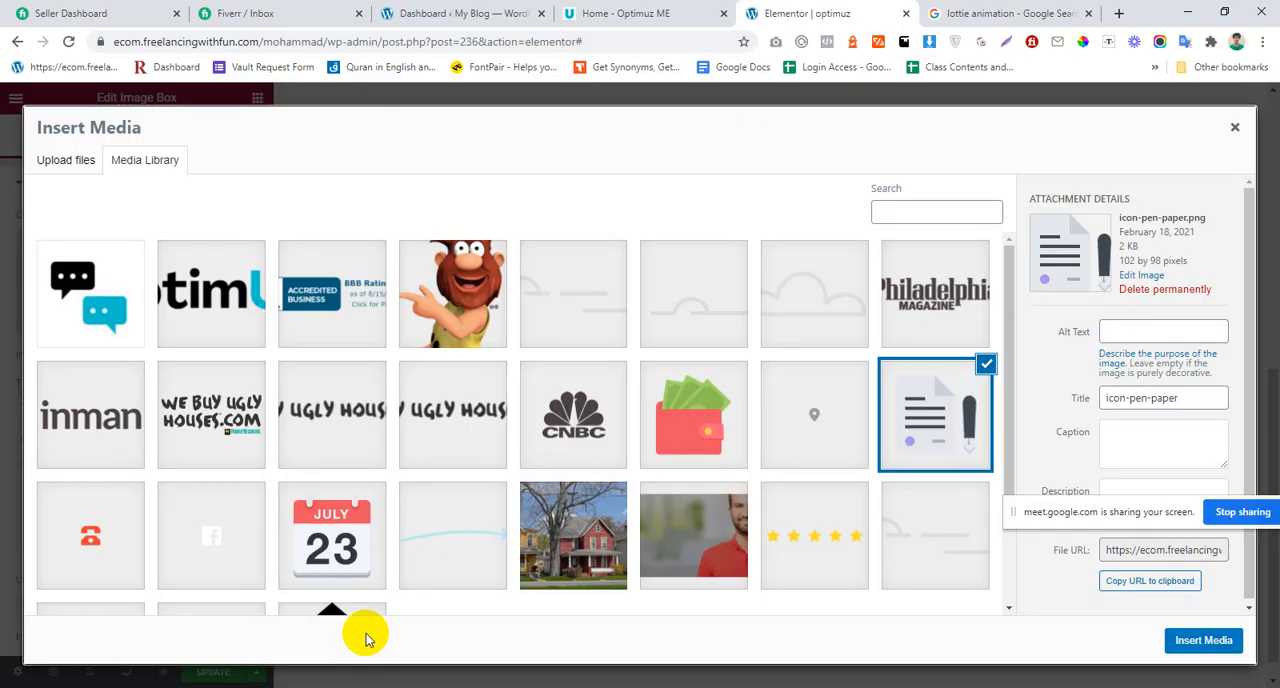
click(1278, 687)
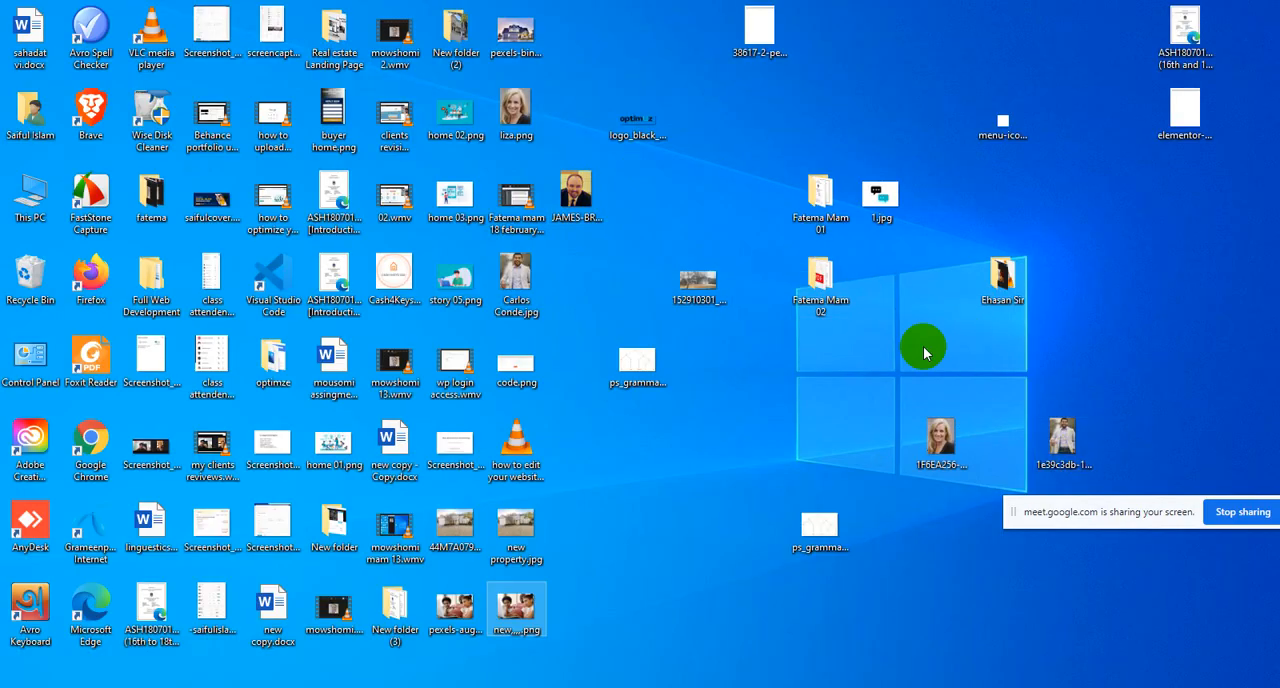
drag(513, 627, 430, 456)
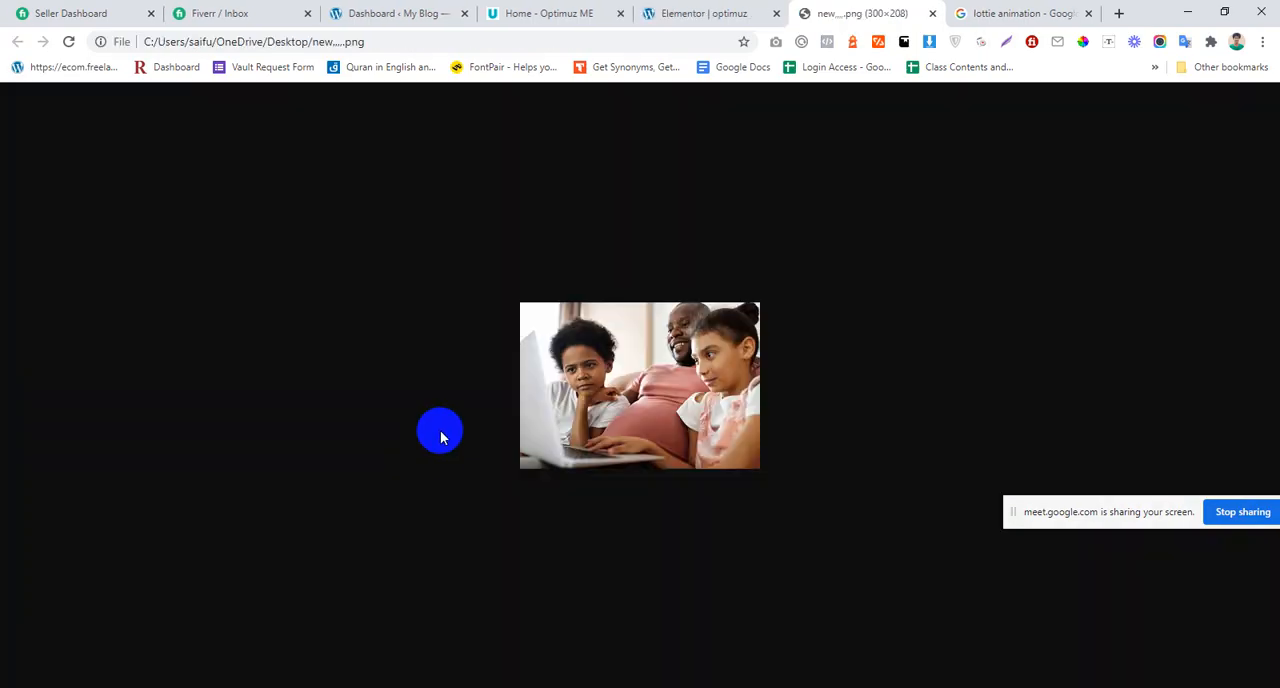
click(931, 14)
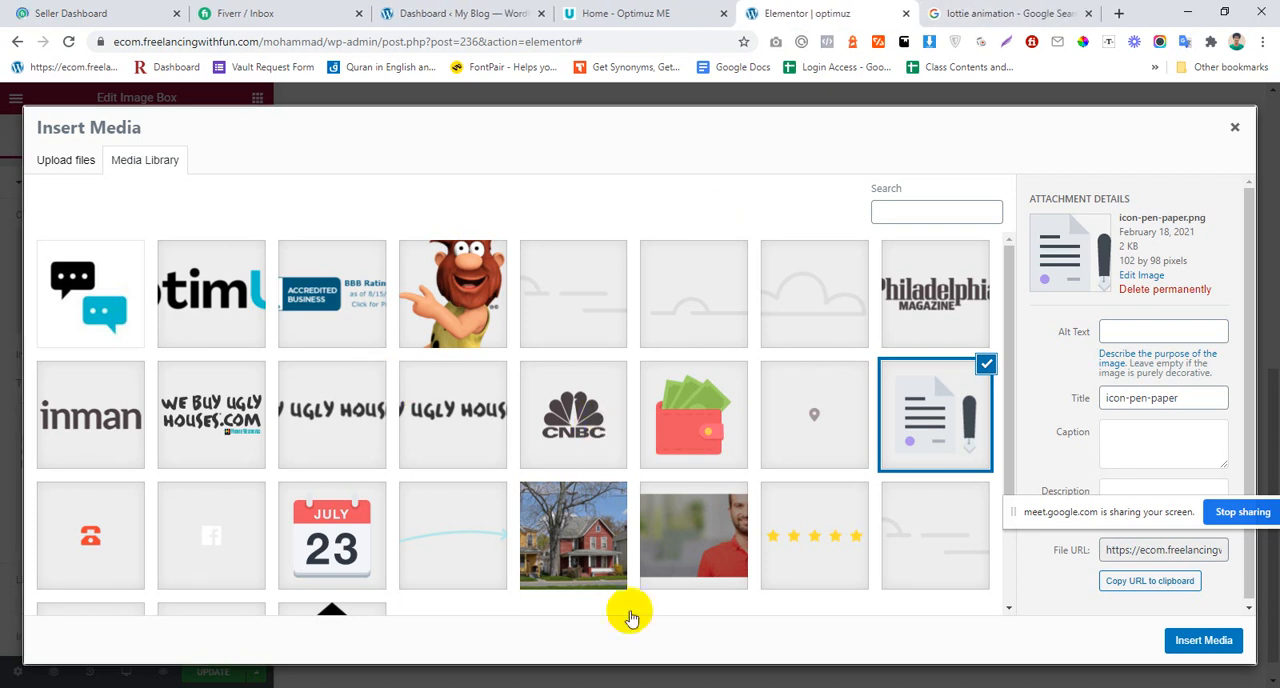
Step: Close the new,,,,.png document in Fireworks and return to the Elementor media library in Chrome
key(alt+Tab)
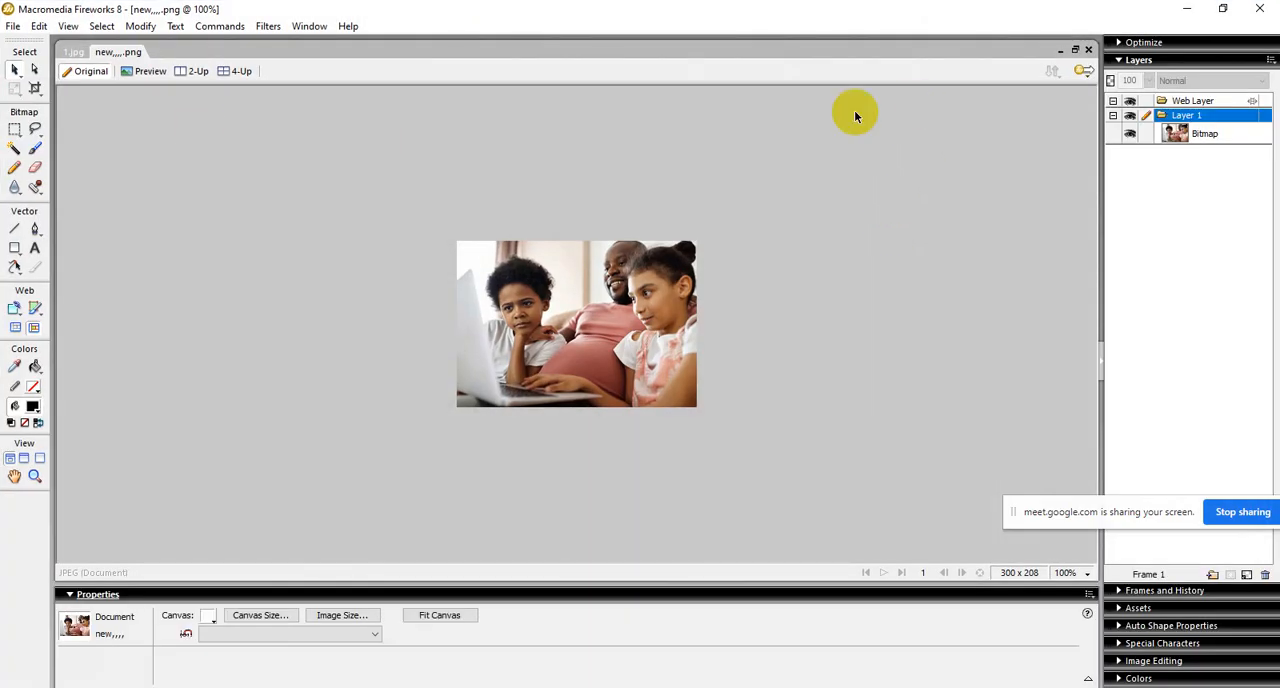
right_click(100, 51)
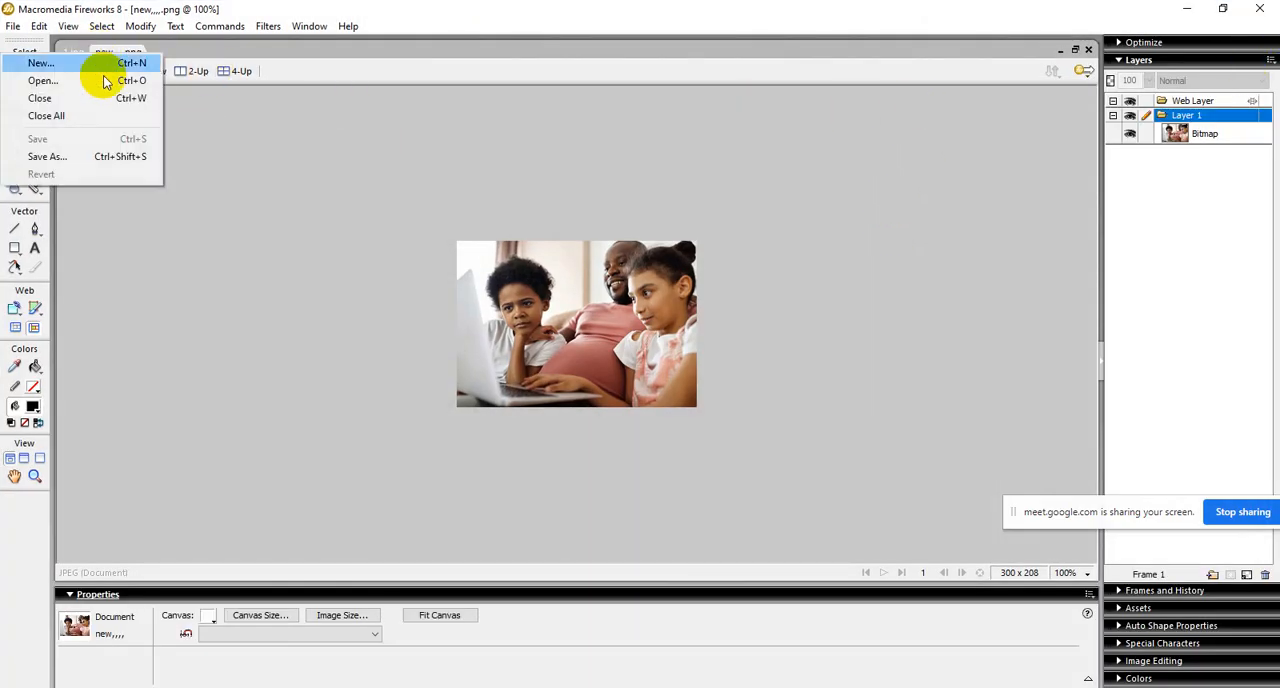
click(100, 97)
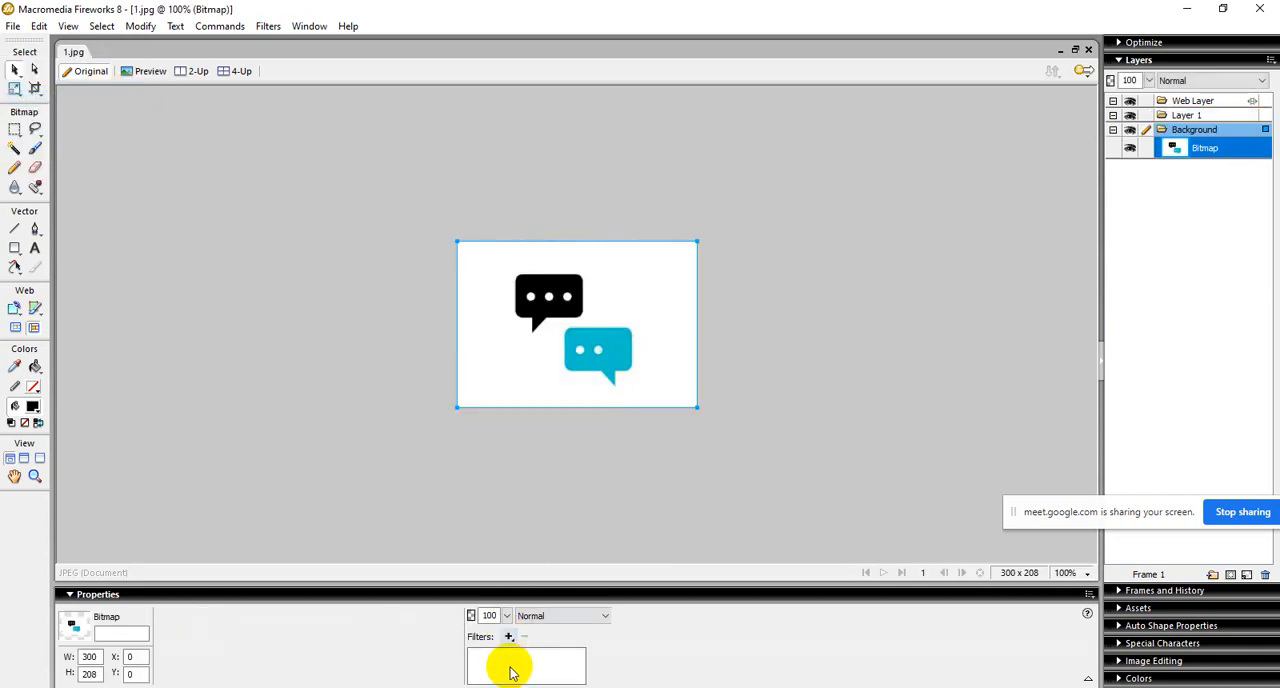
click(457, 687)
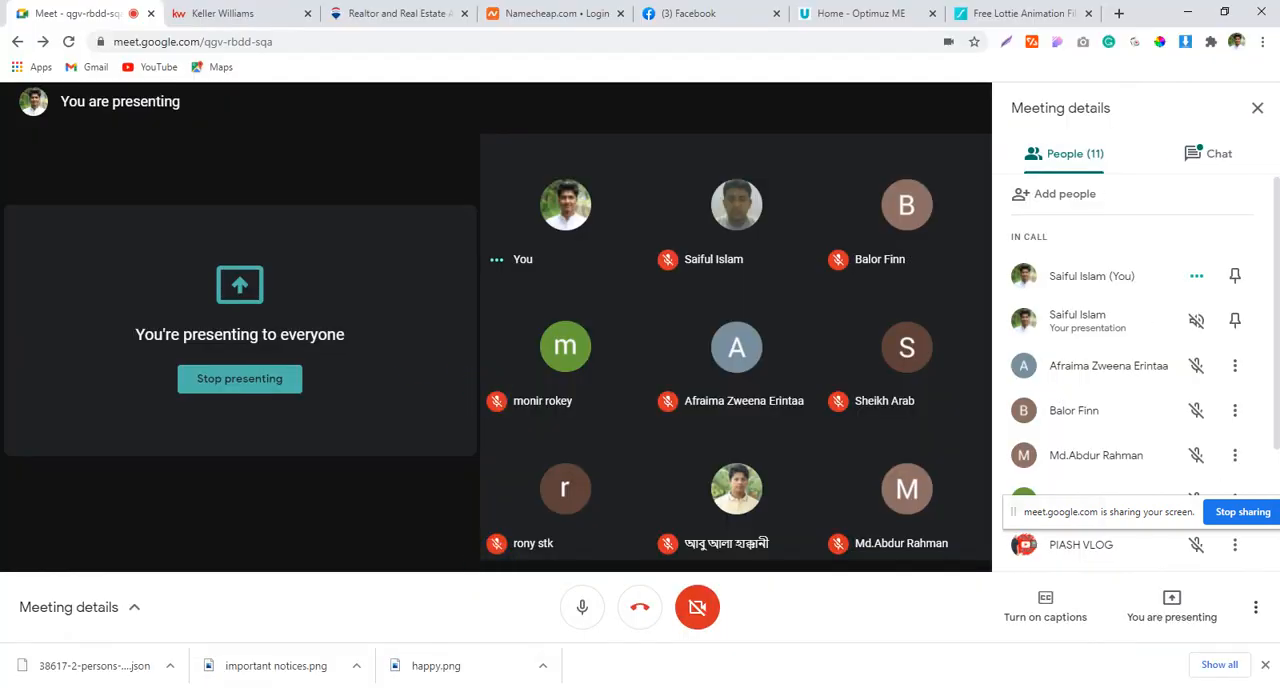
click(420, 687)
click(357, 654)
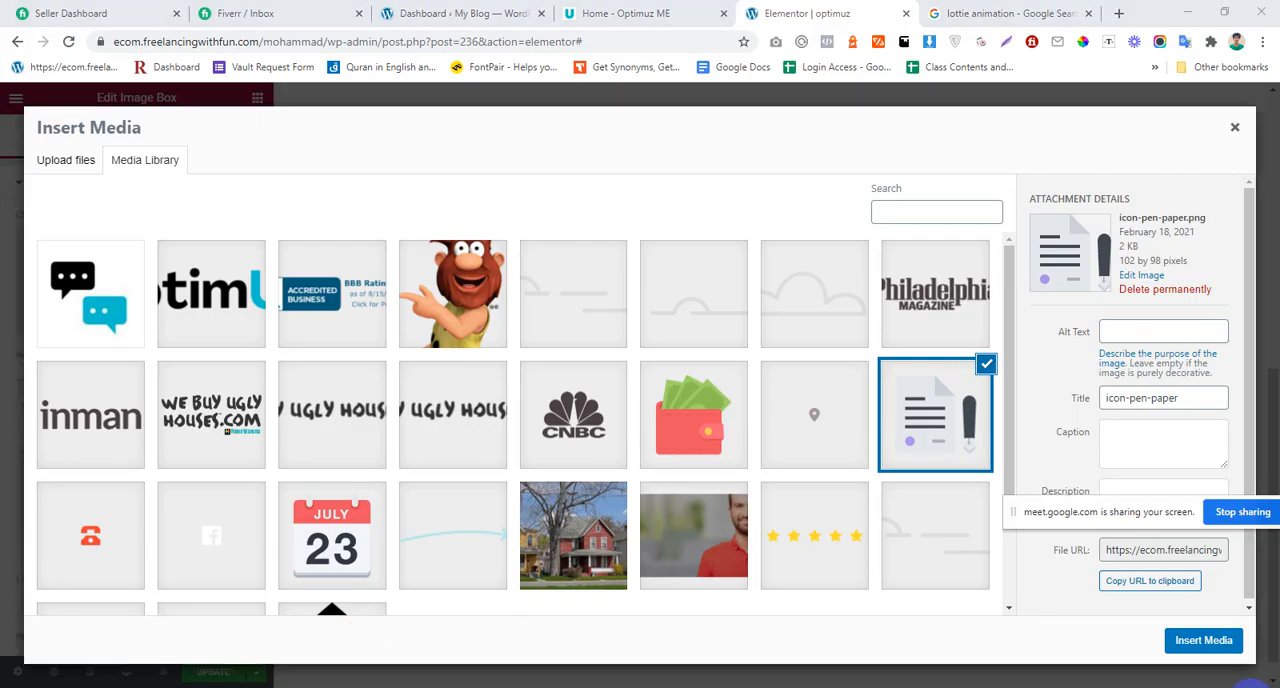
Step: Upload new,,,,.png from the Desktop to the media library and insert it as the middle Image Box's image
click(1278, 687)
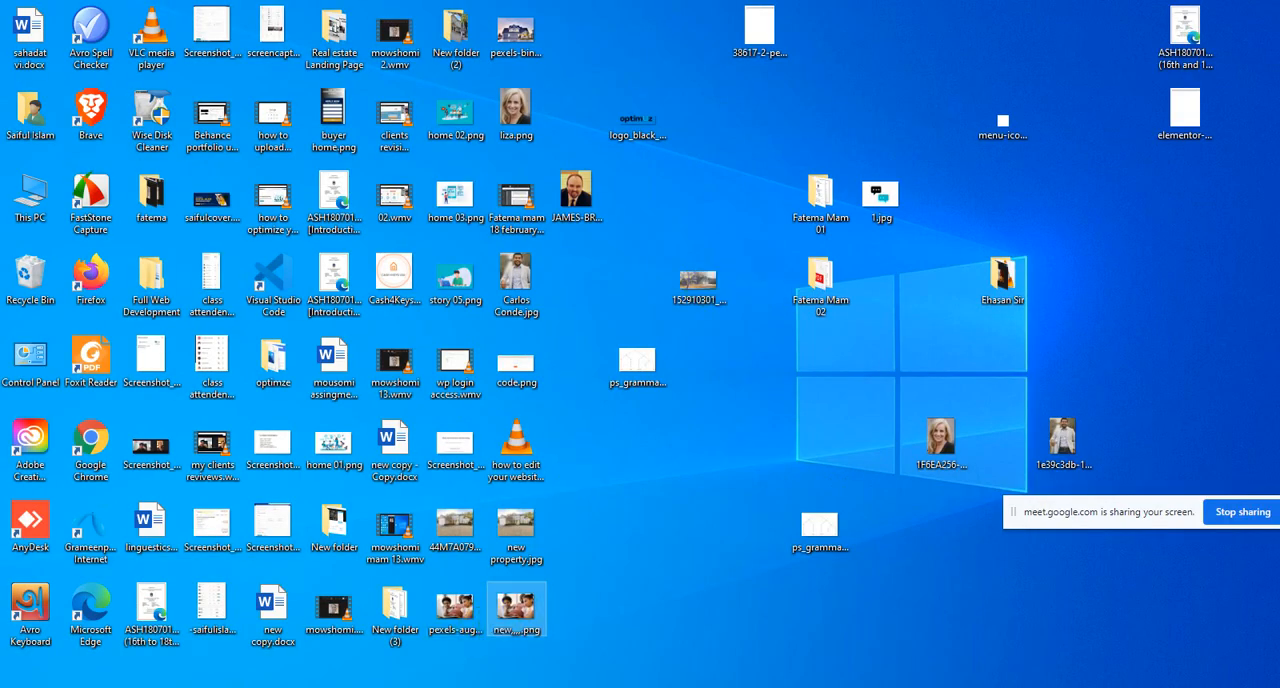
click(410, 686)
click(357, 652)
drag(357, 652, 362, 490)
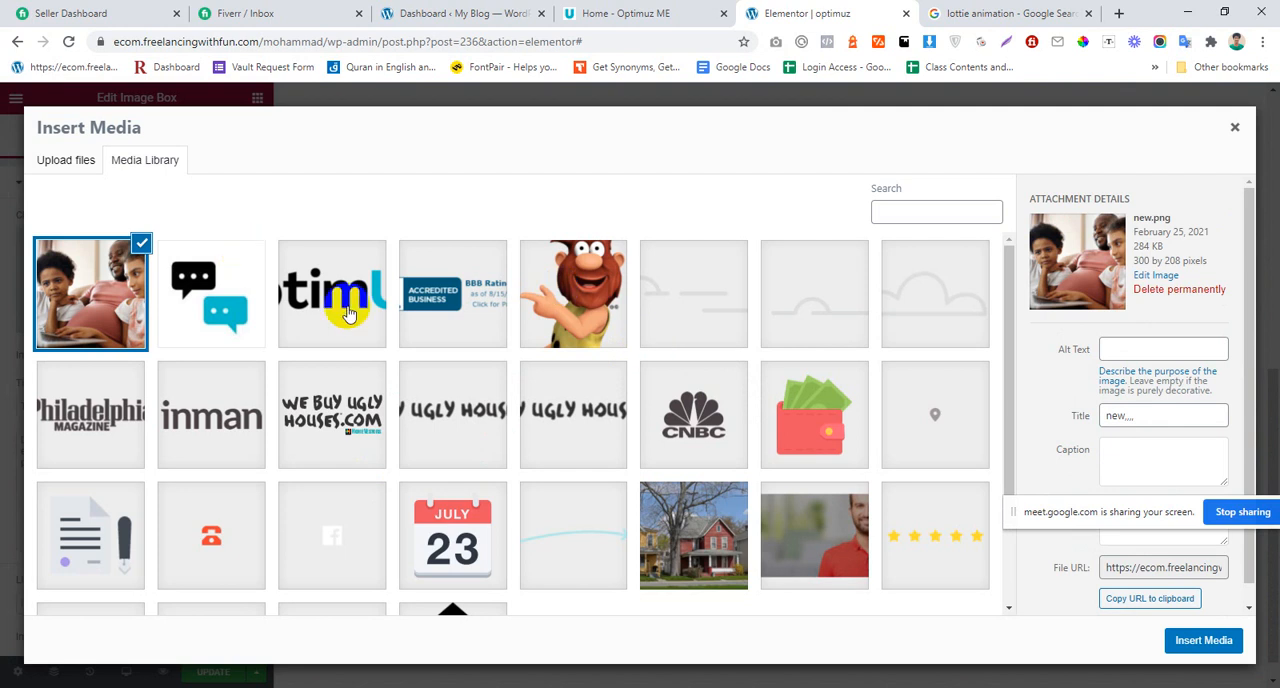
click(1200, 645)
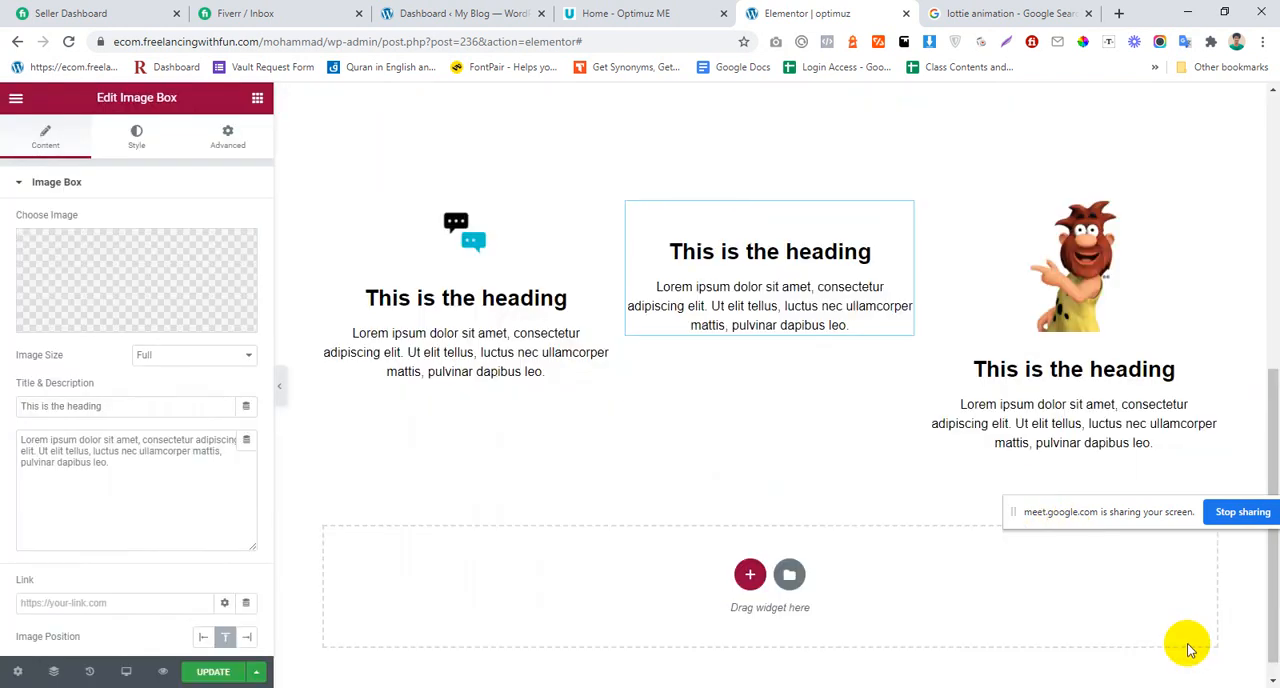
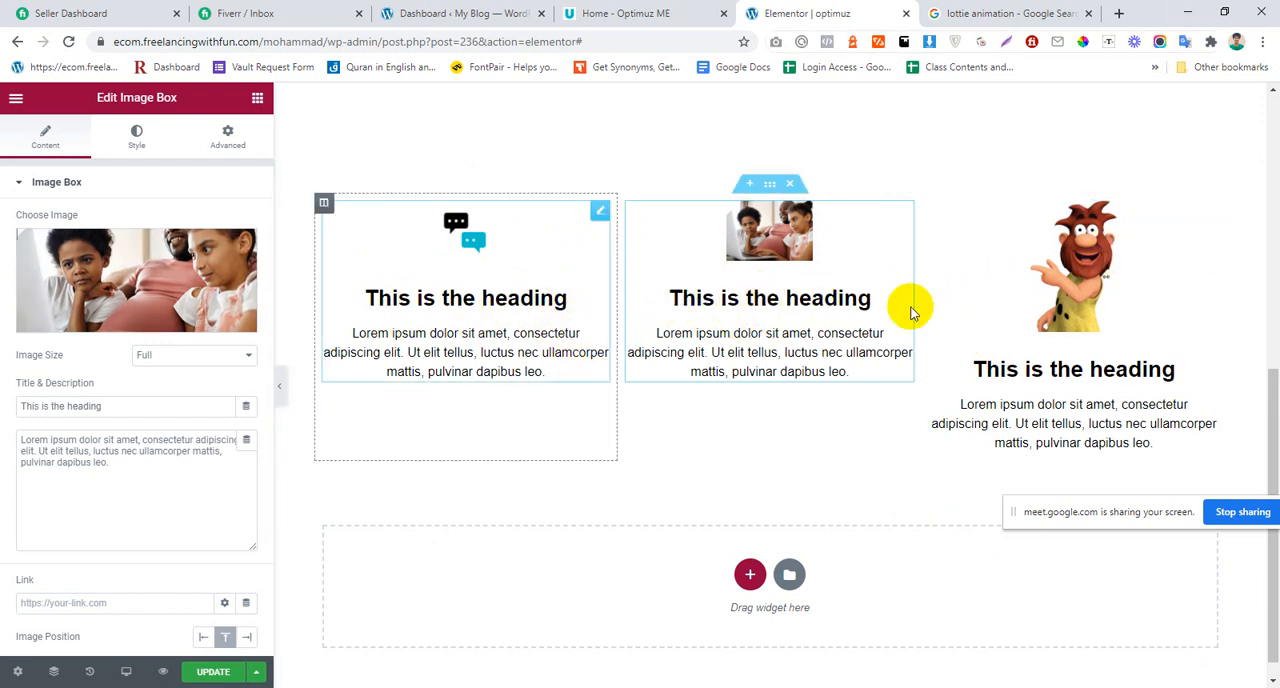
Step: Replace the third Image Box's cartoon image with the speech-bubble image 1.jpg from the media library
click(640, 13)
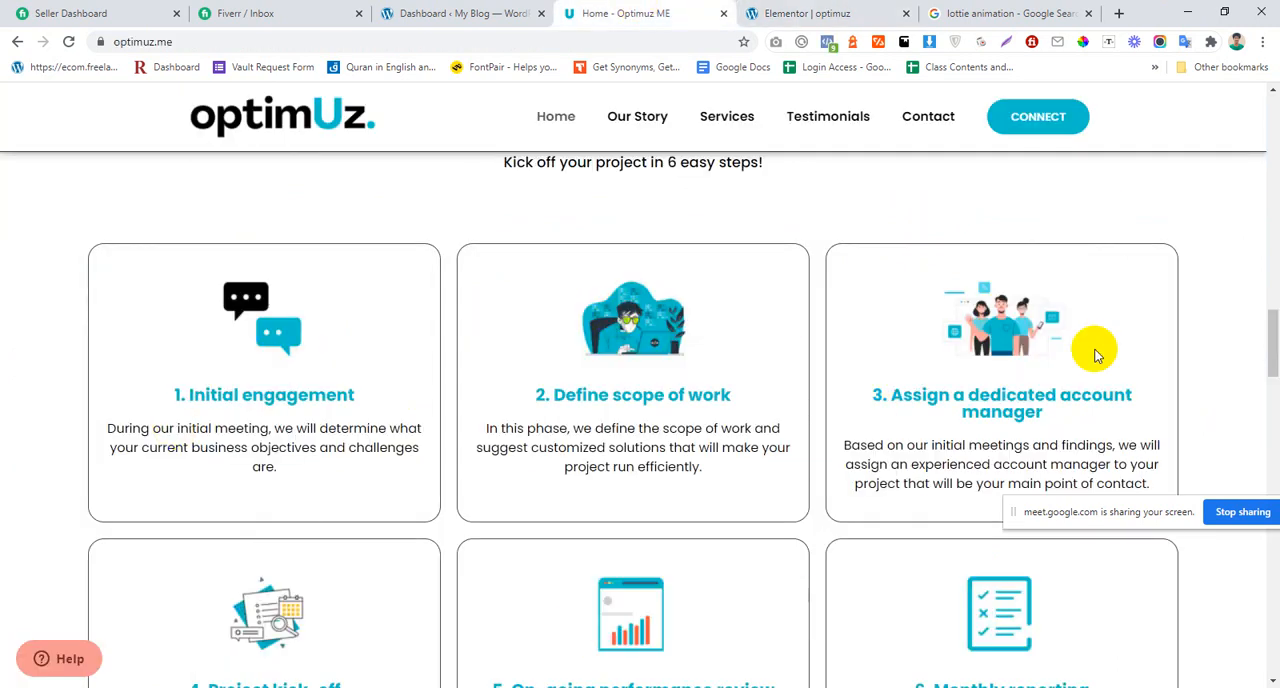
click(825, 9)
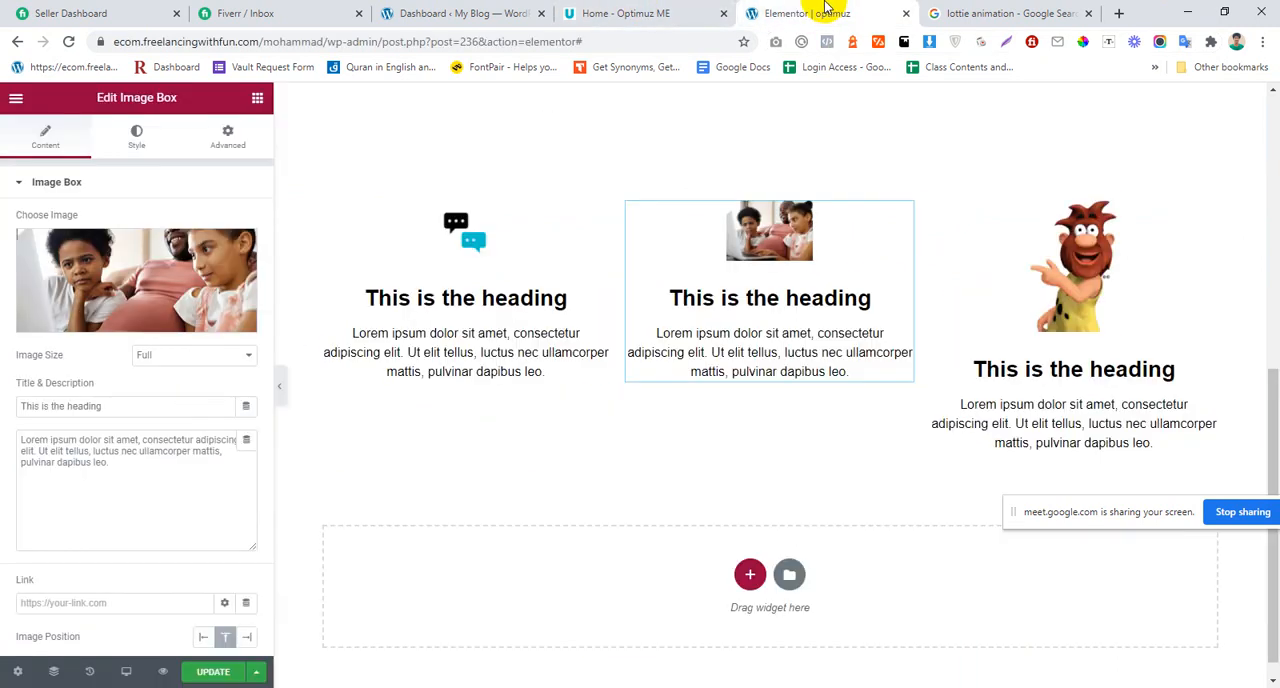
click(1093, 255)
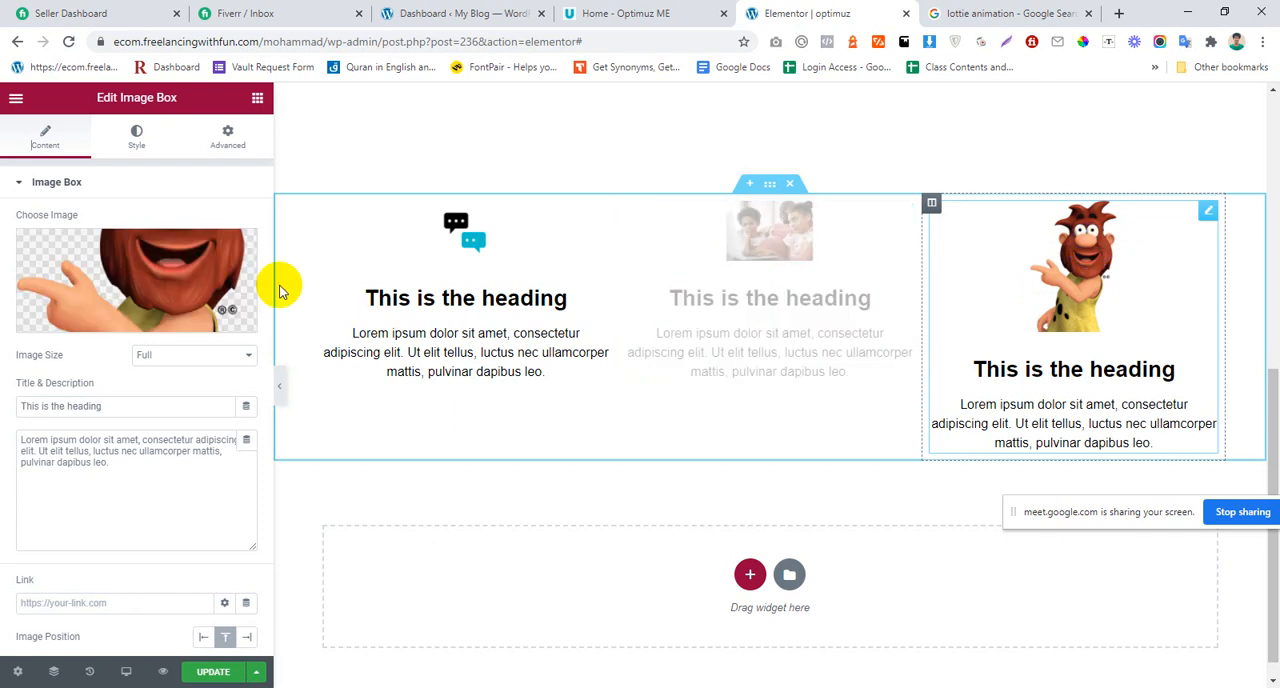
click(143, 257)
click(252, 298)
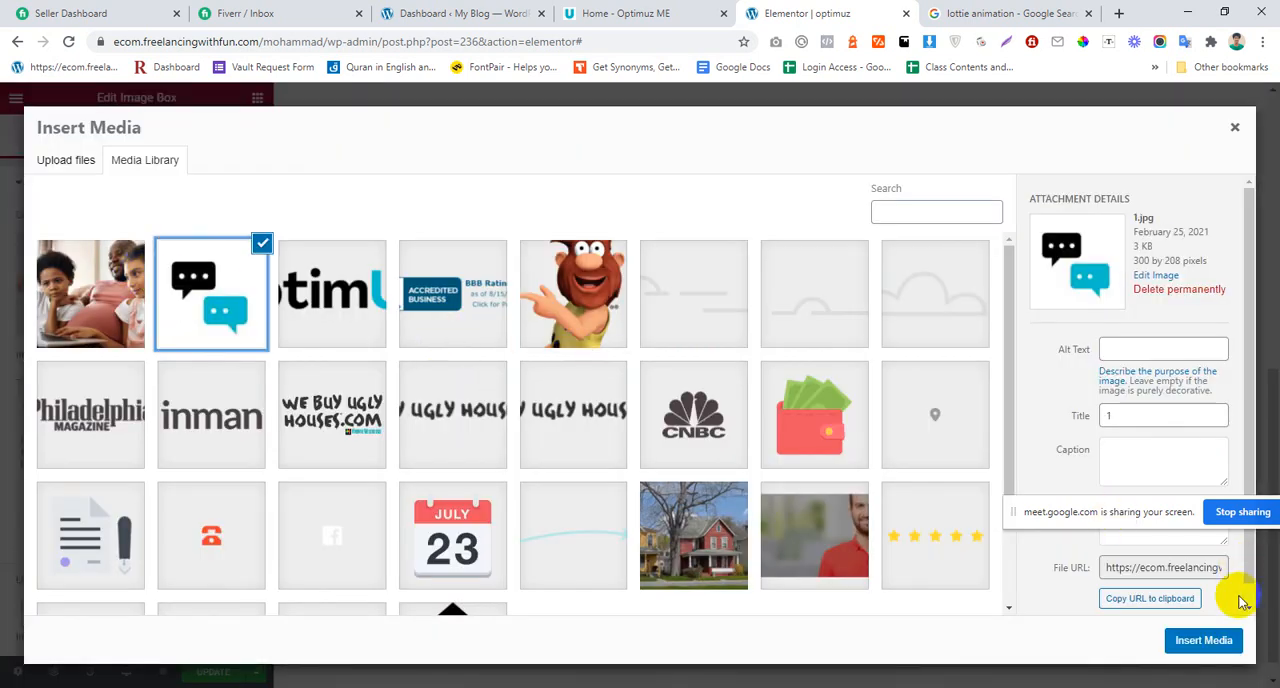
click(1214, 640)
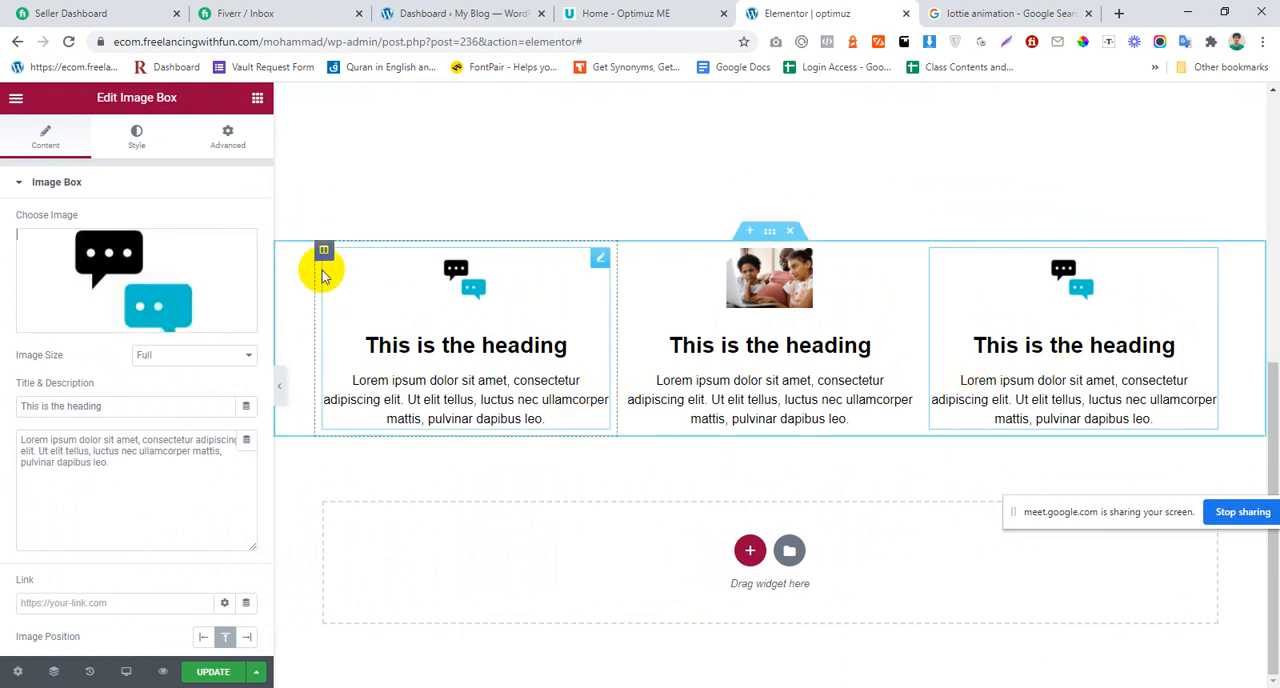
Step: Give the first Image Box's column a solid border with width 2 on all sides and a 20 px border radius
click(323, 251)
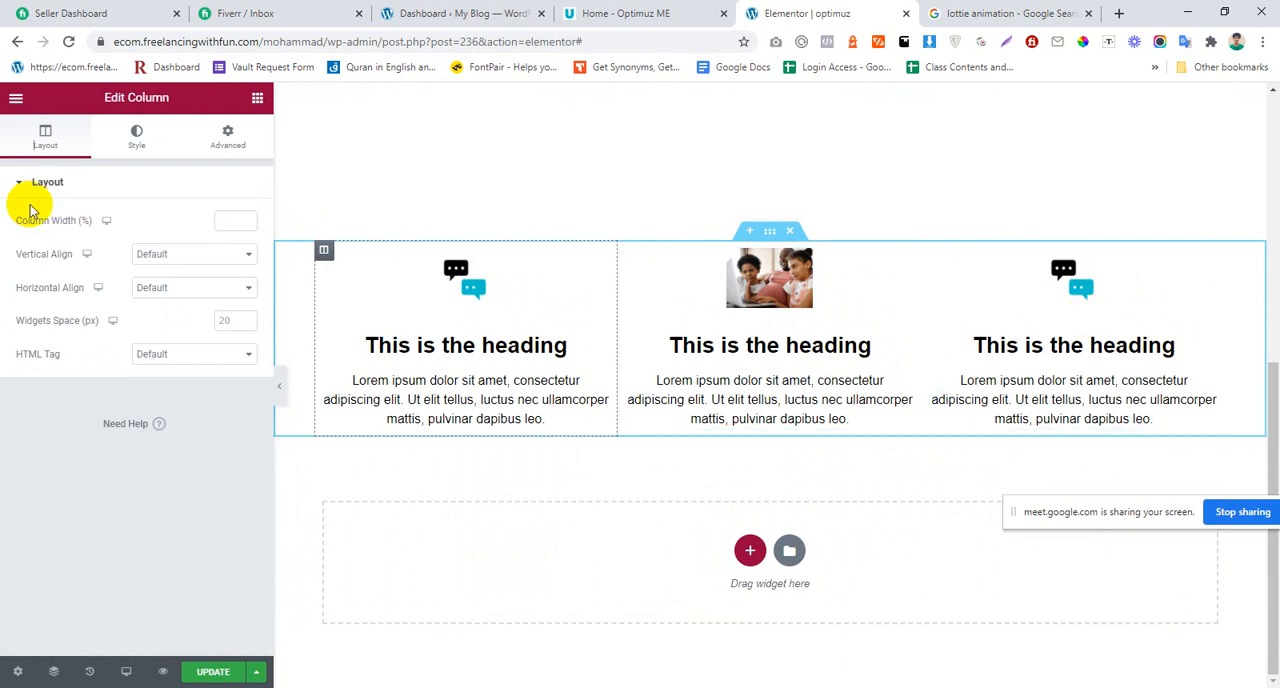
click(120, 145)
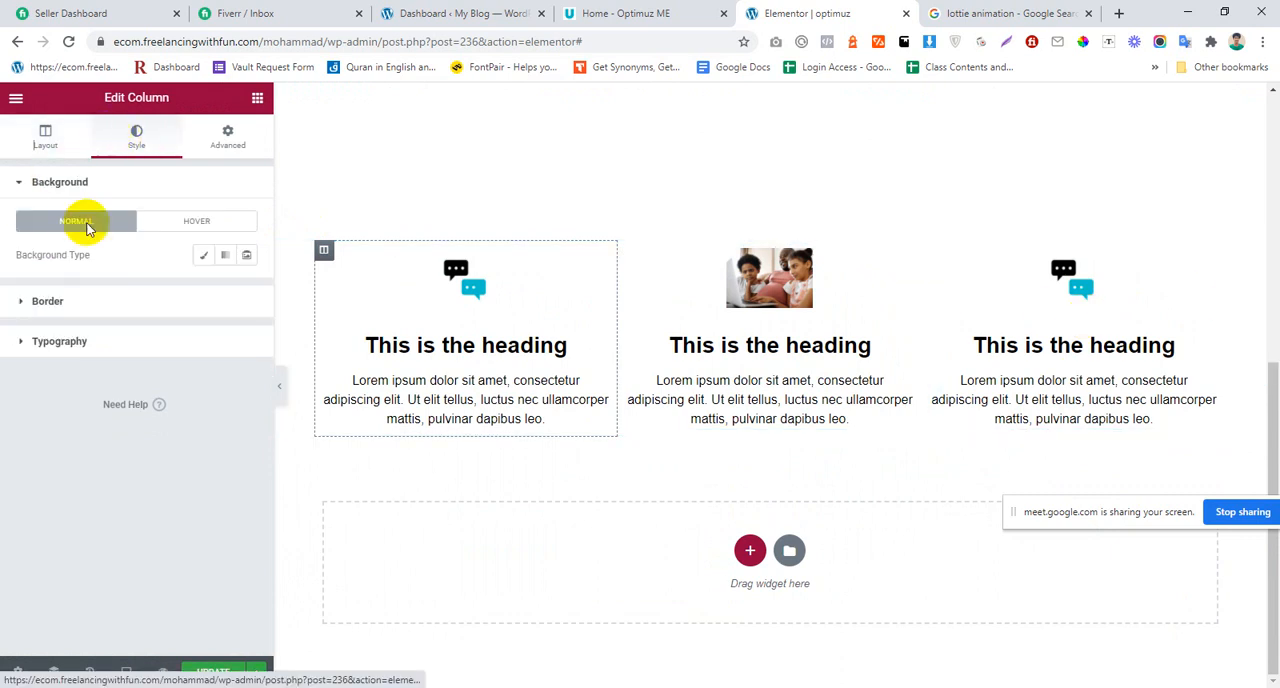
click(108, 296)
click(180, 296)
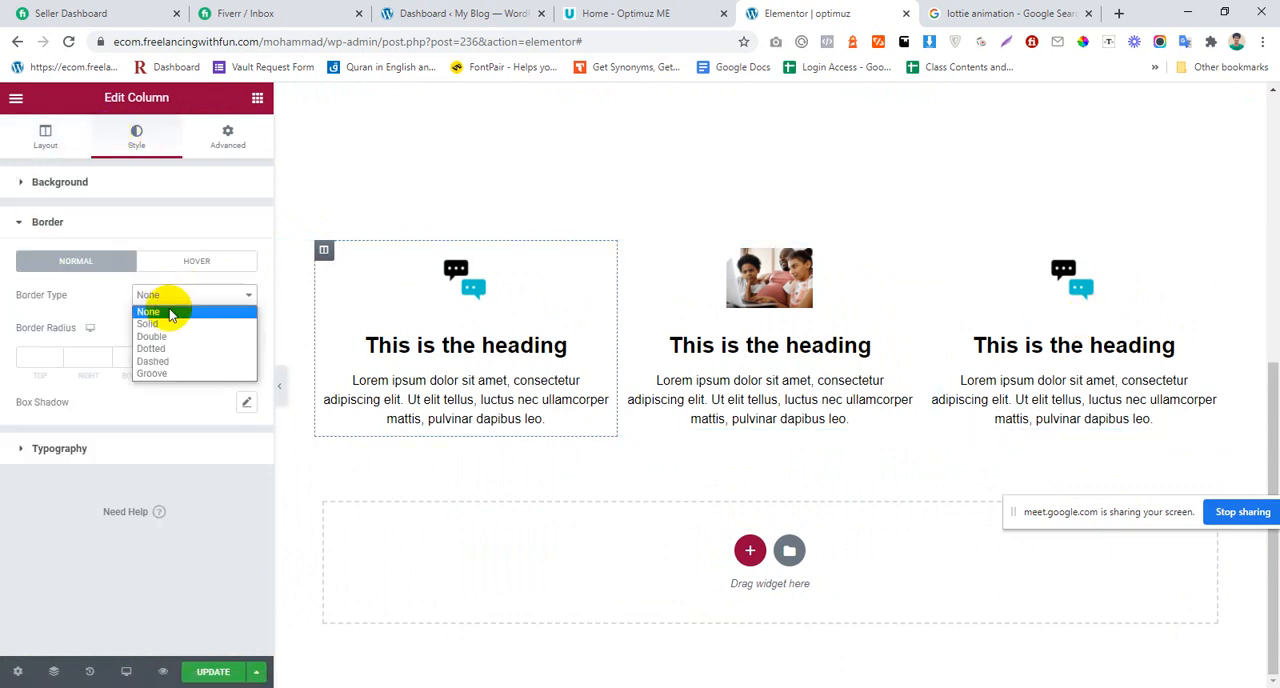
click(170, 316)
click(171, 295)
click(150, 323)
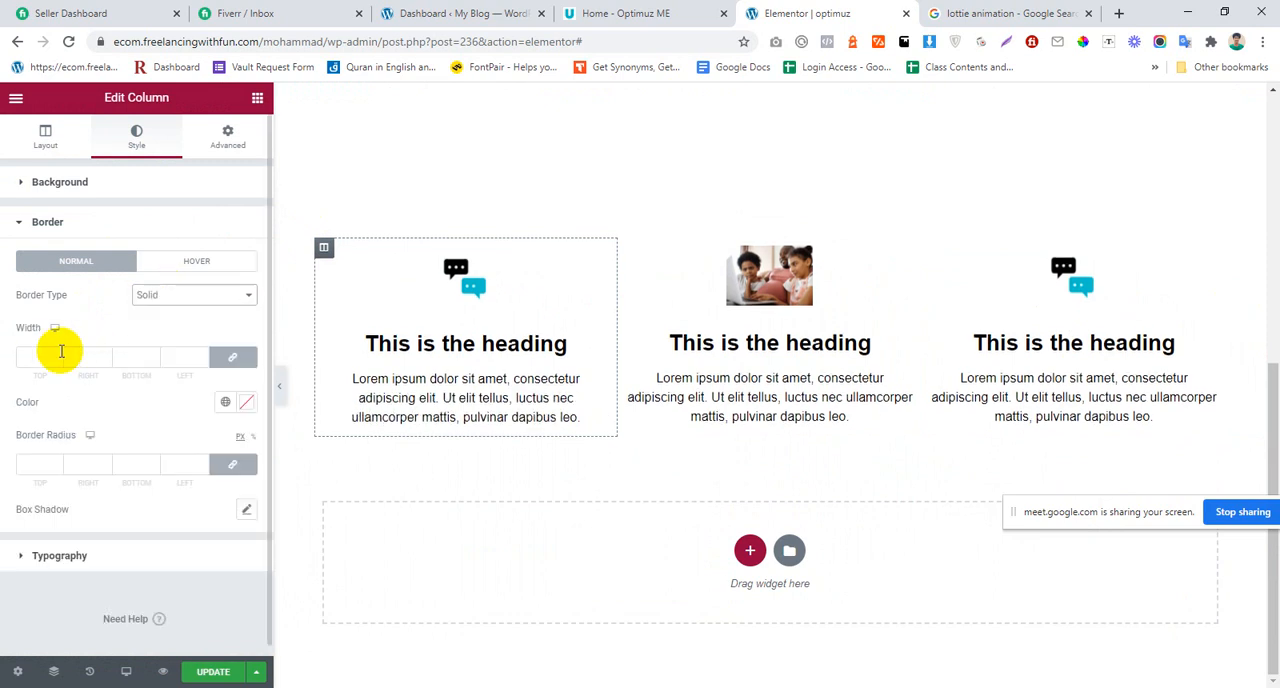
click(55, 359)
text(1)
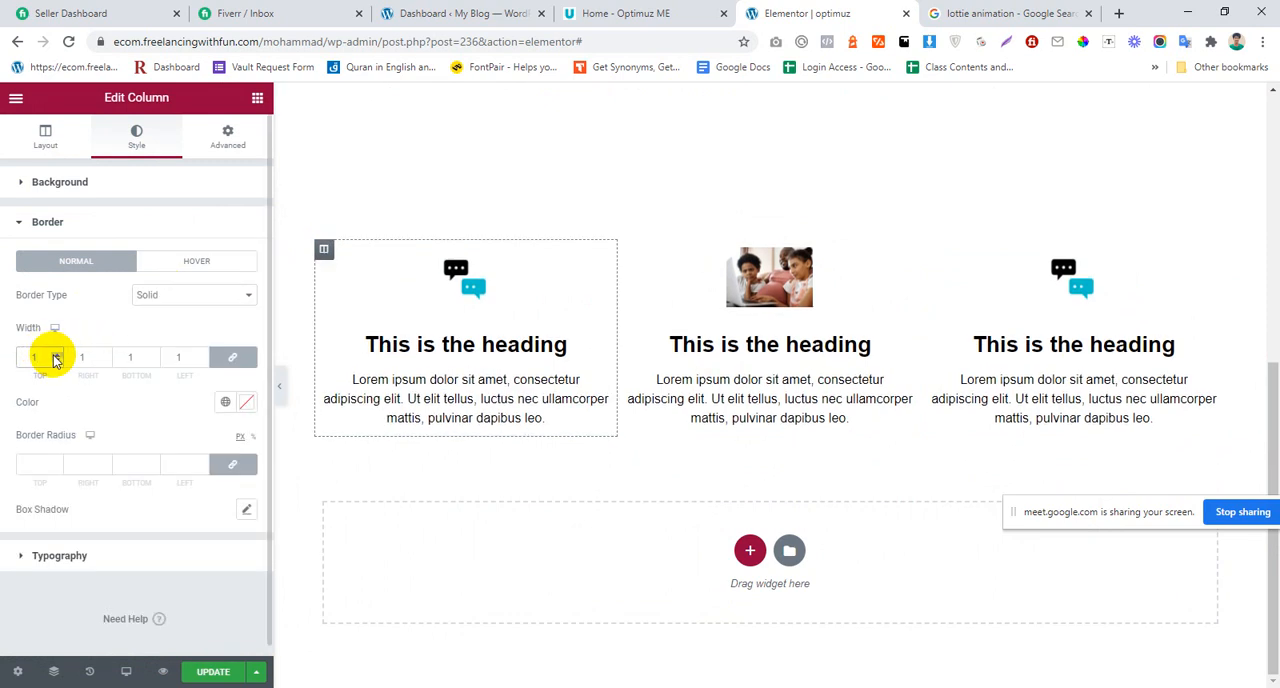
click(57, 355)
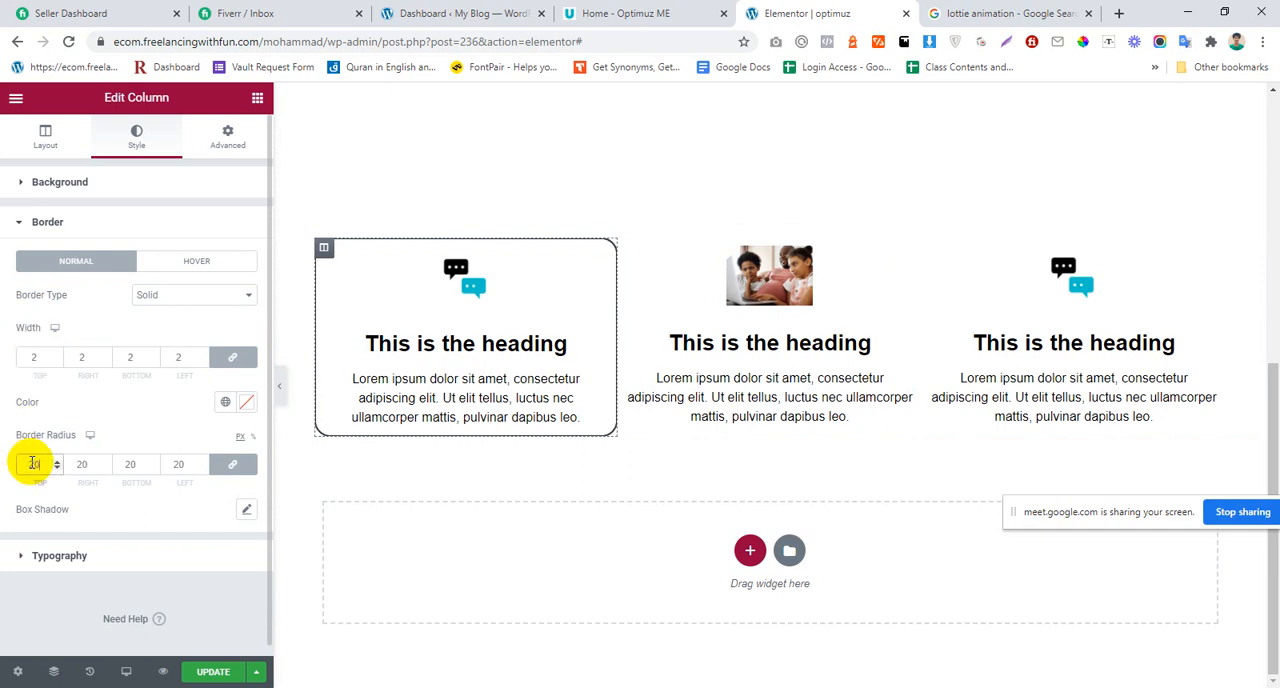
Step: Unlink the first column's padding values, leaving them at 0, and set its left and right margins to 10 px
right_click(323, 247)
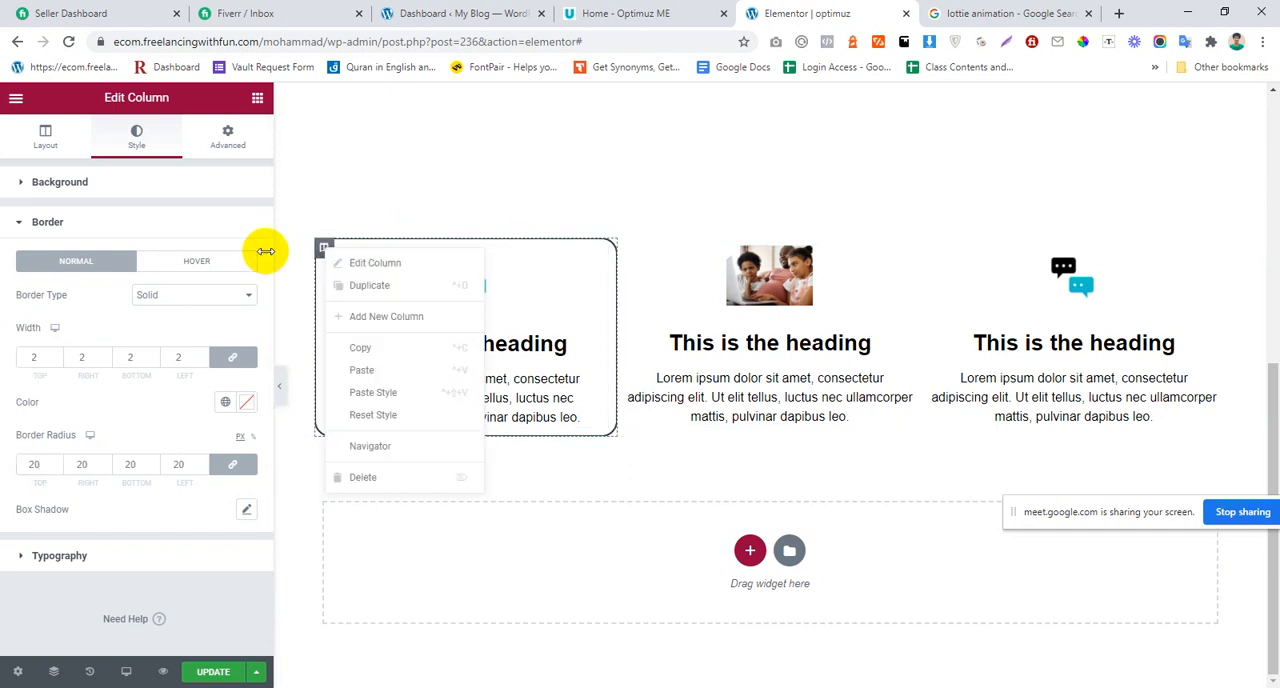
click(228, 138)
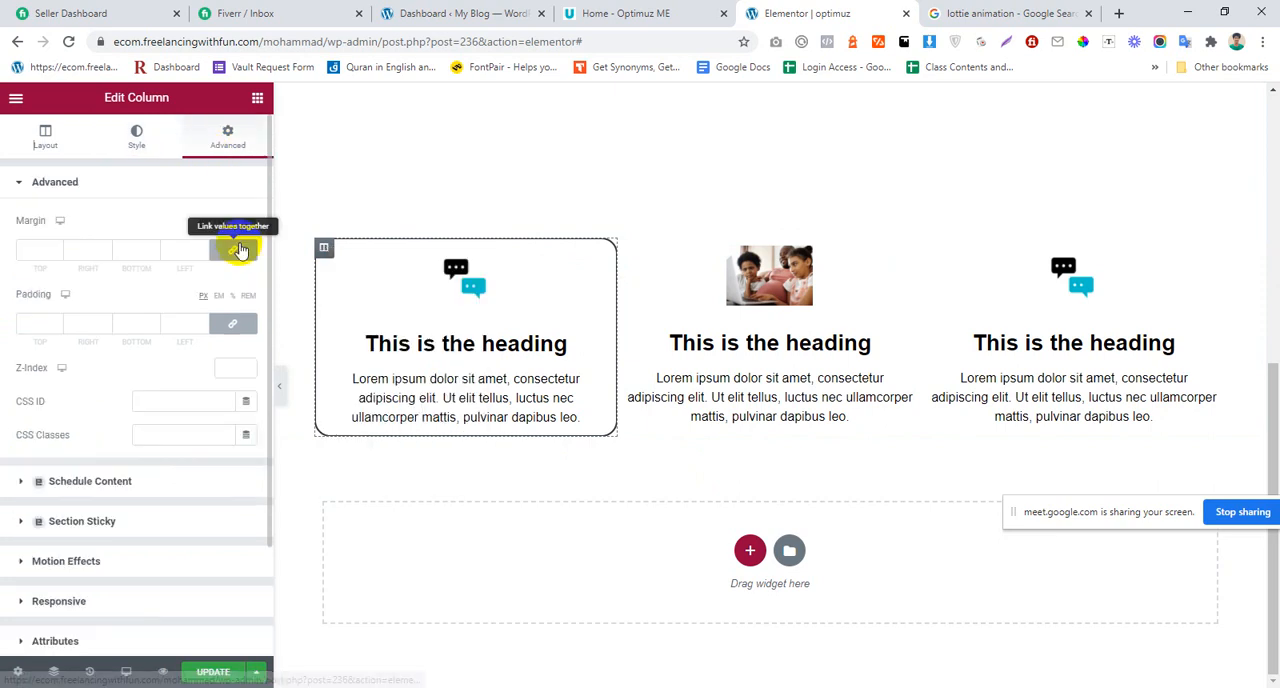
click(238, 327)
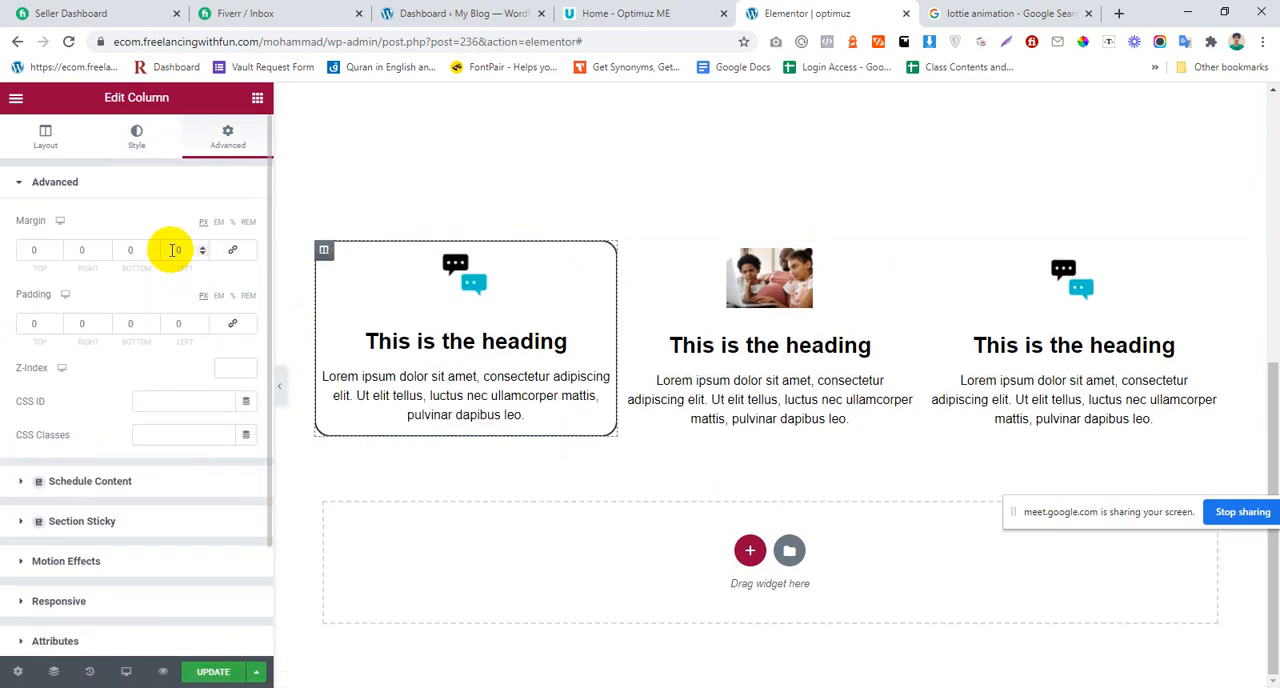
text(1)
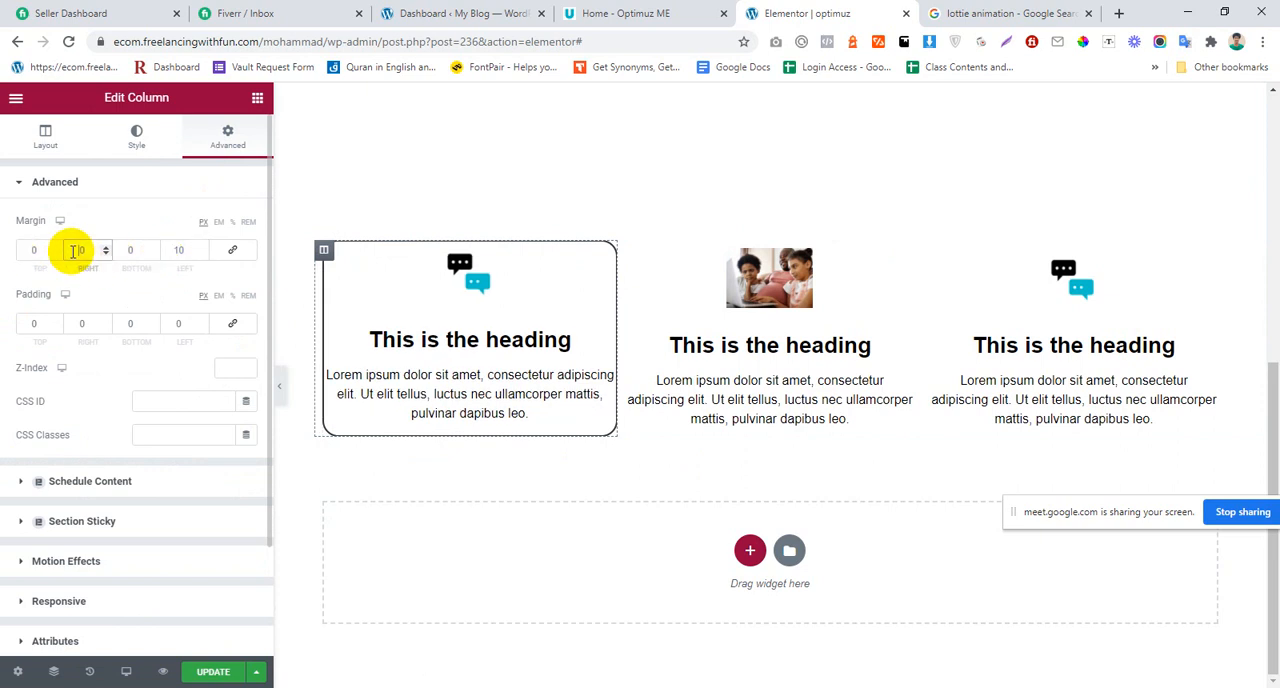
text(1)
Step: Copy the first column and paste its style onto the middle and third columns
right_click(325, 249)
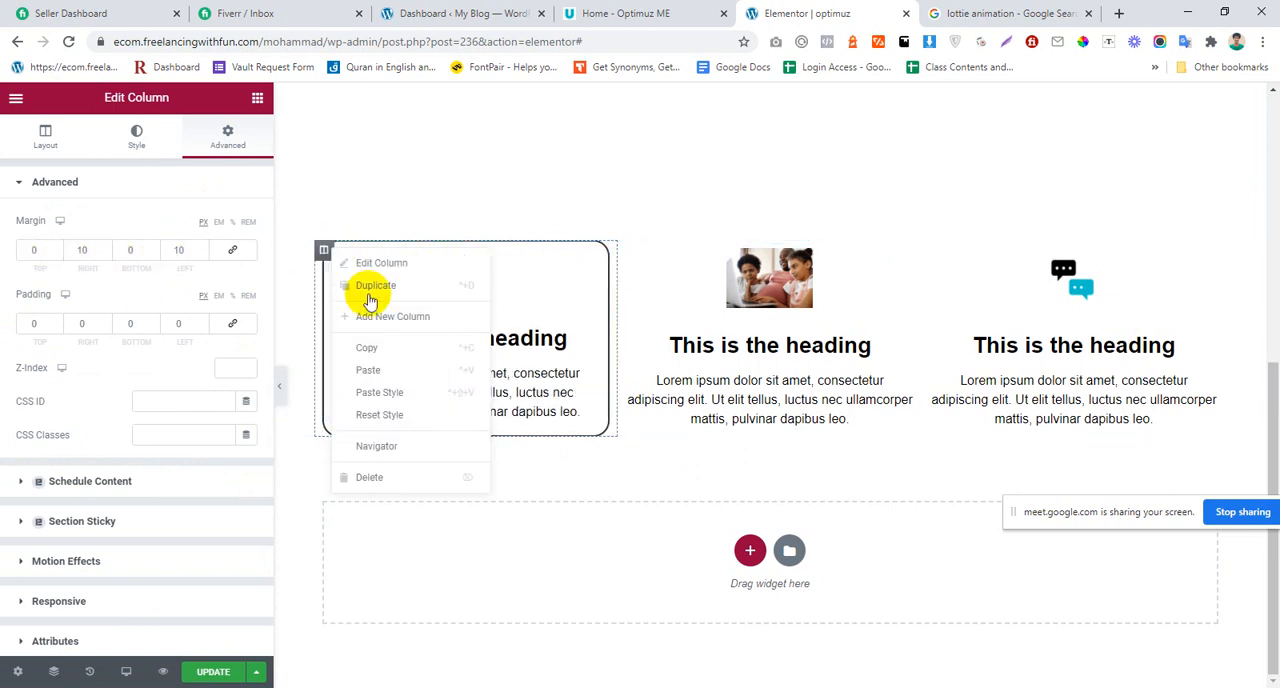
click(386, 348)
right_click(627, 251)
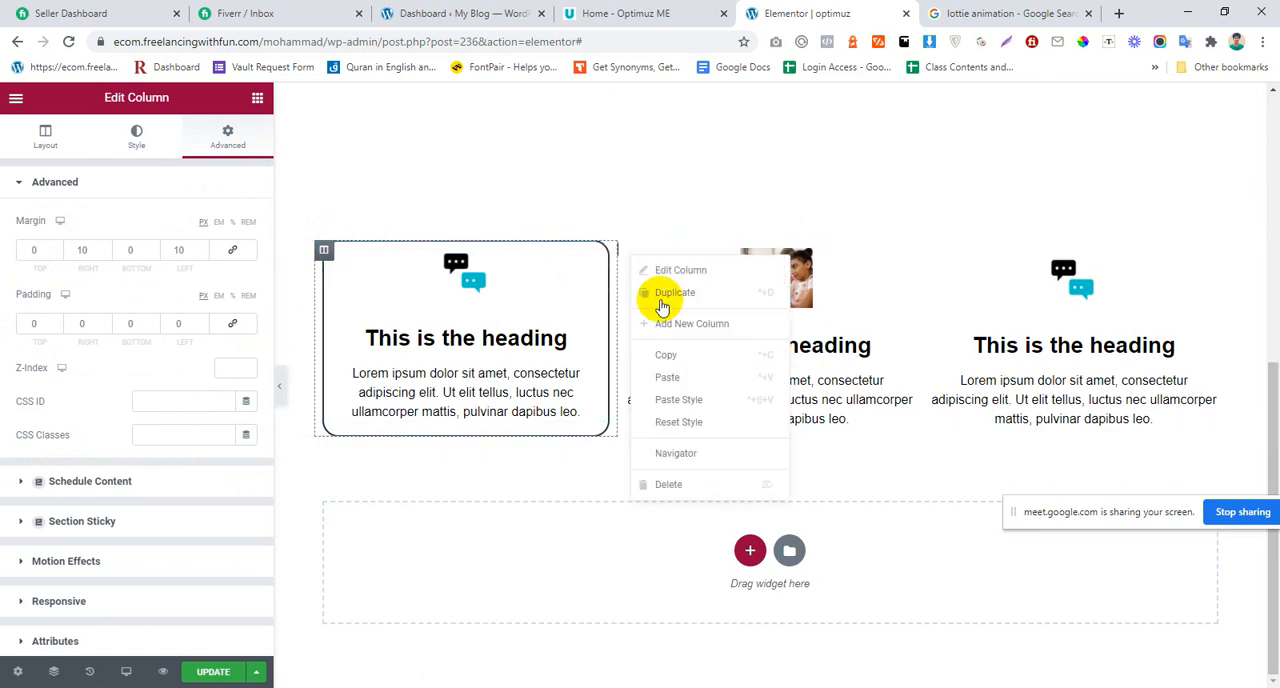
click(714, 399)
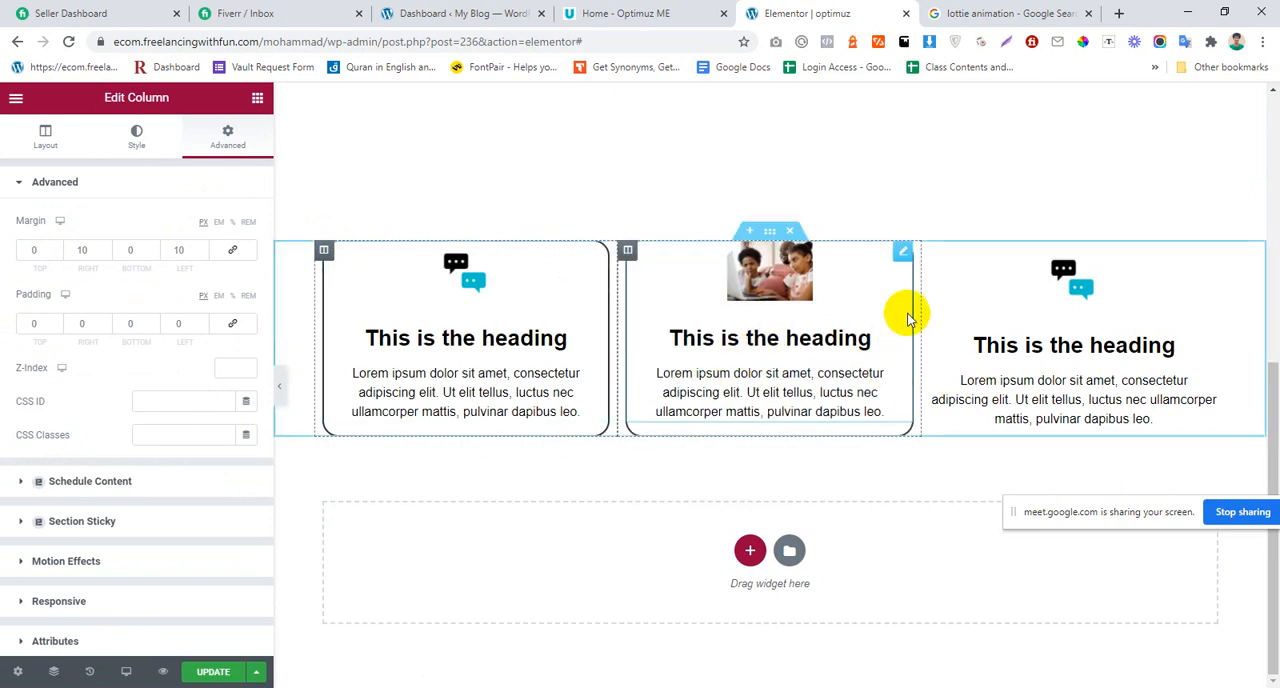
right_click(932, 256)
click(1004, 398)
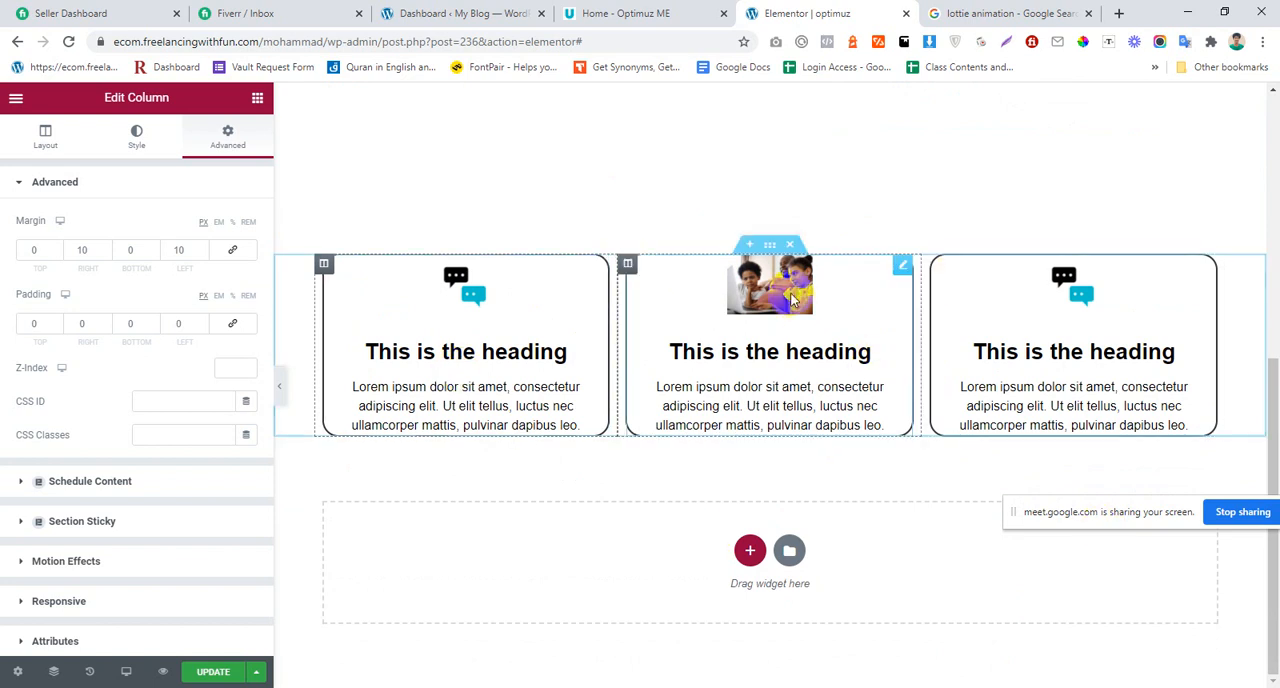
Step: Duplicate the three-column Image Box section to create a second row of cards
right_click(770, 246)
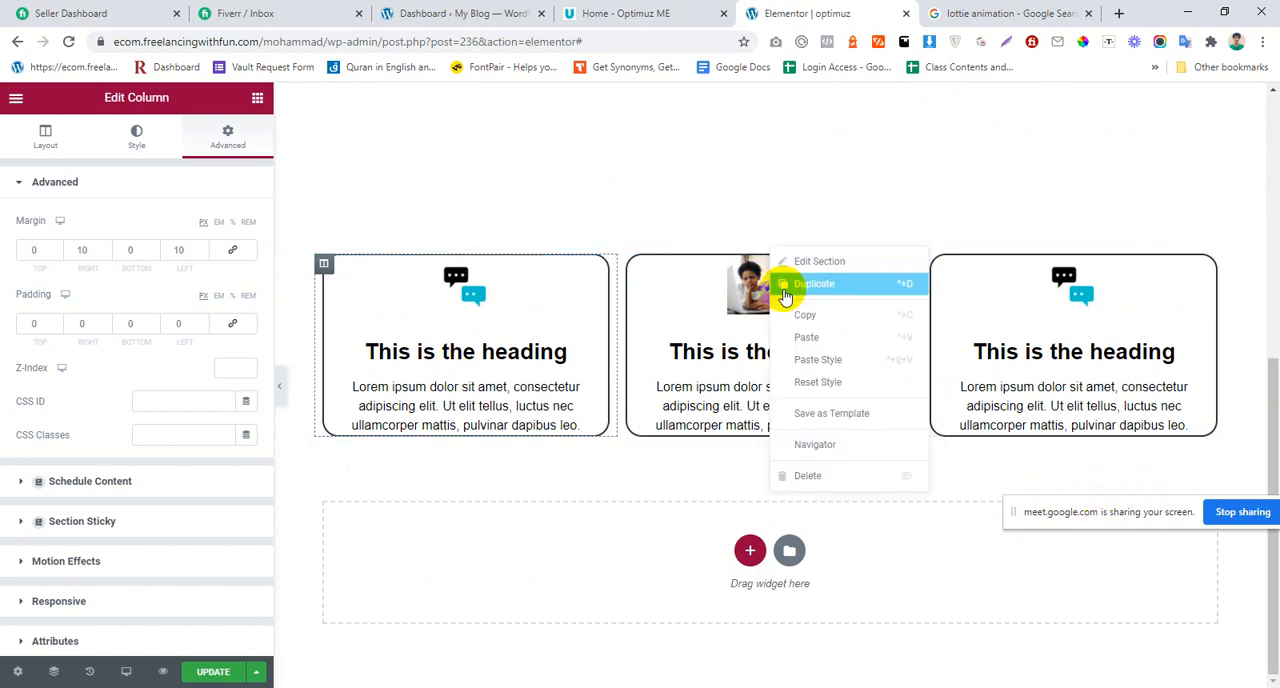
click(785, 286)
scroll(771, 260, up, 2)
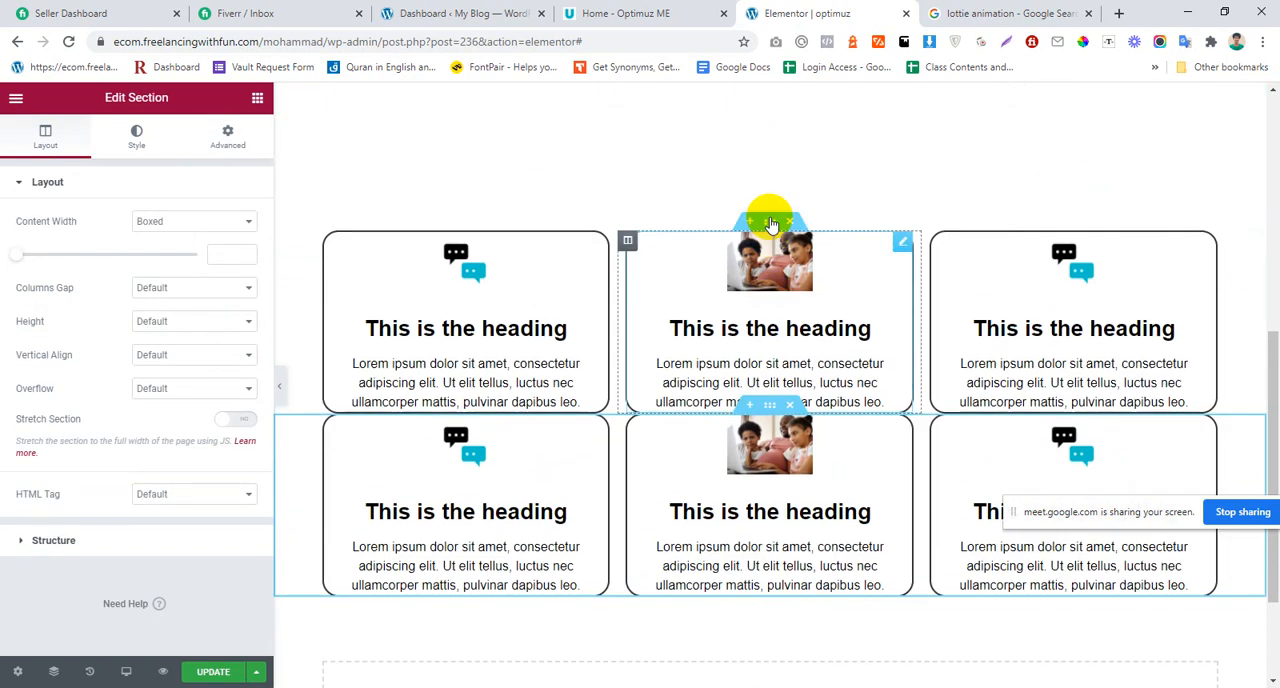
Step: Unlink the upper card section's padding values, keeping them at 0, and set its bottom margin to 20 px
click(770, 230)
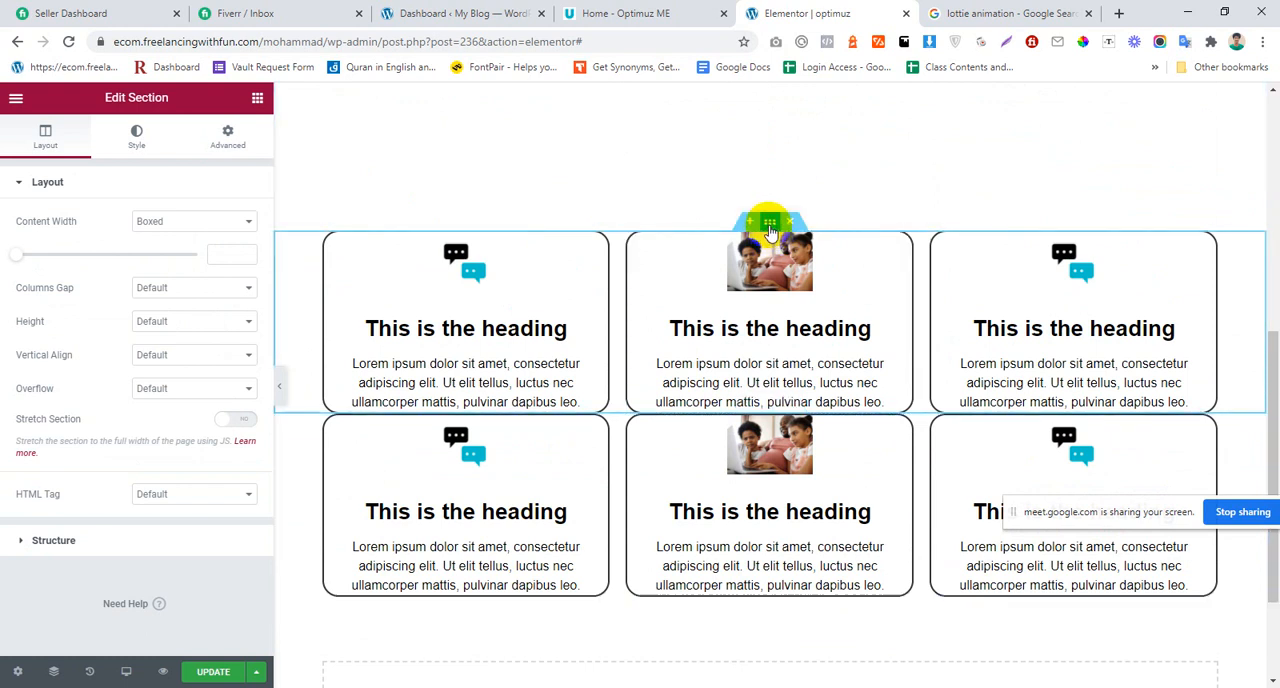
click(227, 137)
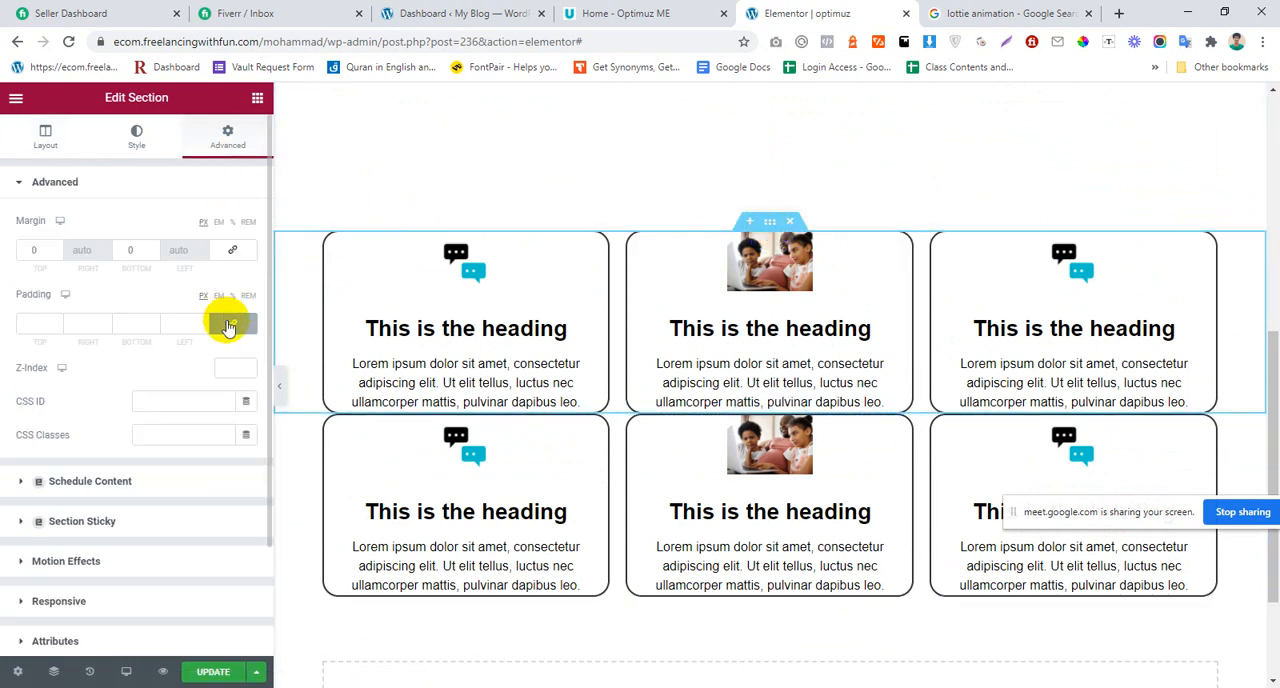
click(228, 325)
text(20)
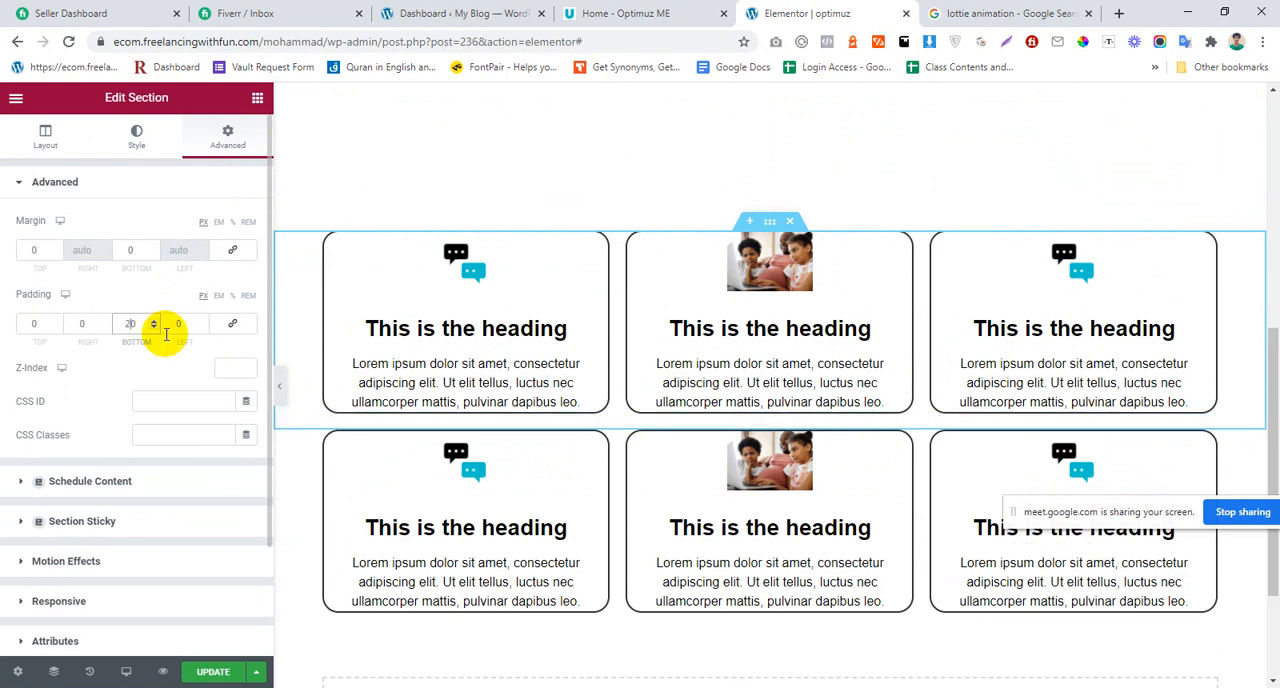
key(BackSpace)
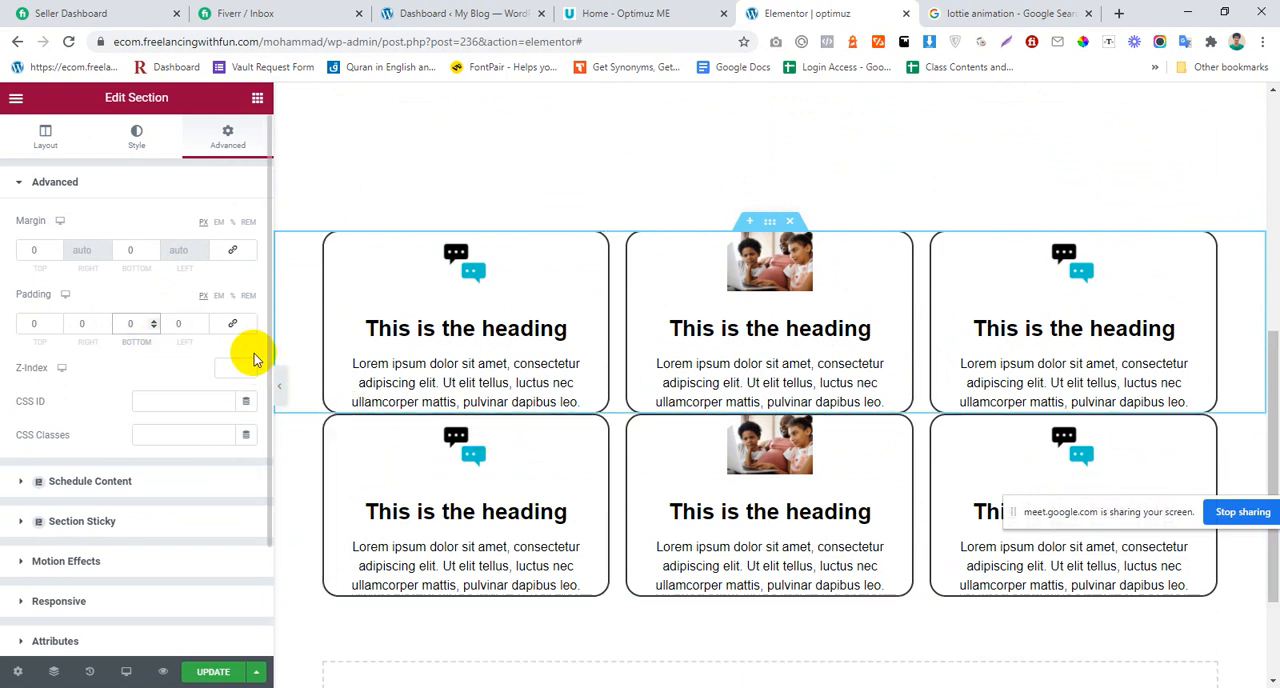
click(123, 251)
text(20)
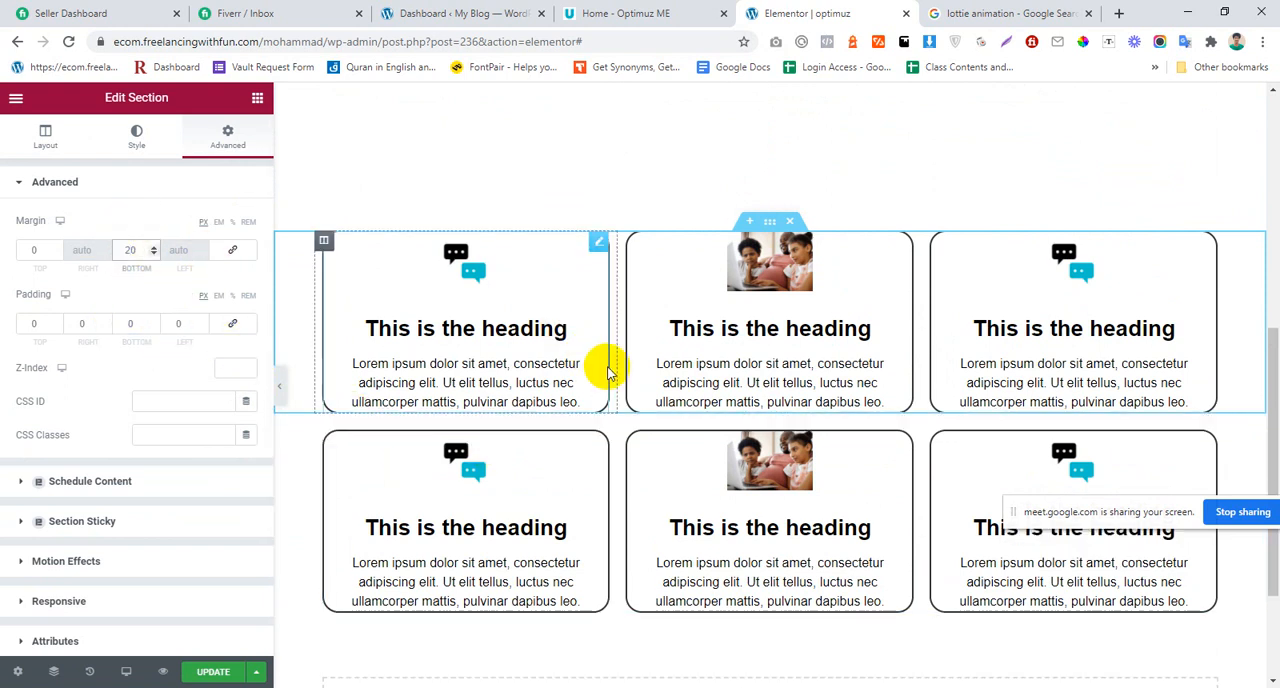
scroll(609, 366, down, 2)
scroll(777, 323, up, 3)
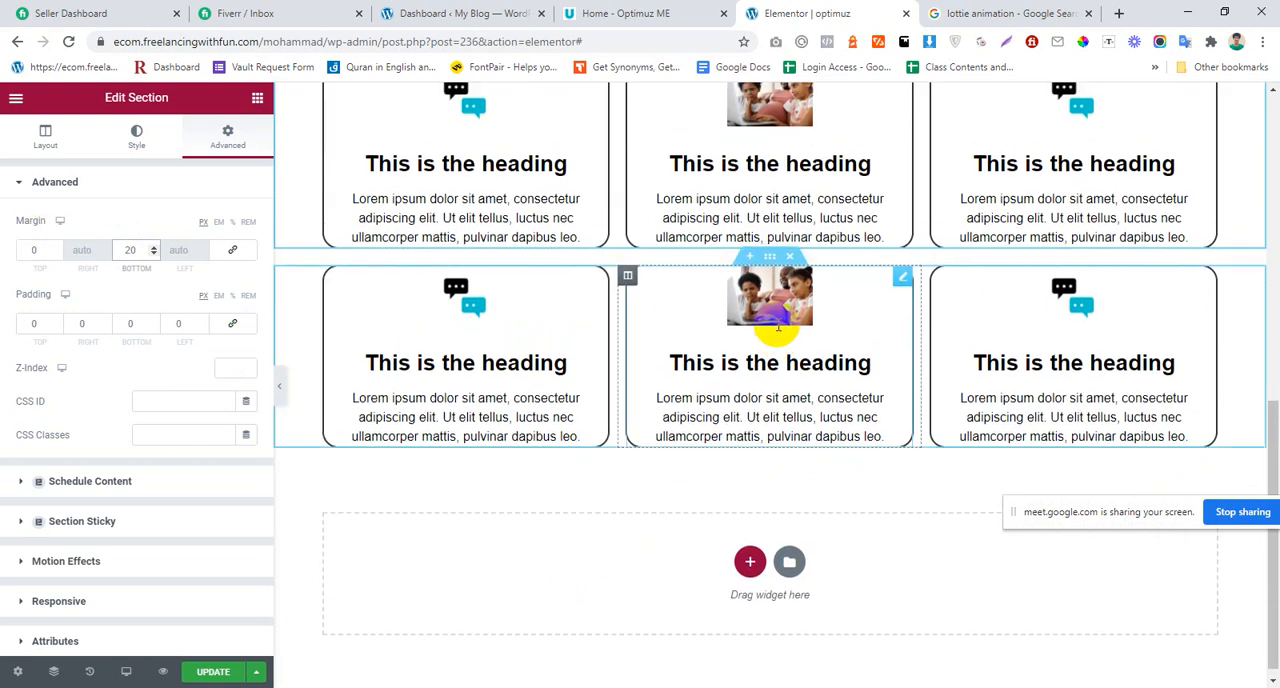
scroll(777, 334, down, 1)
scroll(549, 389, down, 2)
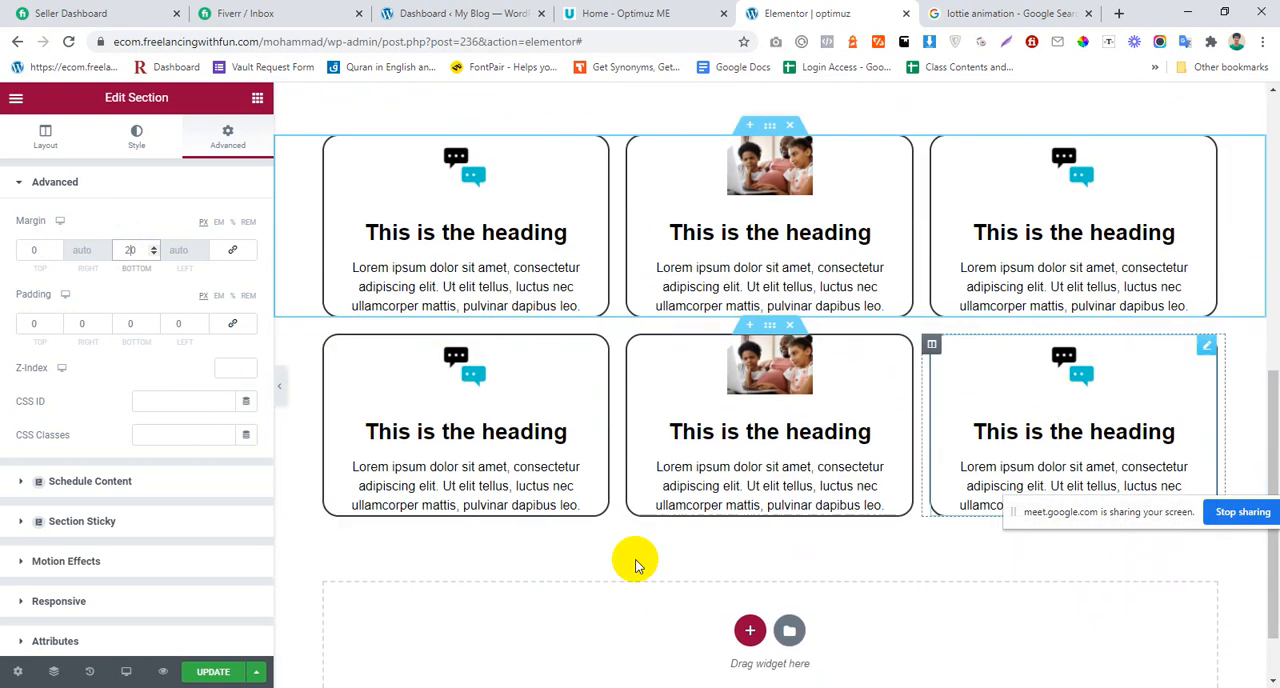
Step: Examine the reference optimUz home page from "How it works" through "Why work with us" to the Testimonials carousel, paging through its slides
click(663, 12)
scroll(450, 283, up, 2)
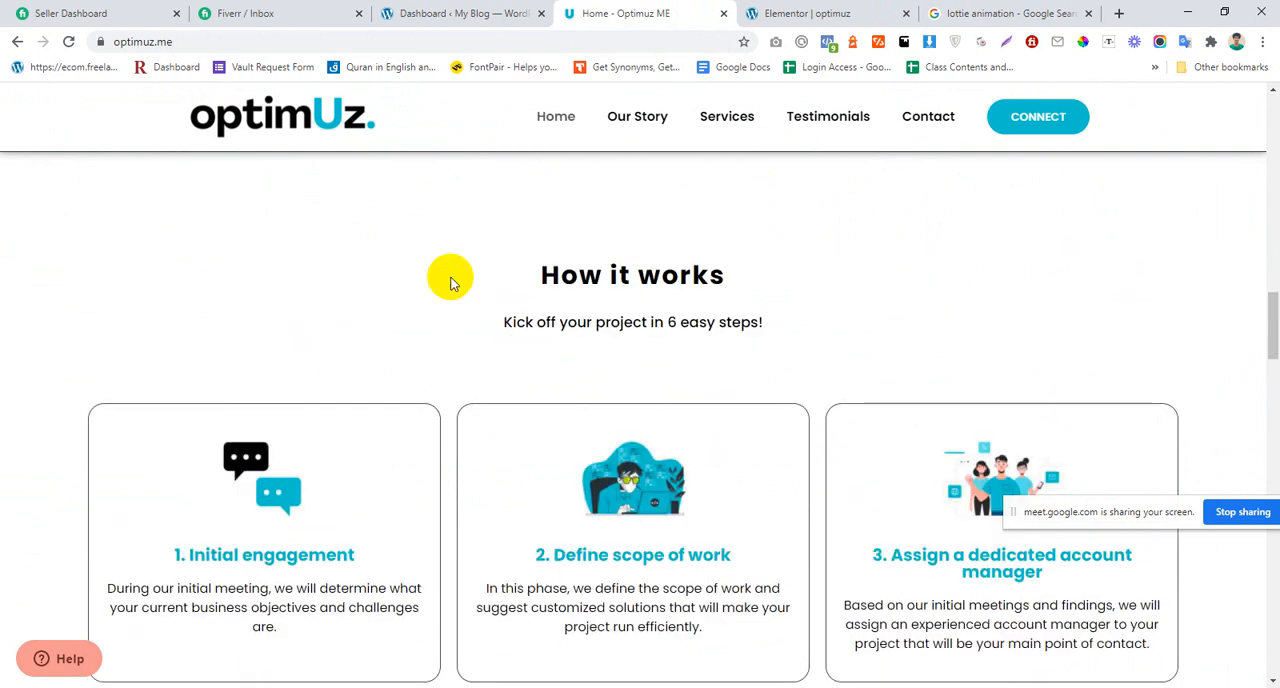
scroll(752, 330, down, 10)
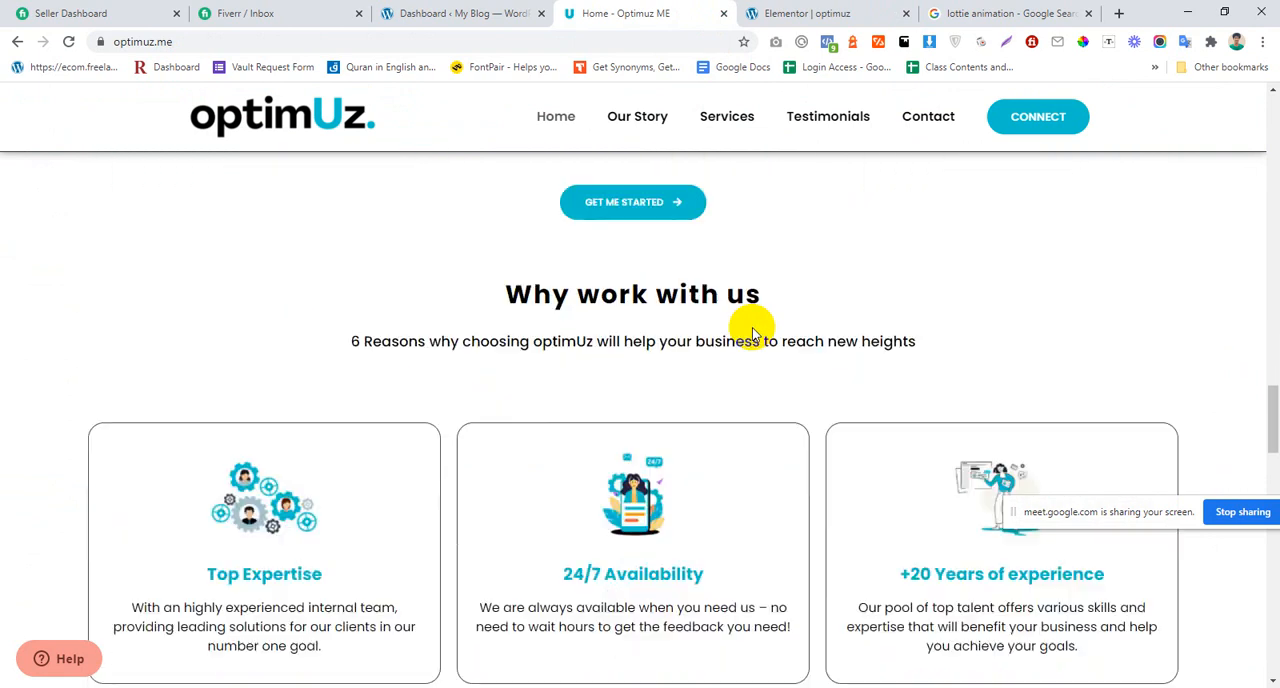
scroll(752, 335, down, 4)
scroll(740, 333, up, 2)
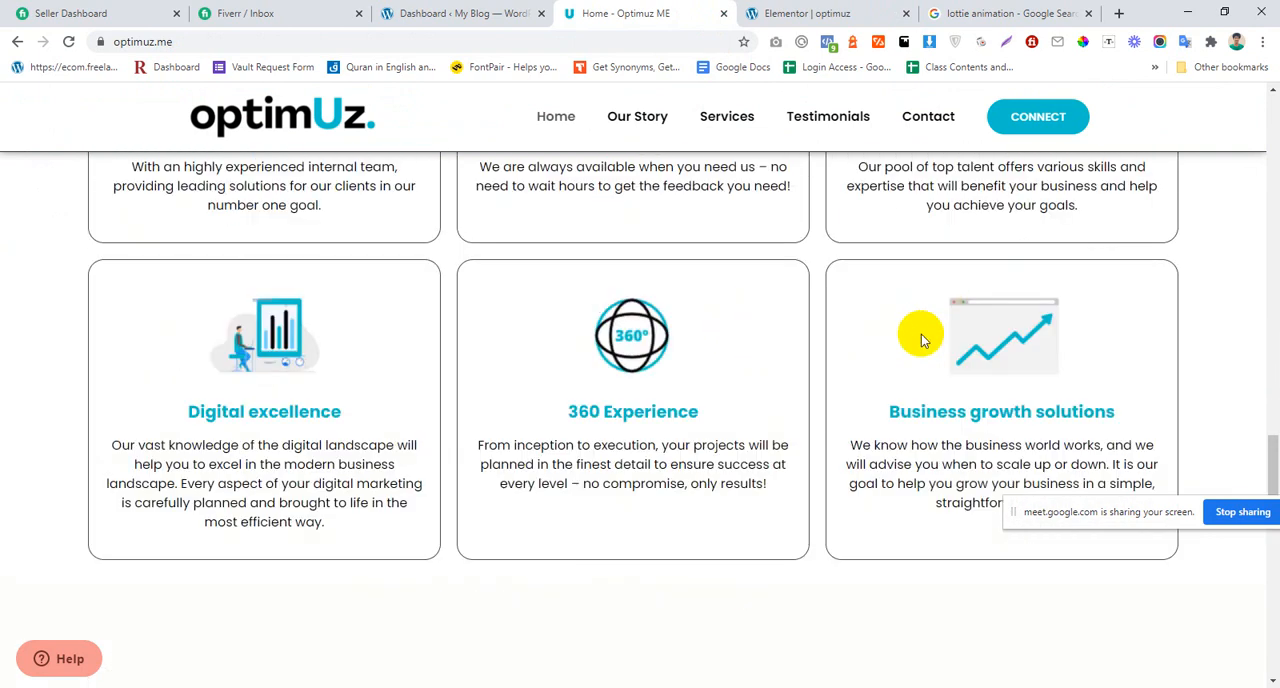
scroll(921, 334, down, 6)
scroll(848, 303, up, 2)
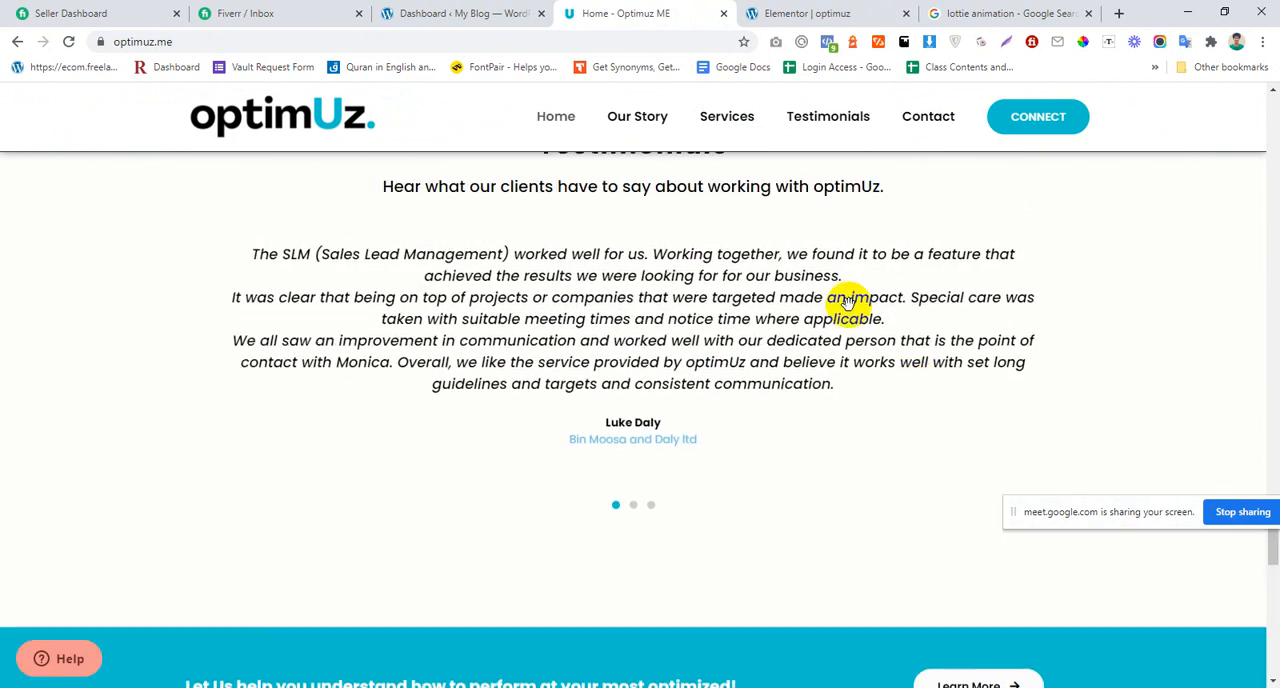
drag(848, 303, 223, 329)
drag(1057, 354, 343, 399)
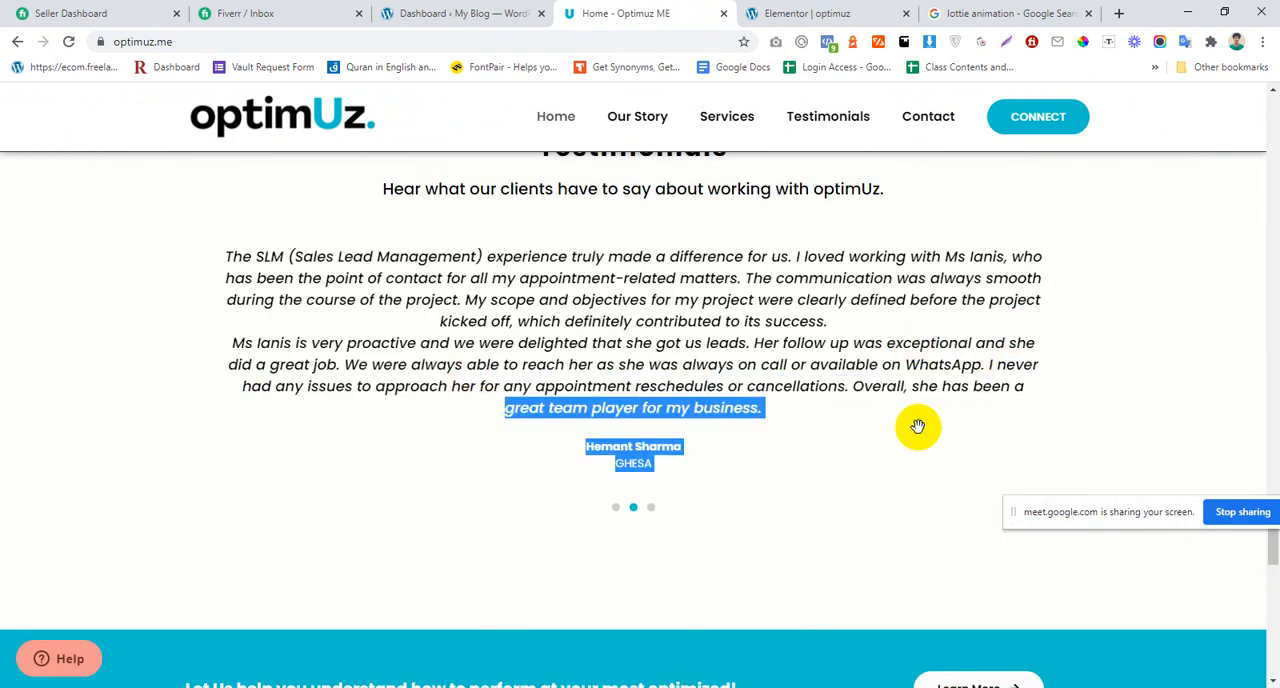
scroll(918, 426, up, 2)
scroll(918, 415, down, 2)
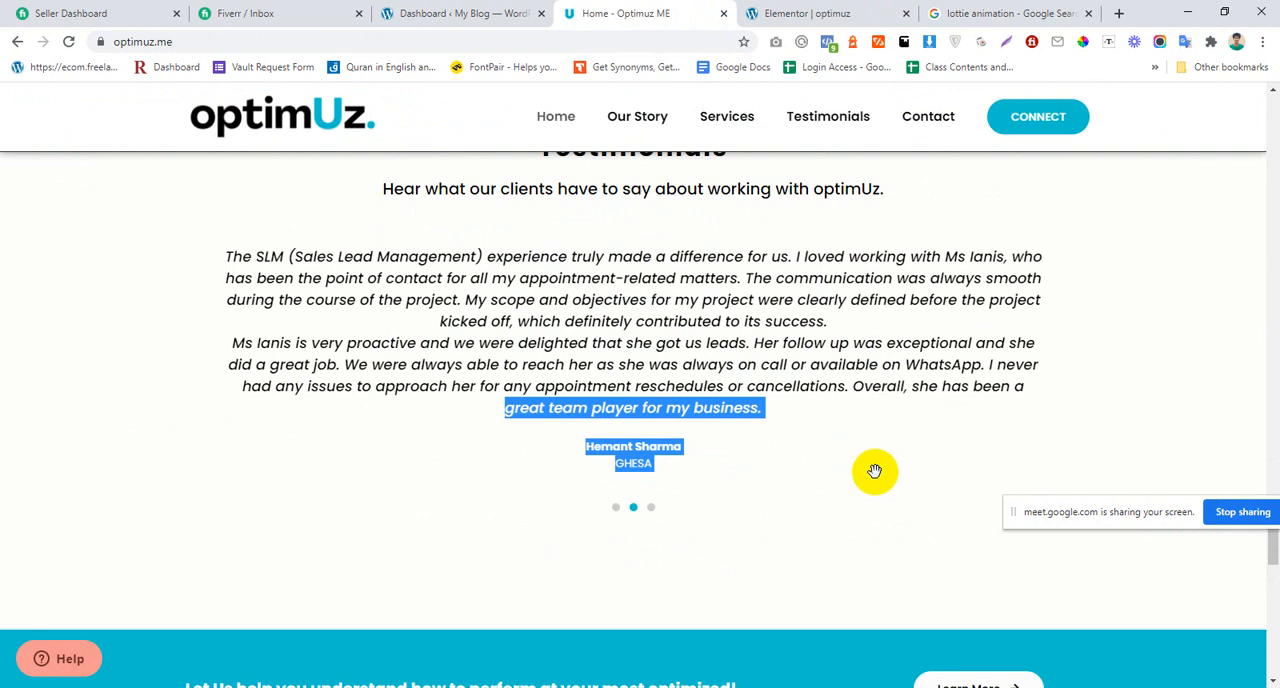
click(1220, 311)
scroll(1040, 409, down, 4)
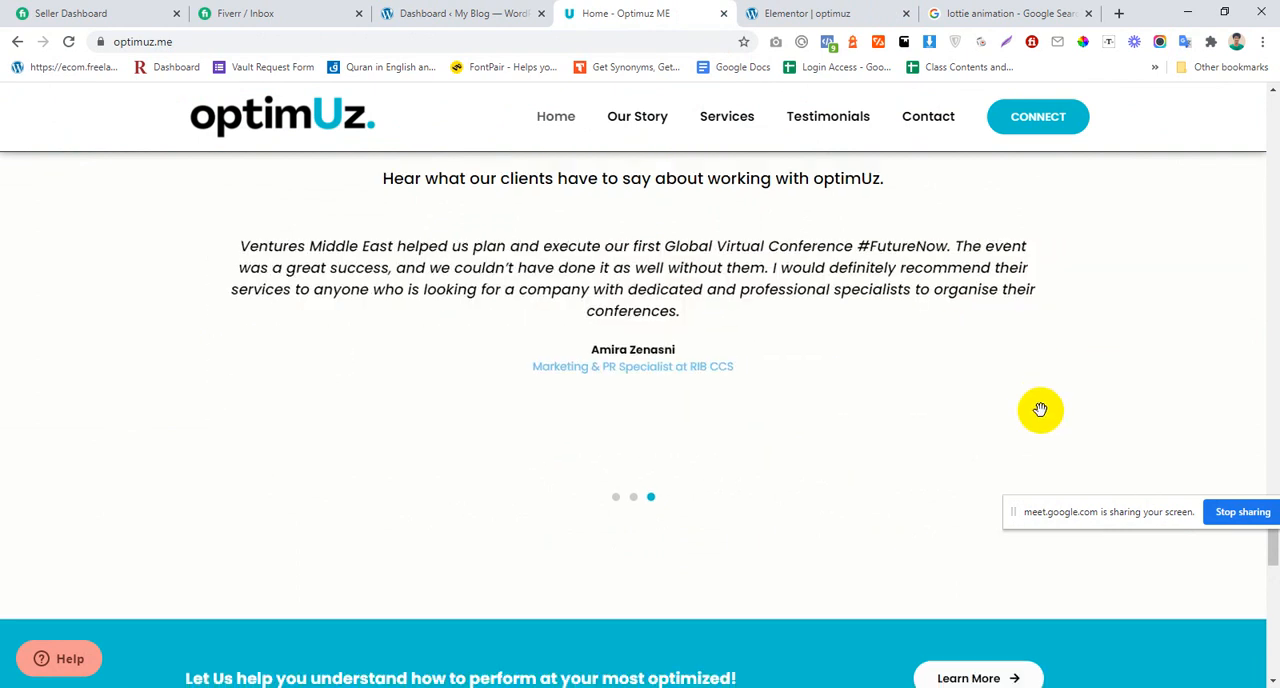
Step: Examine the reference home page's closing banner, social icons, "Contact us" form and footer, and return to the hero section
scroll(1040, 411, down, 7)
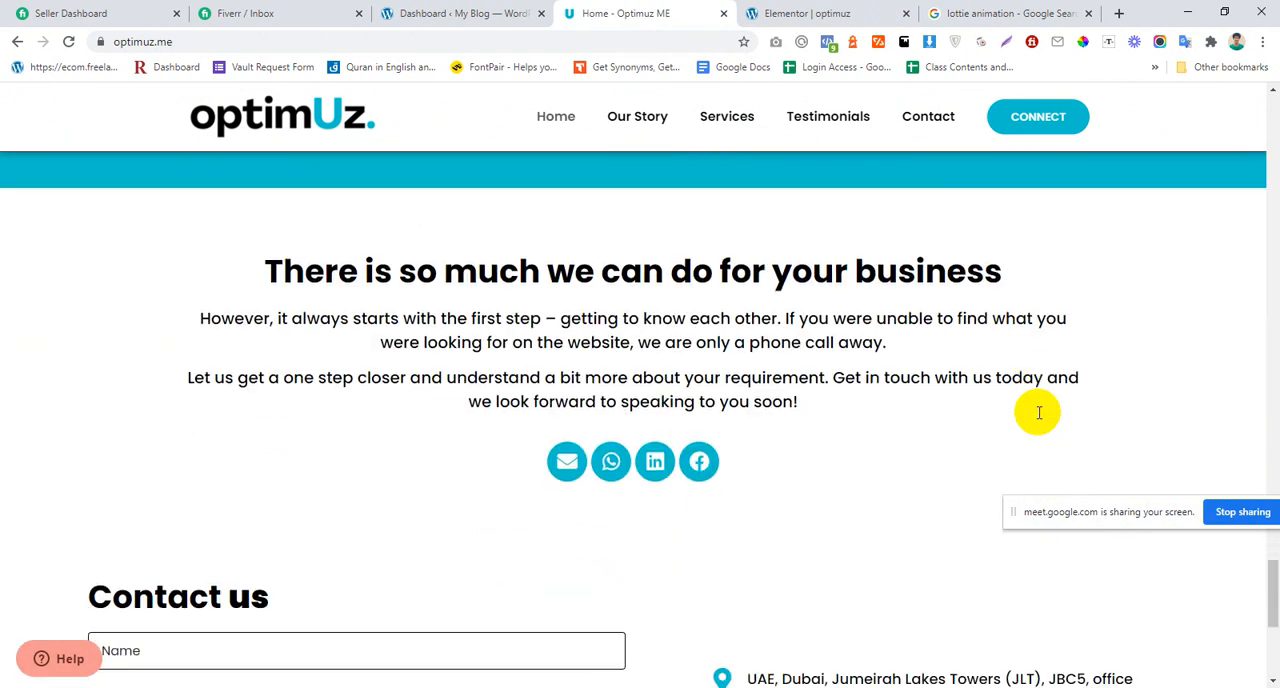
scroll(1036, 415, down, 2)
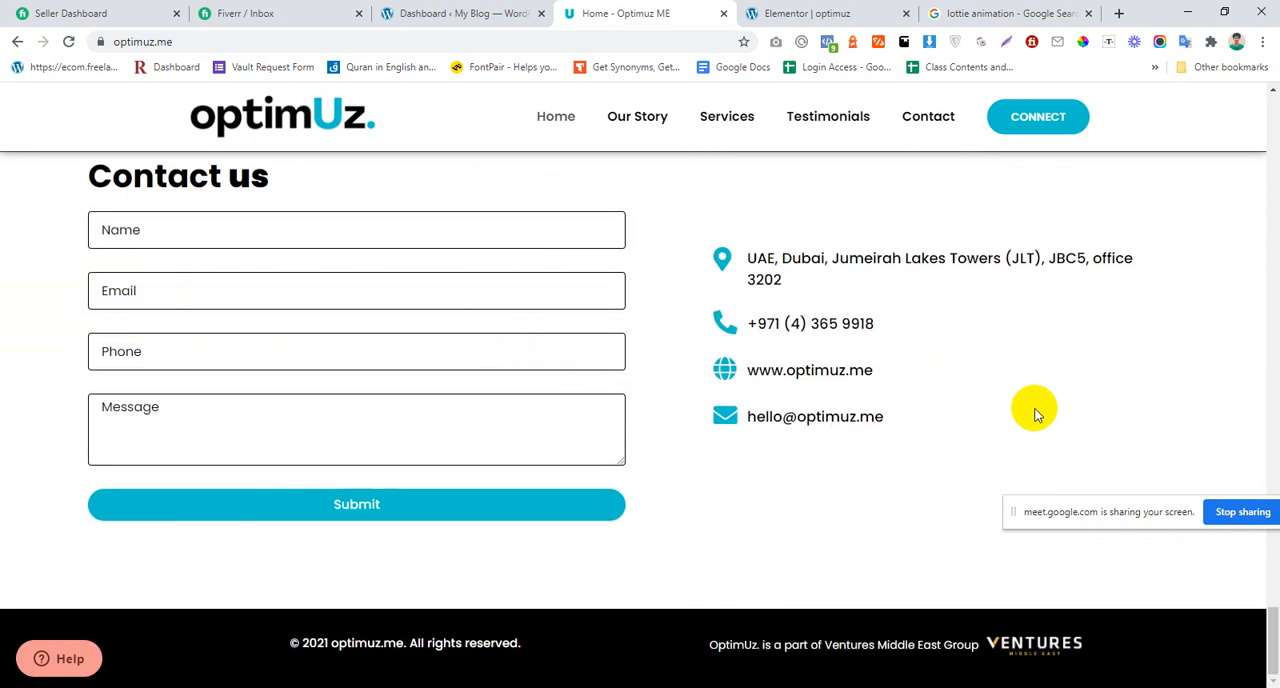
scroll(1036, 414, up, 7)
scroll(1036, 414, up, 15)
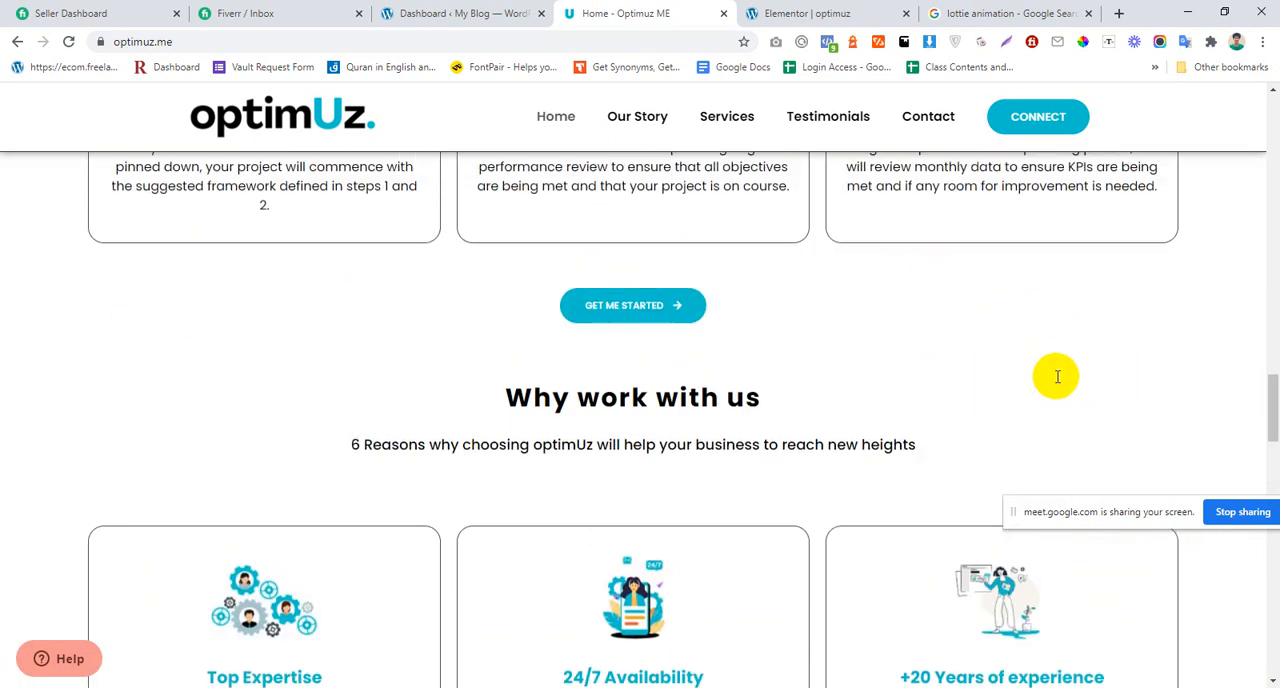
scroll(820, 250, up, 10)
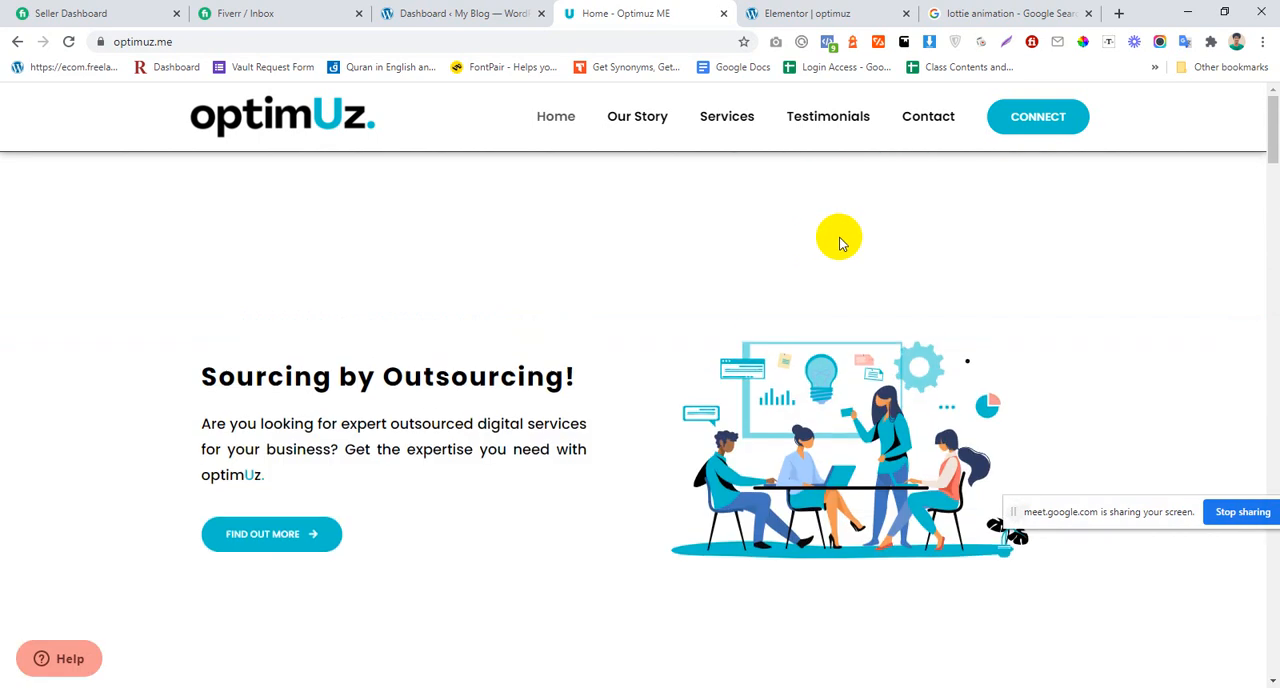
Step: Review the reference page's outsourced services section and its illustration, the "Maintain Lower Costs" section, and the "How it works" and "Why work with us" cards
scroll(828, 262, down, 5)
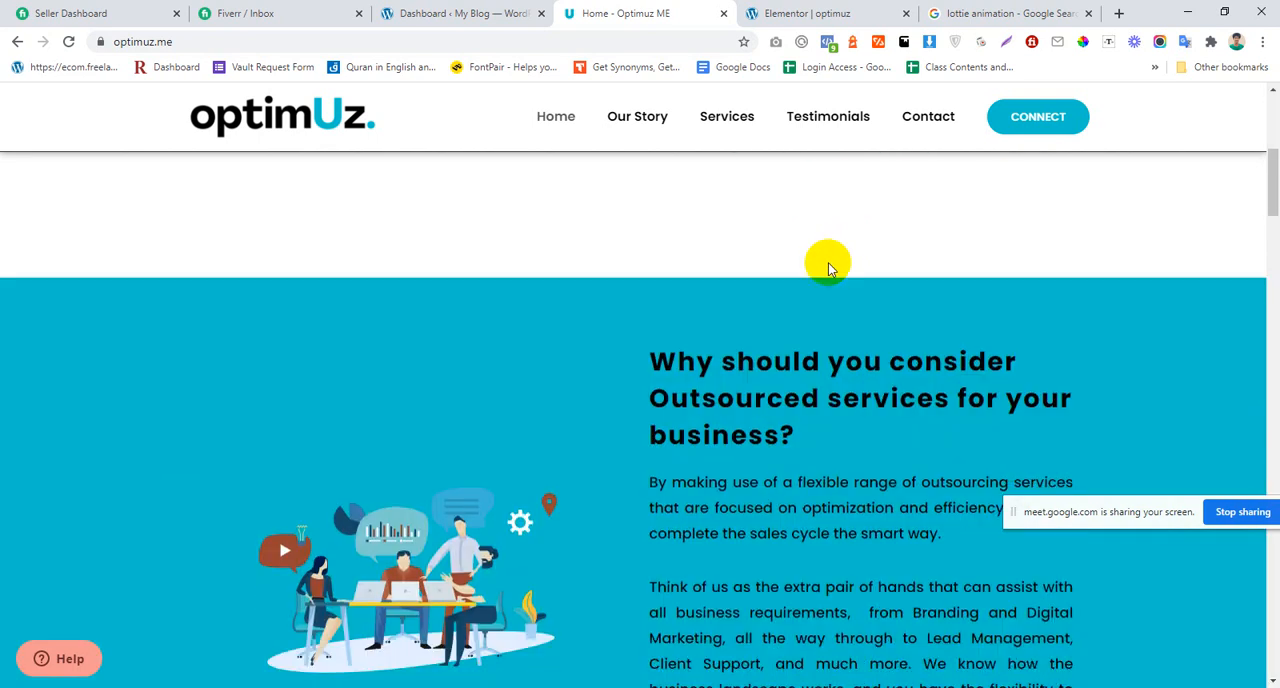
scroll(826, 258, up, 1)
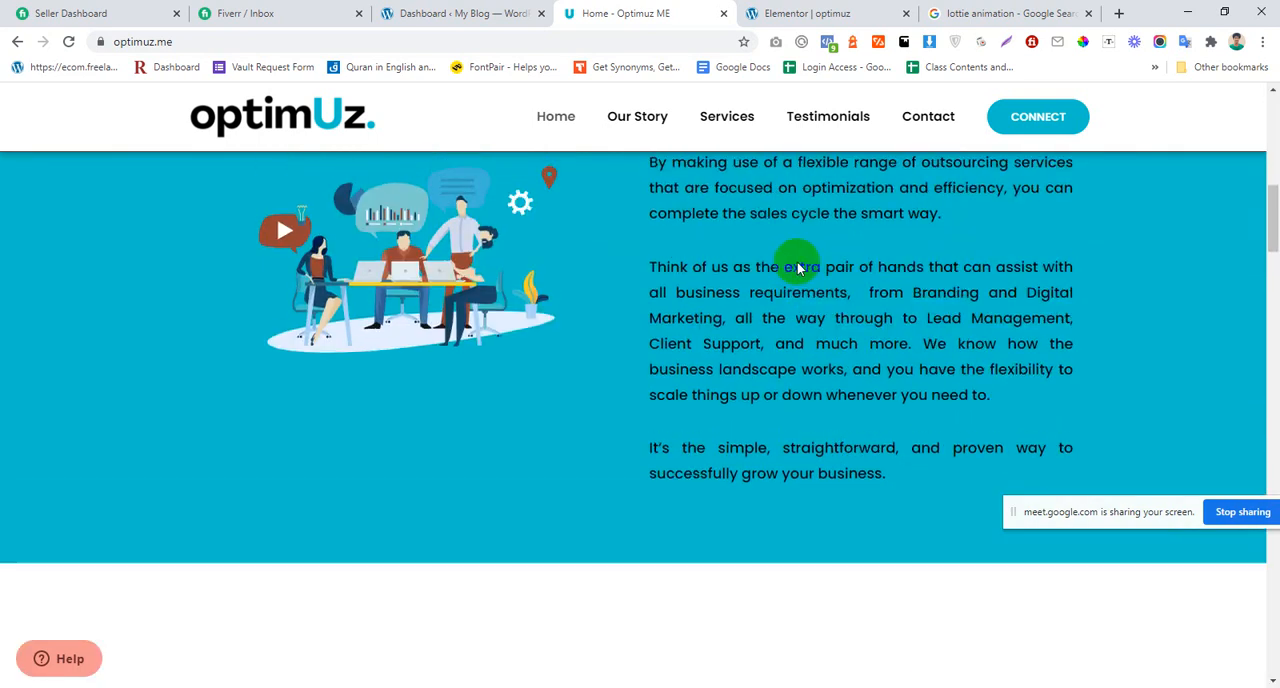
right_click(422, 270)
click(240, 298)
scroll(240, 300, up, 1)
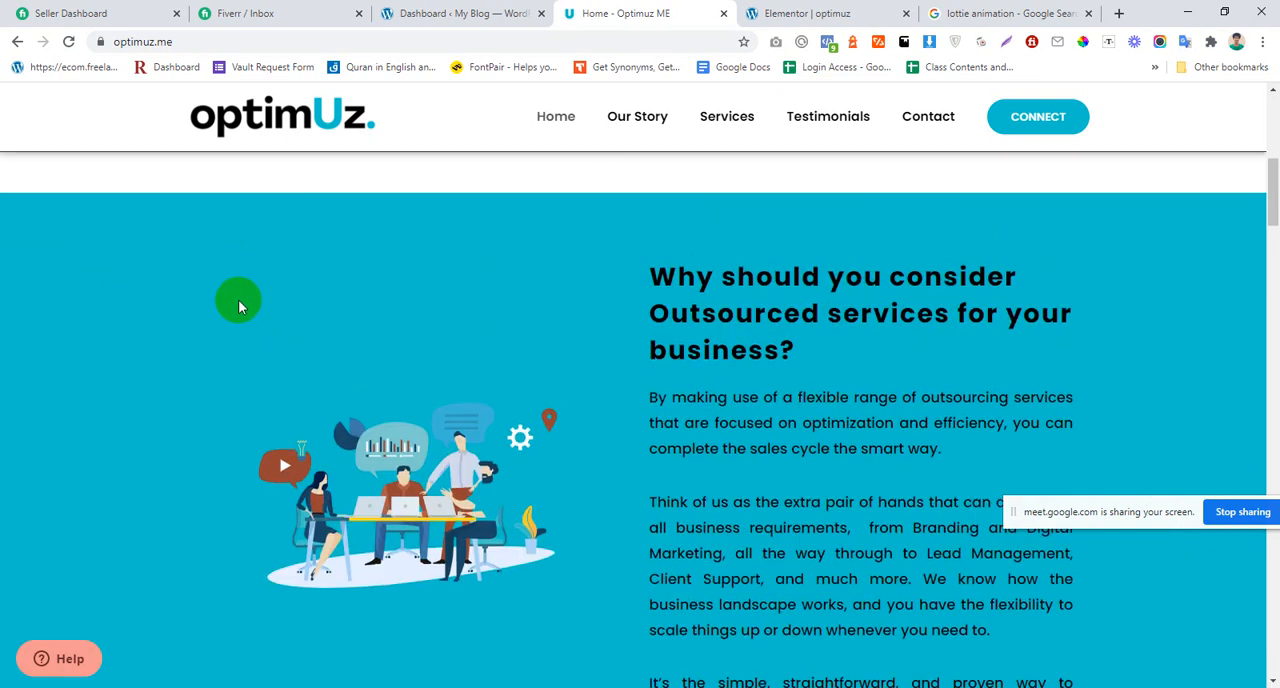
scroll(449, 266, down, 7)
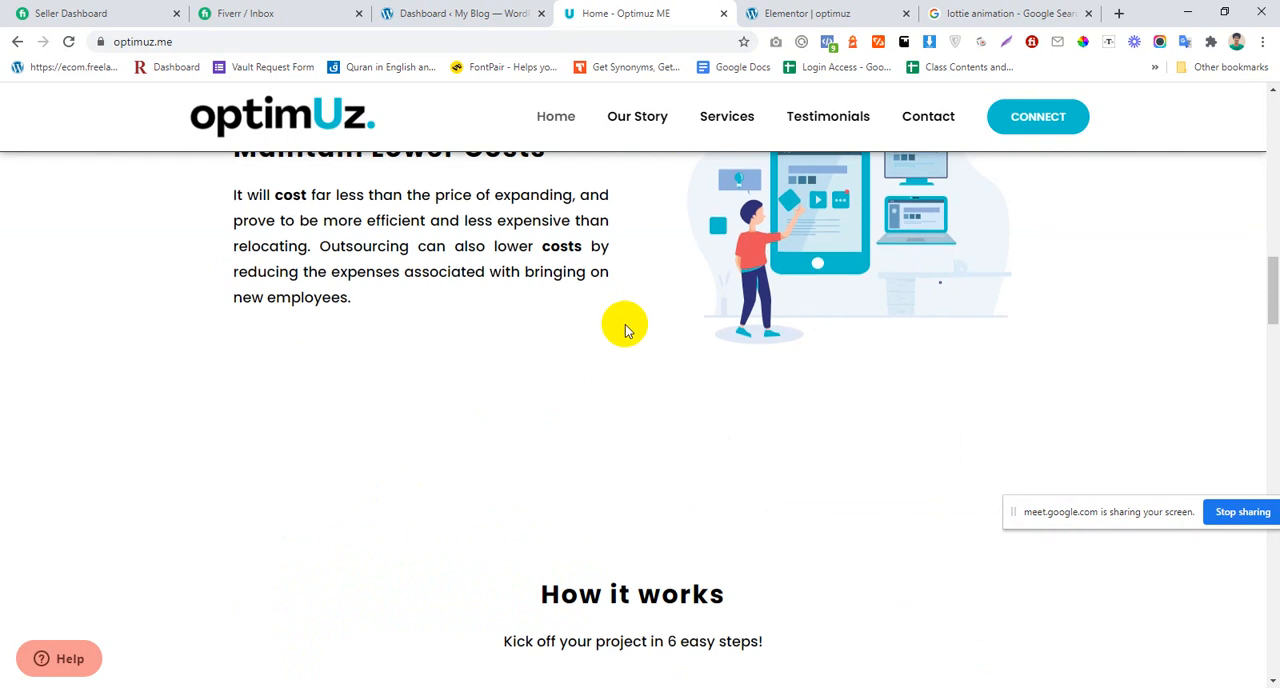
scroll(623, 320, down, 5)
scroll(808, 463, up, 1)
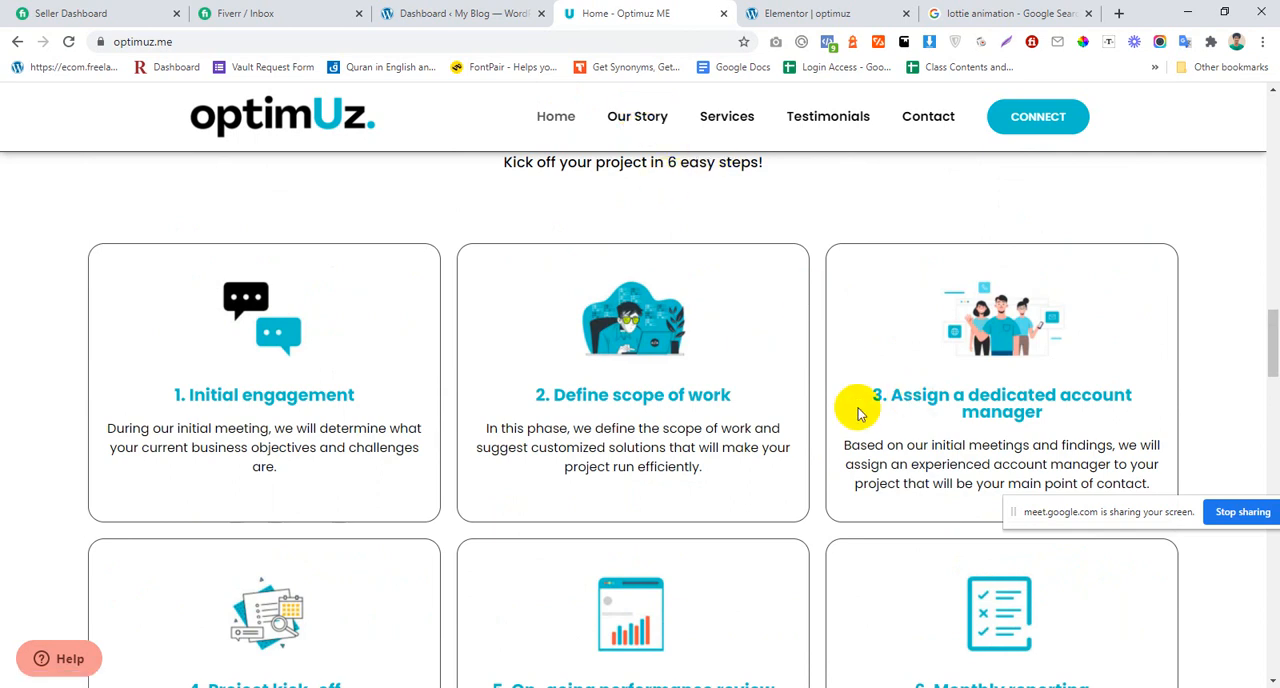
scroll(820, 431, down, 9)
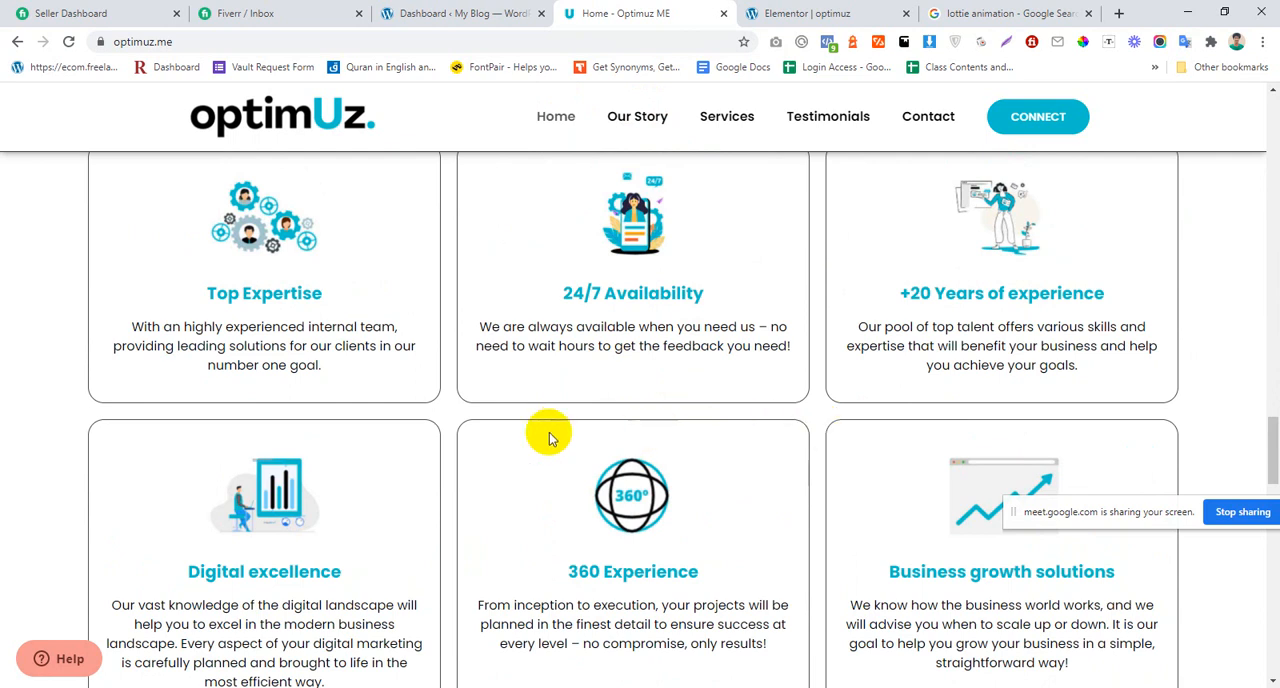
scroll(503, 446, up, 10)
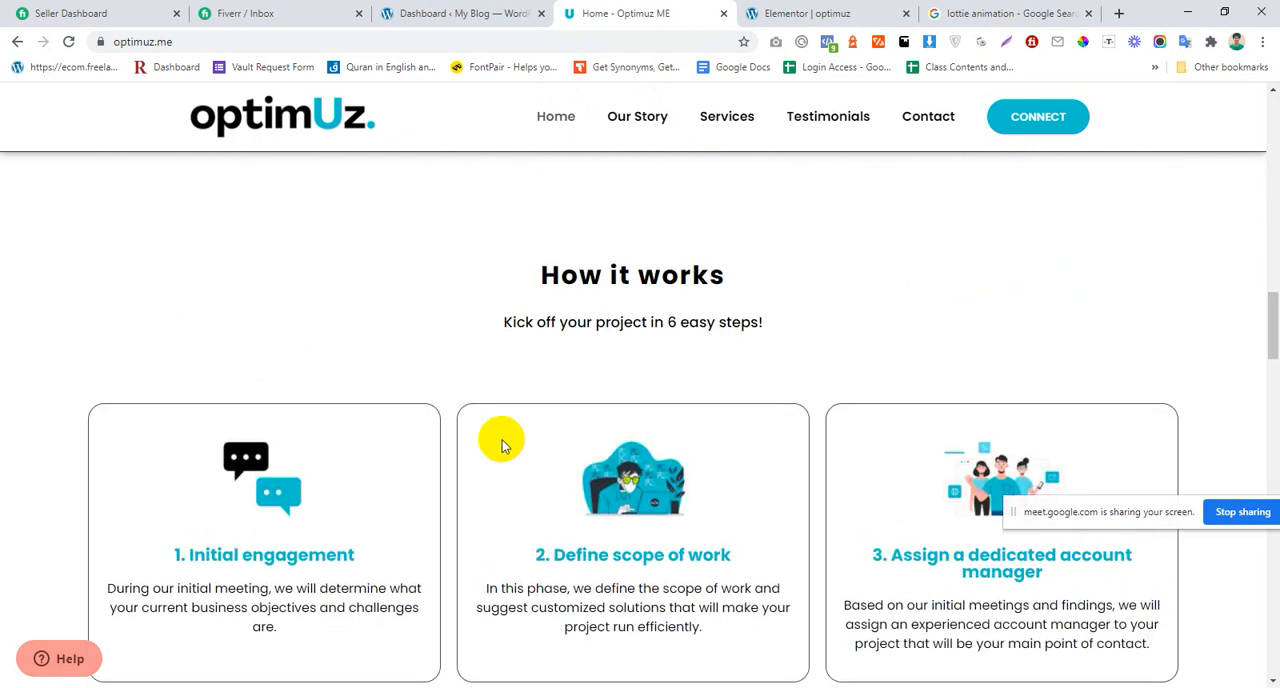